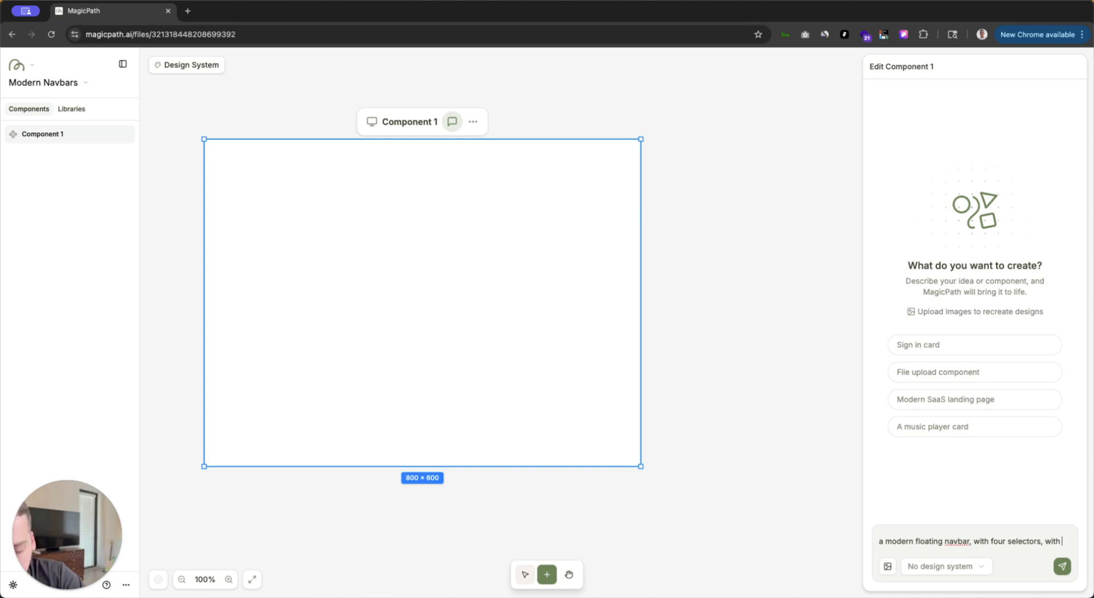
Step: Generate a modern floating navbar with four selectors, a white background and a light grey hover state, and add a second blank component beside it
type("a w")
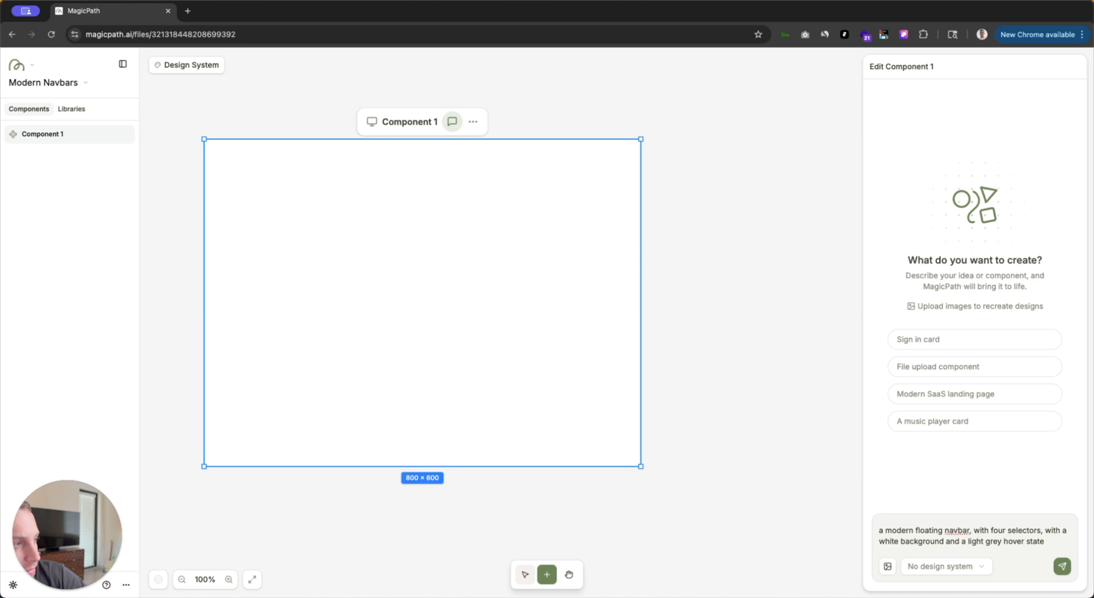
key("Return")
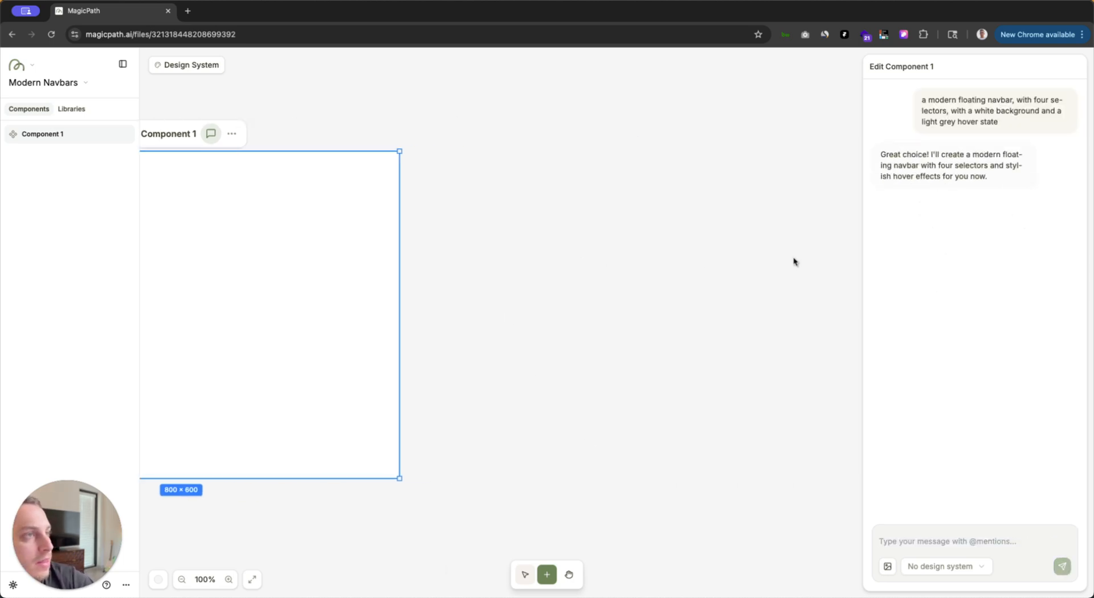
left_click(601, 271)
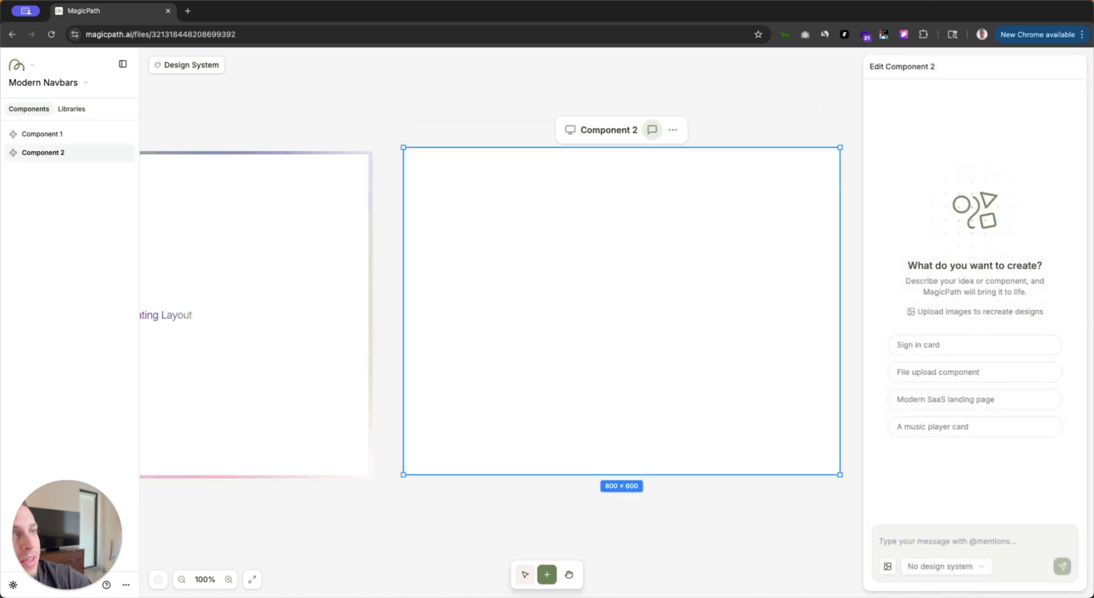
Step: Open 21st.dev in a new browser tab and open the full component page of the popular Tubelight Navbar
left_click(188, 12)
type("21")
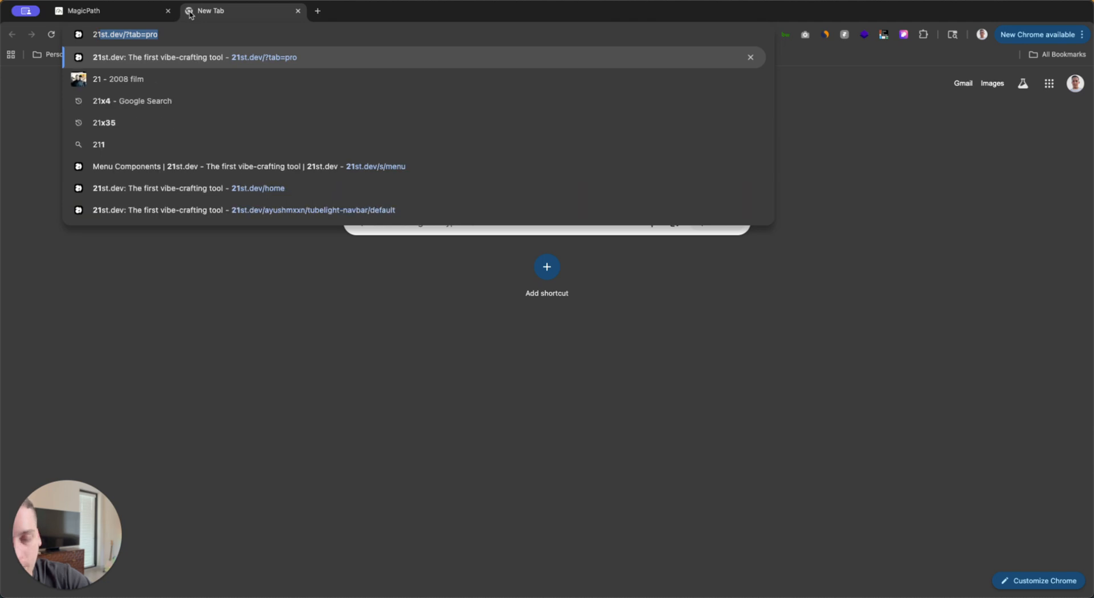
key("Return")
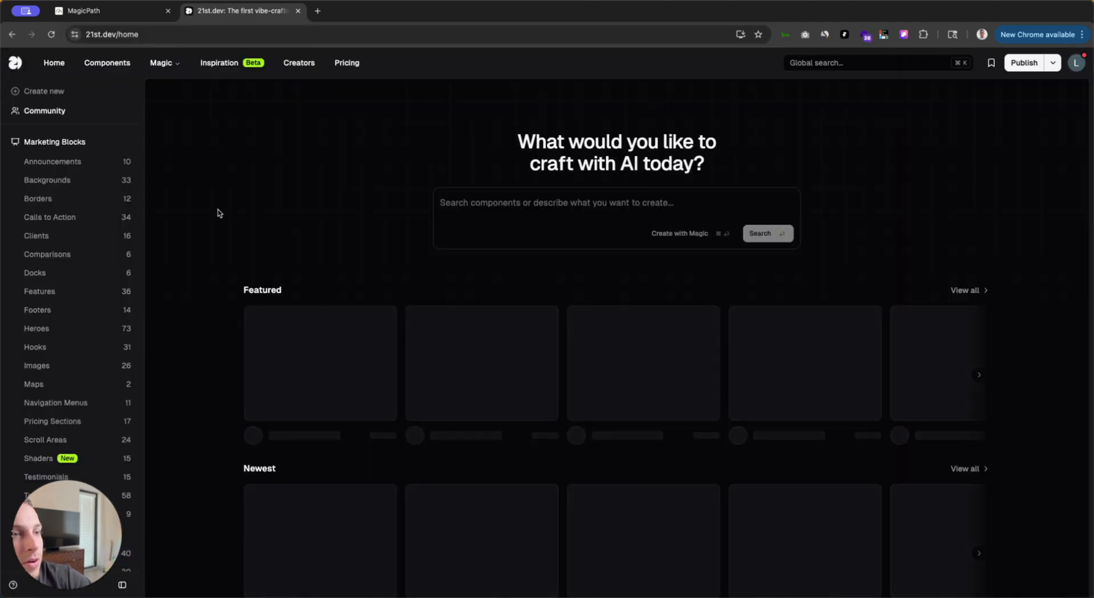
scroll(247, 244, "down", 2)
scroll(234, 338, "down", 1)
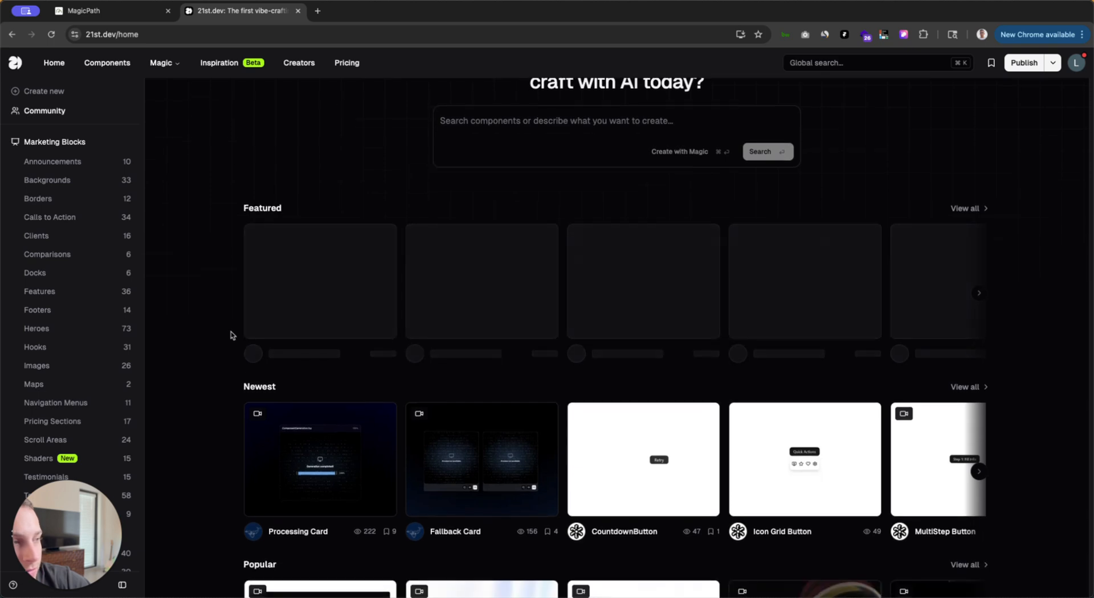
scroll(231, 335, "down", 5)
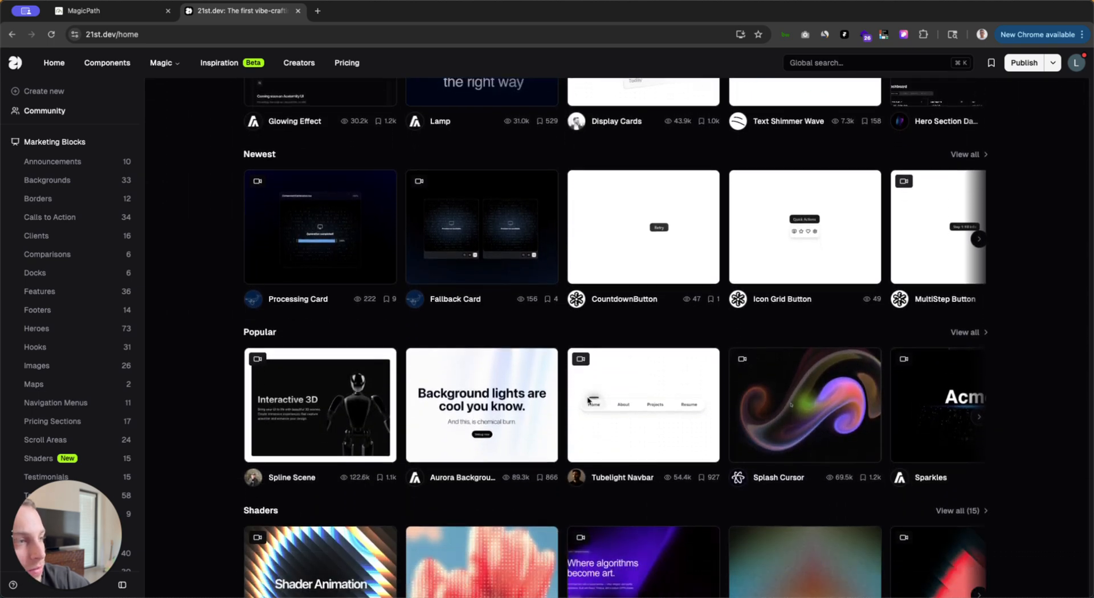
left_click(609, 450)
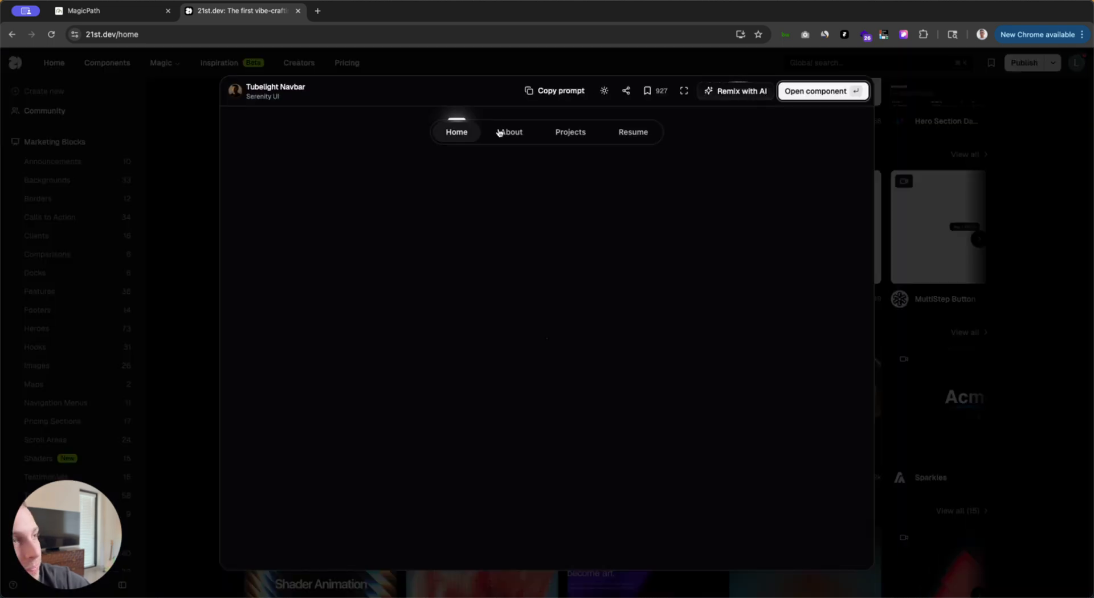
left_click(831, 94)
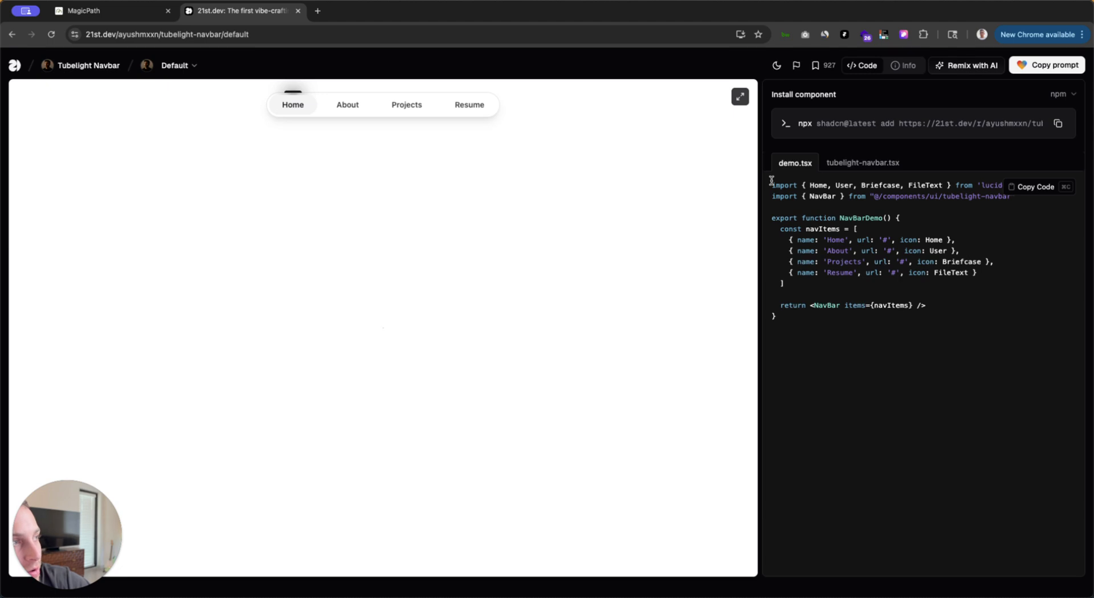
Step: Look through the Tubelight Navbar's demo.tsx code and copy the full tubelight-navbar.tsx code
left_click_drag(771, 181, 873, 209)
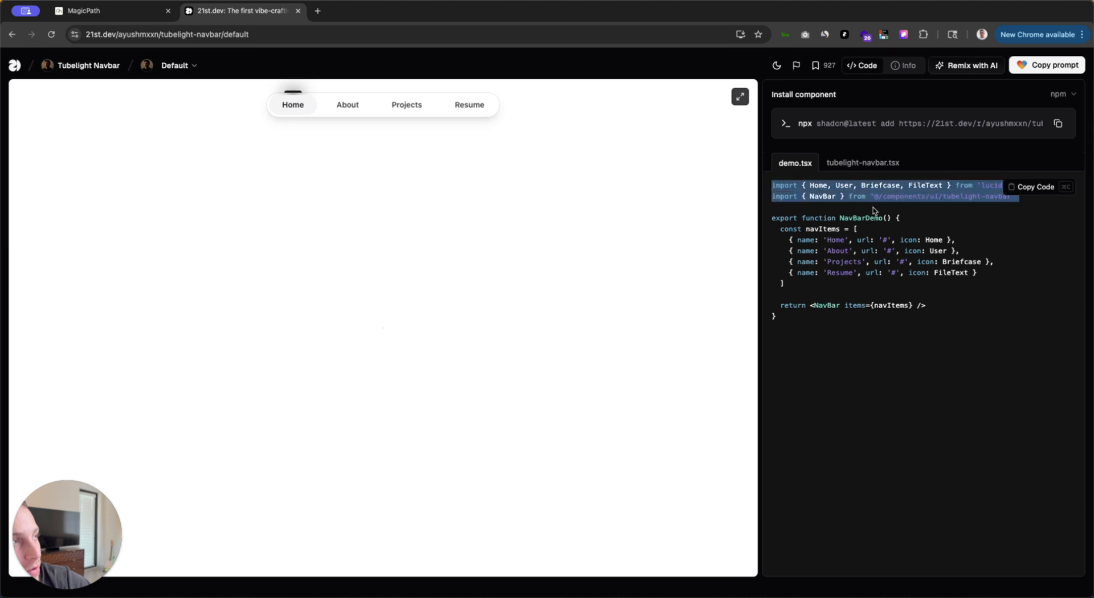
left_click(868, 161)
left_click(806, 165)
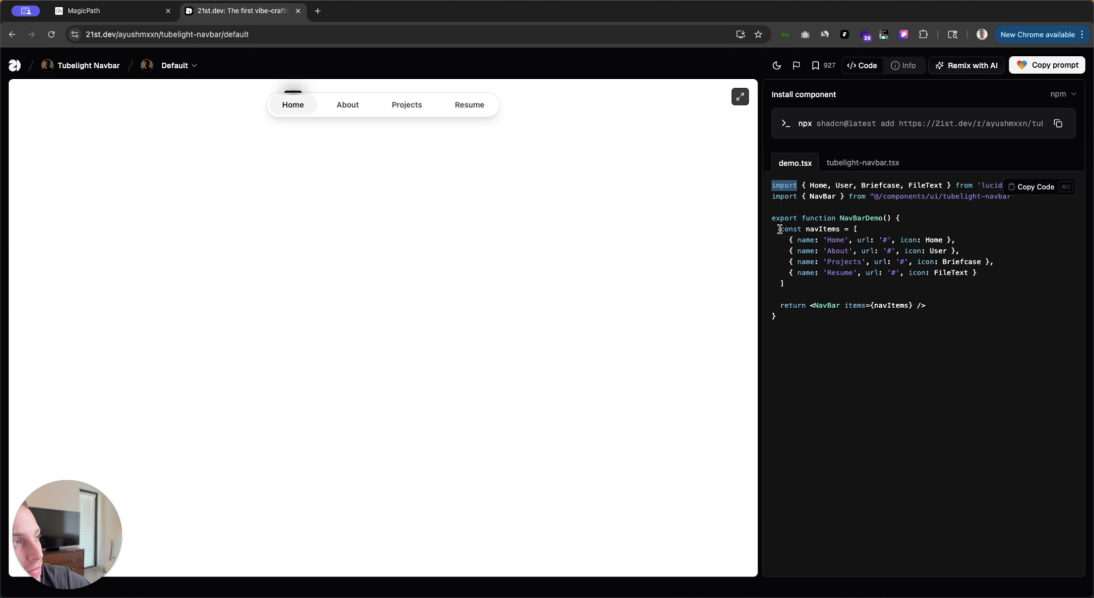
left_click_drag(779, 228, 973, 271)
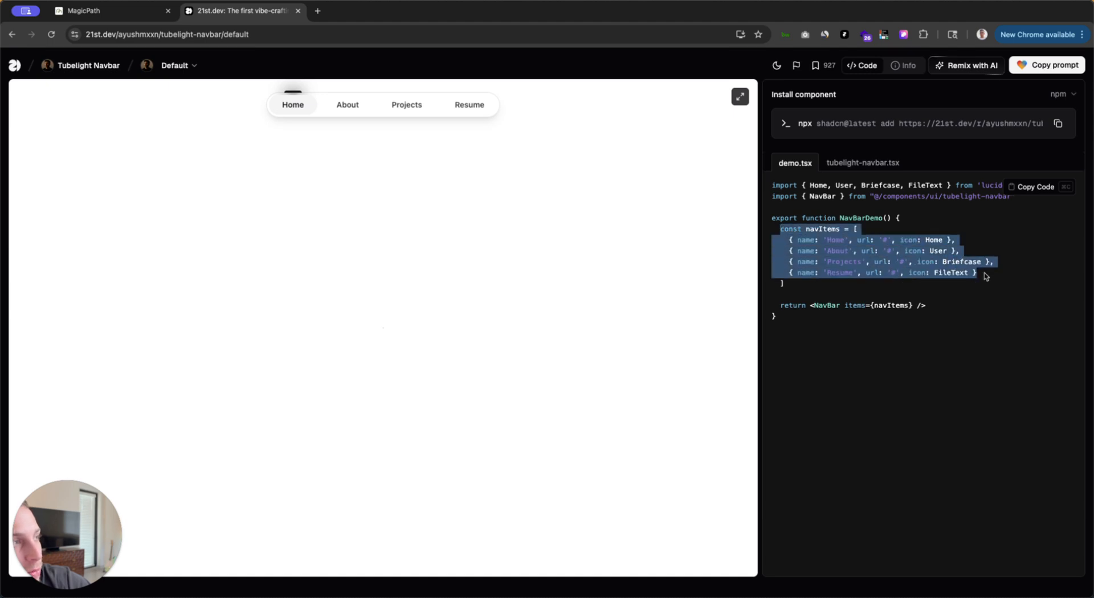
left_click(871, 167)
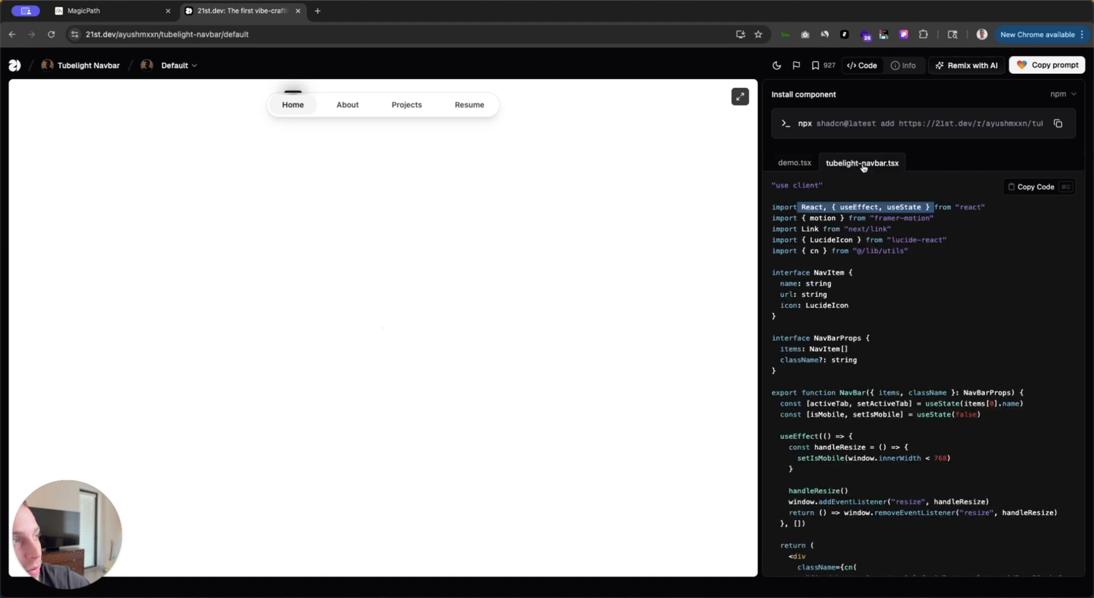
left_click(1031, 188)
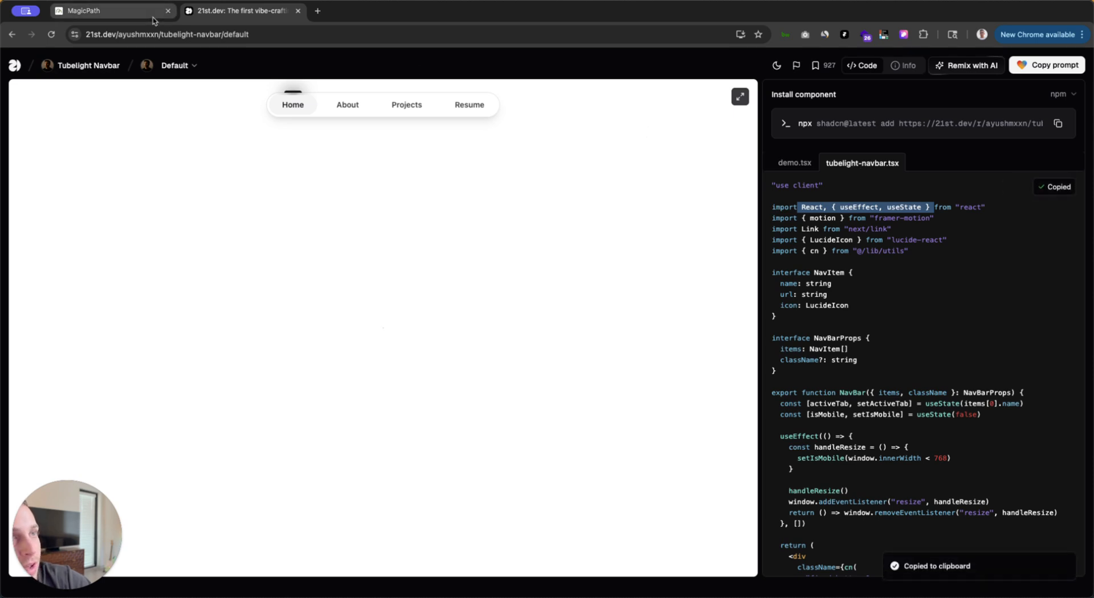
Step: Back in MagicPath, prompt Component 2 with "lets build a navbar with four selectors based on this code:" followed by the copied code, and submit it
left_click(139, 16)
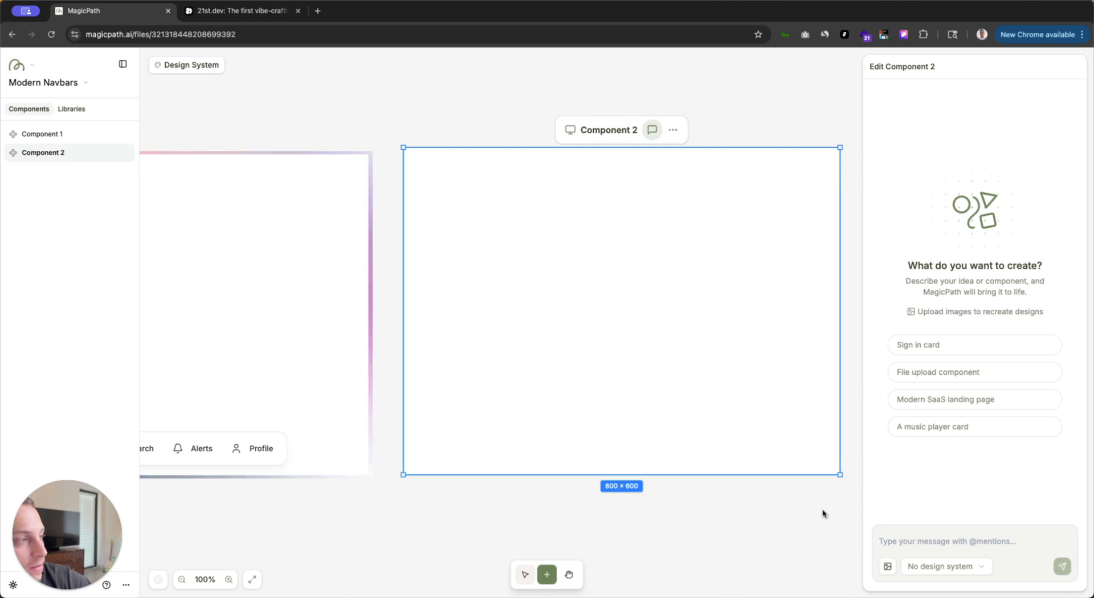
left_click(886, 538)
type("leyts buu")
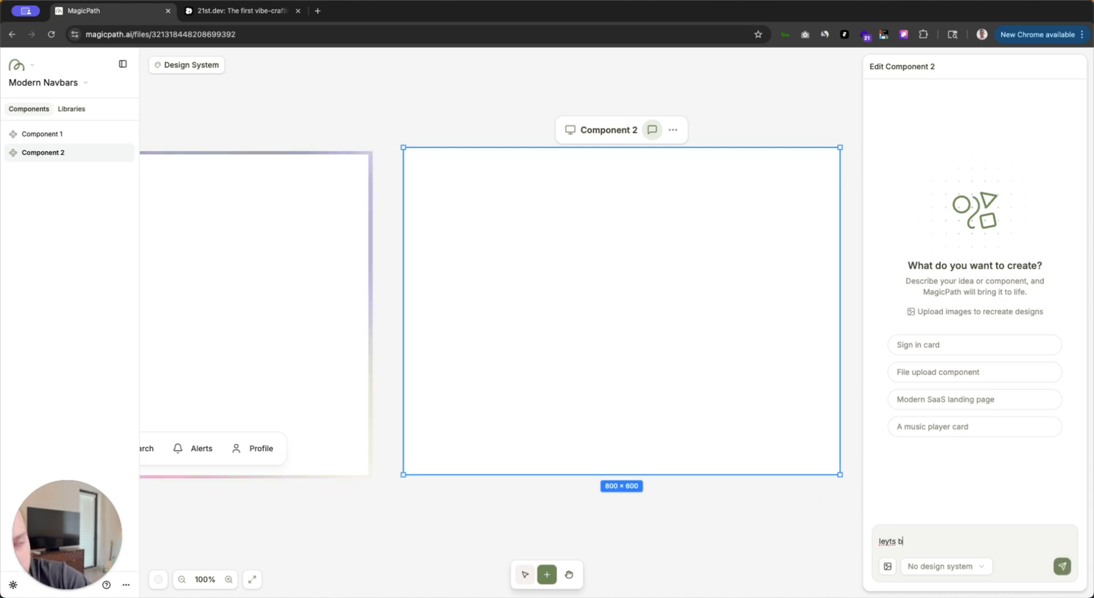
key("BackSpace")
key("BackSpace")
key("BackSpace")
key("BackSpace")
key("BackSpace")
key("BackSpace")
type("ts uuild")
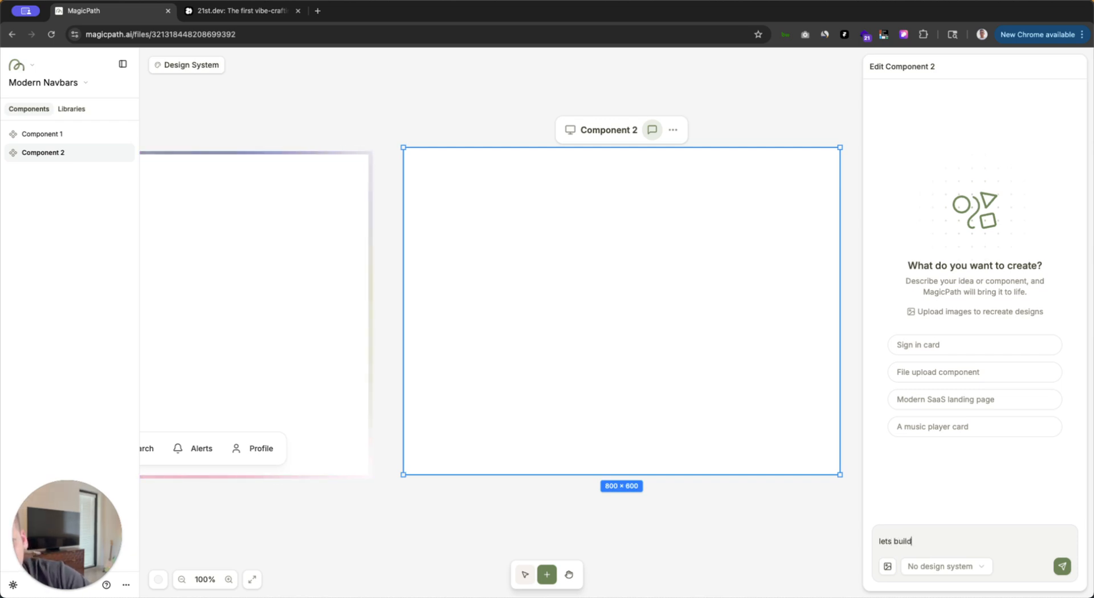
type(" a navbar wi")
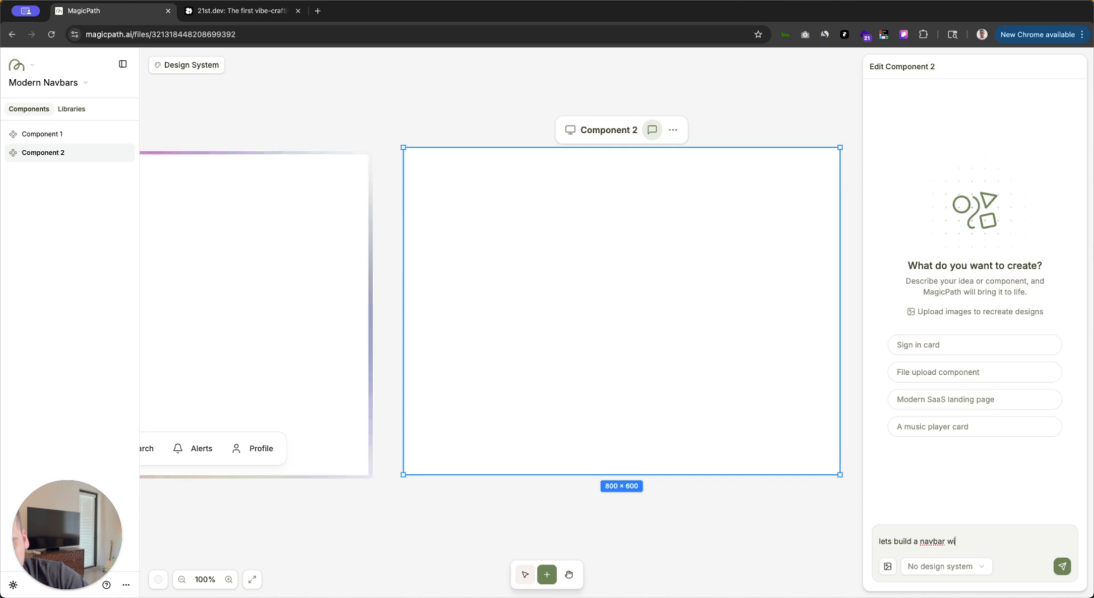
type("th four selectin")
key("BackSpace")
key("BackSpace")
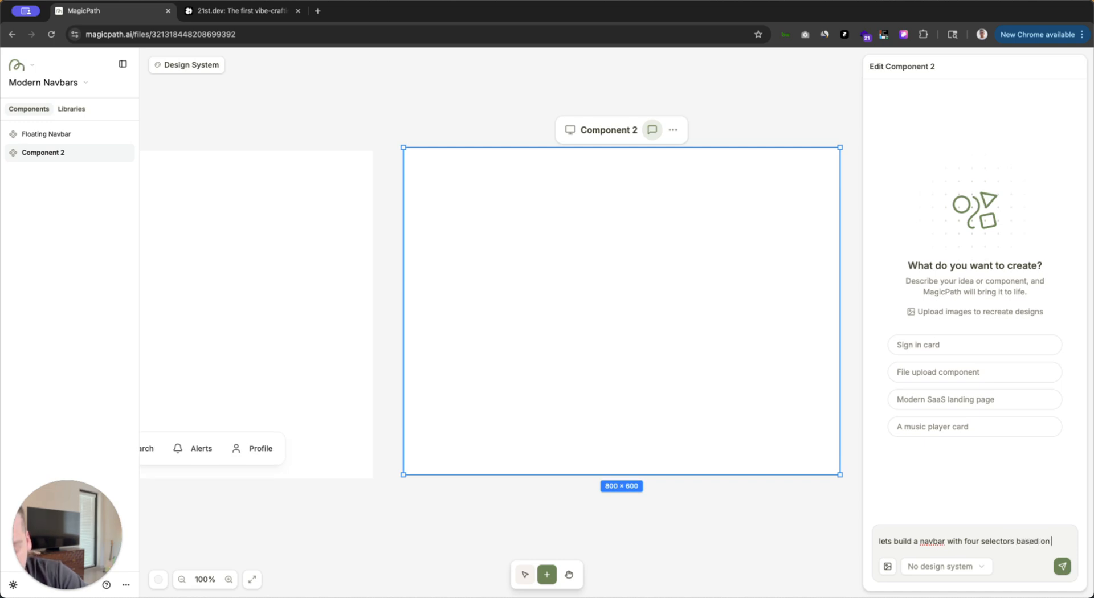
type("ors based on this cod")
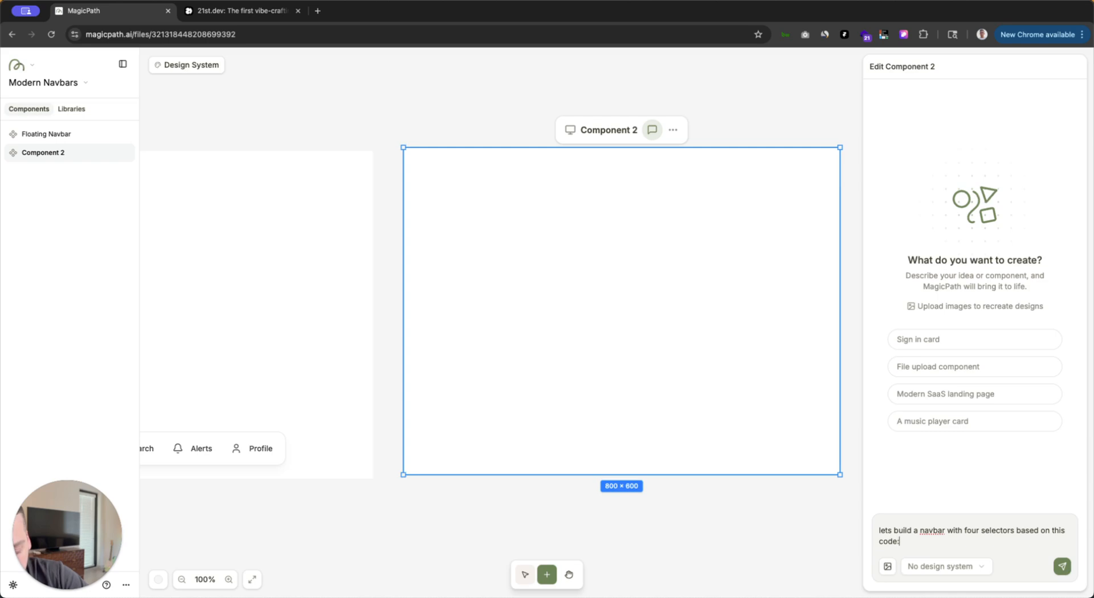
type("e:")
key("shift+Return")
key("shift+Return")
key("Return")
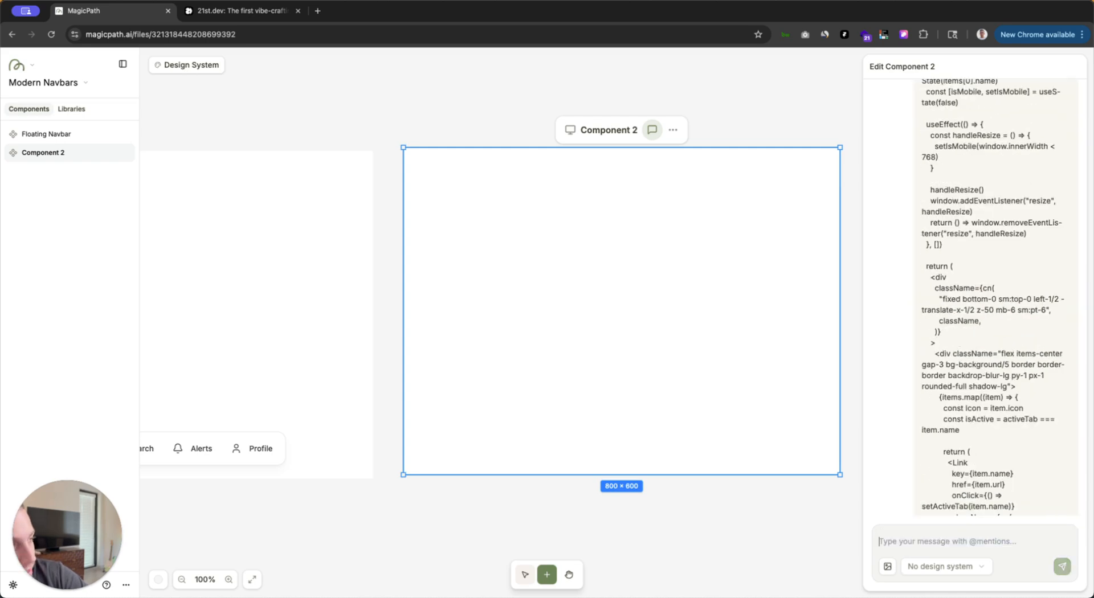
Step: Review the submitted prompt and its pasted code, and check the original Tubelight Navbar preview on 21st.dev
scroll(978, 262, "up", 5)
scroll(979, 262, "up", 7)
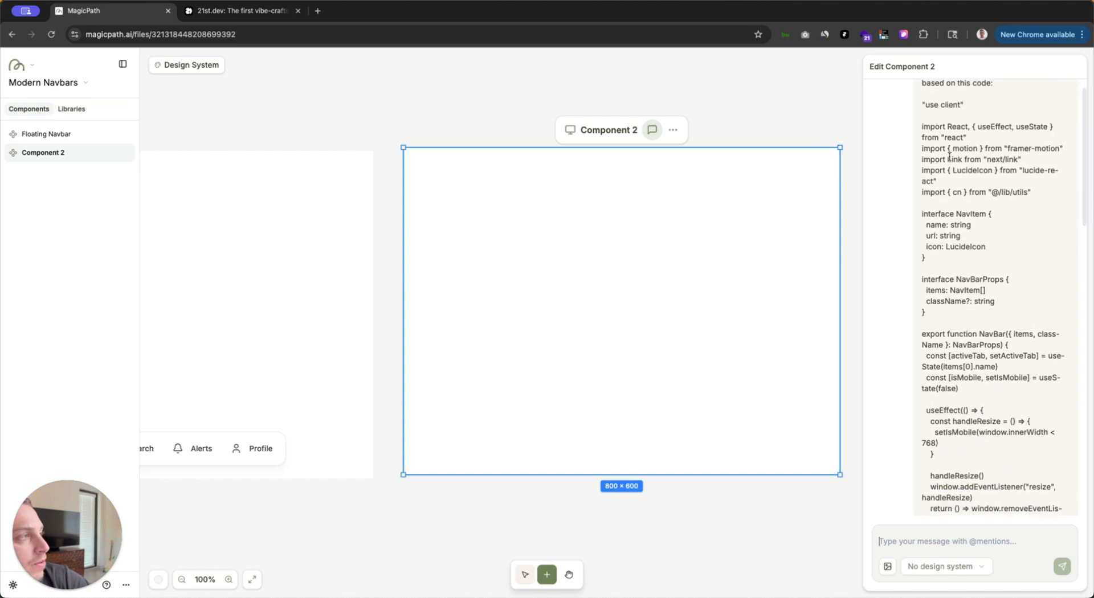
scroll(933, 118, "up", 15)
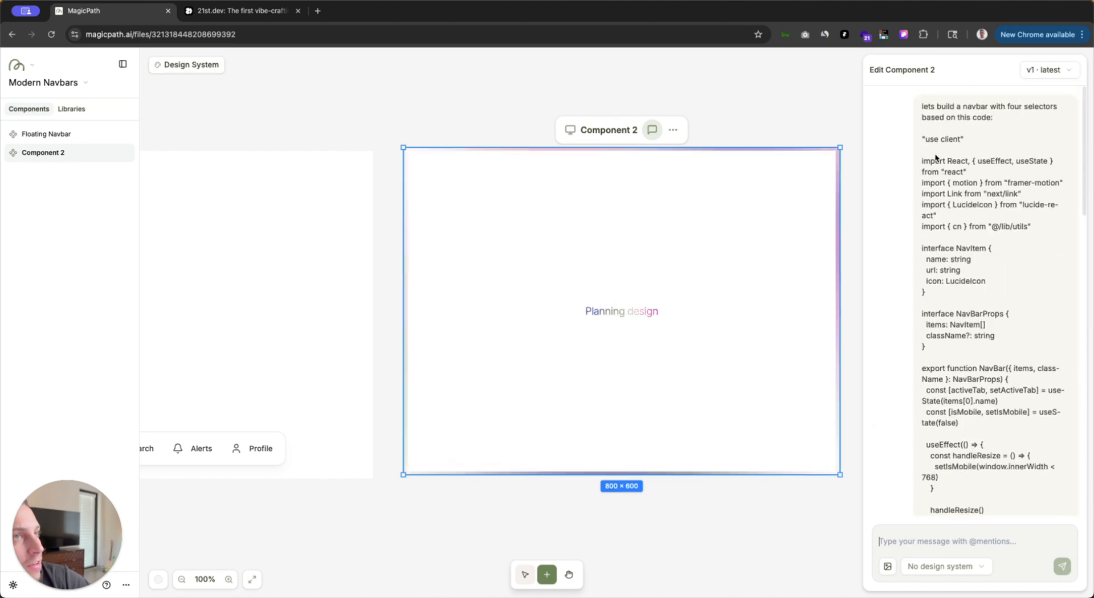
left_click(211, 17)
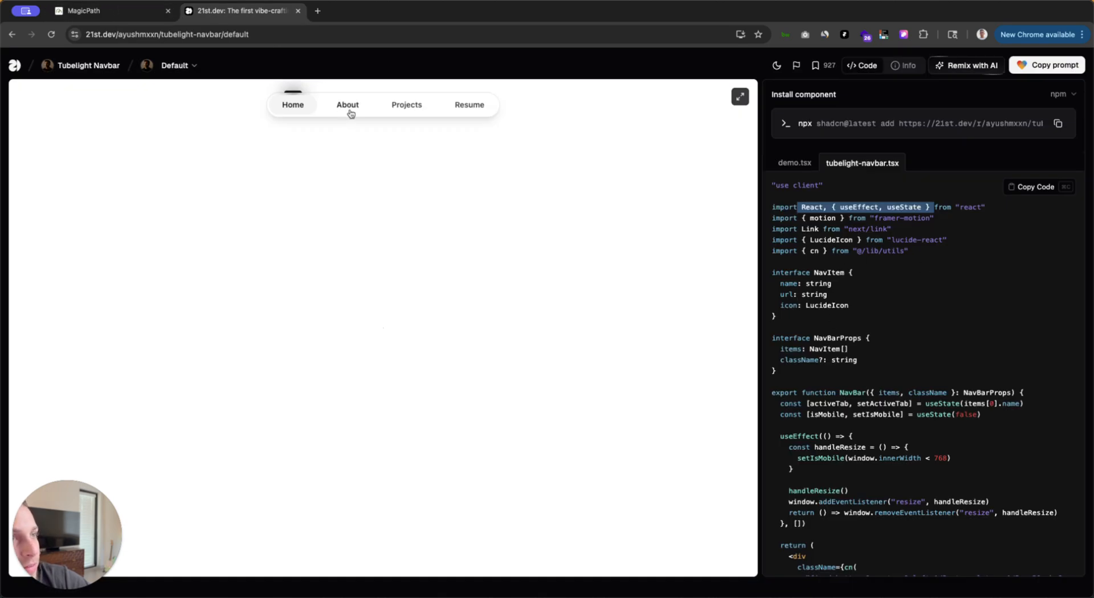
left_click(108, 10)
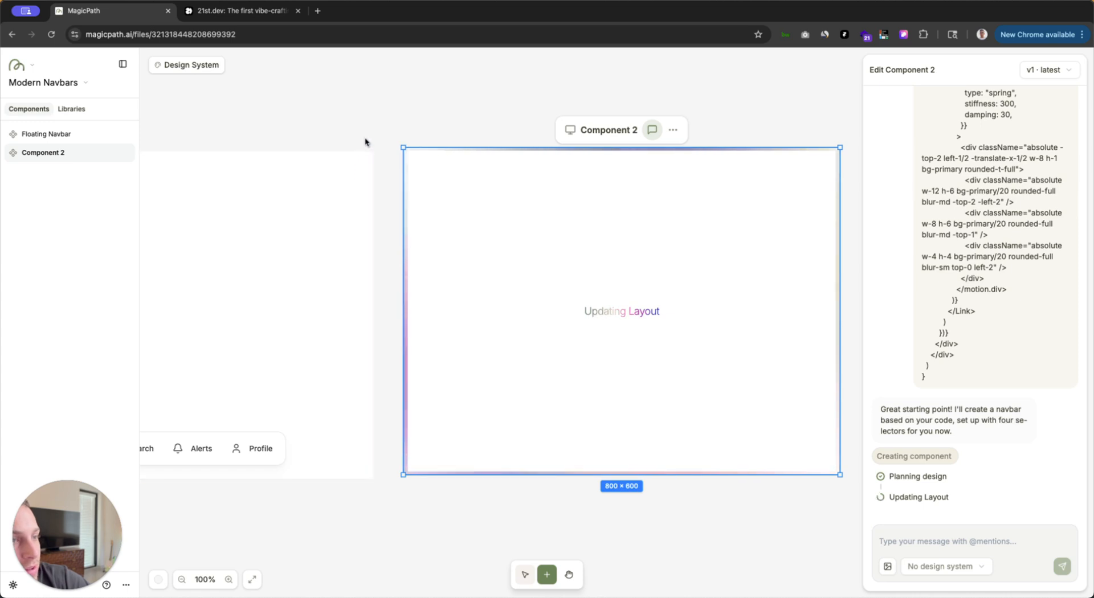
Step: Delete the small dot element next to Home in the Floating Navbar component
scroll(366, 142, "left", 3)
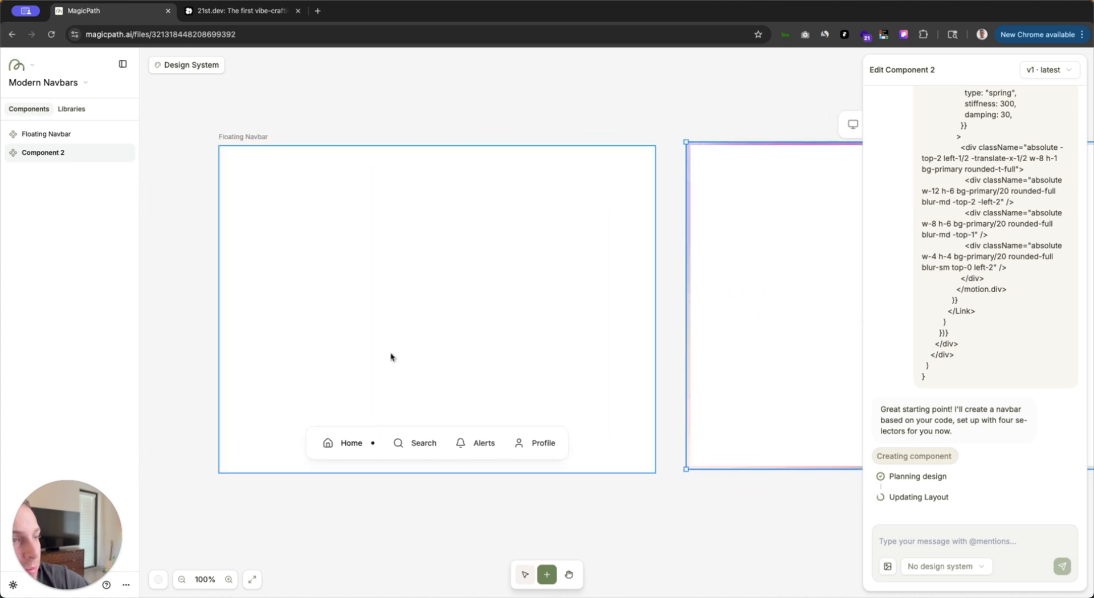
left_click(397, 430)
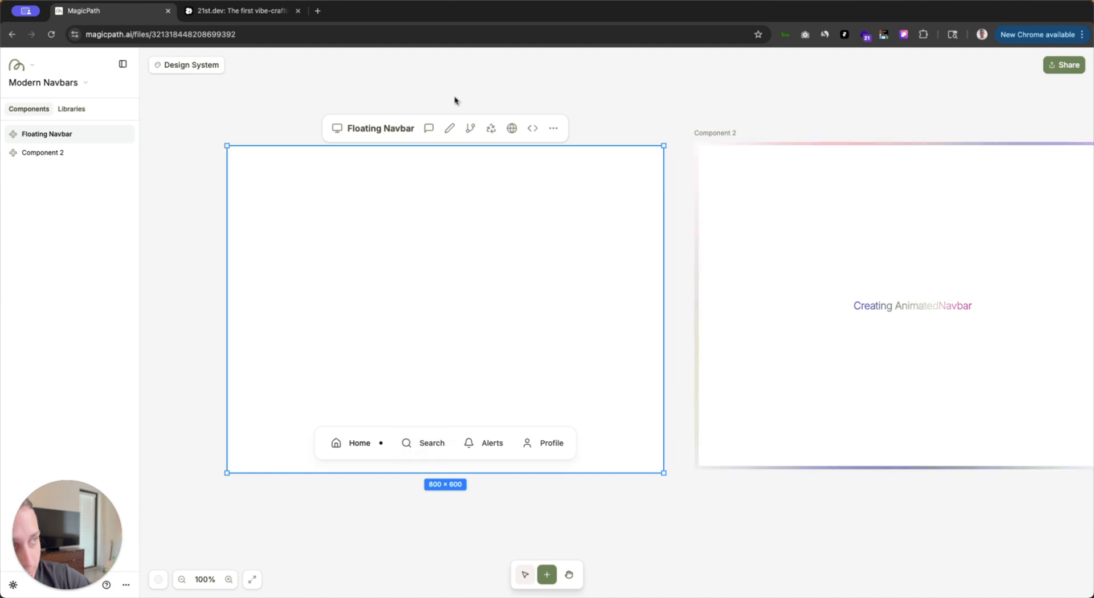
left_click(450, 129)
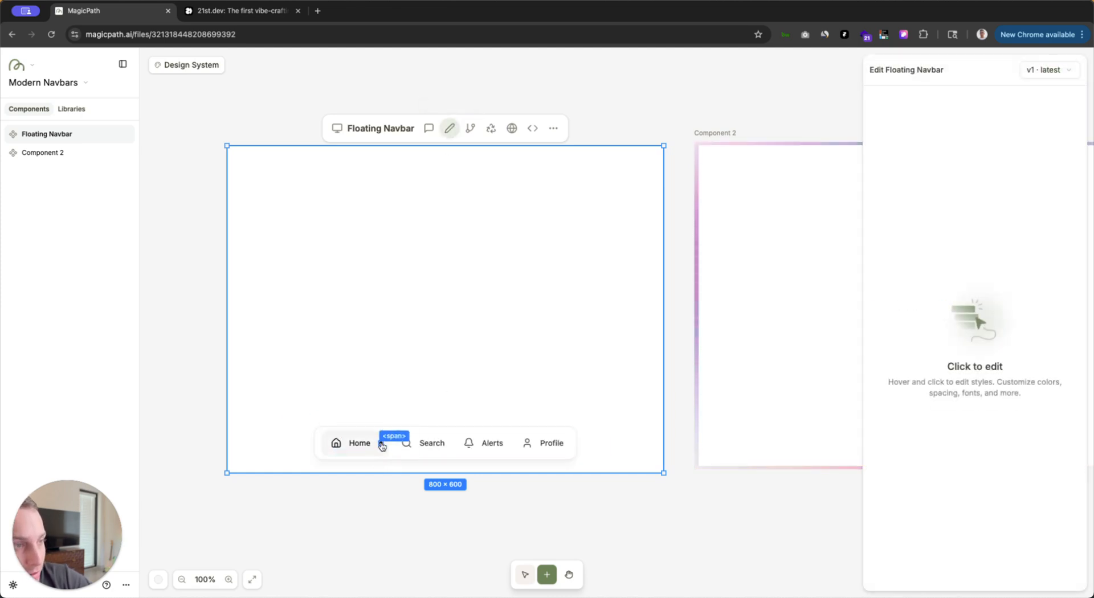
left_click(382, 446)
scroll(963, 456, "down", 5)
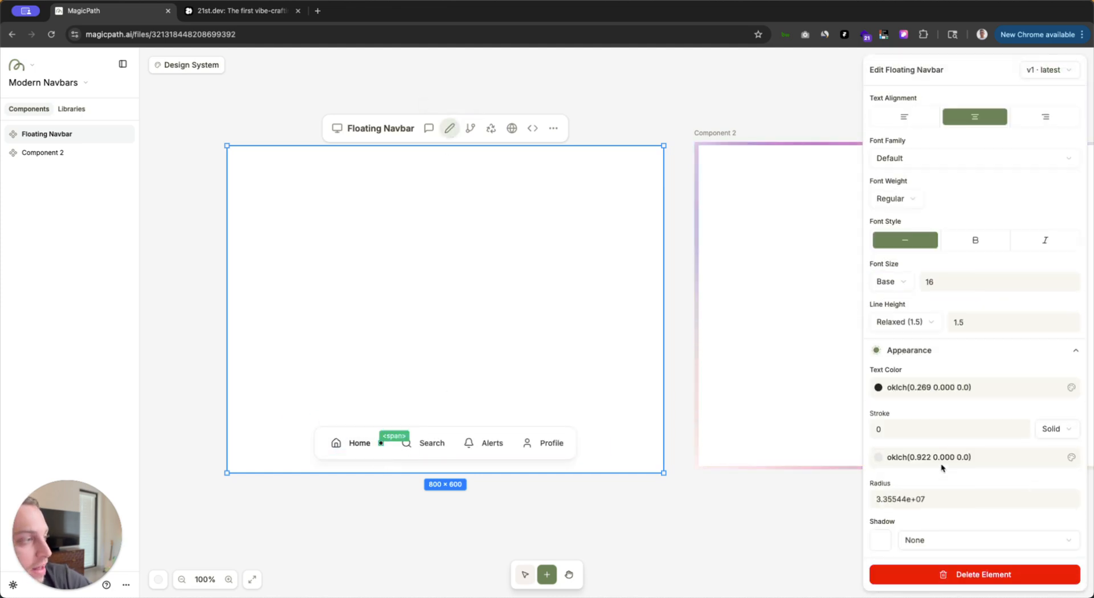
left_click(957, 574)
Step: Set the top and bottom padding of the Floating Navbar's Home button to 4
left_click(359, 443)
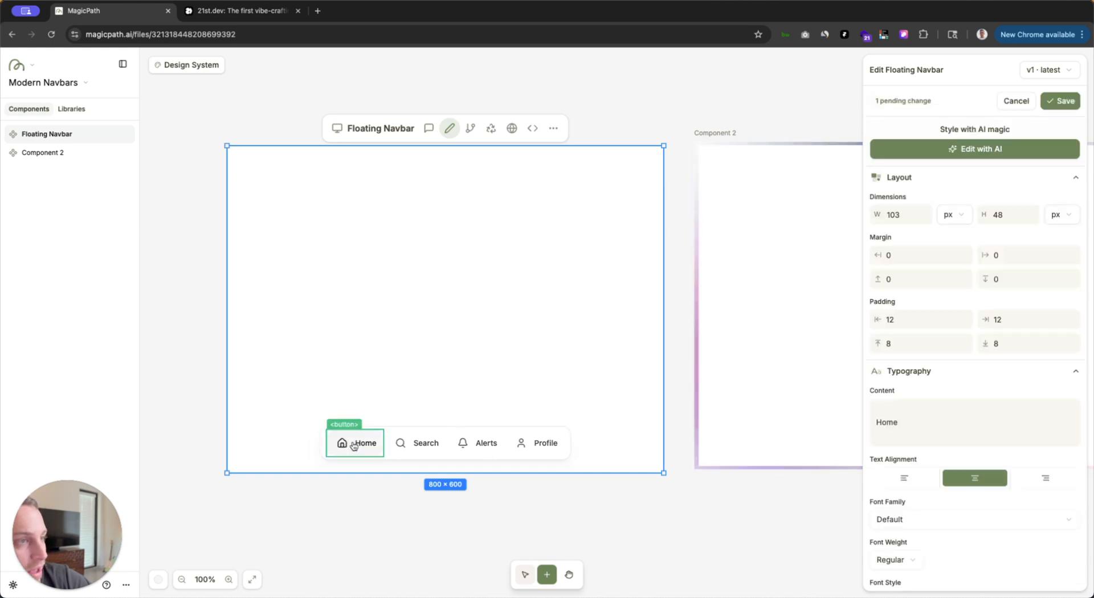
scroll(946, 473, "down", 3)
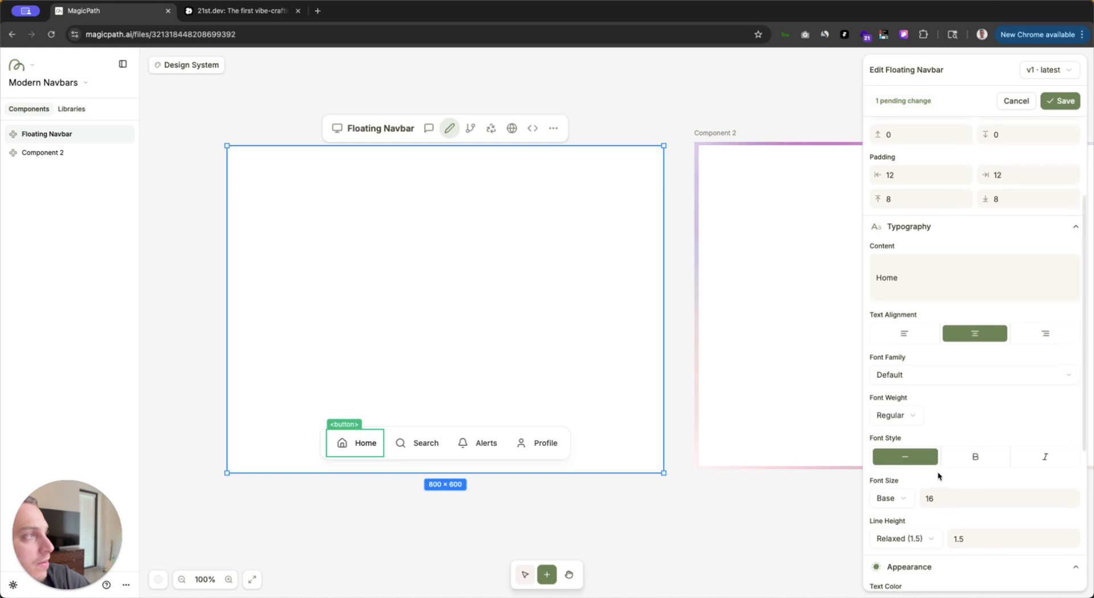
scroll(938, 470, "up", 2)
scroll(937, 470, "down", 5)
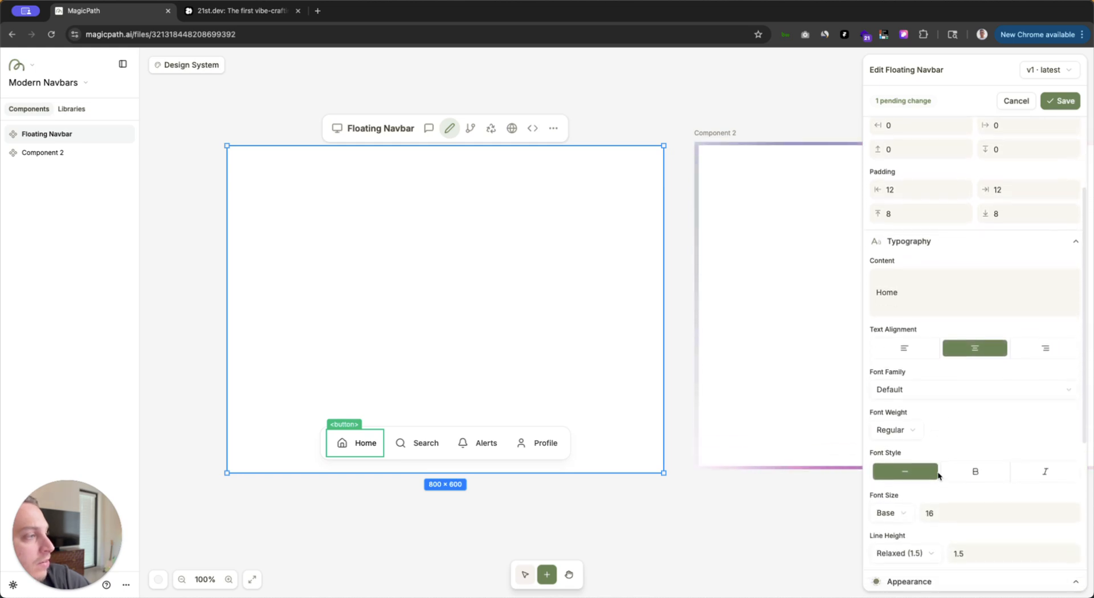
scroll(932, 411, "up", 3)
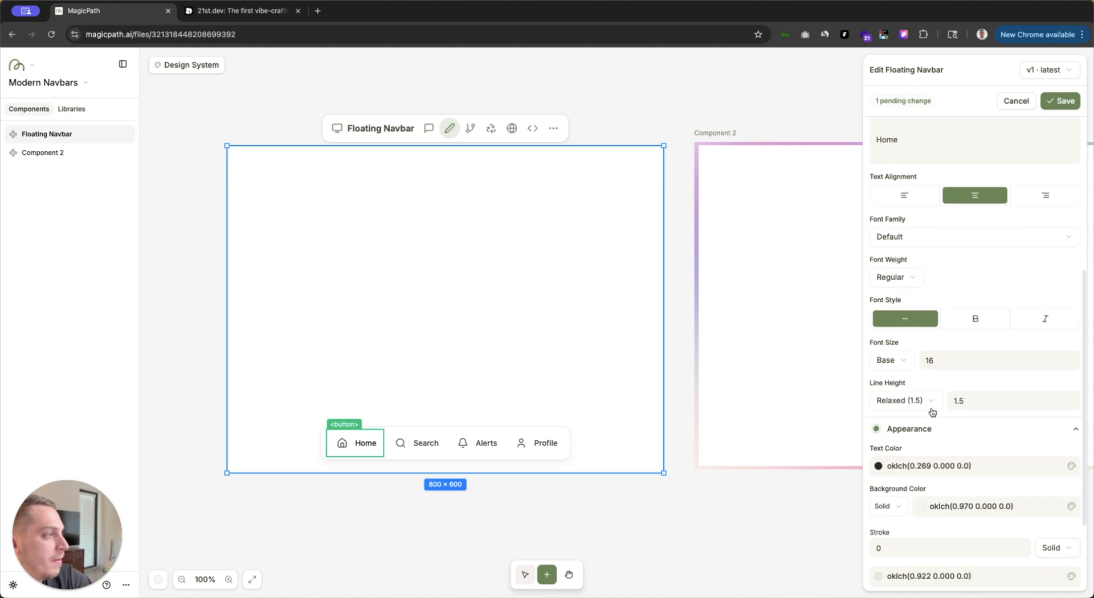
scroll(932, 411, "up", 3)
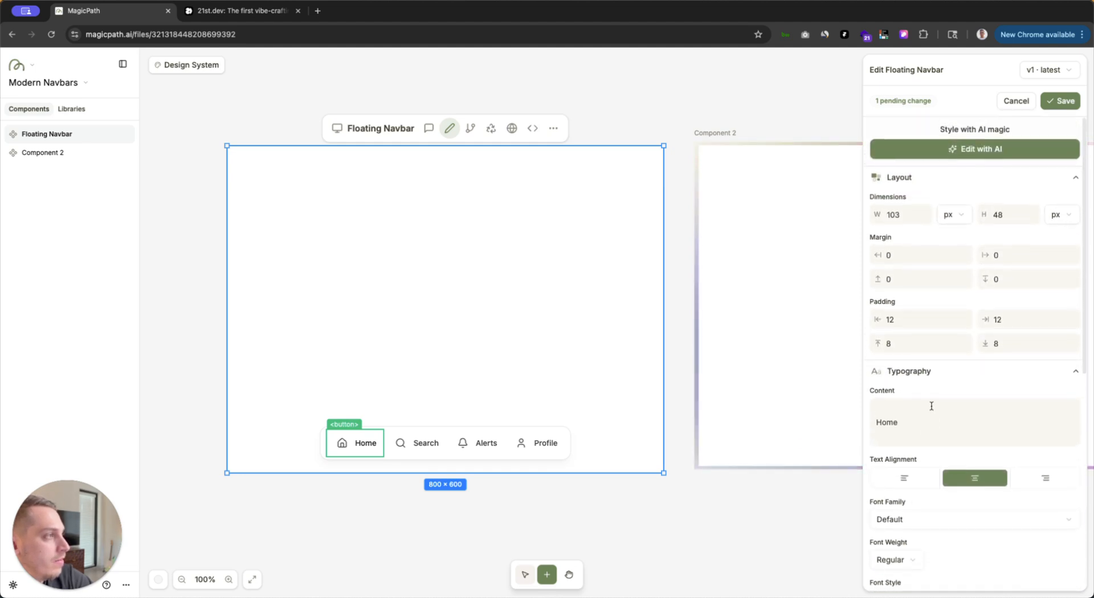
left_click(905, 345)
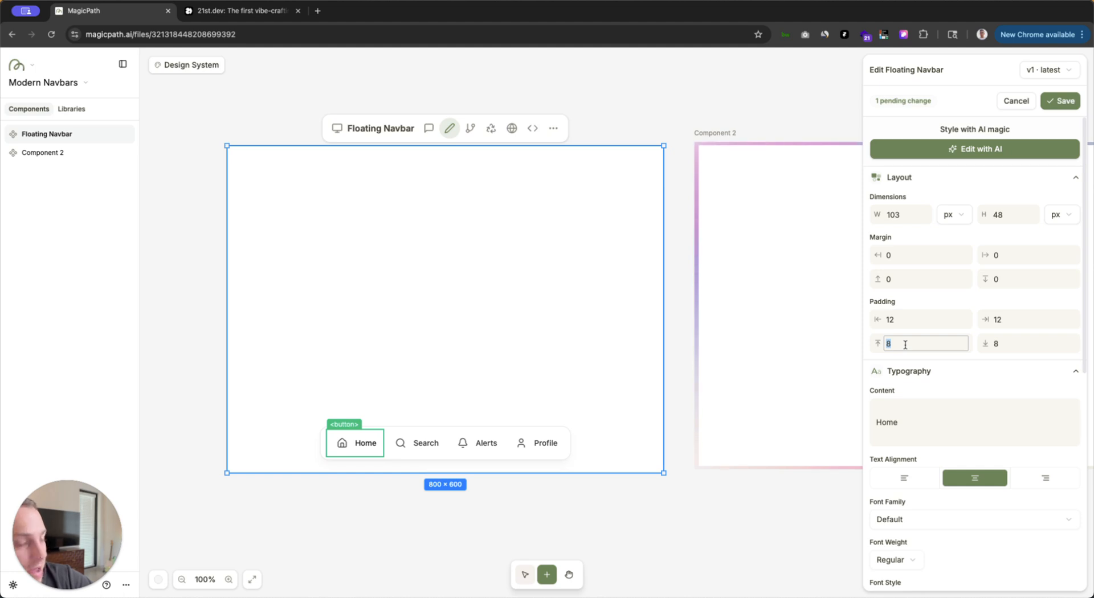
type("5")
key("BackSpace")
type("4")
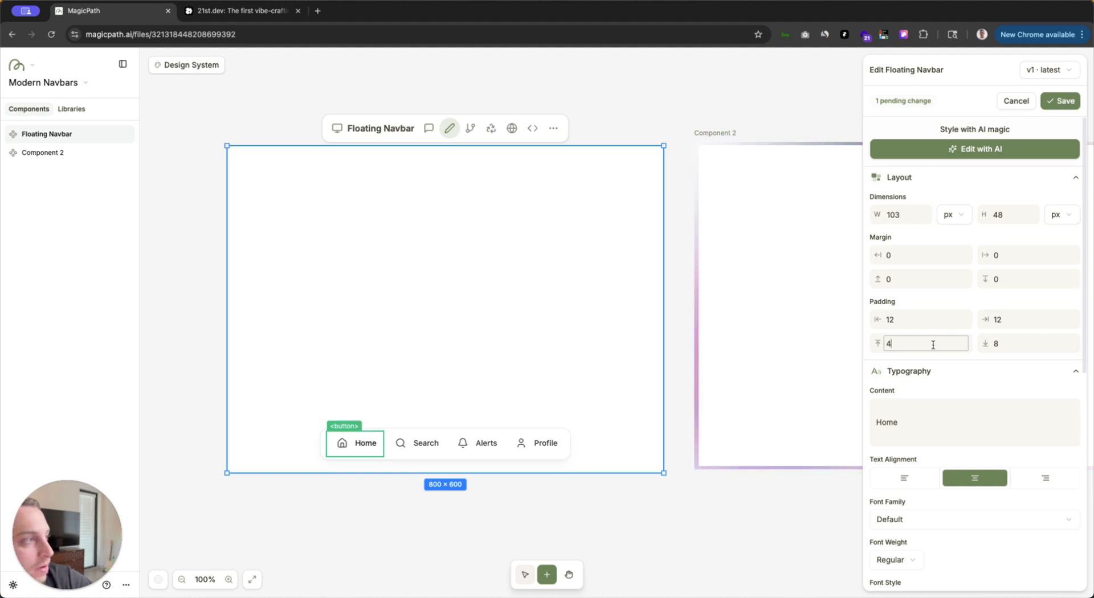
left_click(990, 345)
type("5")
key("BackSpace")
type("4")
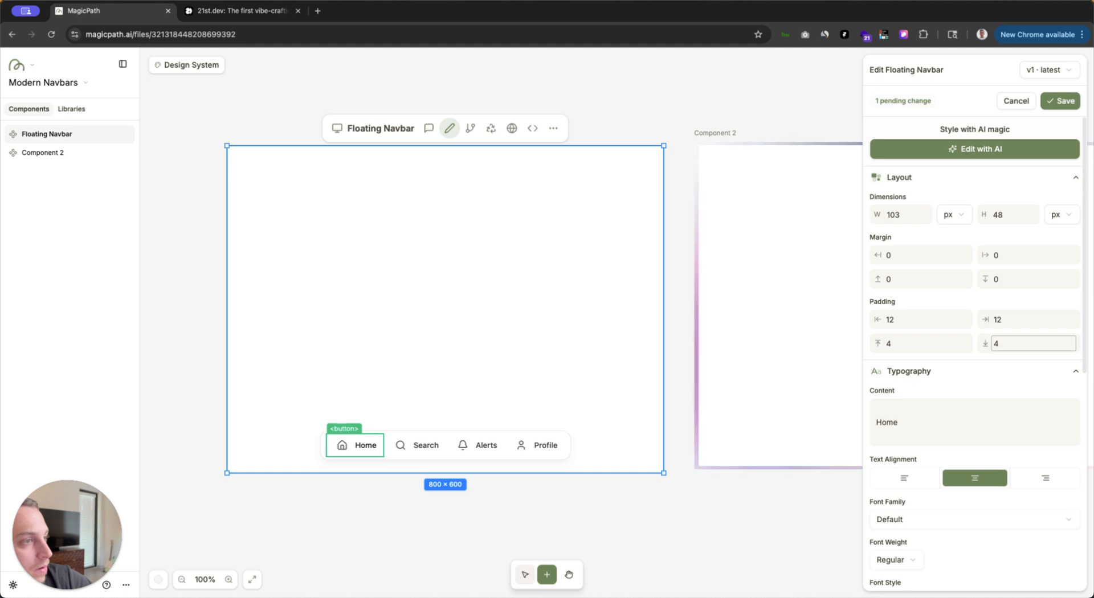
Step: Set the Home button's left and right padding to 16
left_click(998, 318)
type("4")
key("BackSpace")
type("6")
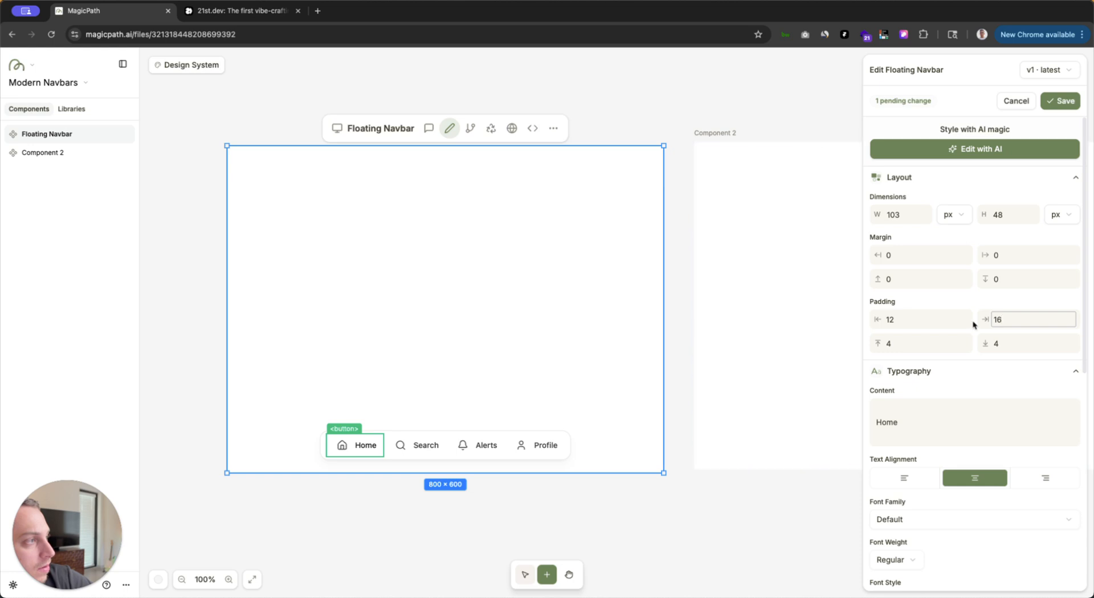
left_click(943, 319)
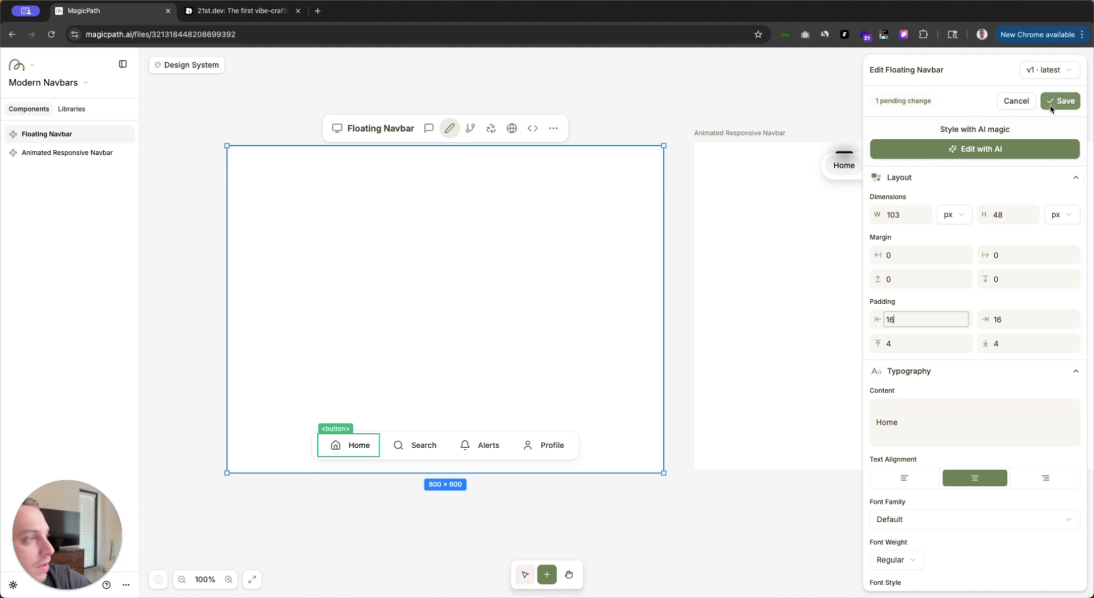
Step: Review the Home button's remaining style settings, save the pending change, and look over the Animated Responsive Navbar
scroll(985, 341, "down", 5)
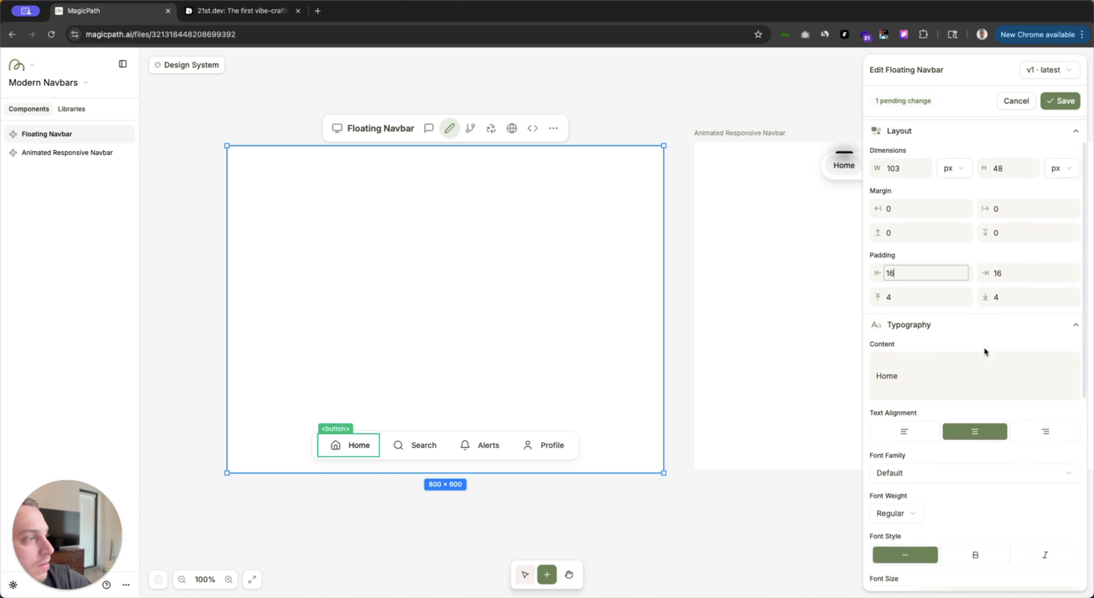
scroll(984, 351, "down", 5)
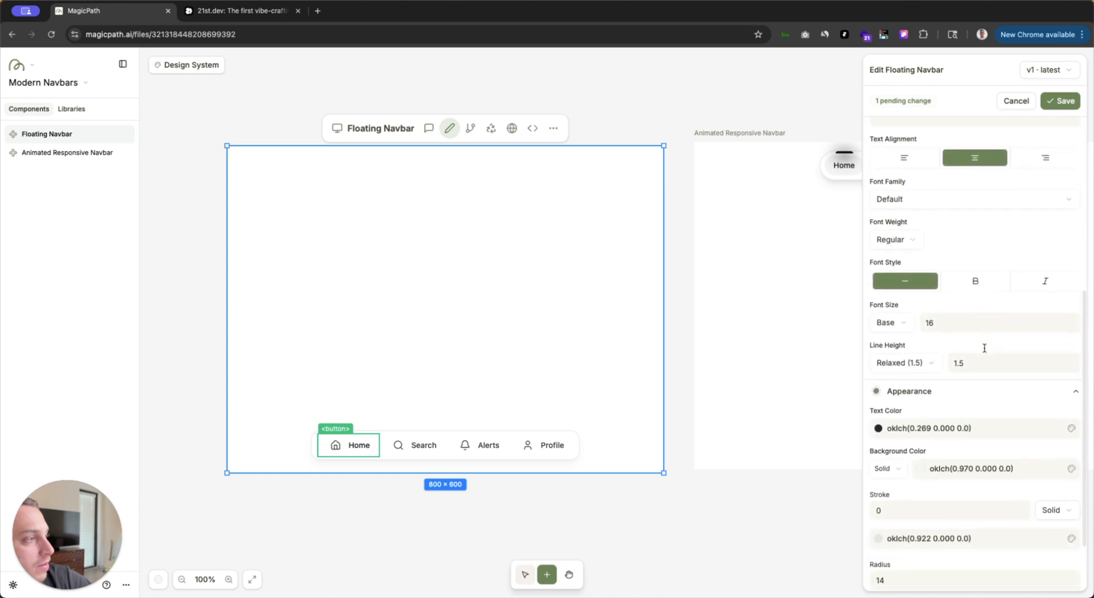
scroll(985, 352, "up", 10)
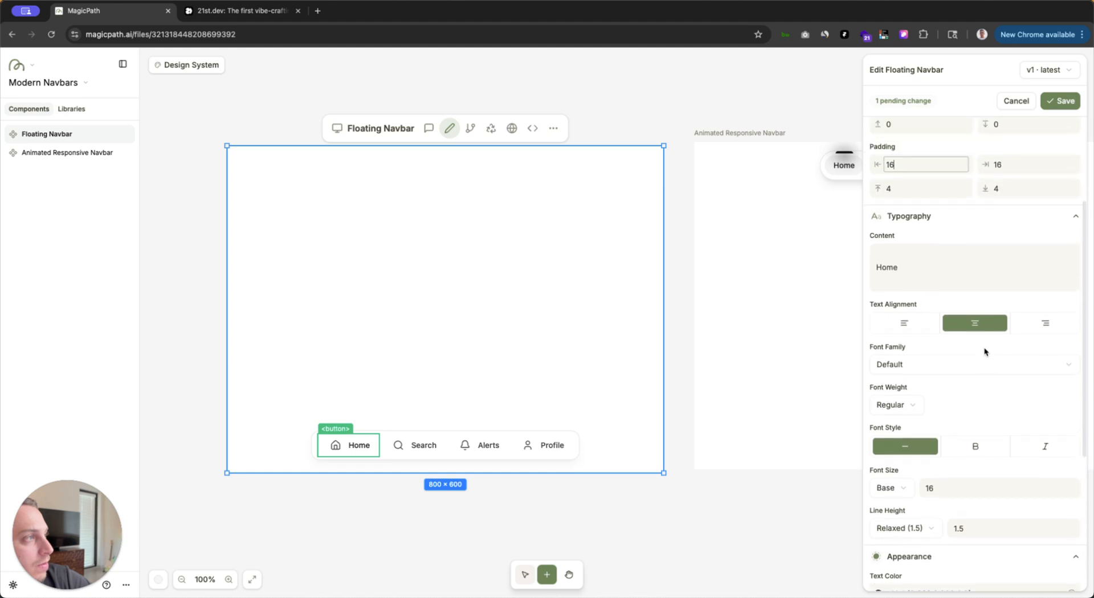
left_click(1055, 102)
scroll(668, 130, "right", 5)
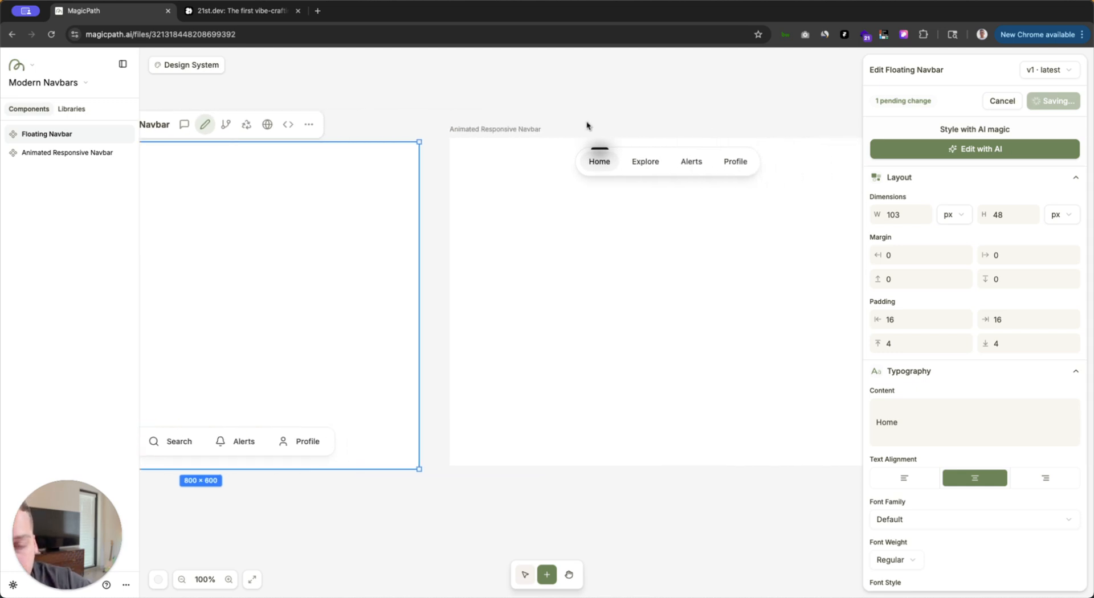
scroll(512, 111, "left", 3)
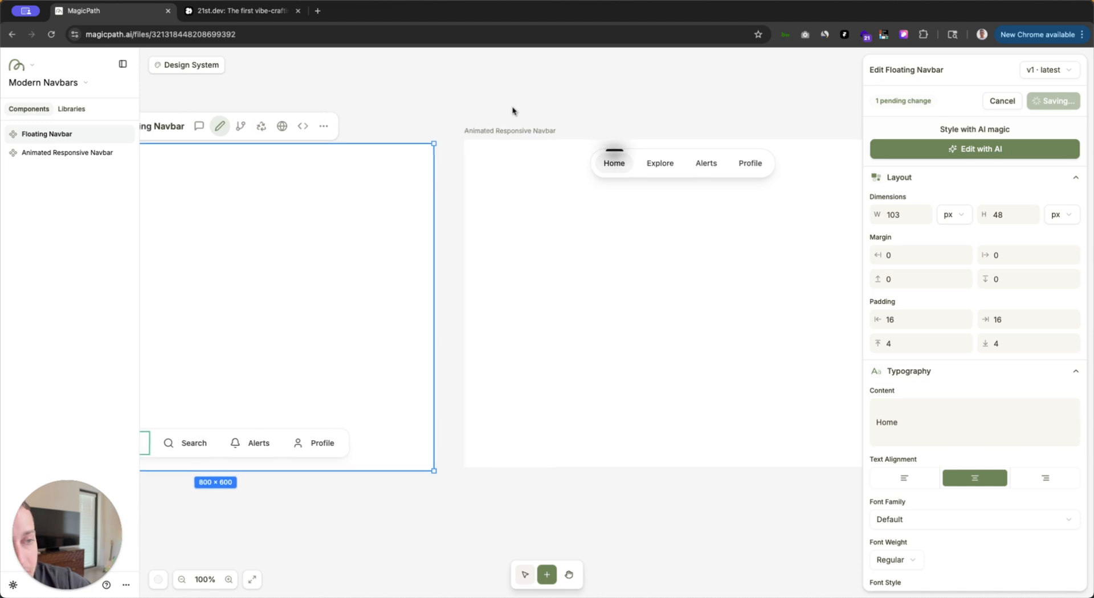
scroll(449, 109, "left", 2)
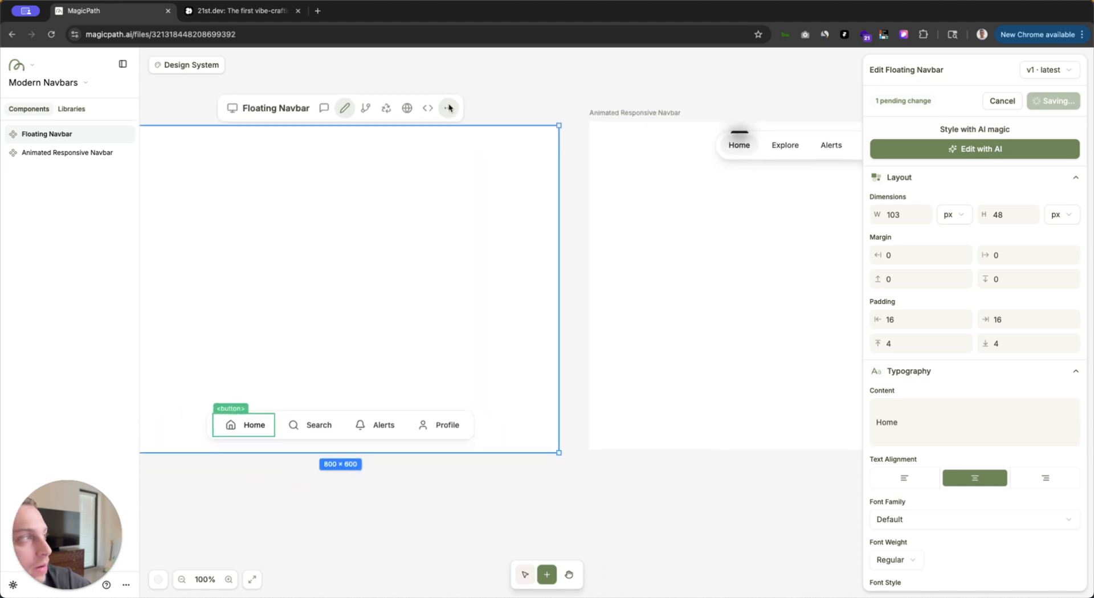
scroll(565, 115, "left", 2)
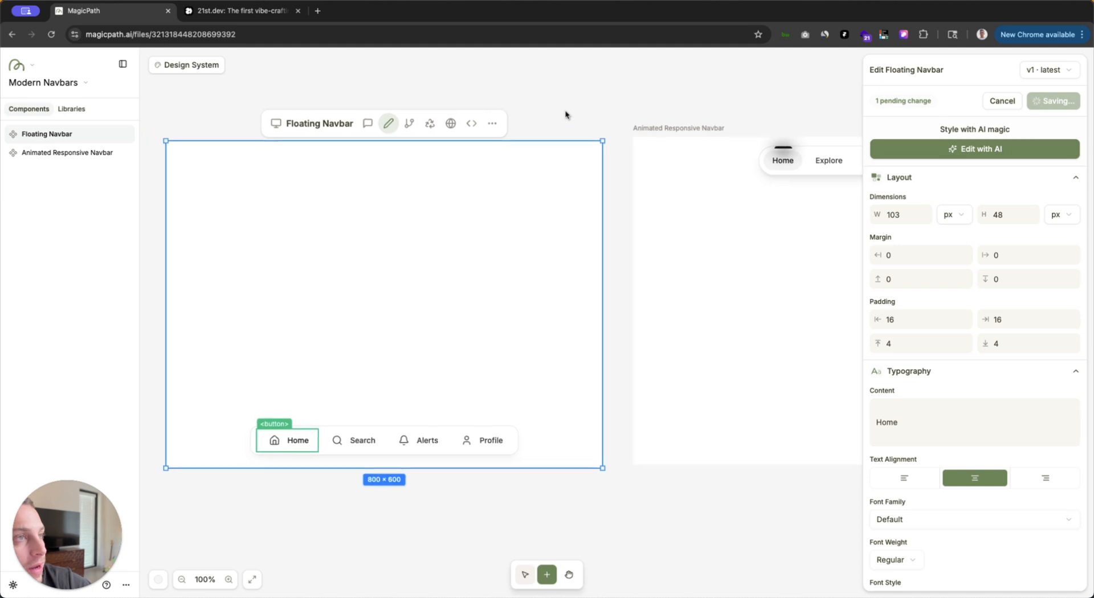
scroll(566, 114, "left", 1)
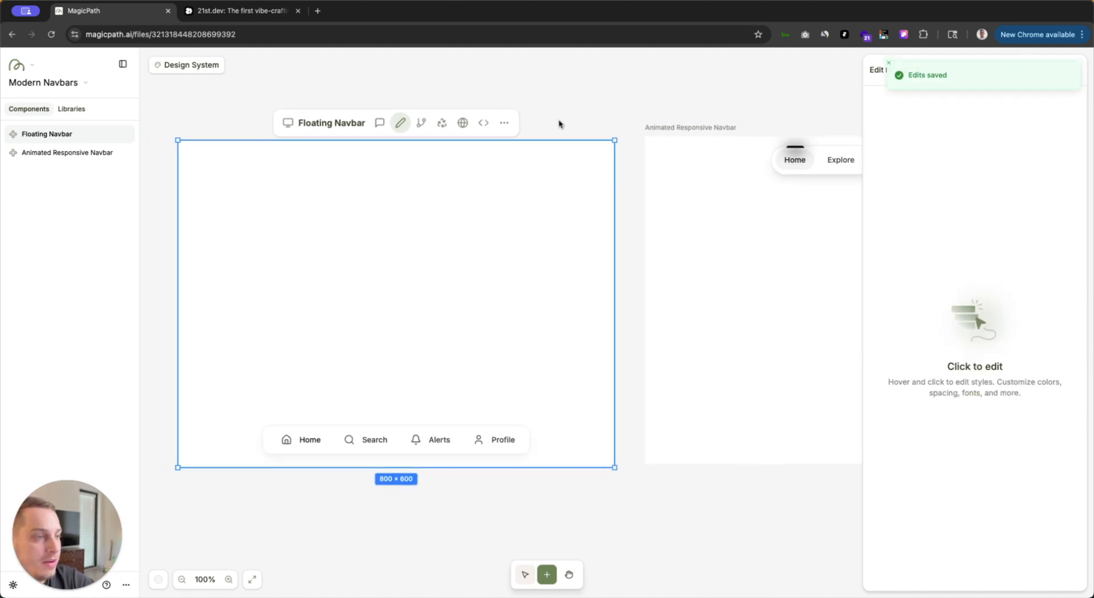
left_click(287, 443)
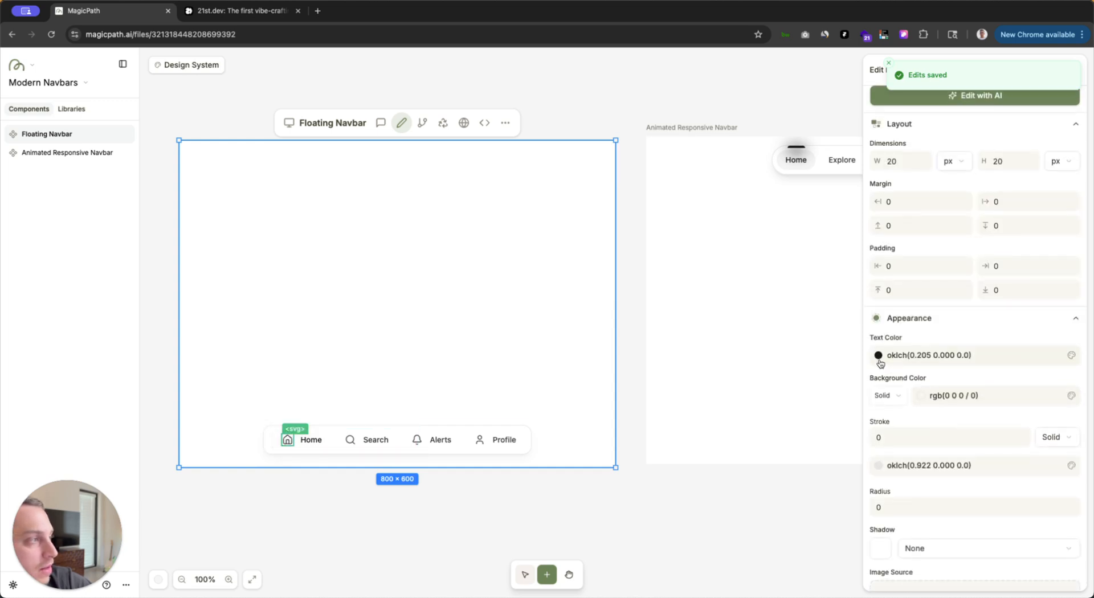
left_click(878, 356)
left_click(959, 493)
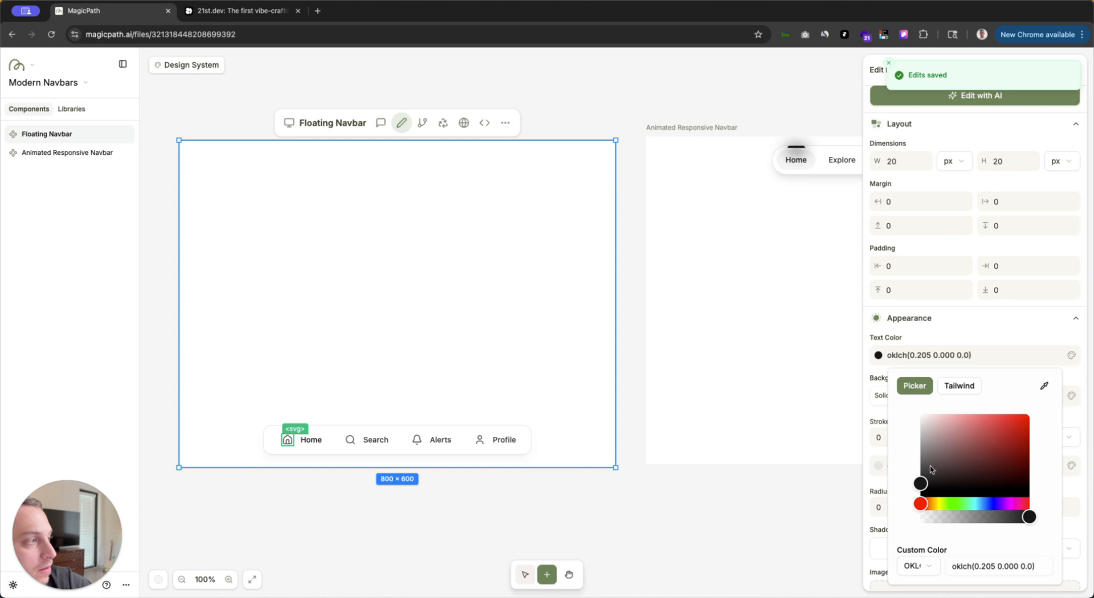
left_click_drag(915, 287, 899, 219)
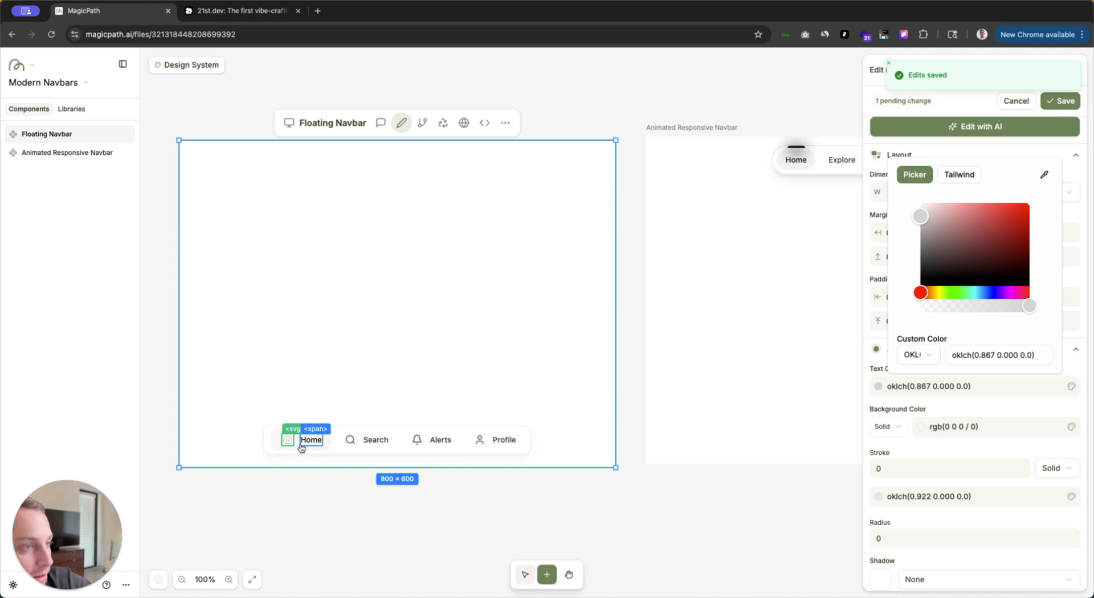
left_click(1008, 103)
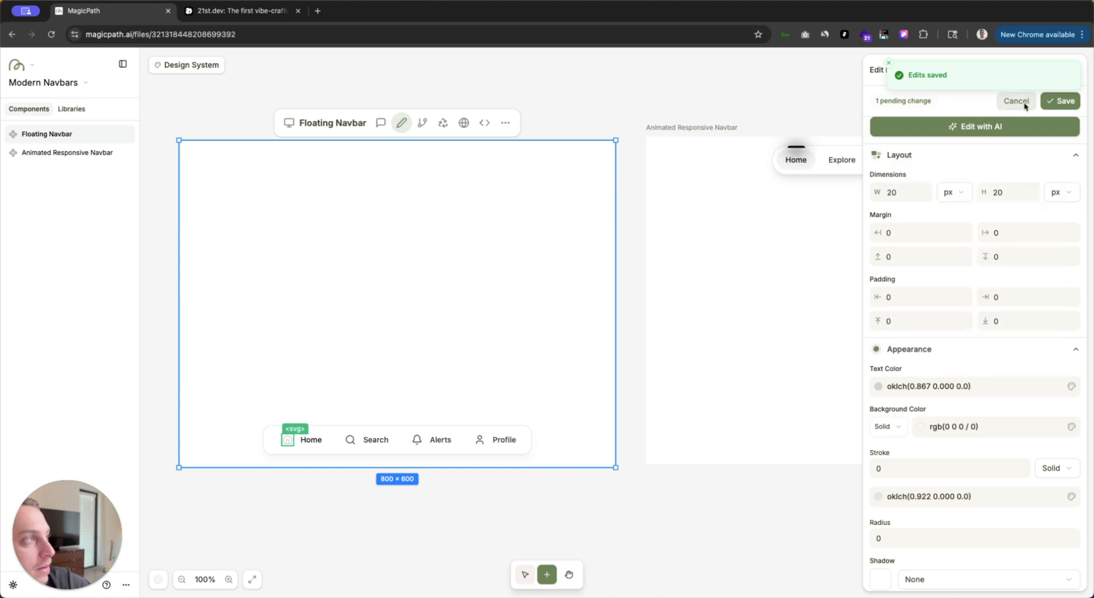
left_click(1013, 104)
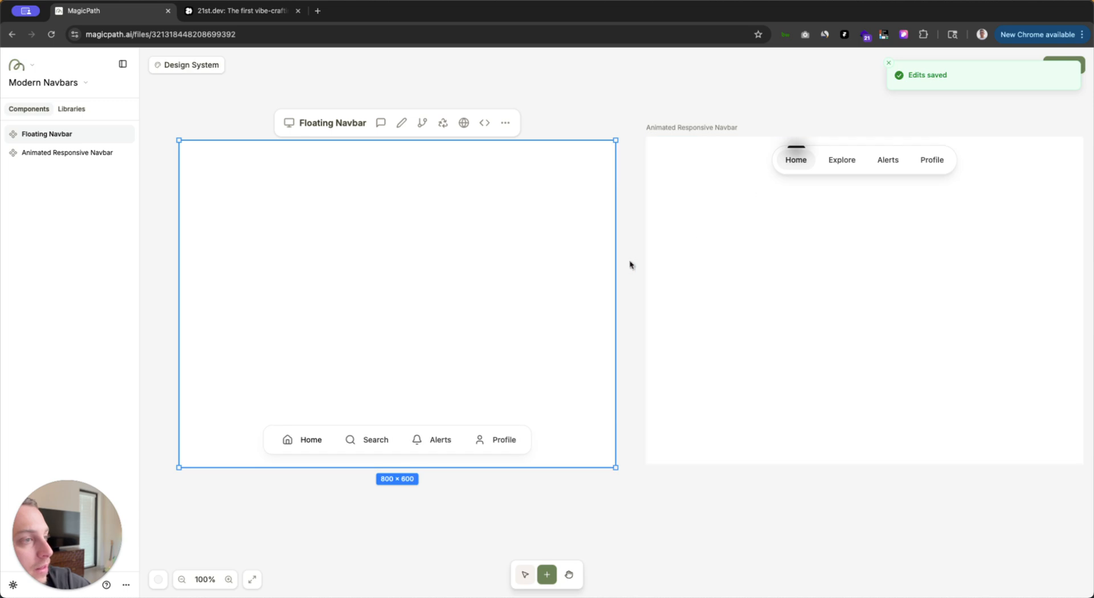
Step: Set the text color of the Home icon in the Floating Navbar to light gray, oklch(0.823 0.000 0.0)
scroll(629, 313, "right", 3)
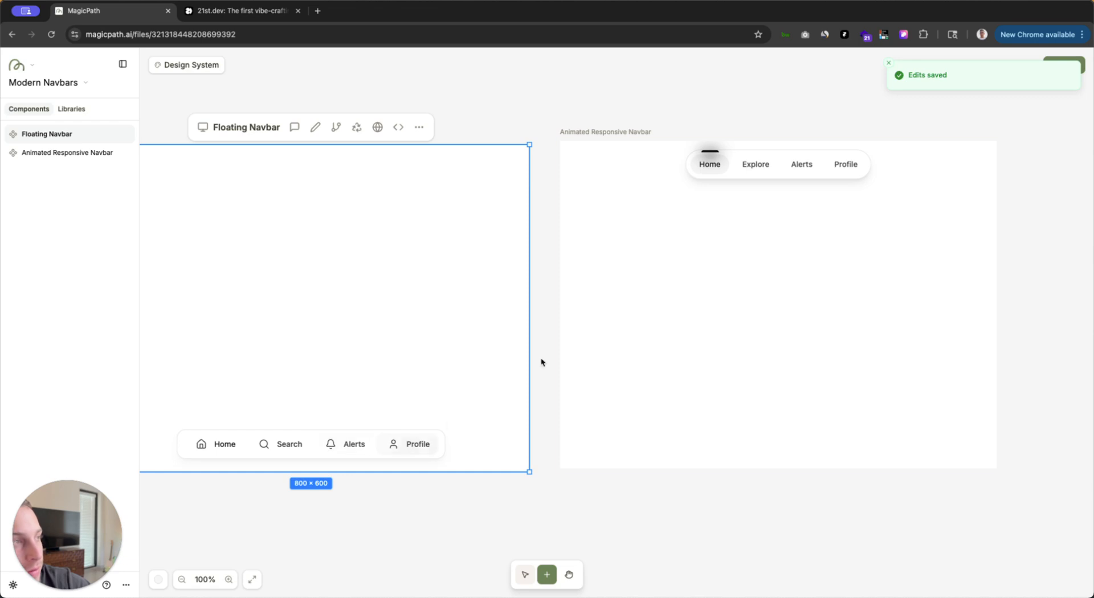
left_click(566, 182)
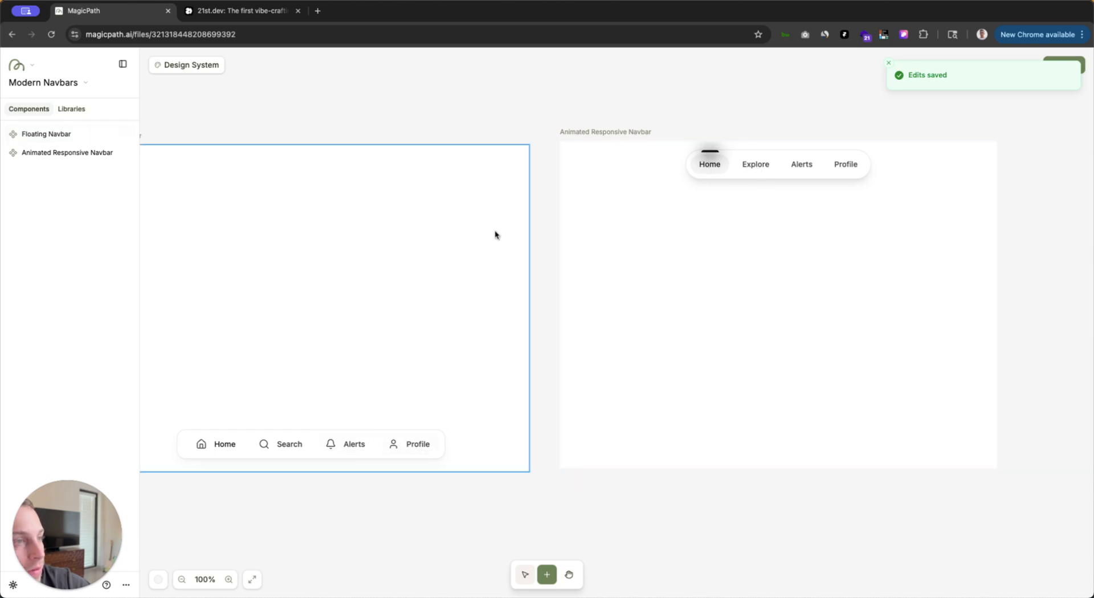
scroll(462, 264, "left", 3)
left_click(174, 147)
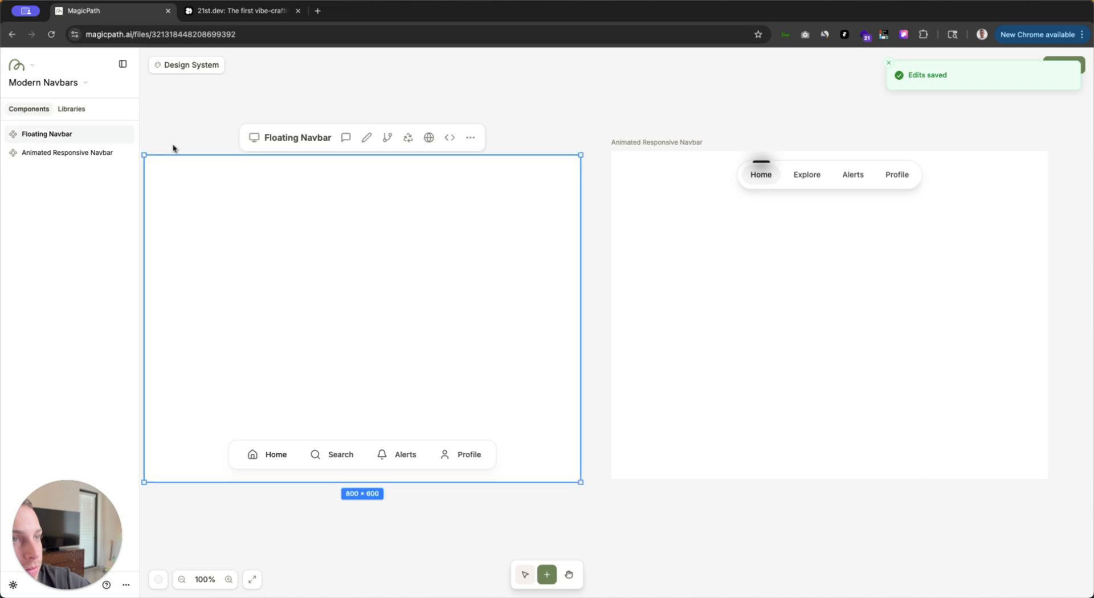
left_click(366, 139)
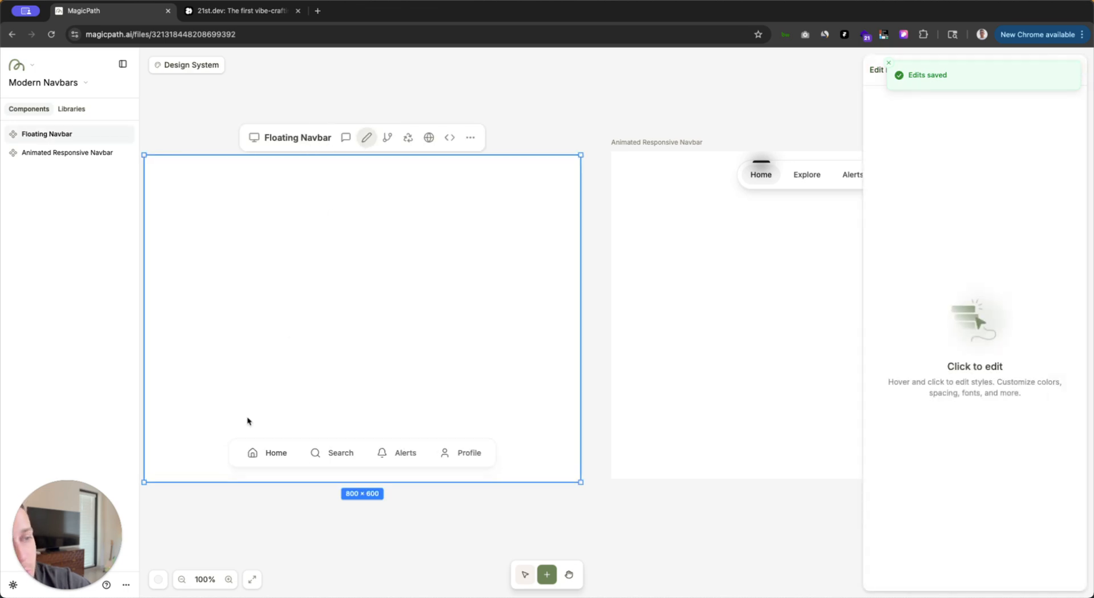
left_click(252, 454)
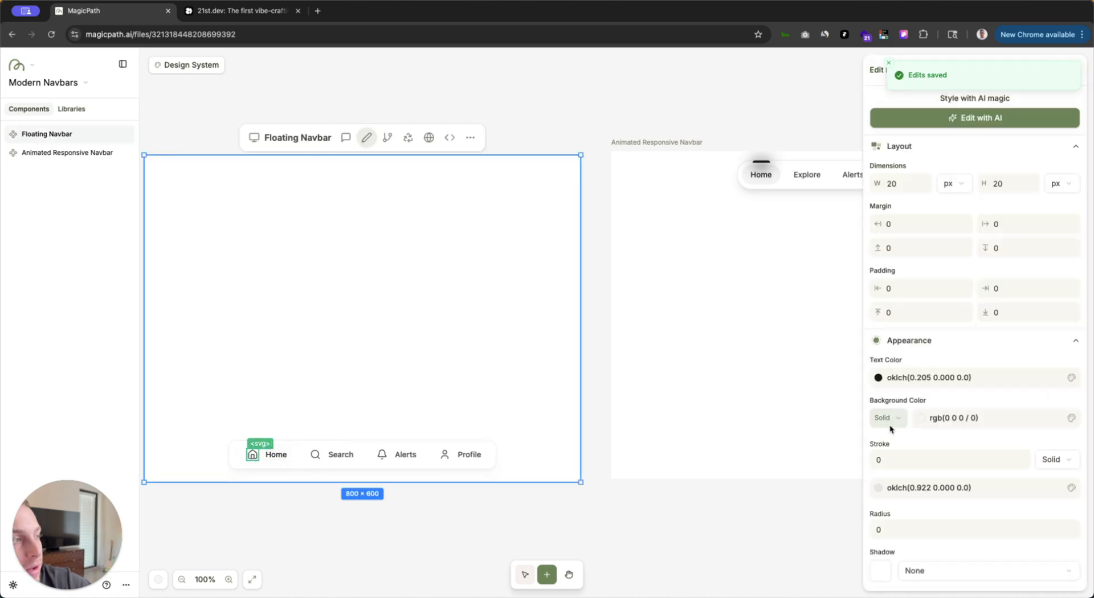
left_click(878, 378)
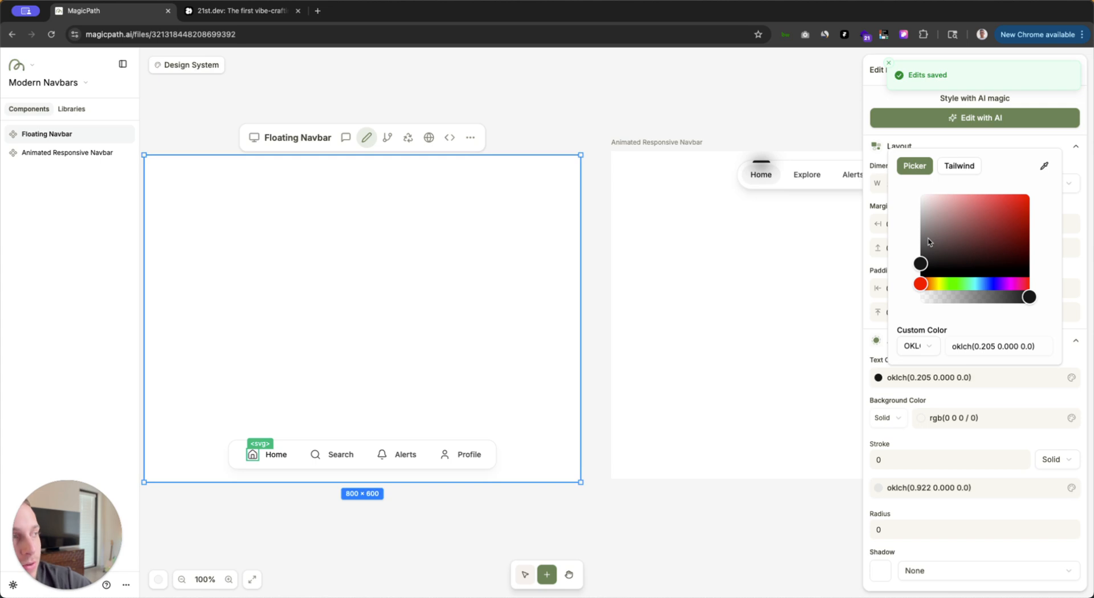
mouse_move(928, 242)
left_mouse_down()
mouse_move(927, 265)
mouse_move(923, 238)
mouse_move(911, 245)
left_mouse_up()
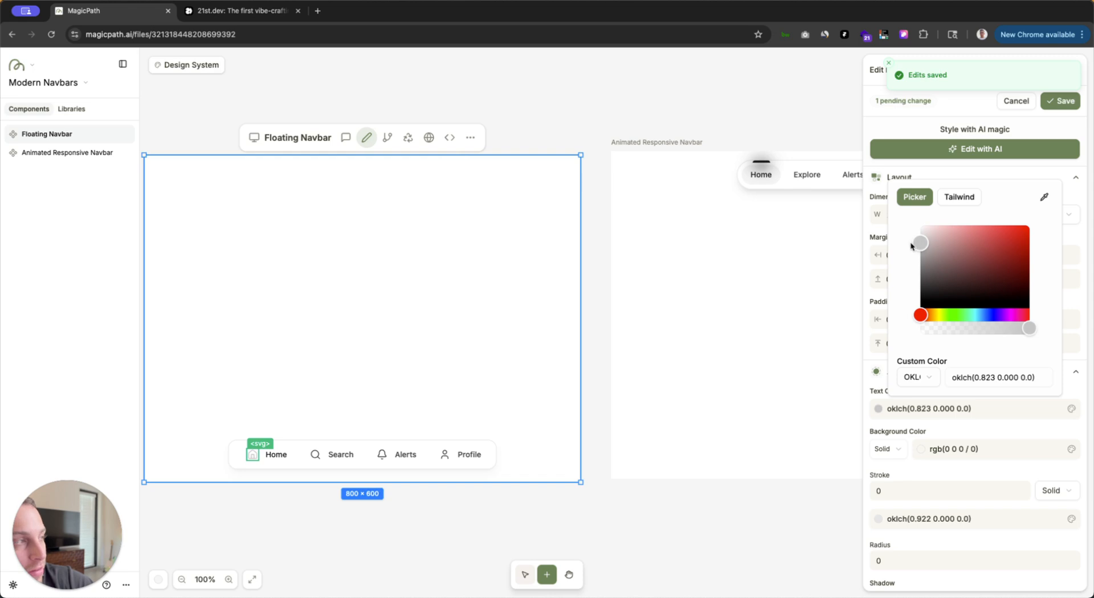
Step: Copy the Home icon's custom color value and save the color change
triple_click(994, 378)
key("super+c")
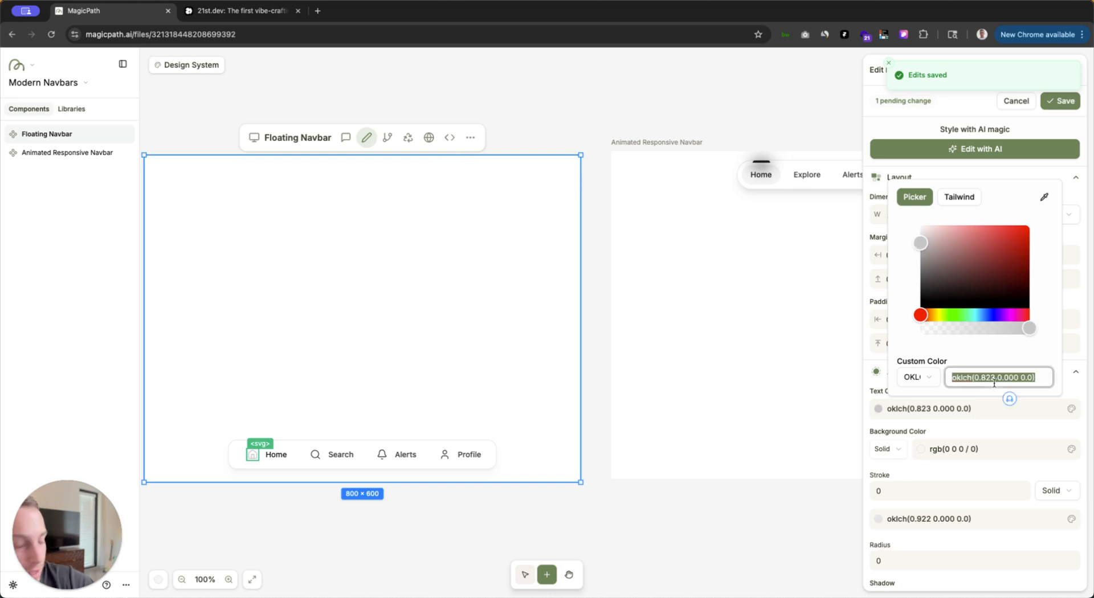
left_click(1069, 100)
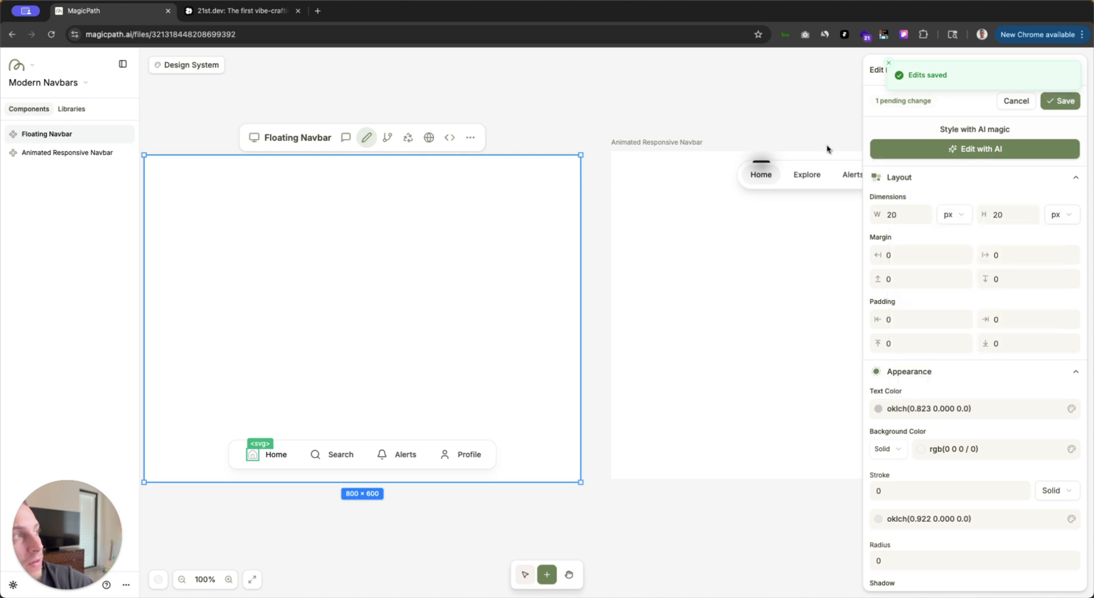
left_click(1068, 100)
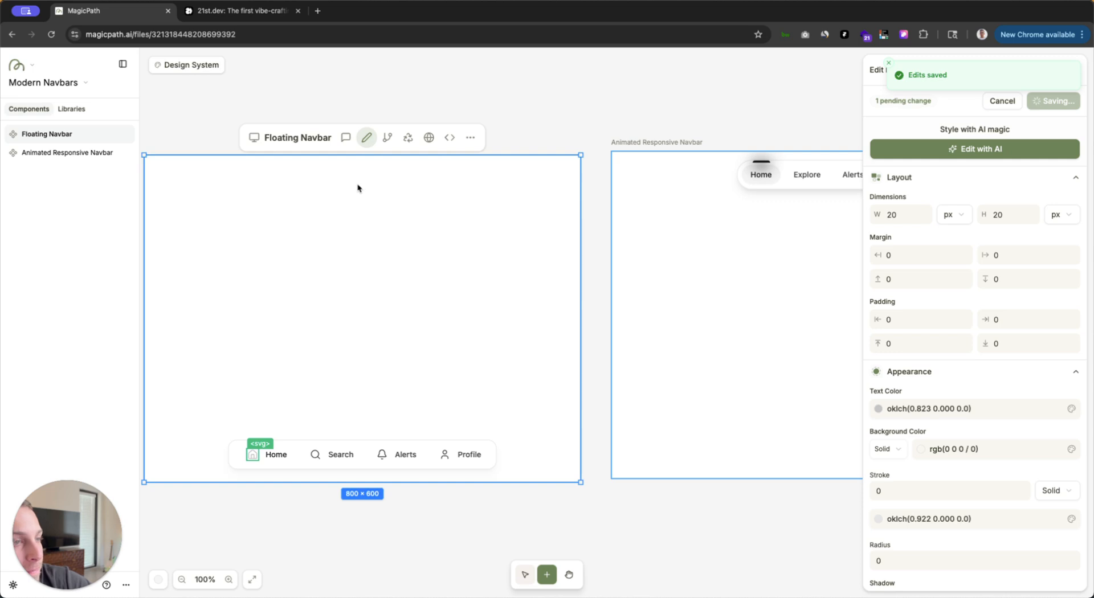
left_click(889, 64)
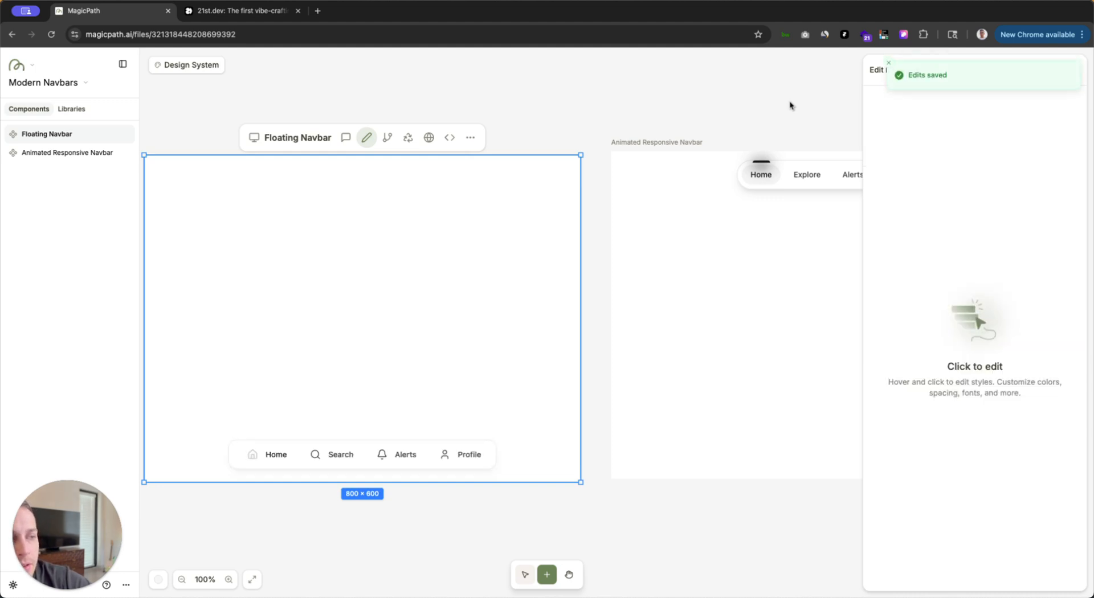
Step: Set the text color of the Search and Alerts icons in the Floating Navbar to the copied light gray, oklch(0.823 0.000 0.0)
left_click(317, 460)
left_click(878, 378)
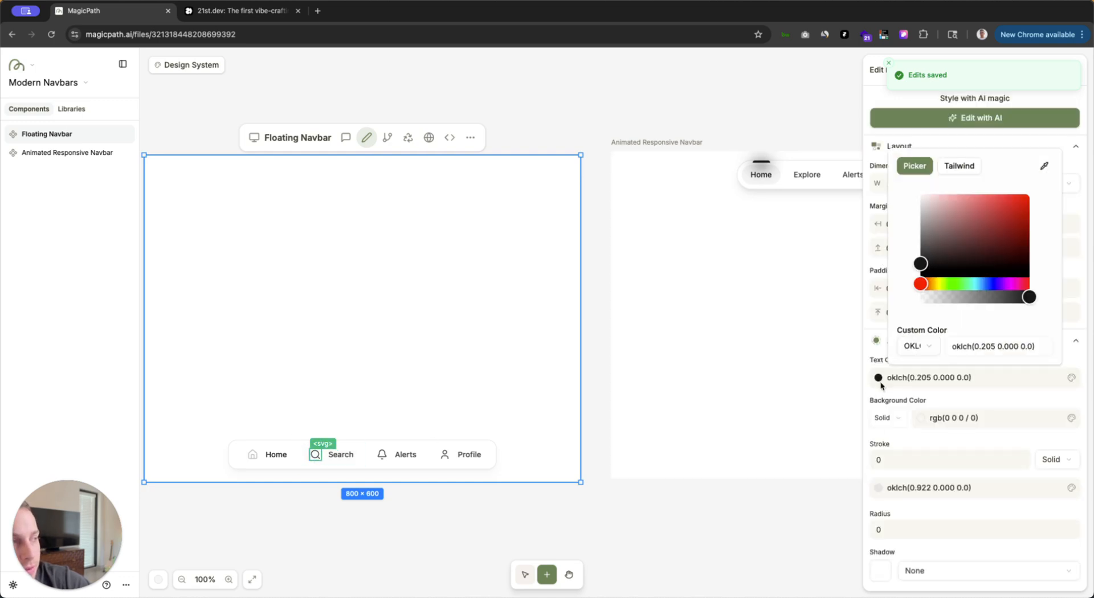
left_click(993, 342)
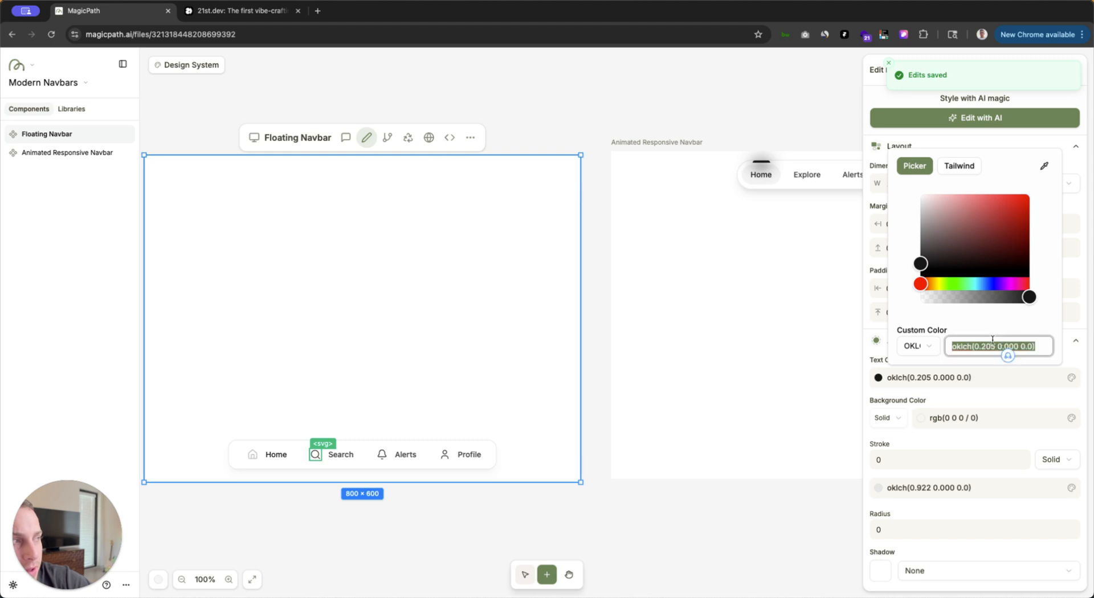
key("super+v")
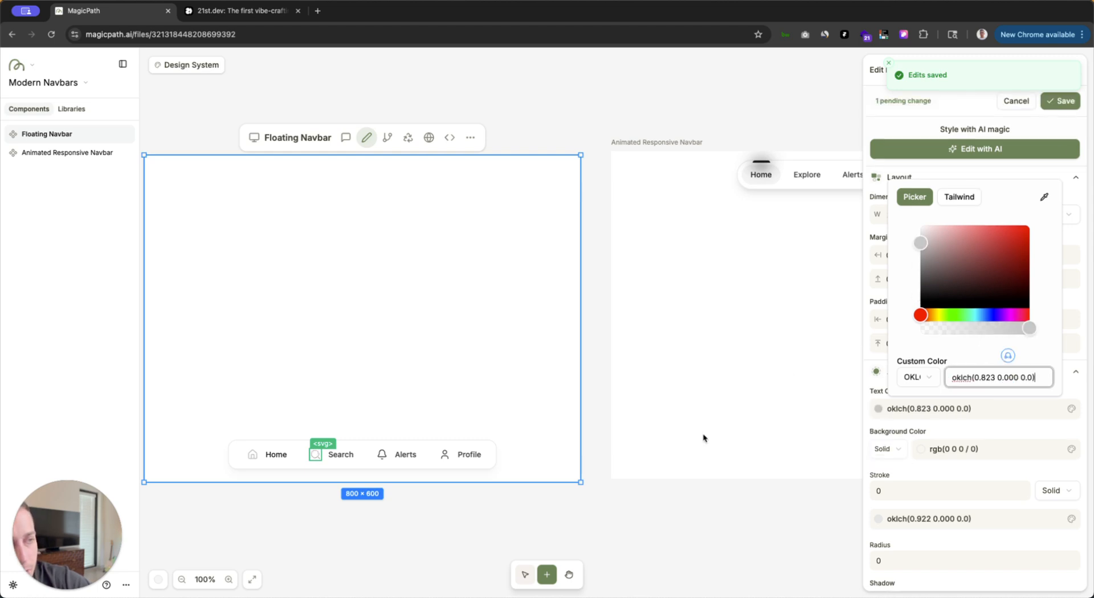
key("super+z")
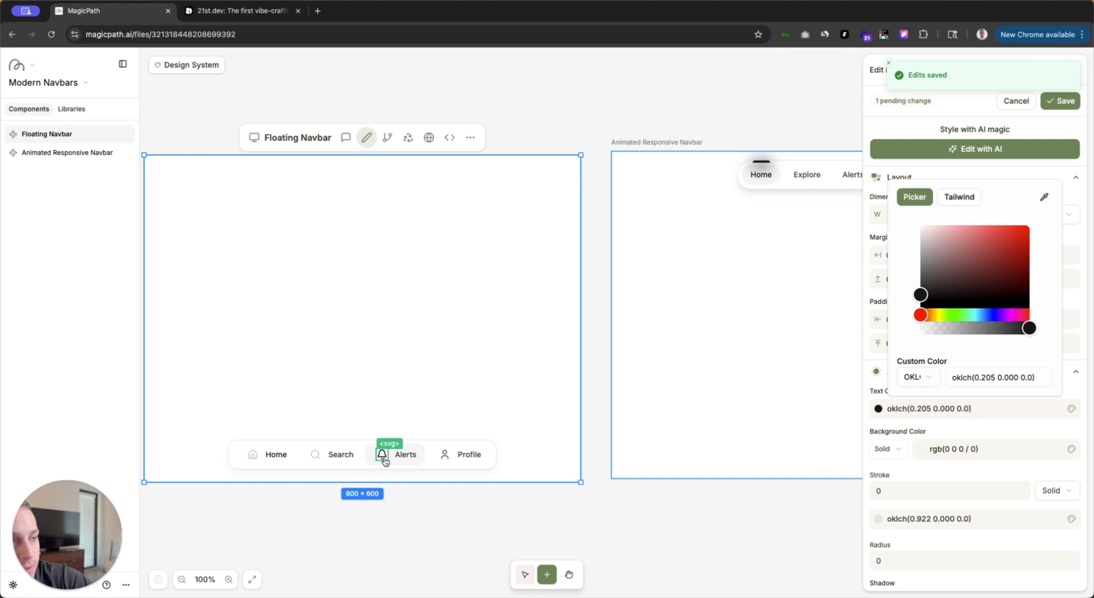
left_click(979, 373)
Step: Set the Profile icon's text color to oklch(0.823 0.000 0.0) and save the color change
left_click(444, 454)
left_click(962, 374)
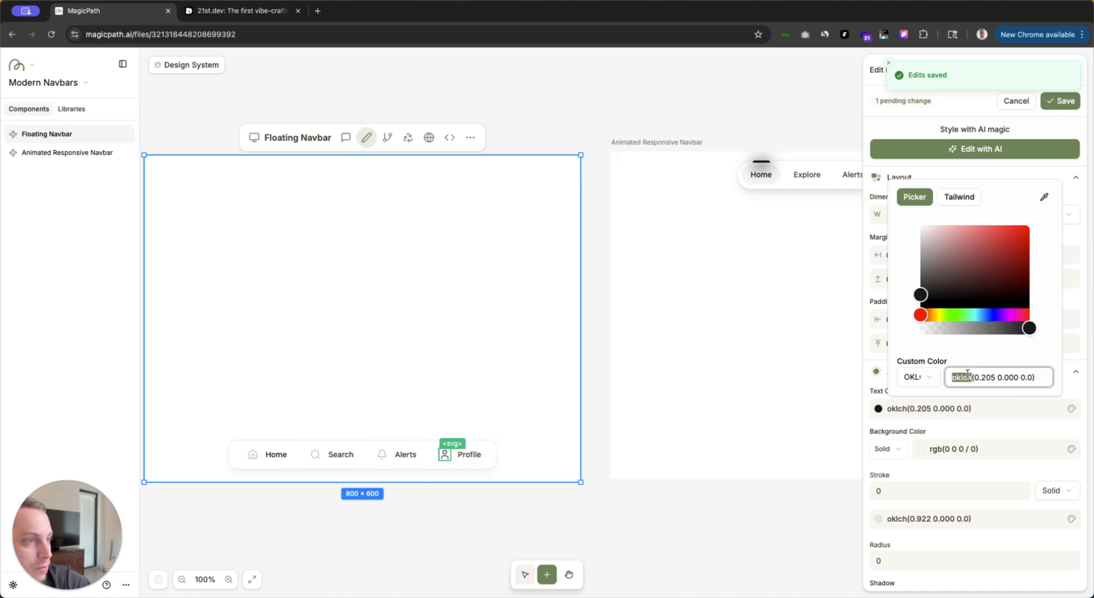
key("ctrl+v")
left_click(882, 365)
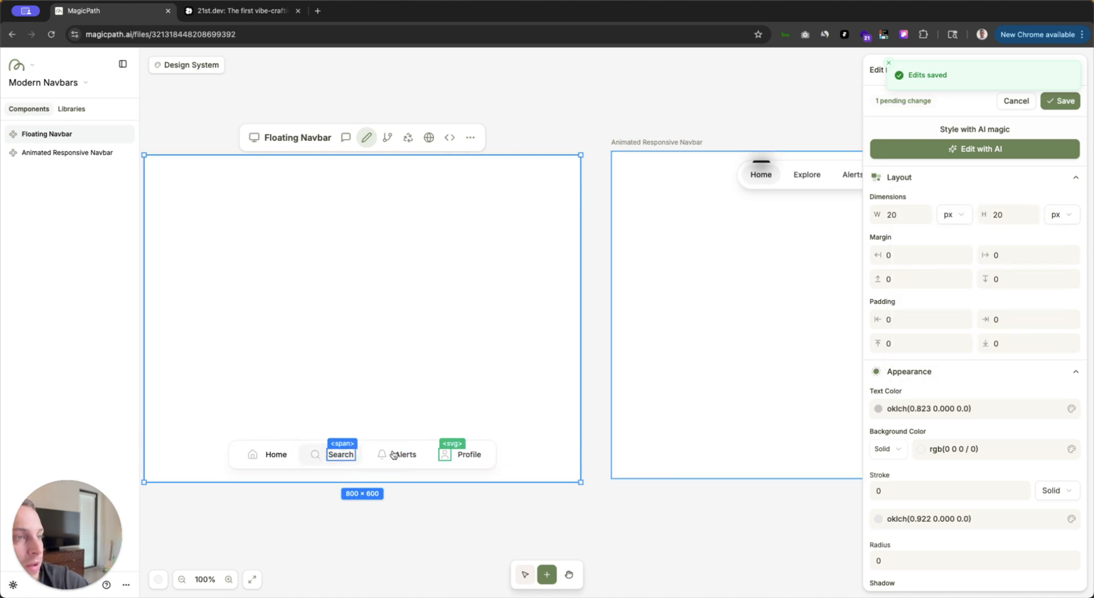
left_click(1058, 103)
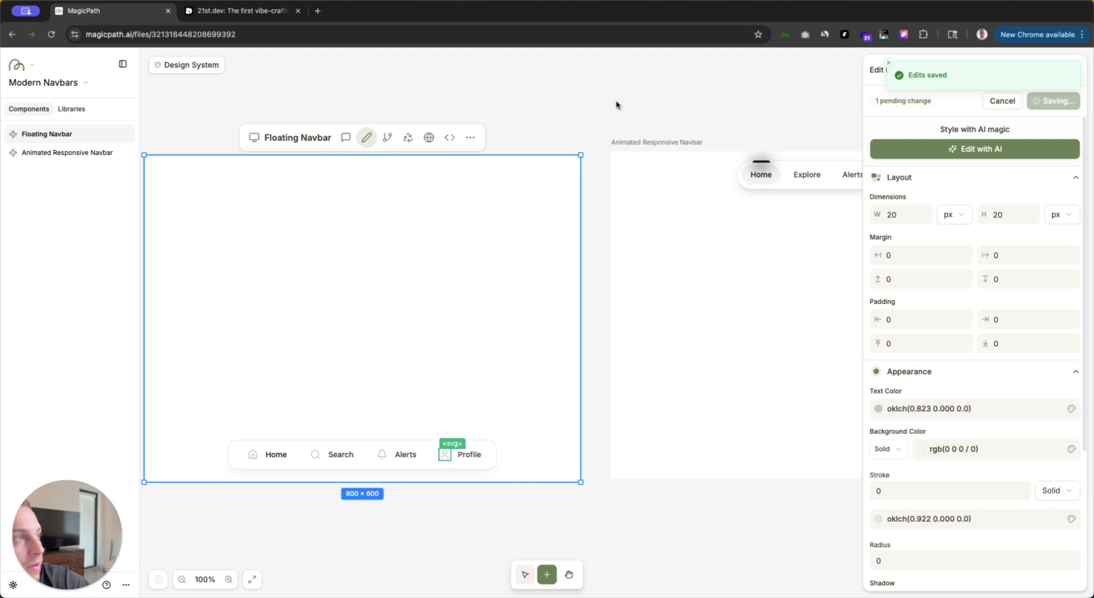
Step: Inspect the Home highlight of the Animated Responsive Navbar up close and deselect the Floating Navbar
scroll(615, 102, "right", 3)
scroll(678, 177, "up", 5)
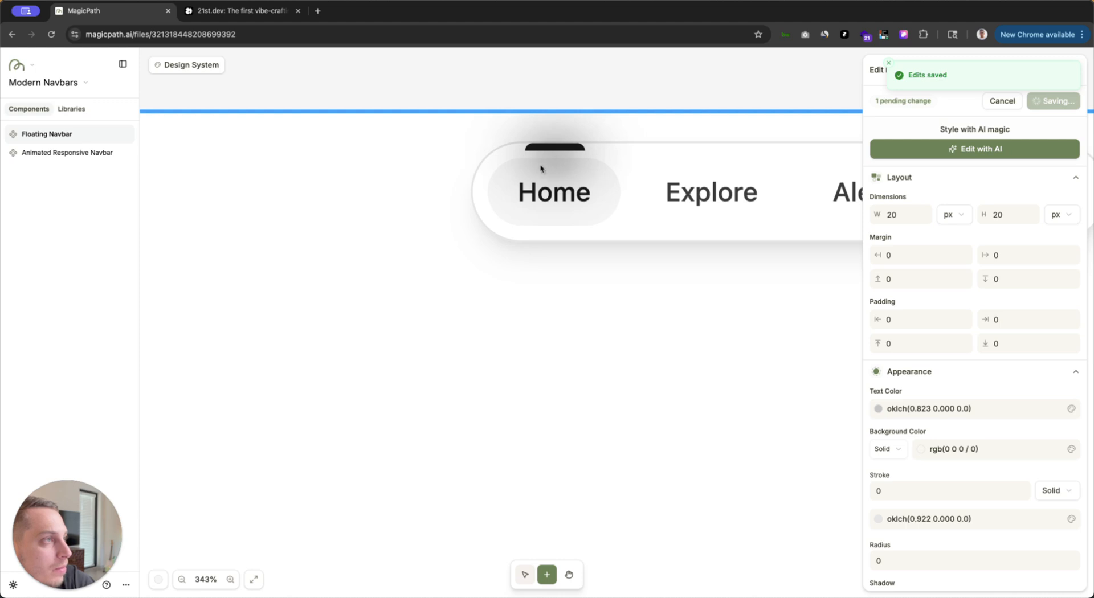
scroll(536, 170, "down", 5)
scroll(535, 170, "left", 5)
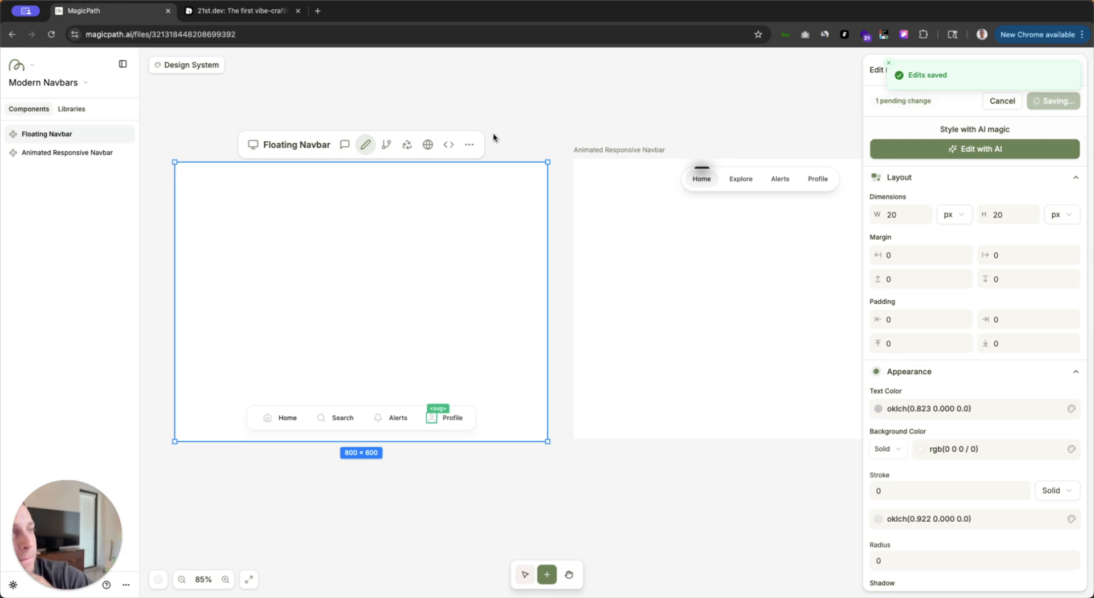
left_click(460, 126)
scroll(421, 145, "left", 1)
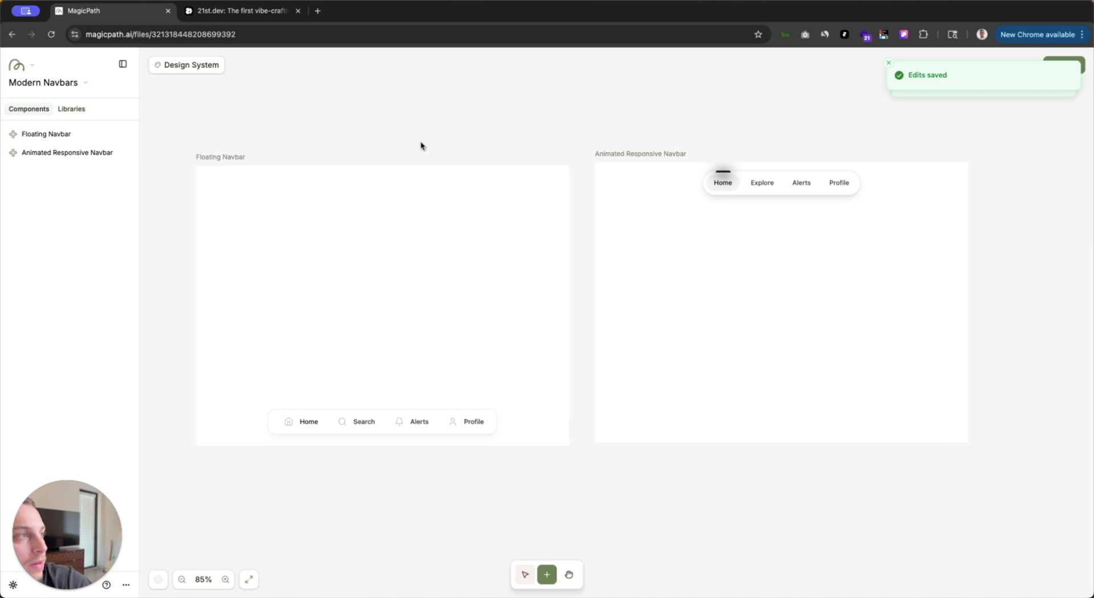
Step: Resize the Floating Navbar frame to 460 × 600 to test its compact layout, and widen it again to 783 × 600
left_click(238, 167)
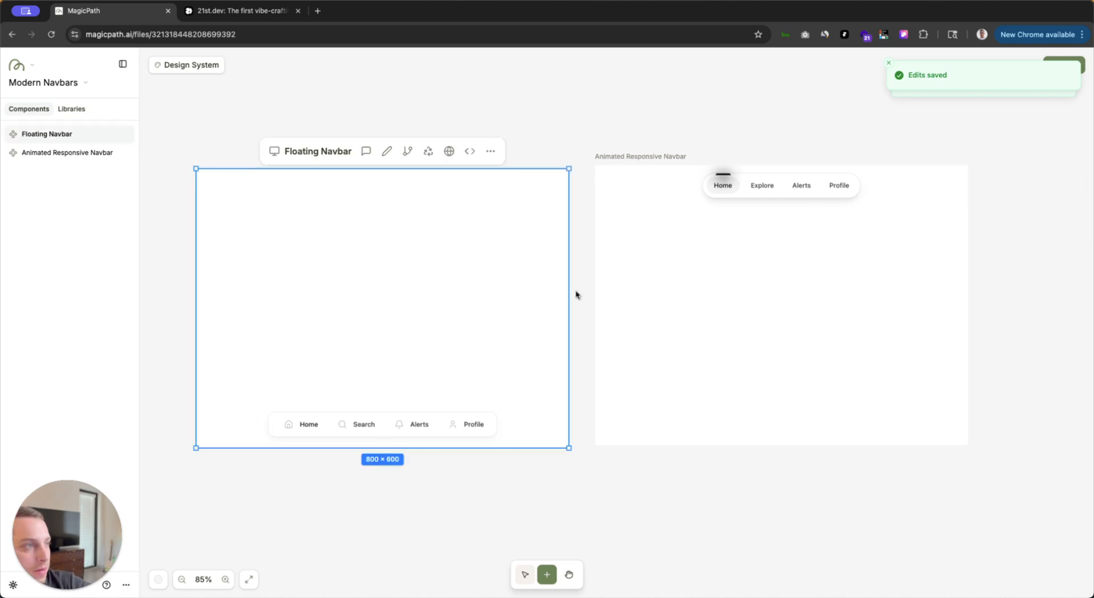
left_click_drag(570, 295, 410, 296)
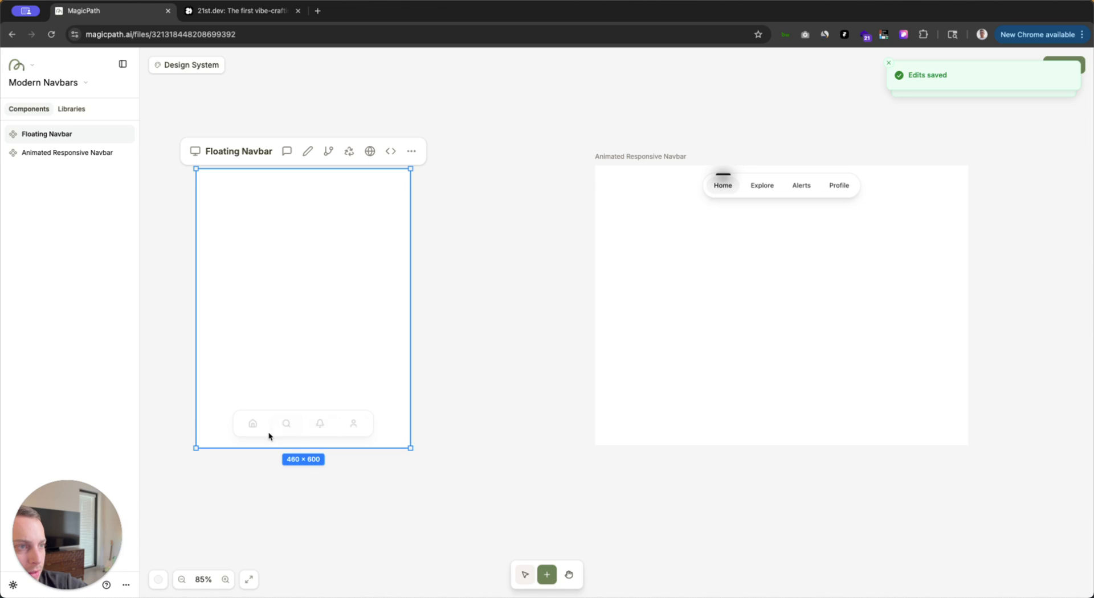
left_click_drag(410, 374, 562, 365)
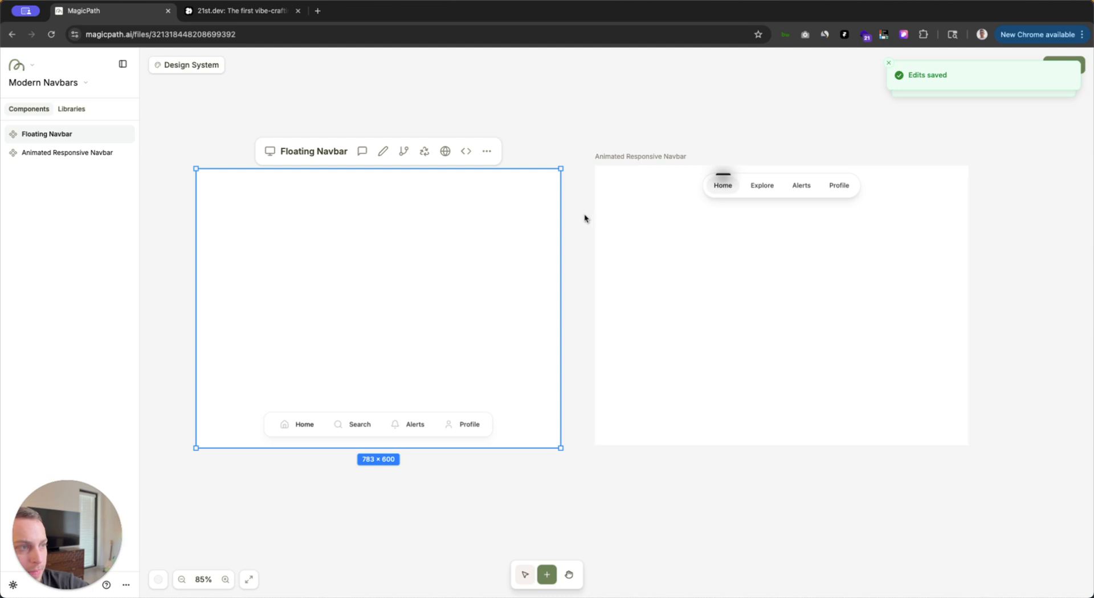
scroll(584, 219, "down", 1)
scroll(584, 219, "left", 1)
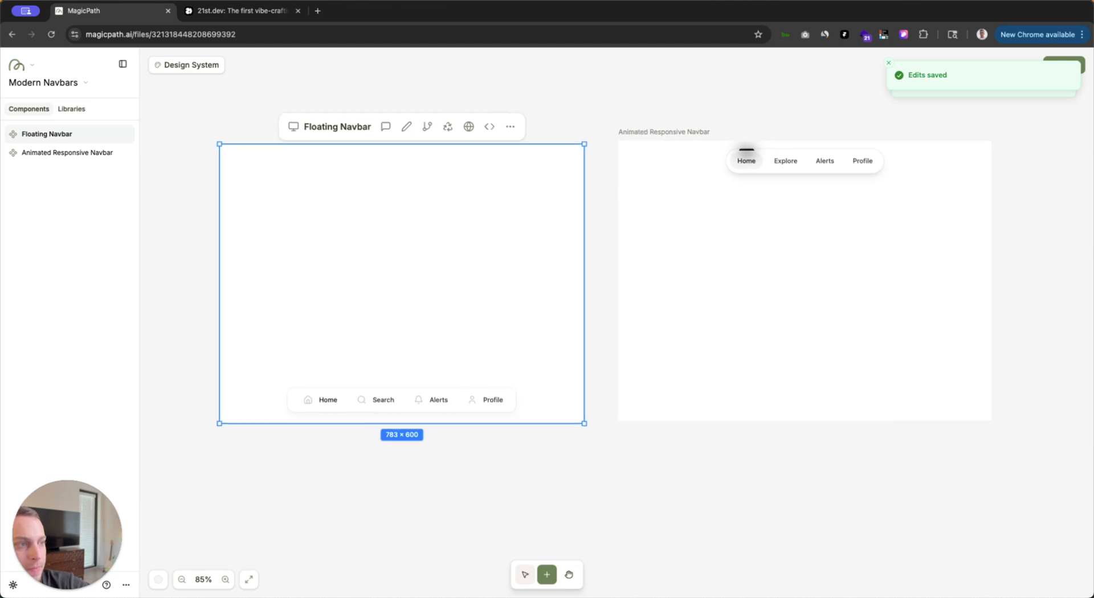
Step: Move the Animated Responsive Navbar frame closer to the Floating Navbar frame and deselect it
left_click(642, 134)
left_click_drag(706, 122, 680, 126)
left_click(504, 100)
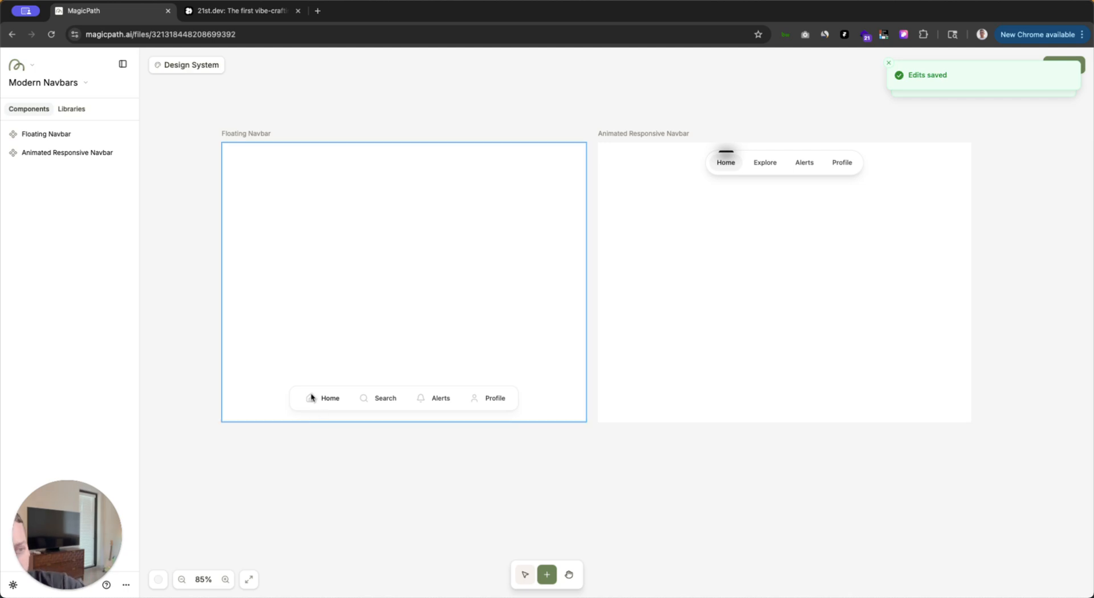
left_click(274, 142)
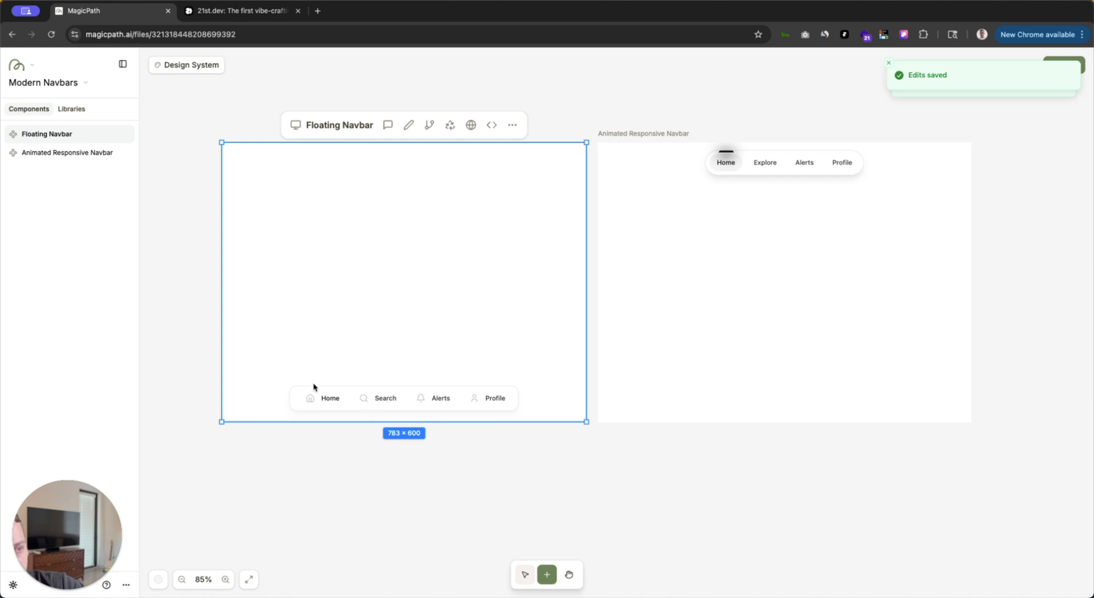
scroll(190, 381, "up", 2)
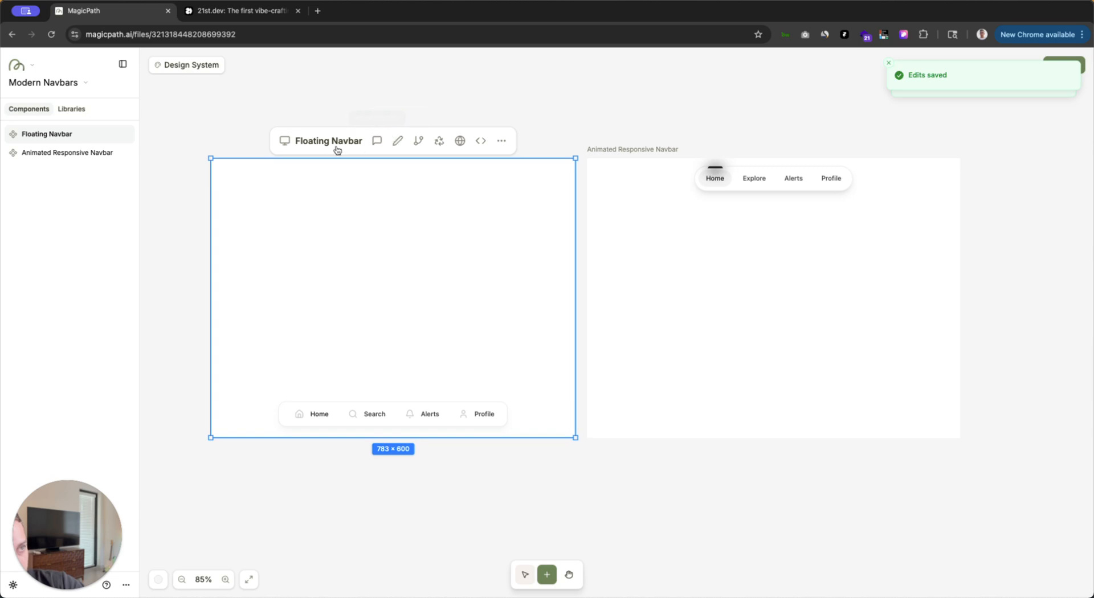
left_click(375, 101)
left_click(244, 150)
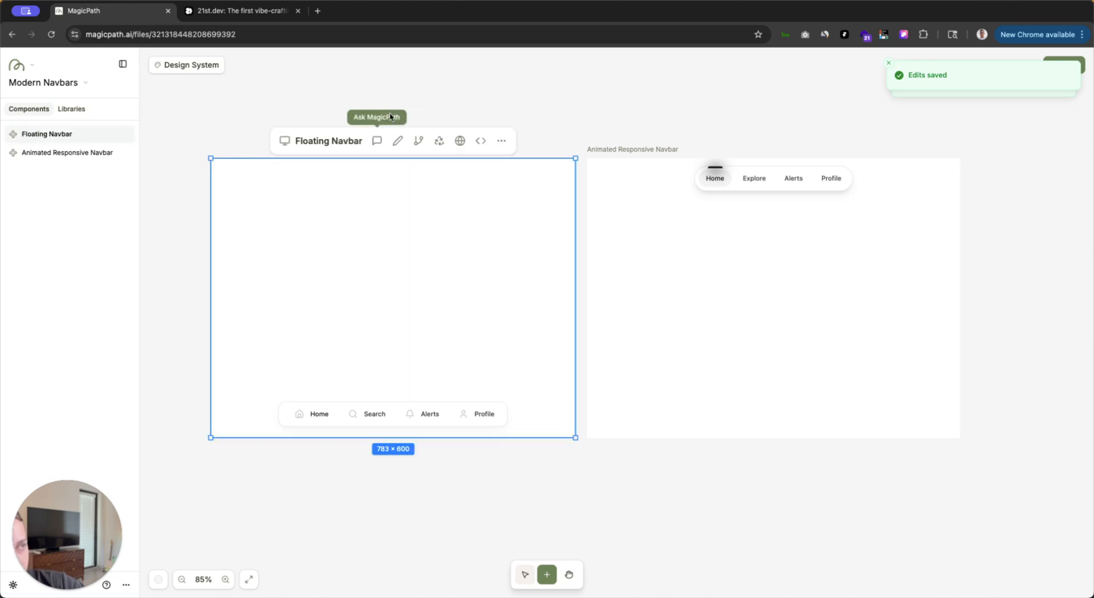
left_click(569, 111)
Step: Test the Explore, Alerts, Profile and Home items of the Animated Responsive Navbar to examine its transitions
left_click(640, 149)
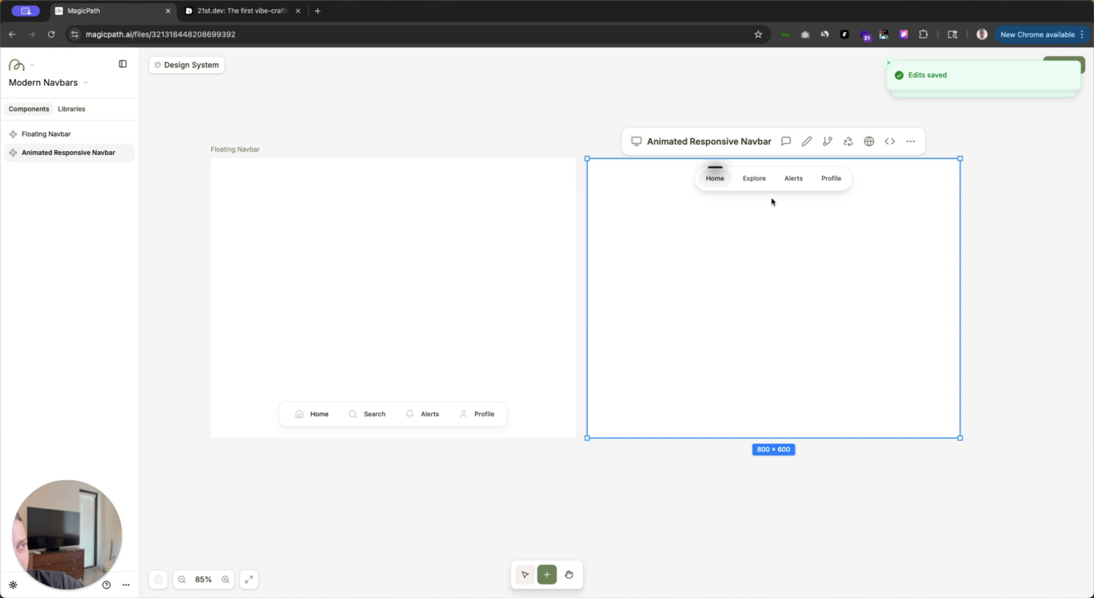
left_click(756, 179)
left_click(793, 179)
left_click(836, 178)
left_click(793, 179)
left_click(752, 186)
left_click(706, 179)
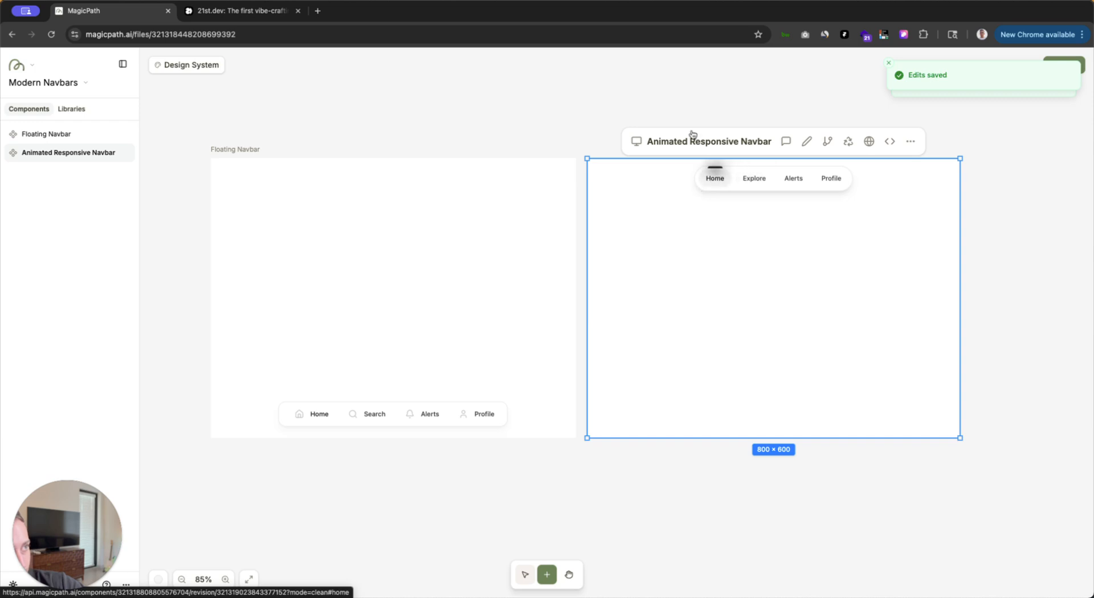
left_click(620, 98)
Step: Add a new empty 800 × 600 component and place it beside the Animated Responsive Navbar
scroll(572, 101, "right", 5)
scroll(571, 102, "right", 3)
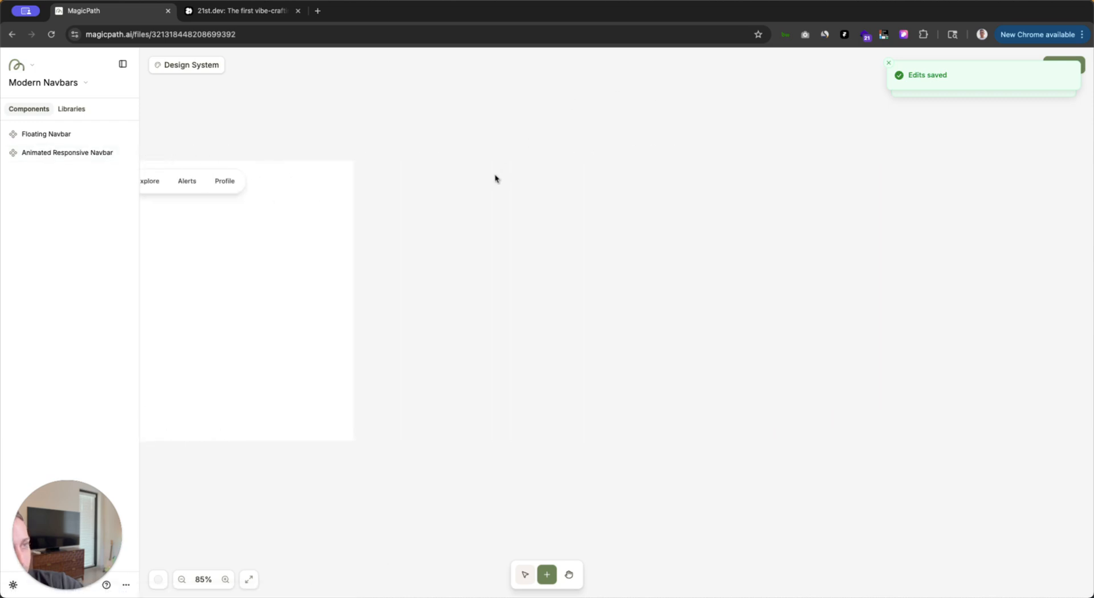
left_click(498, 169)
left_click_drag(436, 79, 493, 207)
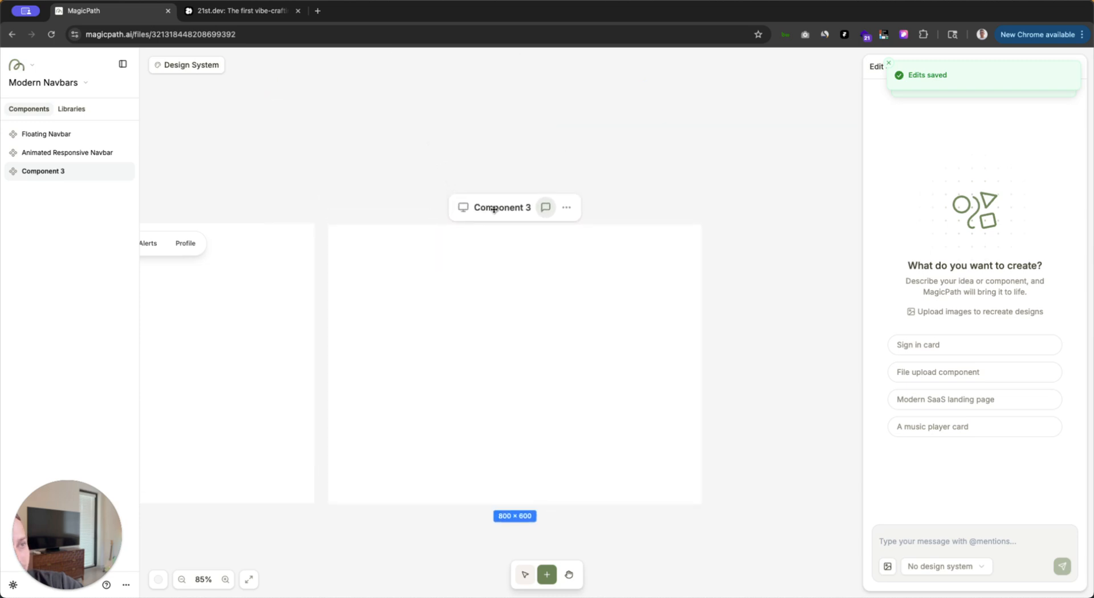
left_click(371, 147)
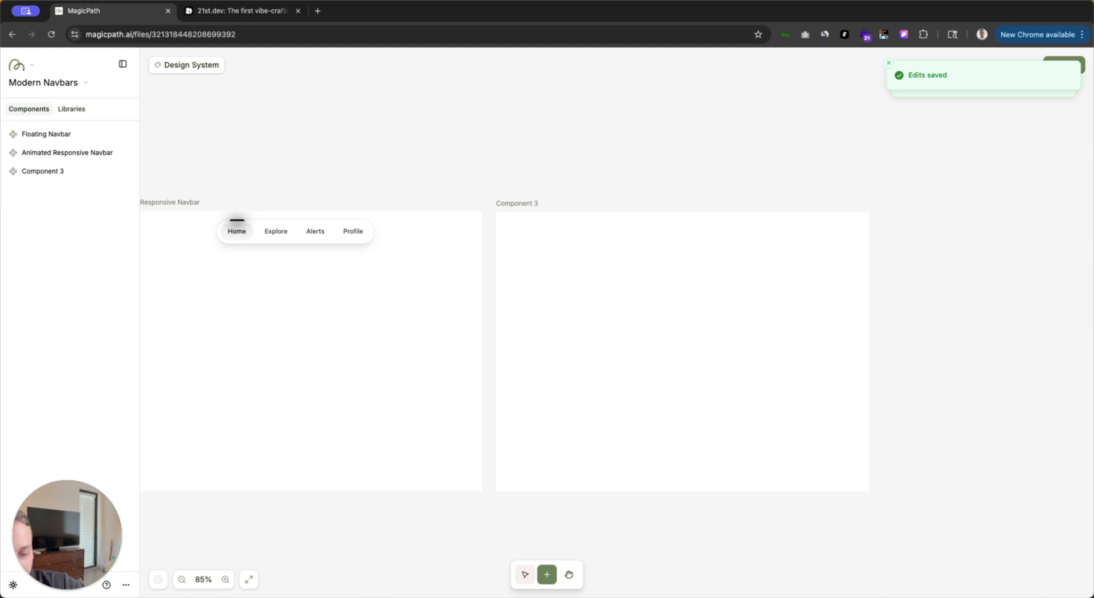
Step: Select the empty Component 3 beside the two existing navbars
scroll(406, 127, "left", 5)
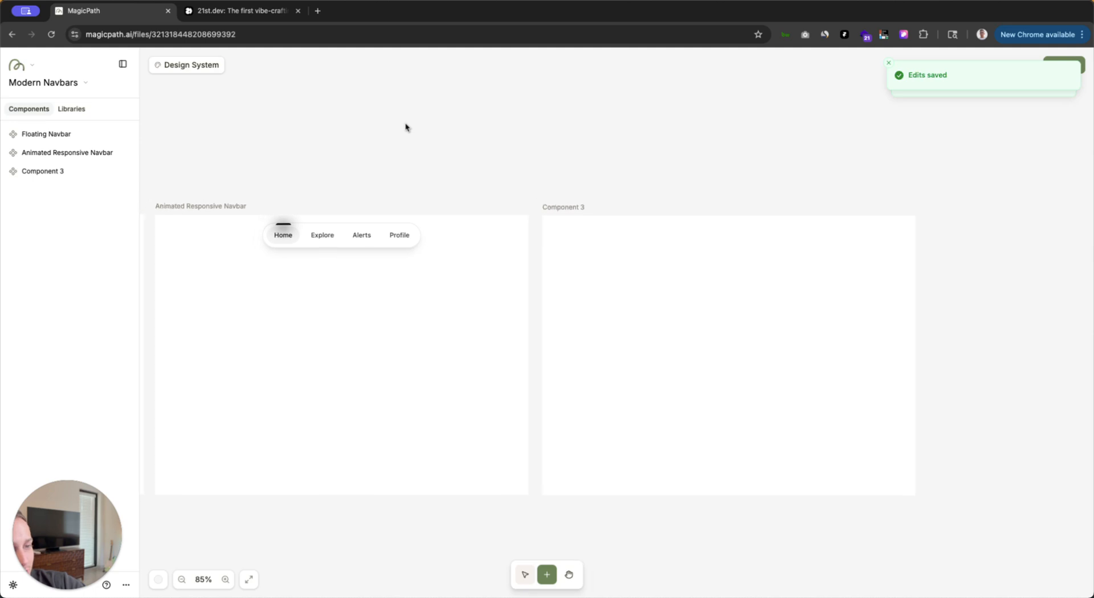
scroll(405, 125, "down", 5)
scroll(372, 117, "up", 3)
scroll(372, 116, "left", 3)
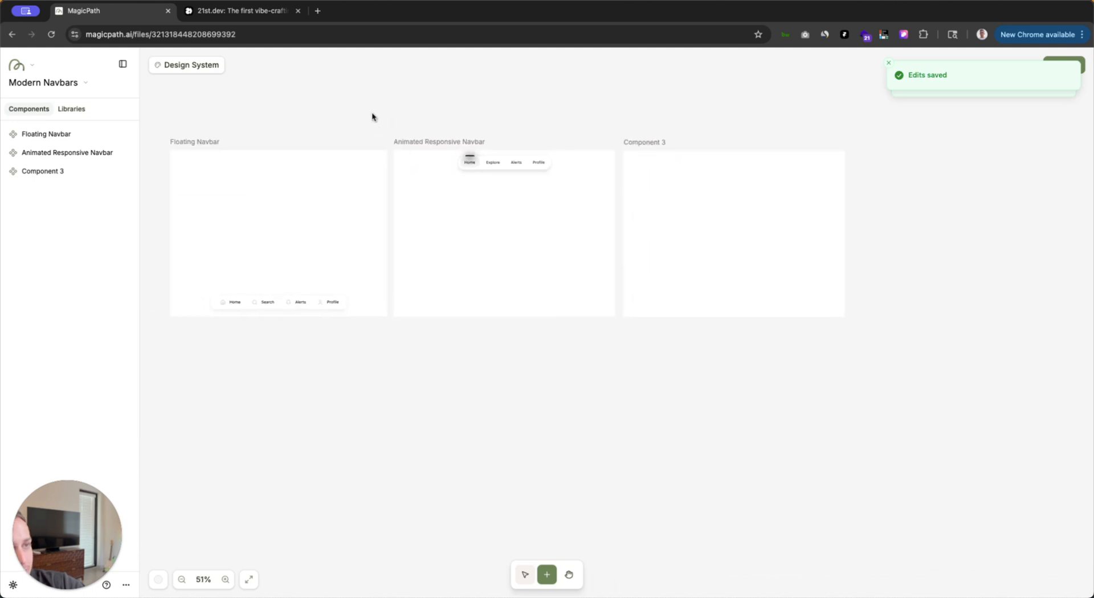
scroll(372, 116, "right", 2)
scroll(372, 116, "up", 1)
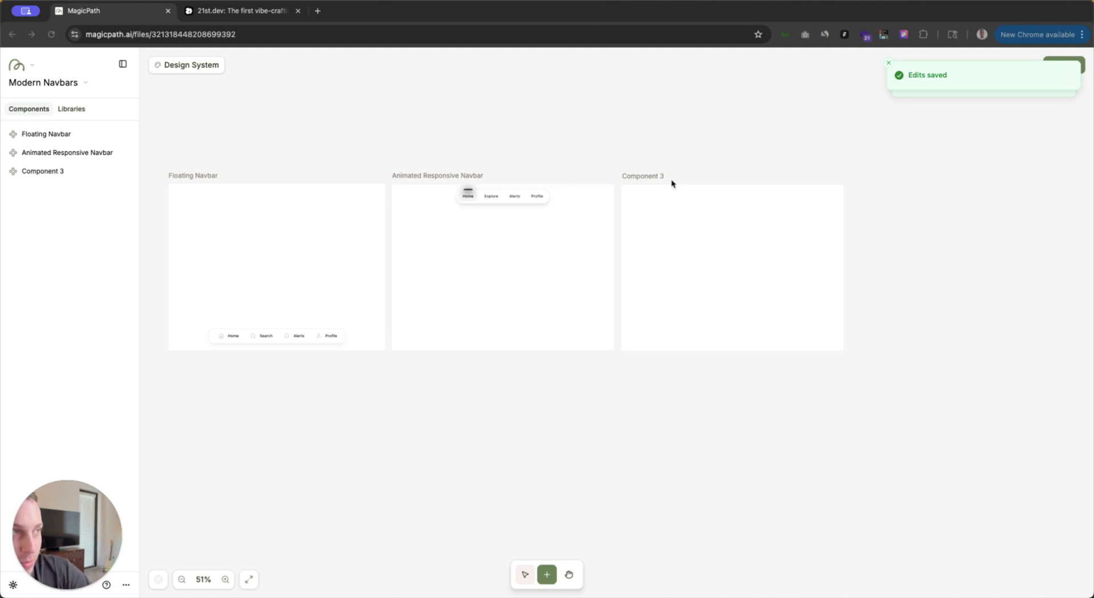
left_click(650, 181)
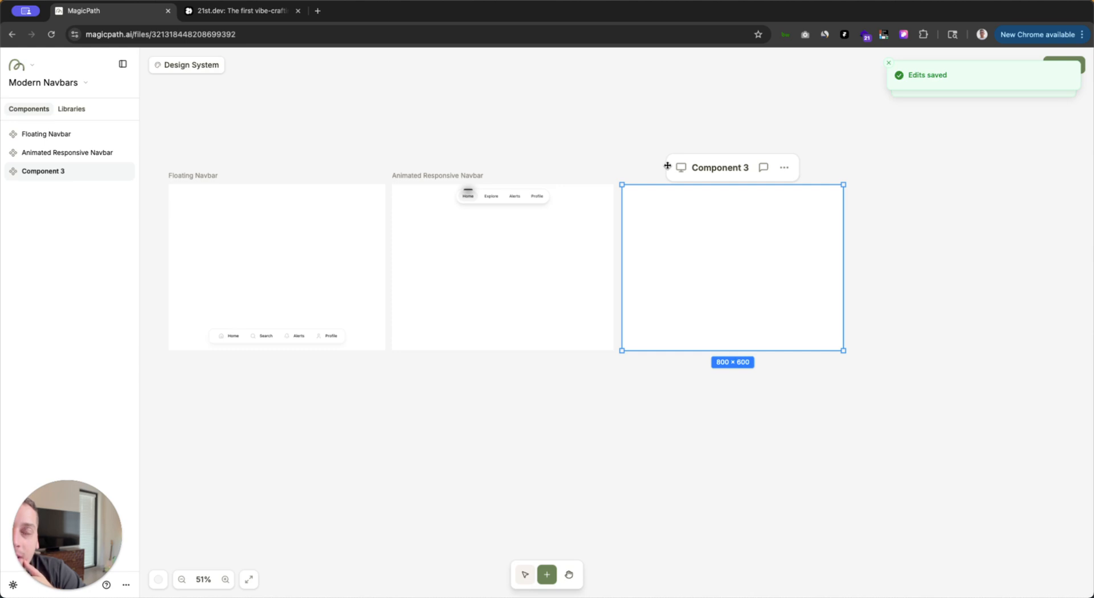
Step: Open the Frameblox website in a new browser tab and examine the dropdown menus in its navbar
left_click(317, 13)
type("frameblox")
key("Return")
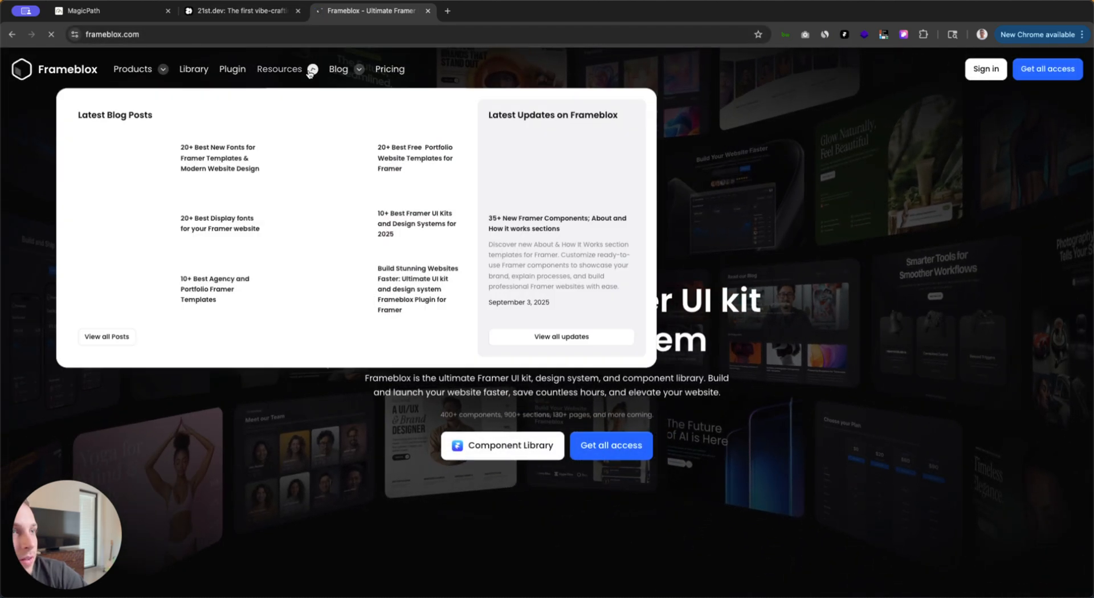
mouse_move(310, 74)
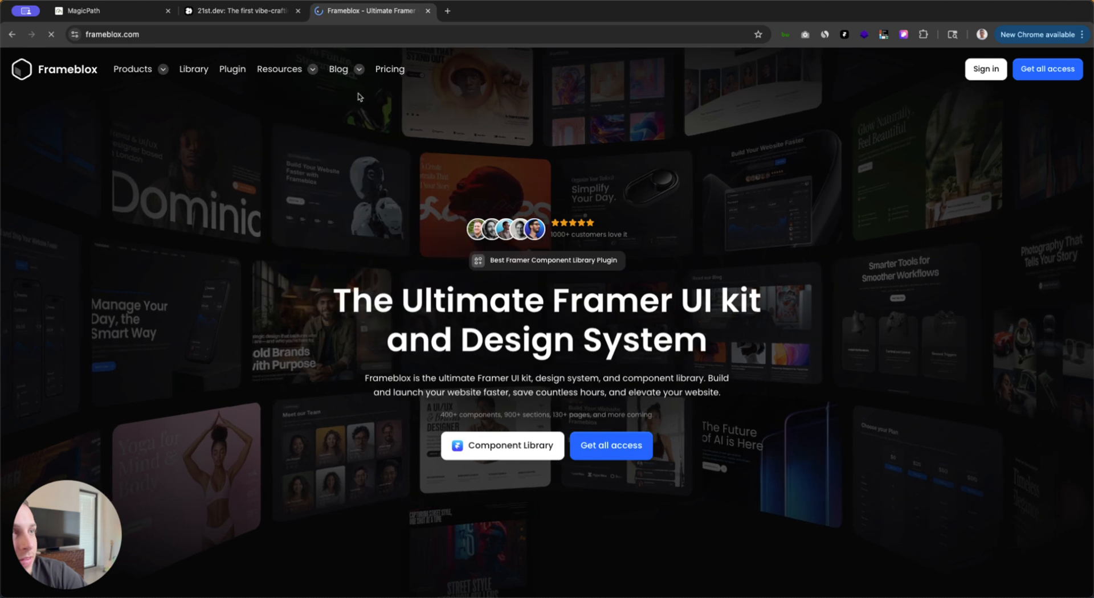
mouse_move(360, 85)
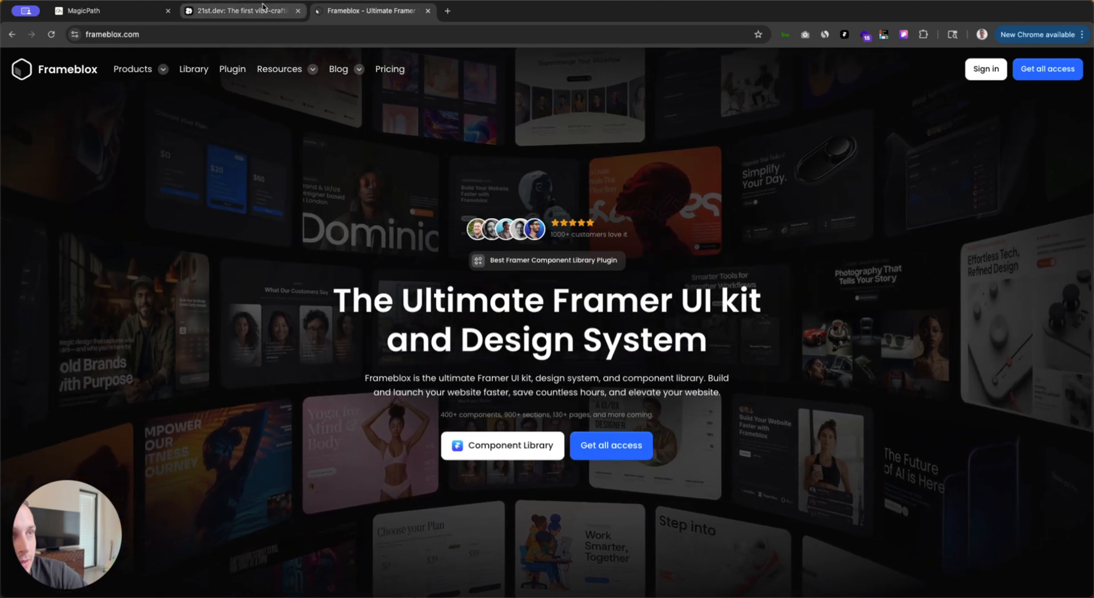
Step: Switch to MagicPath and prompt Component 3 for a navbar with a left logo, 4 middle selectors with dropdown options, and a right-side button
left_click(234, 11)
left_click(142, 14)
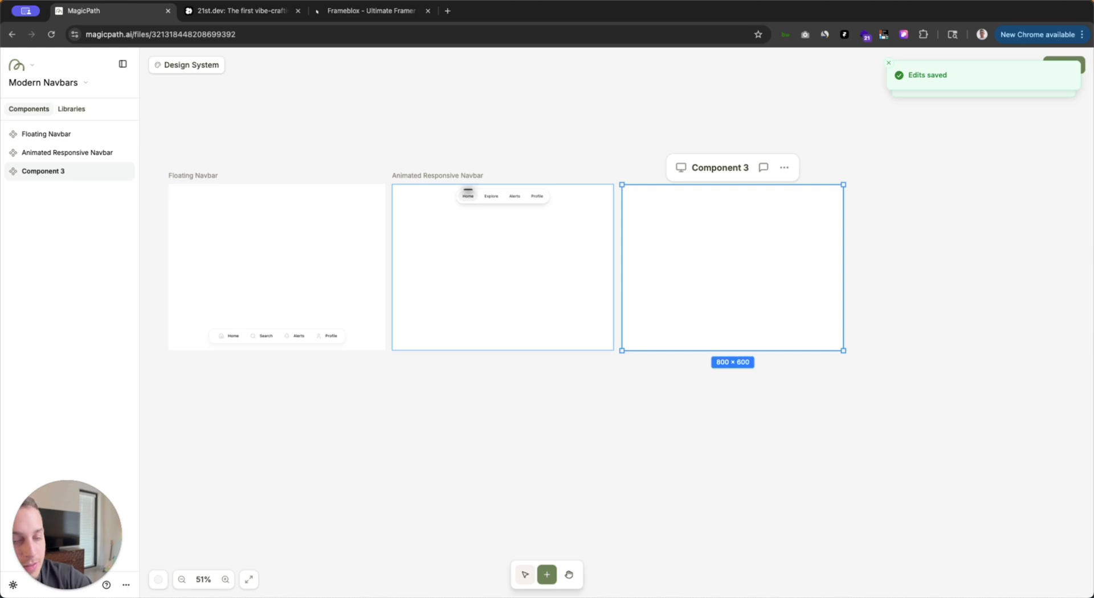
left_click(763, 169)
left_click(936, 530)
type("le")
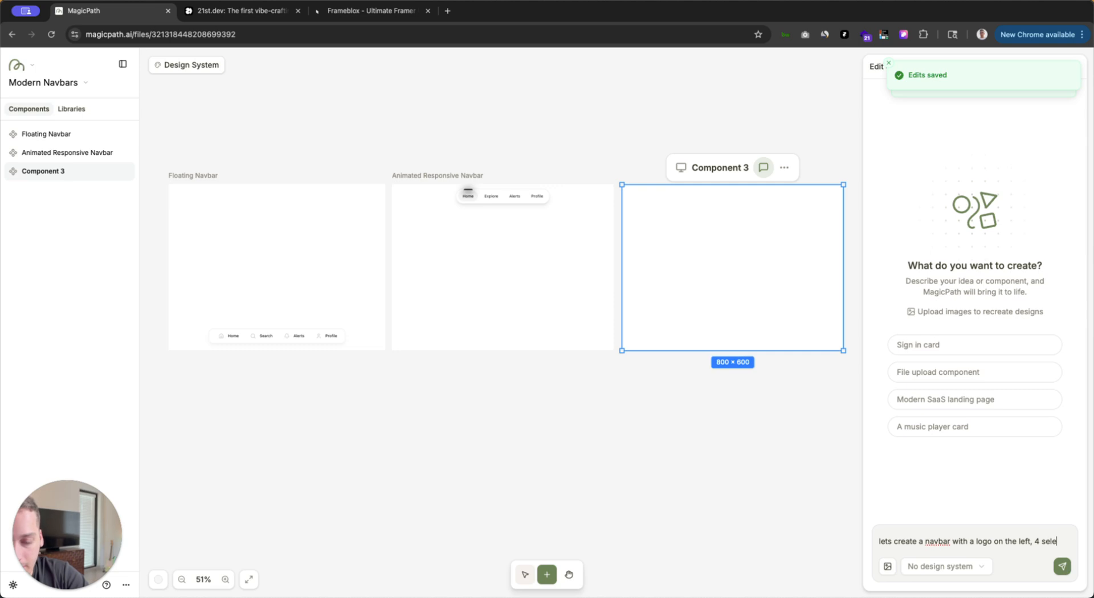
type("r i")
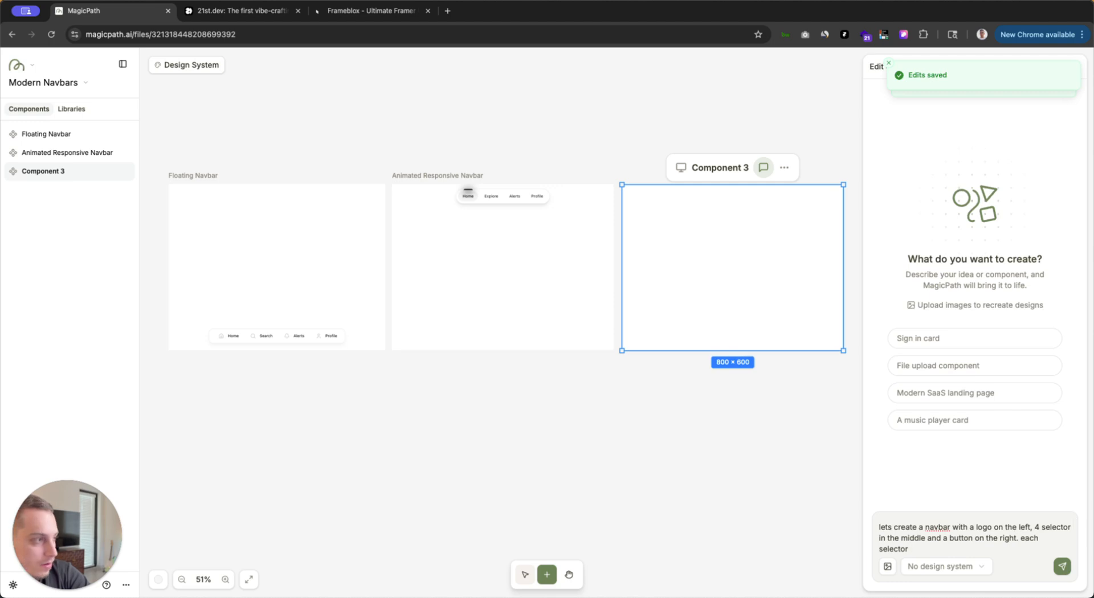
type("should have dropdown options")
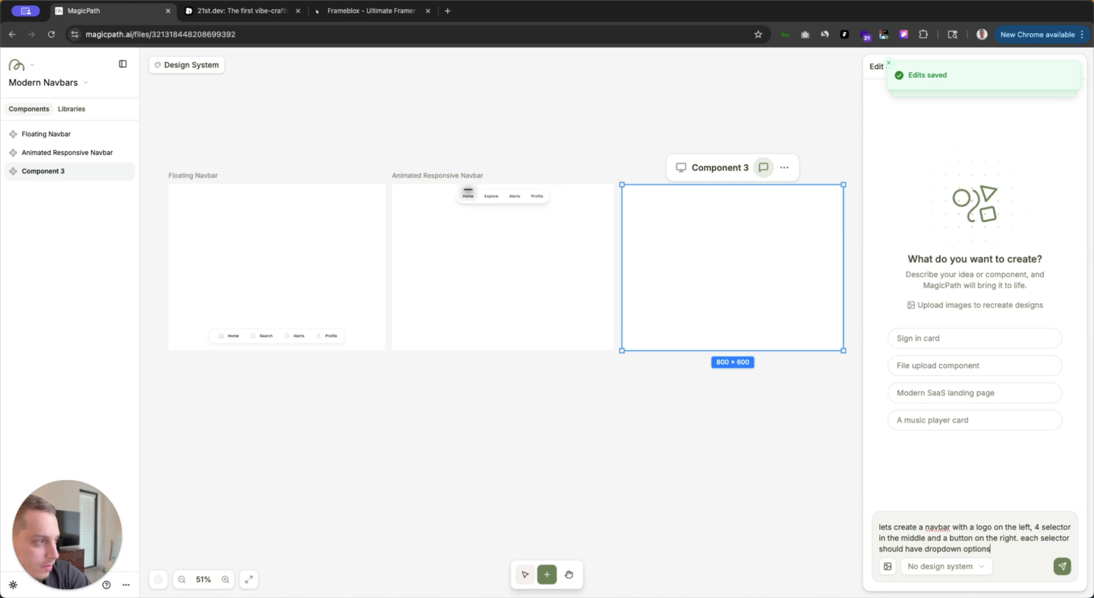
key("Return")
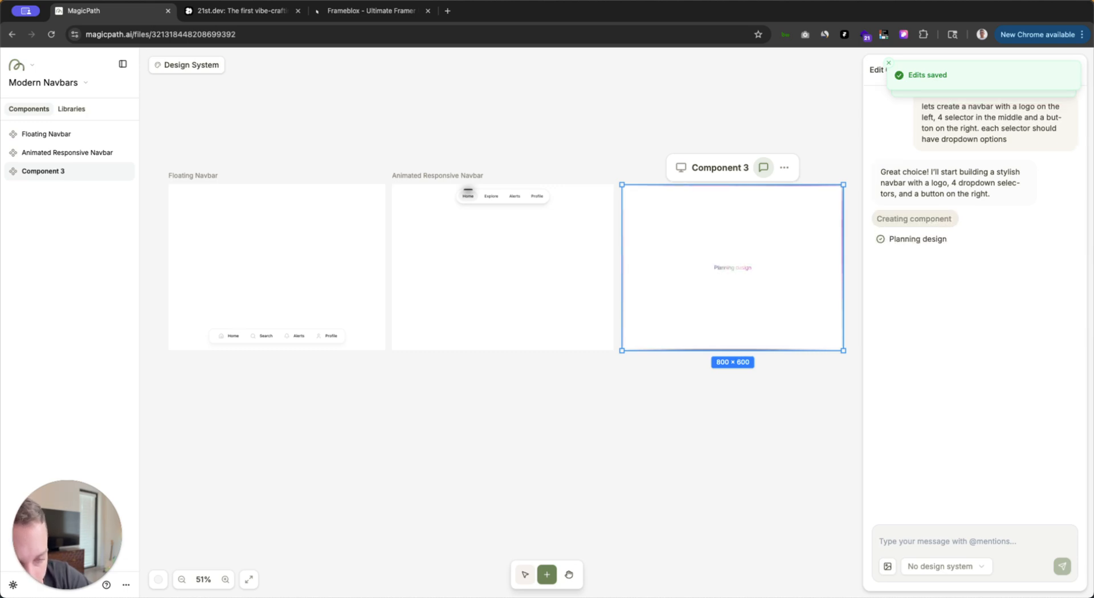
Step: Open stripe.com in a new browser tab and examine the dropdown menus in its navbar
left_click(446, 12)
type("stripe")
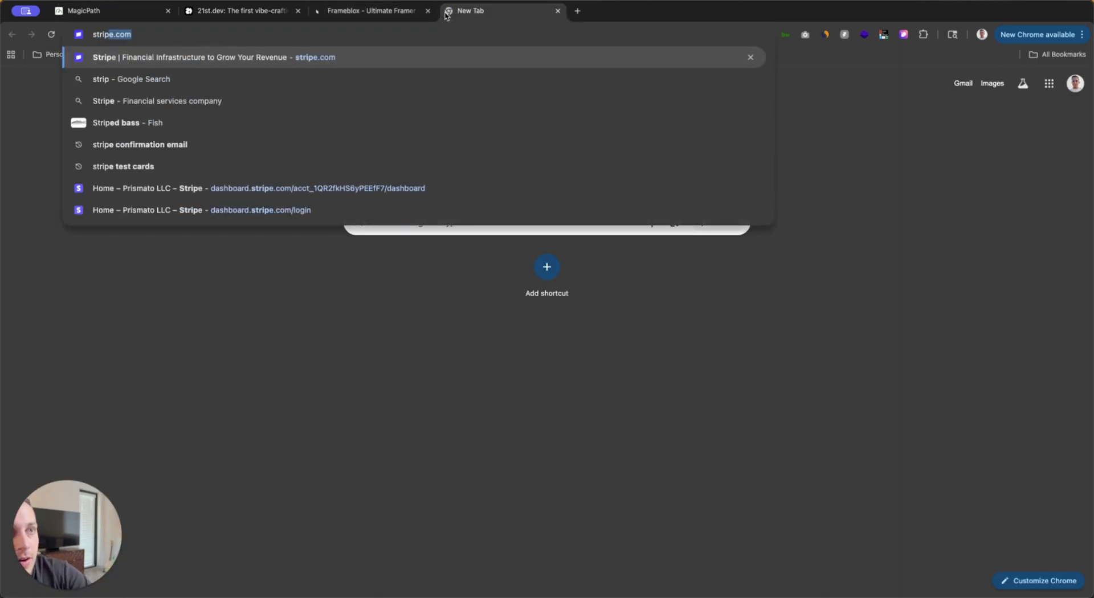
key("Return")
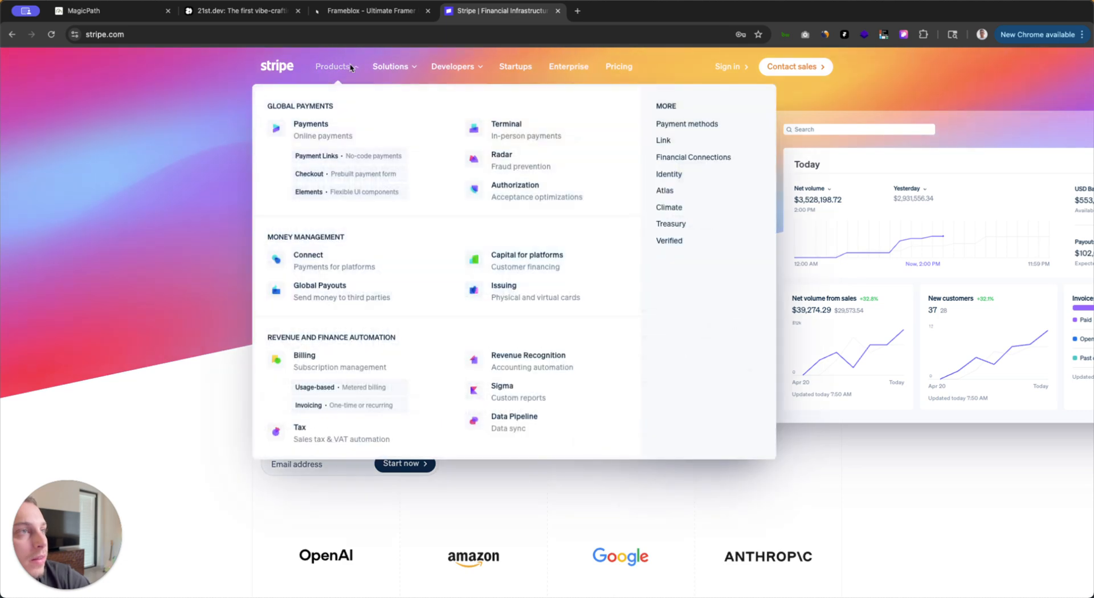
mouse_move(461, 68)
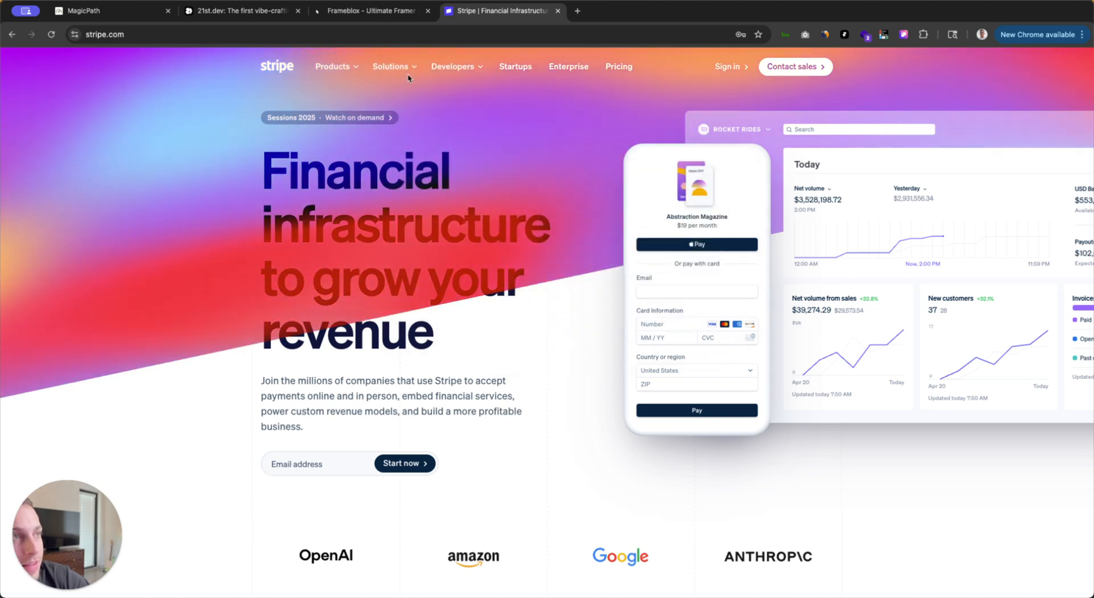
mouse_move(339, 68)
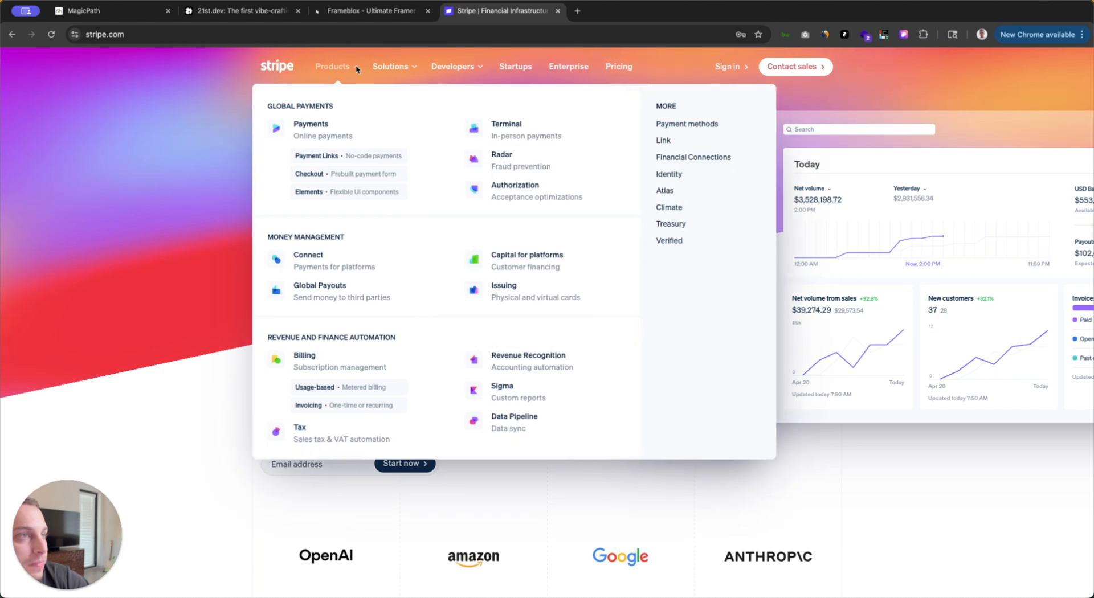
mouse_move(381, 73)
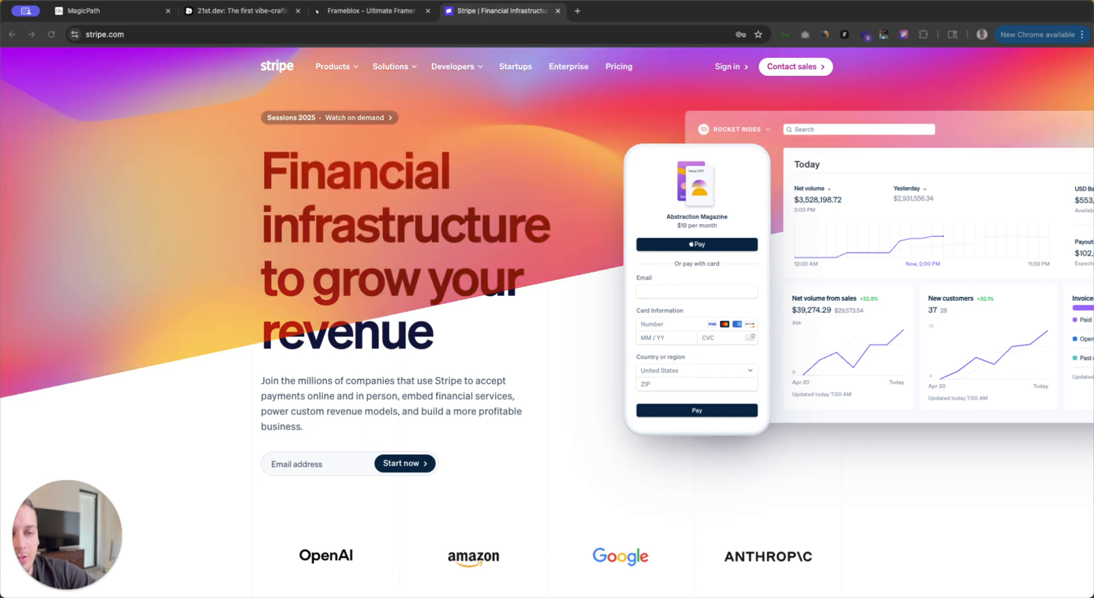
Step: Bring the CodePen Dynamic Toggle page into this browser window and close the Frameblox tab
left_click_drag(626, 0, 585, 18)
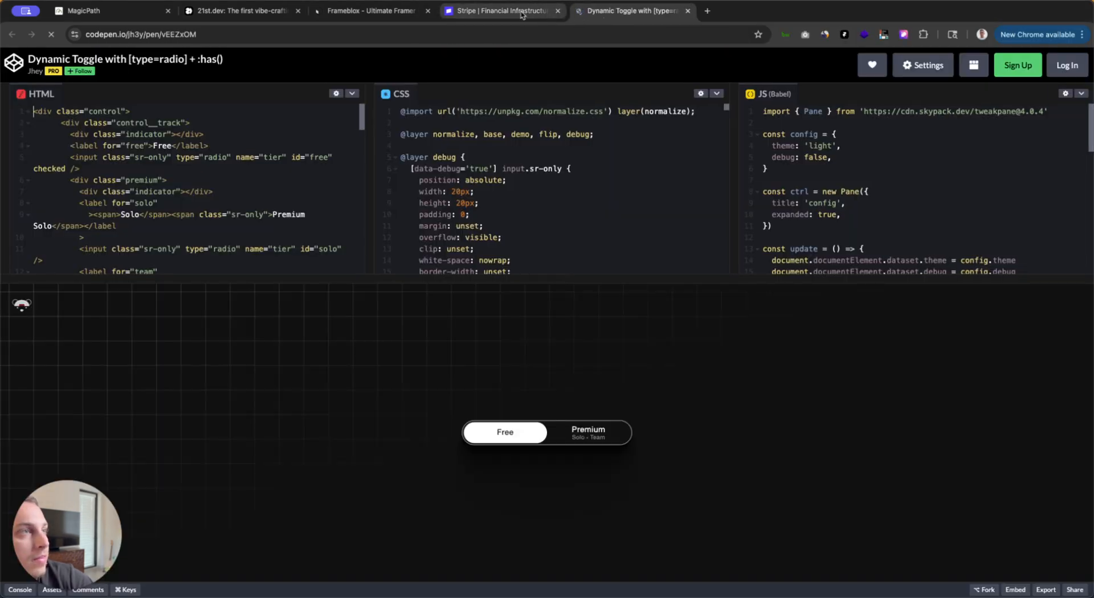
left_click(443, 9)
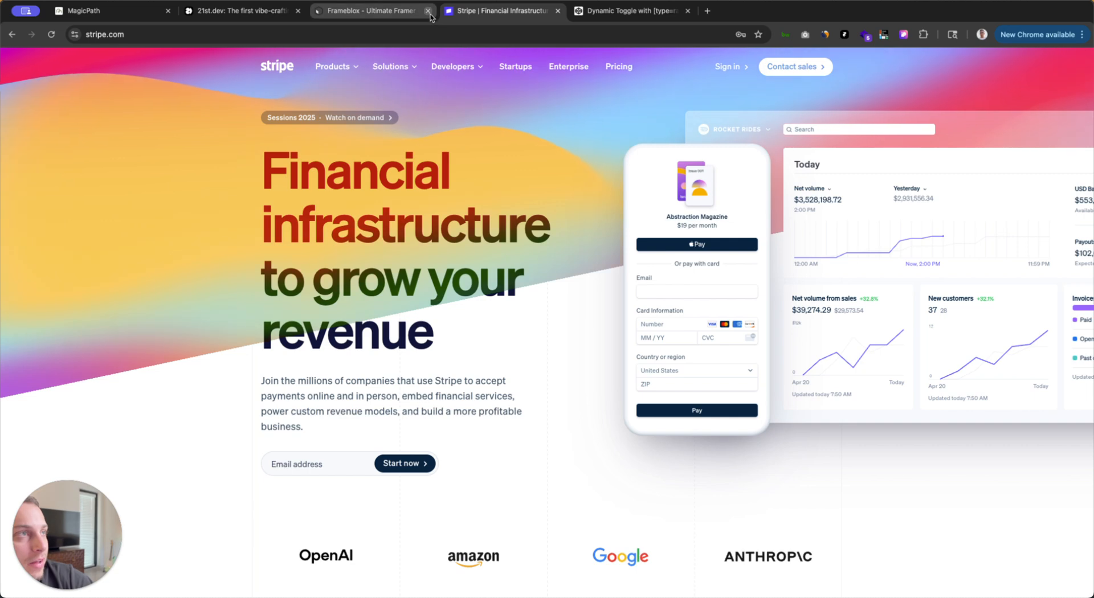
left_click(428, 10)
Step: Bring up the React Bits Card Nav page and examine how its preview menu expands and collapses
left_click(488, 21)
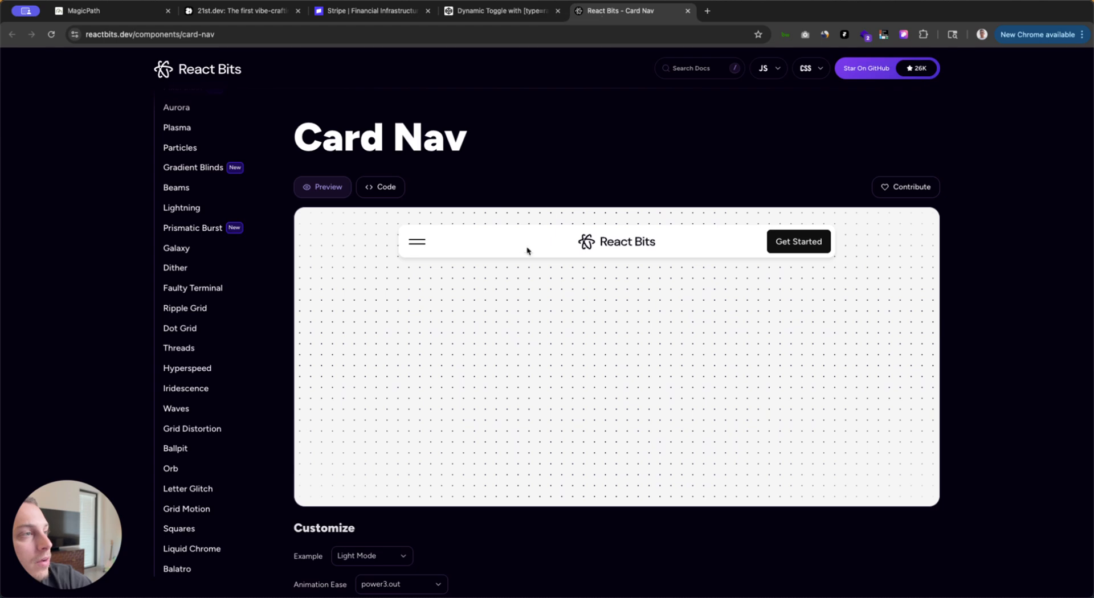
left_click(417, 242)
left_click(417, 242)
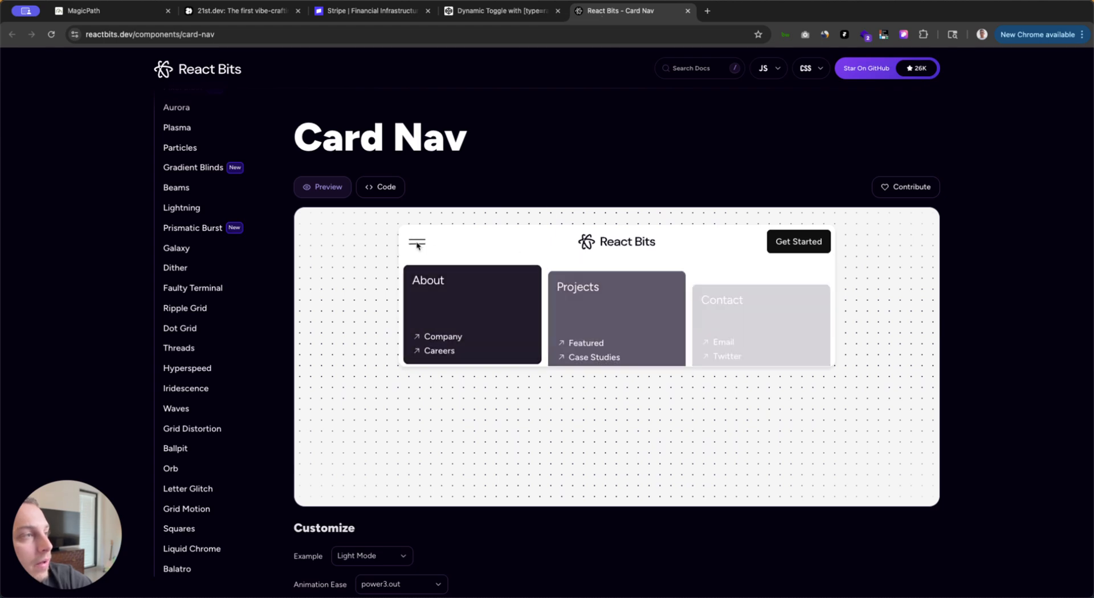
Step: Switch to the CodePen Dynamic Toggle page and test the toggle between Free, Solo and Team
left_click(559, 14)
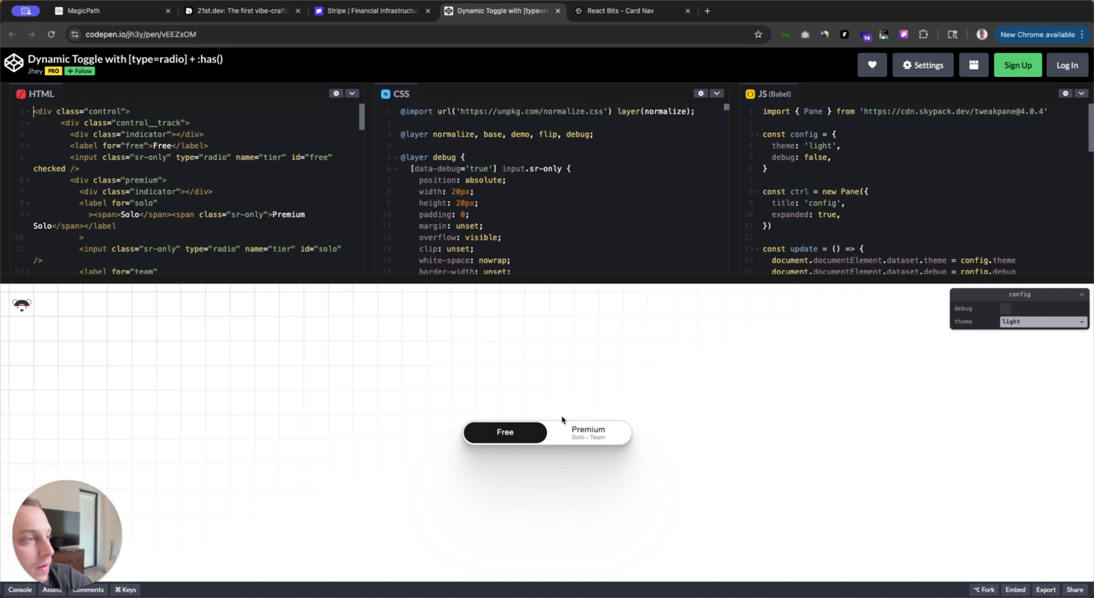
left_click(578, 445)
left_click(527, 435)
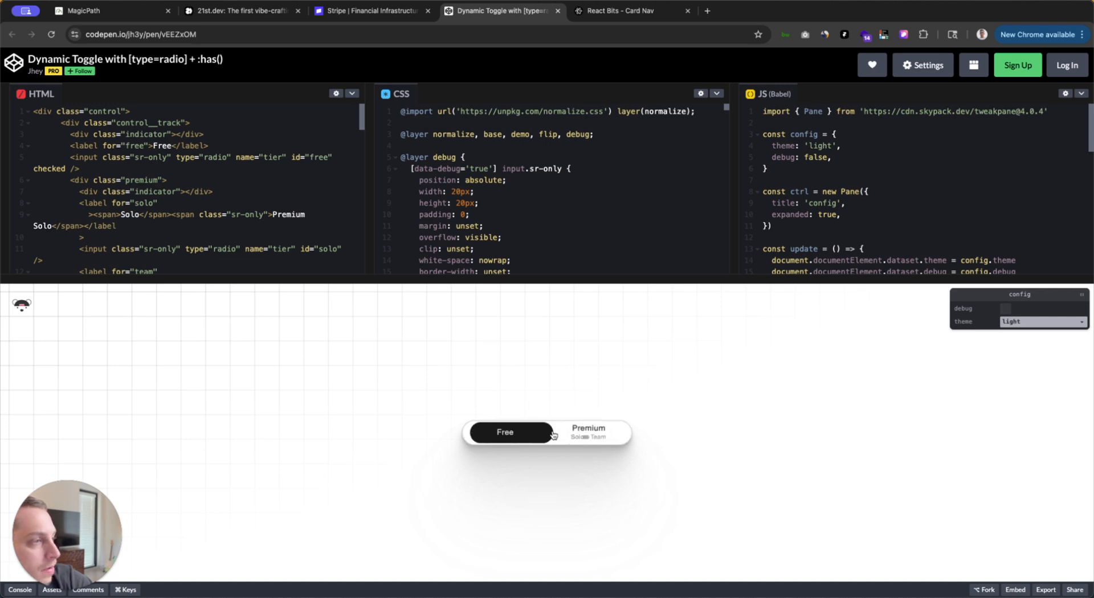
left_click(581, 438)
left_click(529, 439)
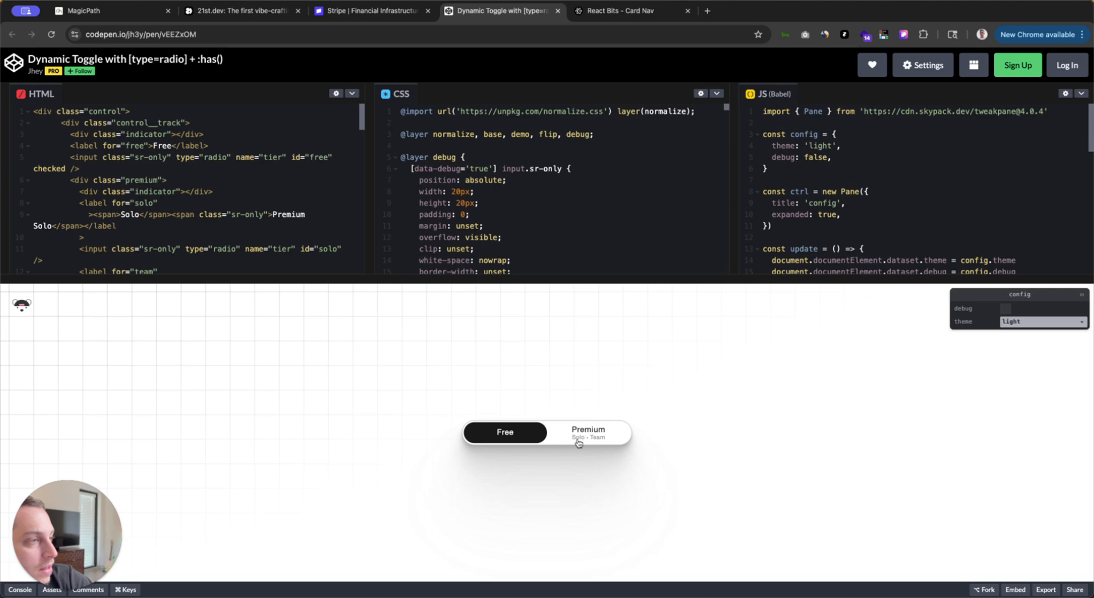
left_click(578, 442)
left_click(516, 439)
left_click(575, 440)
left_click(601, 439)
left_click(604, 441)
left_click(578, 442)
left_click(603, 442)
left_click(579, 441)
left_click(599, 439)
left_click(574, 439)
left_click(600, 438)
left_click(570, 438)
left_click(601, 439)
left_click(570, 439)
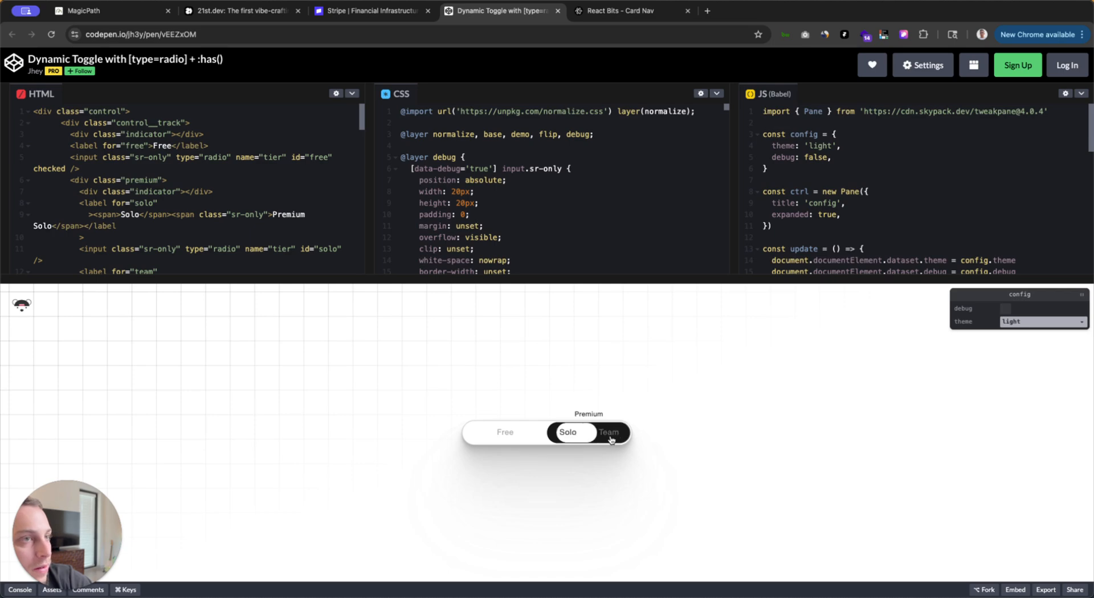
Step: Examine the CSS and JS source code of the Dynamic Toggle pen
scroll(549, 254, "down", 1)
scroll(549, 255, "down", 20)
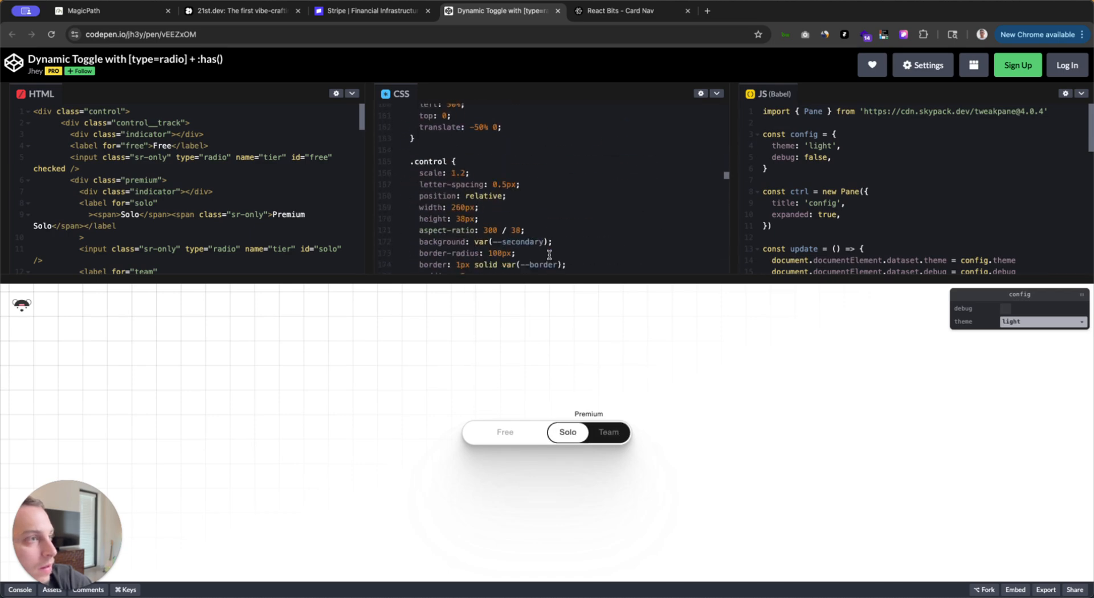
scroll(549, 255, "down", 12)
scroll(549, 255, "up", 4)
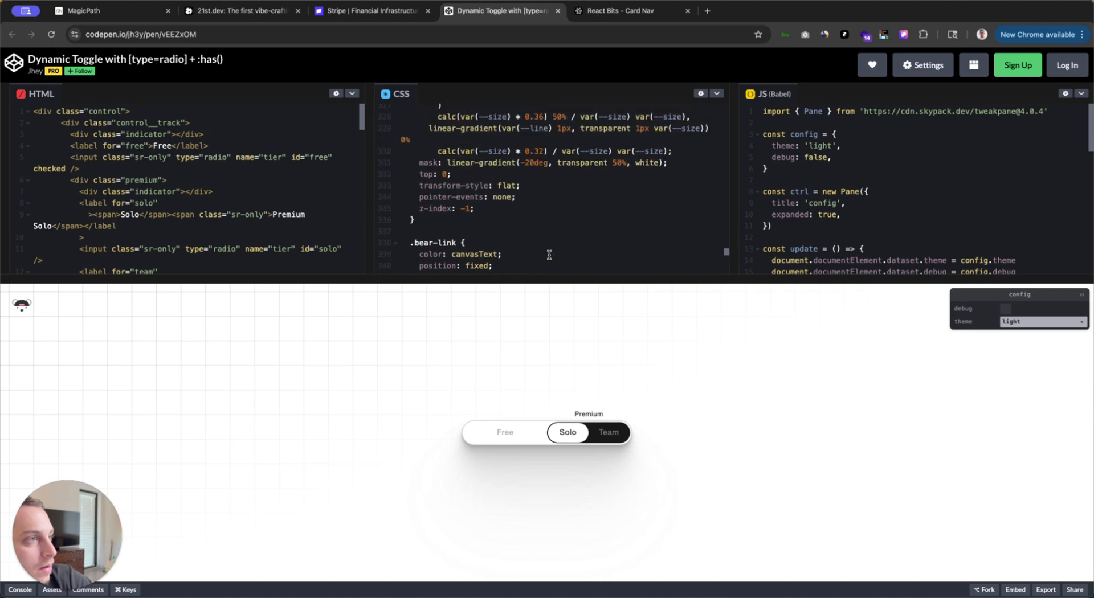
scroll(549, 254, "up", 20)
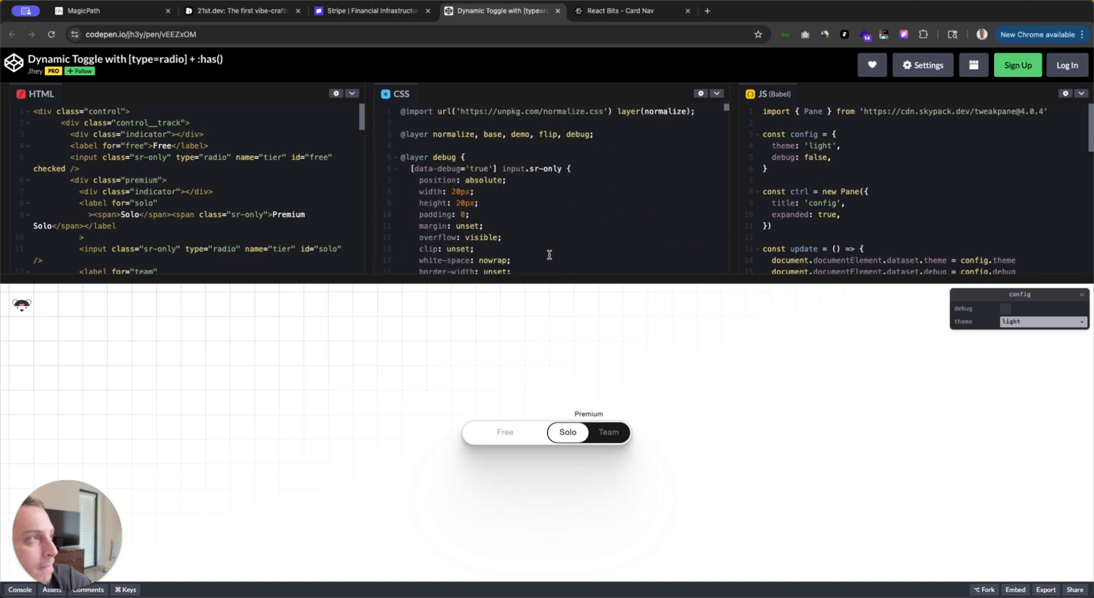
scroll(837, 197, "down", 5)
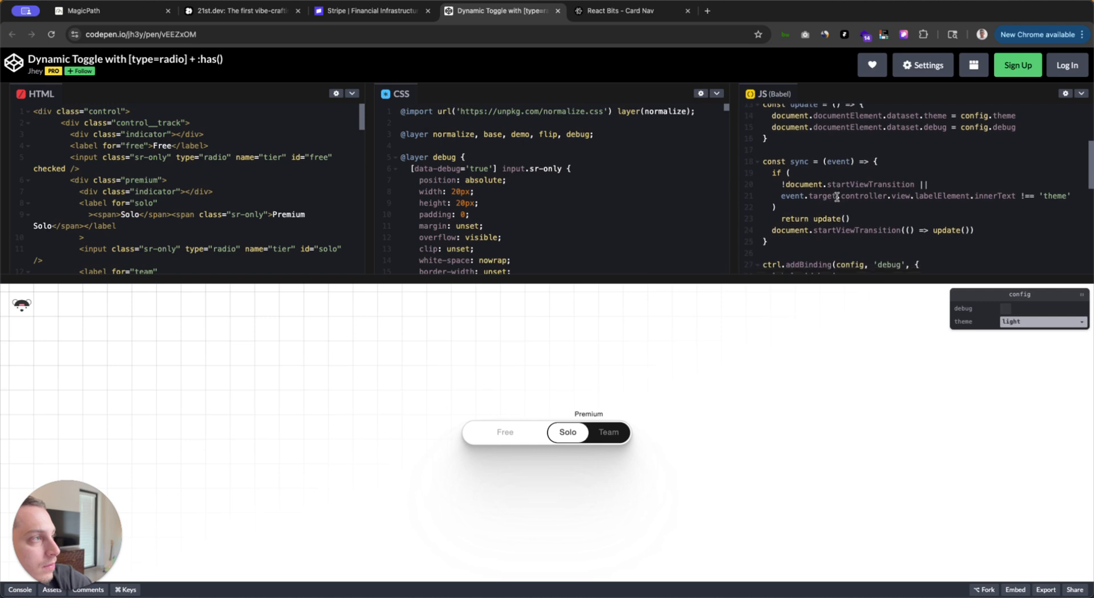
scroll(837, 196, "up", 5)
scroll(837, 197, "down", 1)
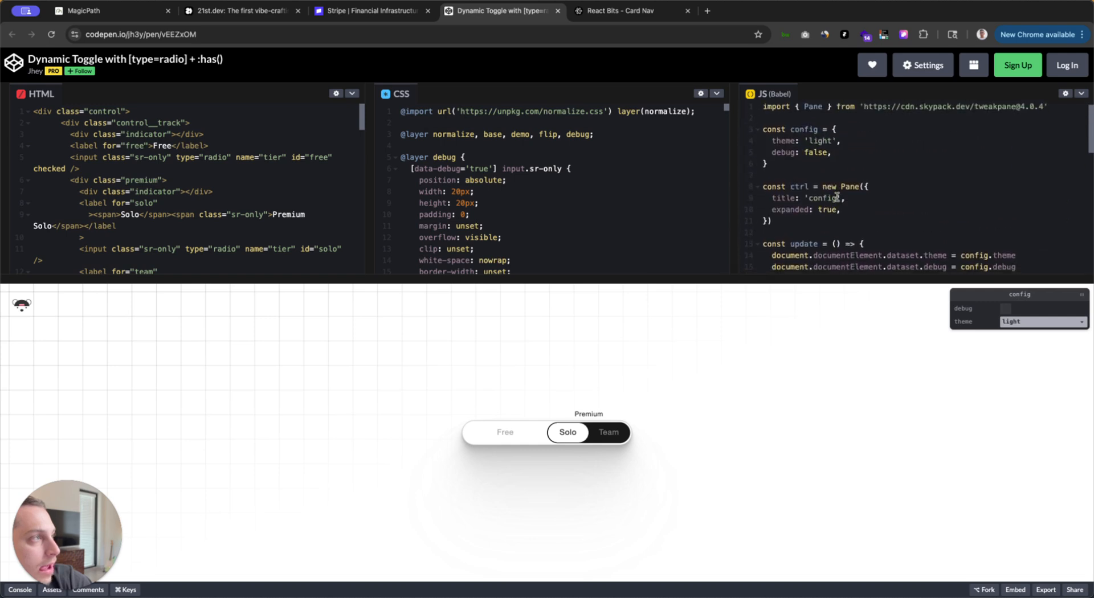
scroll(836, 197, "down", 1)
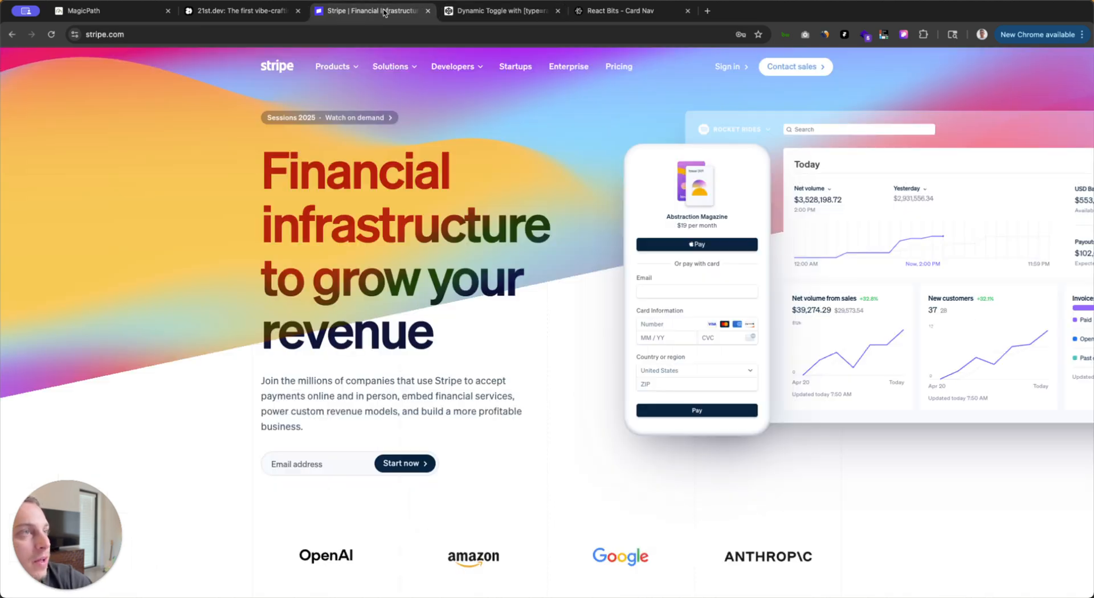
Step: Capture a screenshot of Stripe's open Developers dropdown and attach it to the Modern Navbar with Dropdowns chat in MagicPath
left_click(365, 11)
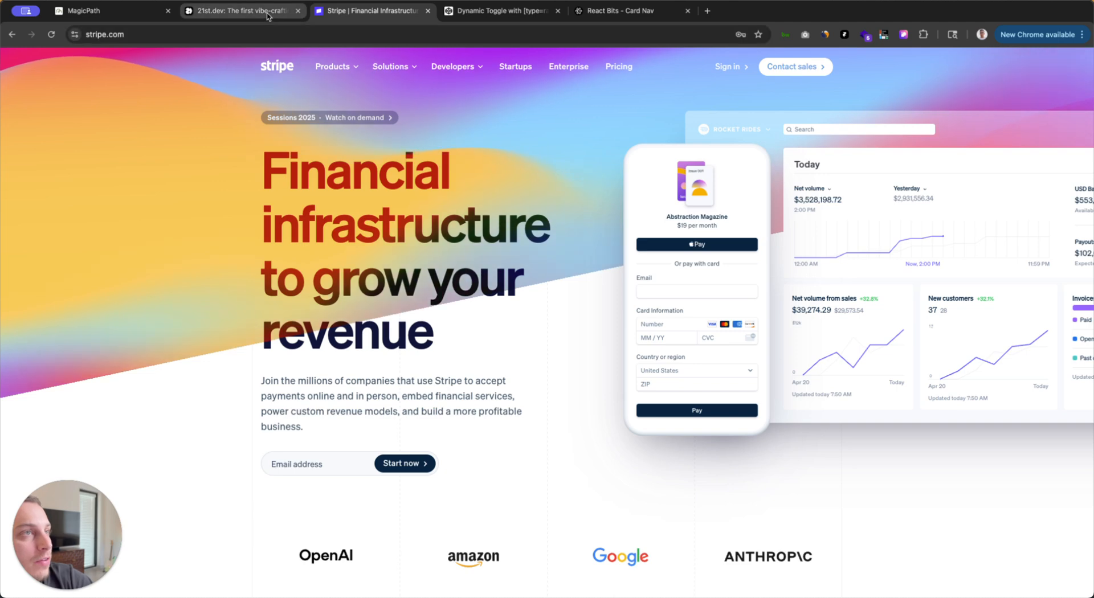
mouse_move(445, 69)
key("shift+super+4")
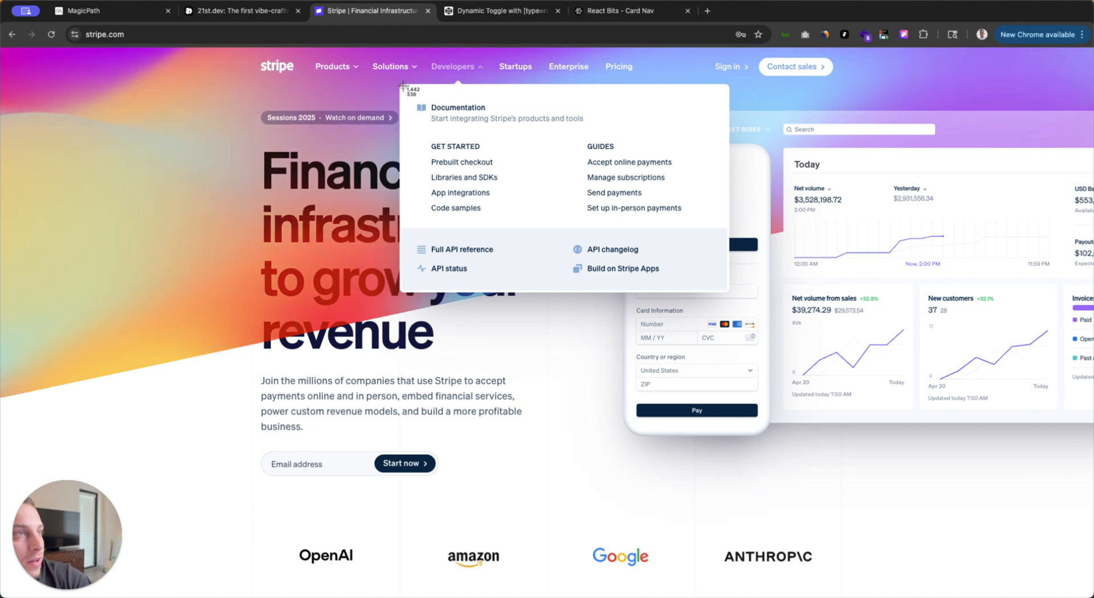
left_click_drag(402, 85, 728, 291)
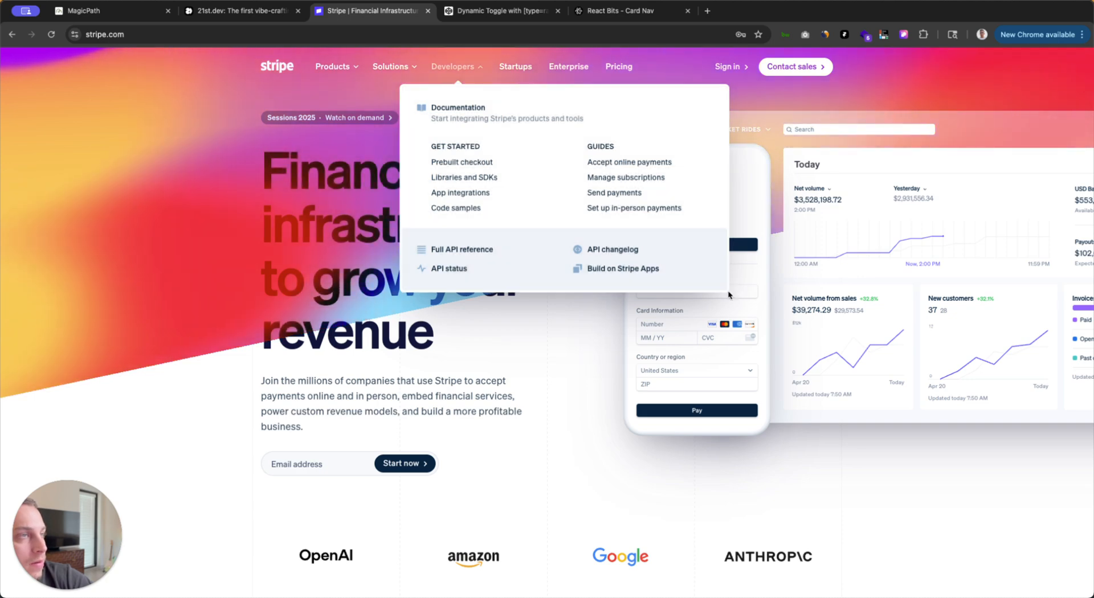
left_click(84, 17)
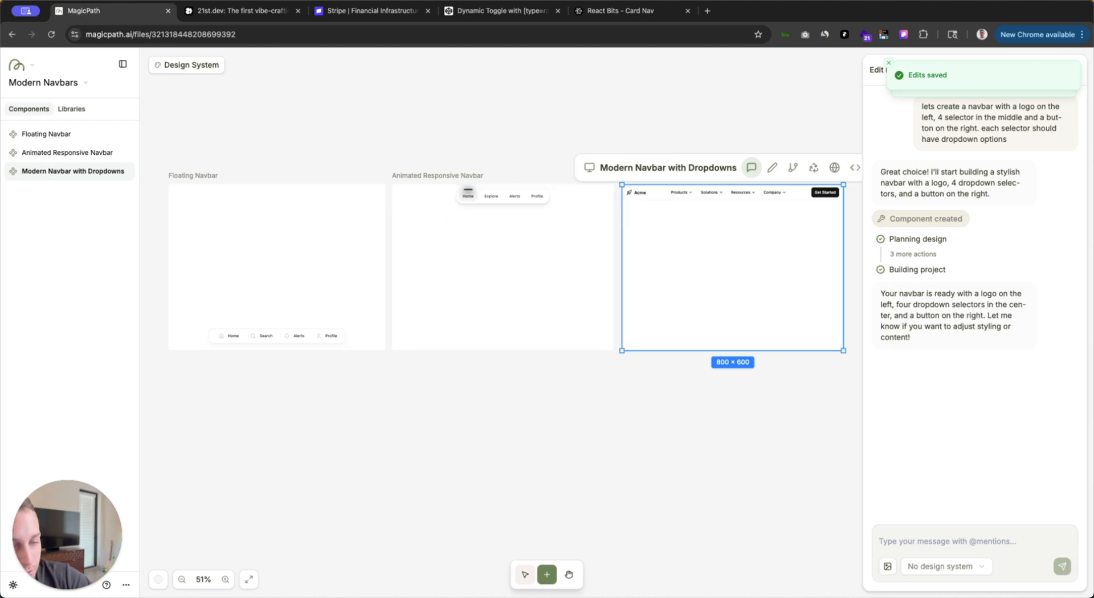
left_click_drag(182, 442, 957, 530)
Step: Test the dropdown selectors in the generated Modern Navbar with Dropdowns and examine their options up close
left_click(690, 196)
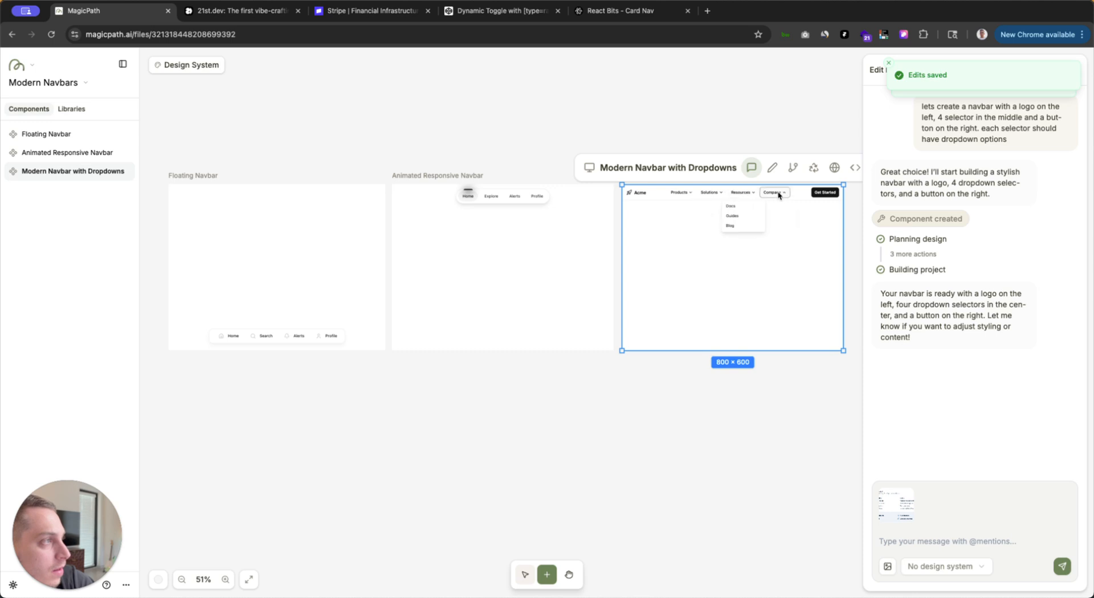
mouse_move(713, 196)
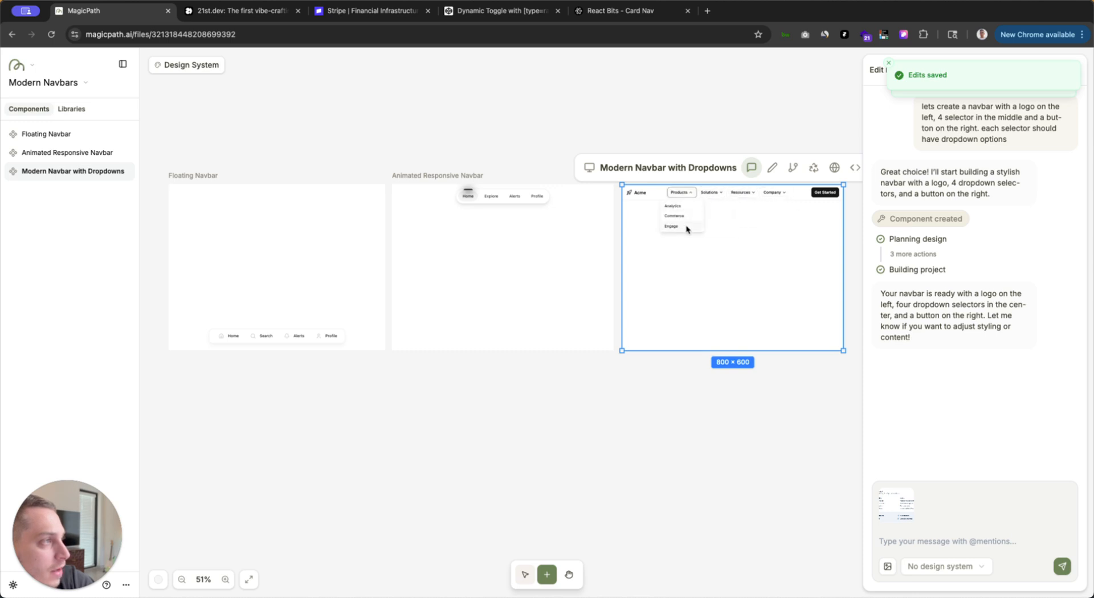
scroll(800, 145, "up", 5)
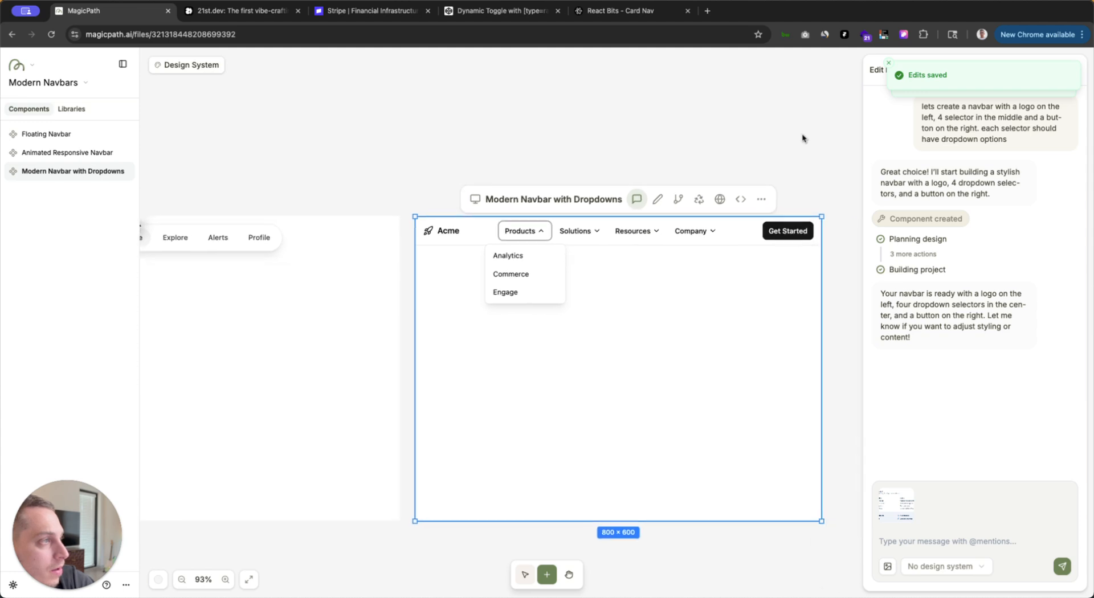
scroll(800, 144, "down", 2)
scroll(800, 145, "down", 1)
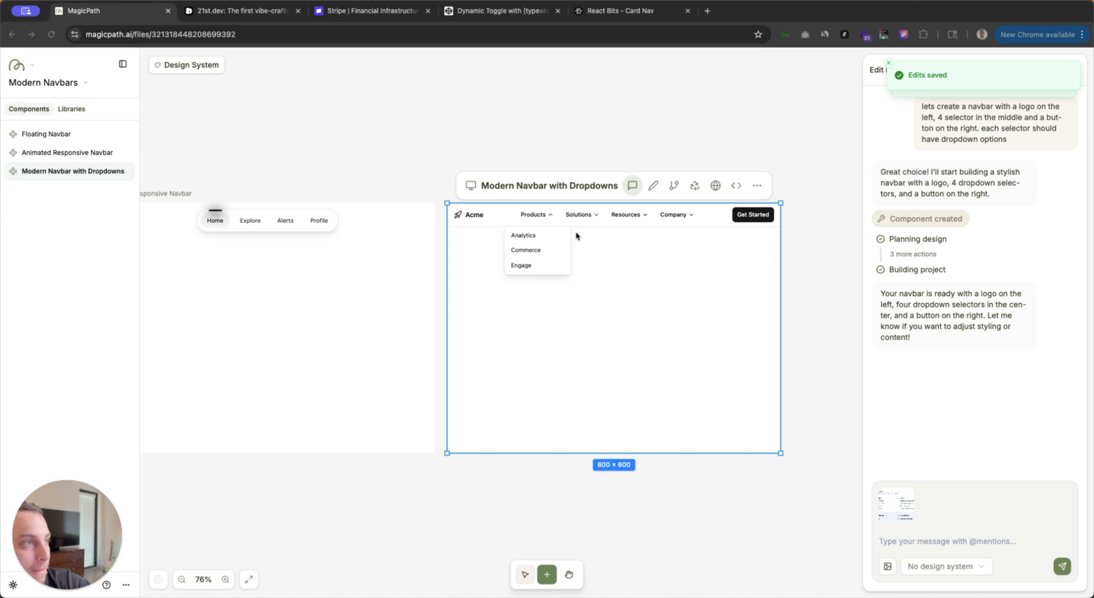
Step: Prompt Modern Navbar with Dropdowns to show a UI like the attached screenshot when the user hovers over the dropdown selector
left_click(925, 542)
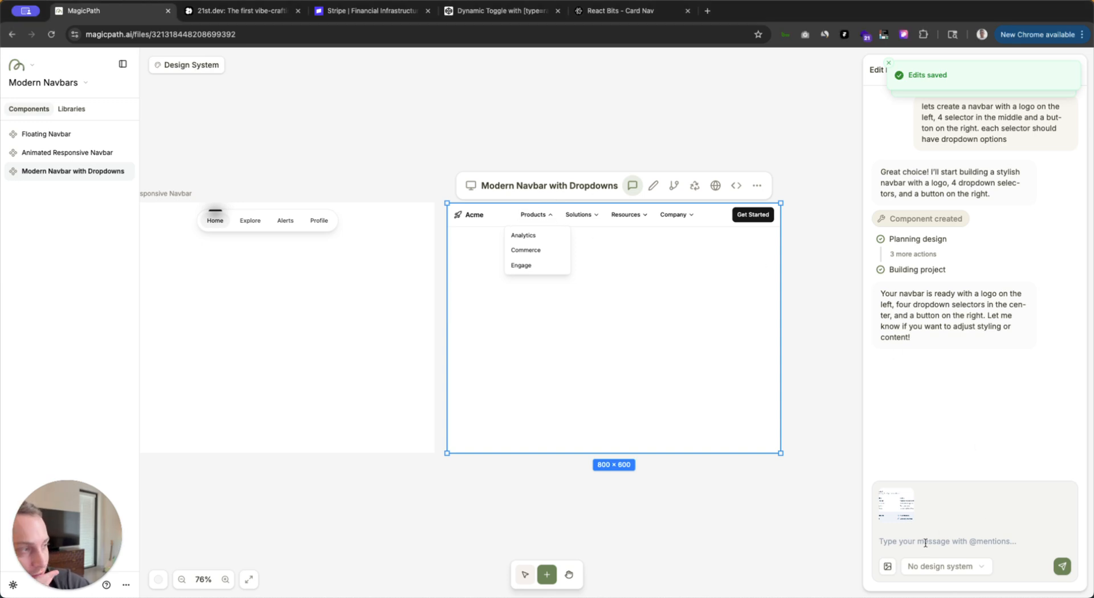
type("when the user hovers over the dropdown sl")
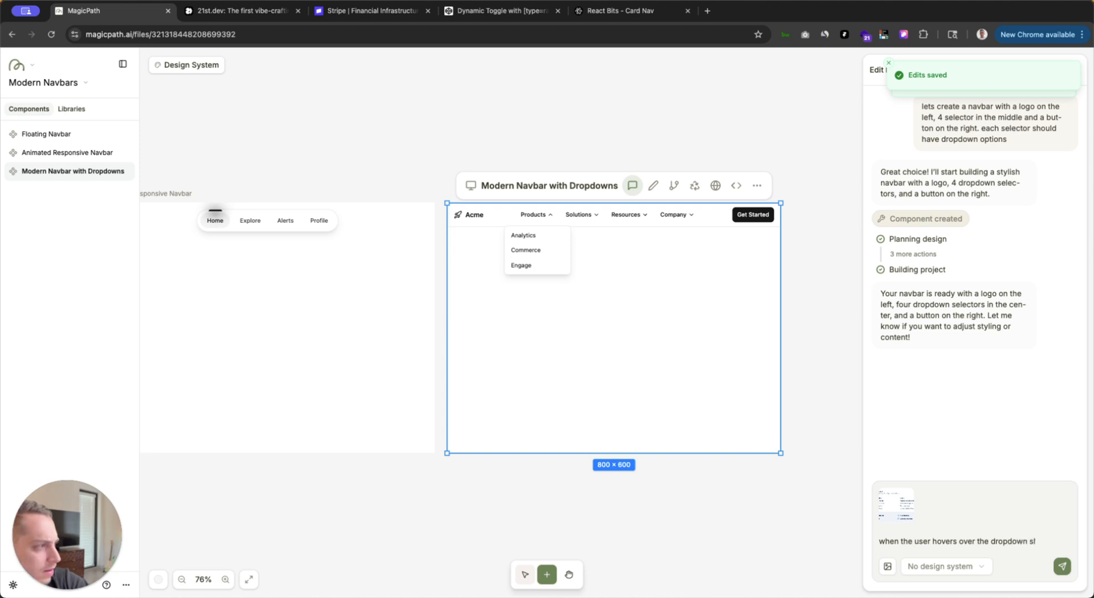
type("ey should get a ui looking like this")
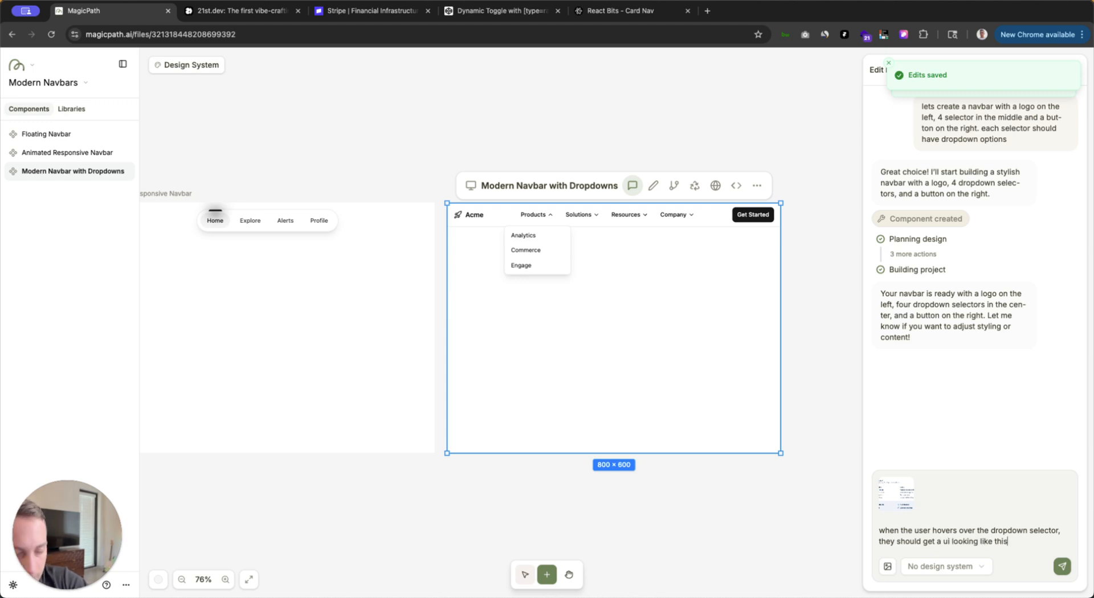
key("Return")
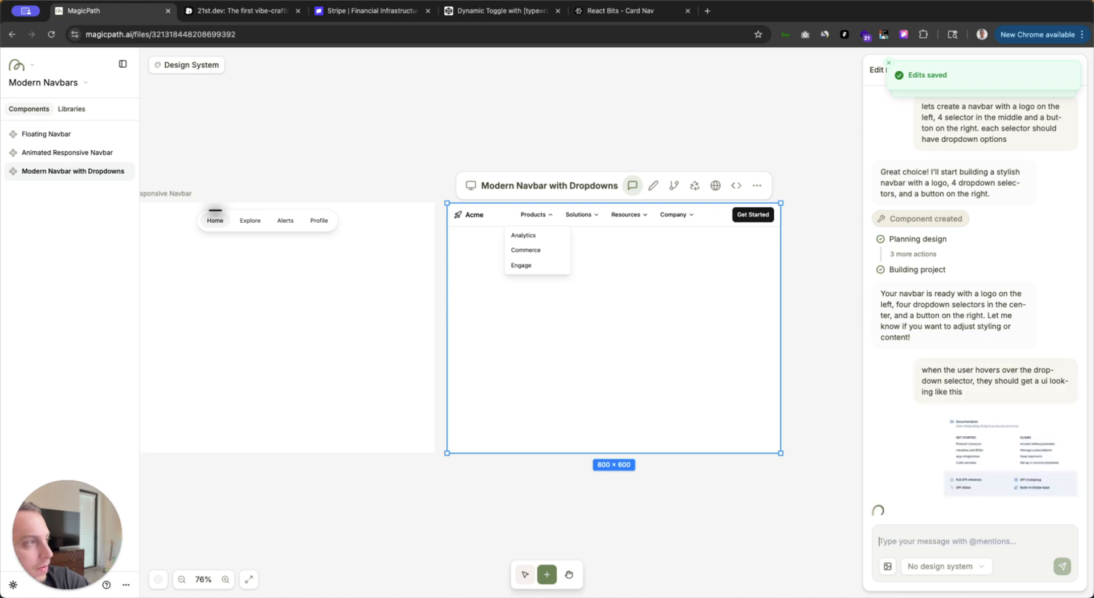
Step: Add a new empty 800 × 600 component beside the Modern Navbar with Dropdowns
scroll(829, 342, "right", 10)
scroll(623, 293, "down", 1)
scroll(623, 296, "right", 3)
scroll(623, 295, "down", 1)
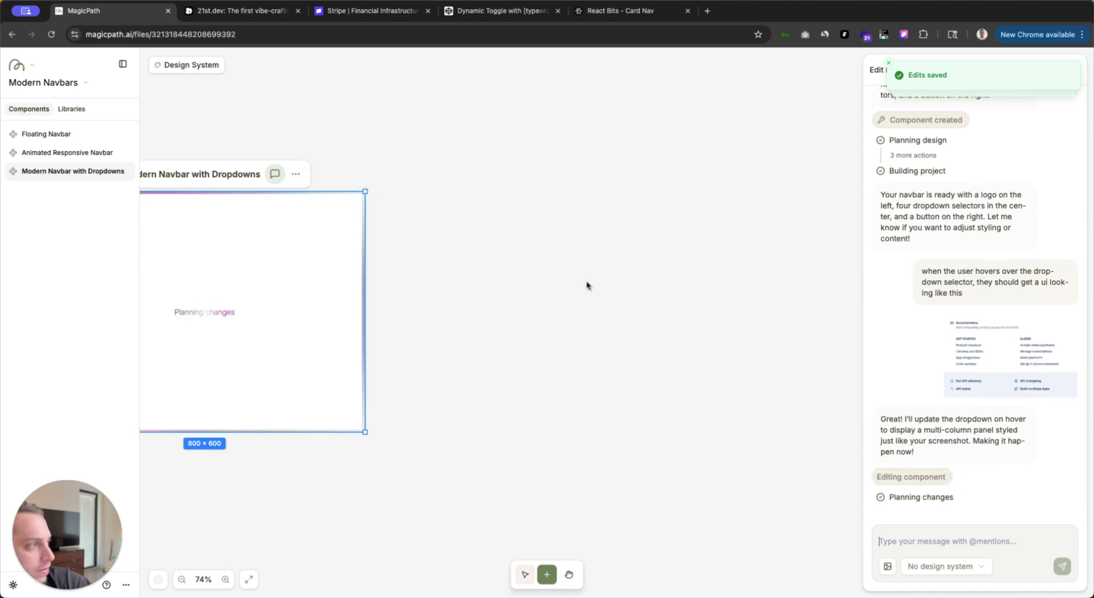
left_click(598, 327)
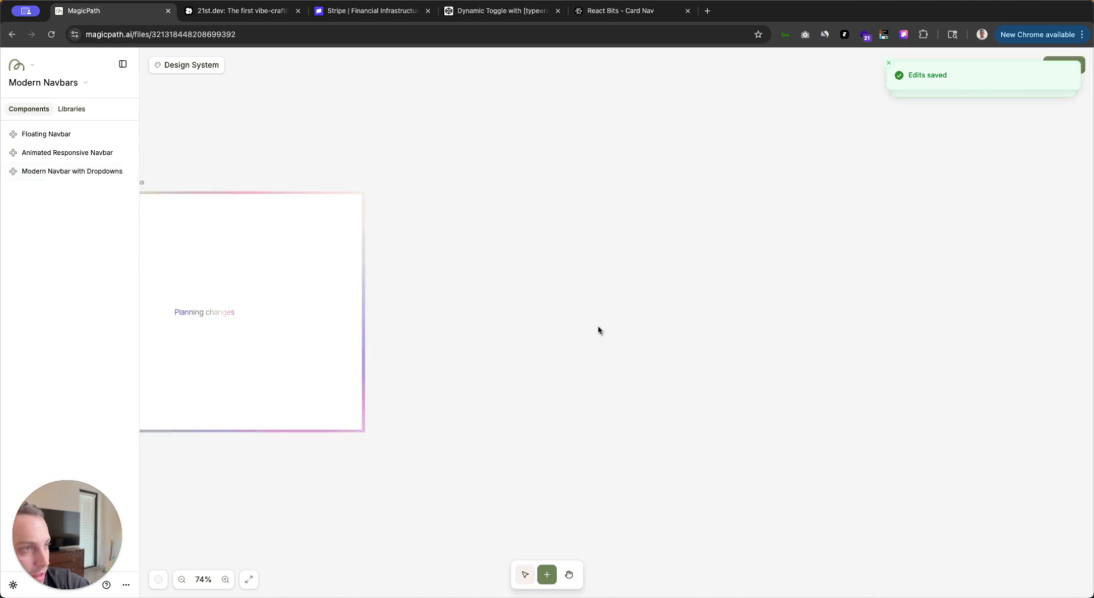
left_click(549, 317)
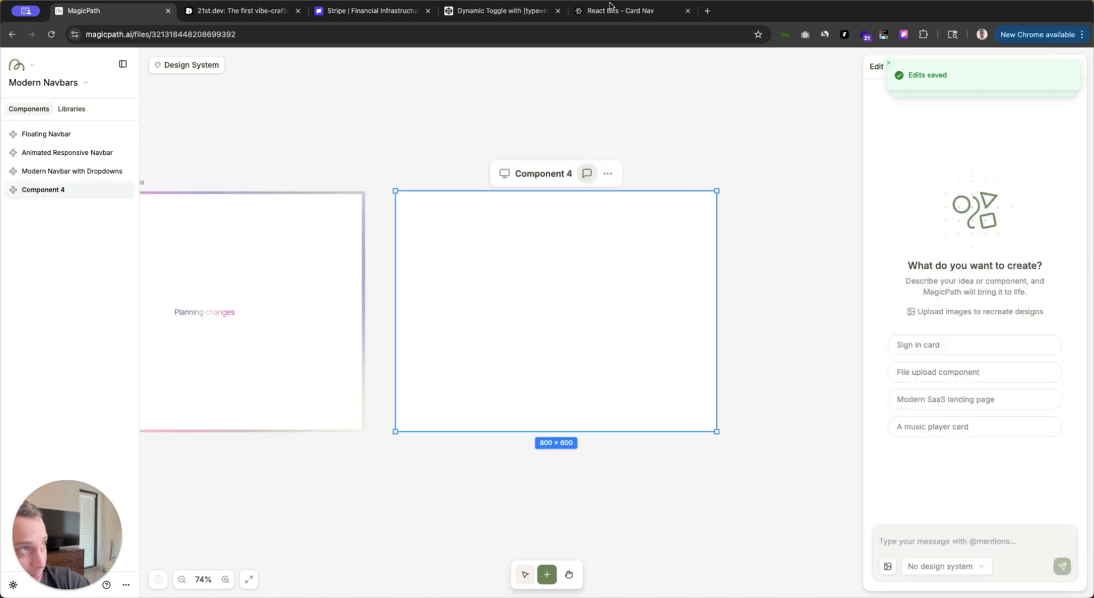
Step: Capture a screenshot of CodePen's Free/Solo/Team toggle and attach it to the Component 4 chat in MagicPath
left_click(494, 12)
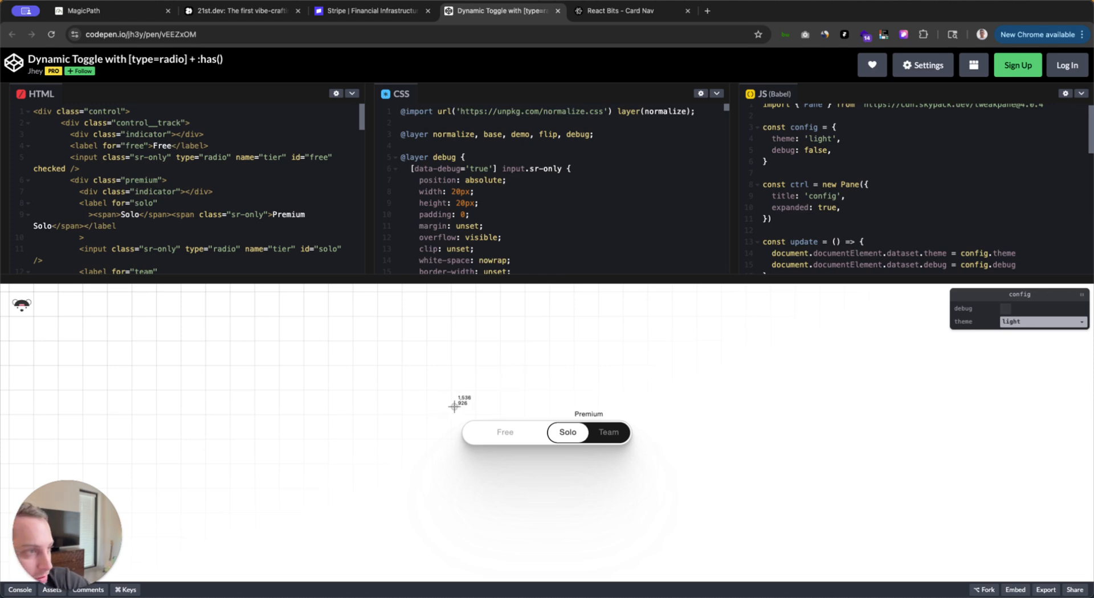
left_click_drag(456, 407, 638, 451)
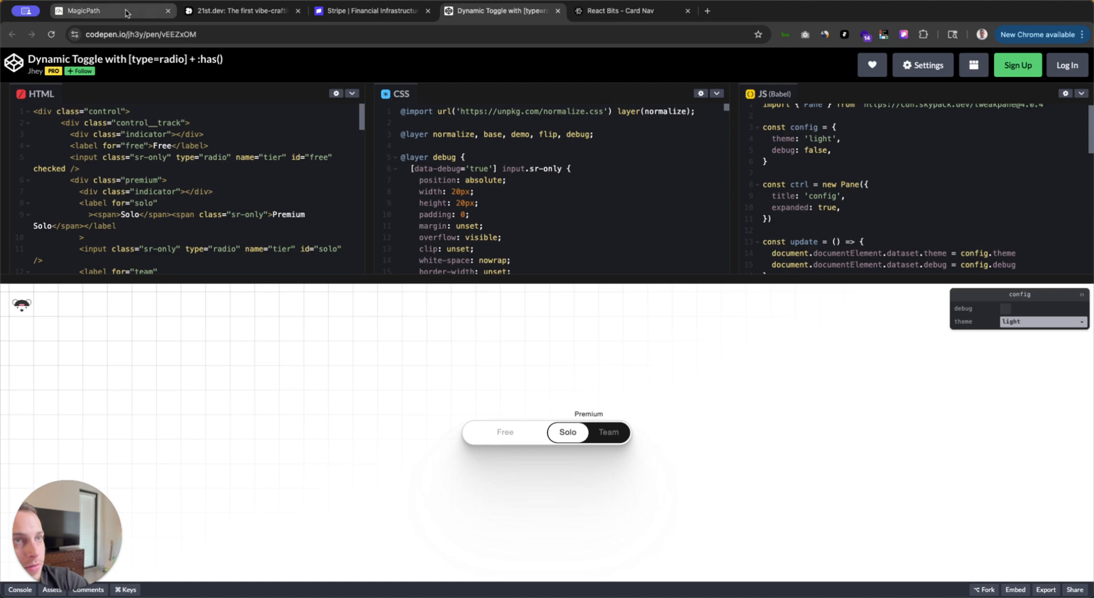
left_click(102, 11)
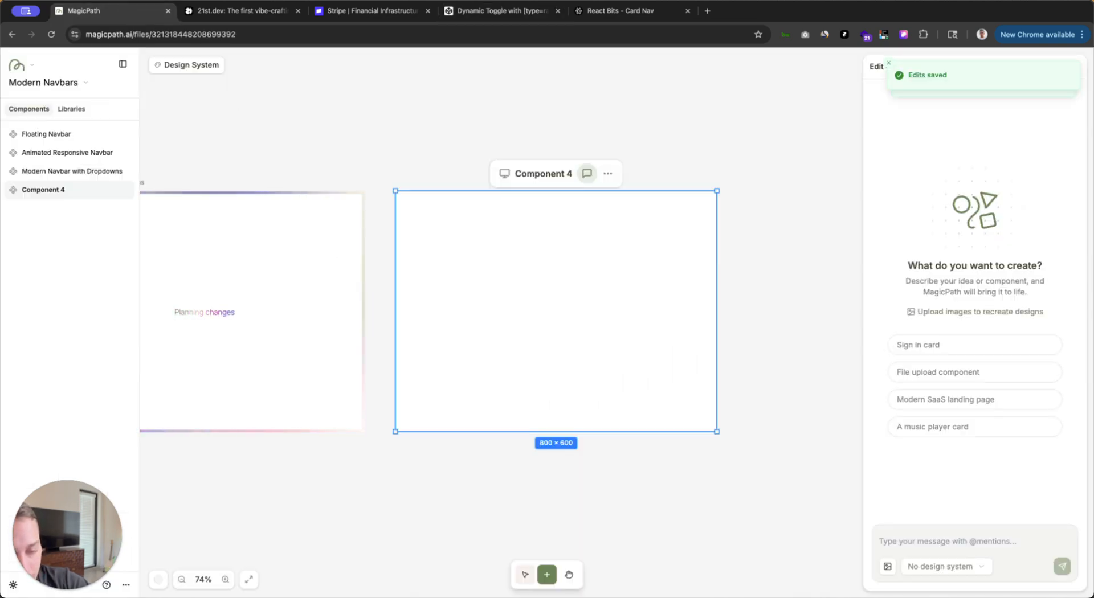
left_click_drag(68, 530, 968, 544)
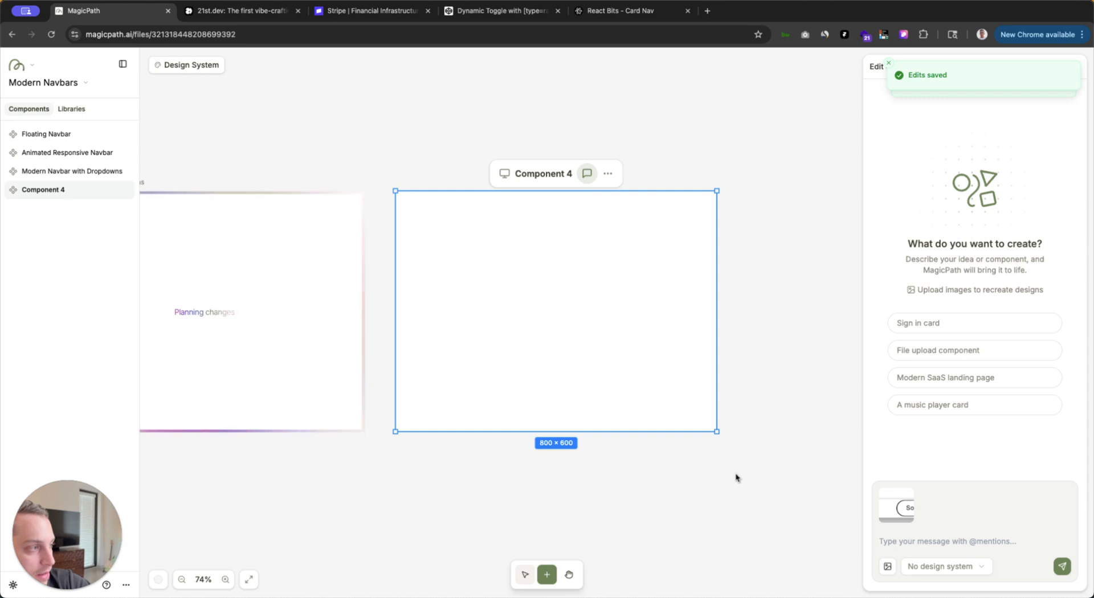
Step: Prompt Component 4 with "lets create a navbar with two selectors, and the right selector should be a toggle."
scroll(735, 476, "right", 5)
type("lets create a ")
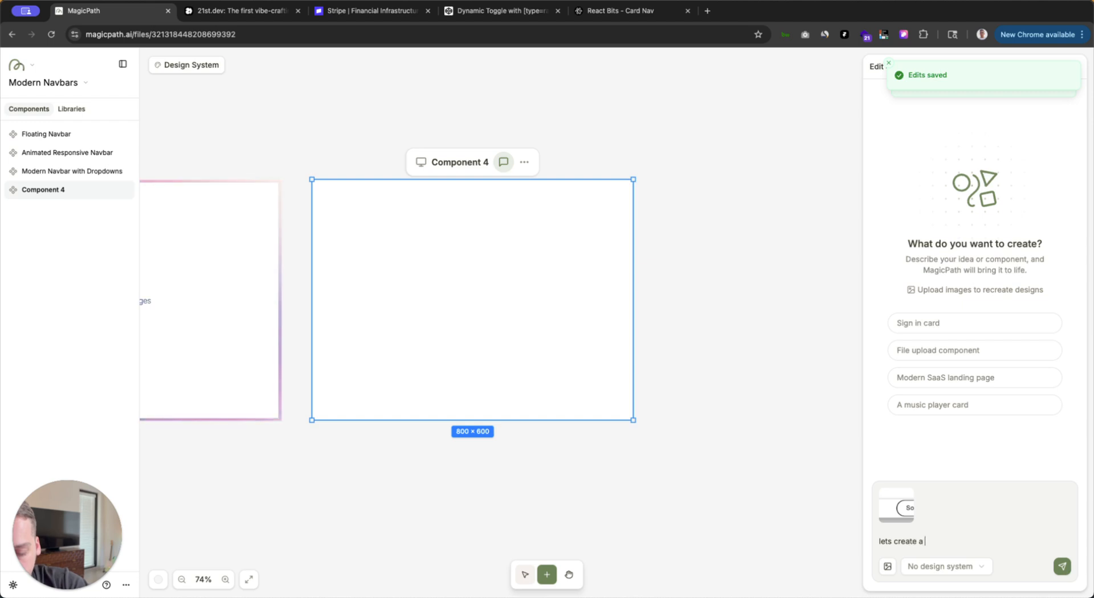
type("navbar with t")
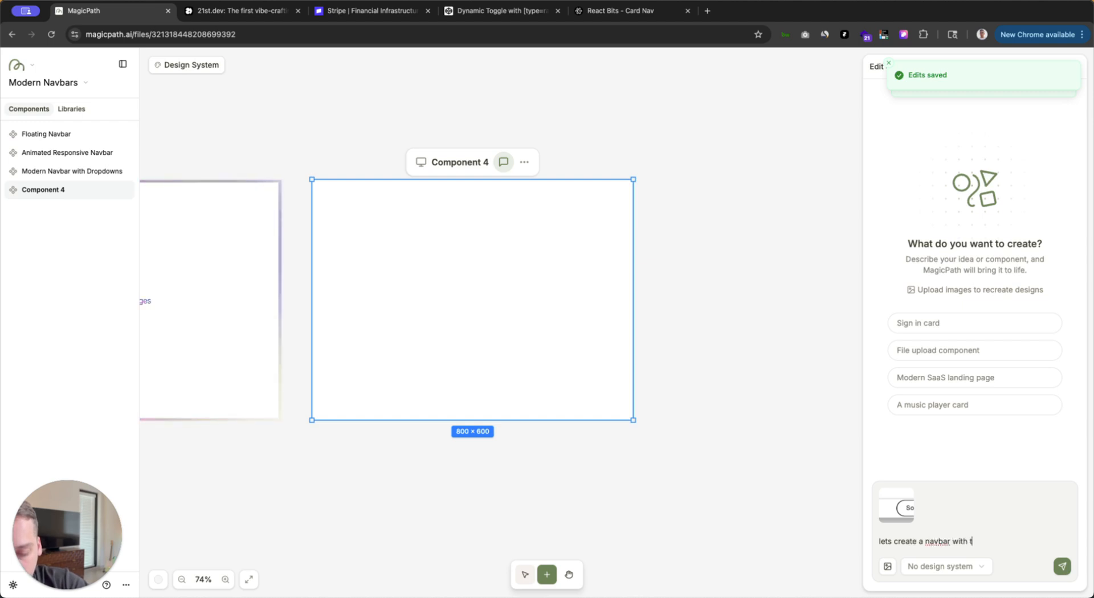
type("wo selec")
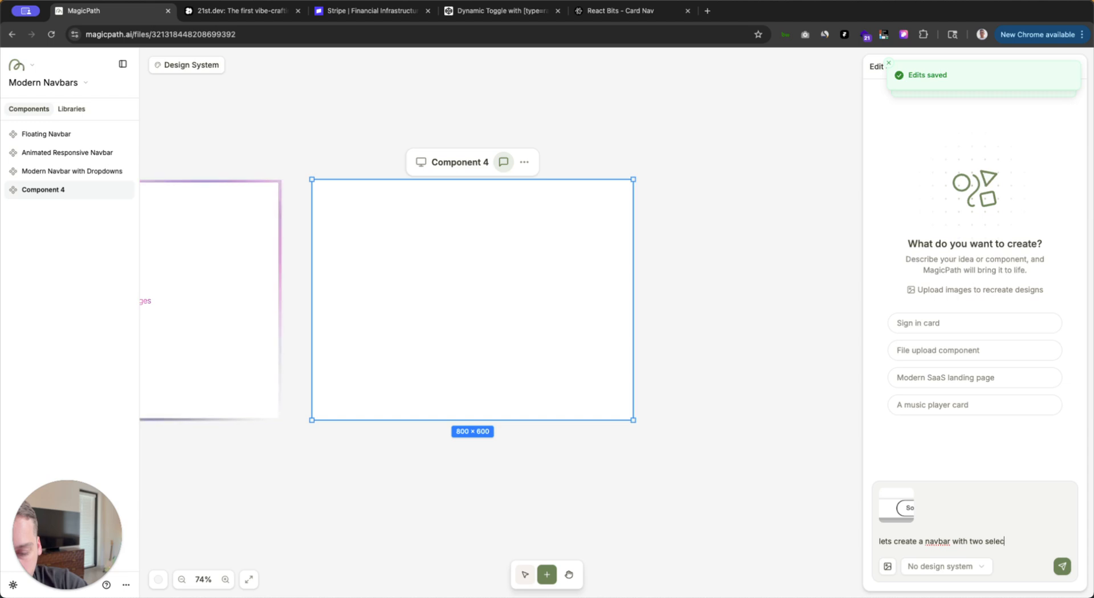
type("tors, and the right sele")
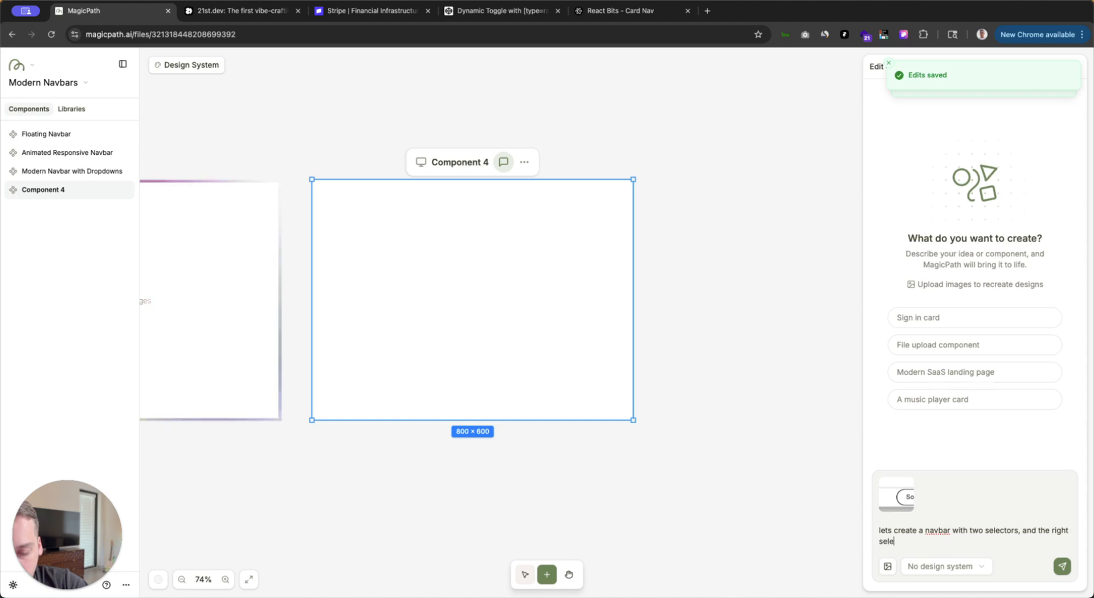
type("ctor should be a toggle.")
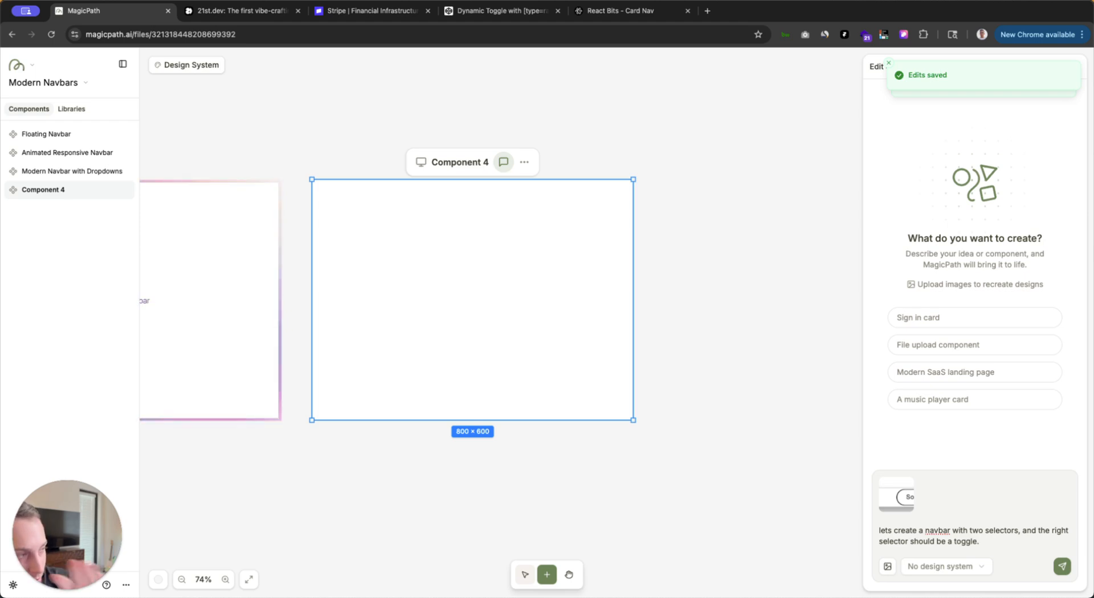
key("Return")
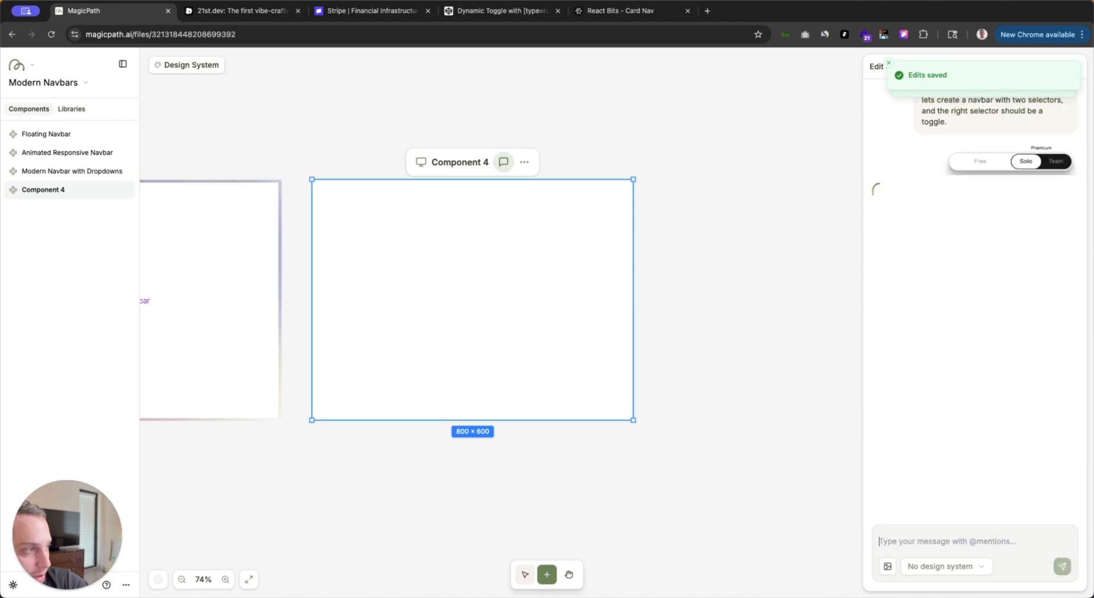
Step: Add a new empty 800 × 600 component beside Component 4
scroll(691, 139, "right", 6)
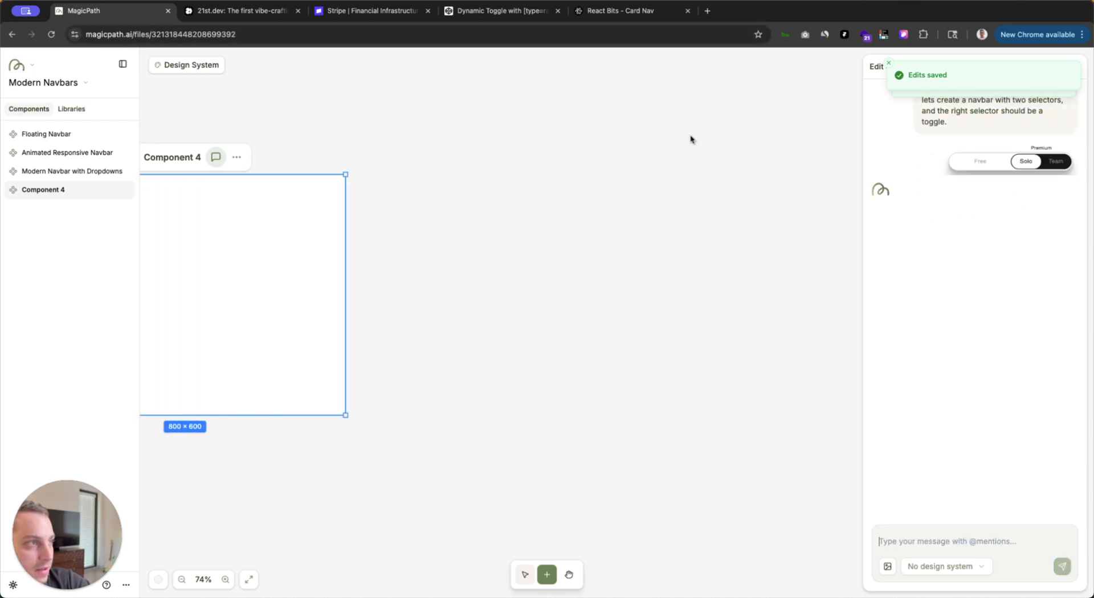
left_click(486, 212)
left_click(448, 221)
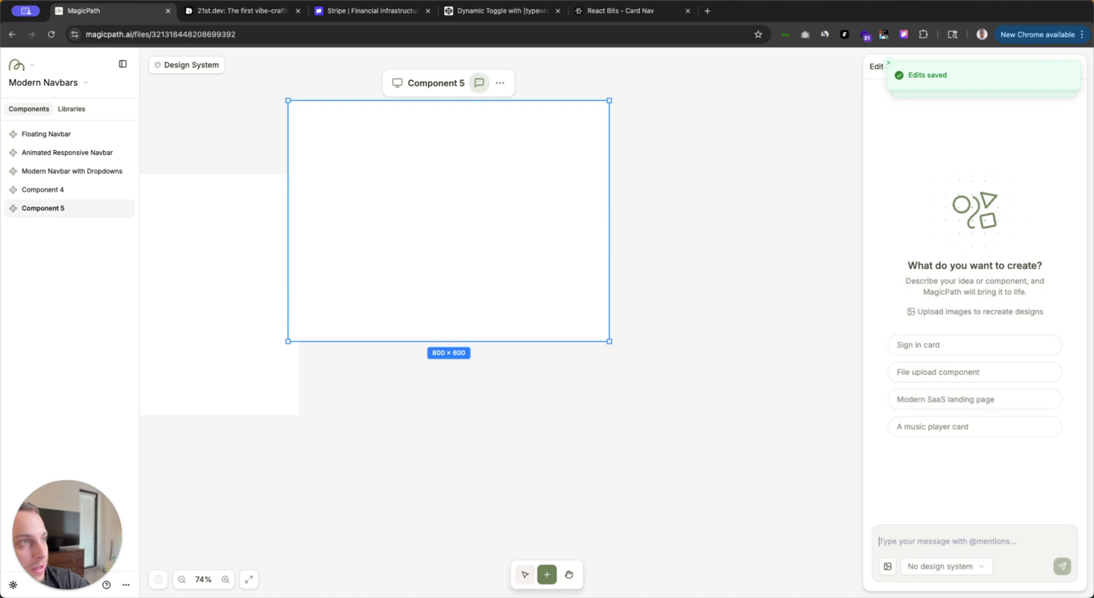
Step: Switch to the React Bits Card Nav page and examine how its menu expands and collapses in the preview
left_click(624, 11)
left_click(423, 251)
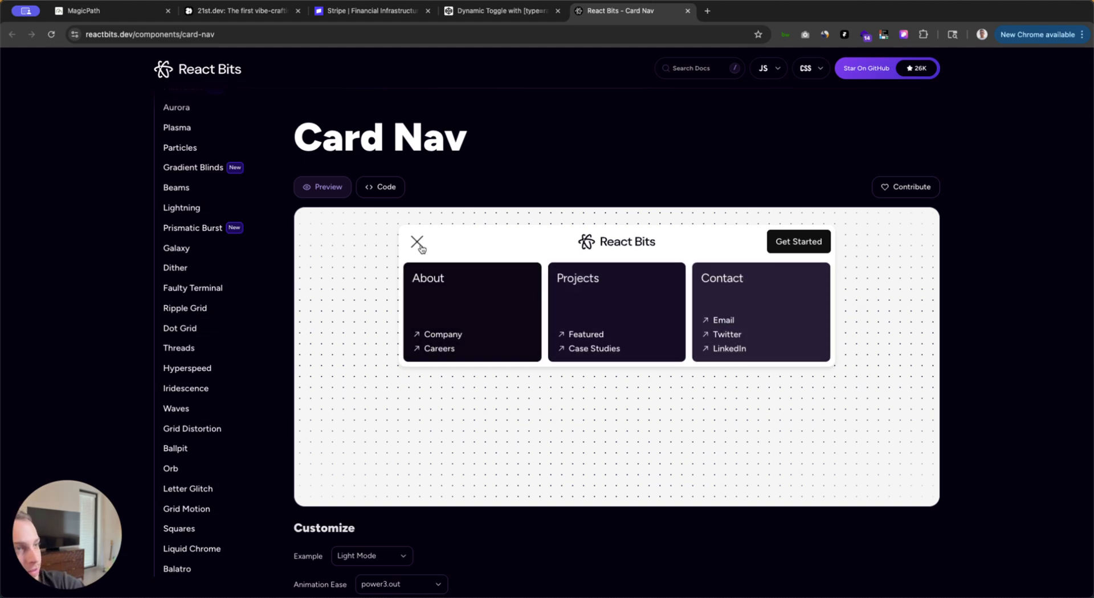
left_click(422, 249)
left_click(422, 248)
left_click(421, 248)
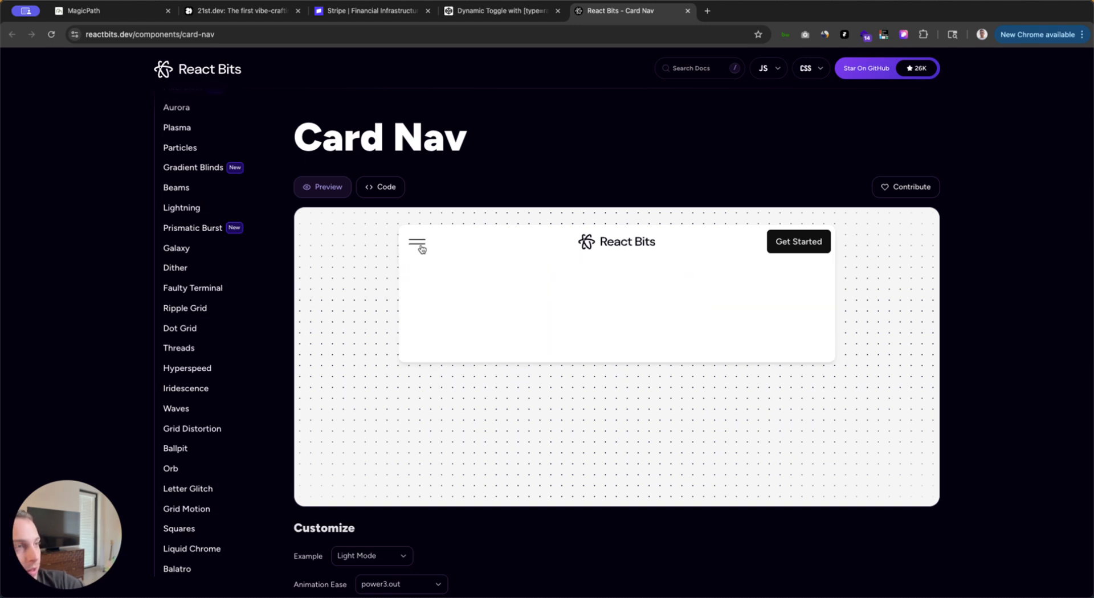
left_click(421, 249)
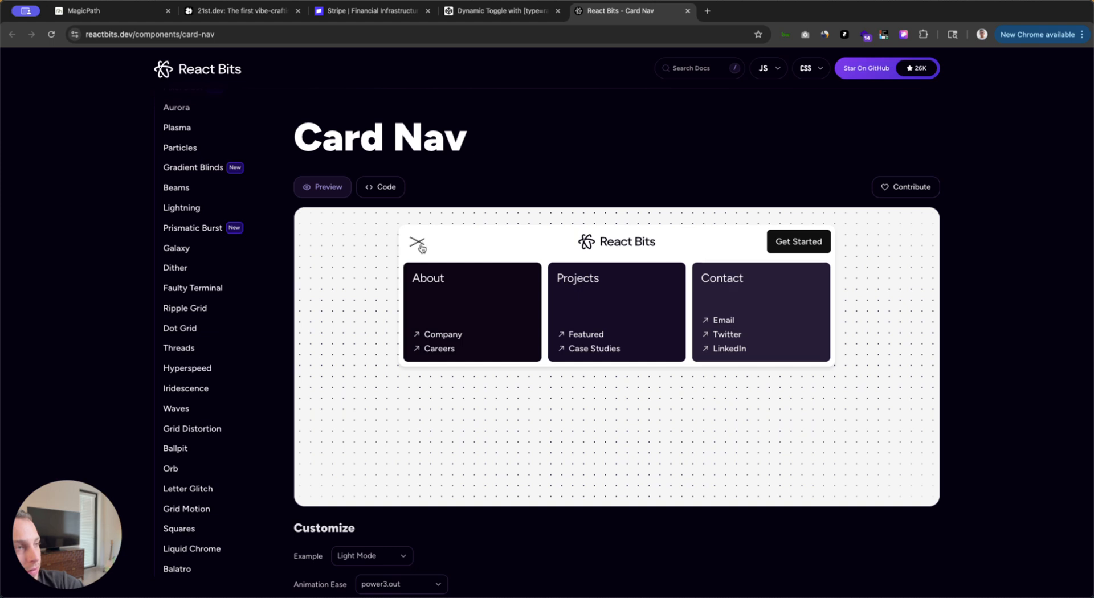
left_click(421, 249)
left_click(422, 248)
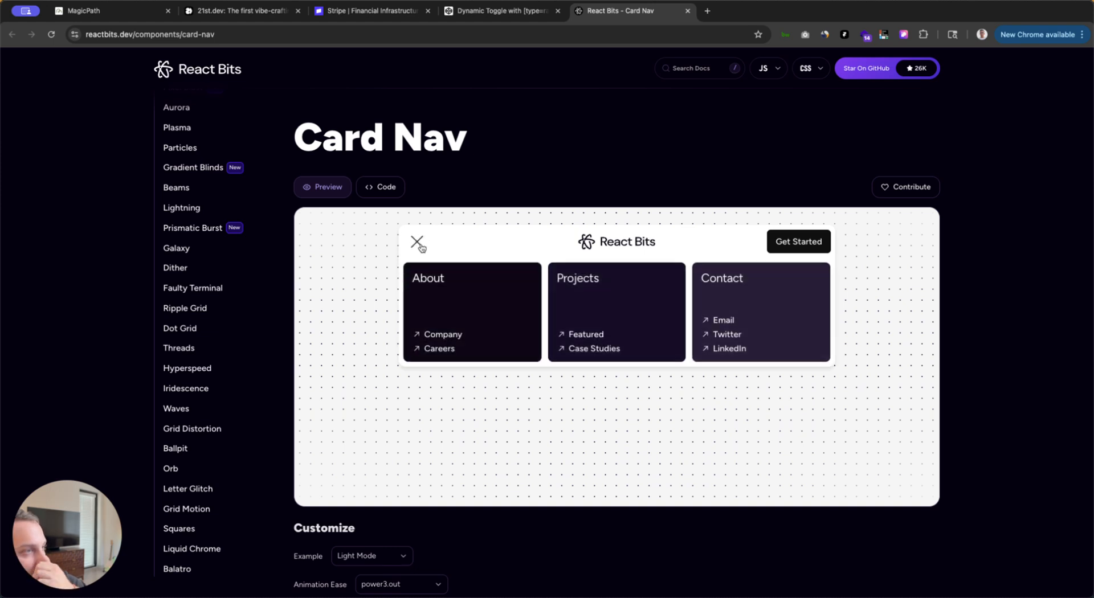
left_click(421, 249)
left_click(421, 248)
left_click(421, 248)
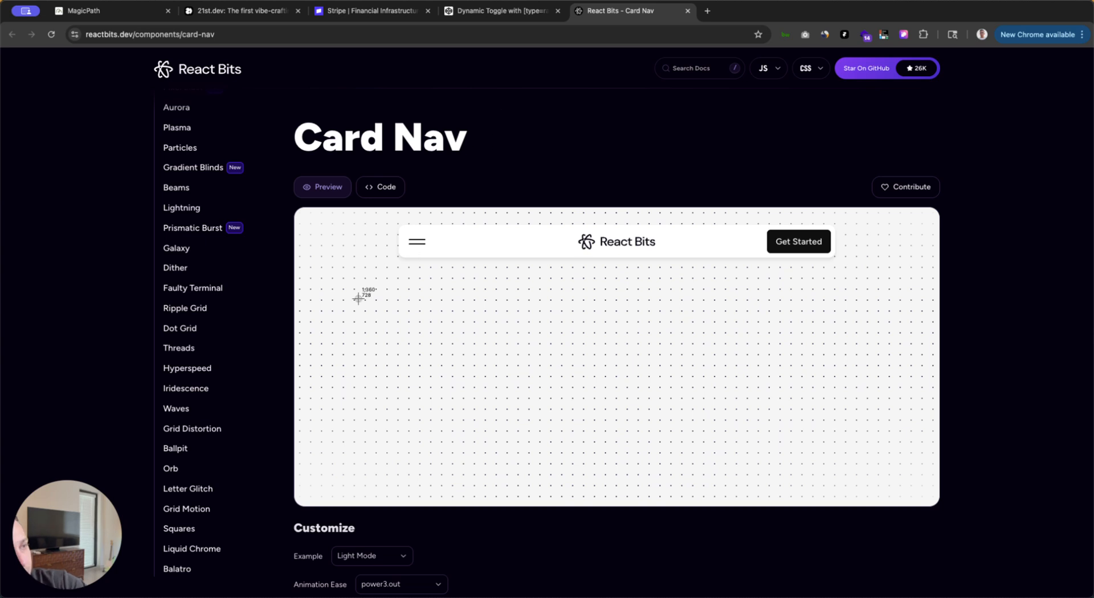
Step: Capture a screenshot of the collapsed Card Nav bar and attach it to the Component 5 chat in MagicPath
left_click_drag(399, 226, 835, 260)
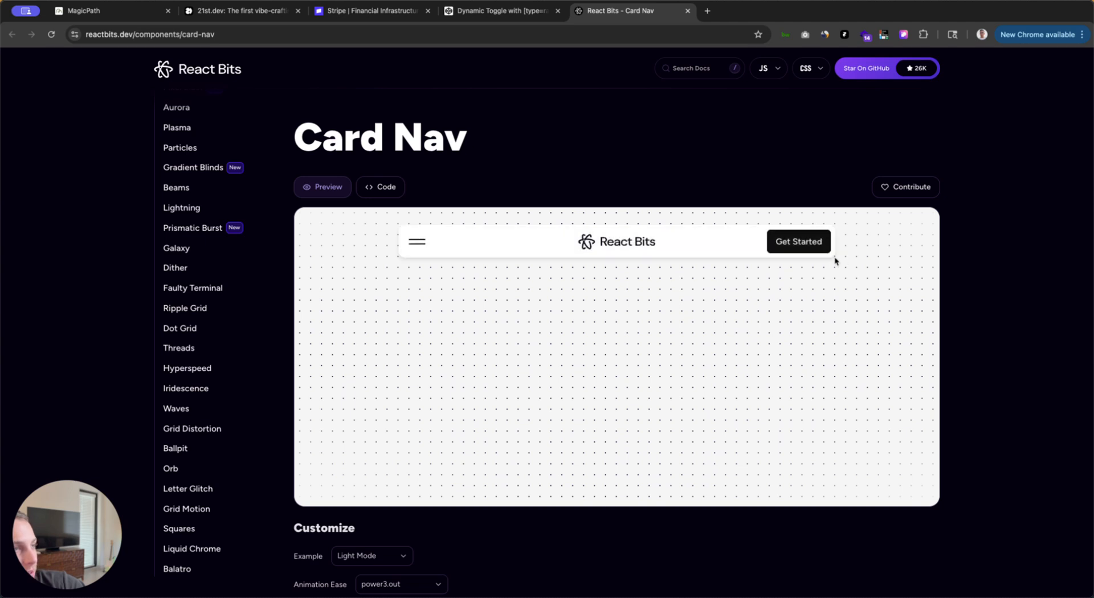
left_click(103, 10)
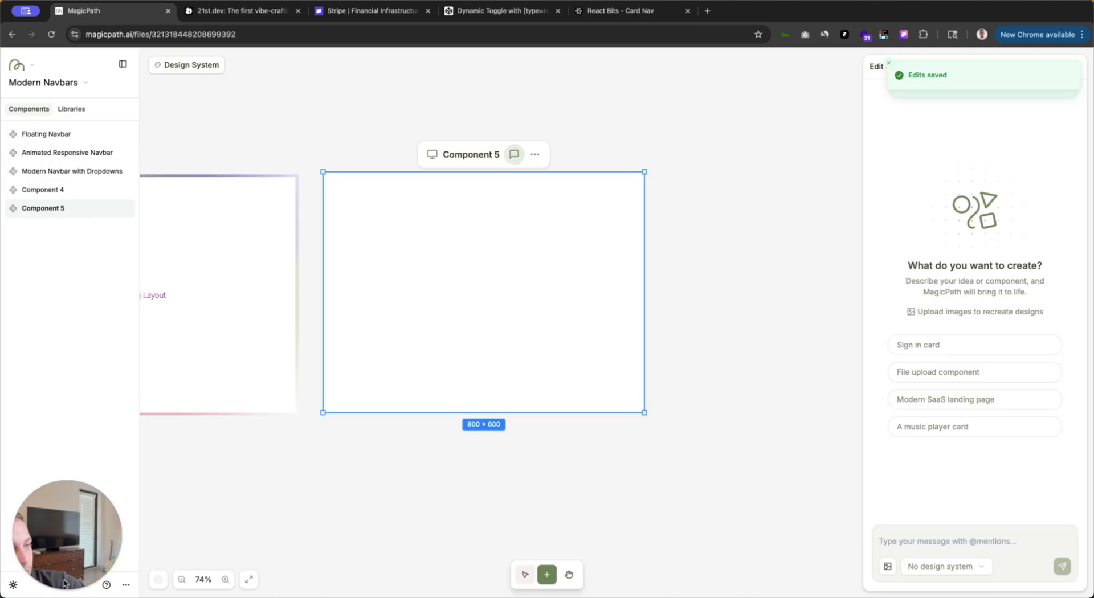
left_click_drag(68, 513, 968, 541)
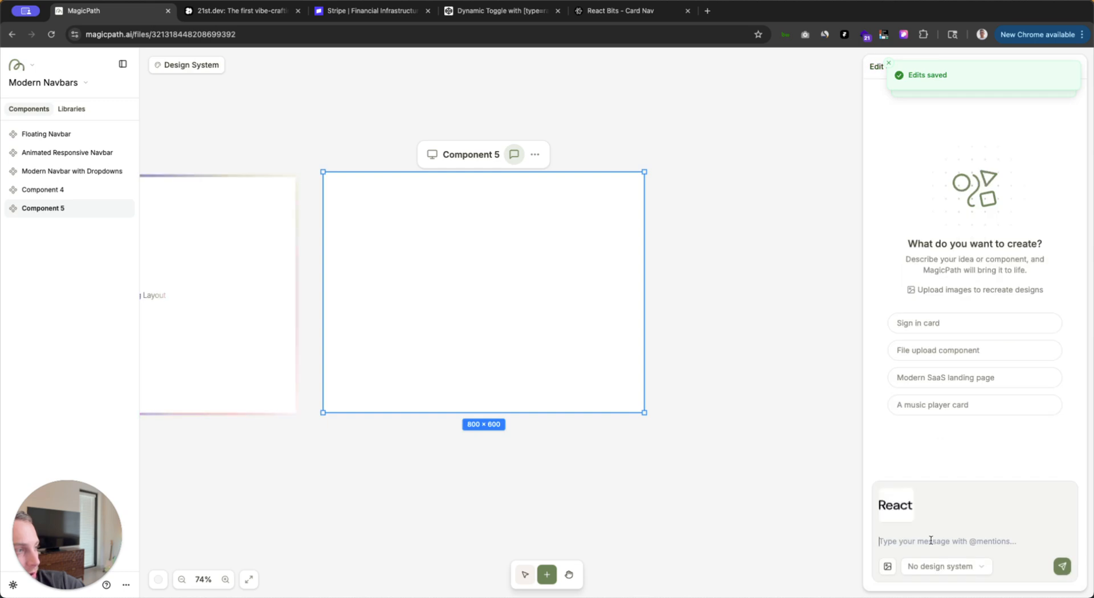
Step: Prompt Component 5 with "lets create a navbar just like this"
type("lets create a navbar ")
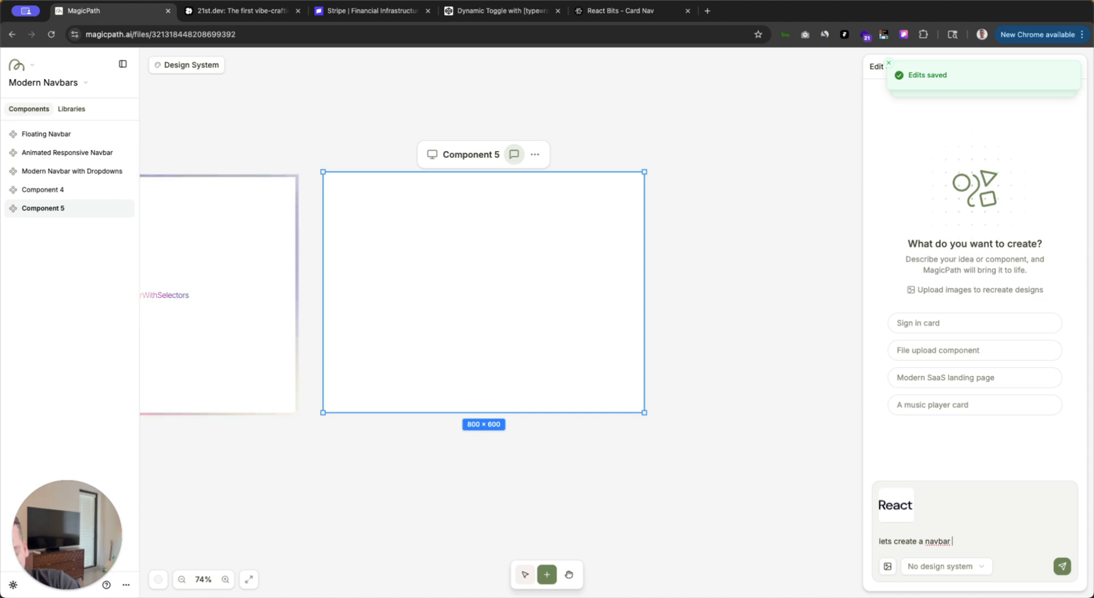
type("just like")
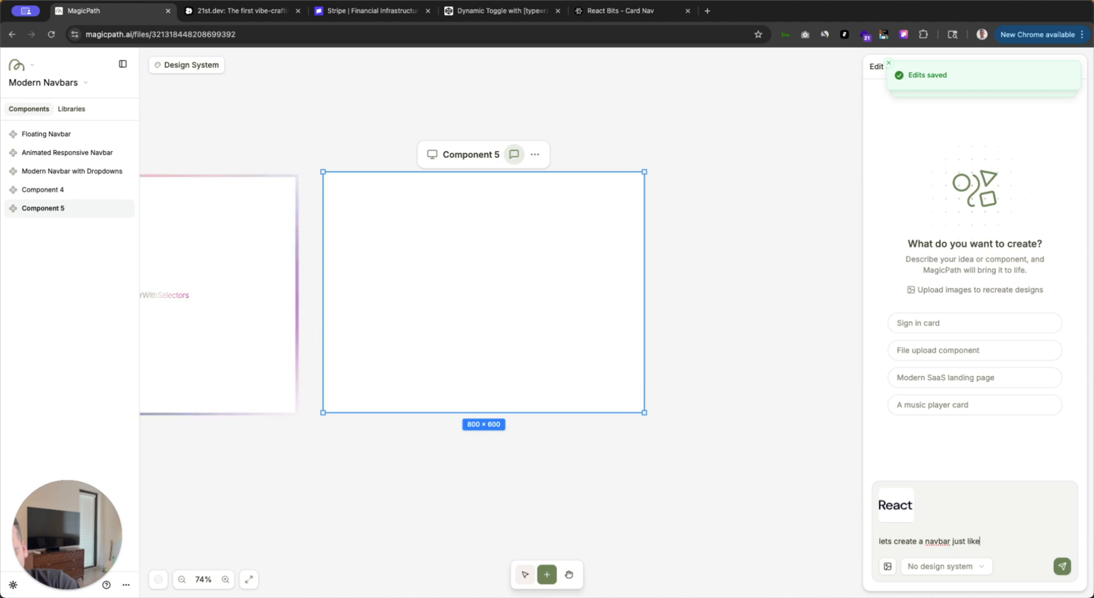
type(" this")
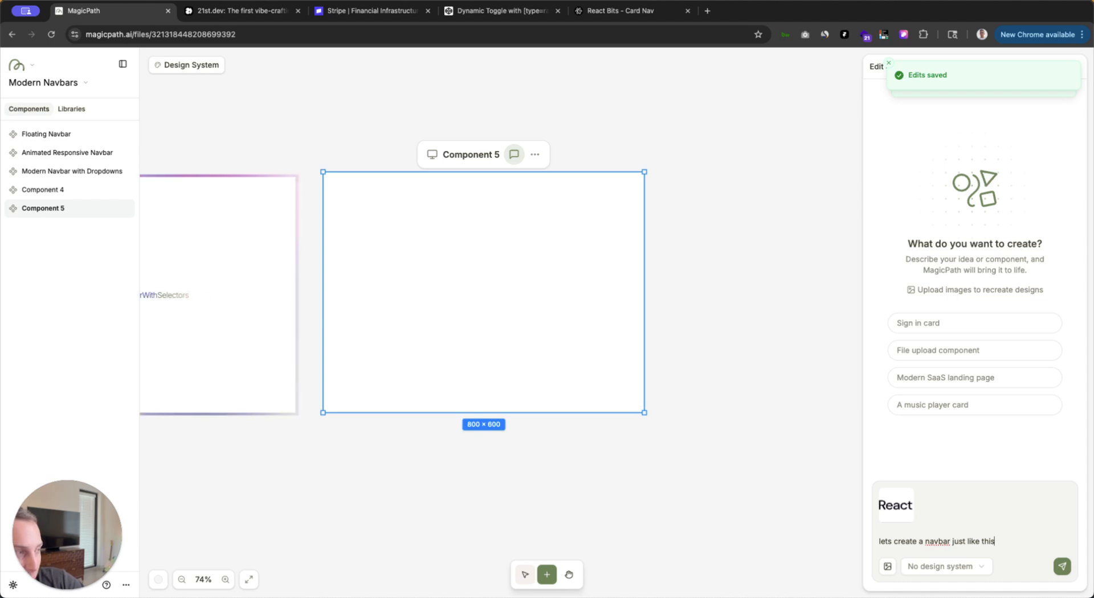
key("Return")
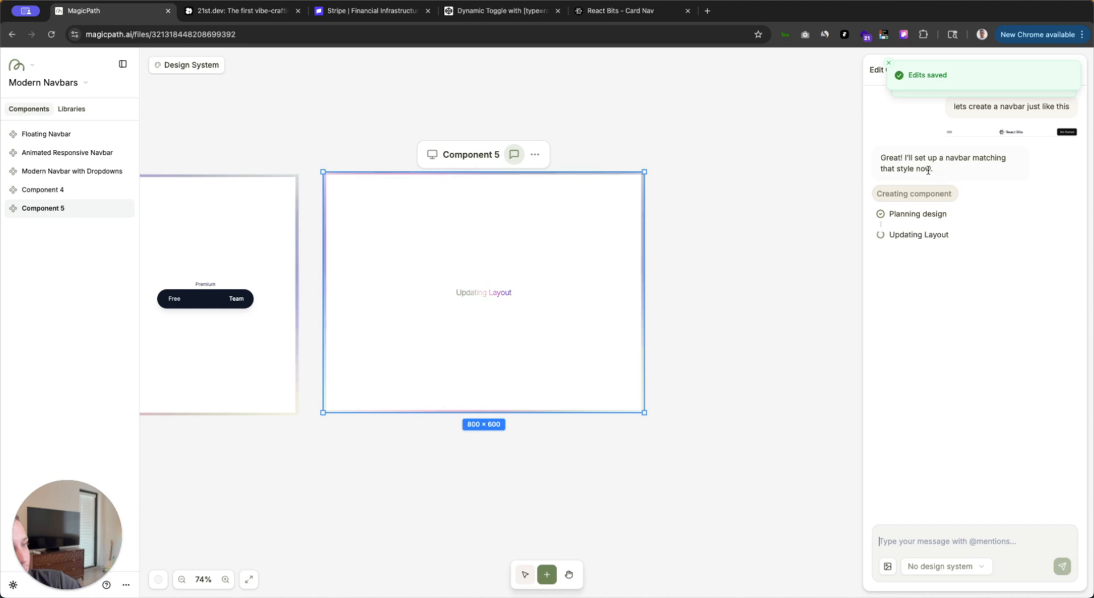
Step: Examine the selectors generated in Component 4 and the progress of the neighbouring components on the canvas
scroll(583, 125, "left", 3)
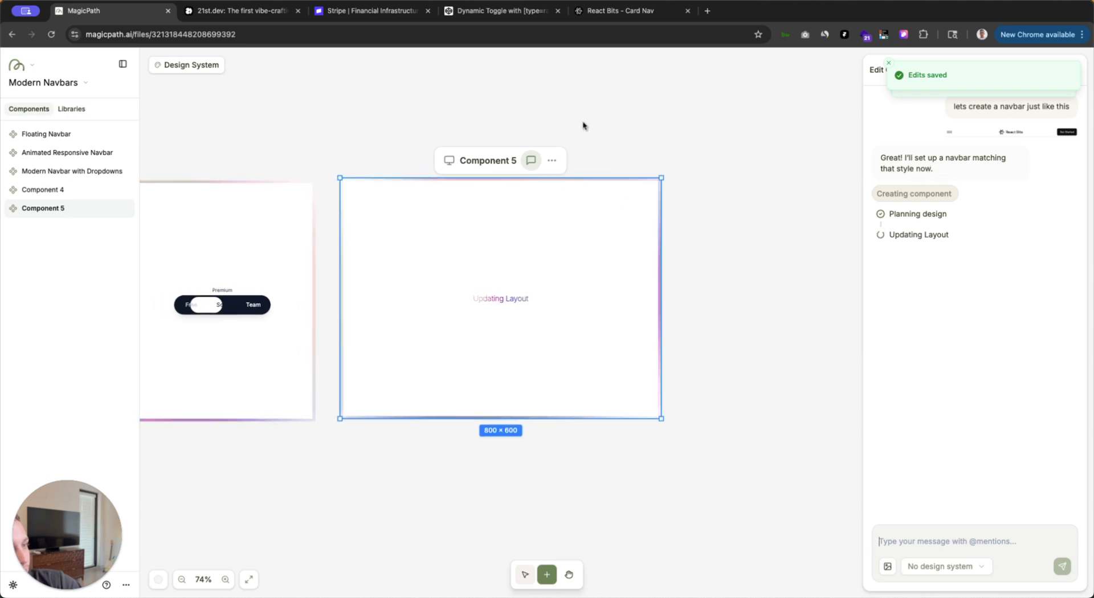
scroll(582, 126, "left", 5)
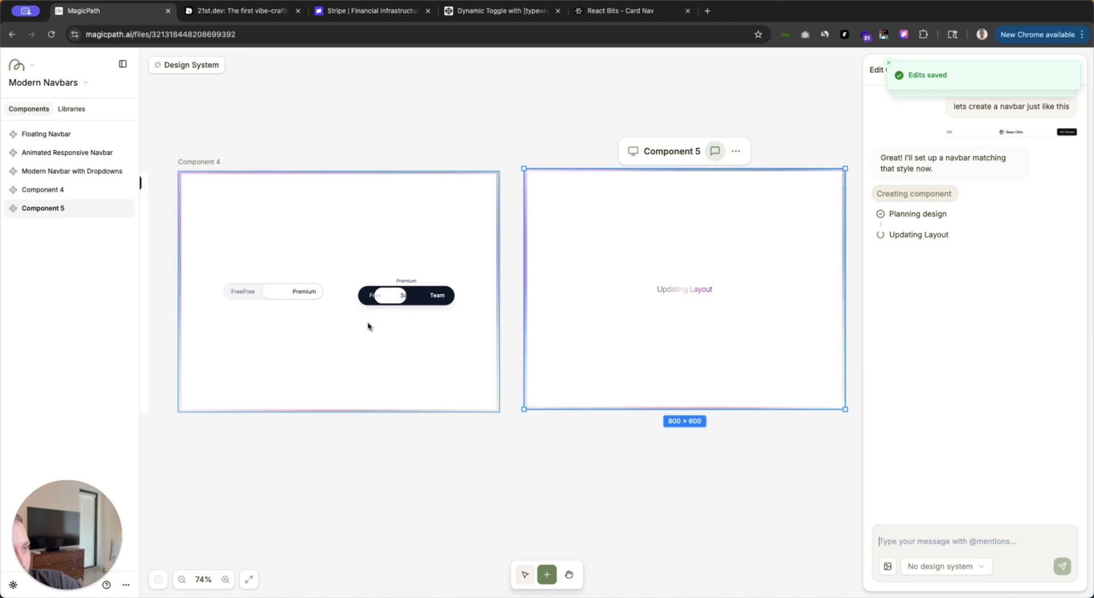
scroll(336, 131, "left", 4)
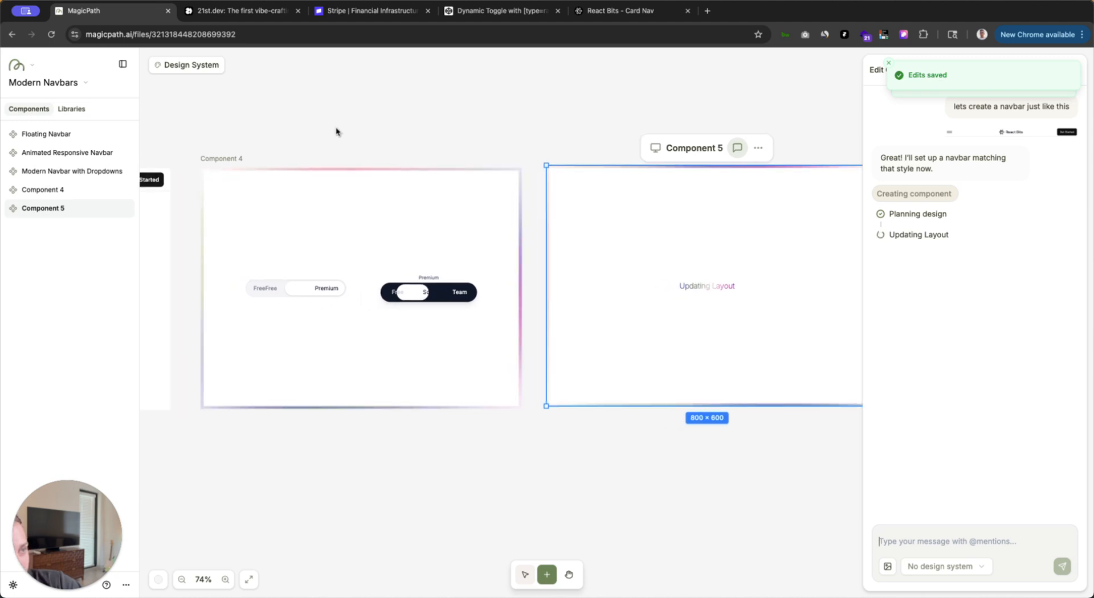
scroll(447, 122, "right", 6)
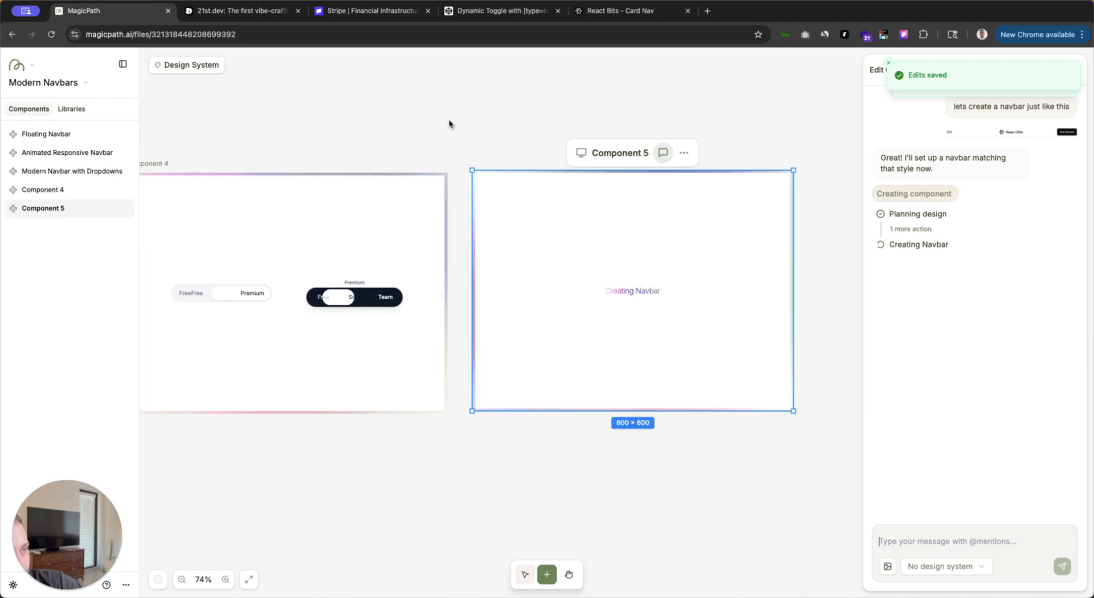
scroll(450, 122, "right", 1)
scroll(449, 122, "left", 1)
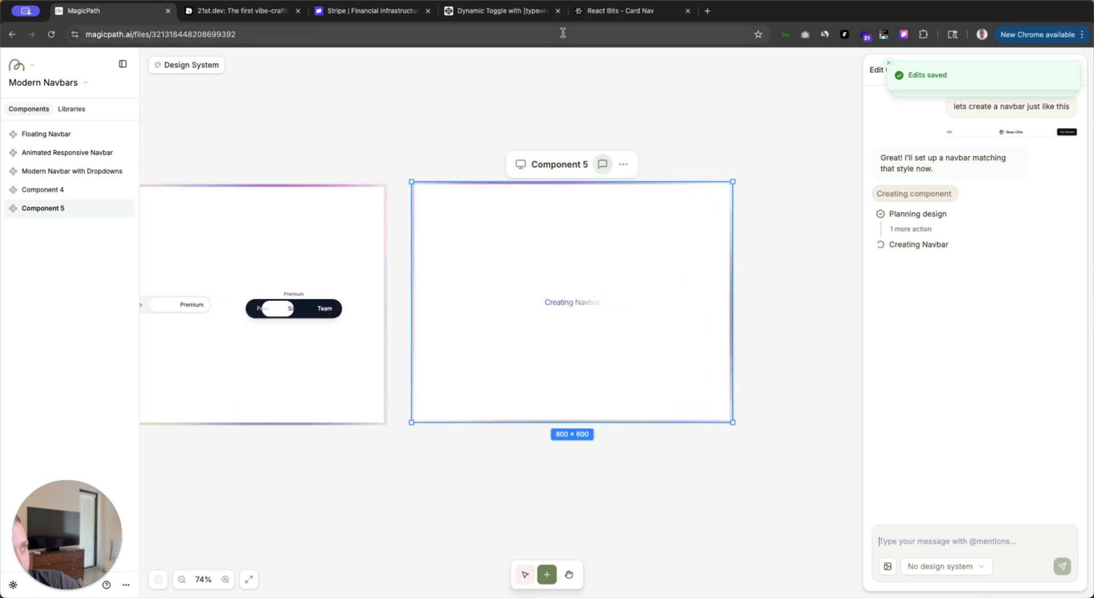
scroll(349, 124, "down", 3)
scroll(350, 125, "left", 4)
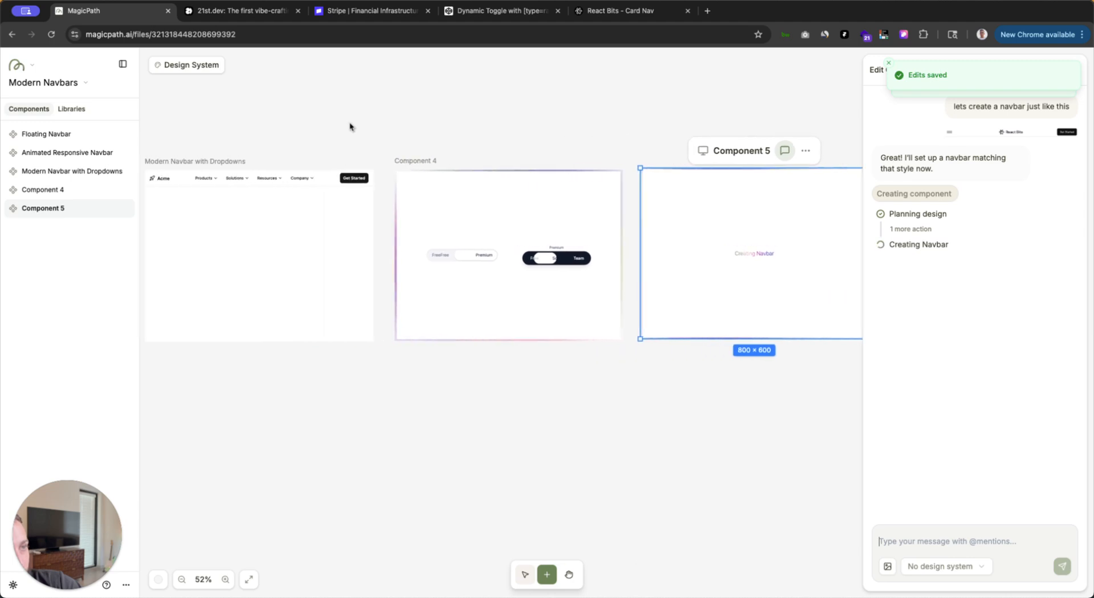
Step: Select Modern Navbar with Dropdowns and try its Products dropdown
scroll(167, 156, "up", 3)
left_click(166, 156)
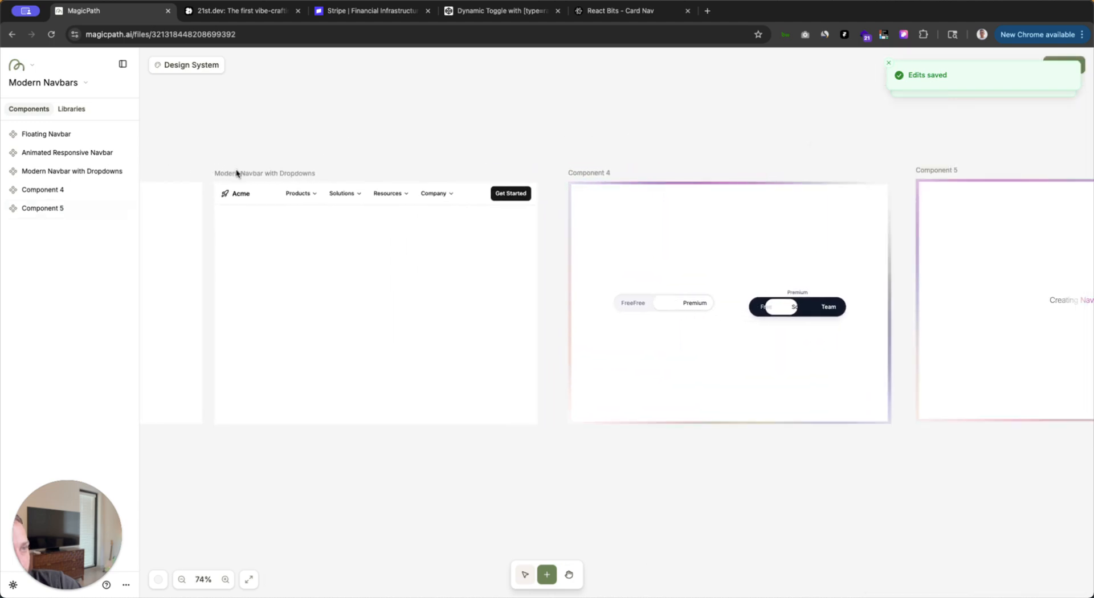
left_click(301, 196)
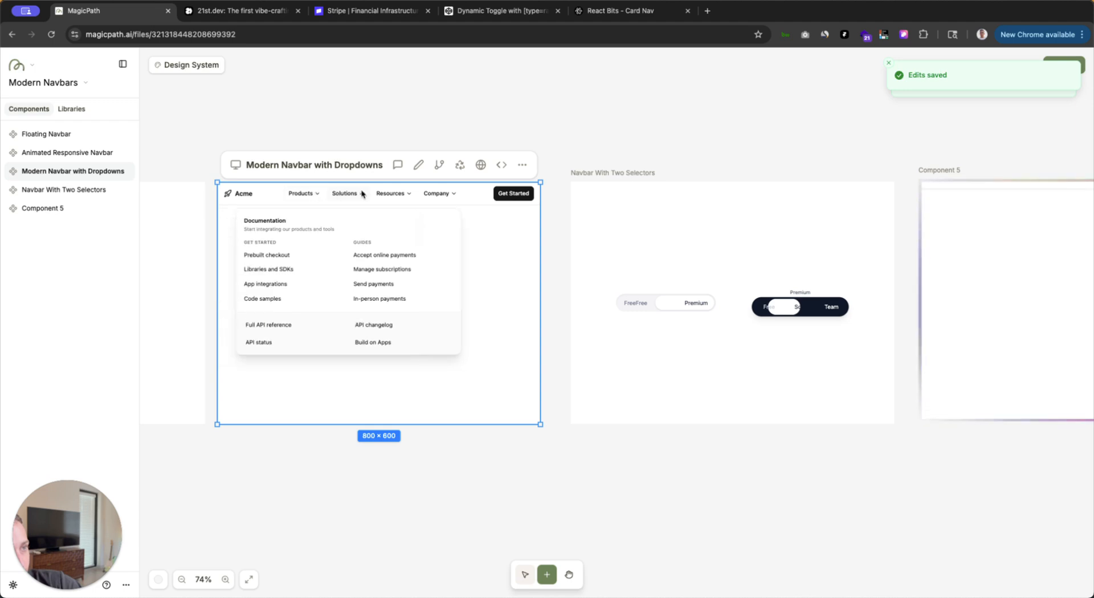
Step: Move Modern Navbar with Dropdowns below the row of components and switch it to the Browser size, 1440 × 1024
left_click_drag(309, 165, 312, 456)
left_click(235, 451)
left_click(268, 510)
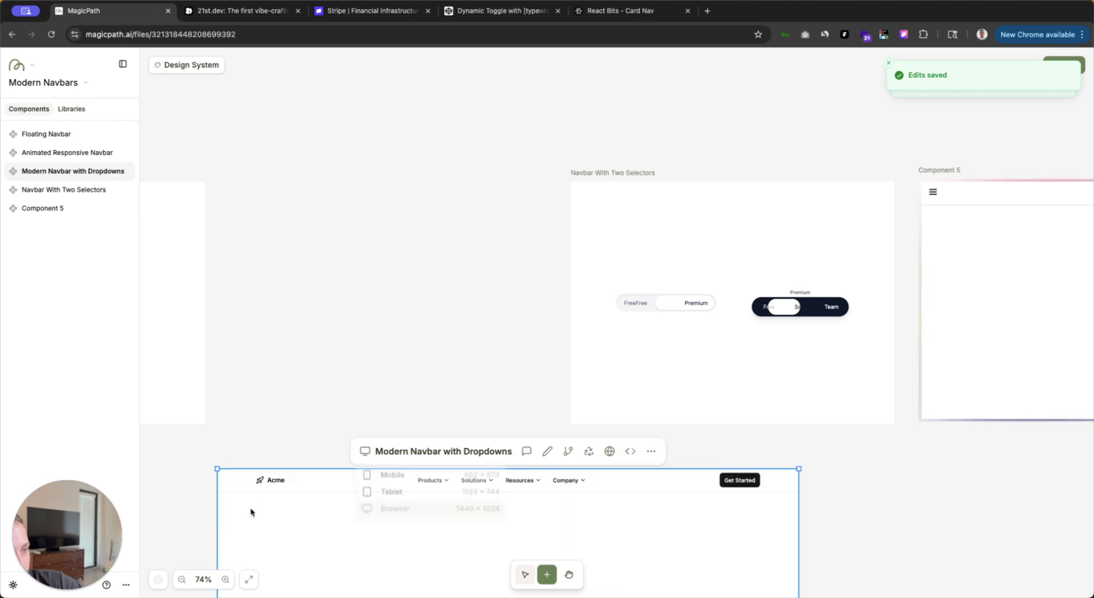
Step: Test the Products, Resources and Solutions dropdown panels in the enlarged Modern Navbar with Dropdowns
scroll(351, 399, "down", 5)
mouse_move(442, 292)
mouse_move(524, 281)
mouse_move(489, 274)
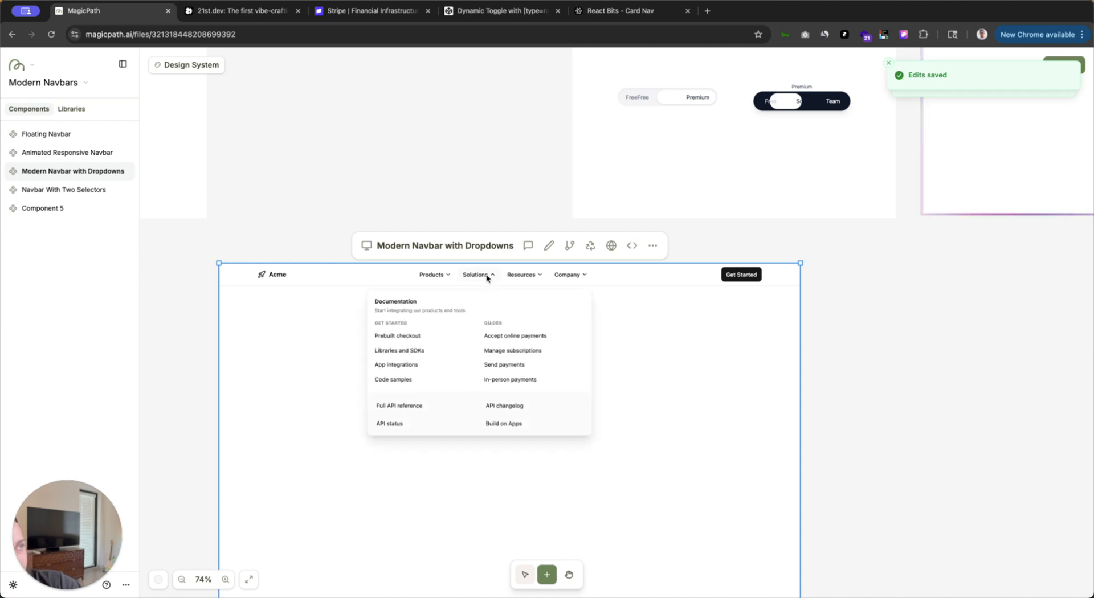
Step: Select Navbar With Two Selectors and try its Free/Premium toggle
scroll(450, 140, "up", 5)
left_click(601, 169)
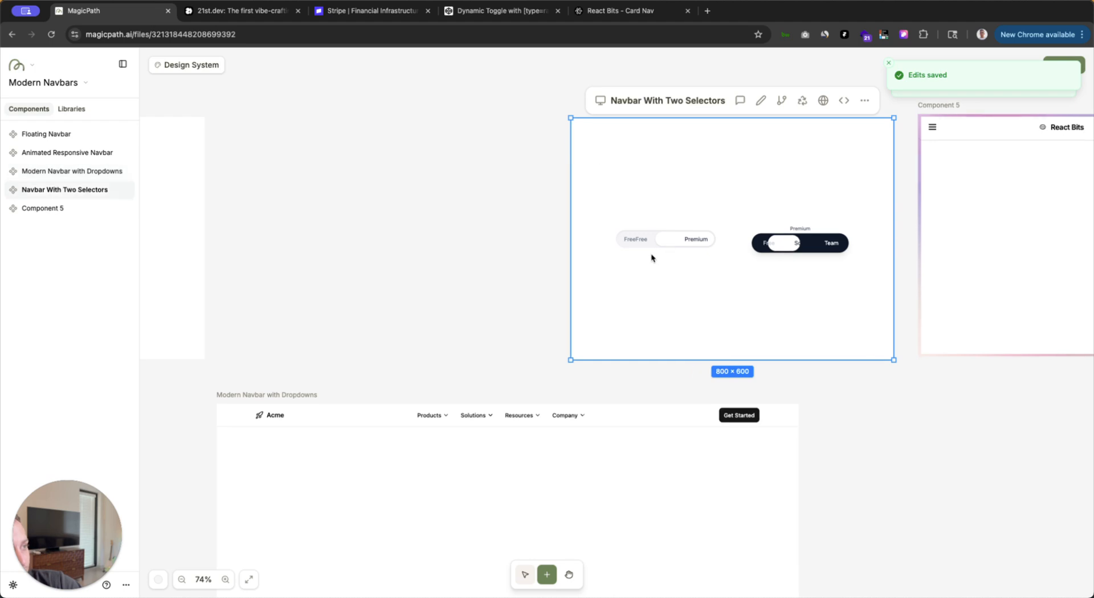
left_click(687, 239)
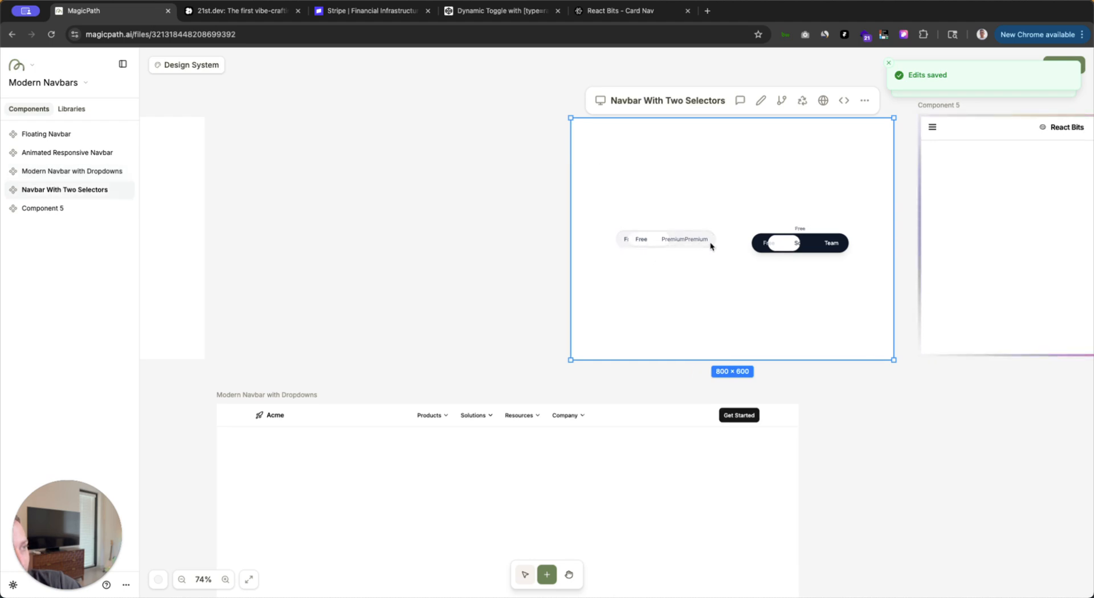
Step: Compare the dropdown panels of Modern Navbar with Dropdowns with the Developers dropdown on the Stripe website
scroll(296, 364, "down", 5)
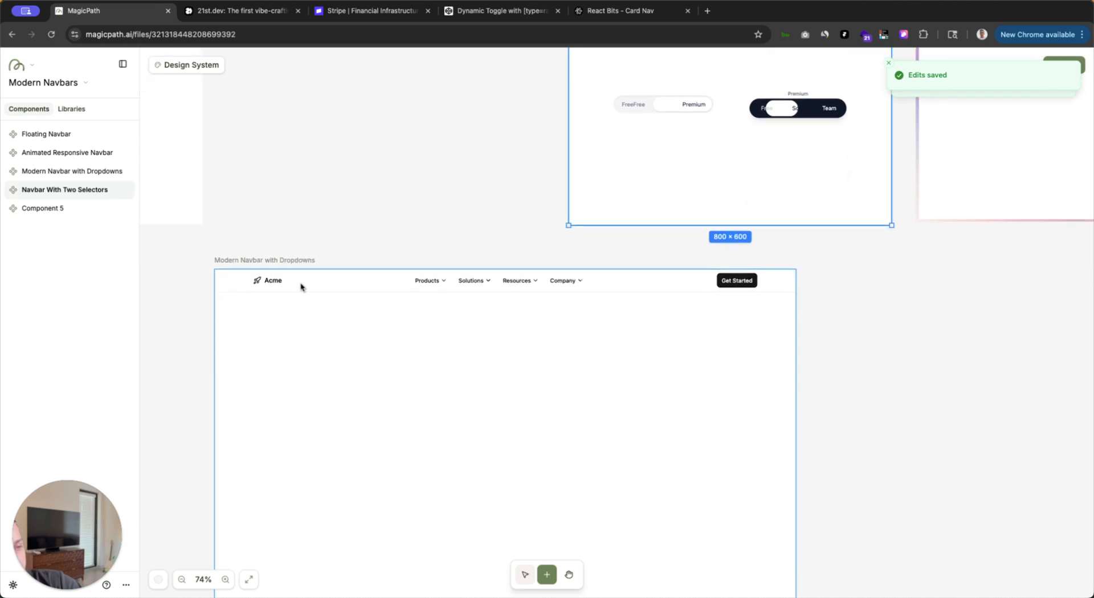
left_click(297, 263)
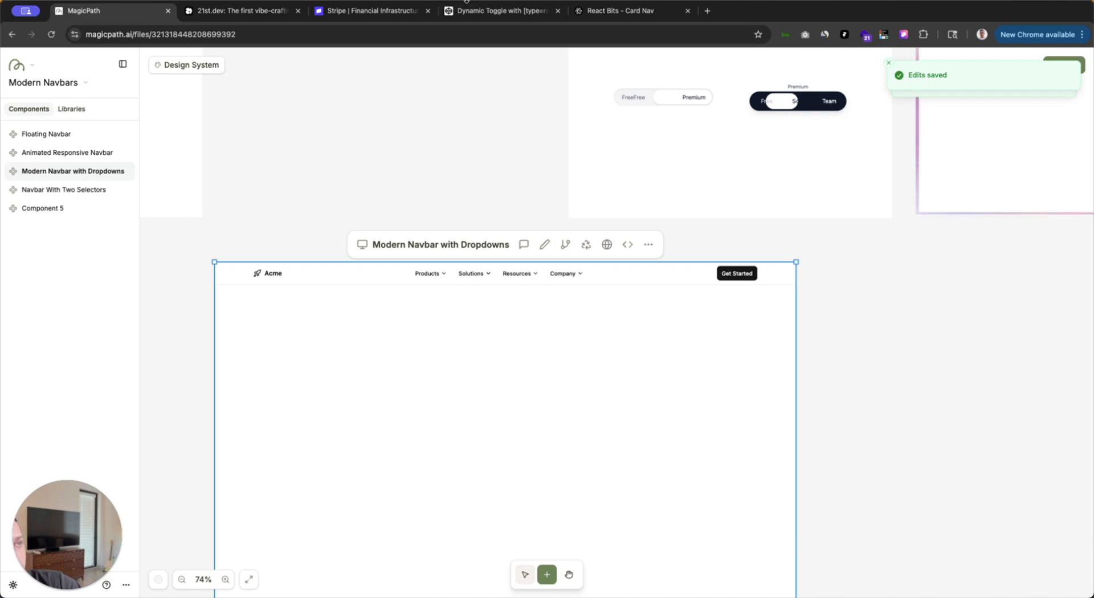
left_click(379, 11)
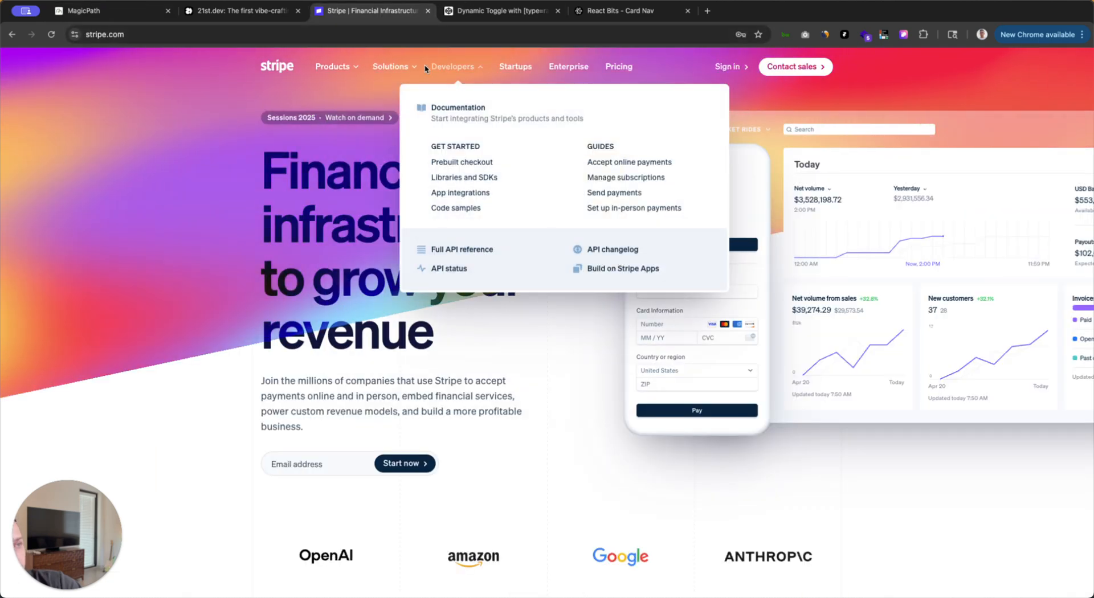
mouse_move(402, 67)
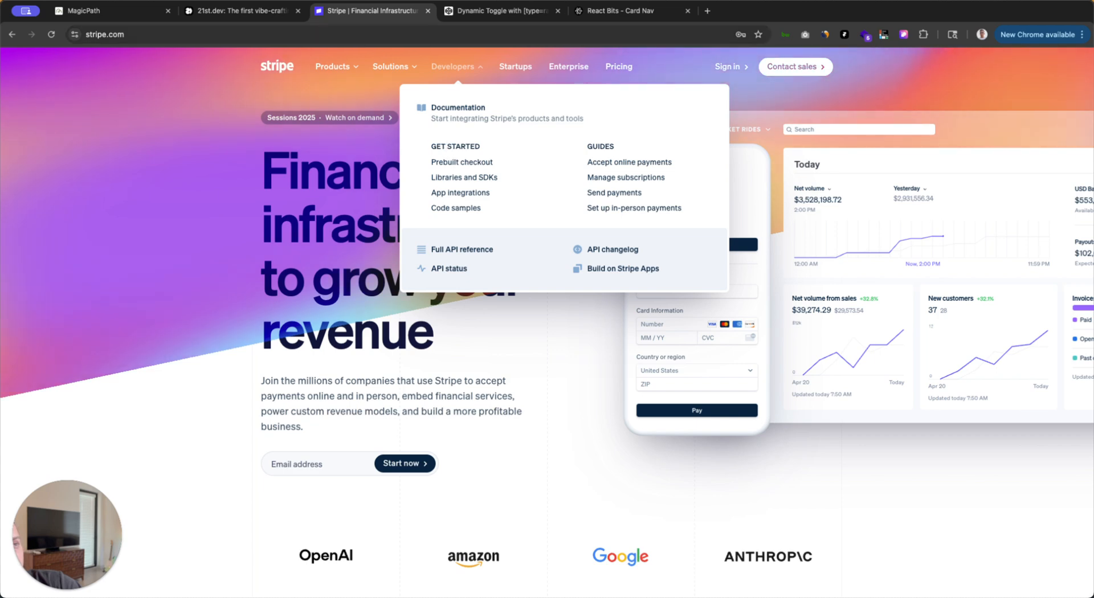
left_click(244, 12)
left_click(103, 11)
mouse_move(454, 282)
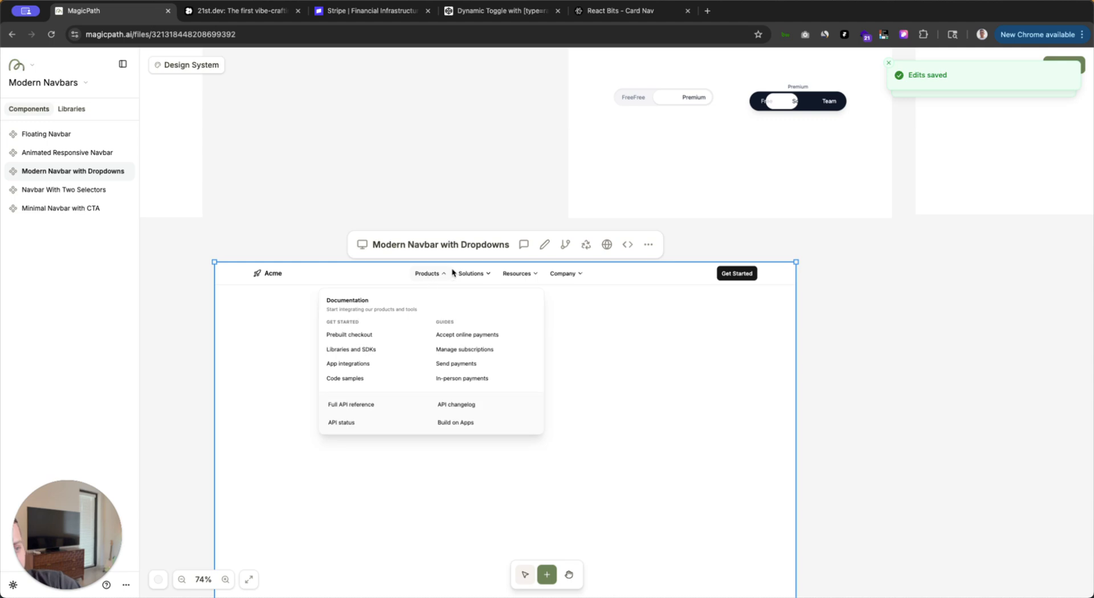
Step: Prompt Modern Navbar with Dropdowns with "for each dropdown panel, make sure that the text matches the actual context of the website"
left_click(524, 244)
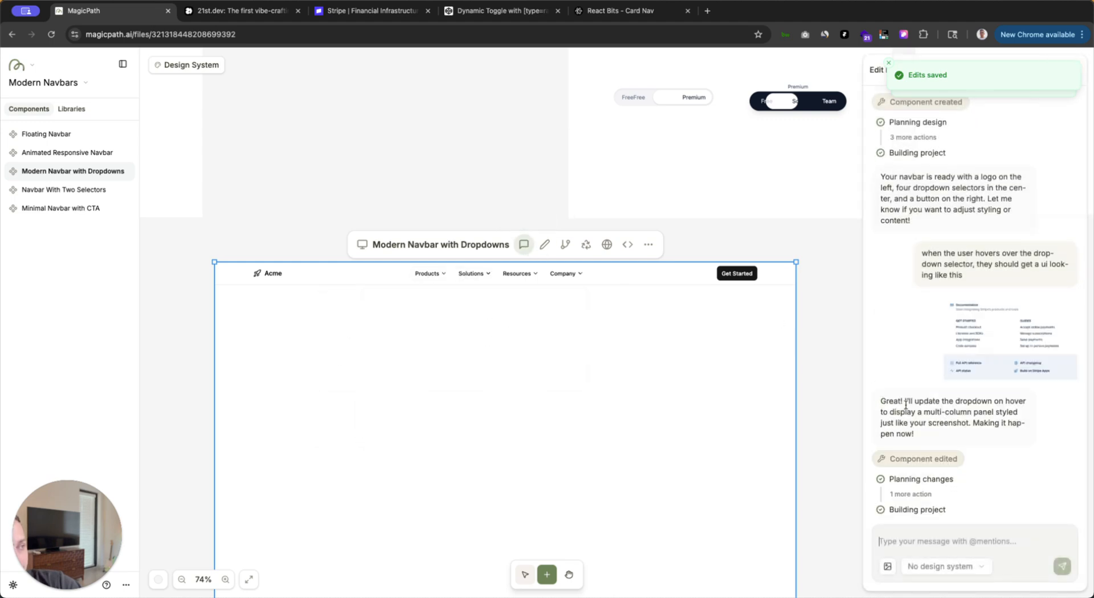
left_click(911, 538)
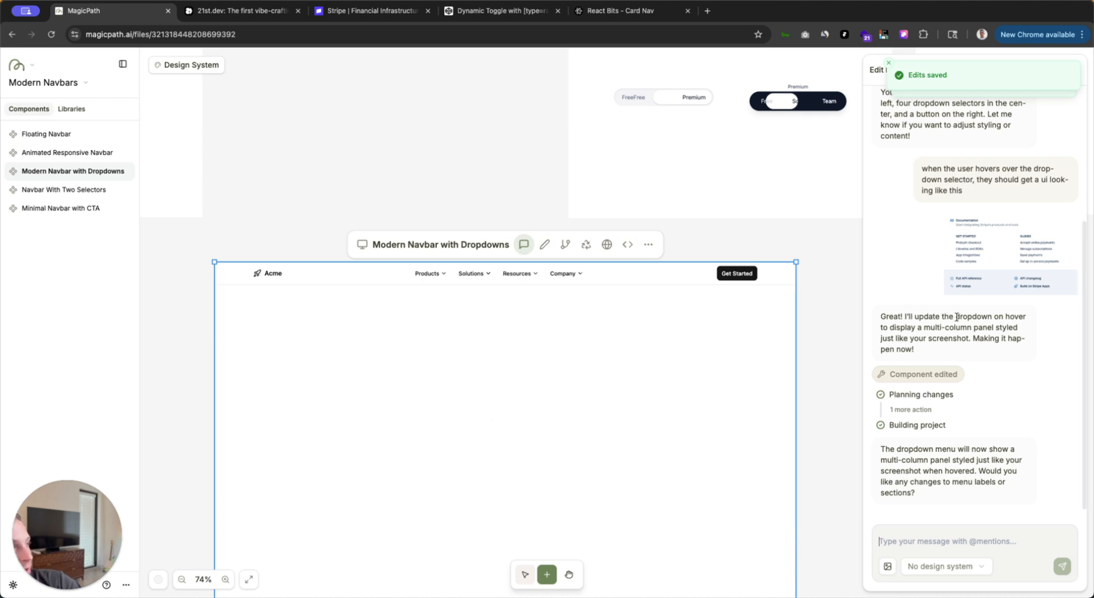
left_click_drag(956, 315, 968, 329)
left_click(976, 328)
mouse_move(970, 330)
left_mouse_down()
mouse_move(988, 335)
mouse_move(982, 329)
left_mouse_up()
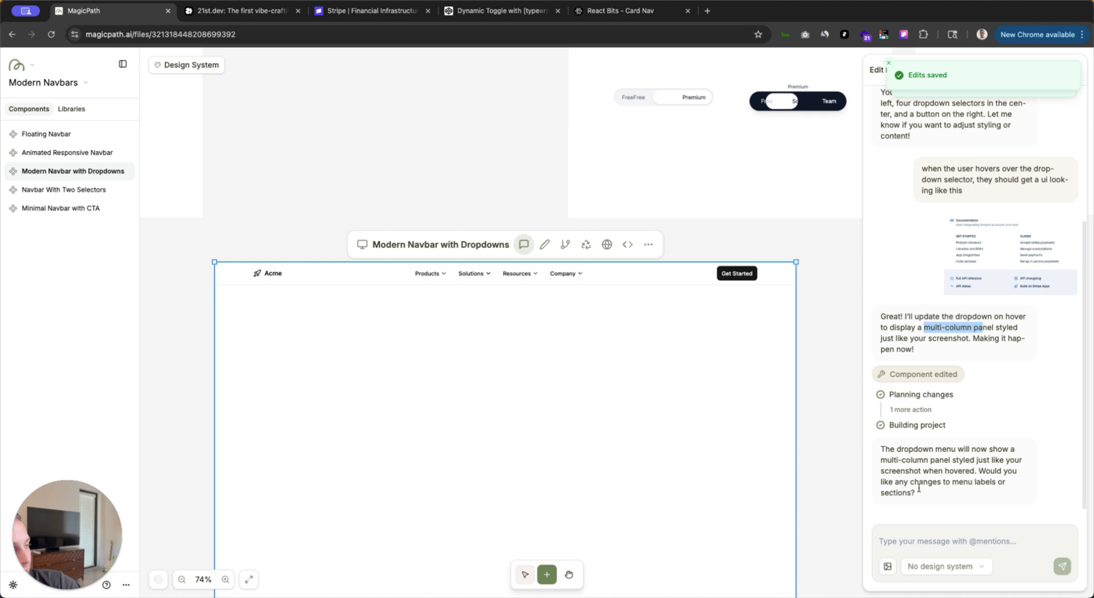
left_click(912, 537)
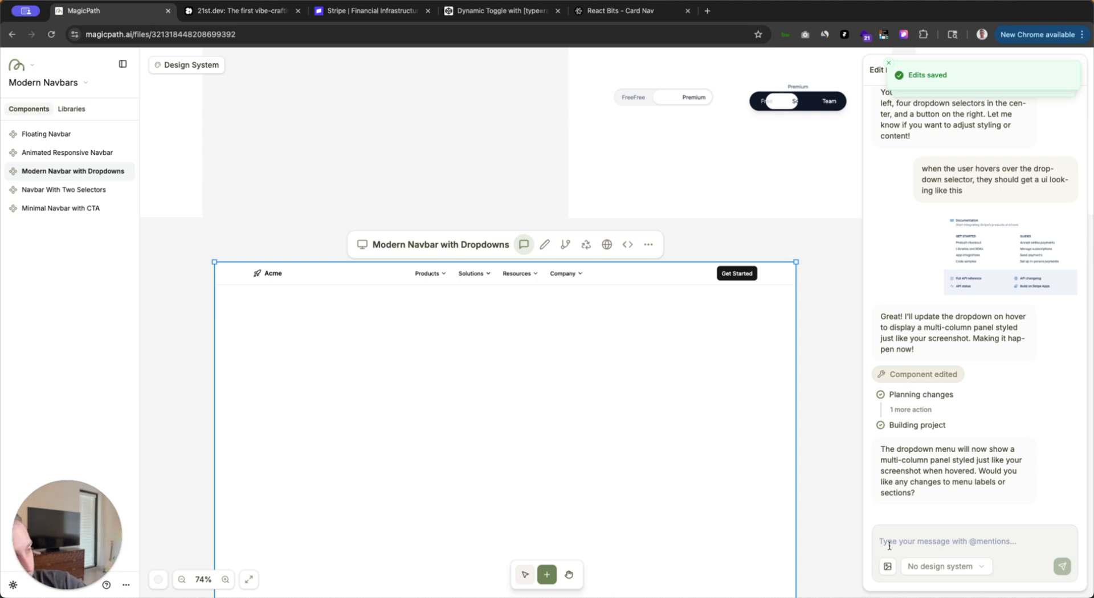
left_click(889, 541)
type("for")
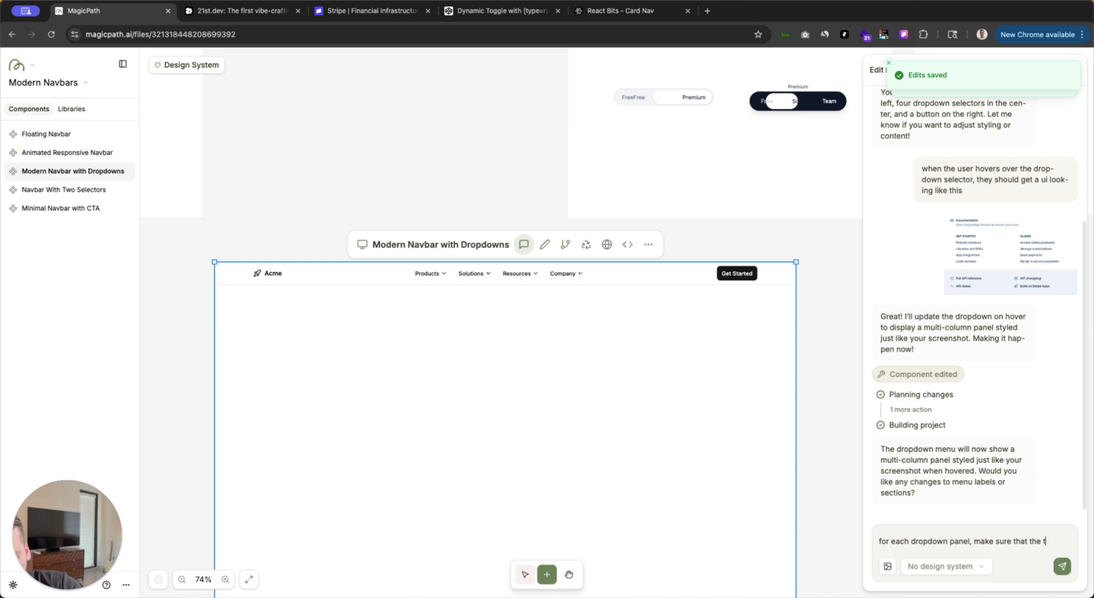
type("tches the actual context of the website")
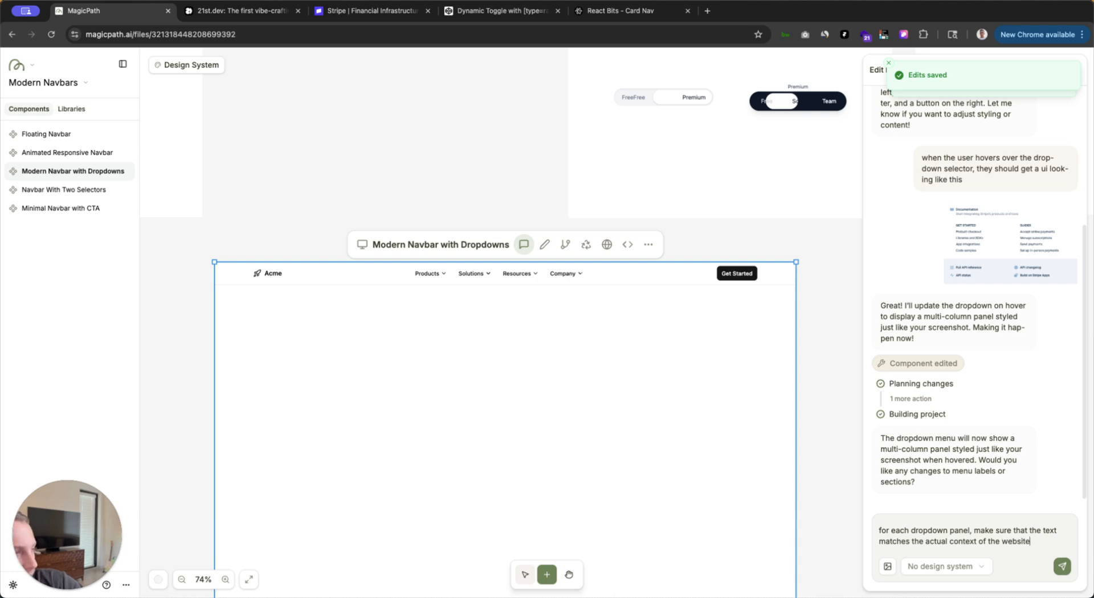
key("Return")
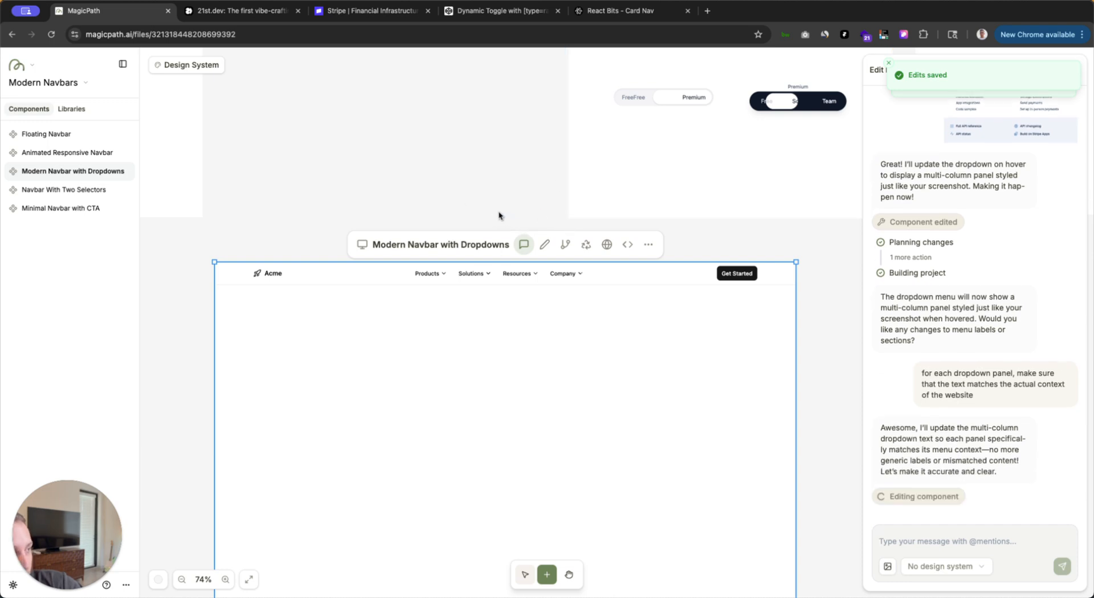
Step: Arrange the components in one row, with Modern Navbar with Dropdowns between Animated Responsive Navbar and Navbar With Two Selectors
scroll(464, 221, "down", 1)
scroll(465, 221, "down", 6)
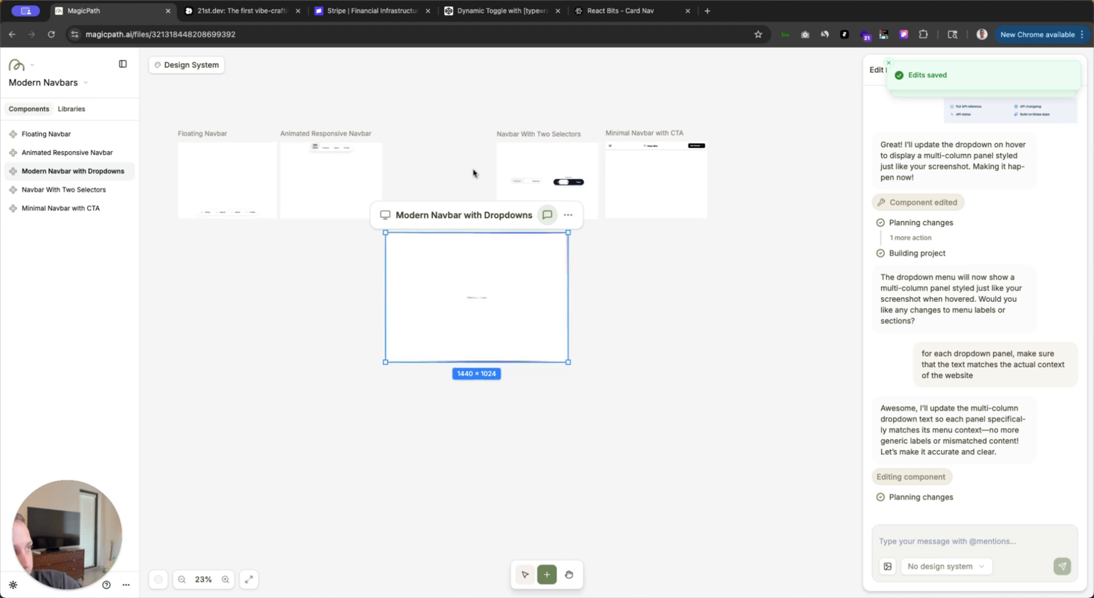
left_click_drag(596, 171, 683, 168)
left_click_drag(524, 178, 600, 175)
left_click_drag(415, 268, 415, 178)
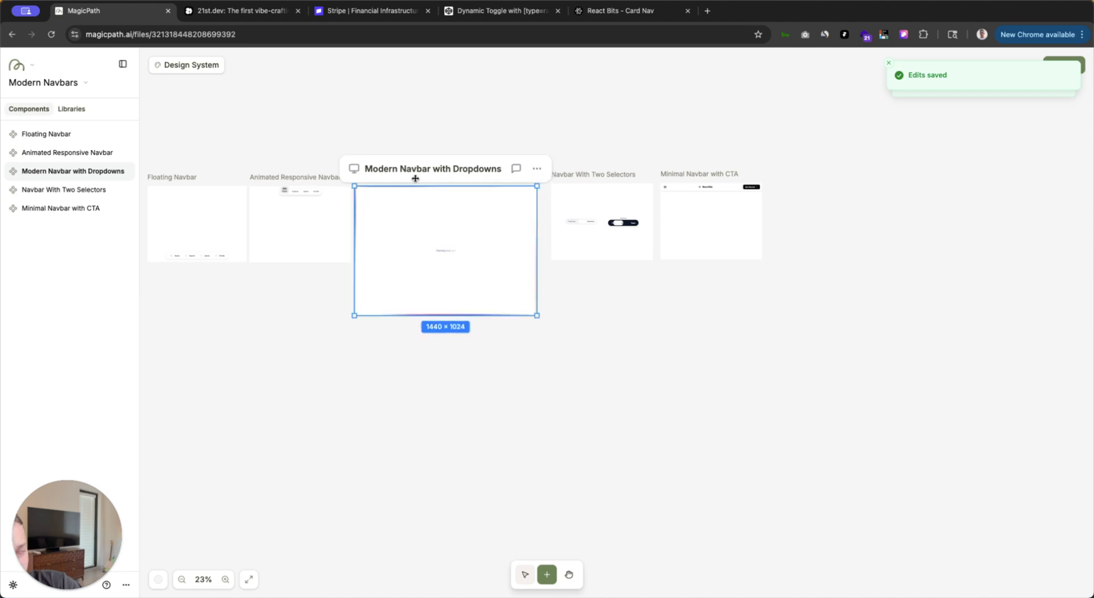
left_click_drag(574, 175, 565, 176)
left_click(659, 159)
left_click_drag(690, 174, 675, 176)
left_click(688, 141)
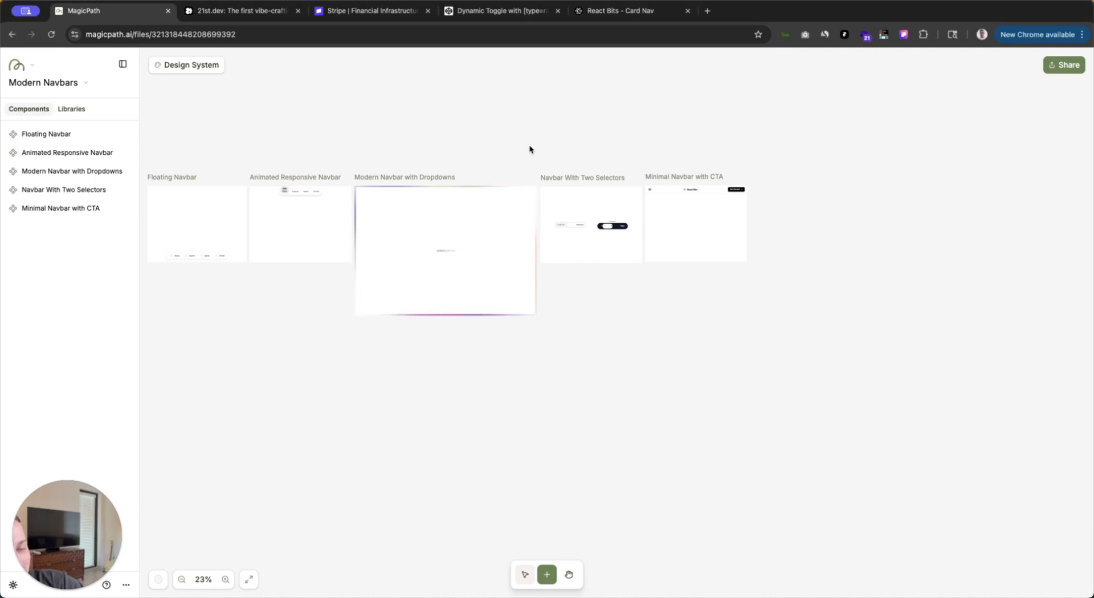
Step: Test switching between Free and Premium repeatedly in the light toggle of Navbar With Two Selectors
scroll(521, 157, "up", 5)
left_click(593, 170)
scroll(698, 149, "up", 5)
scroll(762, 206, "down", 2)
left_click(402, 251)
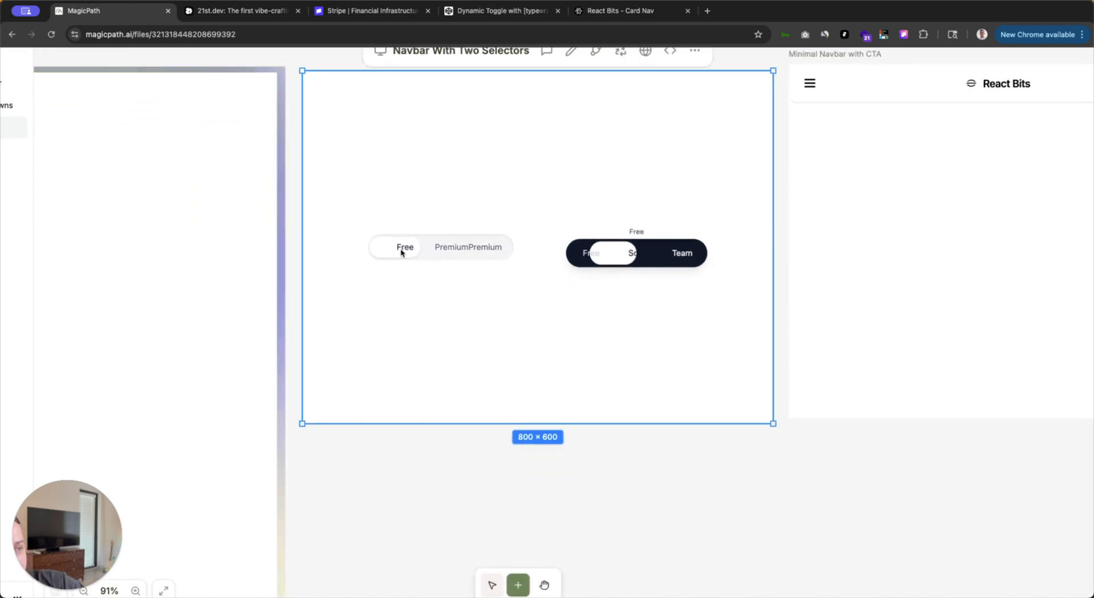
left_click(474, 249)
left_click(418, 251)
left_click(480, 249)
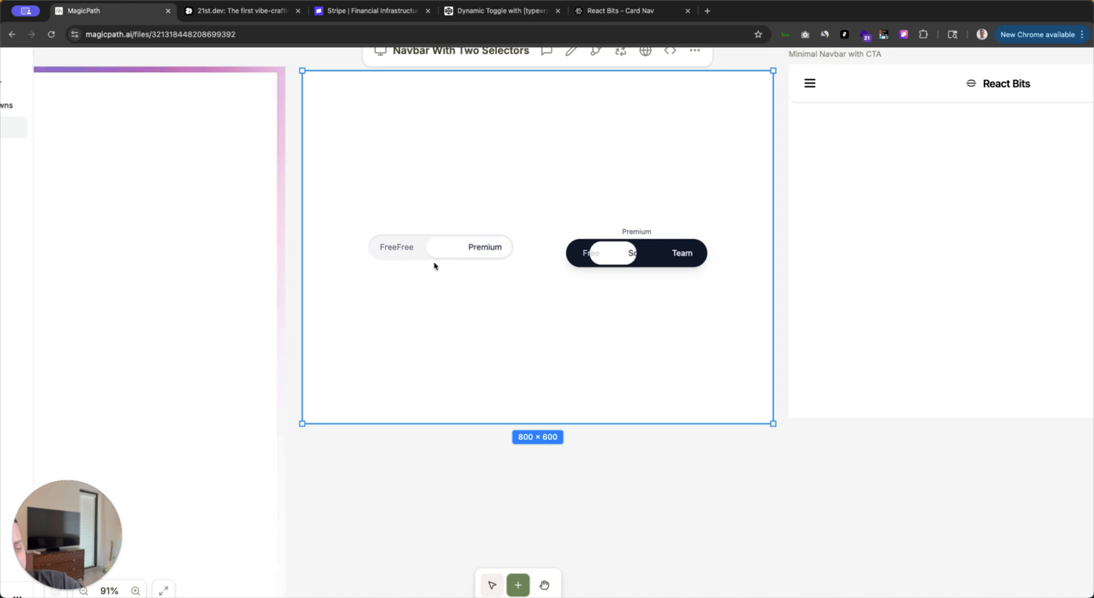
left_click(404, 256)
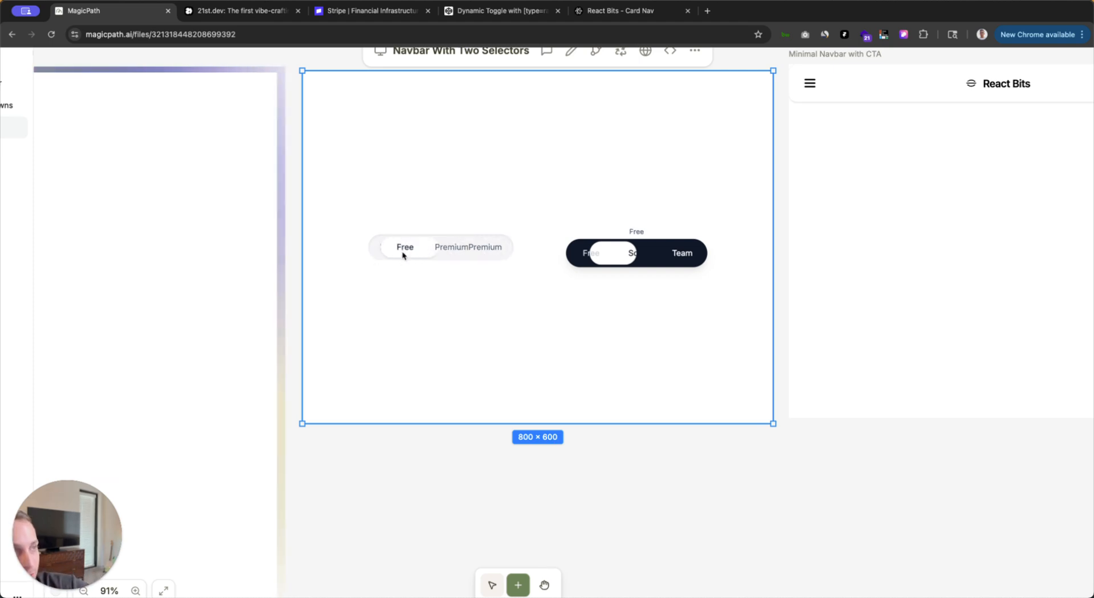
left_click(487, 248)
left_click(406, 249)
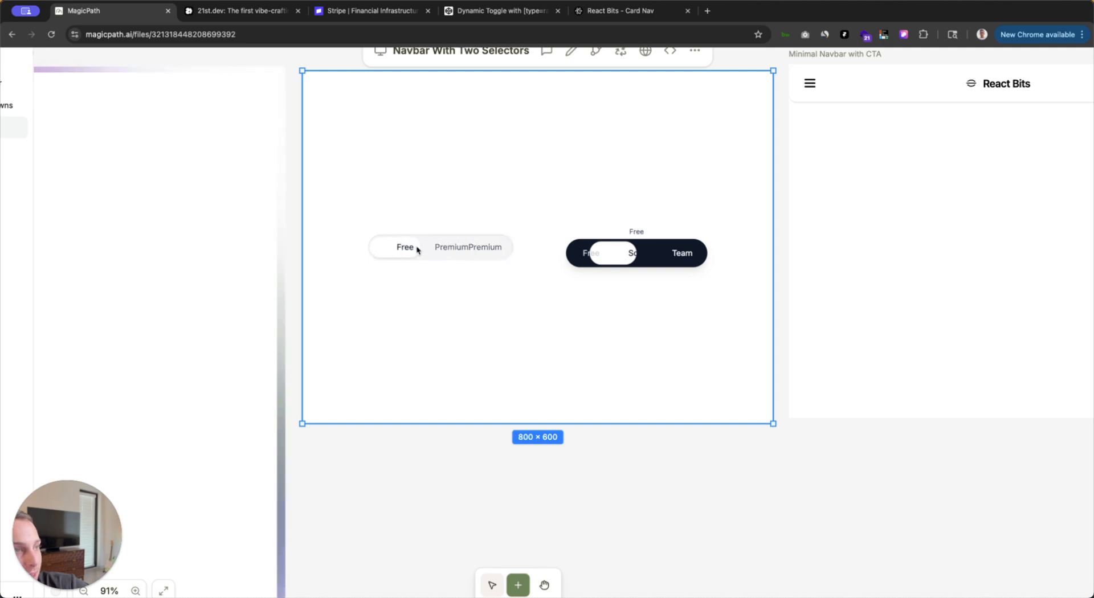
Step: Examine the overlapping labels of the light toggle up close and try the options of the dark selector
scroll(416, 195, "up", 5)
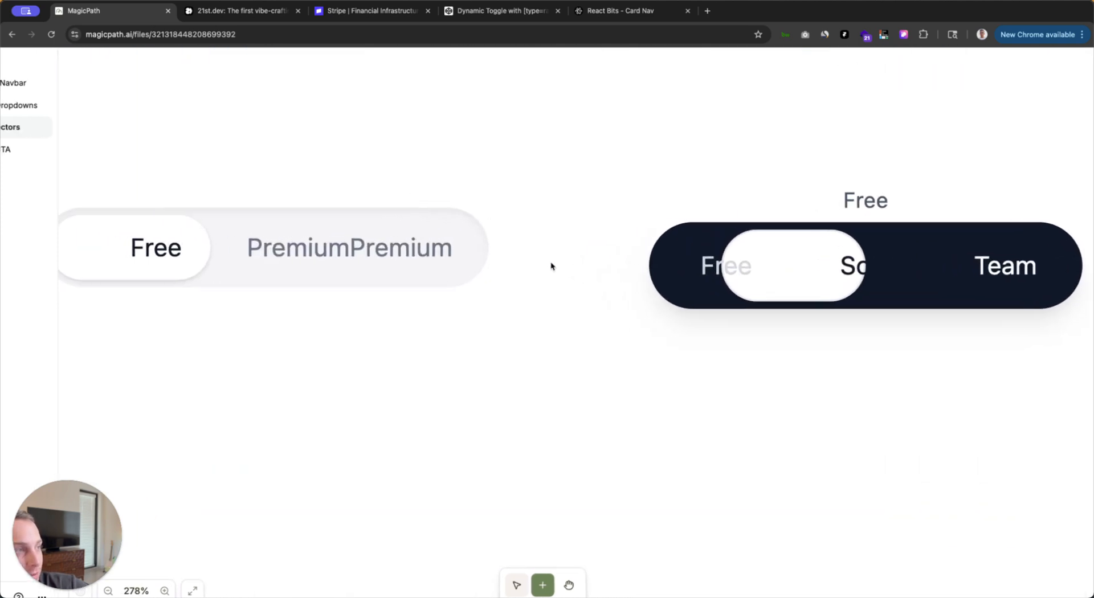
left_click(295, 262)
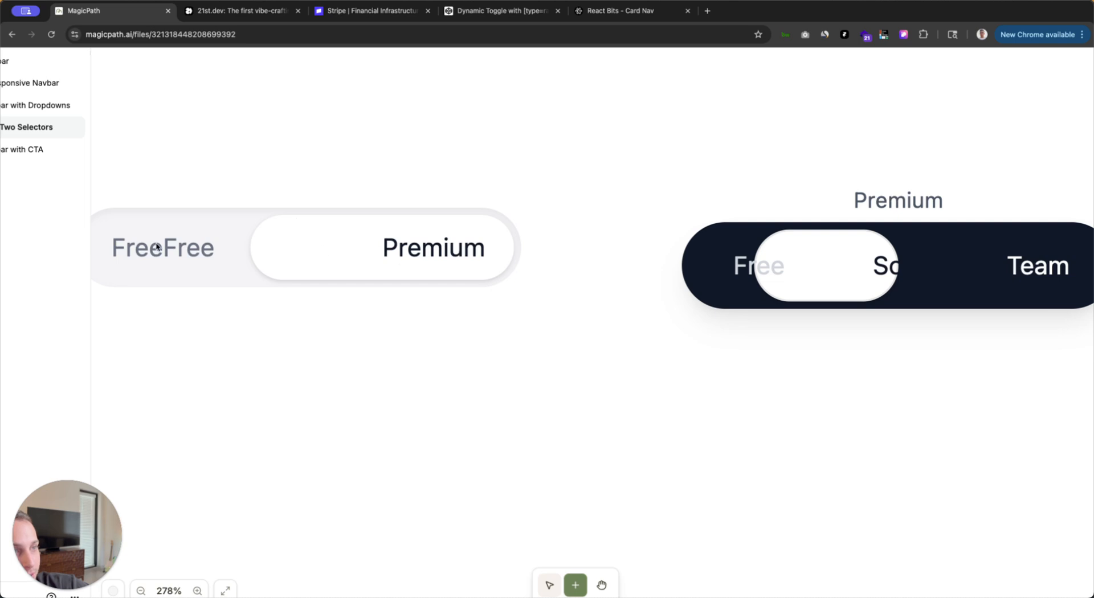
left_click(160, 248)
left_click(288, 253)
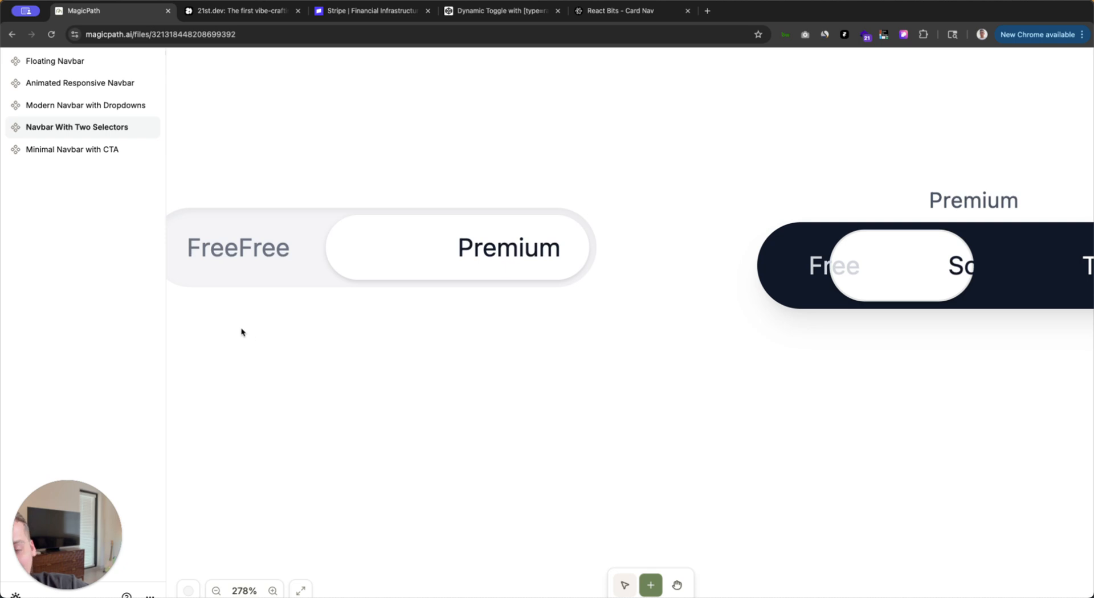
key("shift+2")
left_click(362, 283)
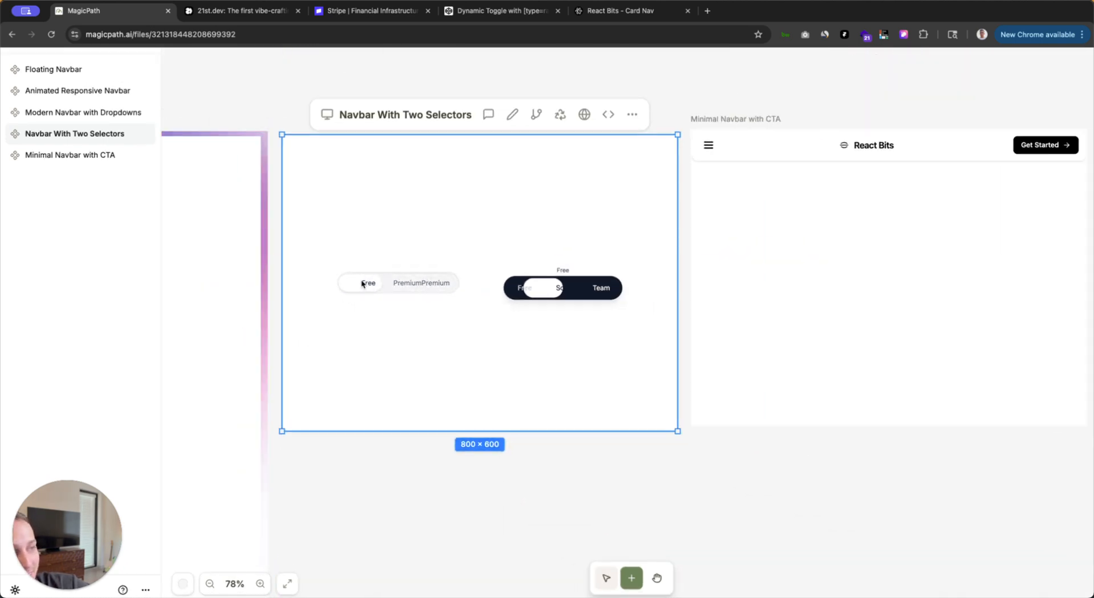
left_click(576, 288)
left_click(539, 290)
left_click(272, 246)
double_click(273, 246)
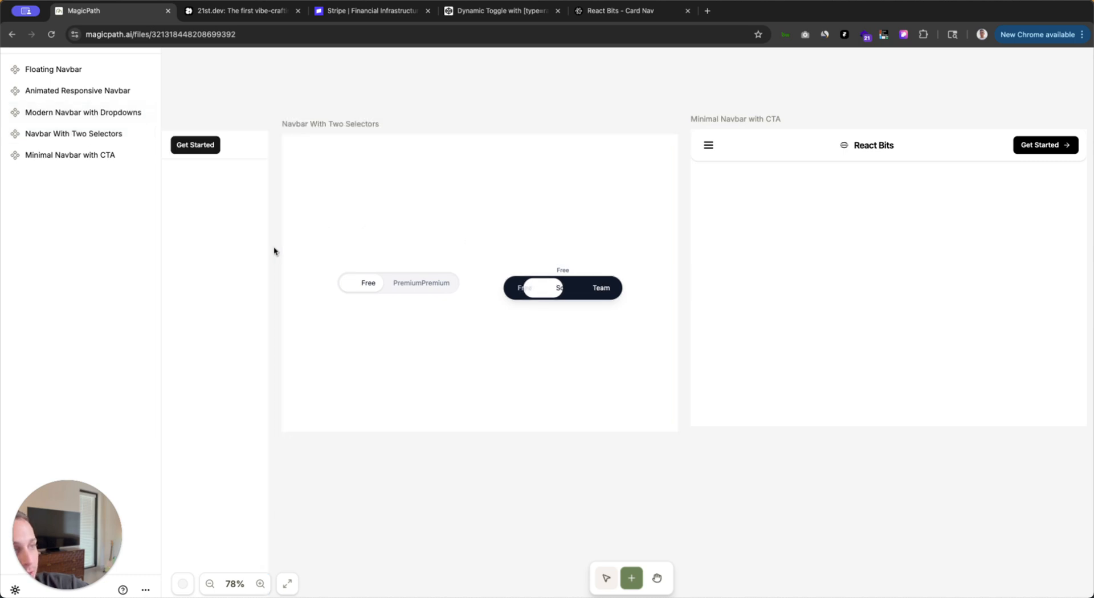
scroll(332, 222, "down", 3)
left_click(347, 105)
left_click(282, 194)
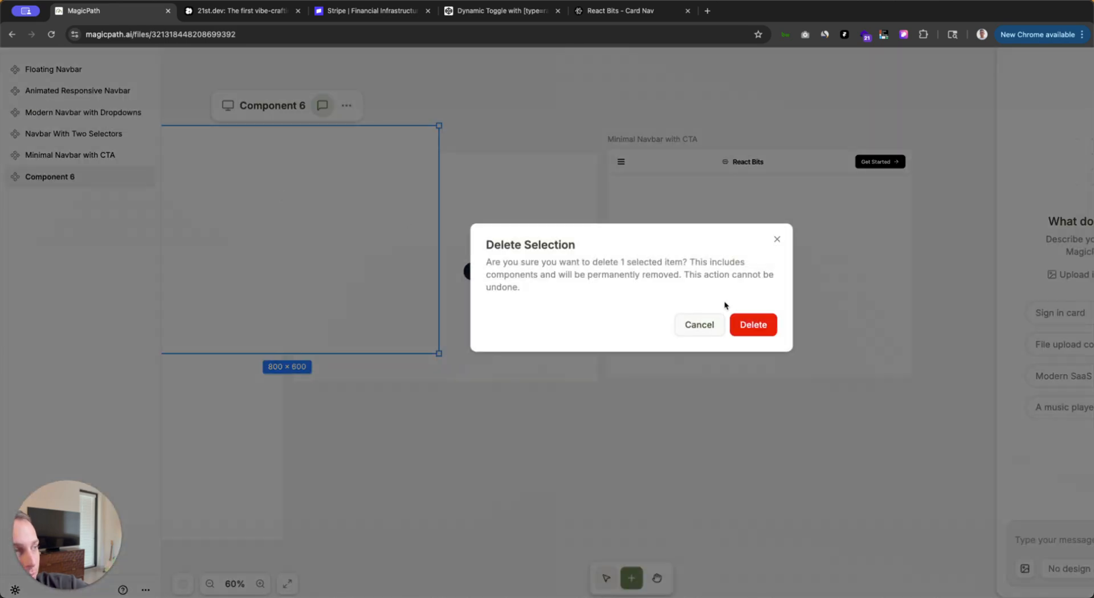
left_click(748, 322)
Step: Switch to the CodePen Dynamic Toggle, try its Free and Premium options, and capture a screenshot of the toggle
left_click(500, 184)
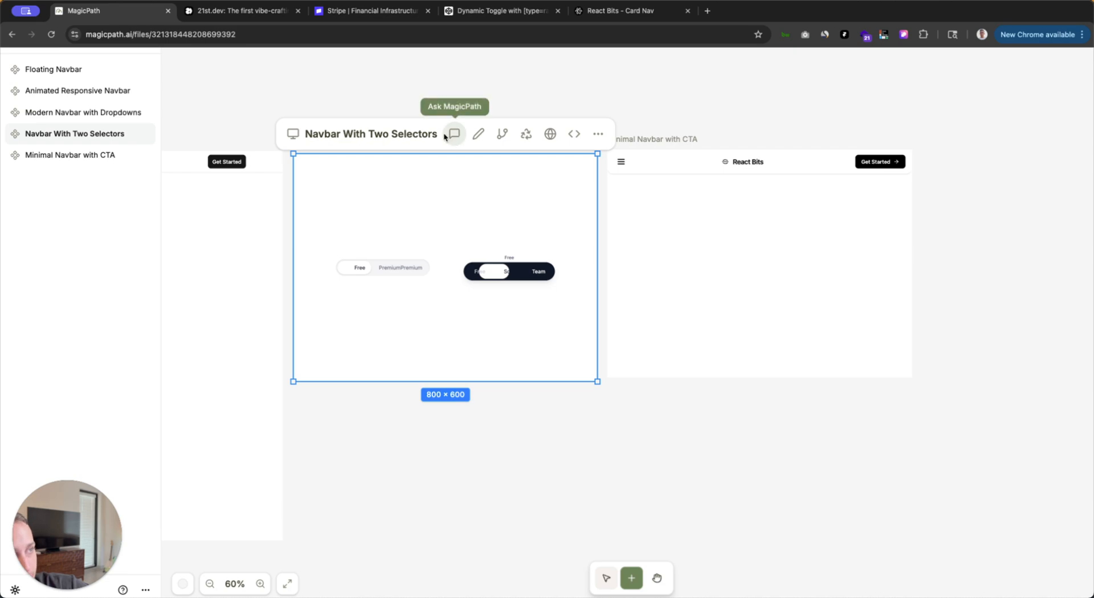
left_click(485, 24)
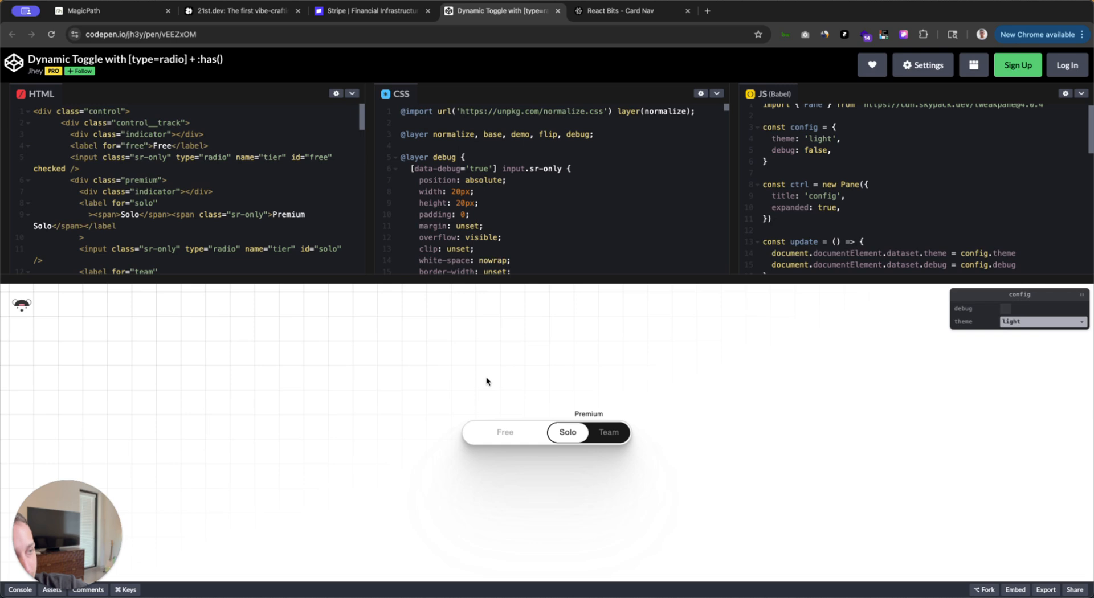
left_click(492, 432)
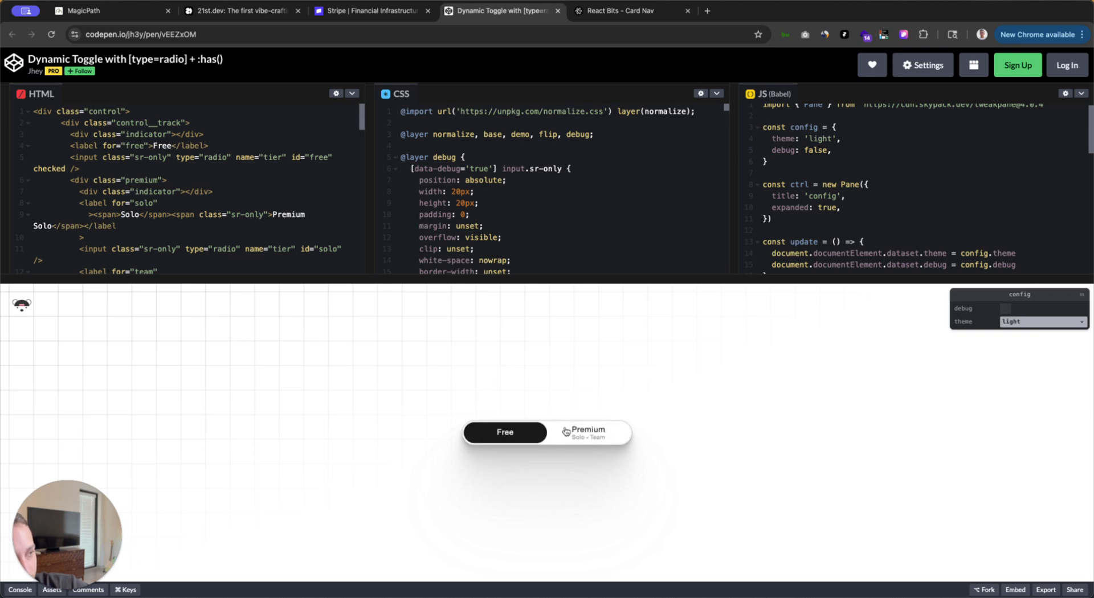
left_click(598, 428)
left_click(495, 436)
left_click(573, 436)
key("super+shift+4")
left_click_drag(458, 414, 637, 451)
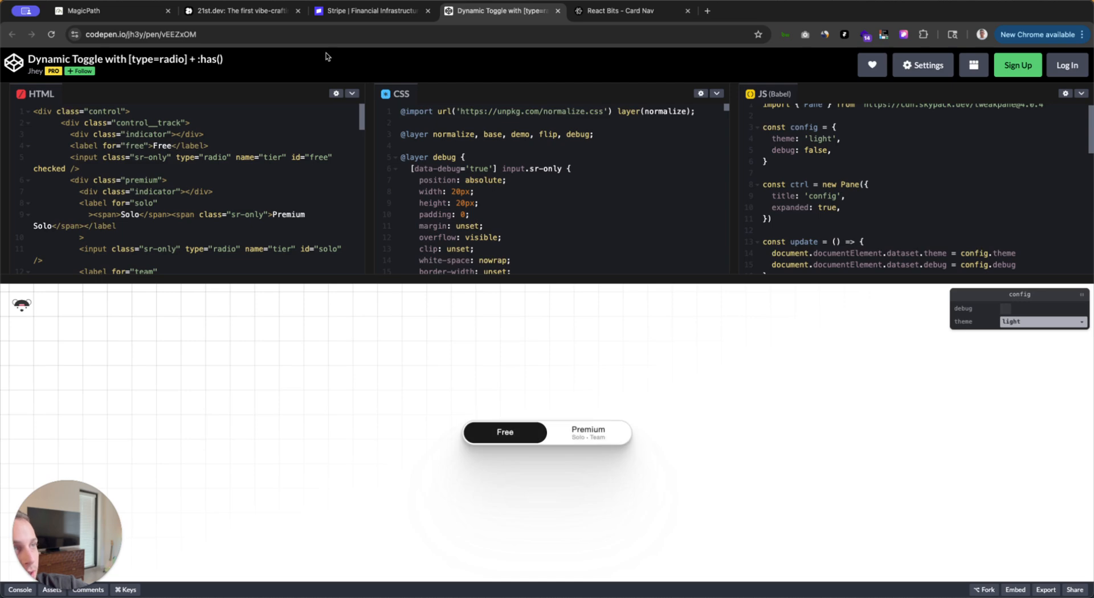
Step: Return to MagicPath, add a new component below Navbar With Two Selectors and attach the toggle screenshot to its prompt
left_click(86, 11)
scroll(493, 401, "down", 5)
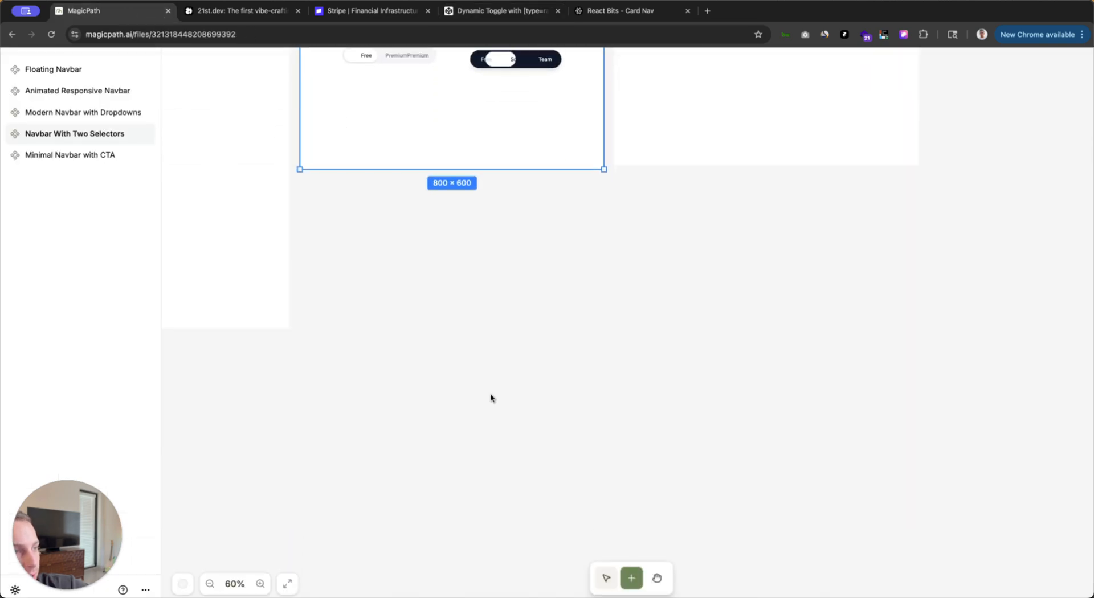
left_click(490, 392)
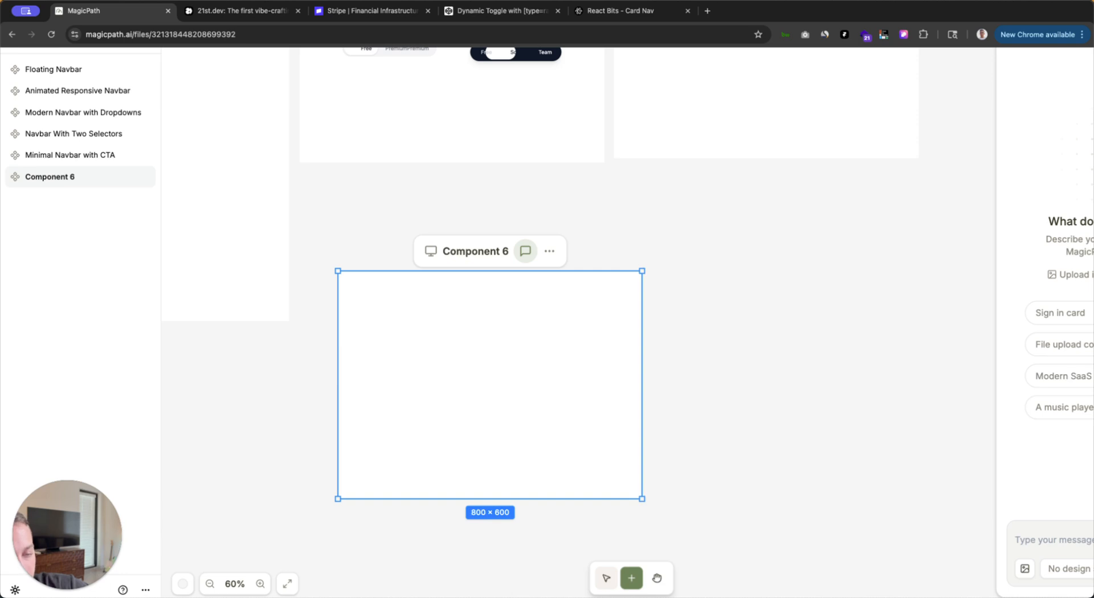
left_click_drag(549, 472, 1020, 550)
scroll(608, 462, "down", 5)
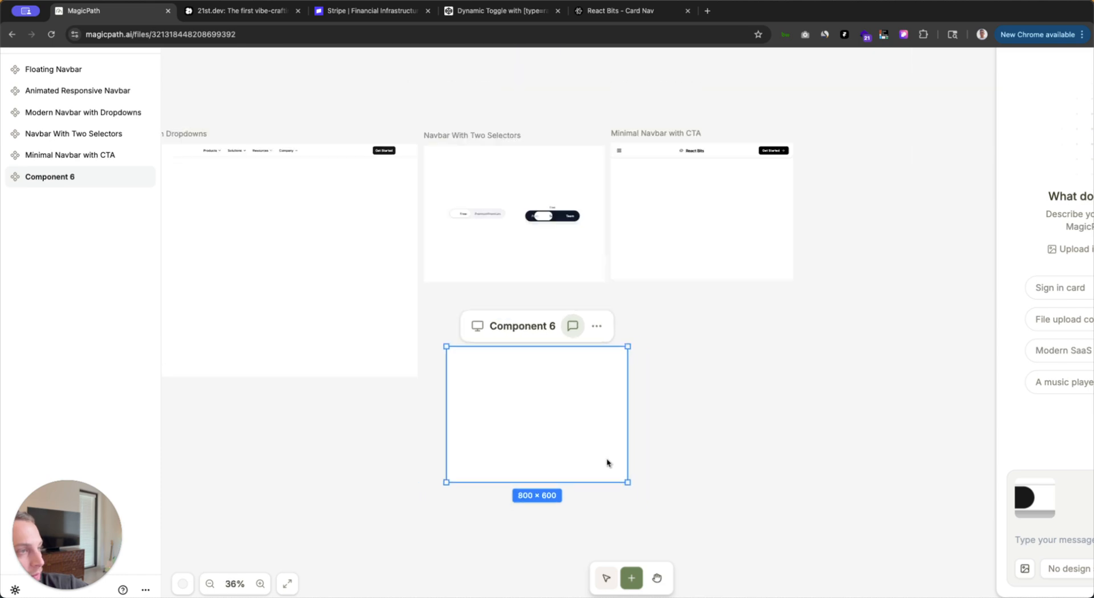
scroll(1053, 407, "down", 3)
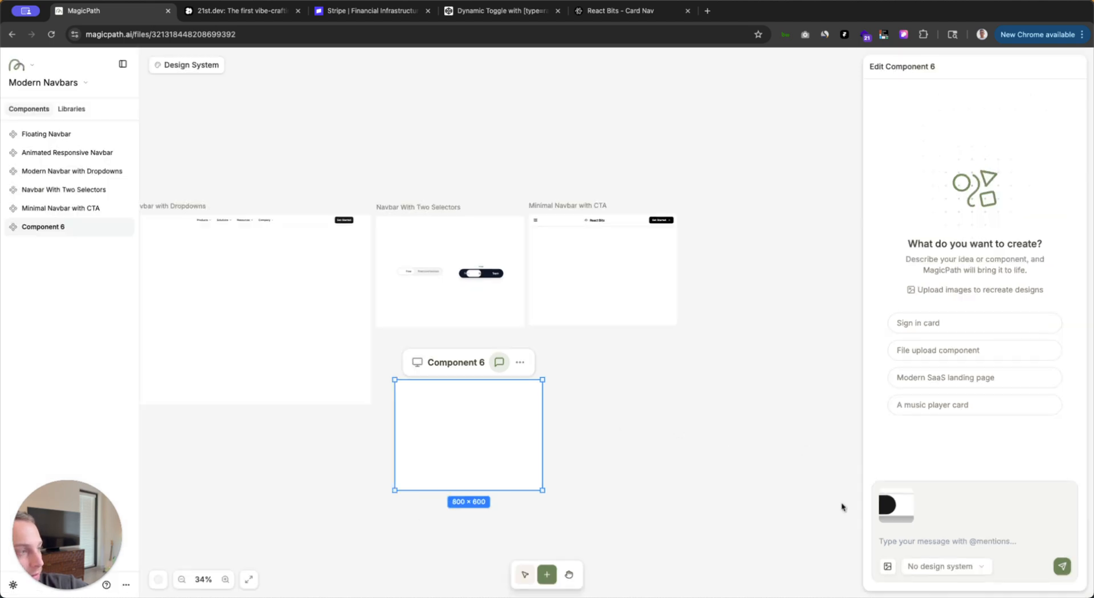
Step: Submit the prompt "lets build this toggle" with the attached toggle screenshot for Component 6
type("lets build this")
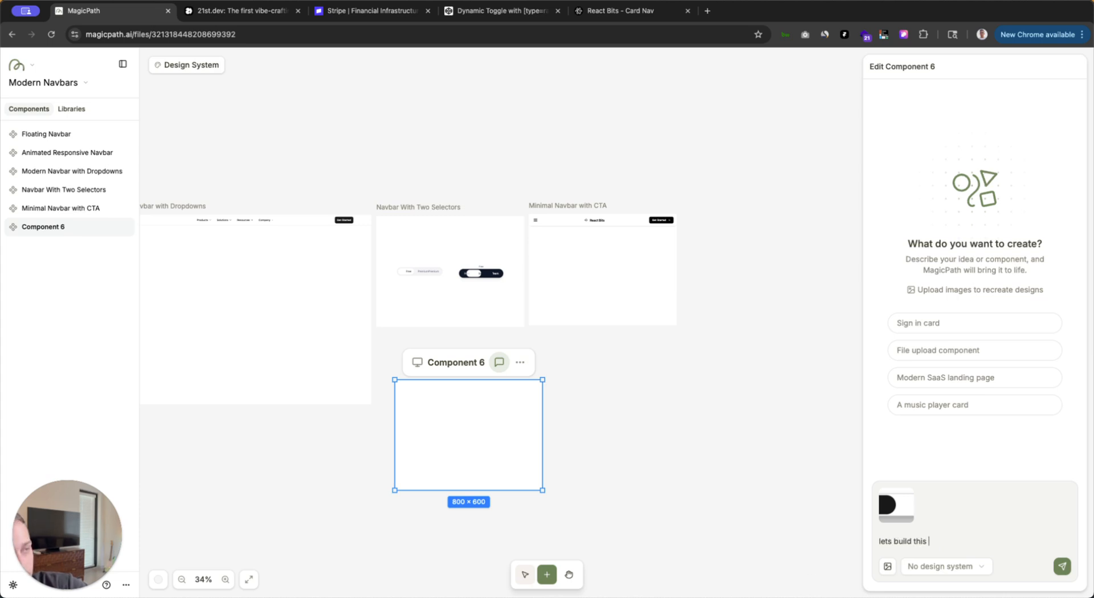
left_click(251, 10)
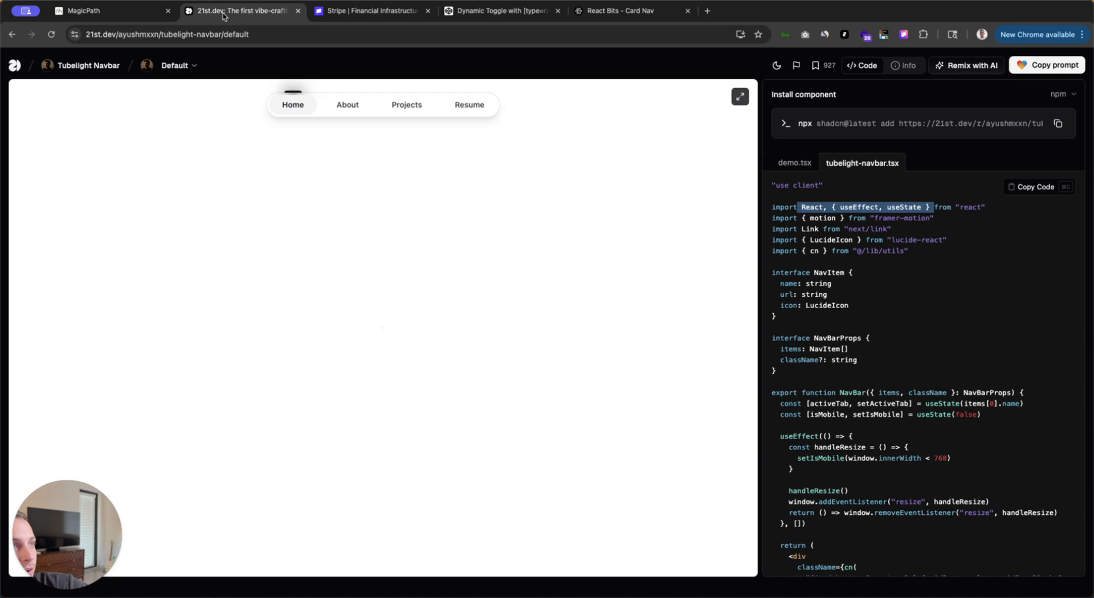
left_click(496, 11)
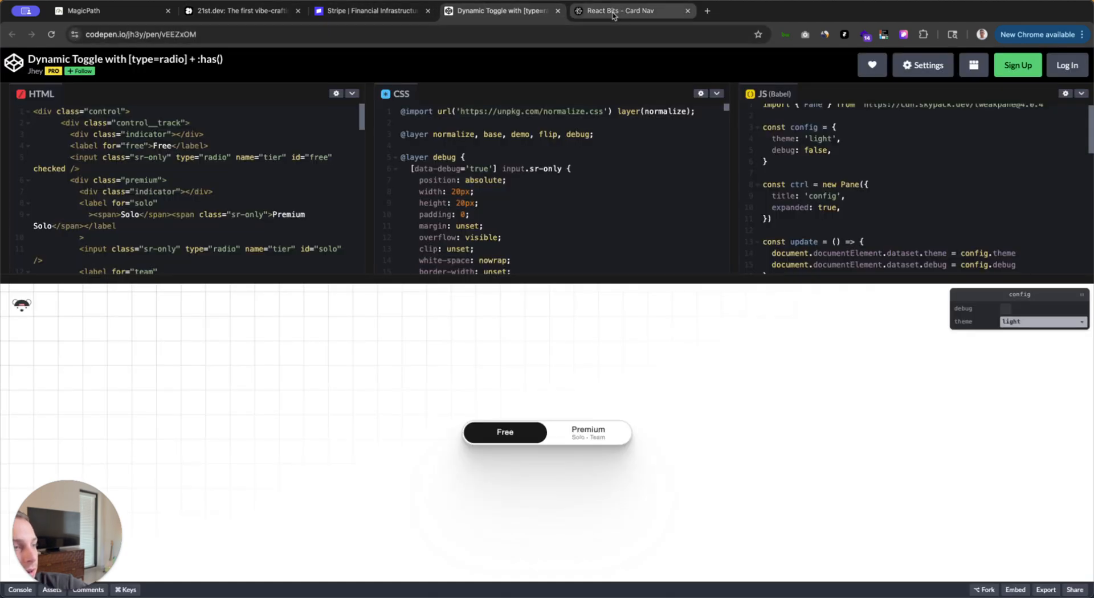
left_click(99, 17)
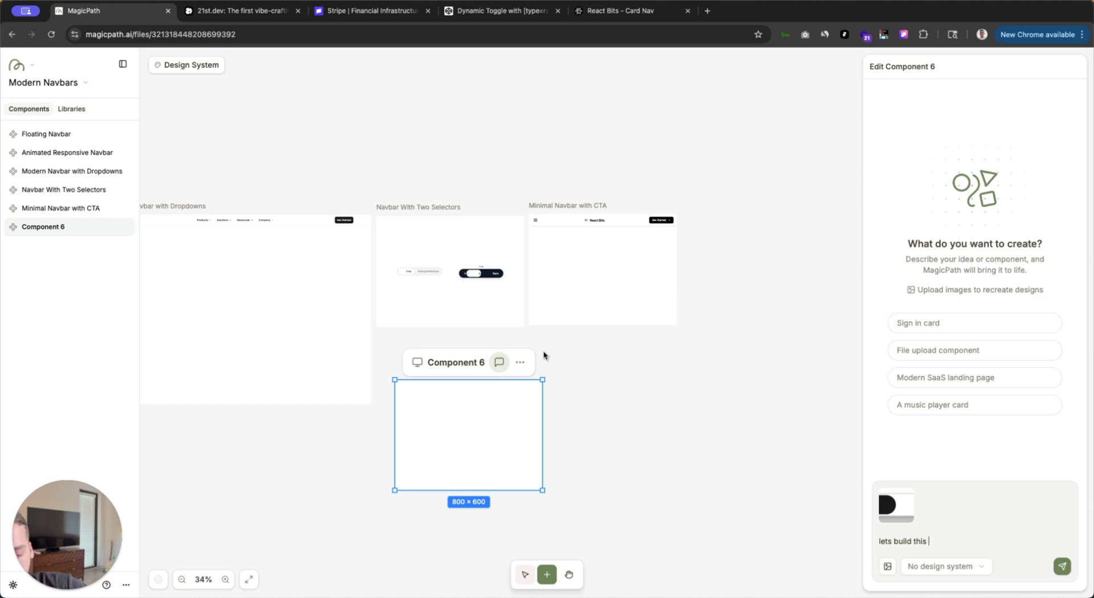
key("Return")
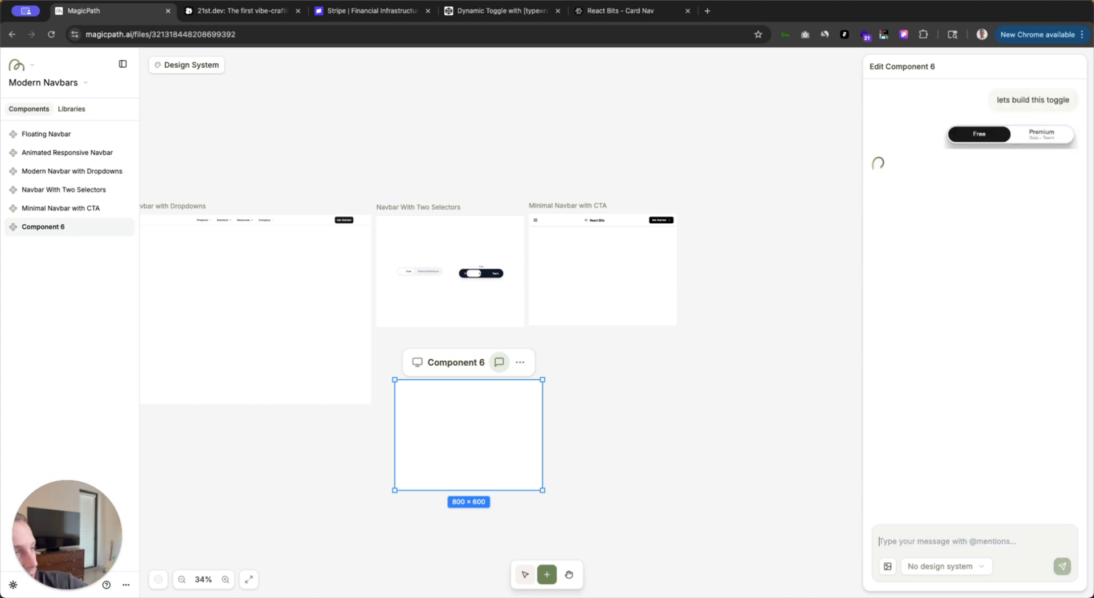
Step: Move Component 6 directly beneath Navbar With Two Selectors, add an empty component below it, and reselect Component 6
left_click_drag(454, 369, 435, 318)
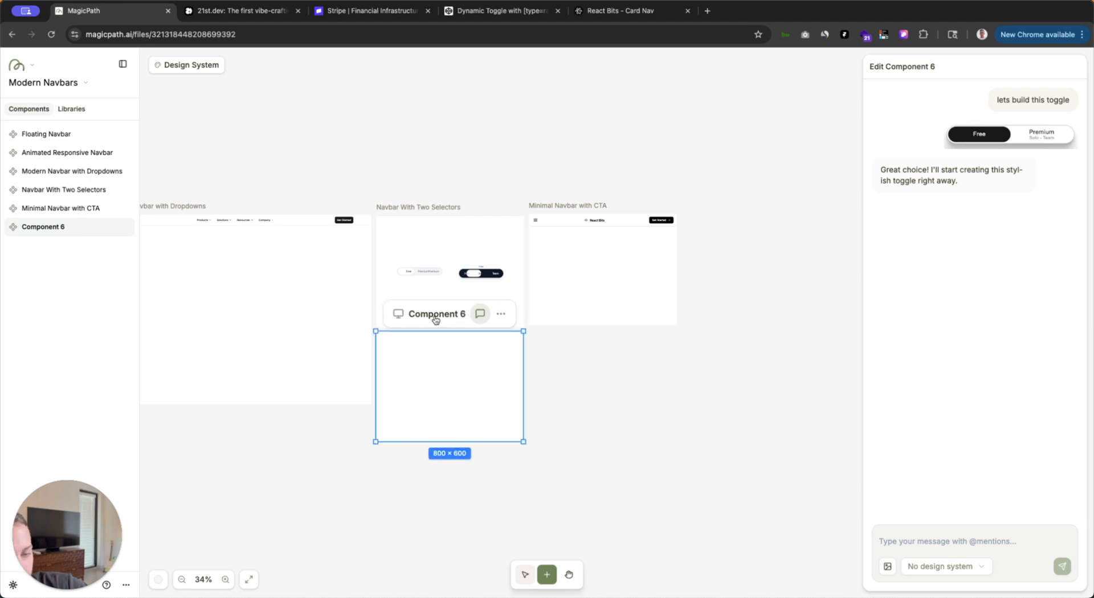
left_click(378, 547)
left_click(405, 494)
left_click_drag(394, 417, 436, 432)
left_click(593, 397)
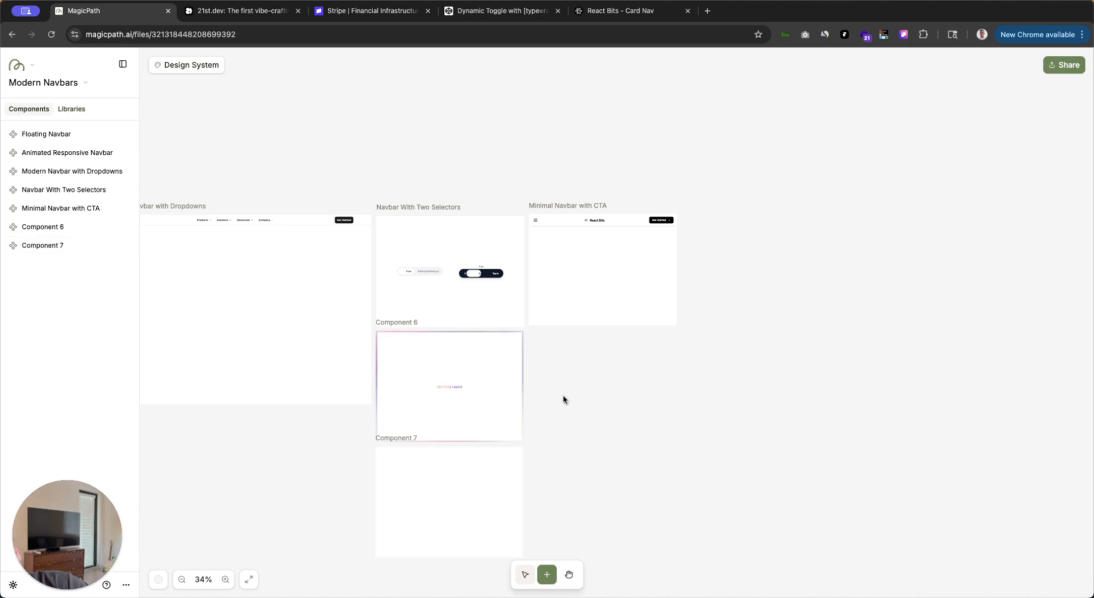
left_click(472, 375)
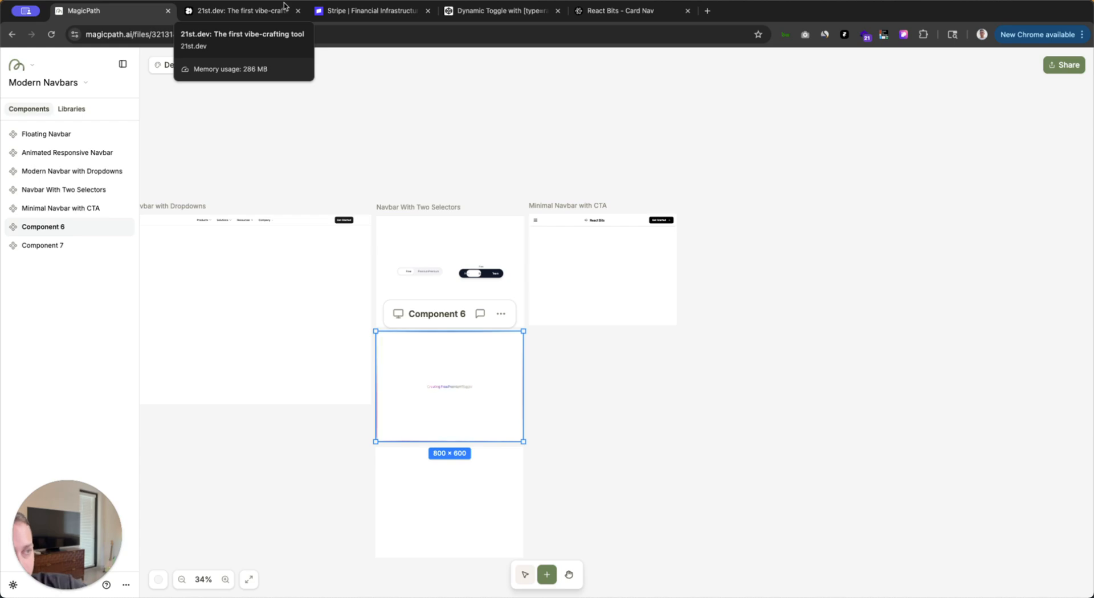
Step: Close the 21st.dev and Stripe pages and bring up the CodePen Dynamic Toggle
left_click(285, 8)
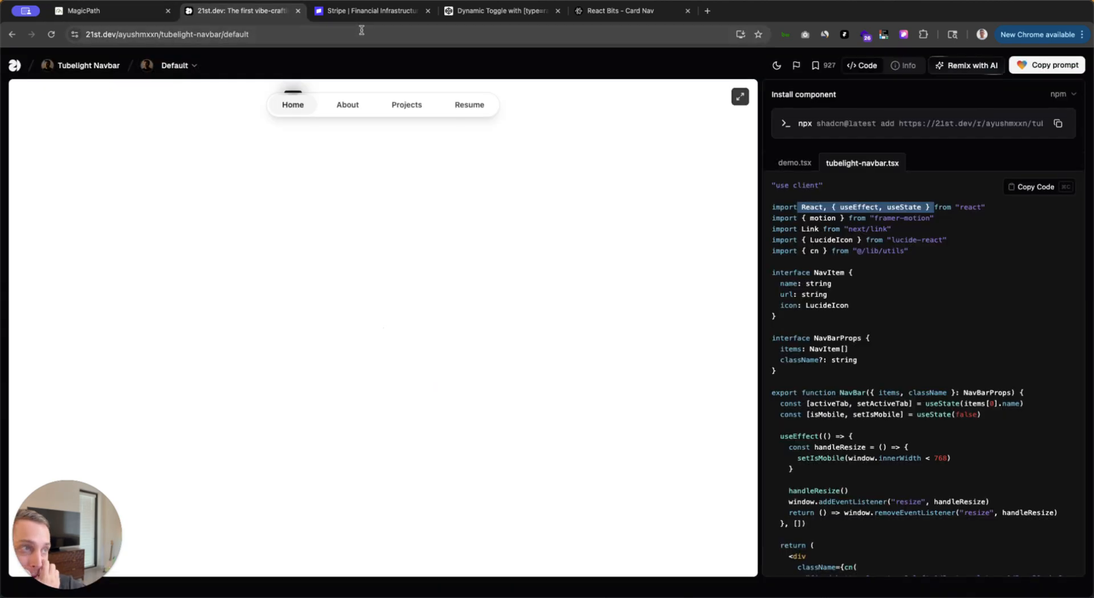
left_click(359, 11)
left_click(298, 10)
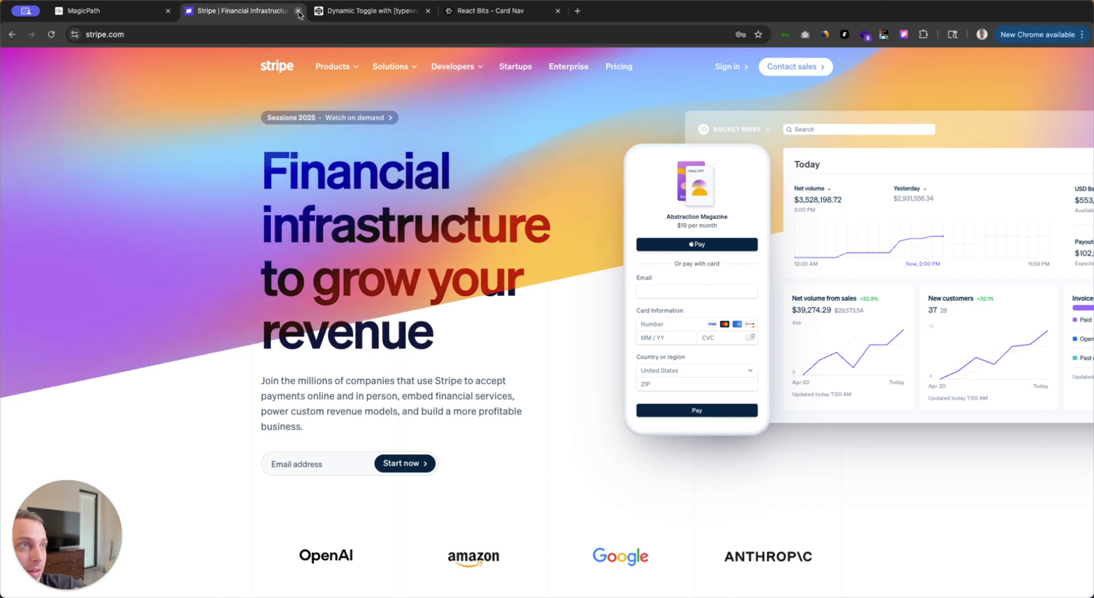
left_click(298, 11)
Step: Skim the toggle's CSS from its opening lines and try the Premium and Free options in the preview
scroll(512, 133, "down", 1)
scroll(256, 178, "down", 15)
scroll(256, 178, "up", 15)
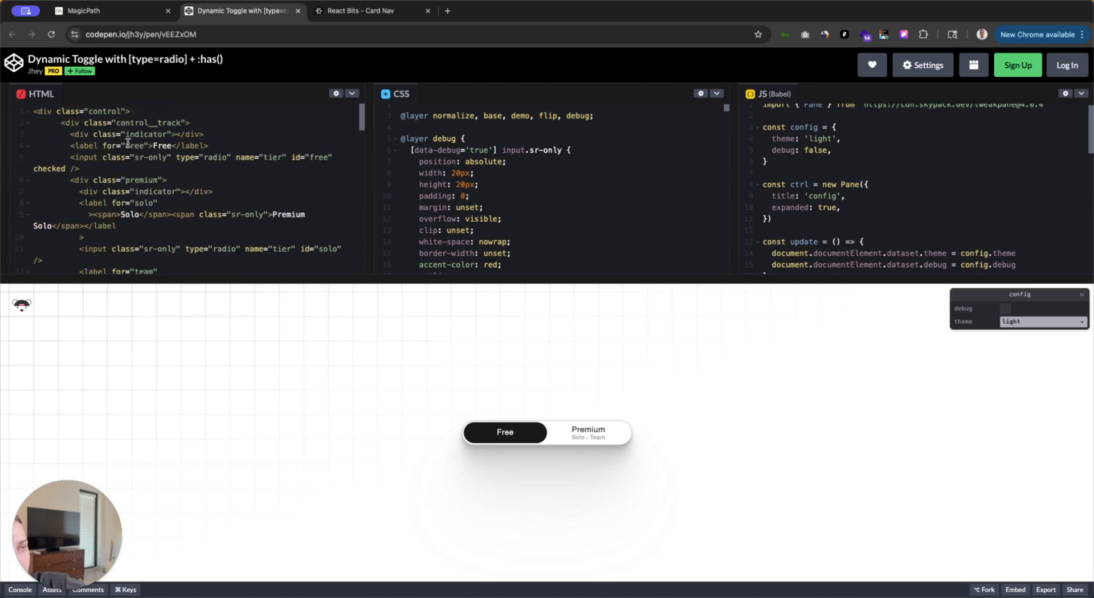
scroll(456, 204, "down", 5)
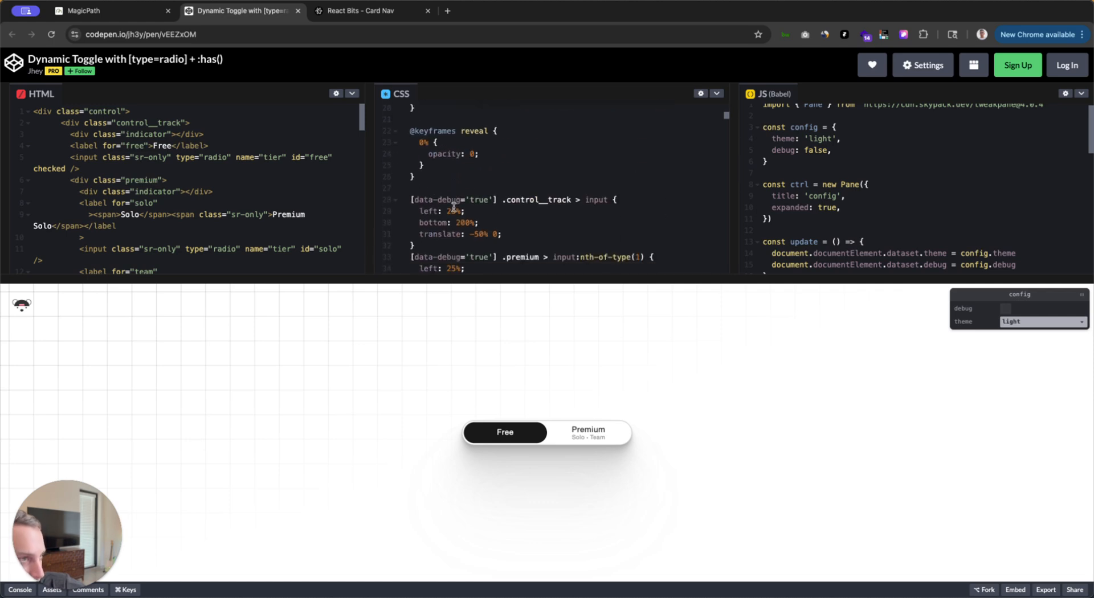
scroll(454, 207, "up", 5)
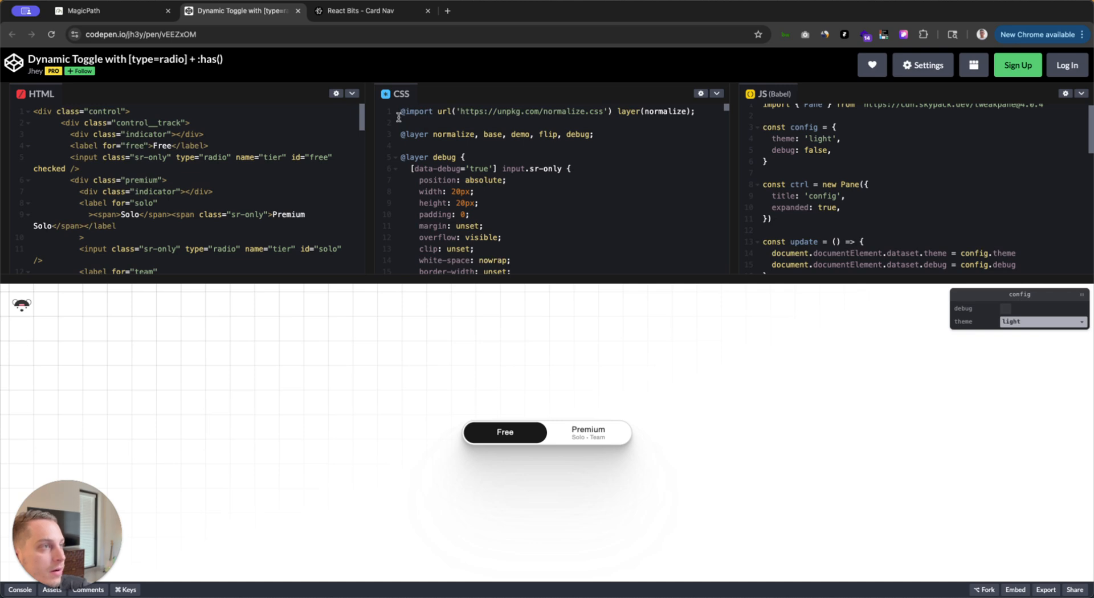
left_click_drag(399, 114, 455, 237)
left_click(592, 437)
left_click(525, 436)
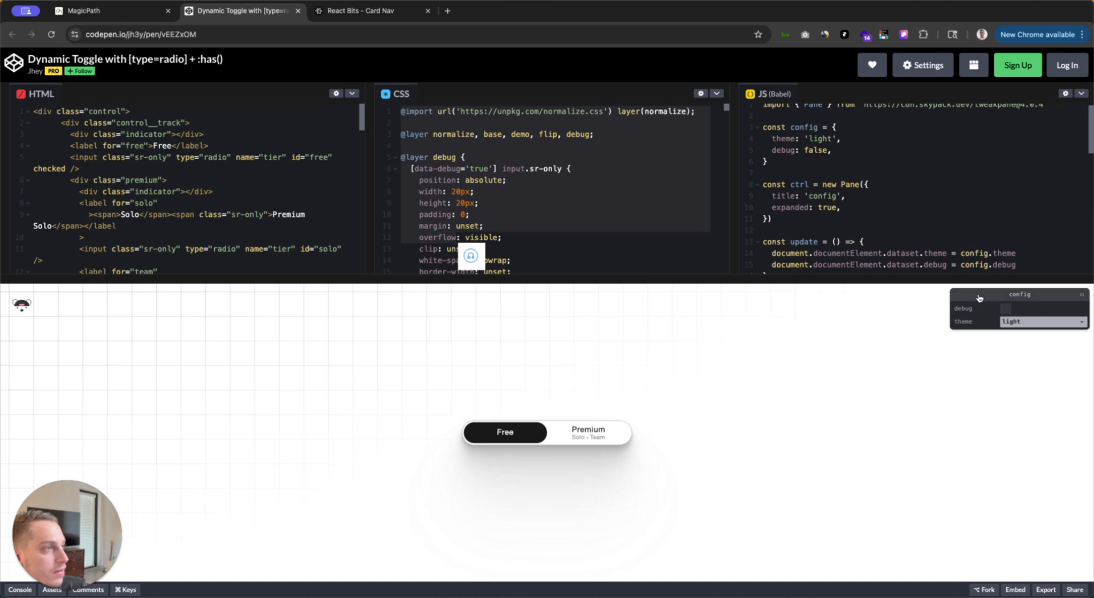
Step: Examine the root variables and linear easing definition in the flip layer of the toggle's CSS
scroll(466, 223, "down", 5)
scroll(466, 223, "down", 2)
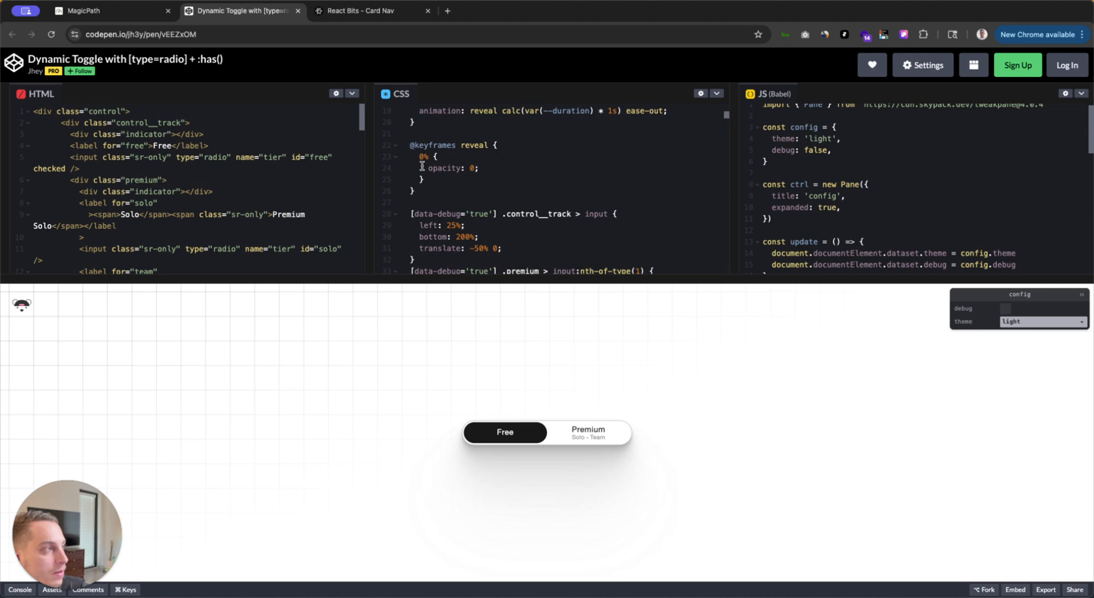
scroll(422, 166, "down", 5)
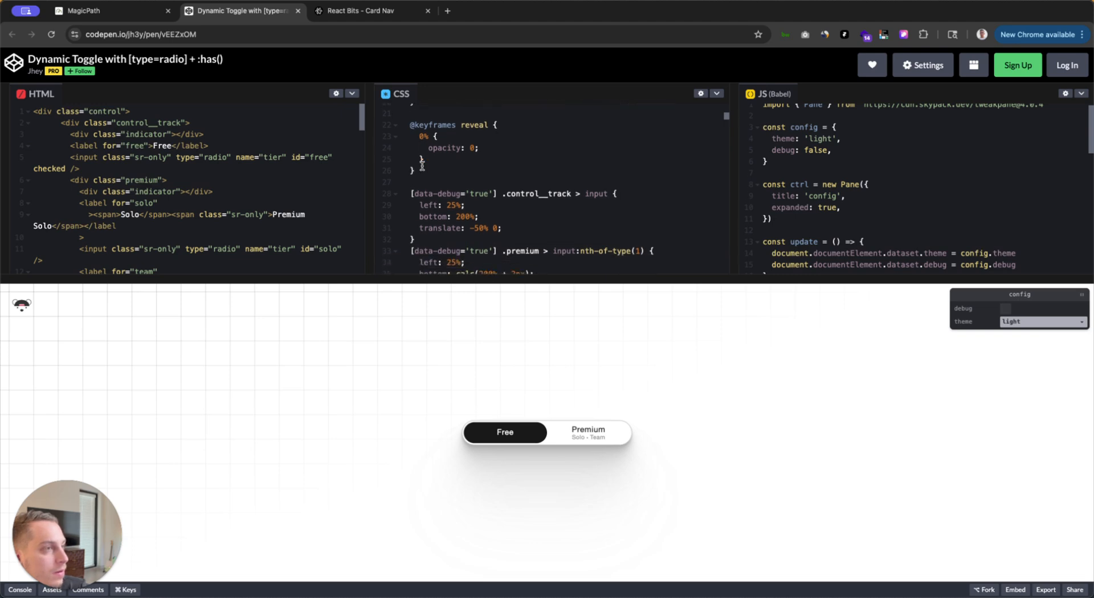
scroll(422, 165, "down", 3)
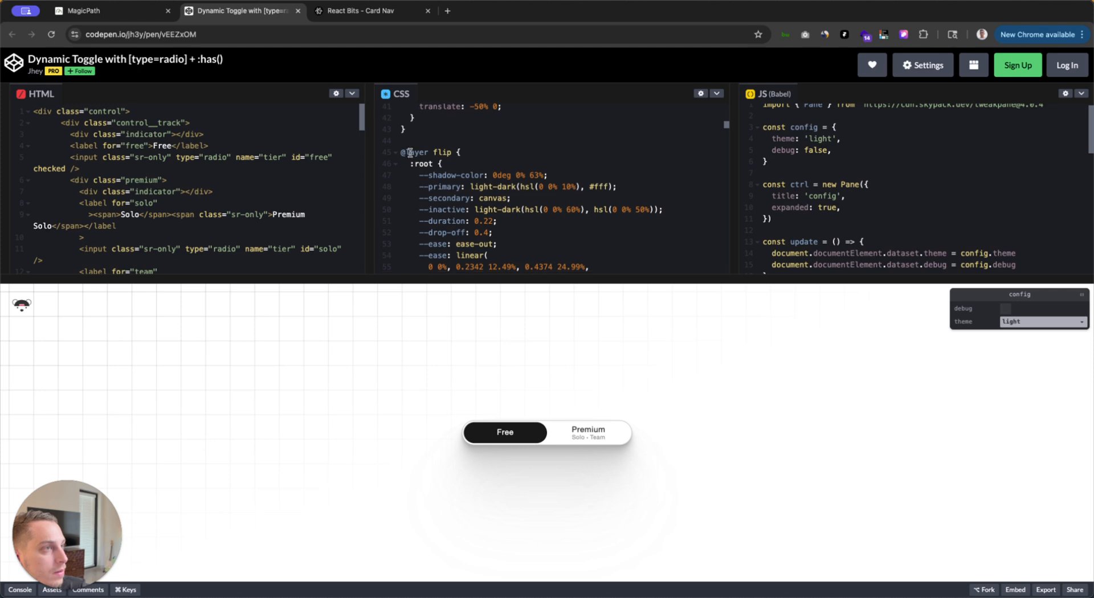
left_click_drag(405, 152, 504, 241)
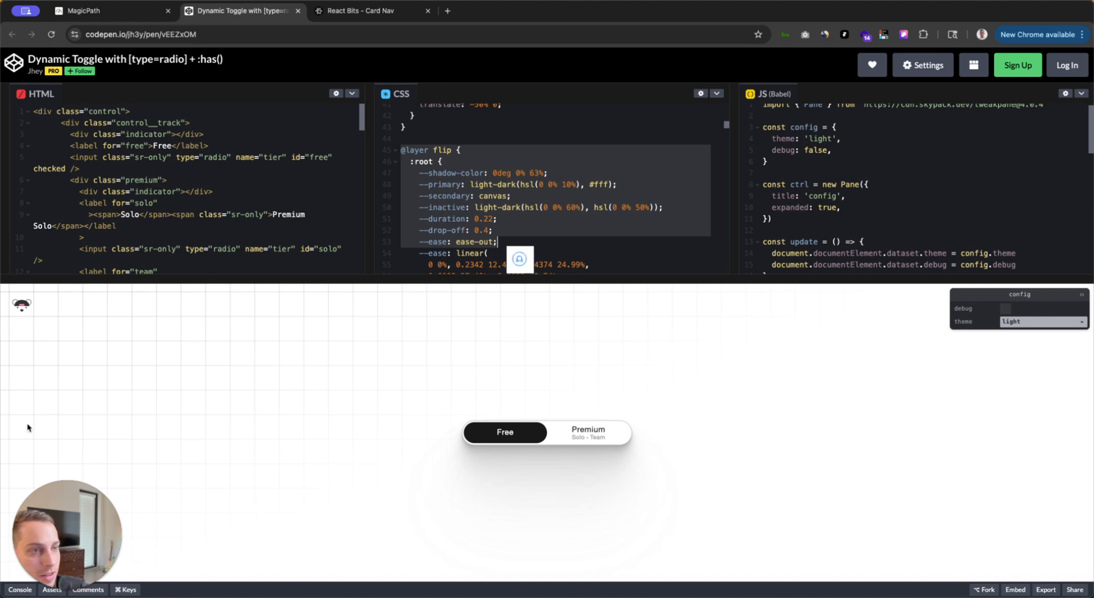
scroll(461, 234, "down", 5)
scroll(461, 234, "up", 5)
left_click(461, 233)
scroll(480, 249, "down", 1)
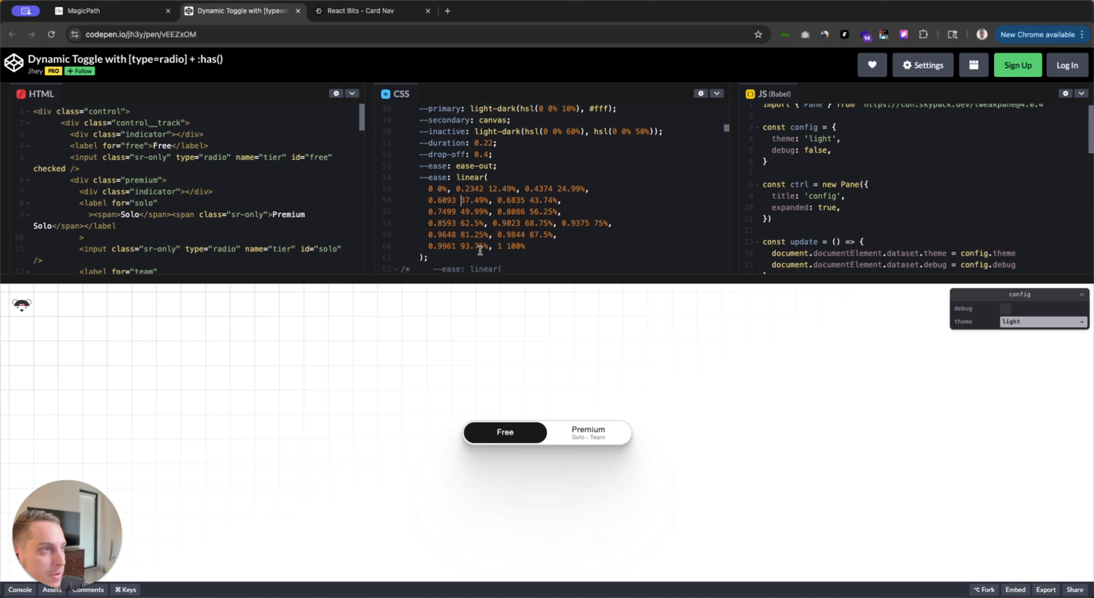
scroll(480, 250, "up", 1)
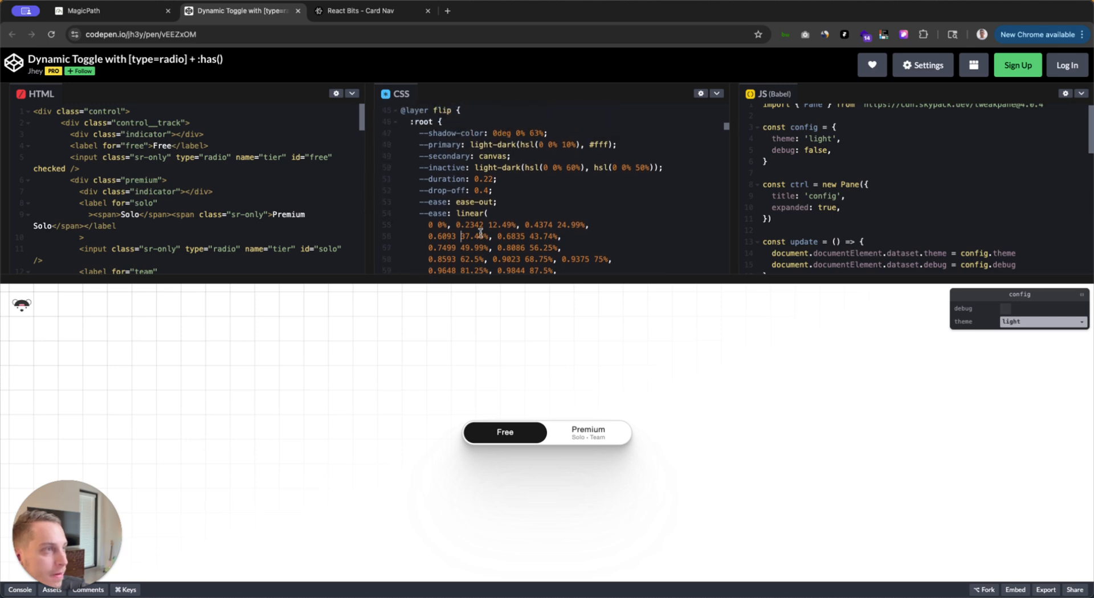
scroll(480, 233, "up", 1)
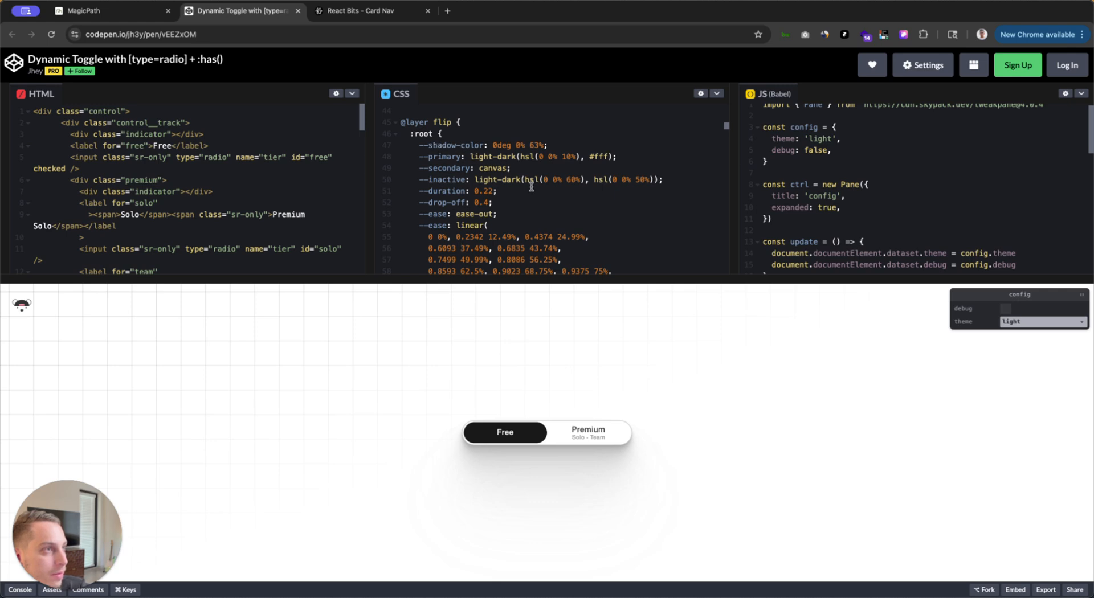
Step: Try to delete the flip-layer variables from --primary through --ease: ease-out, and undo the deletion
left_click_drag(522, 215, 448, 157)
key("BackSpace")
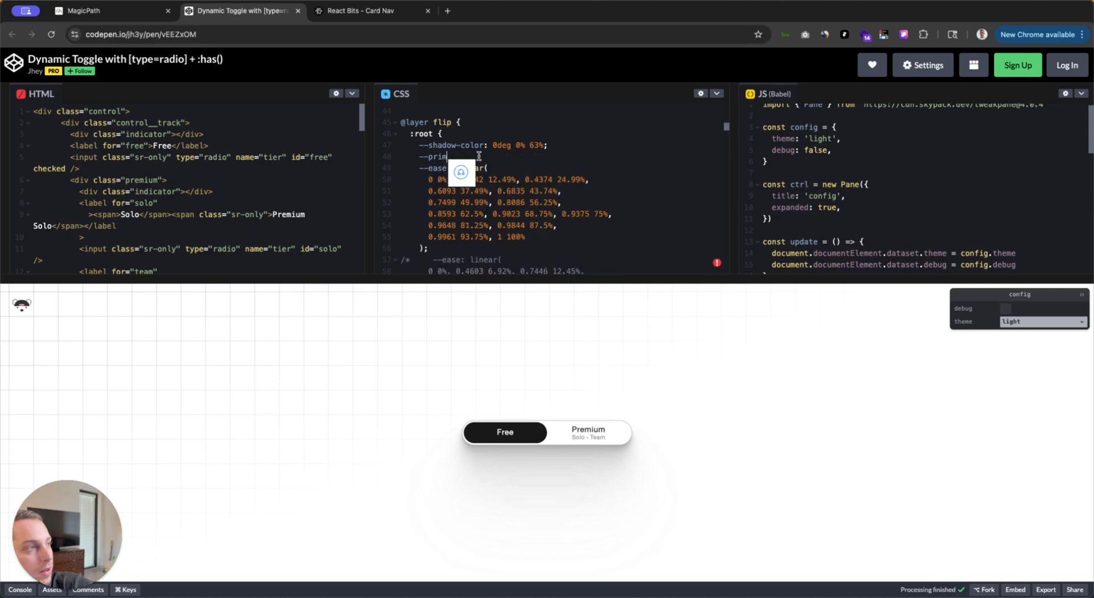
key("super+z")
scroll(552, 191, "down", 4)
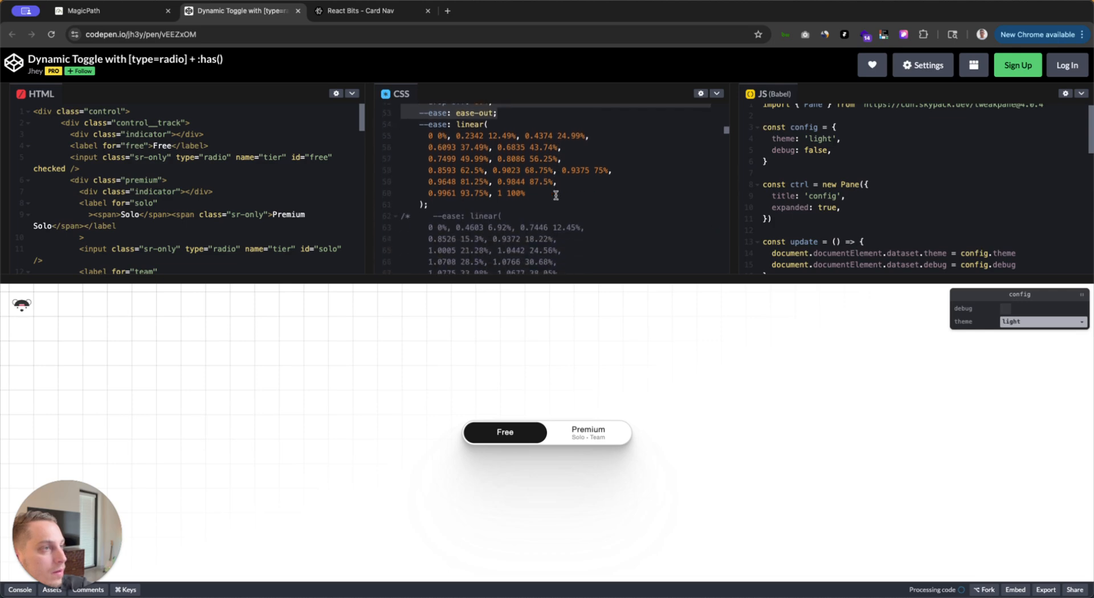
scroll(484, 223, "up", 1)
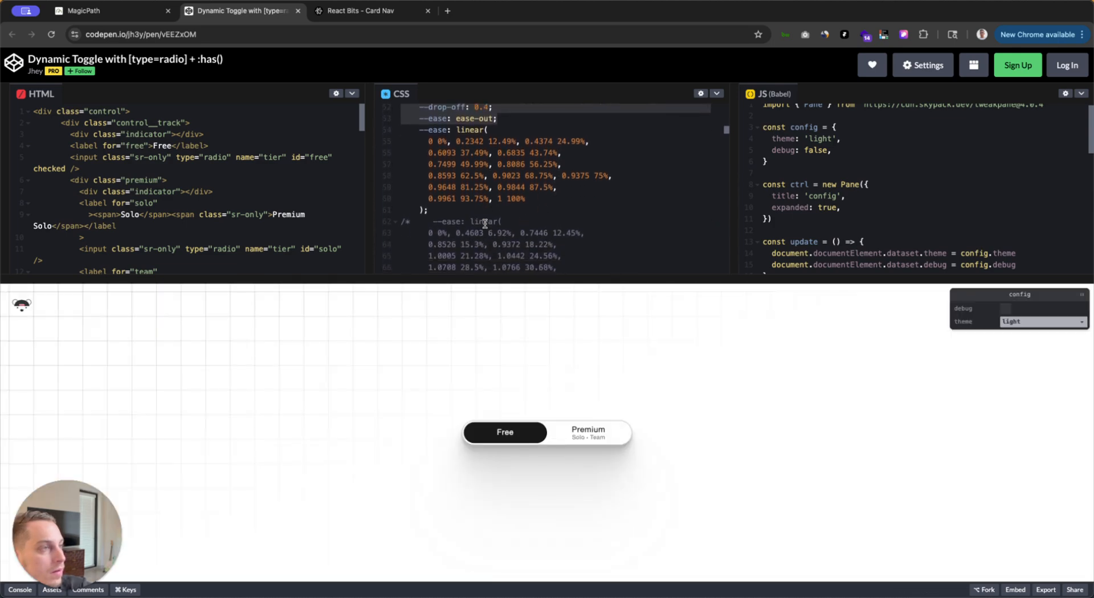
Step: Uncomment the second --ease linear definition in the flip layer and delete the first one
left_click(412, 226)
key("BackSpace")
key("BackSpace")
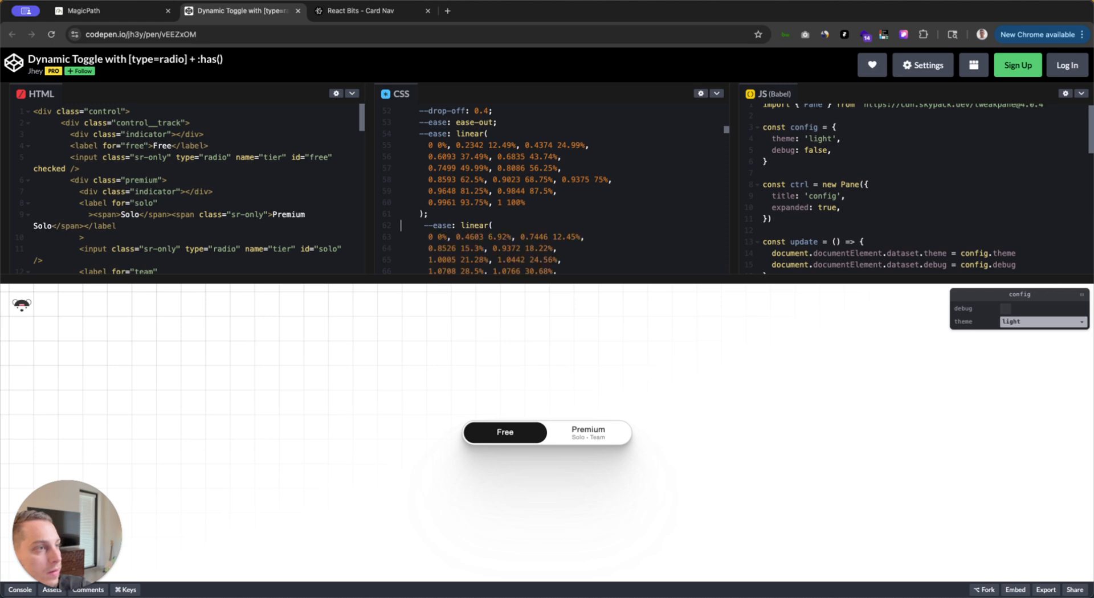
scroll(462, 215, "up", 2)
scroll(460, 211, "down", 4)
scroll(435, 174, "up", 2)
scroll(435, 174, "up", 3)
scroll(436, 181, "down", 3)
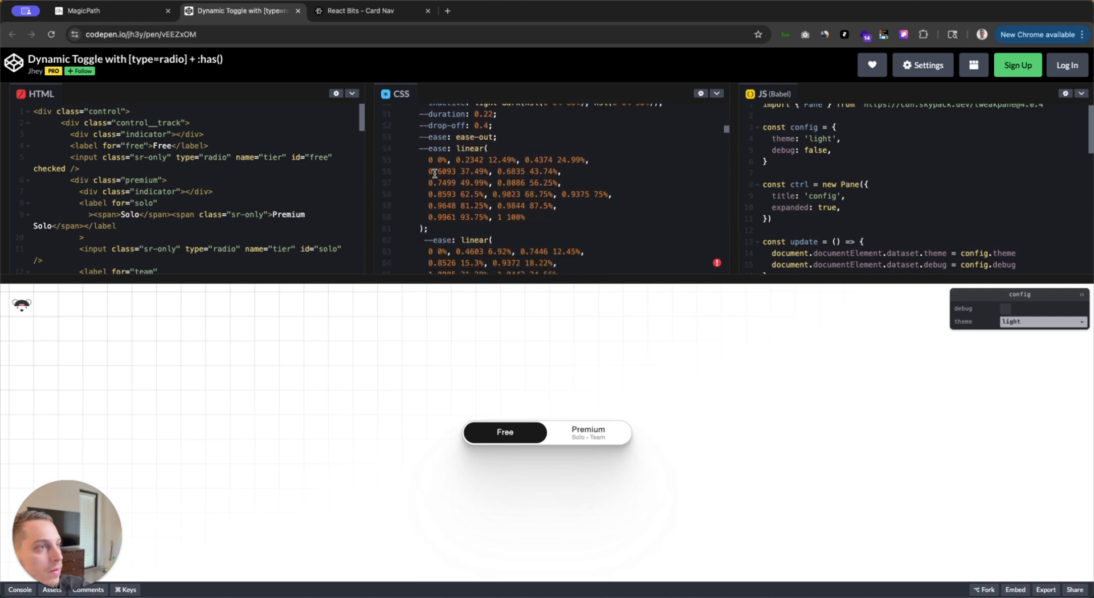
left_click_drag(434, 211, 416, 128)
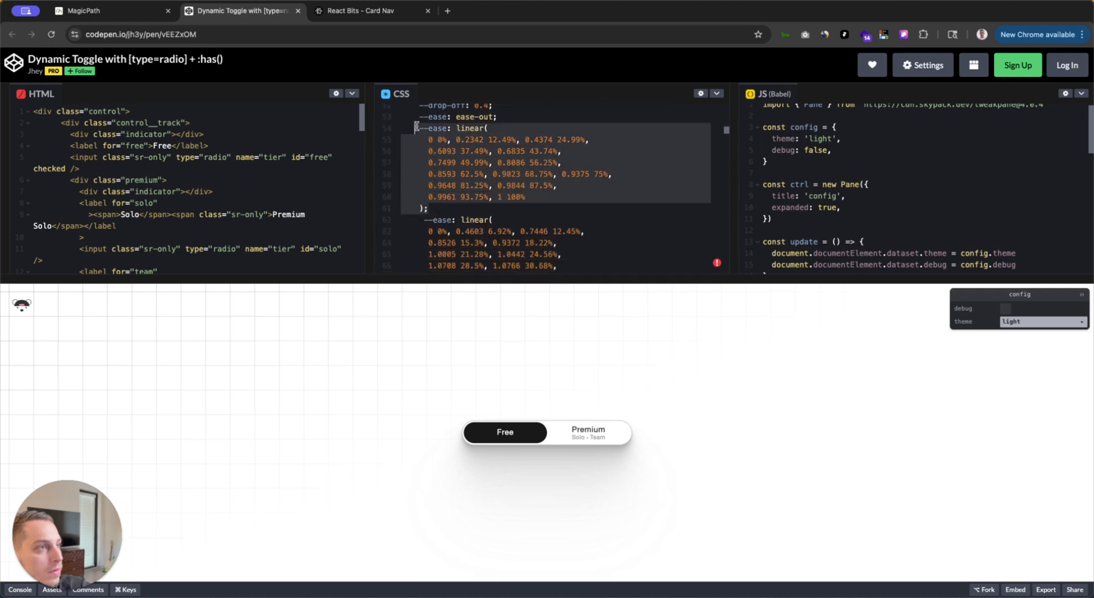
key("BackSpace")
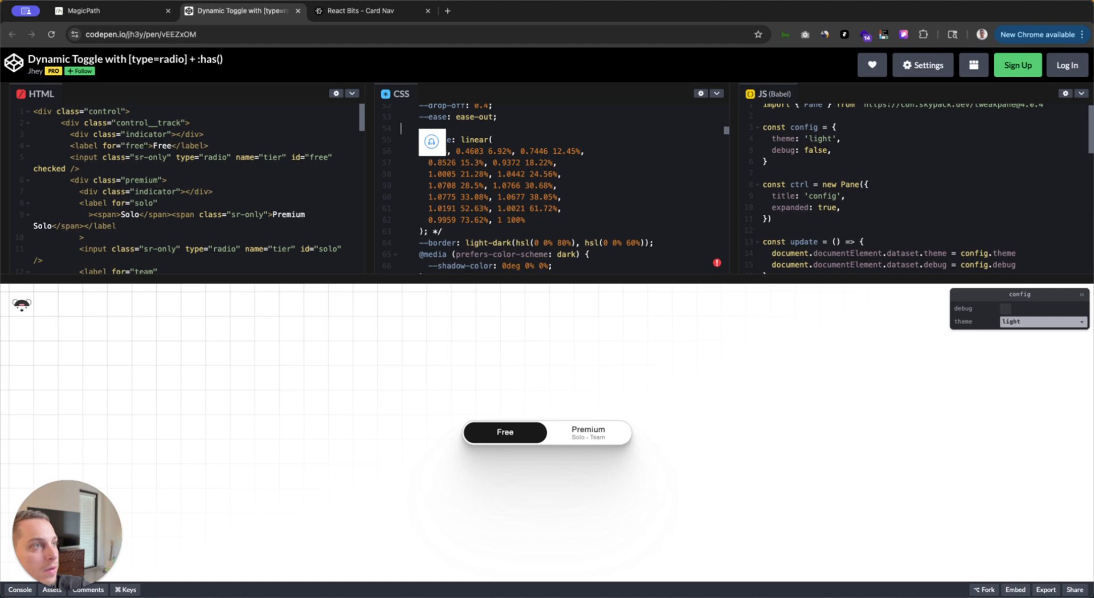
key("BackSpace")
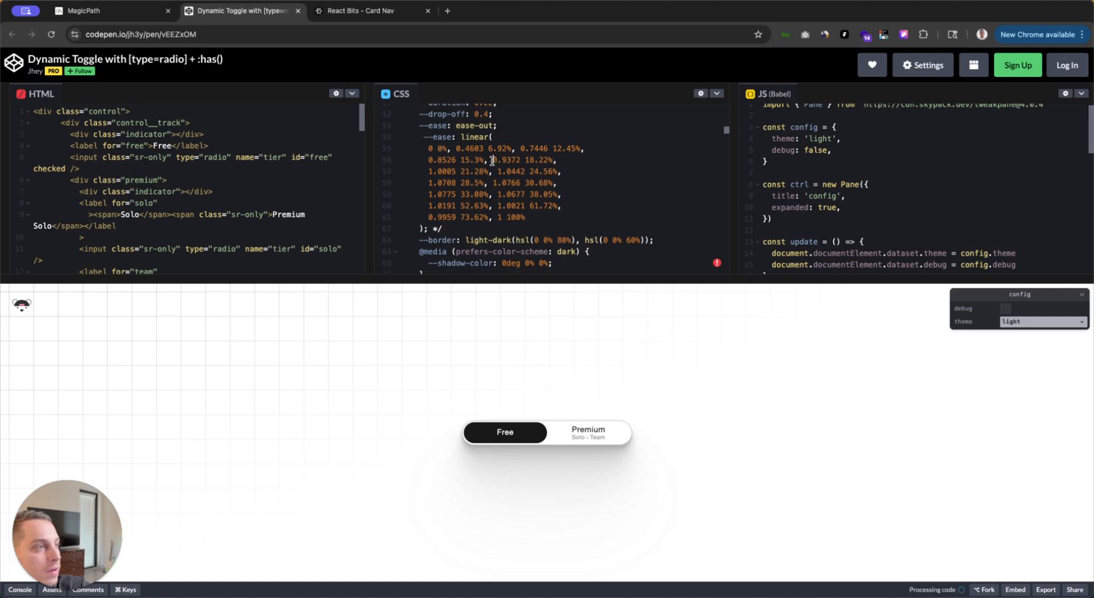
Step: Undo the removal of the first --ease linear definition and comment out the second with /*
key("super+z")
key("Right")
type("/*")
Step: Examine the remaining CSS for the premium, indicator, shadow and control track rules, trying the Premium and Free options in the preview
scroll(535, 171, "down", 5)
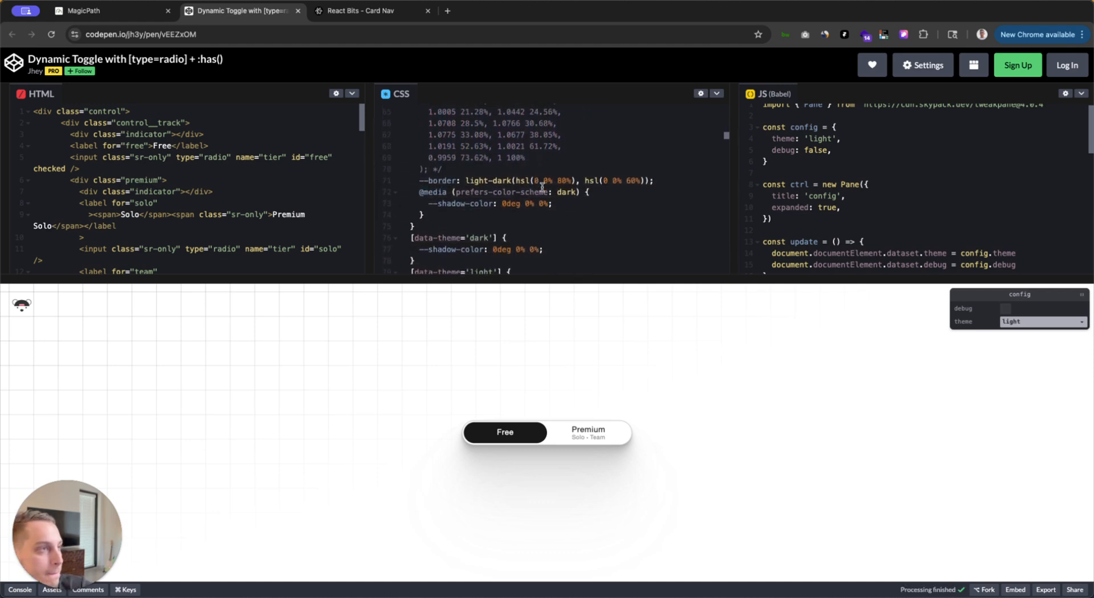
scroll(543, 187, "down", 5)
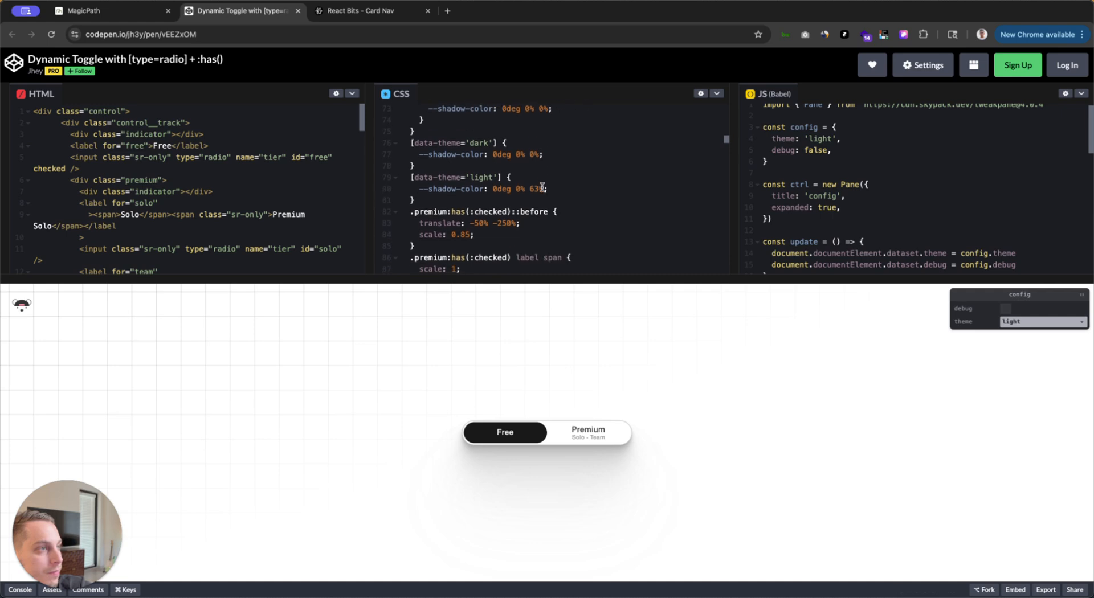
left_click(592, 431)
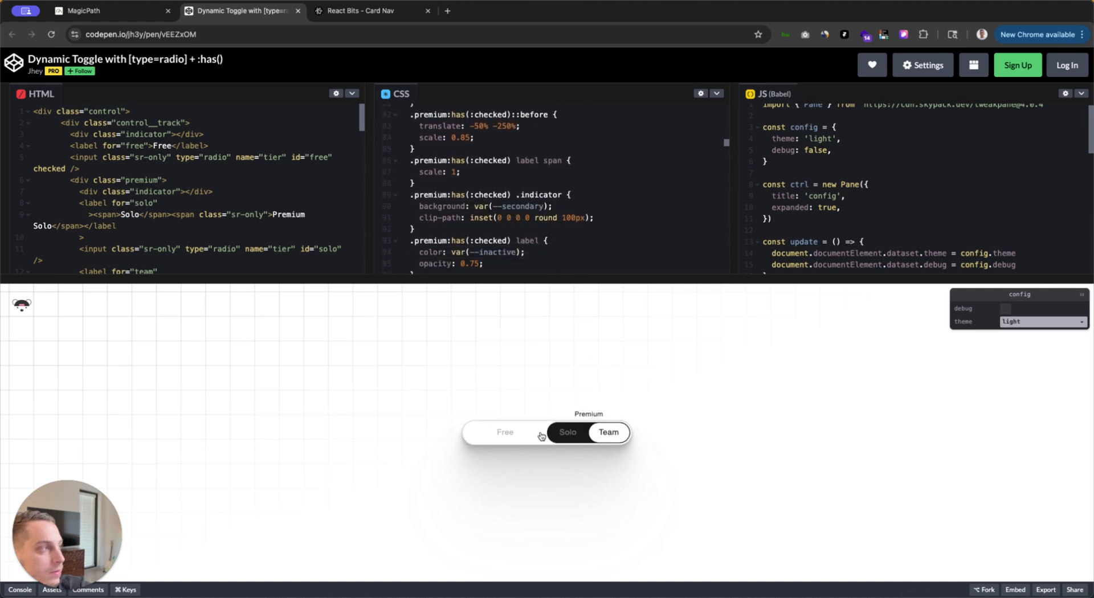
left_click(528, 438)
scroll(529, 231, "down", 10)
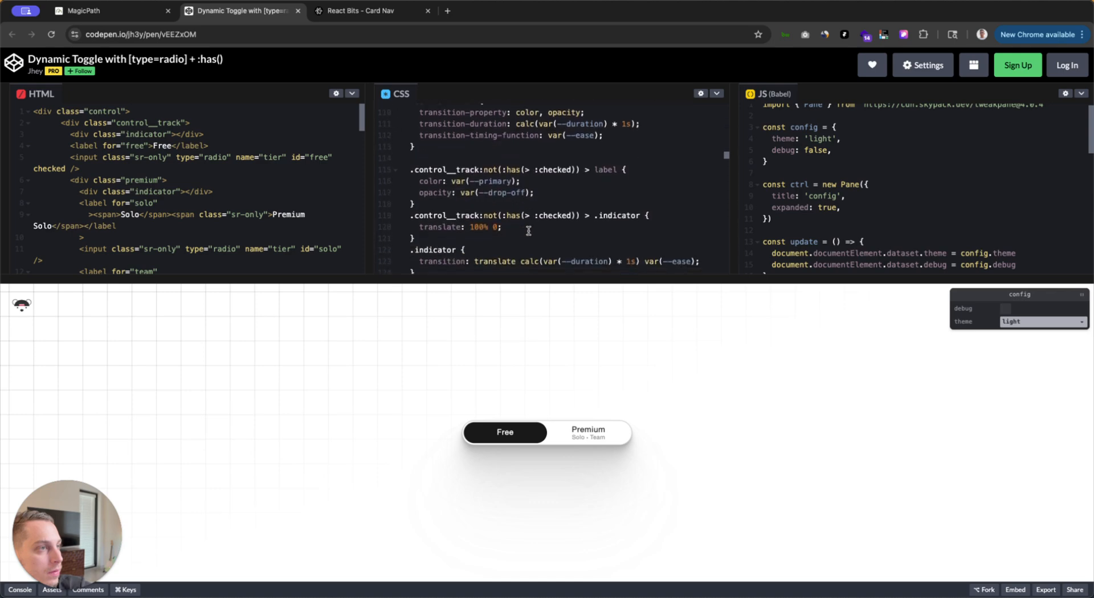
scroll(528, 230, "down", 8)
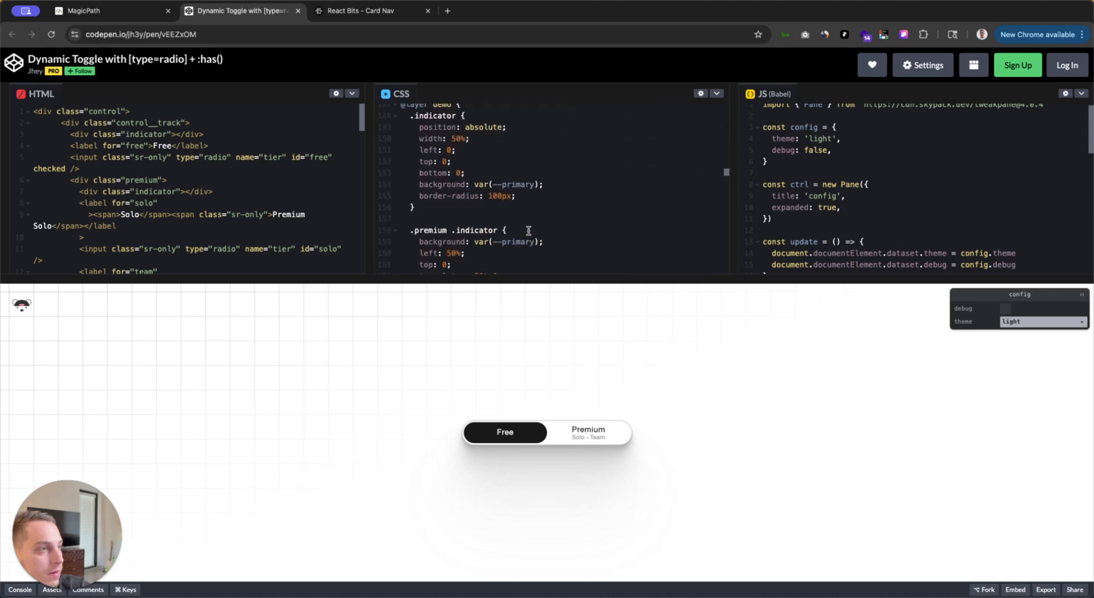
scroll(529, 231, "down", 9)
scroll(528, 231, "down", 2)
scroll(529, 231, "up", 4)
scroll(529, 231, "up", 5)
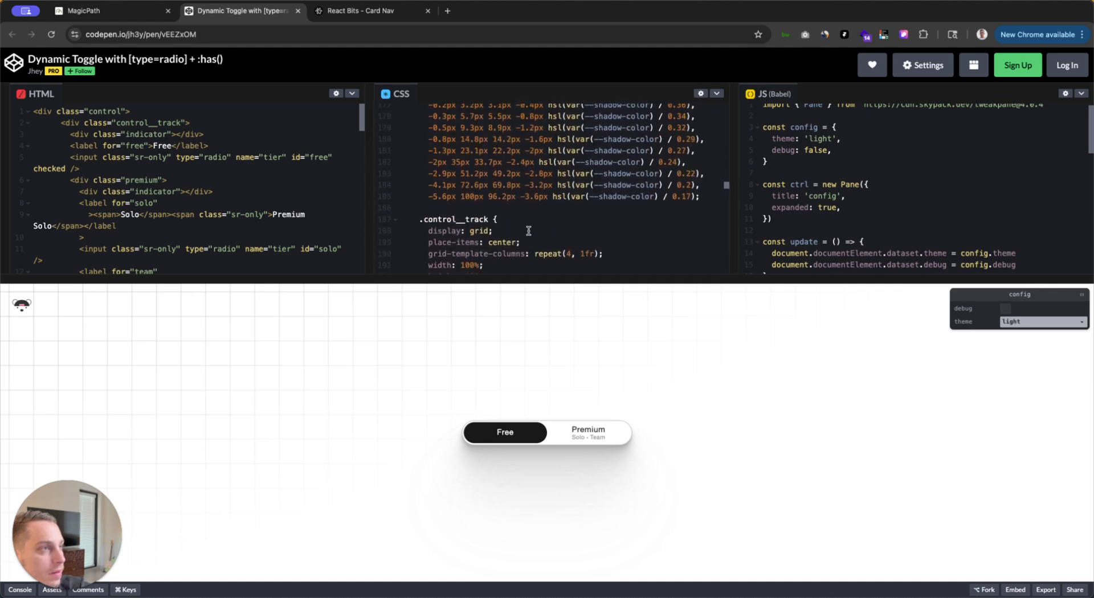
Step: Examine the toggle's control and premium indicator CSS rules, and the HTML markup around the bear link and its SVG
scroll(529, 231, "up", 4)
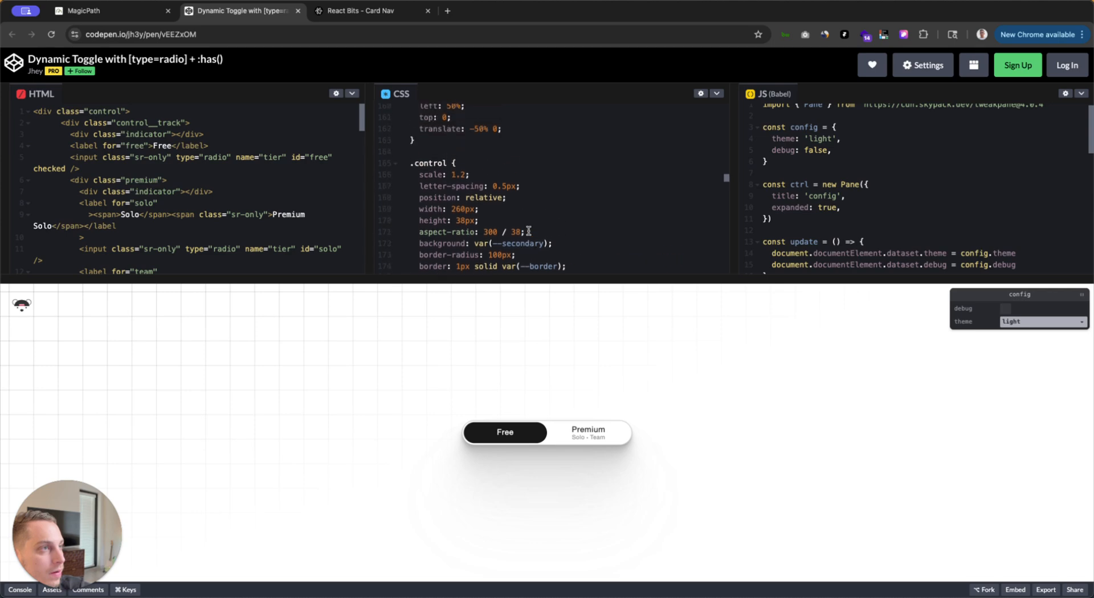
scroll(529, 231, "up", 1)
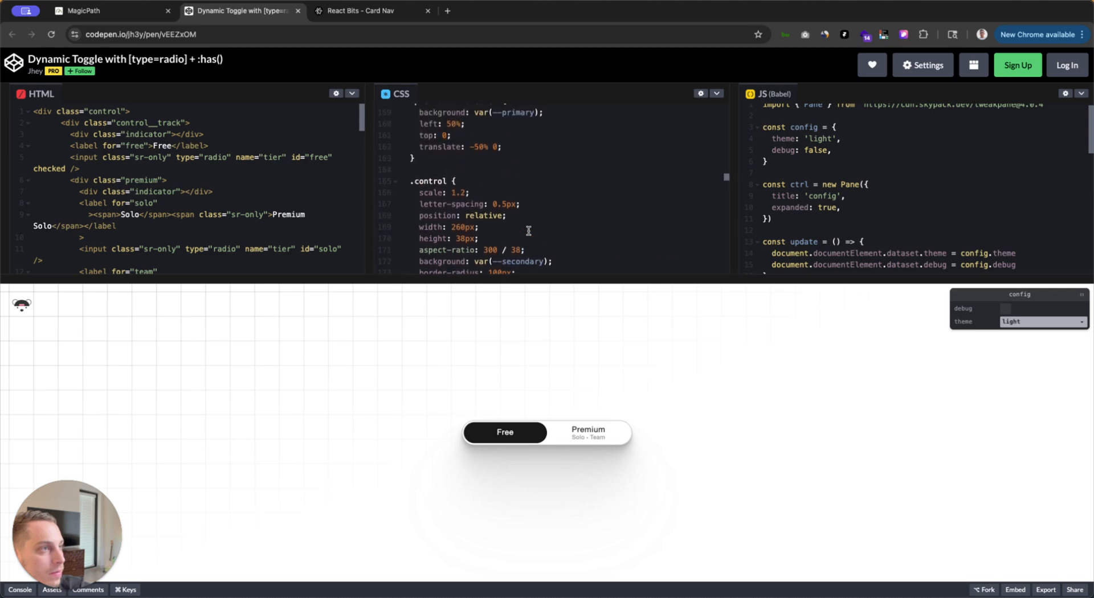
scroll(529, 231, "up", 1)
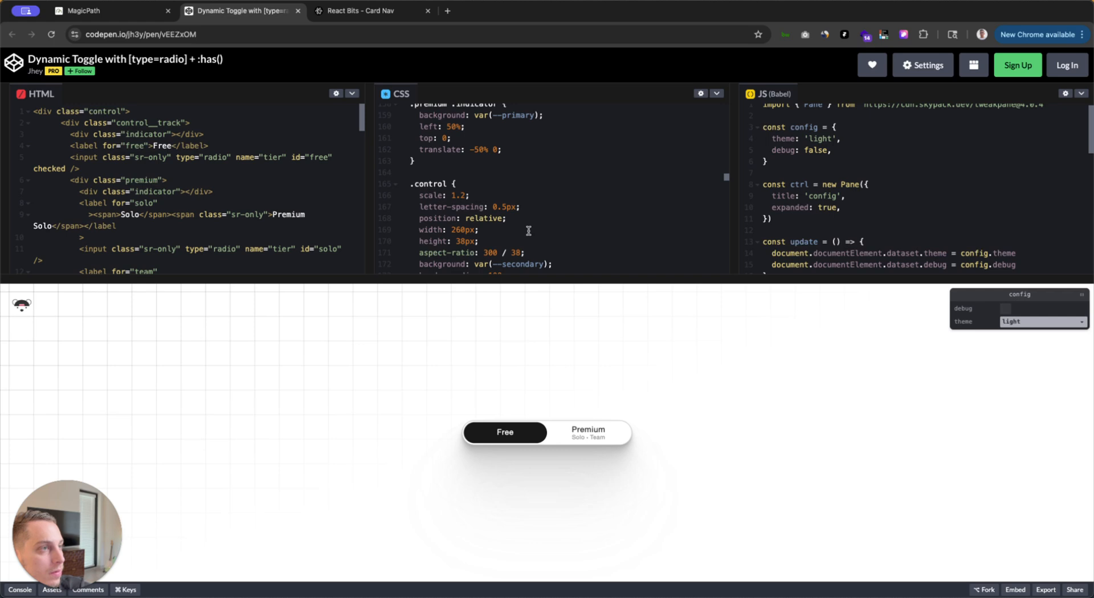
scroll(529, 231, "up", 2)
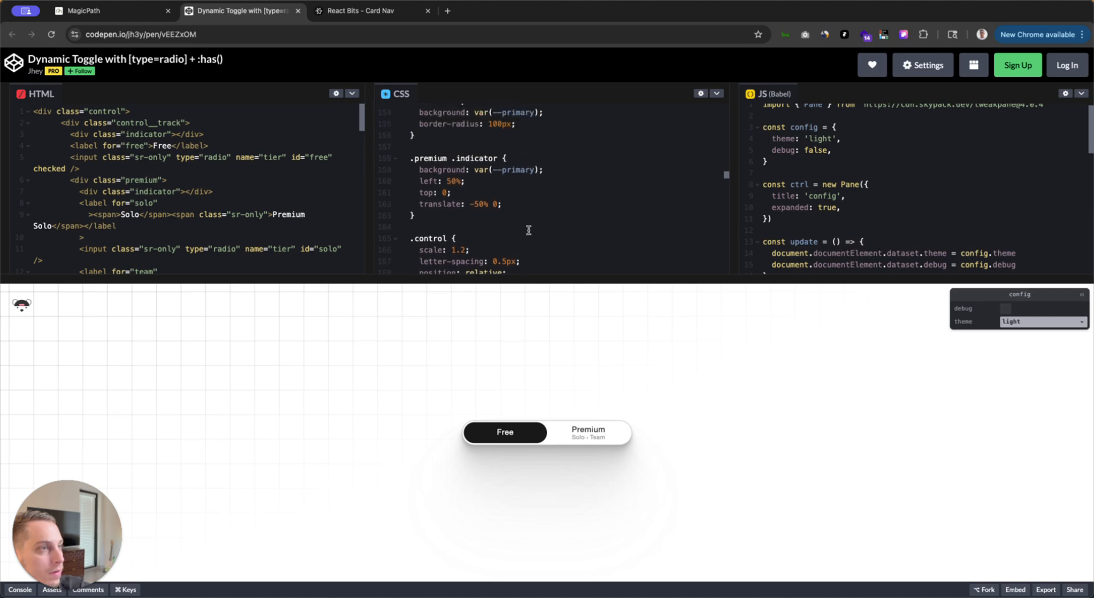
scroll(239, 200, "down", 10)
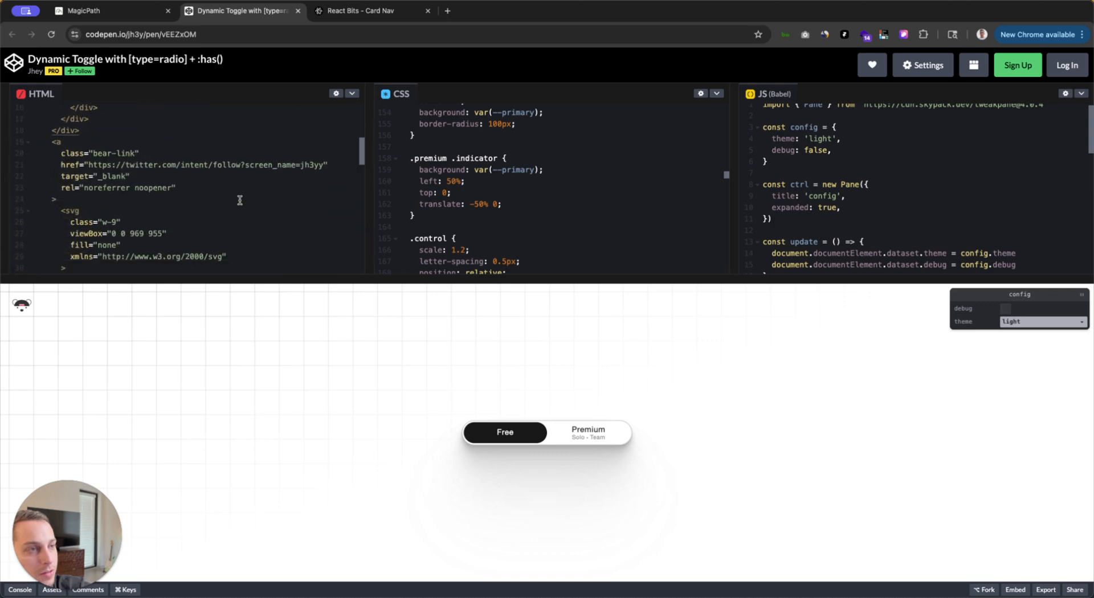
scroll(239, 200, "down", 5)
scroll(240, 200, "up", 4)
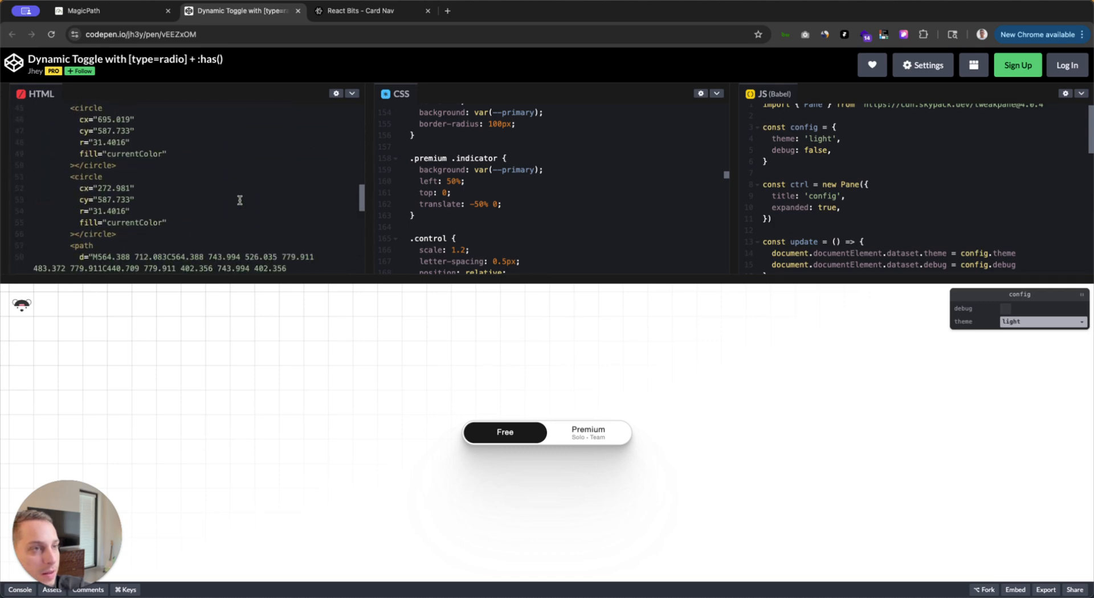
scroll(239, 200, "up", 5)
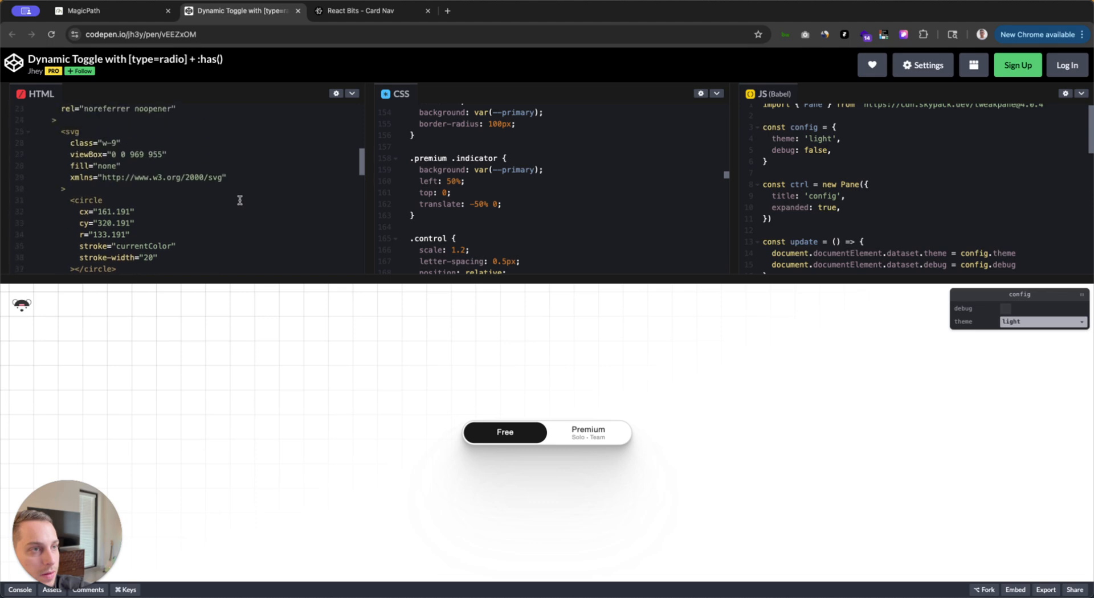
scroll(240, 200, "up", 3)
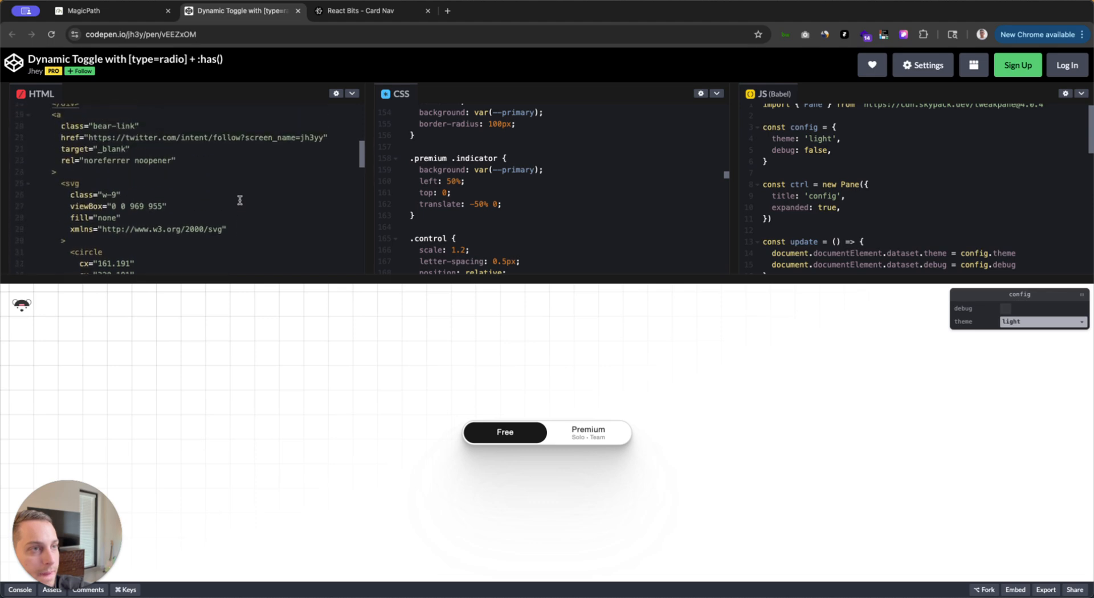
Step: Switch to MagicPath, test the Free vs Premium Toggle by alternating its two options, and compare it with the CodePen preview
left_click(86, 11)
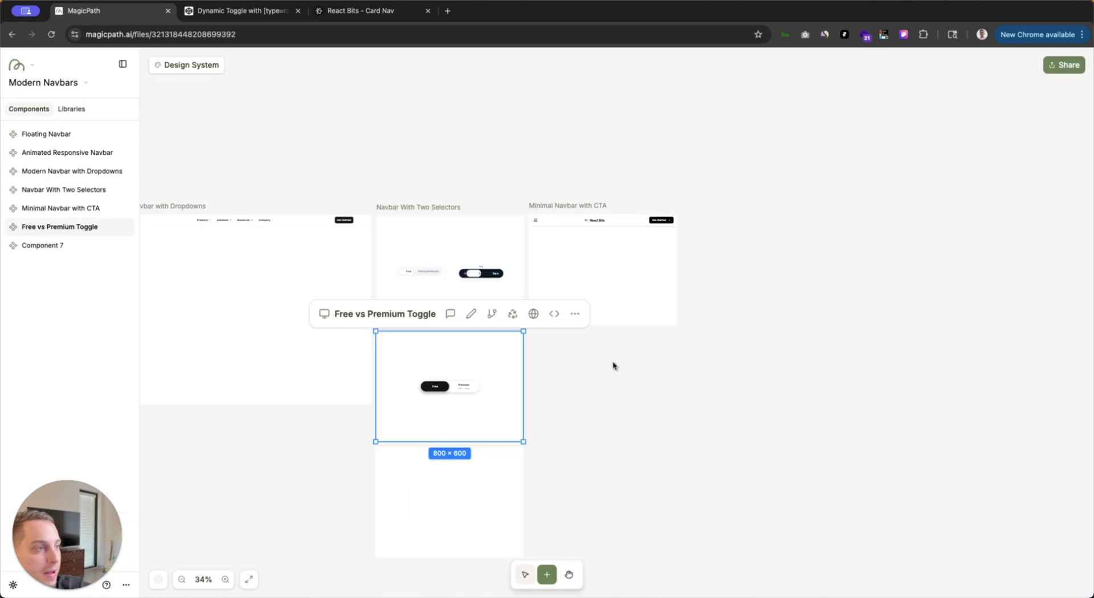
scroll(537, 388, "up", 5)
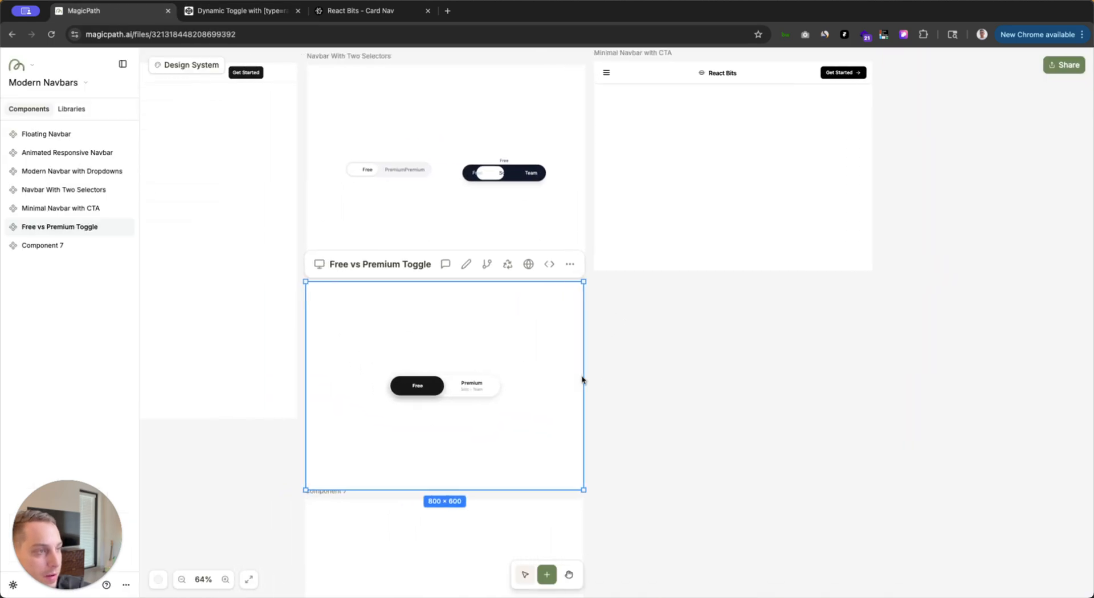
scroll(682, 295, "up", 5)
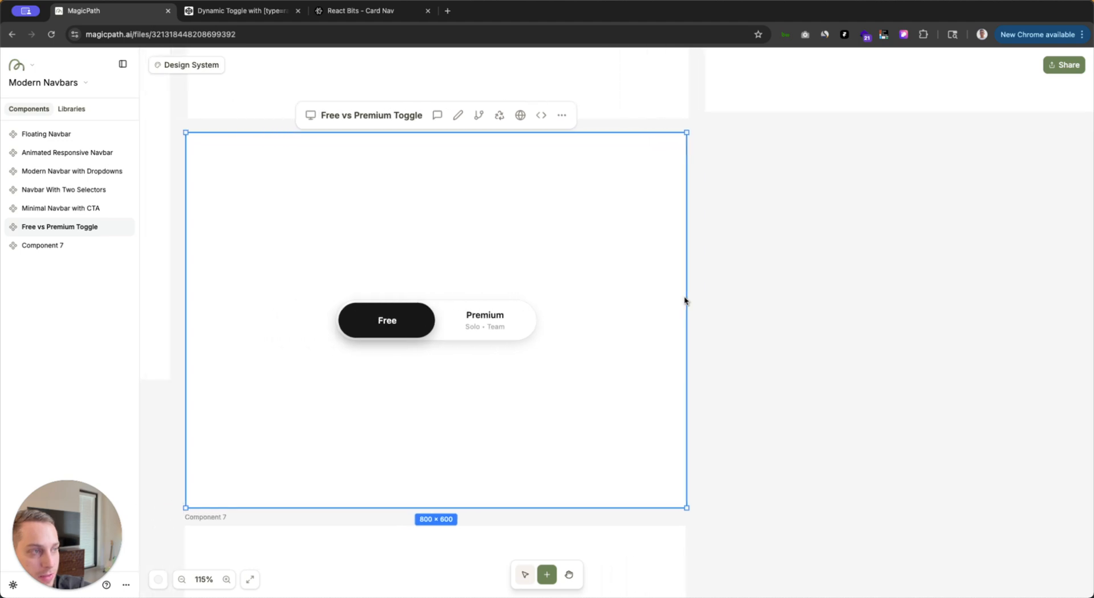
left_click(468, 328)
left_click(408, 337)
left_click(505, 317)
left_click(378, 318)
left_click(501, 317)
left_click(398, 323)
left_click(501, 326)
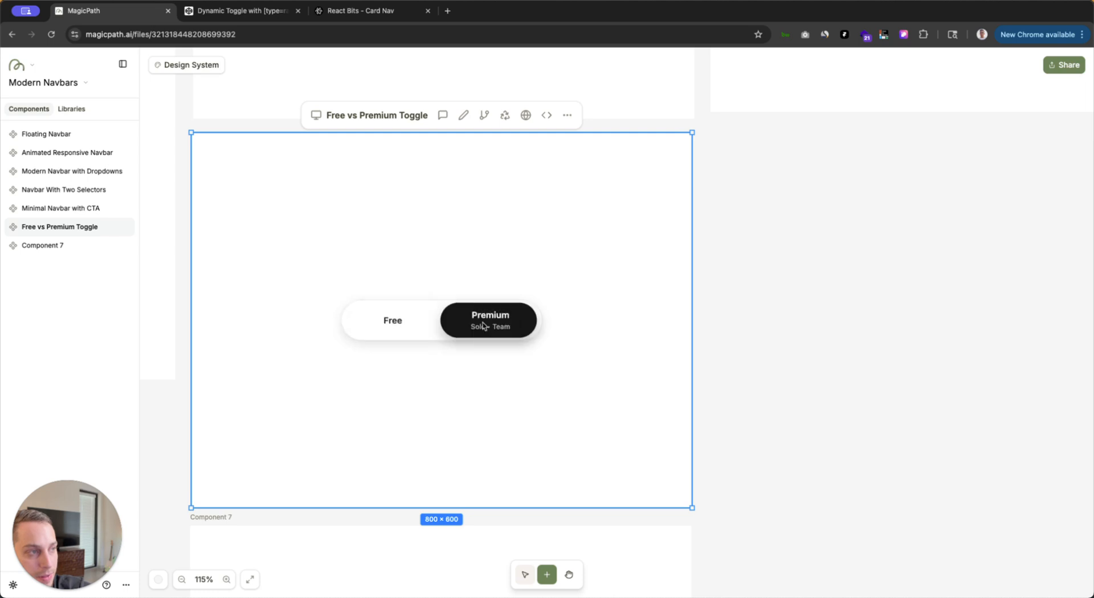
left_click(402, 326)
left_click(490, 323)
left_click(407, 321)
left_click(471, 317)
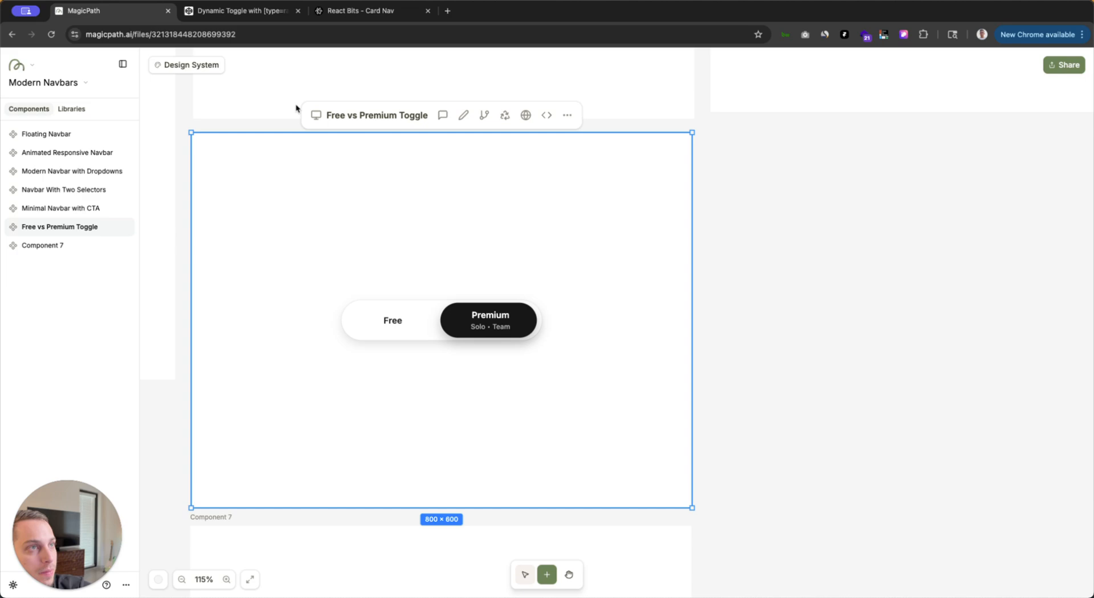
left_click(239, 10)
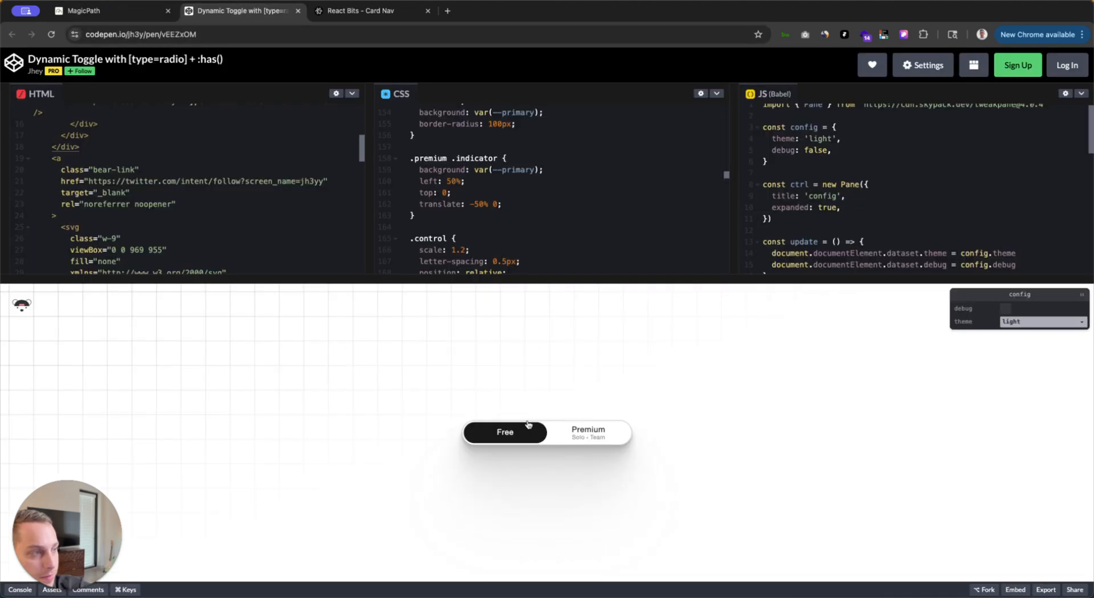
left_click(108, 10)
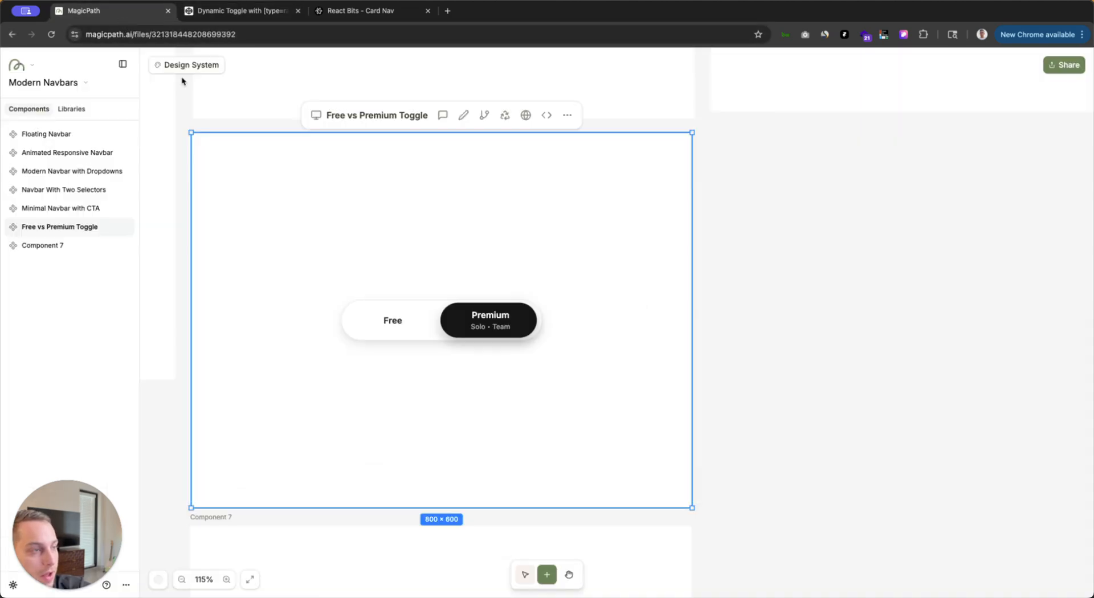
left_click(403, 325)
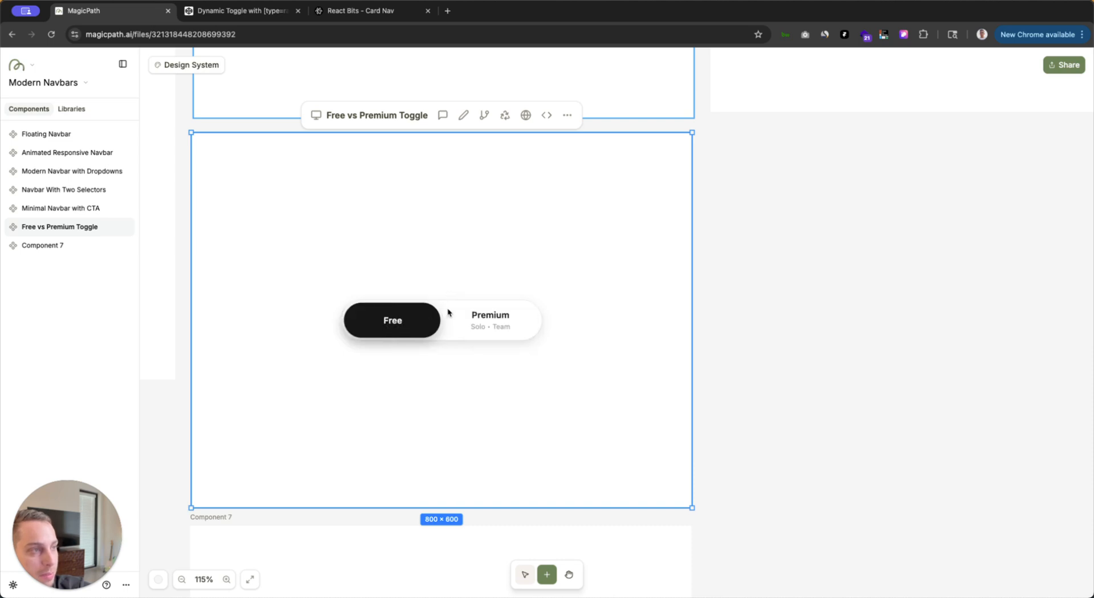
Step: Inspect the layout properties of the toggle's container div, then close the style editing and retry the Free and Premium options
left_click(463, 115)
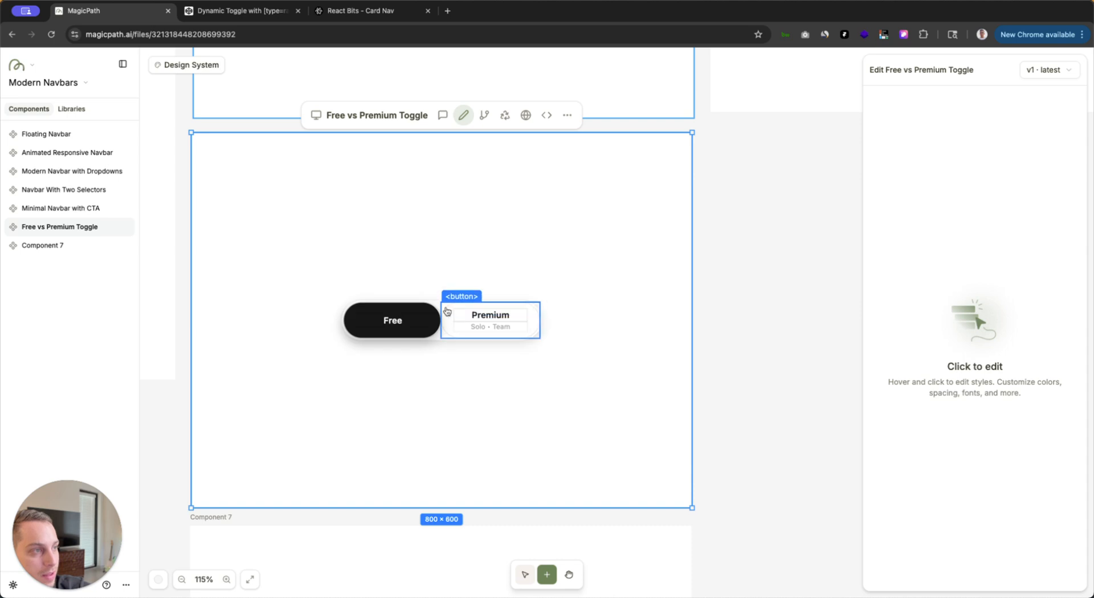
left_click(441, 308)
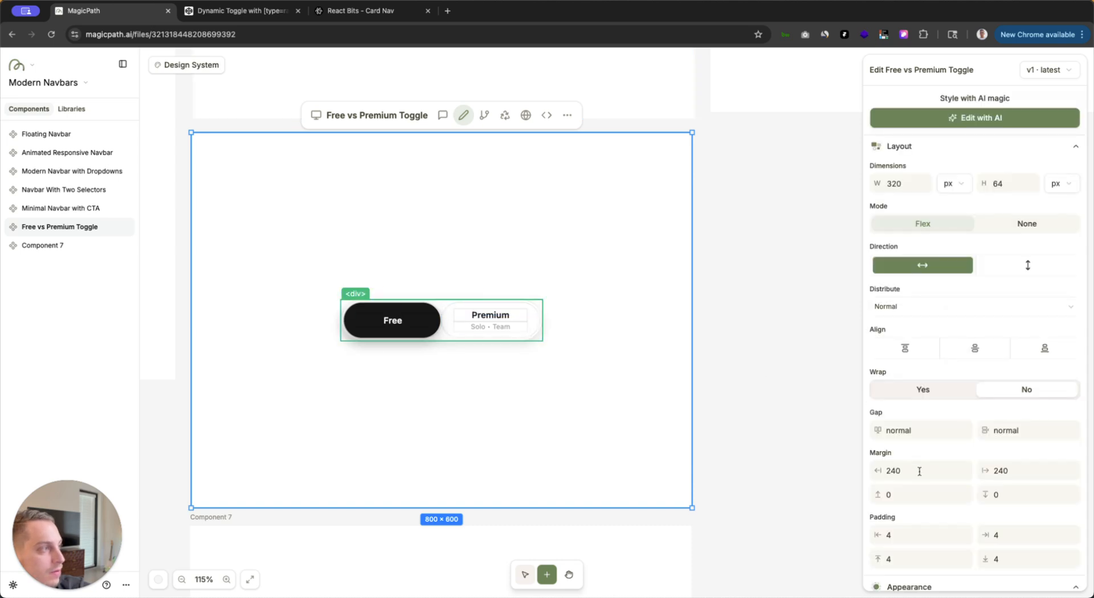
scroll(920, 471, "down", 1)
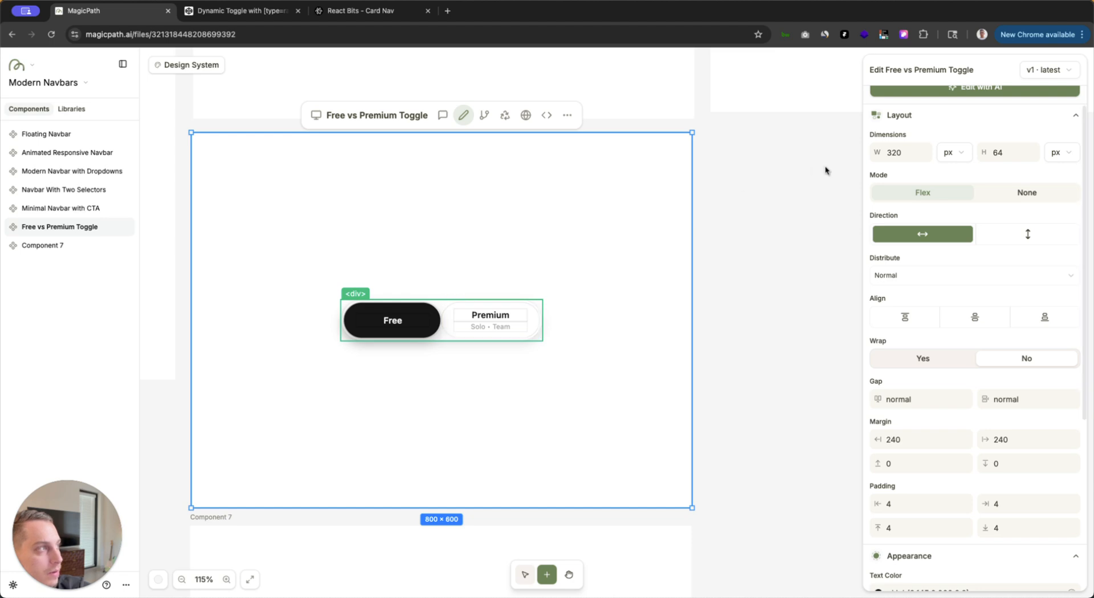
left_click(754, 216)
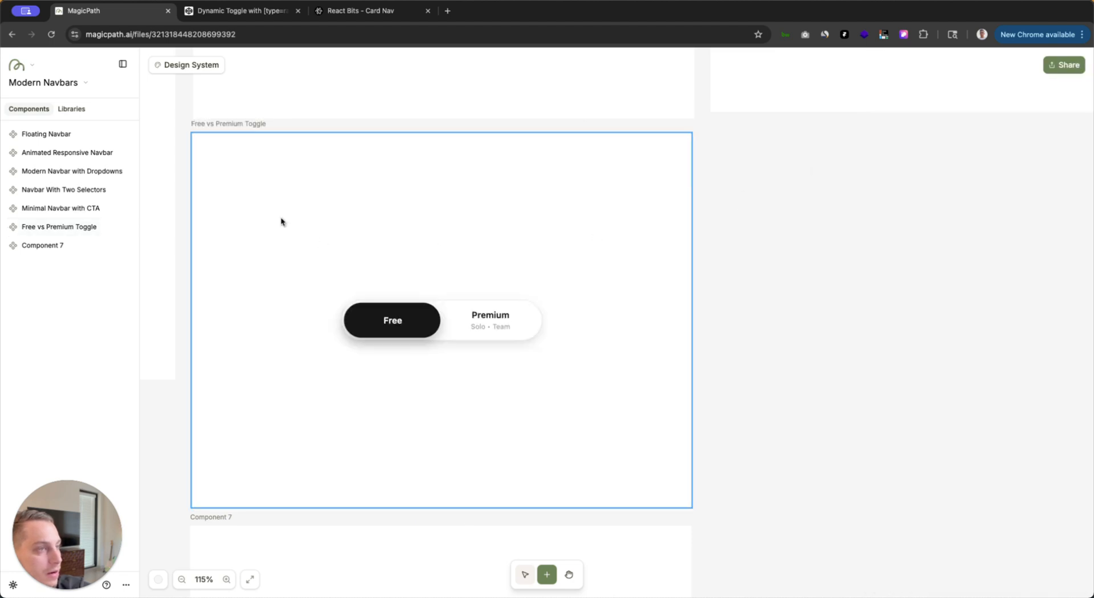
left_click(490, 326)
left_click(432, 314)
left_click(477, 320)
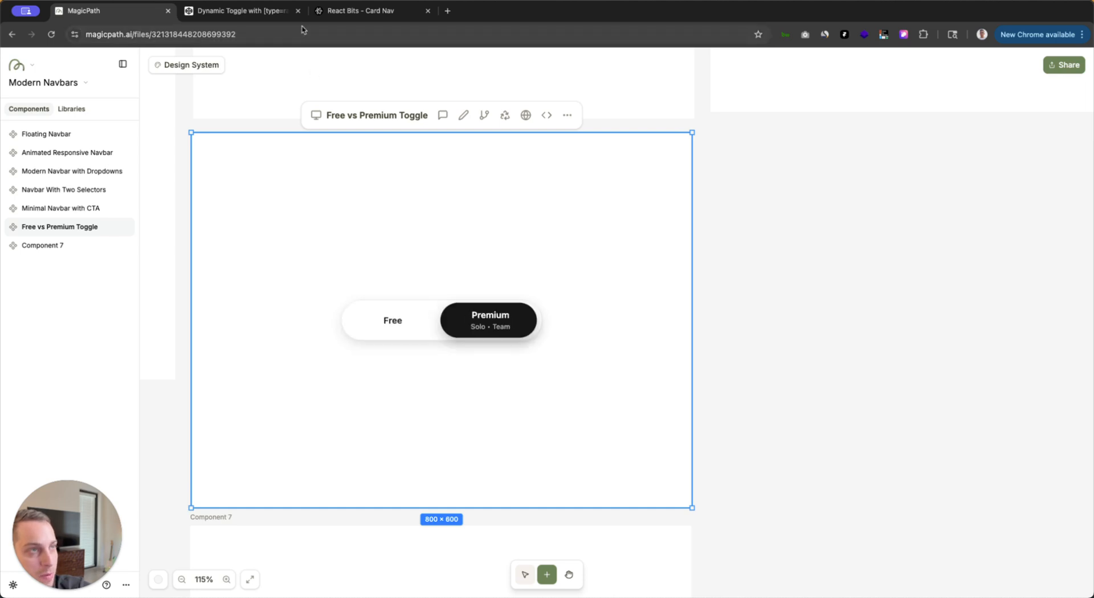
Step: Switch to the CodePen toggle, choose the Premium Team option and capture a screenshot of the whole toggle
left_click(242, 11)
left_click(608, 434)
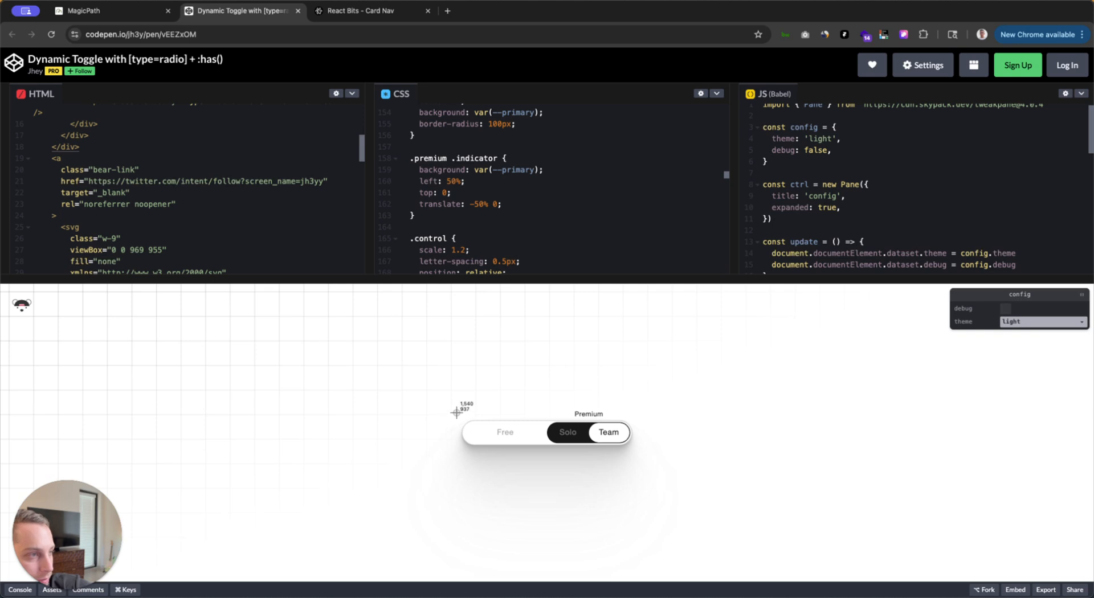
left_click_drag(456, 409, 637, 451)
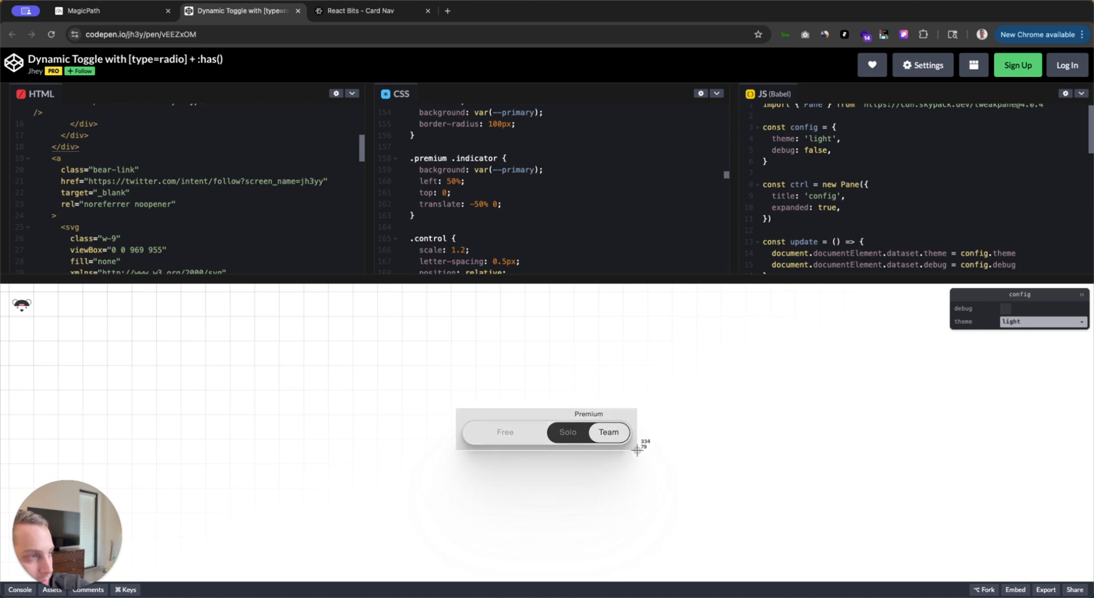
Step: In MagicPath, send the Free vs Premium Toggle chat the screenshot with 'when the user clicks on the "premium" tab, we should get this view'
left_click(135, 9)
left_click(442, 115)
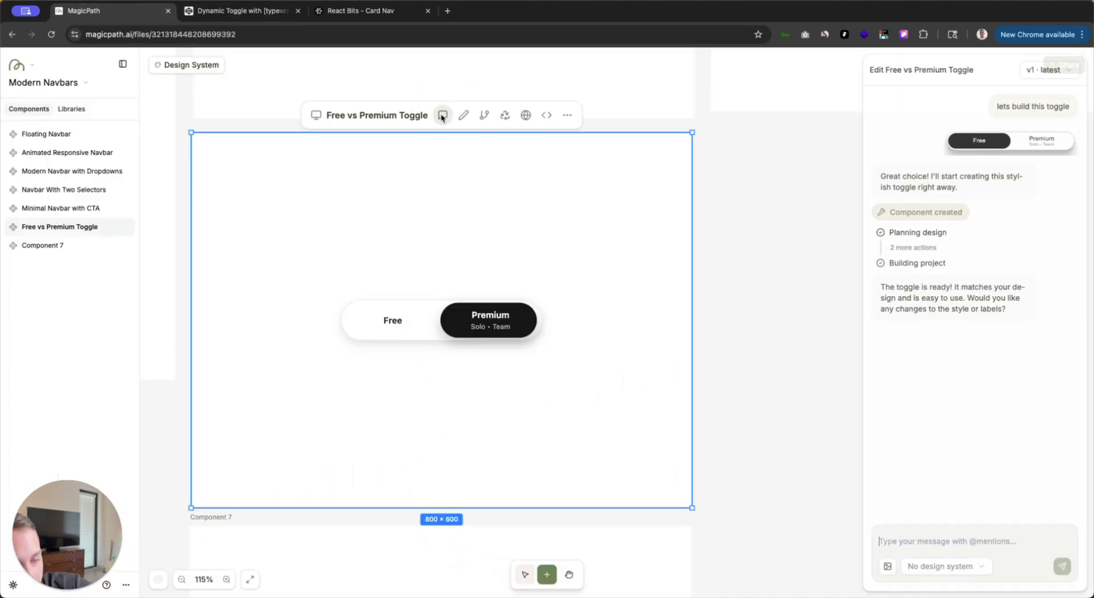
left_click_drag(570, 410, 897, 541)
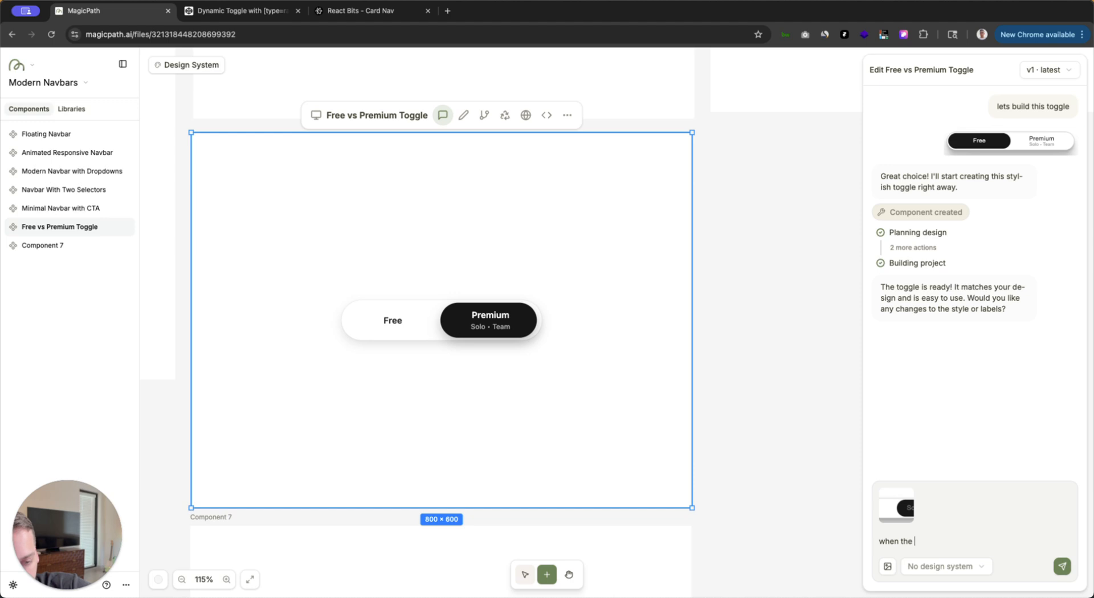
mouse_move(883, 520)
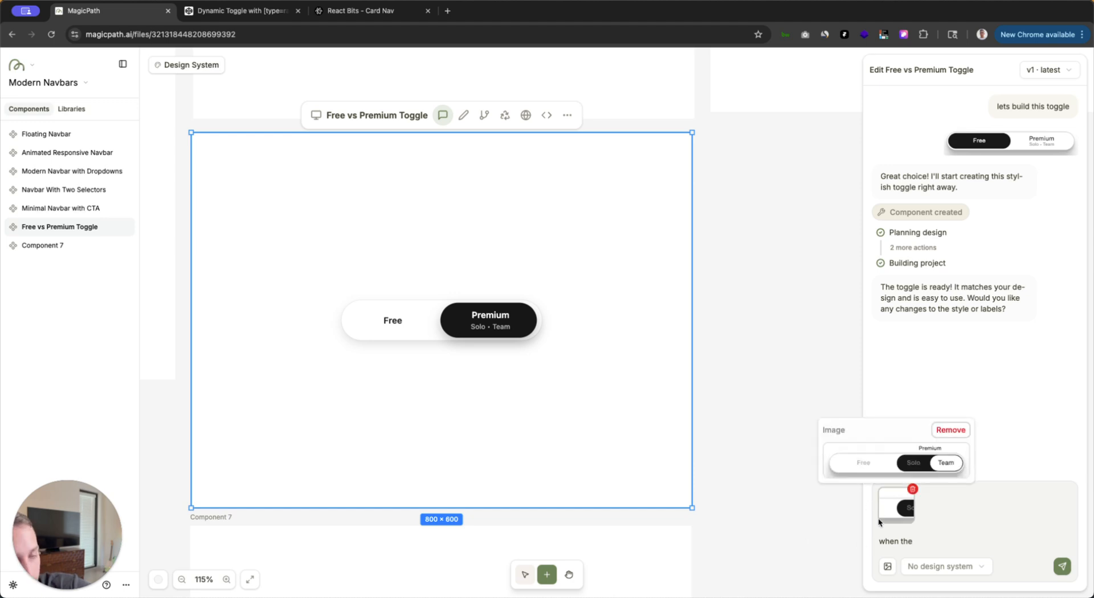
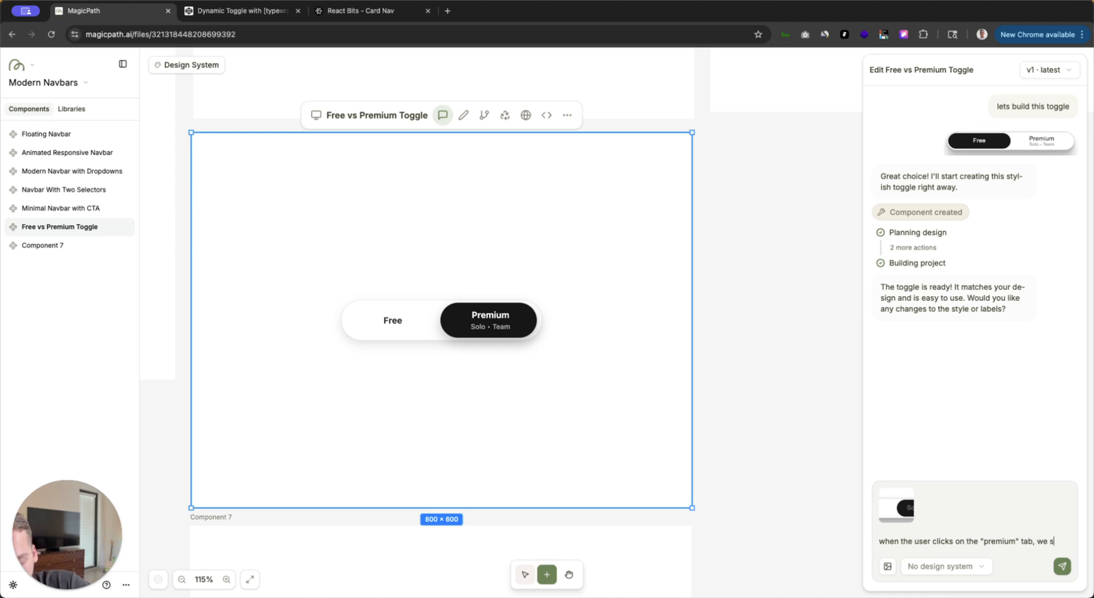
type("ld get this view")
key("Return")
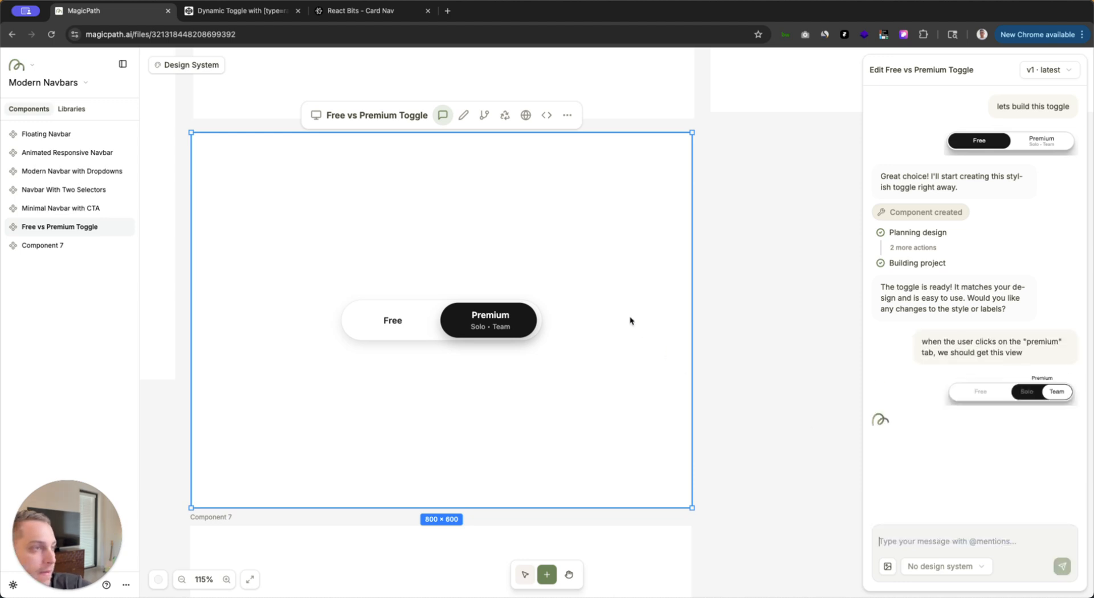
Step: Delete the Navbar With Two Selectors component and move the Free vs Premium Toggle up into its place beside Minimal Navbar with CTA
scroll(630, 321, "down", 5)
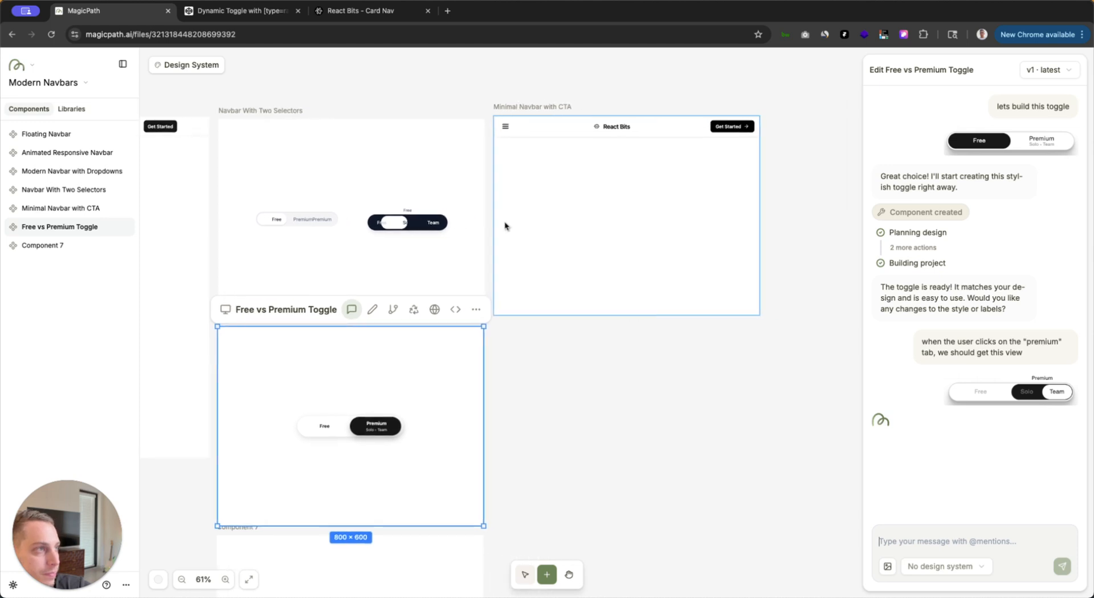
left_click(259, 111)
right_click(312, 103)
left_click(265, 110)
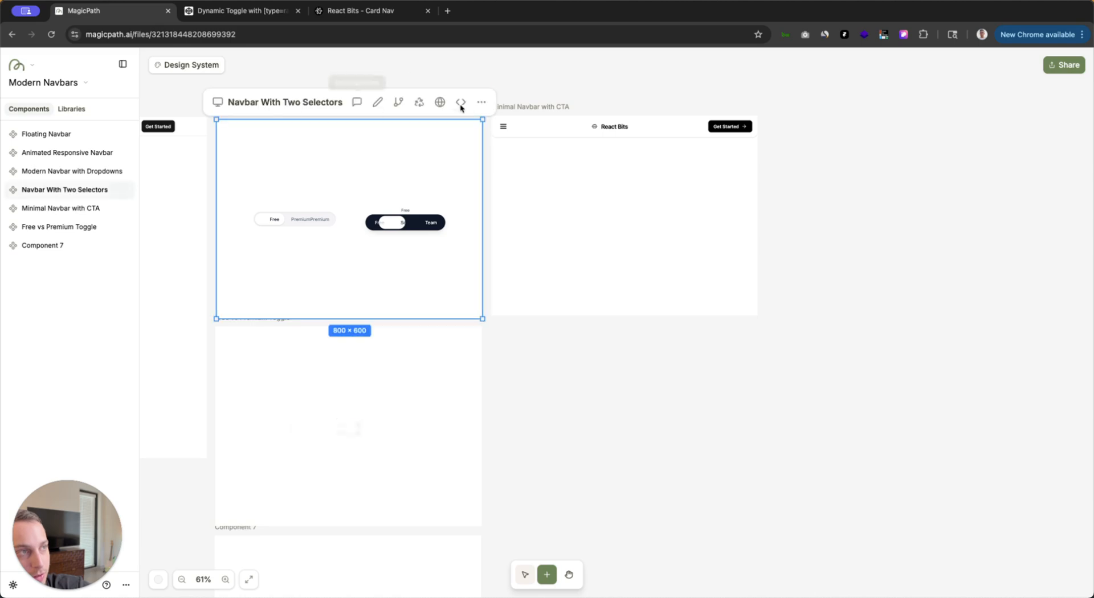
left_click(481, 102)
left_click(392, 195)
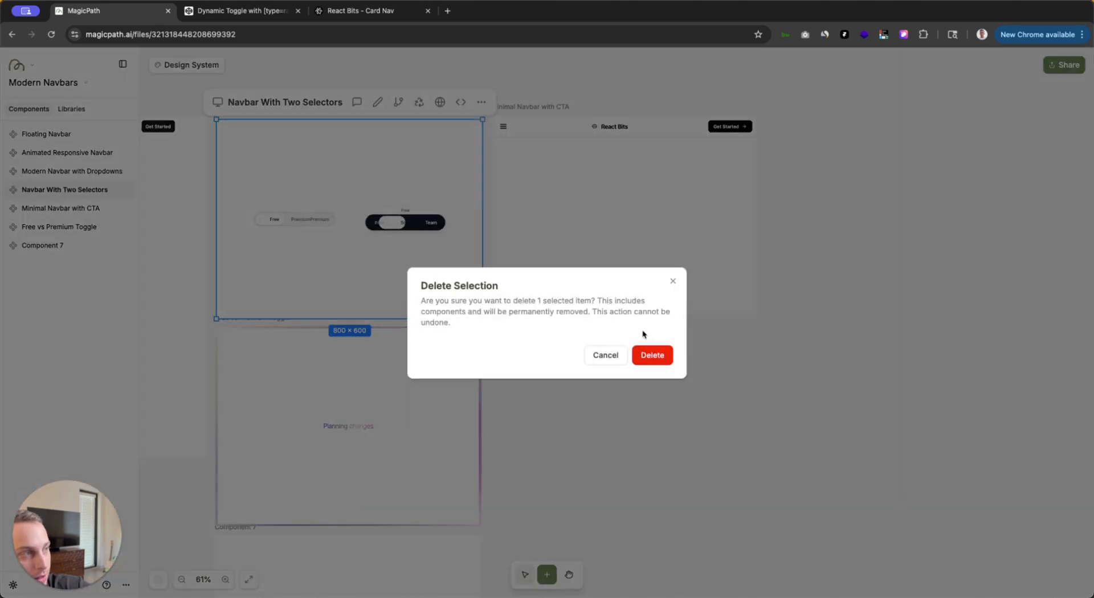
left_click(650, 354)
left_click_drag(253, 317, 254, 108)
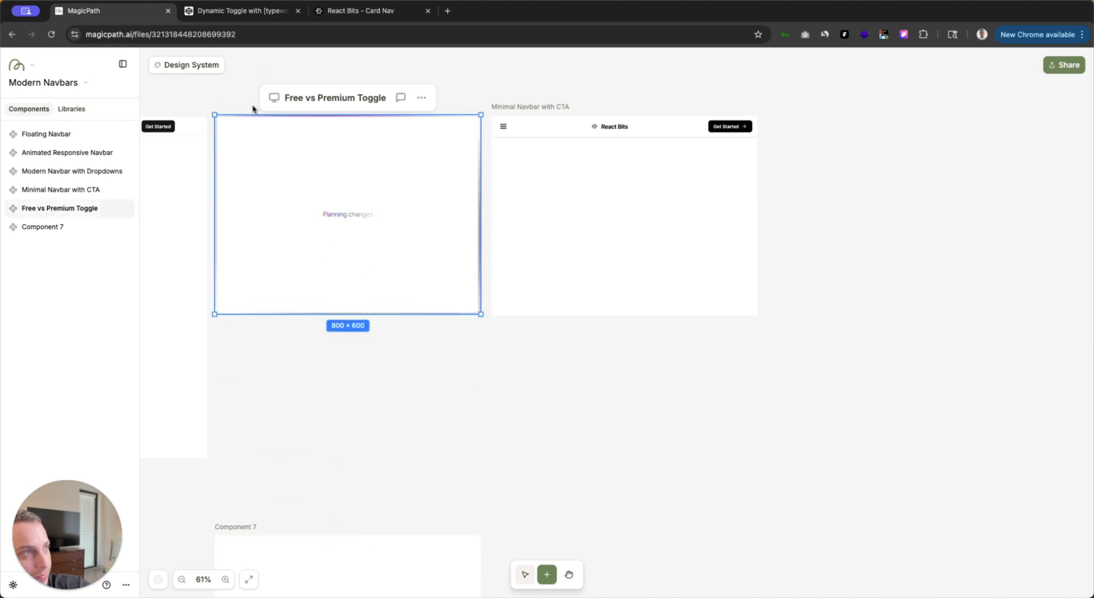
Step: Resize Minimal Navbar with CTA to the Browser preset, 1440 × 1024, and switch to the React Bits Card Nav page
left_click(504, 106)
left_click(499, 102)
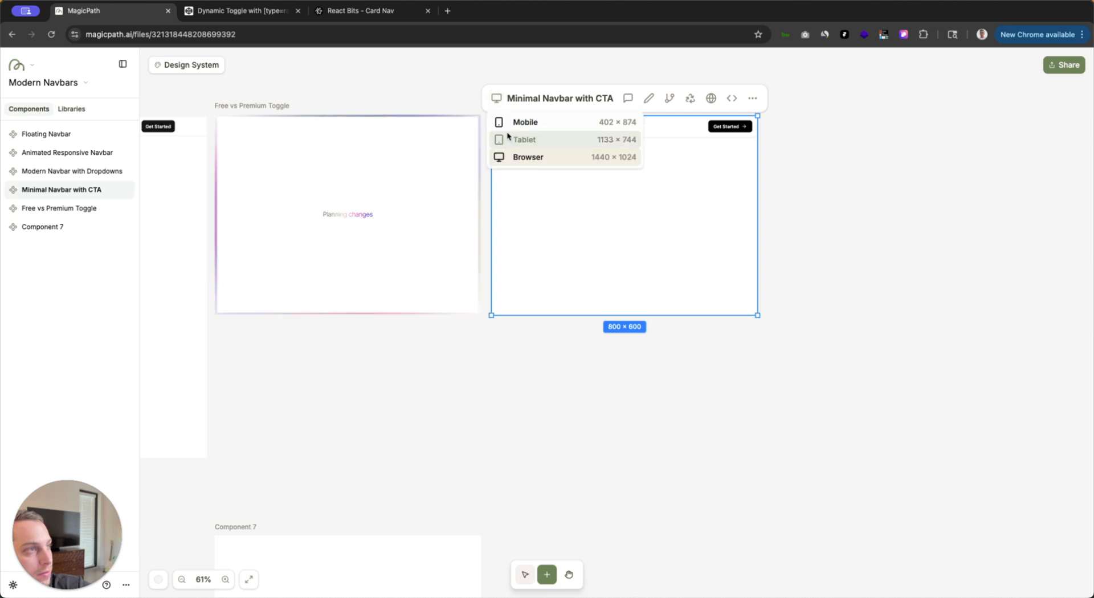
left_click(515, 156)
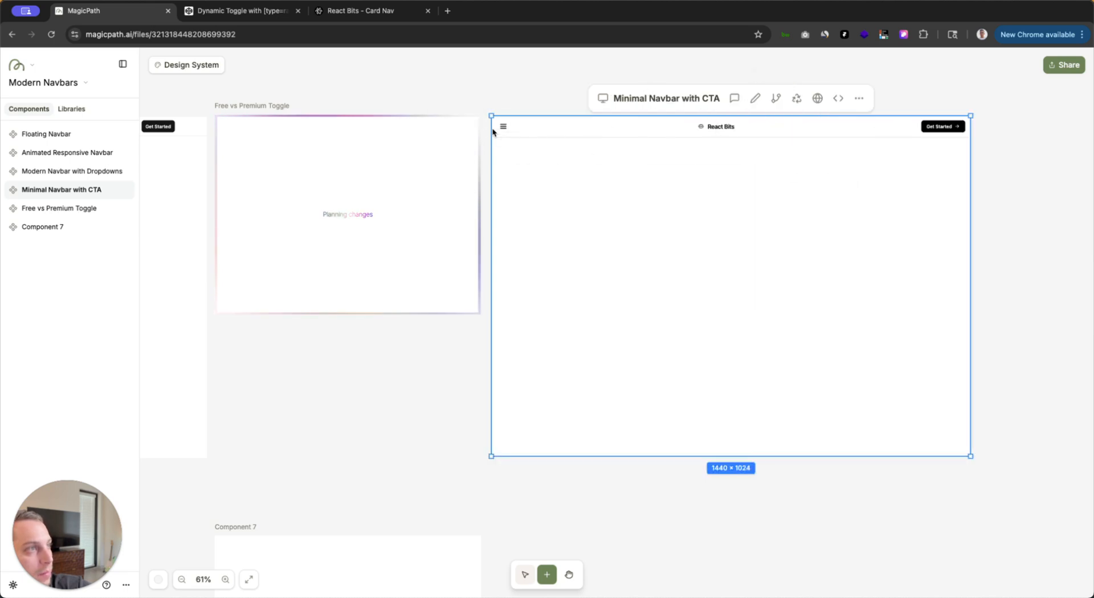
left_click(354, 11)
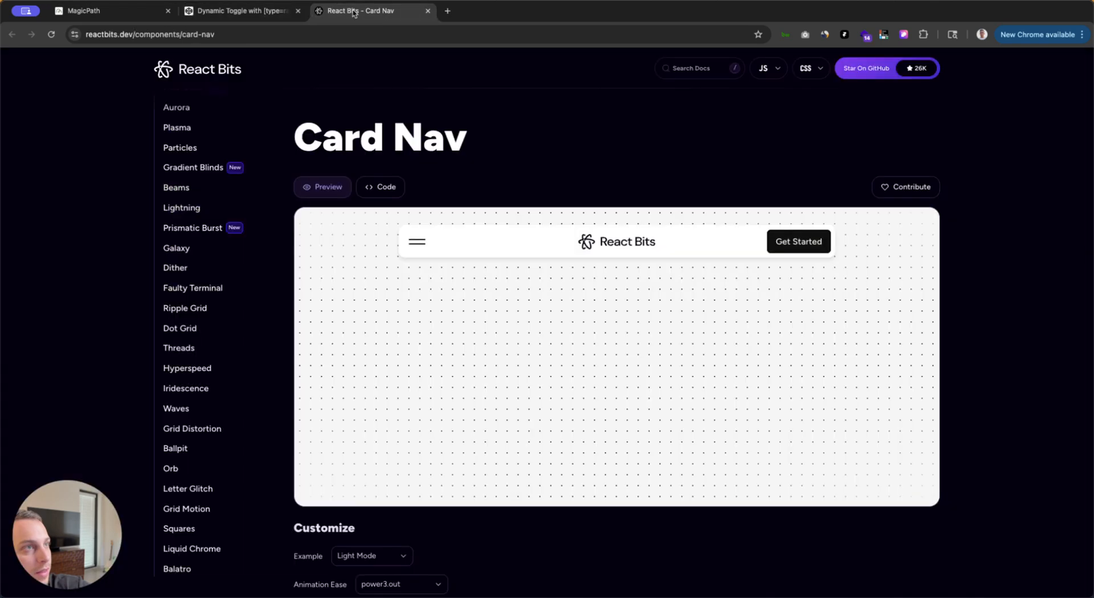
Step: Switch to MagicPath and expand the hamburger menu in Minimal Navbar with CTA to check its open view
left_click(121, 13)
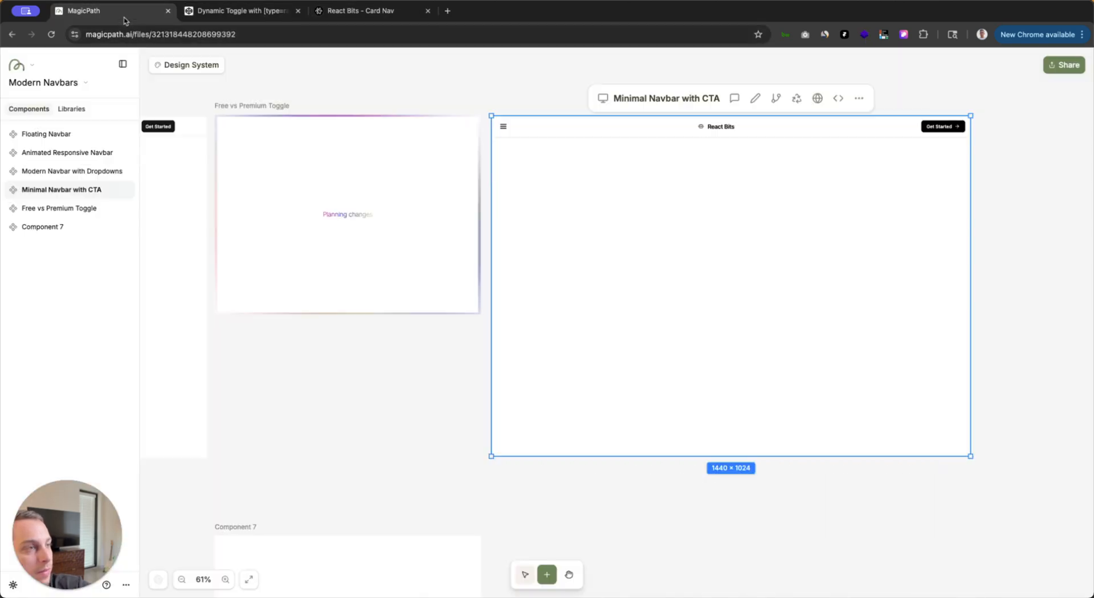
left_click(504, 127)
left_click(505, 129)
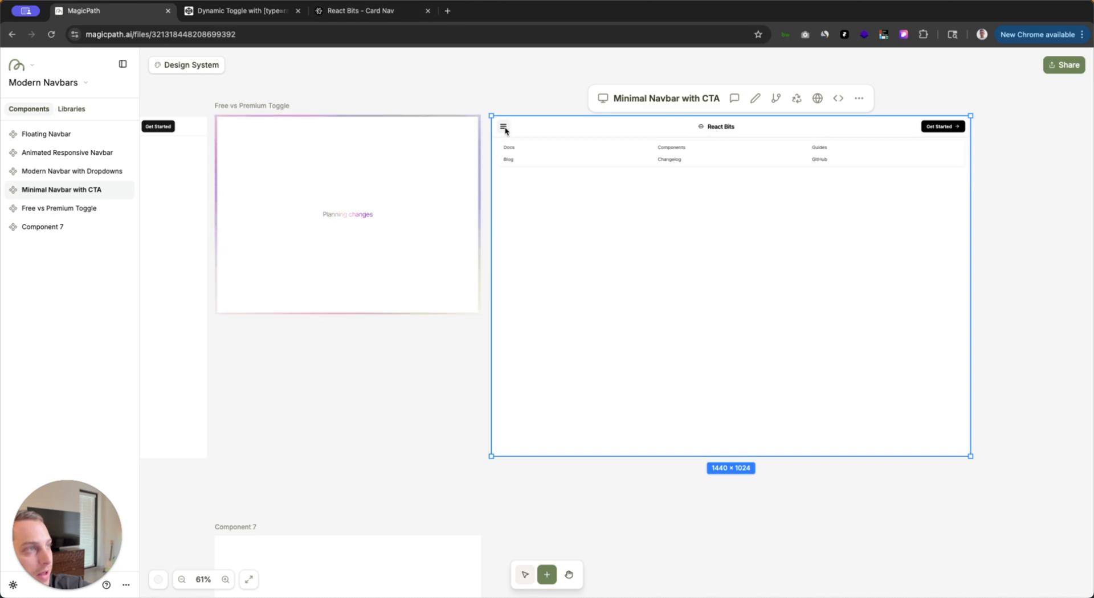
Step: Switch to the React Bits page, expand the Card Nav menu and capture a screenshot of the whole open navbar
left_click(346, 15)
left_click(419, 239)
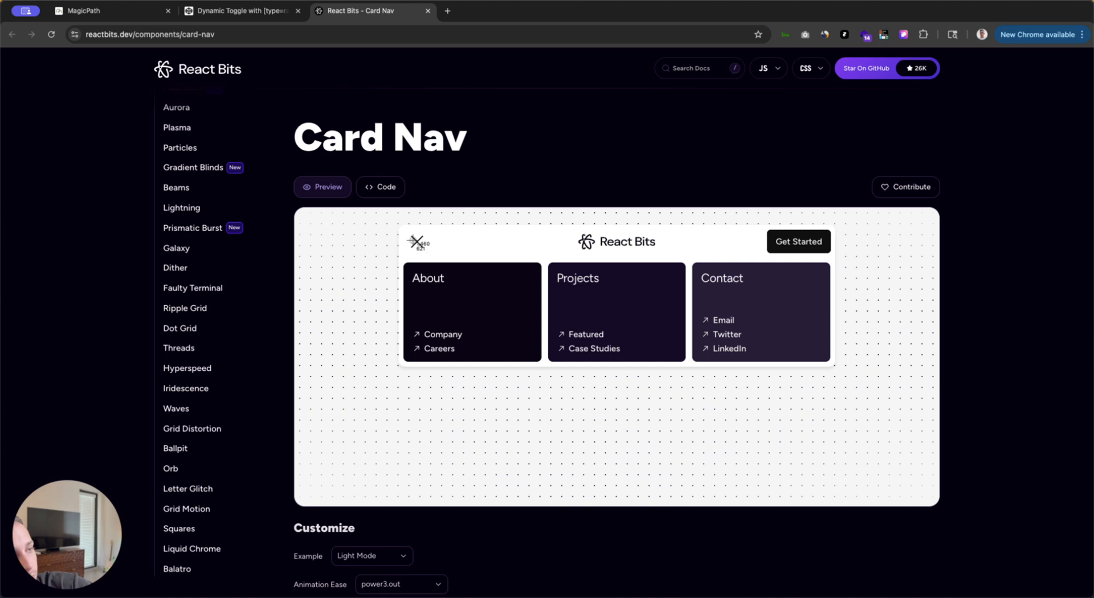
left_click_drag(399, 225, 835, 367)
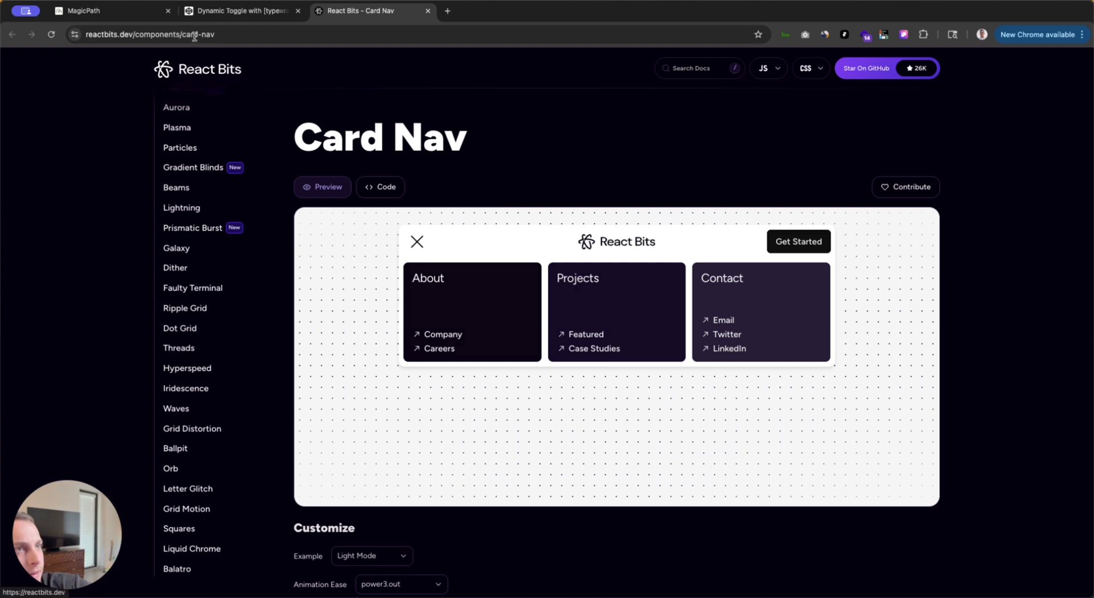
Step: In MagicPath, send the Minimal Navbar with CTA chat the screenshot with 'when the user clicks on the hamburger menu, they see this view'
left_click(233, 10)
left_click(85, 10)
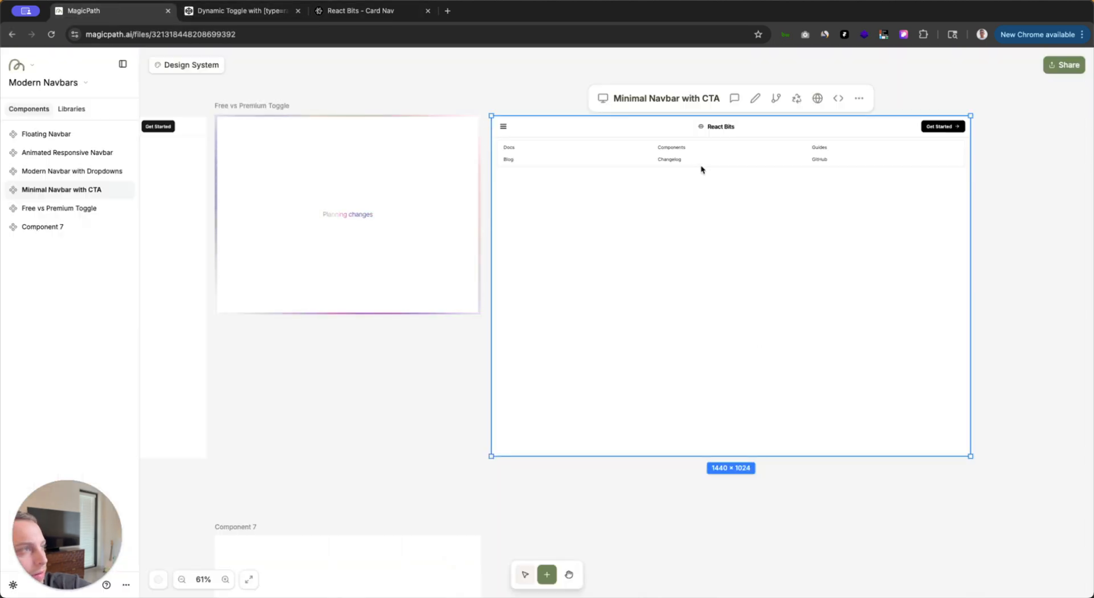
left_click(735, 98)
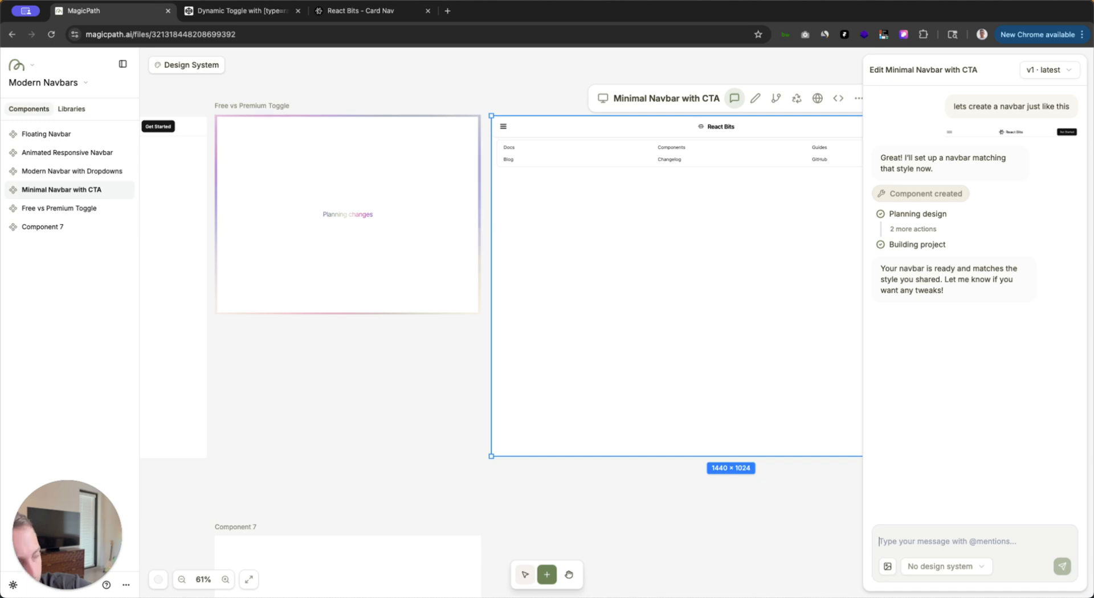
left_click_drag(243, 282, 902, 538)
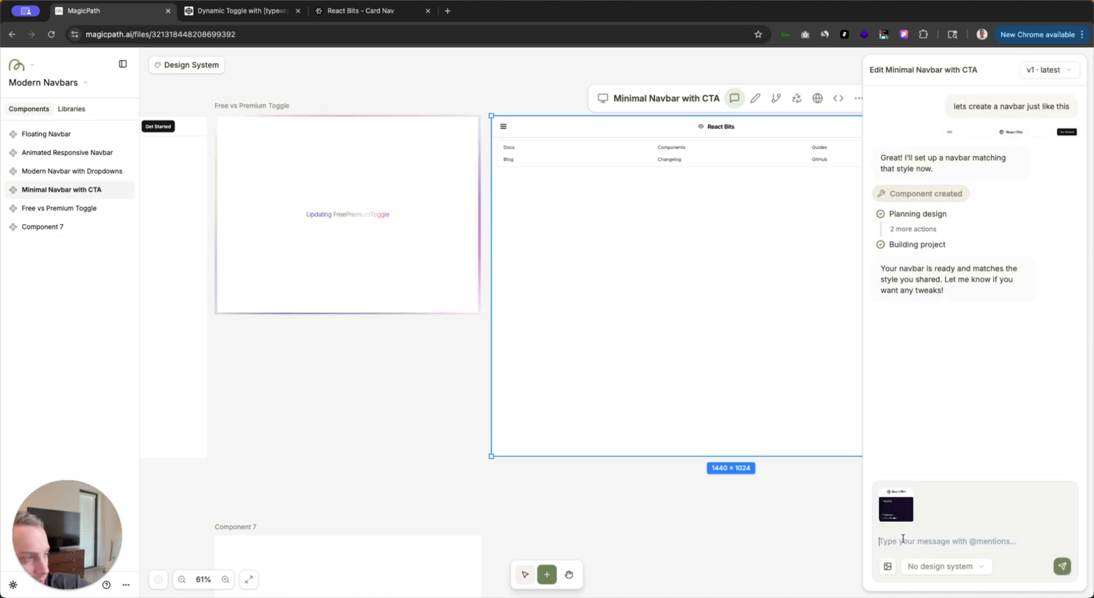
type("when the user")
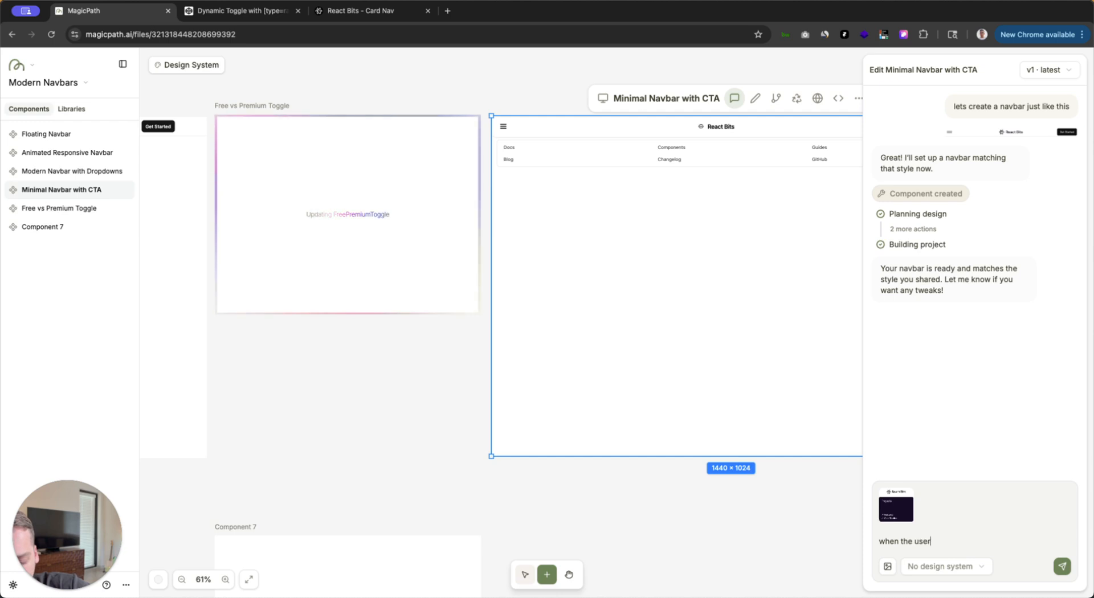
type(" clicks on t")
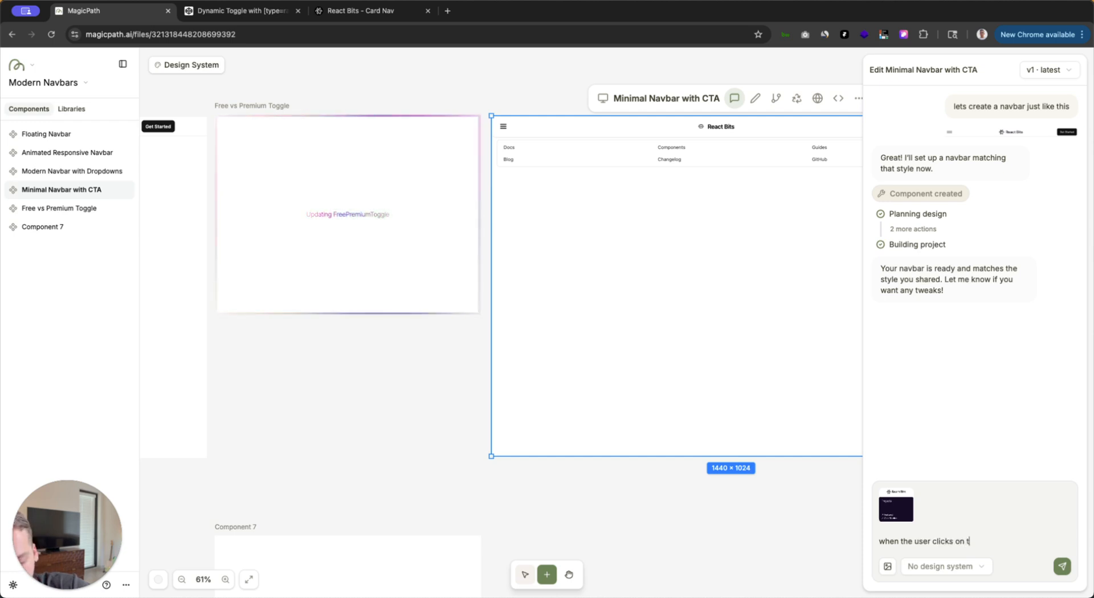
type("he hambu")
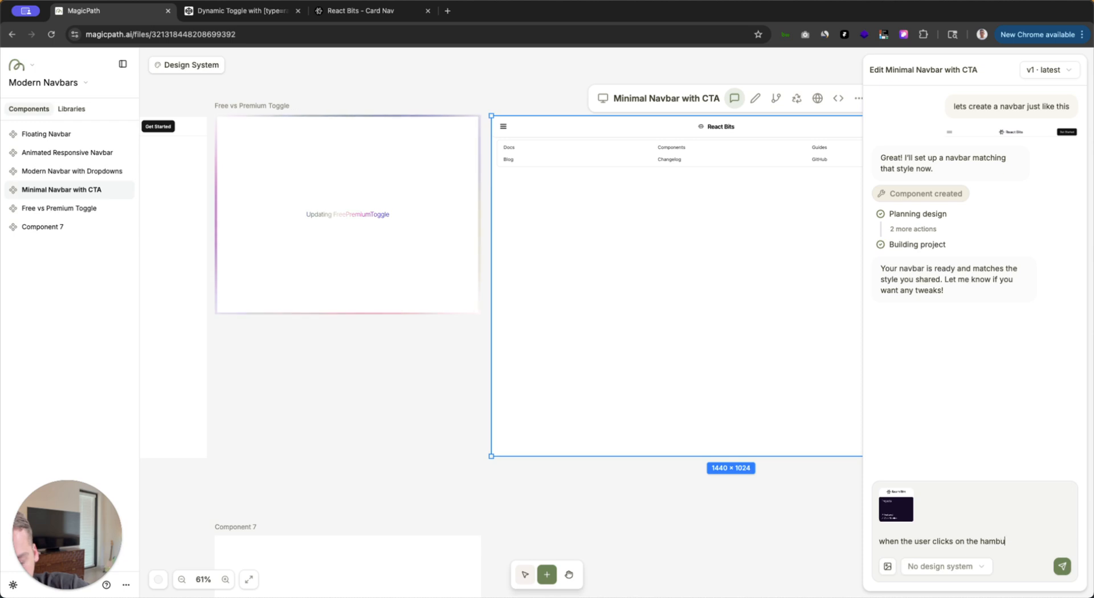
type("rger menu, they see this vie")
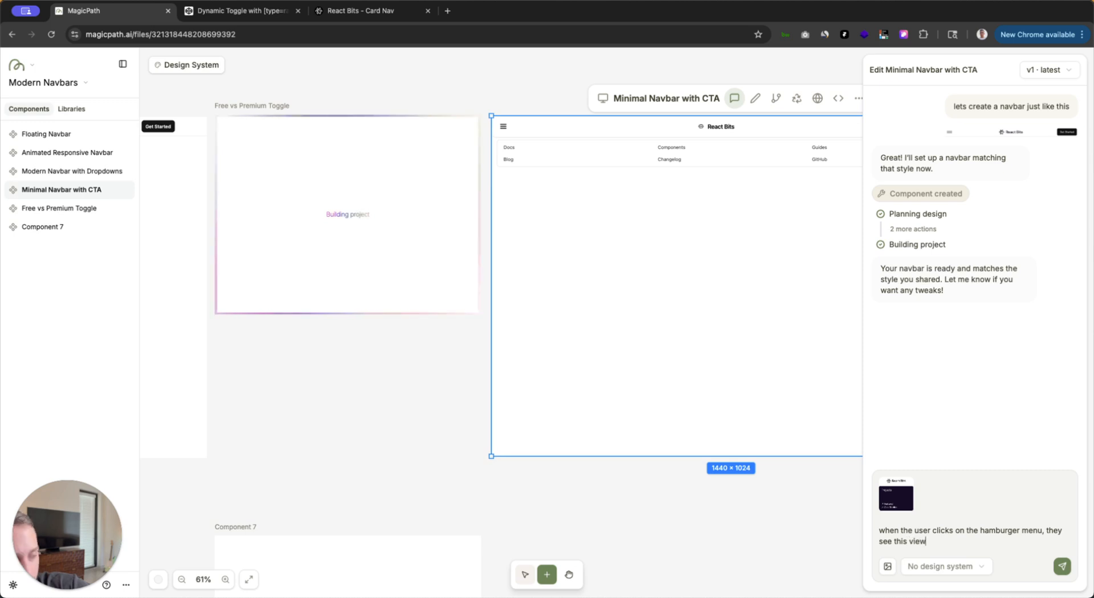
type("w")
key("Return")
Step: Delete the empty Component 7 from the canvas
scroll(437, 434, "down", 5)
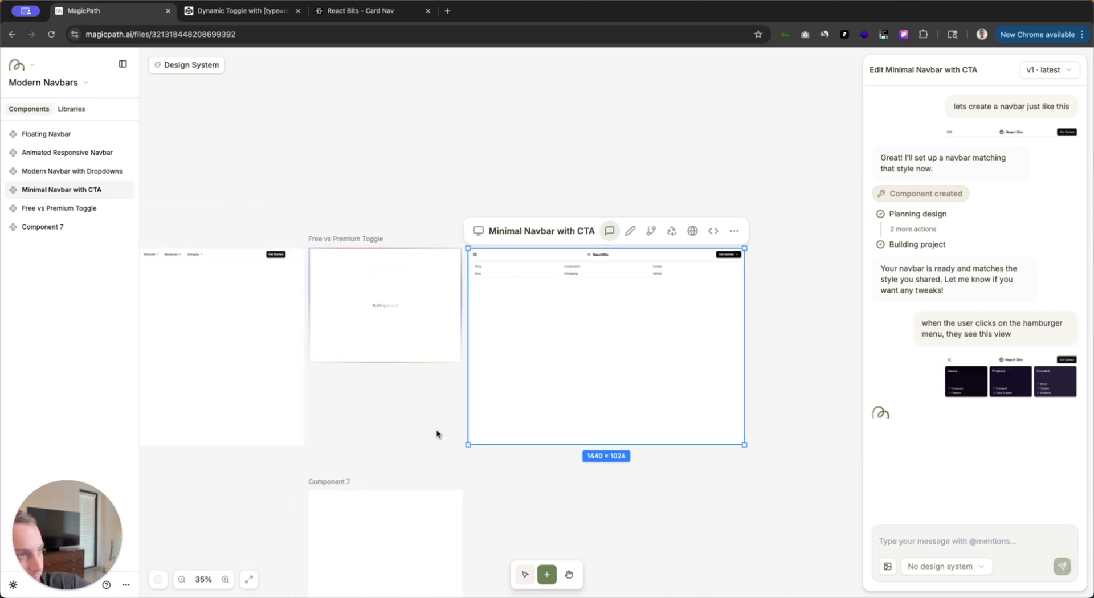
left_click(384, 465)
left_click(338, 481)
left_click(437, 472)
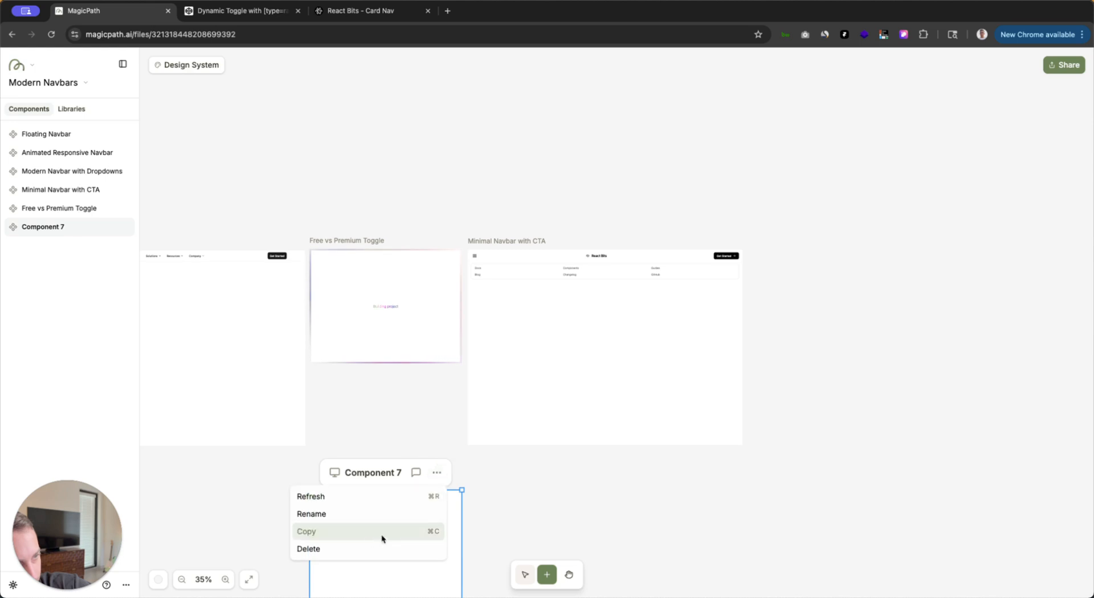
left_click(361, 547)
left_click(649, 356)
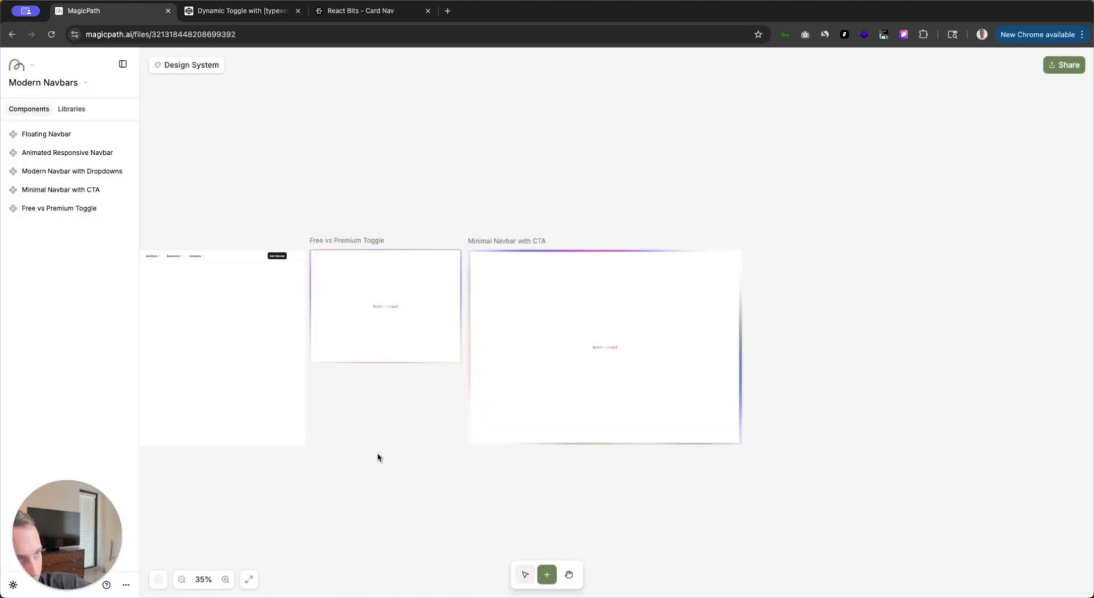
Step: Examine the Products, Resources, Solutions and Company dropdowns in Modern Navbar with Dropdowns
left_click_drag(319, 452, 549, 450)
scroll(315, 250, "up", 5)
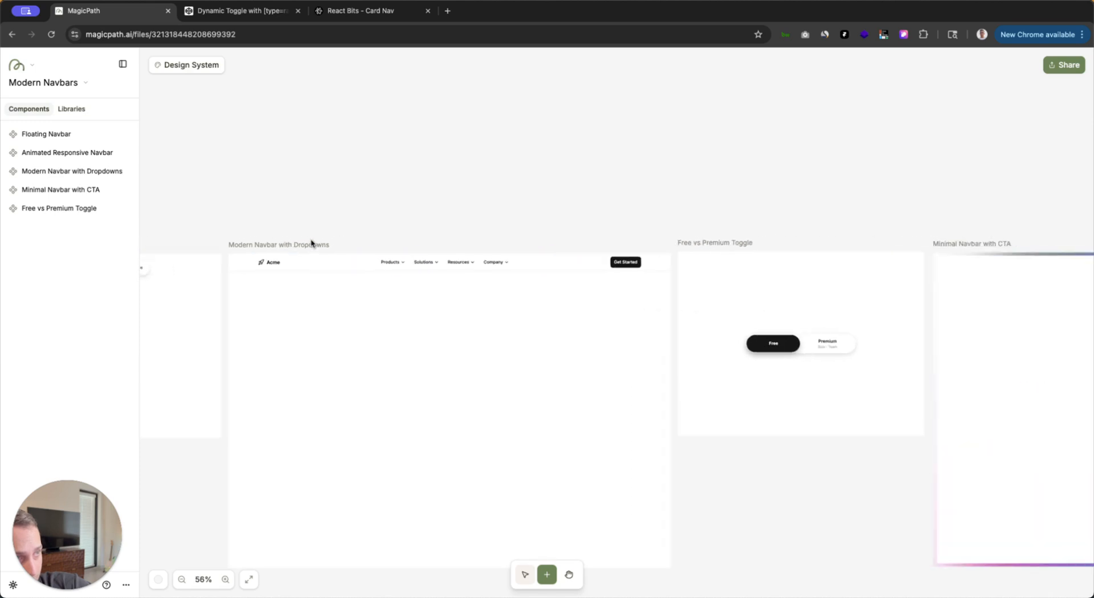
left_click(427, 269)
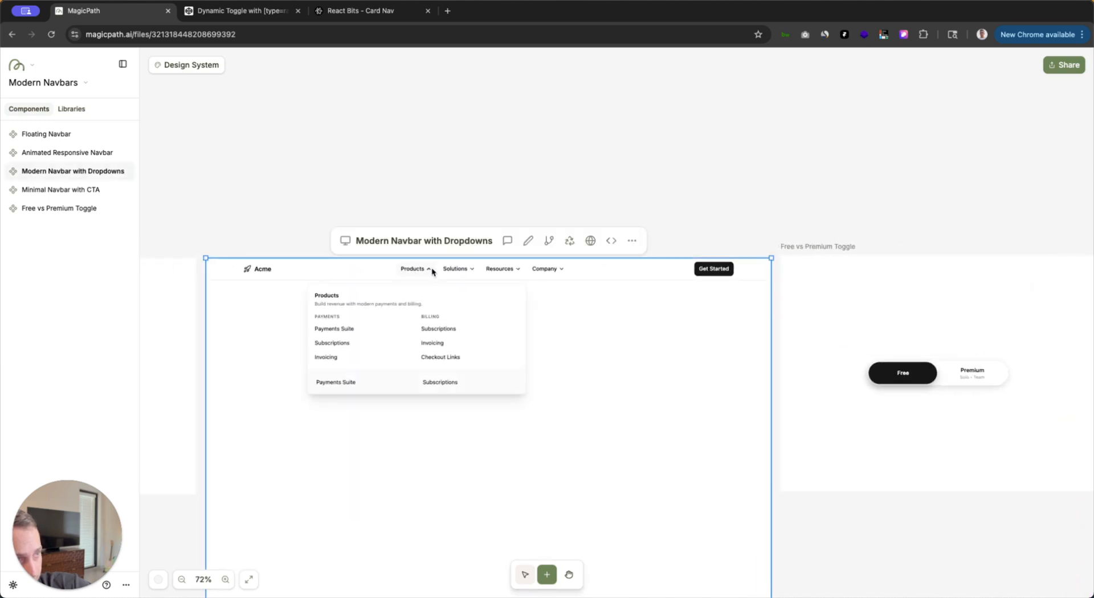
mouse_move(511, 273)
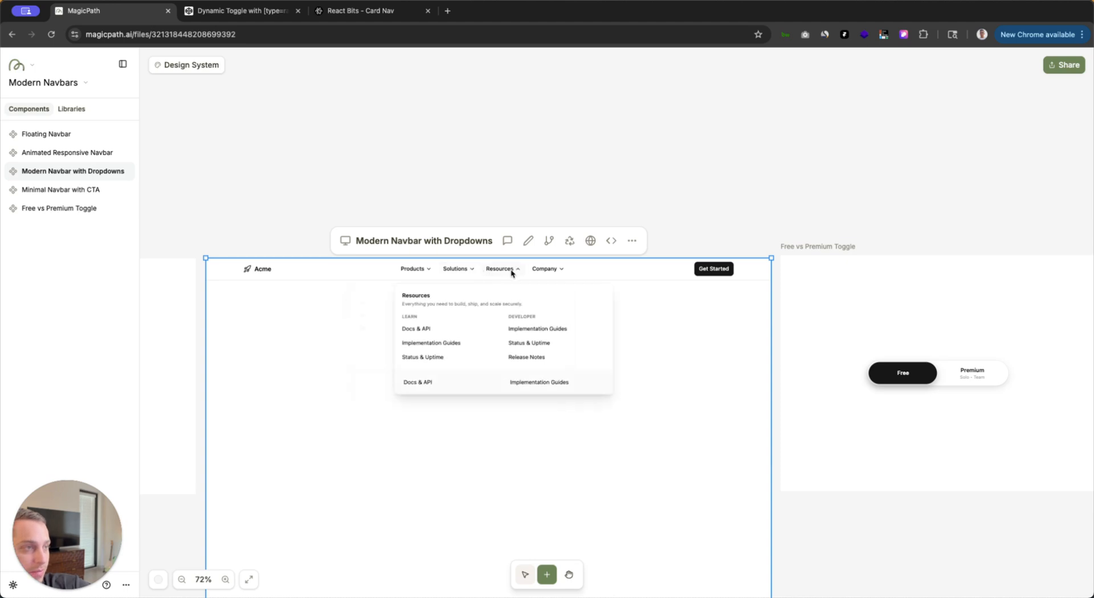
mouse_move(466, 276)
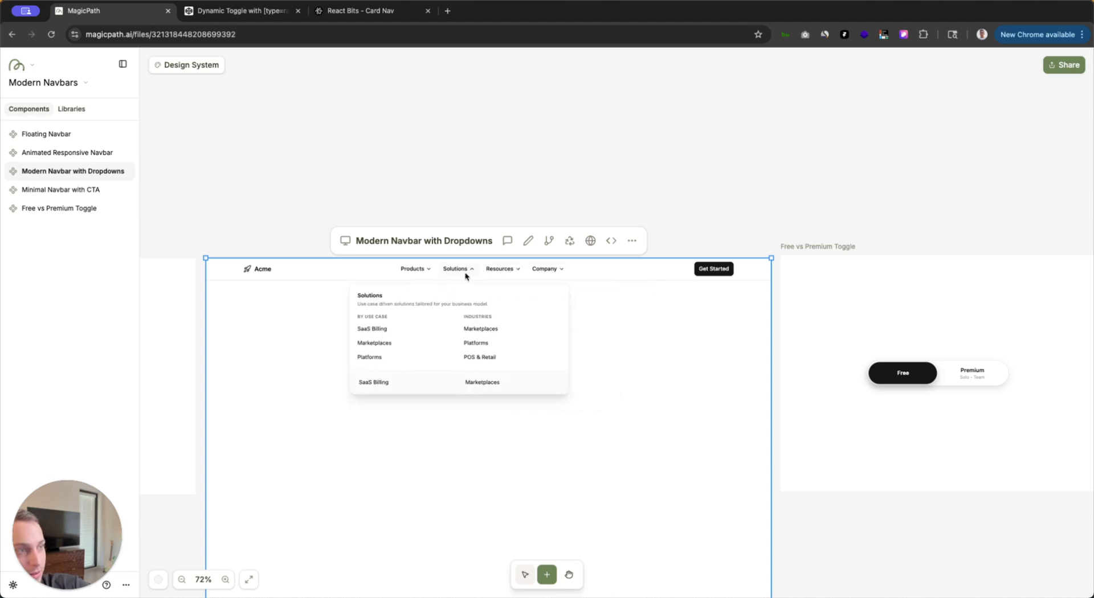
mouse_move(422, 270)
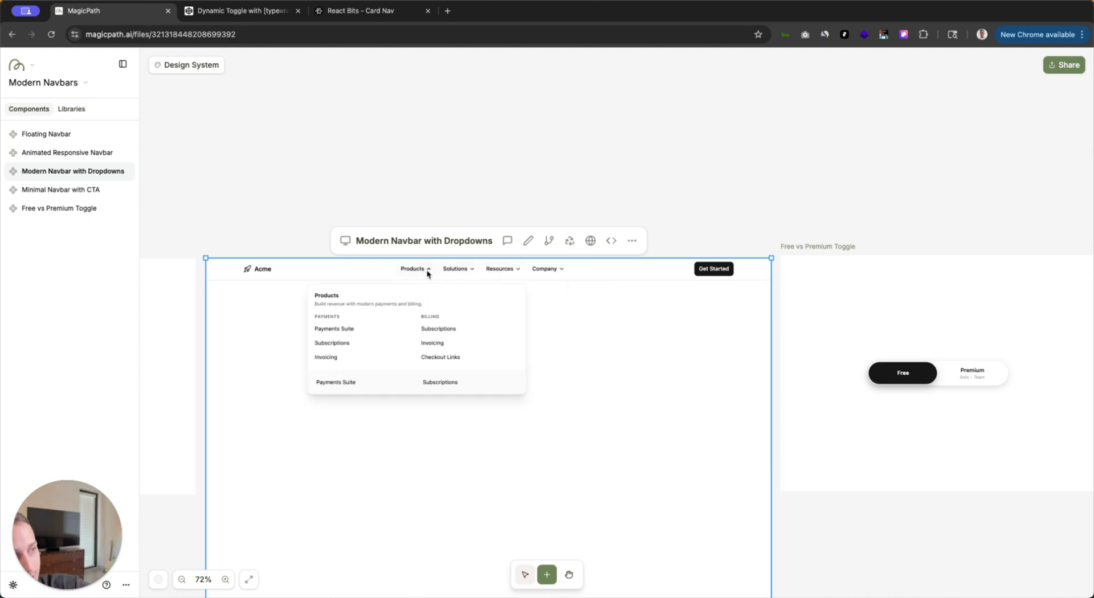
mouse_move(551, 275)
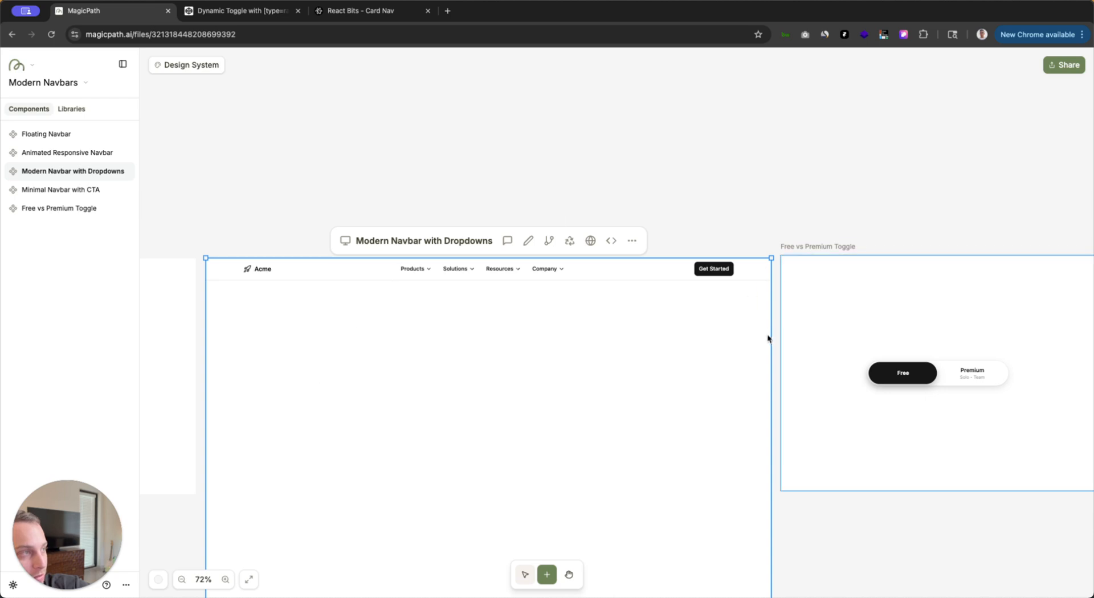
Step: Narrow the Modern Navbar with Dropdowns frame and shorten it to the height of the neighbouring Animated Responsive Navbar
left_click_drag(770, 334, 612, 331)
scroll(640, 313, "down", 5)
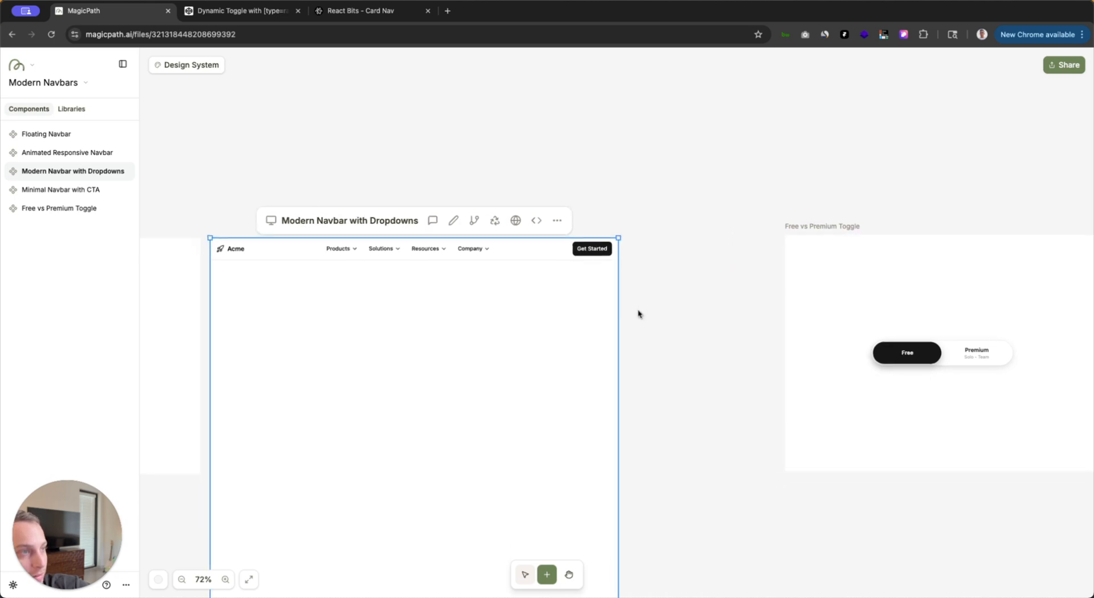
scroll(640, 312, "down", 5)
left_click_drag(500, 408, 473, 309)
left_click(657, 294)
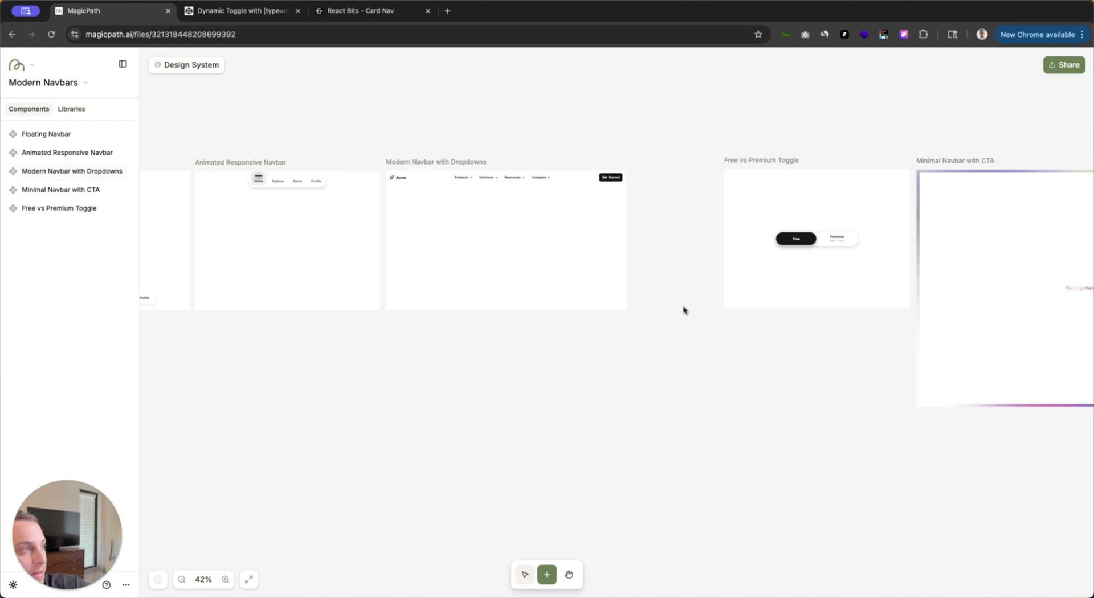
Step: Test the updated Free vs Premium Toggle by switching between Free and Premium and alternating its Solo and Team options
scroll(833, 239, "up", 5)
scroll(832, 239, "up", 3)
left_click(570, 307)
scroll(530, 305, "right", 2)
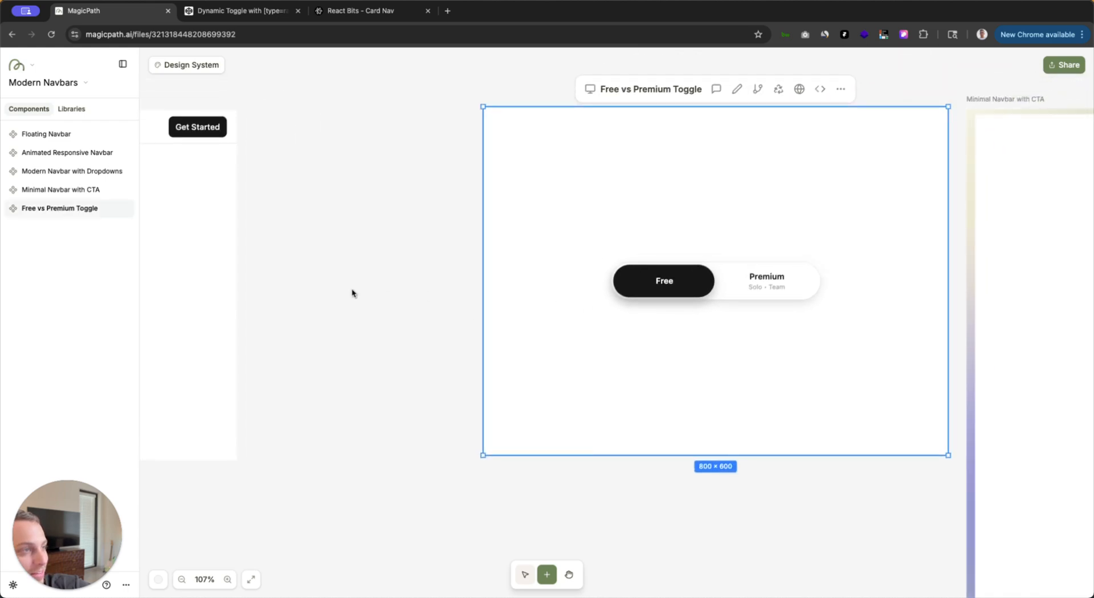
scroll(352, 292, "right", 5)
left_click(599, 283)
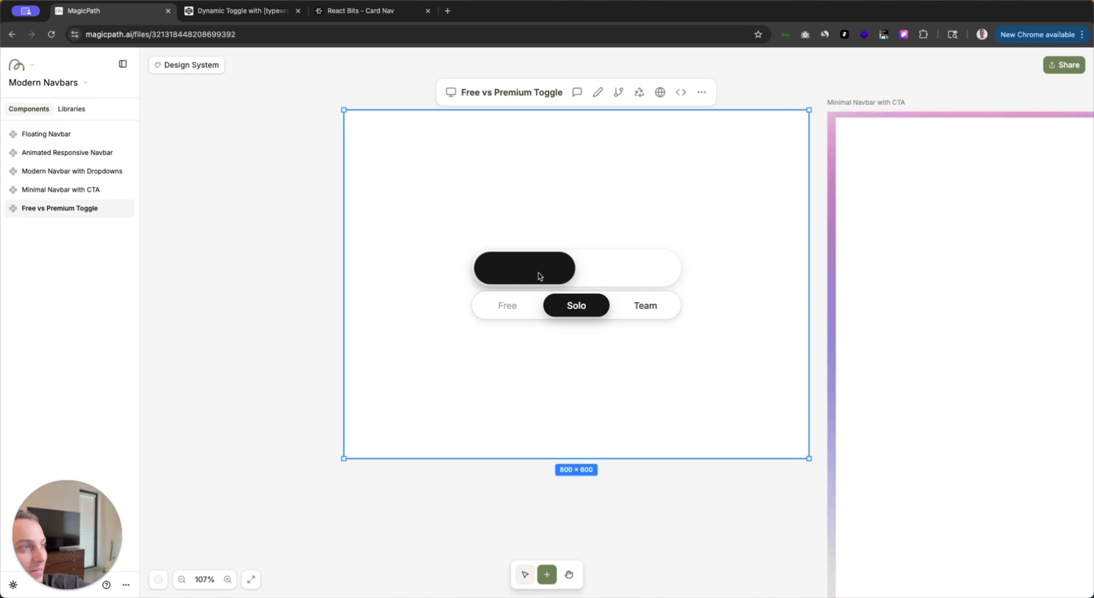
left_click(540, 274)
left_click(617, 289)
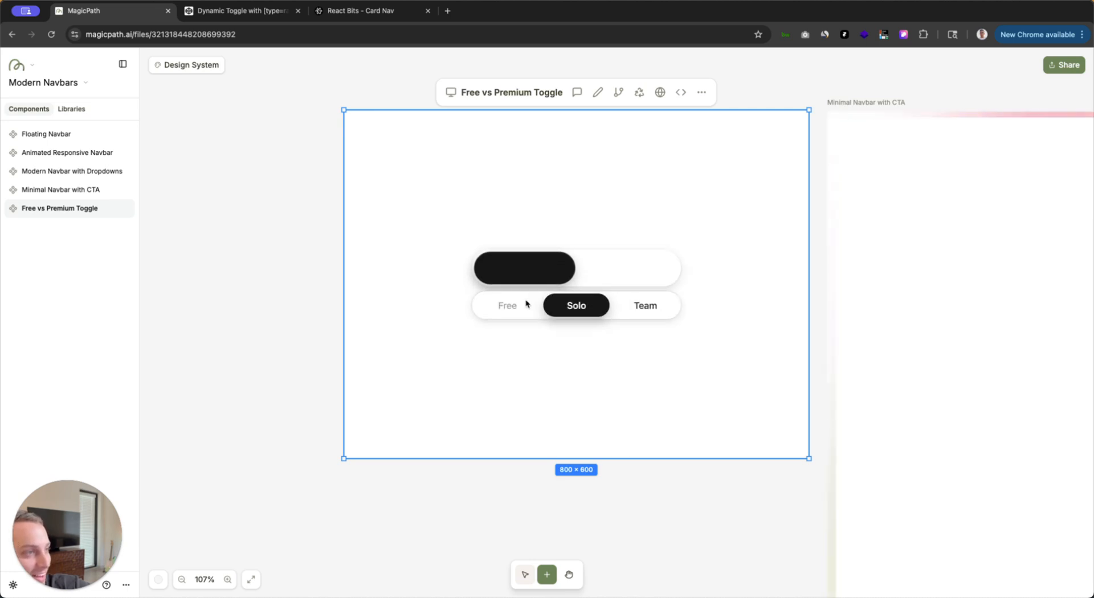
left_click(633, 302)
left_click(578, 306)
left_click(648, 306)
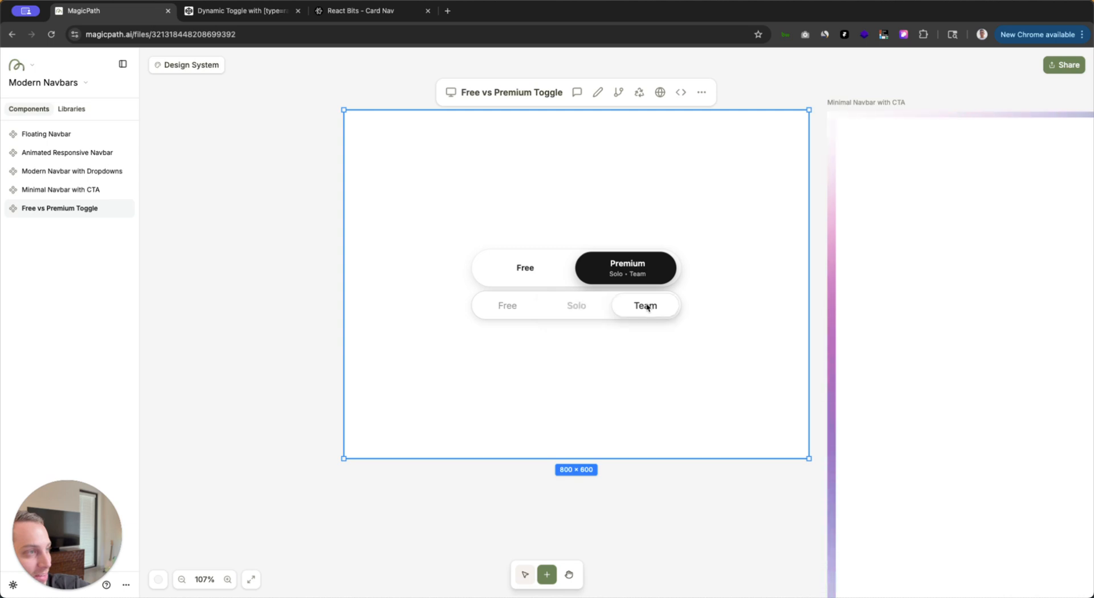
left_click(594, 306)
left_click(640, 306)
left_click(590, 308)
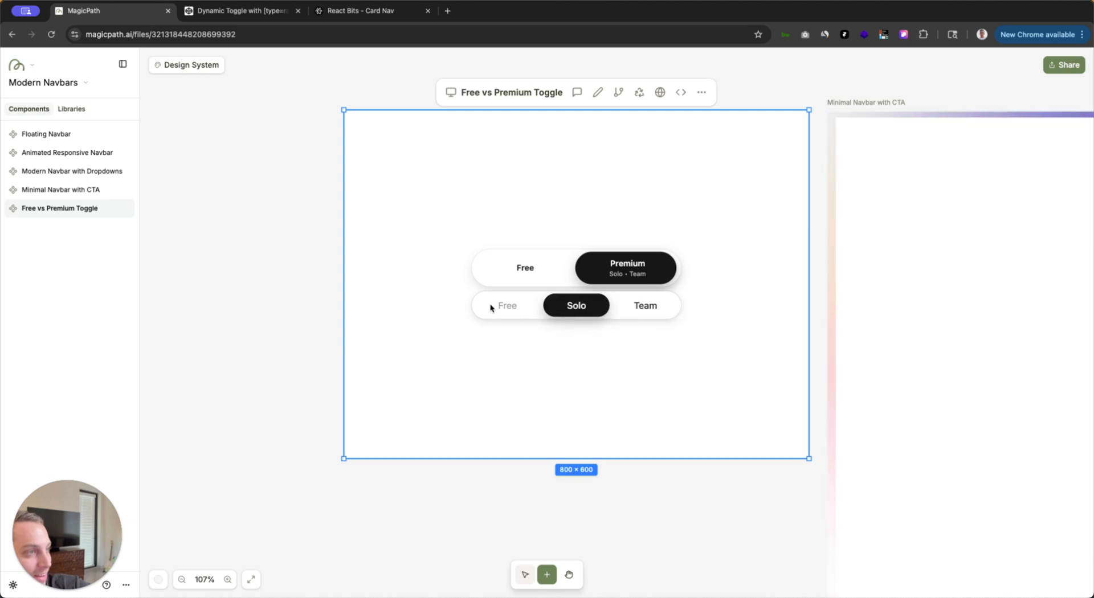
left_click(643, 308)
left_click(605, 308)
left_click(649, 308)
left_click(608, 309)
left_click(628, 309)
left_click(583, 308)
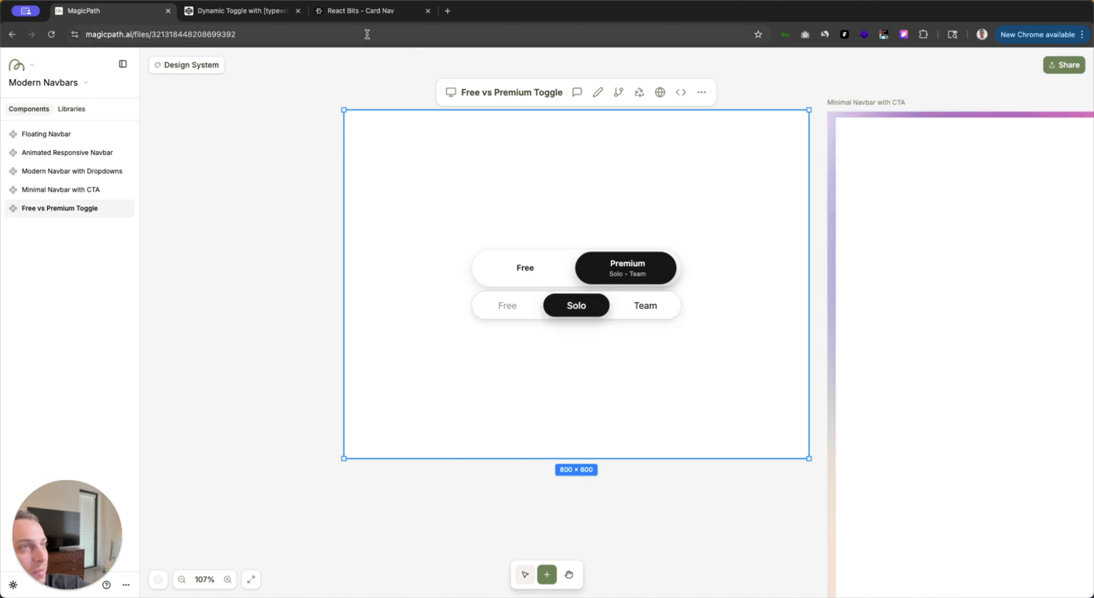
Step: Try the Team option in the original CodePen toggle and compare it with Team and Solo in the MagicPath toggle
left_click(250, 10)
left_click(618, 433)
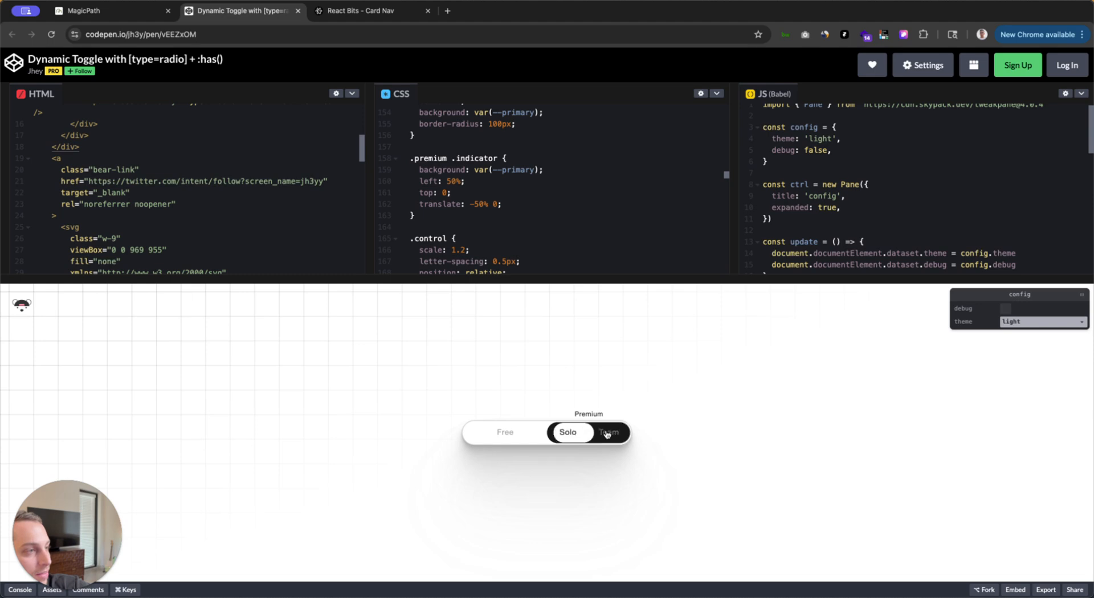
left_click(124, 11)
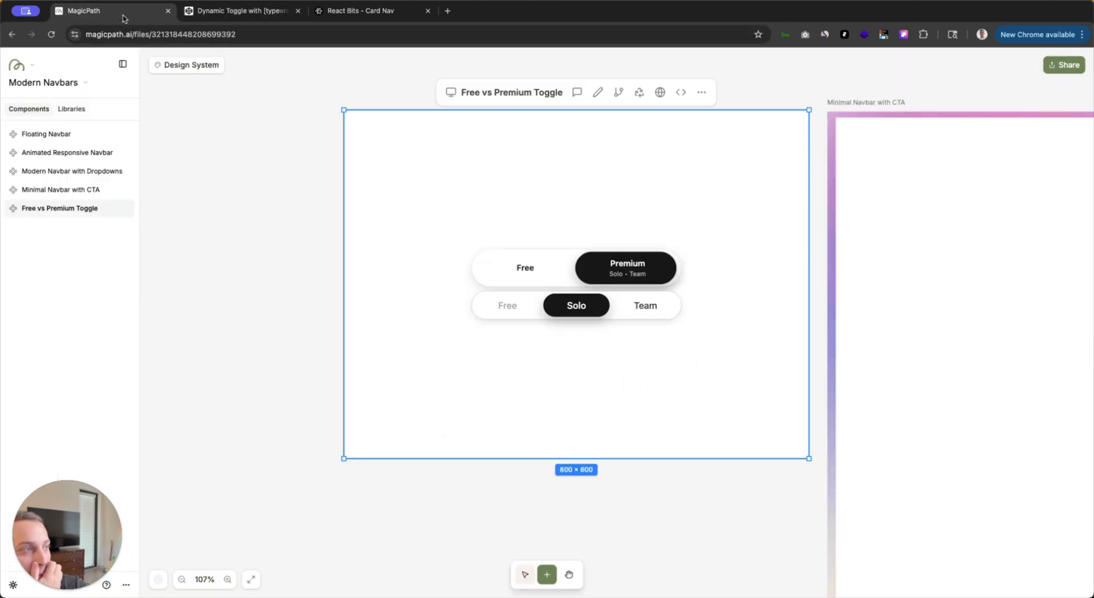
left_click(645, 314)
left_click(576, 310)
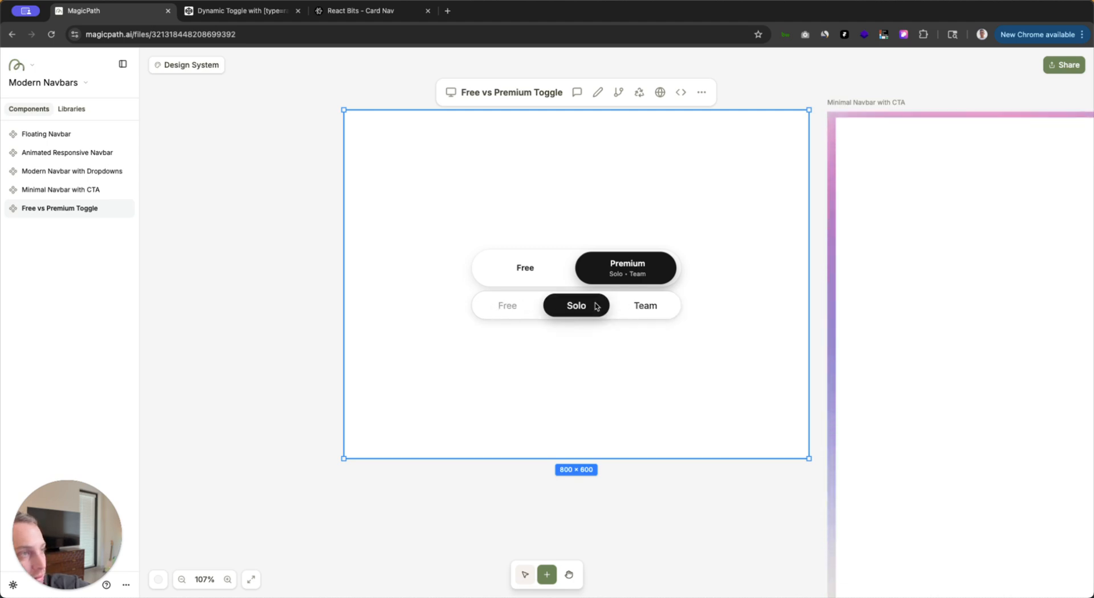
Step: Recheck how the MagicPath toggle responds to Free and Premium, and how its lower row switches between Team and Solo
left_click(550, 283)
left_click(629, 283)
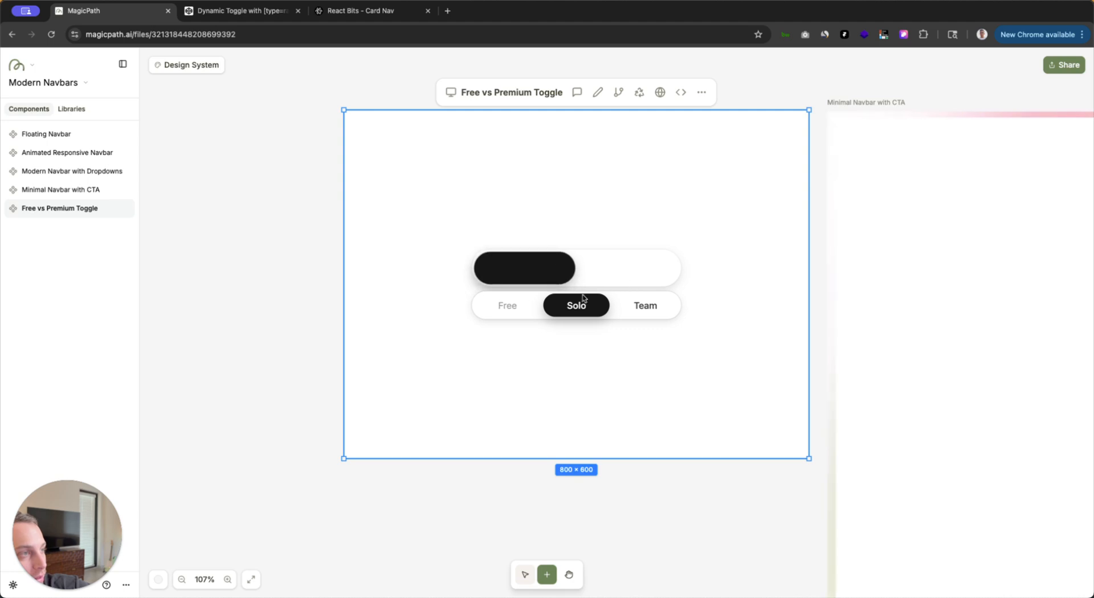
left_click(636, 313)
left_click(586, 313)
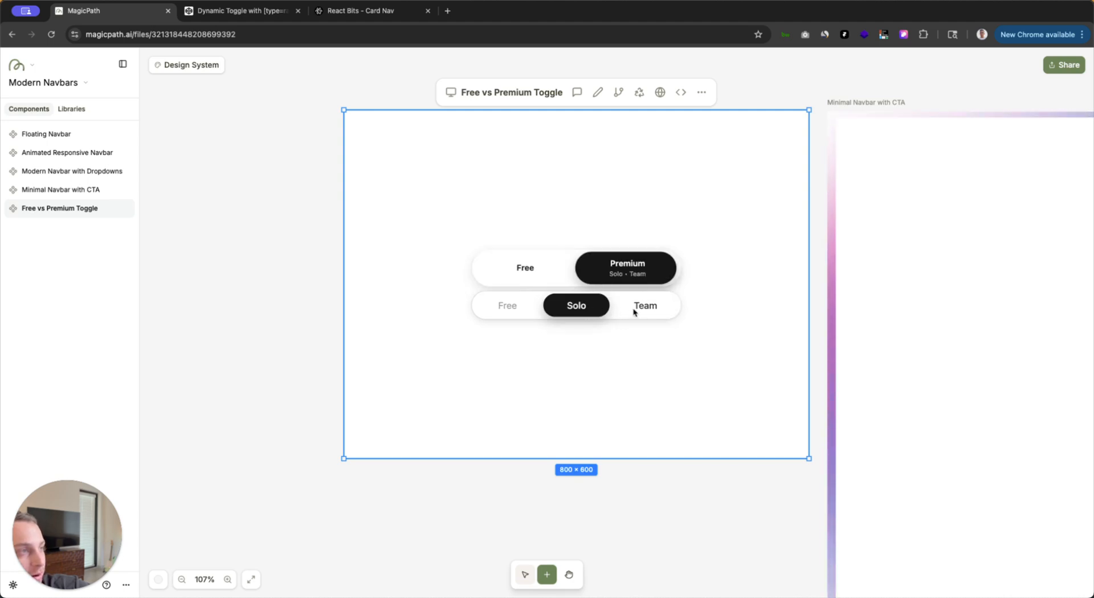
left_click(635, 313)
left_click(579, 308)
left_click(639, 306)
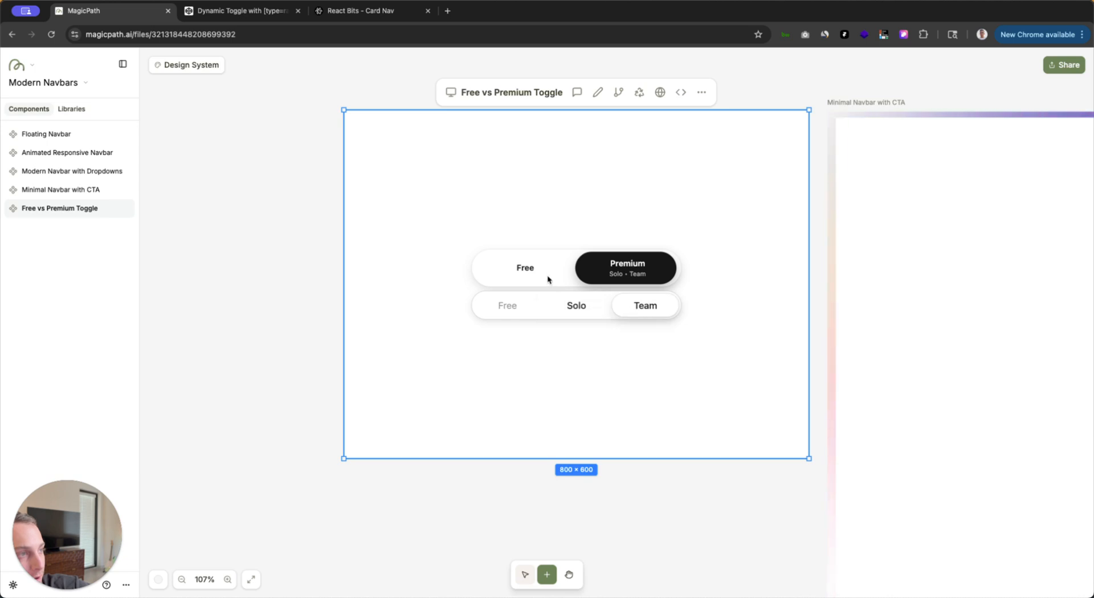
left_click(586, 310)
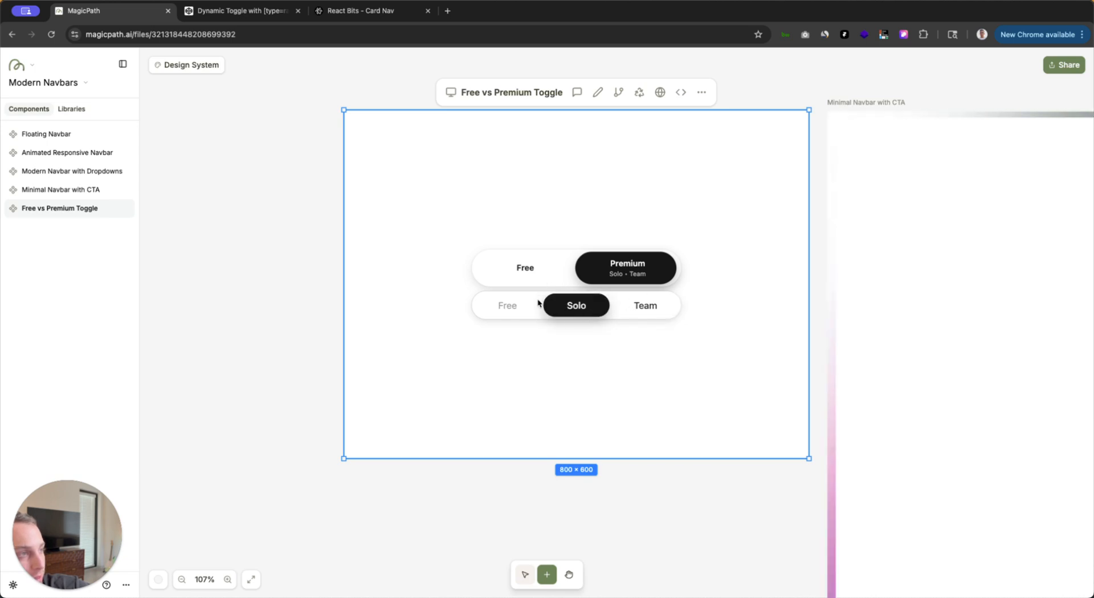
Step: Switch the Free vs Premium Toggle back to version v1
left_click(577, 93)
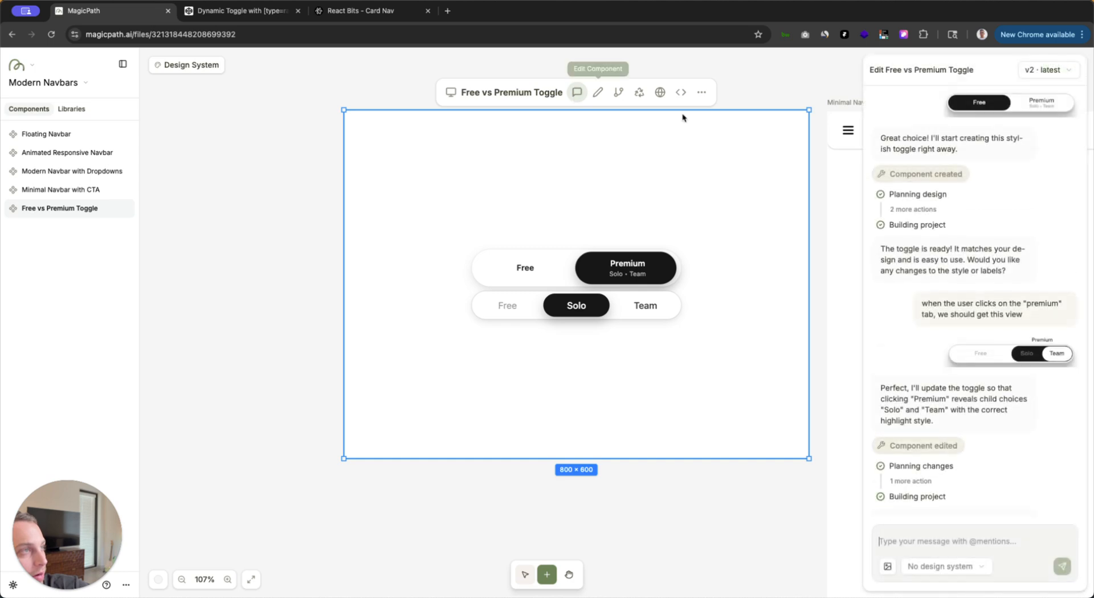
left_click(1048, 69)
left_click(1029, 107)
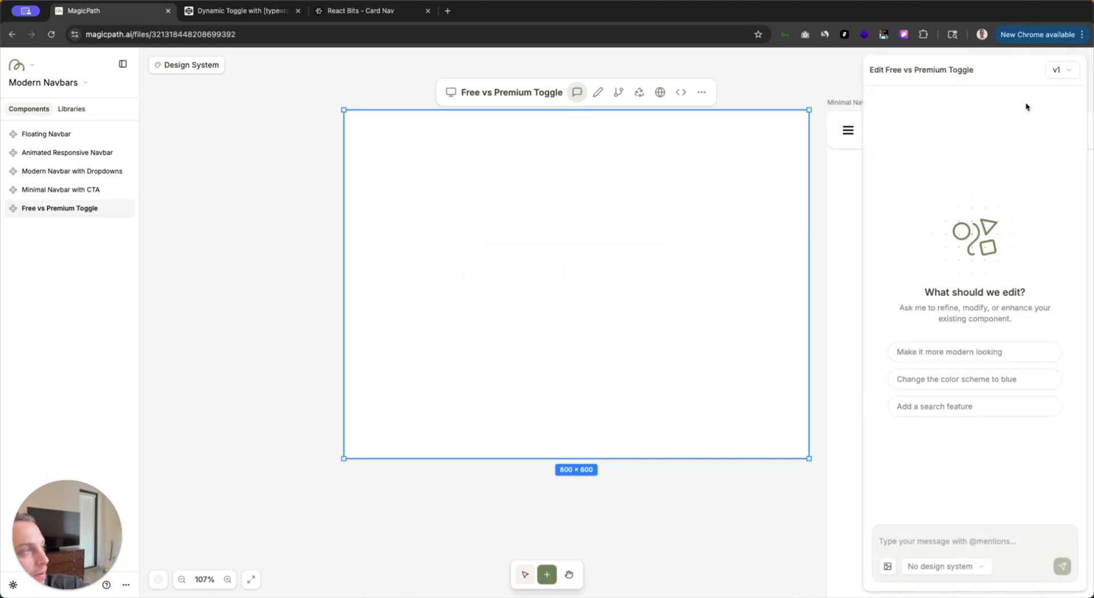
scroll(819, 77, "right", 8)
scroll(818, 76, "down", 5)
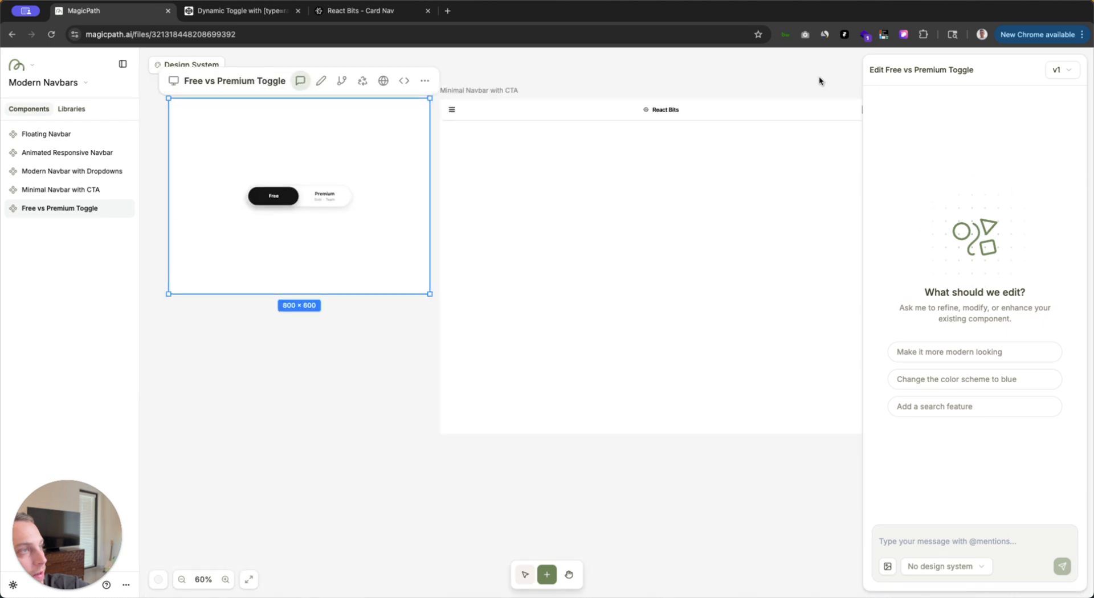
left_click(751, 81)
Step: Test Minimal Navbar with CTA by opening and closing its hamburger menu
left_click(500, 90)
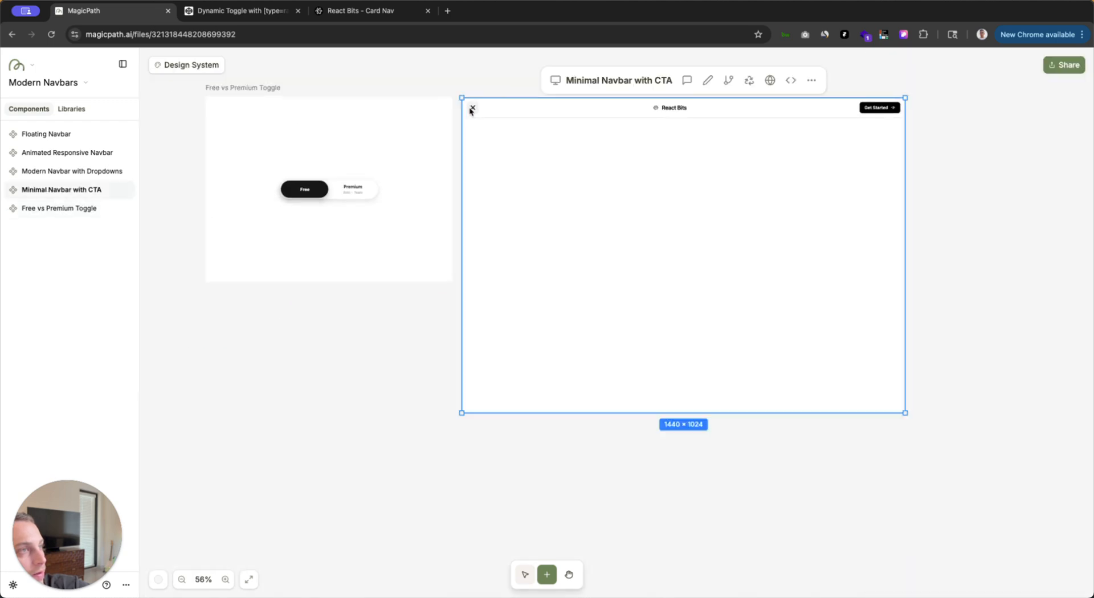
left_click(471, 109)
left_click(473, 109)
double_click(472, 108)
Step: Prompt an edit of Minimal Navbar with CTA: "lets give the navbar a max width of 700px"
left_click(687, 80)
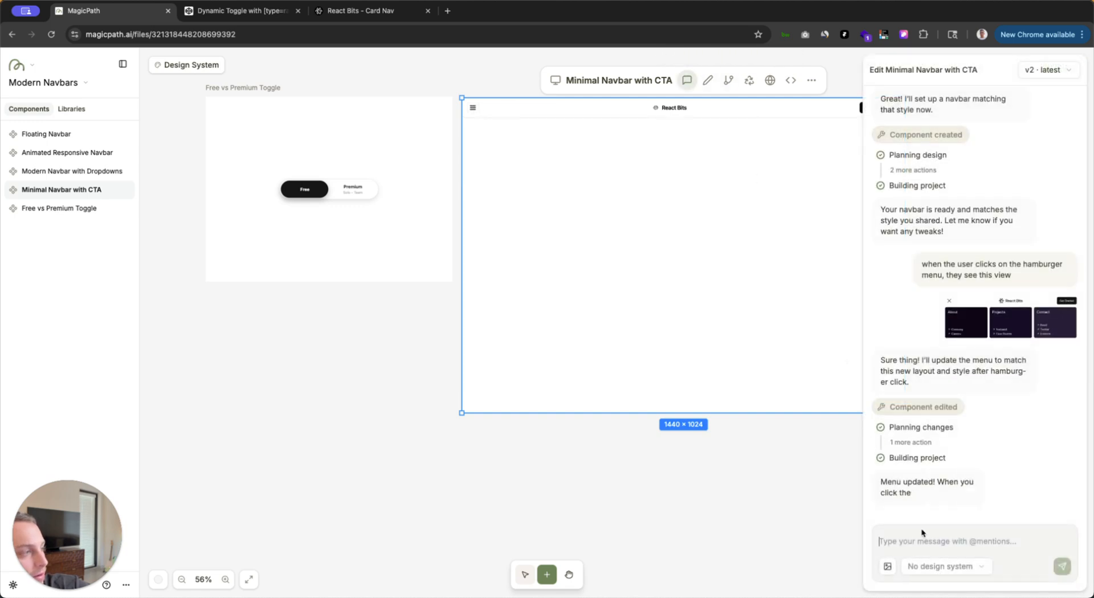
type("t")
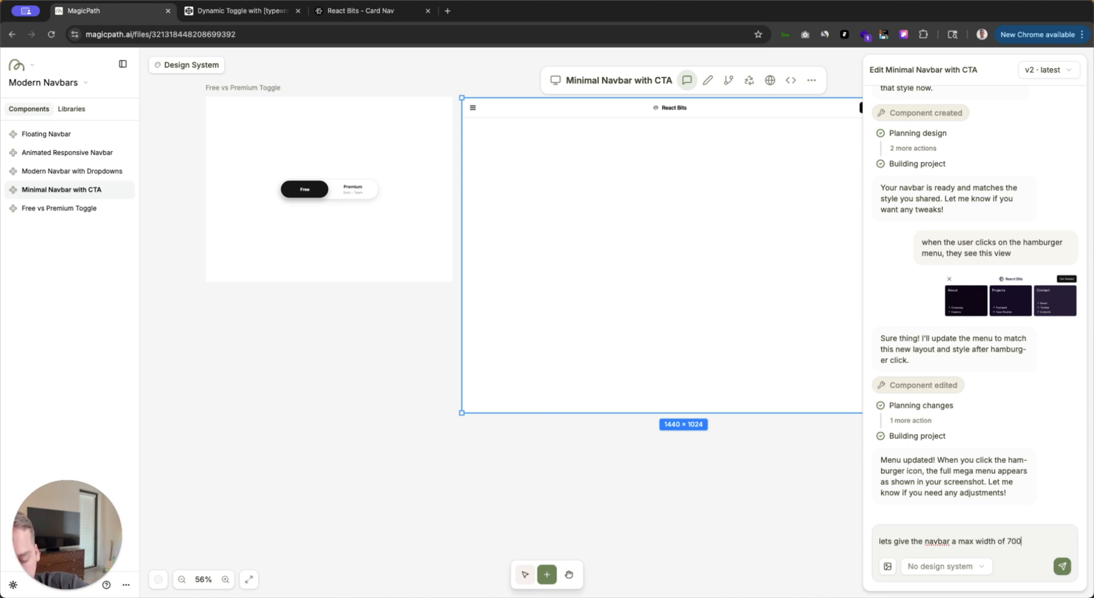
type("x")
key("Return")
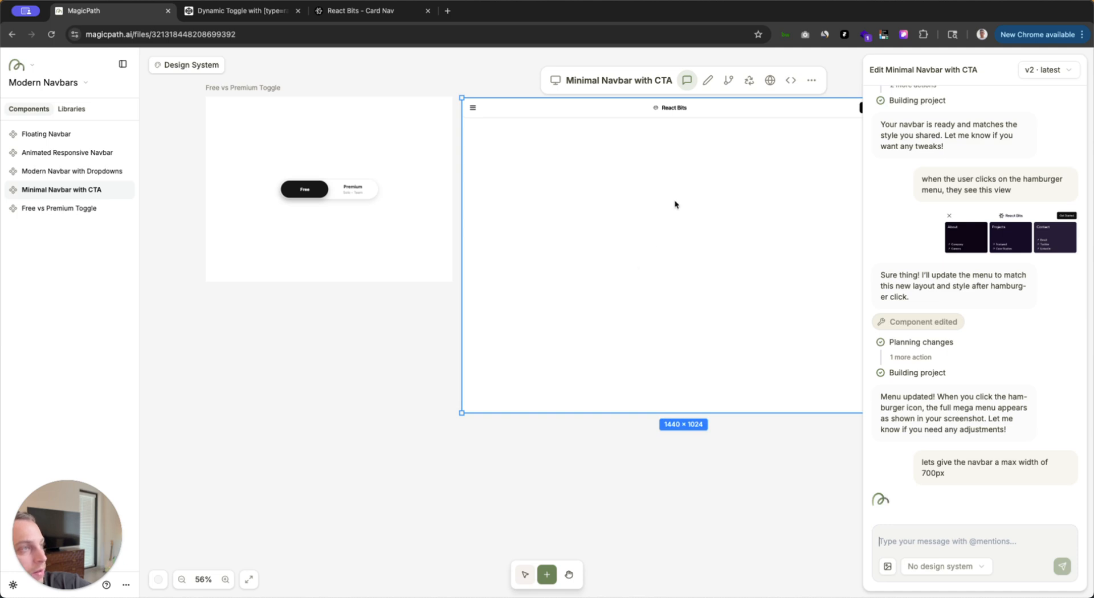
left_click(848, 74)
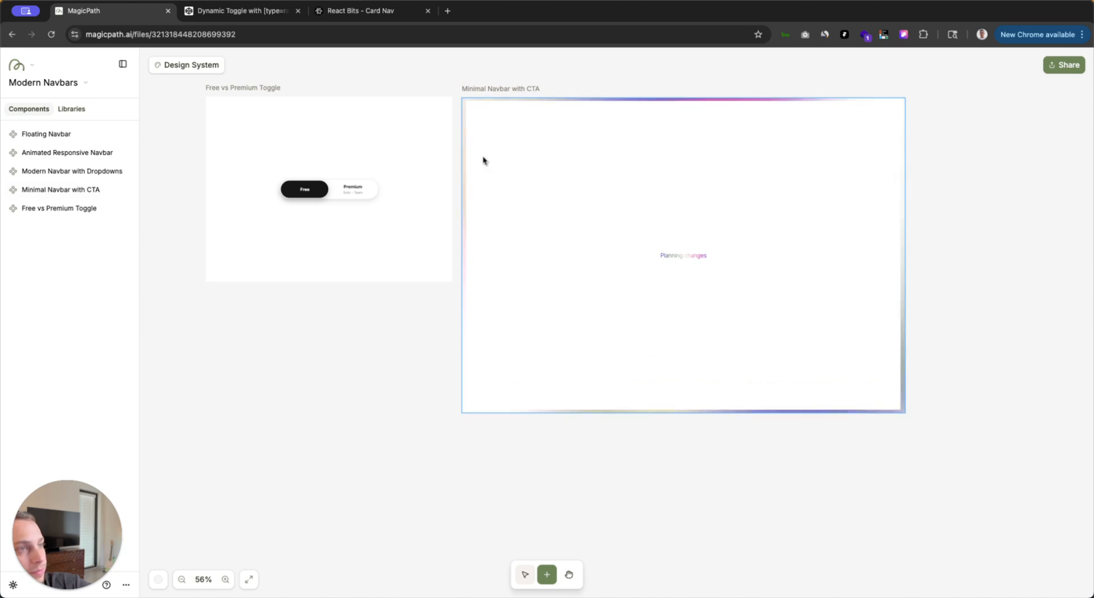
Step: Move the Free vs Premium Toggle and Minimal Navbar with CTA frames left to close the gap beside the neighbouring navbar
scroll(449, 90, "left", 5)
left_click(398, 101)
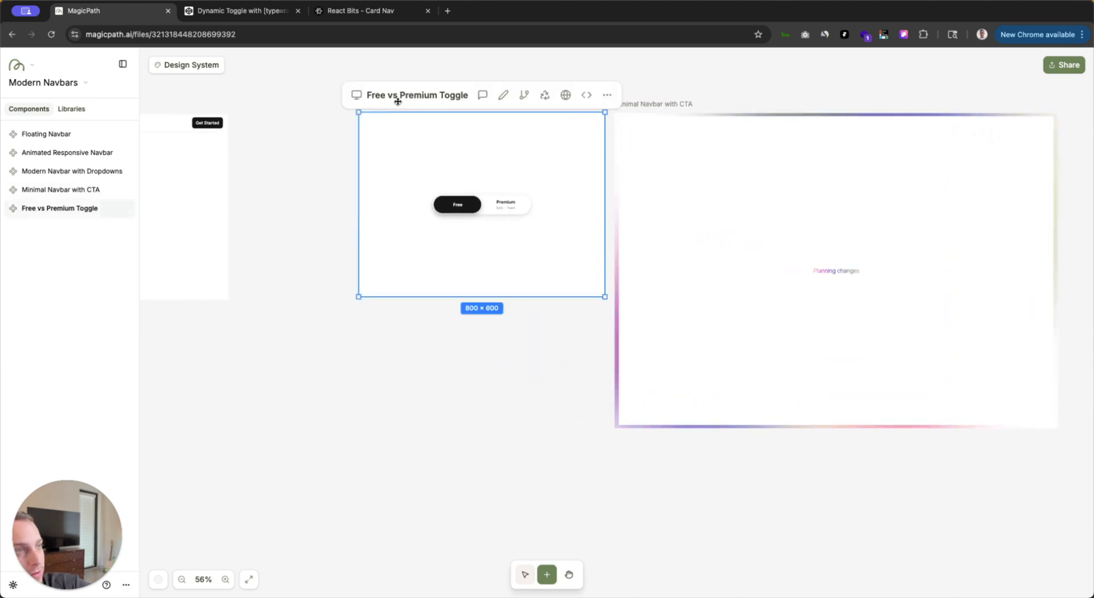
left_click_drag(398, 101, 293, 104)
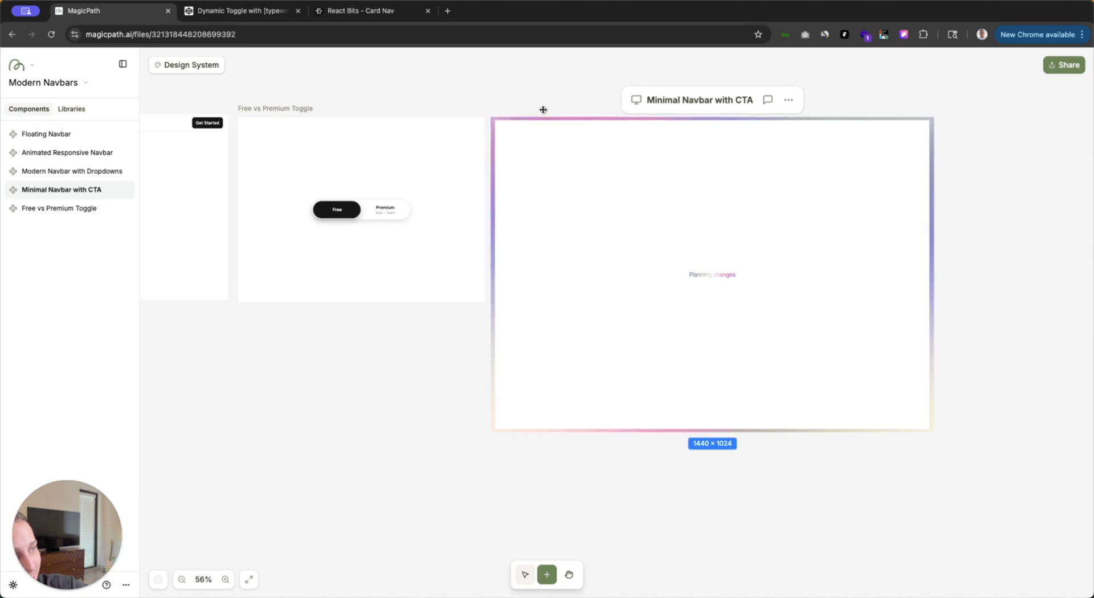
Step: Test version v1 of the Free vs Premium Toggle by repeatedly switching between Free and Premium
scroll(305, 114, "up", 5)
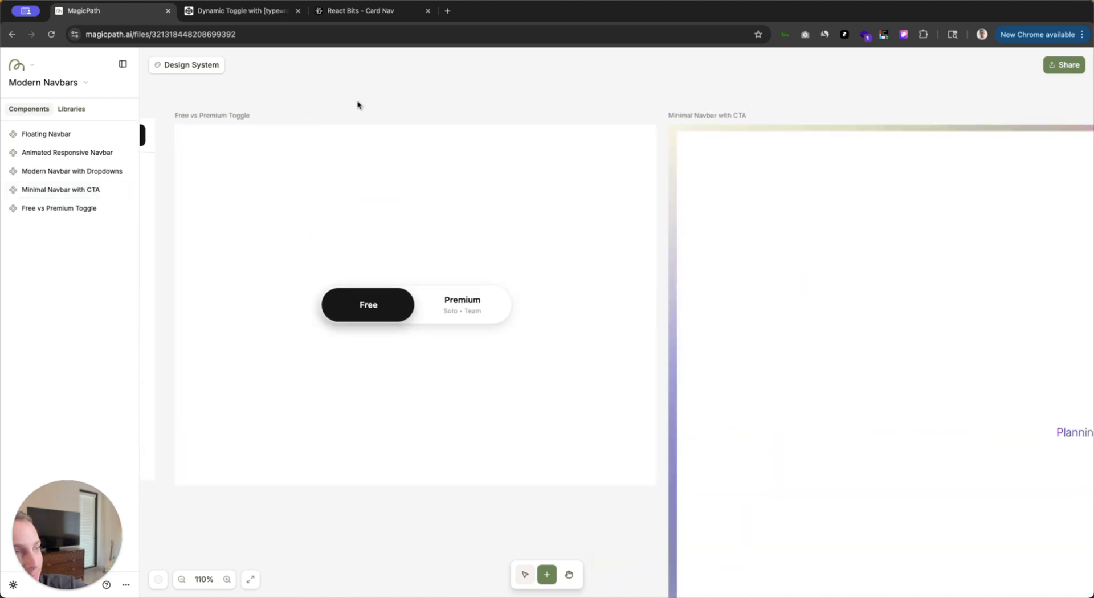
scroll(358, 103, "left", 2)
left_click(508, 295)
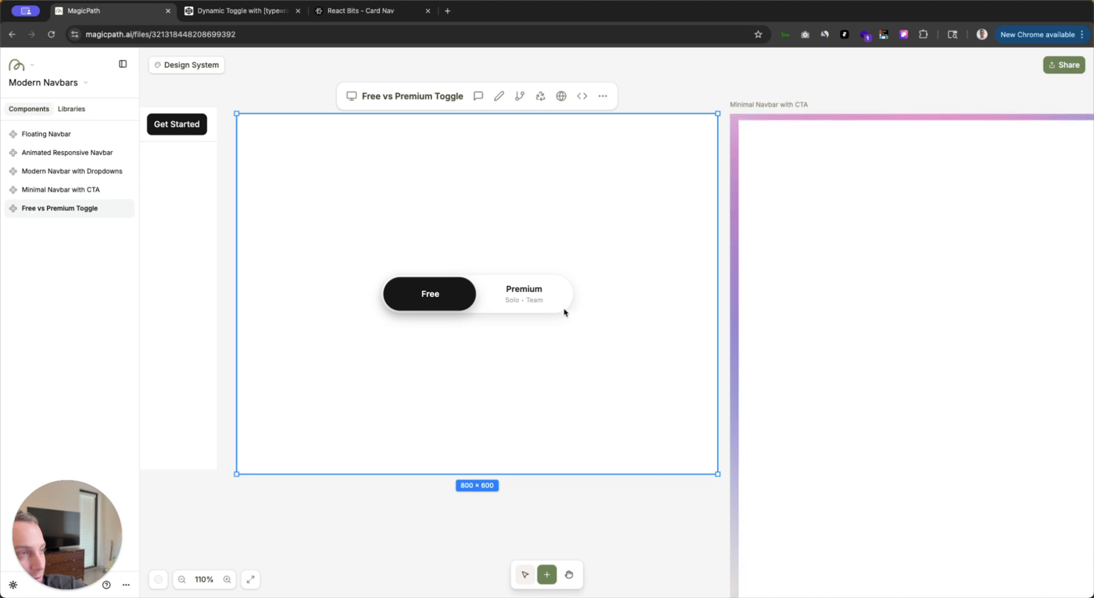
left_click(533, 298)
left_click(442, 295)
left_click(507, 296)
left_click(446, 295)
left_click(515, 294)
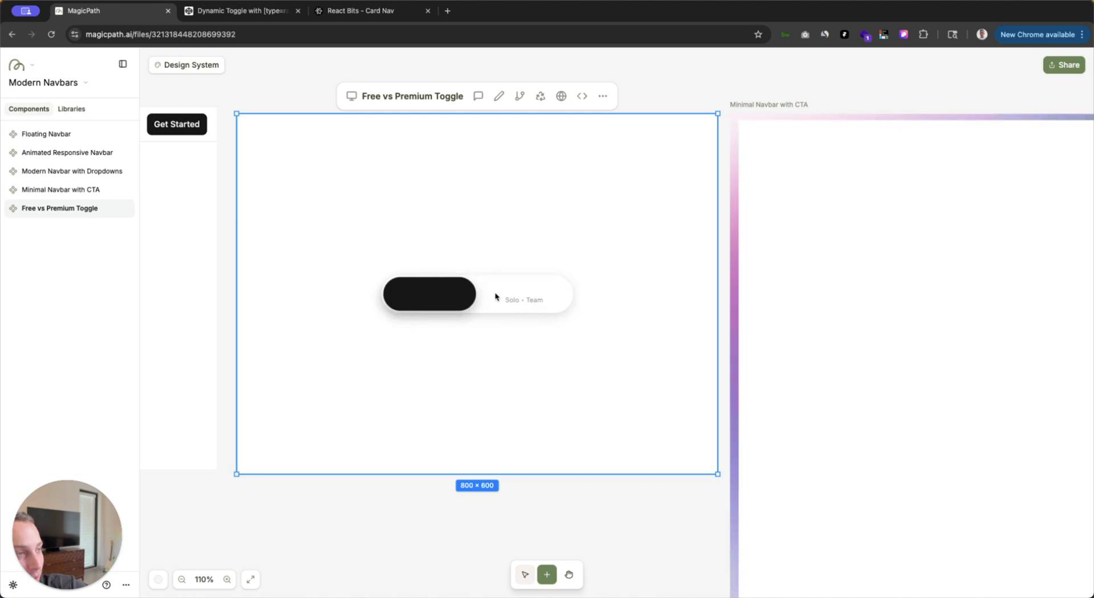
left_click(445, 294)
left_click(497, 292)
left_click(474, 297)
left_click(495, 295)
left_click(501, 298)
left_click(445, 295)
left_click(514, 302)
left_click(515, 303)
left_click(426, 288)
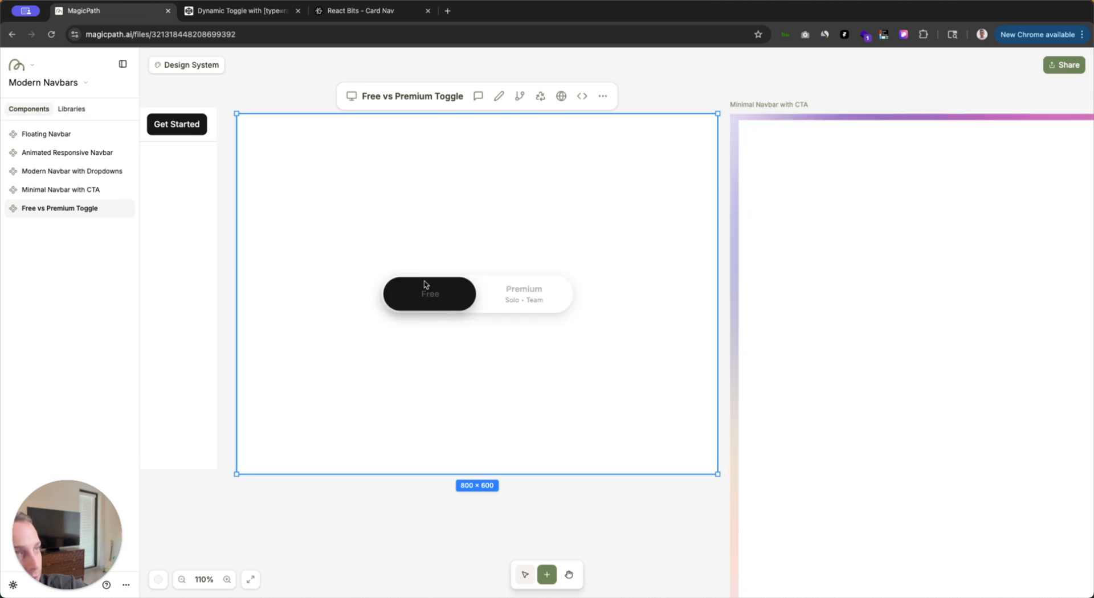
Step: Go to the original CodePen toggle and check how it switches between Free and Premium
left_click(259, 10)
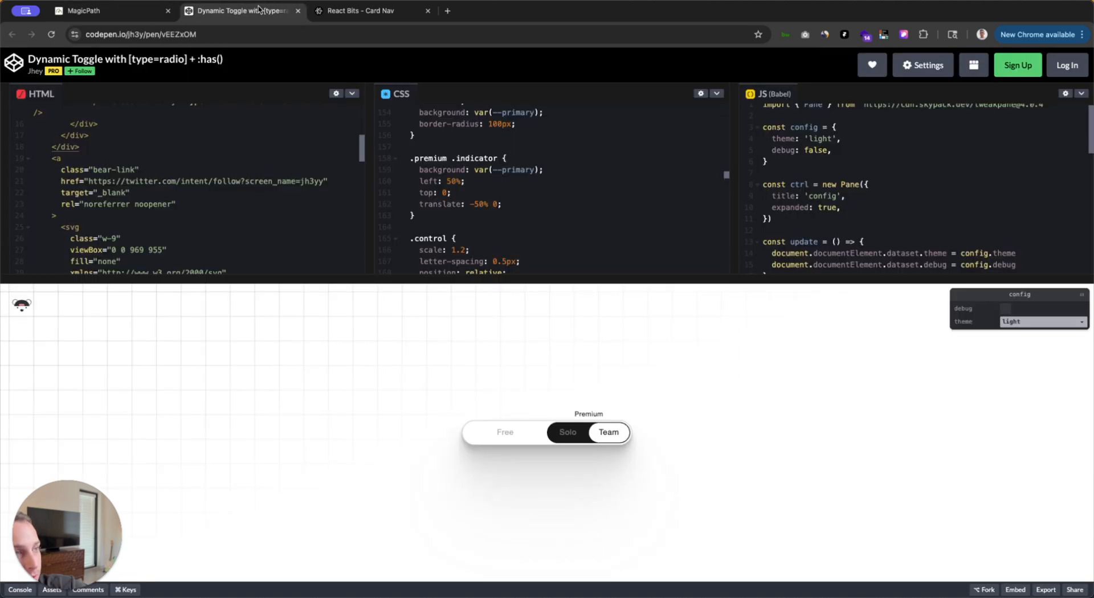
left_click(494, 431)
left_click(588, 439)
left_click(528, 431)
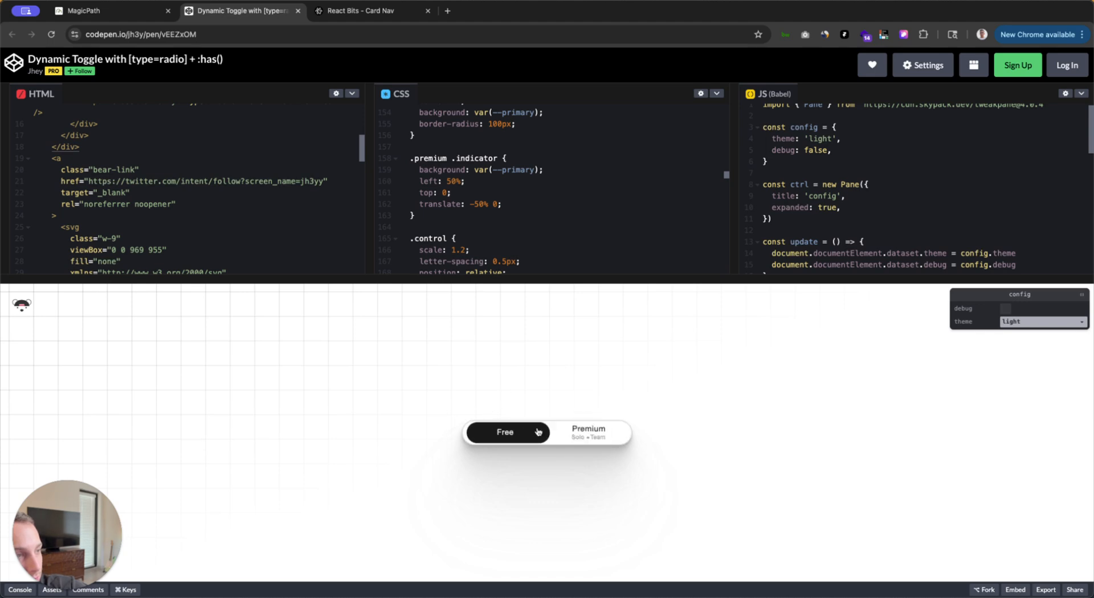
Step: Set the CodePen toggle to Premium with Solo active and capture a screenshot of just its Solo/Team switch
left_click(578, 437)
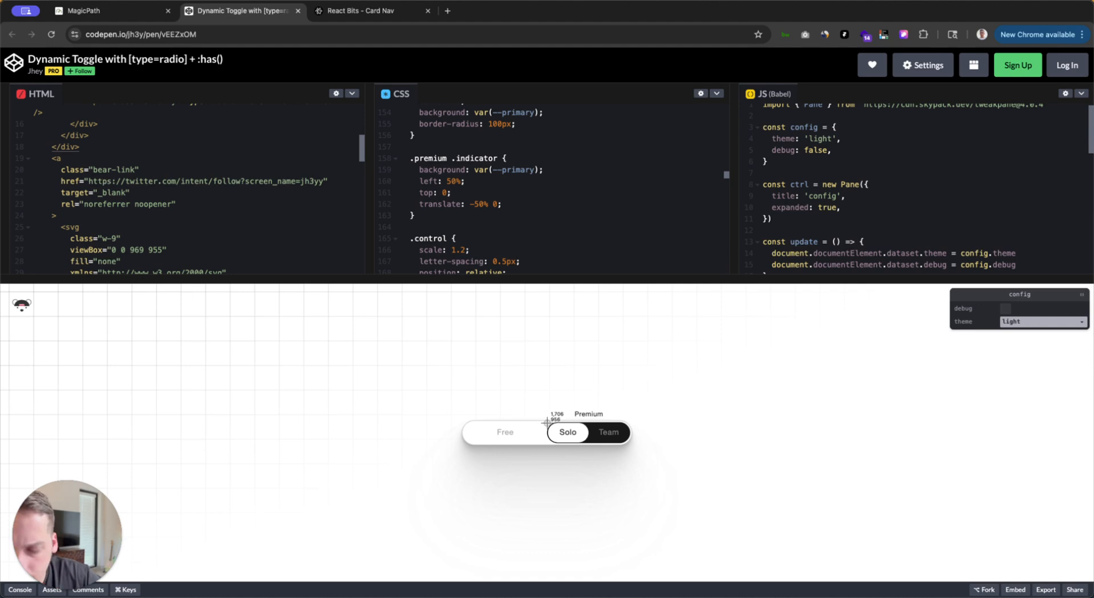
left_click(513, 430)
left_click(563, 433)
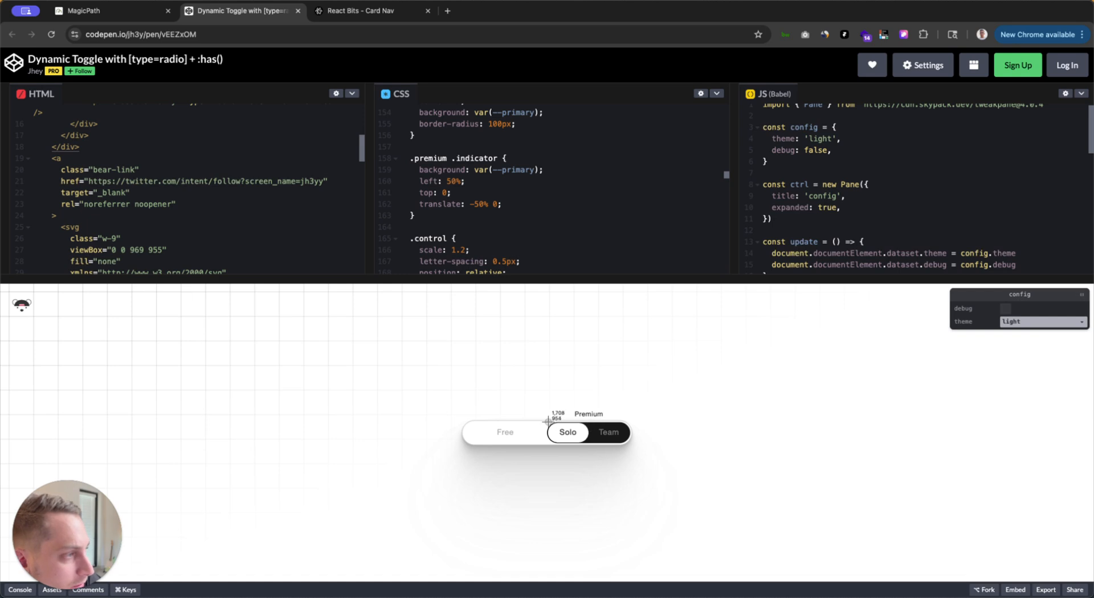
left_click_drag(545, 420, 631, 445)
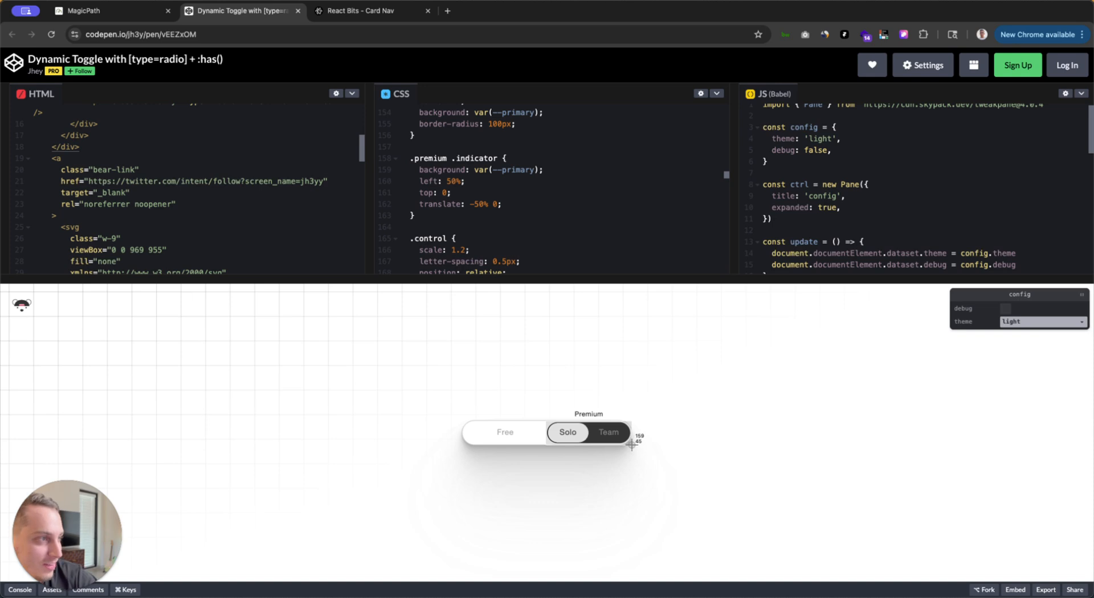
left_click_drag(631, 444, 632, 445)
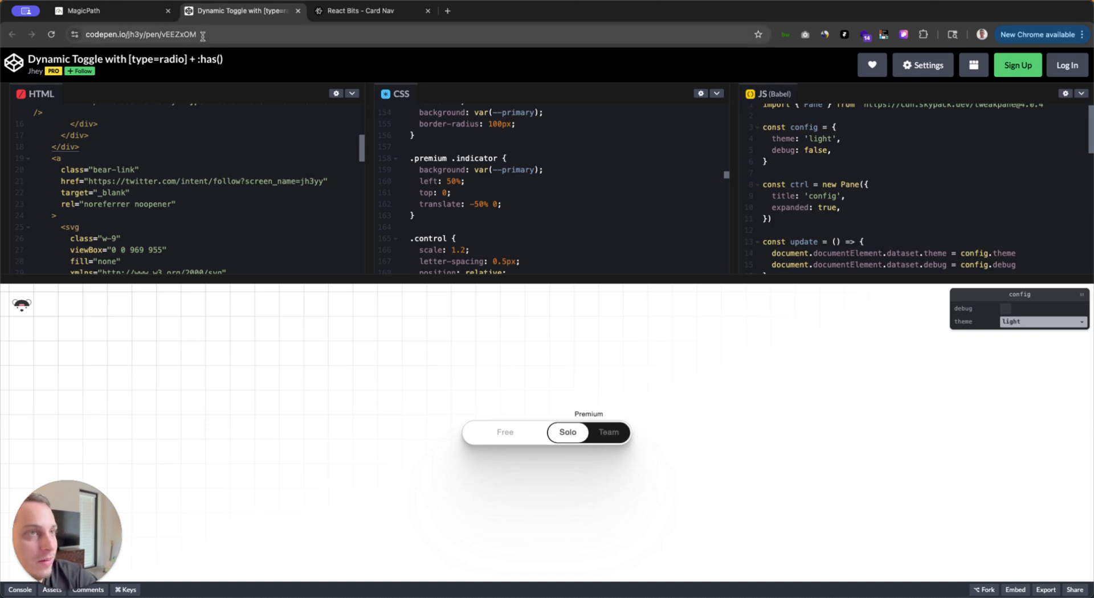
Step: In MagicPath, send the Free vs Premium Toggle the Solo/Team screenshot with the prompt "replace the text under "Premium" to be a toggle"
left_click(89, 9)
left_click(479, 96)
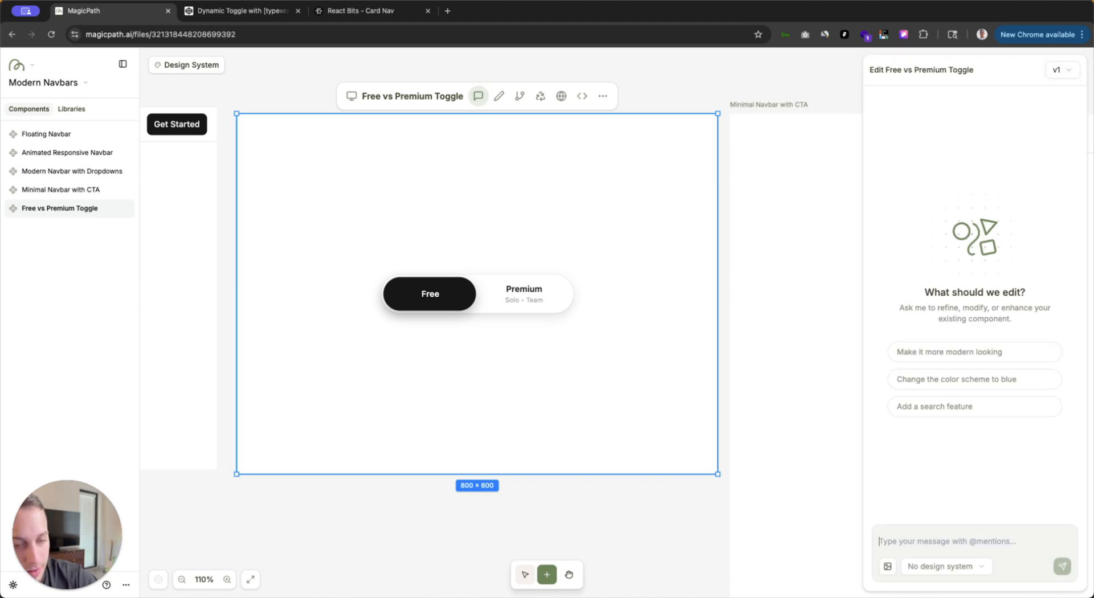
left_click_drag(682, 377, 955, 539)
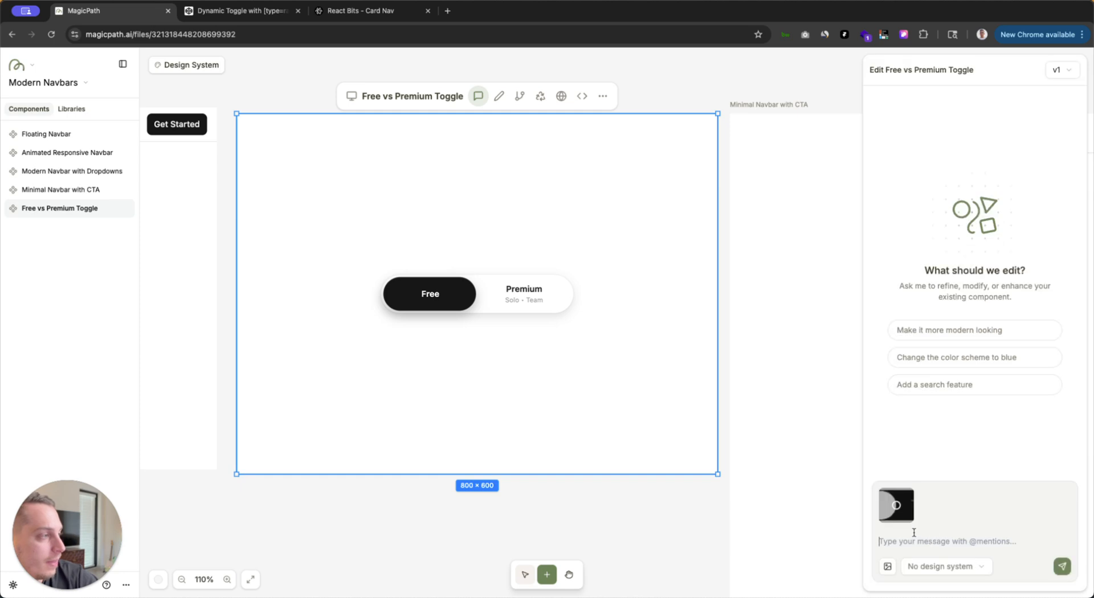
type("re")
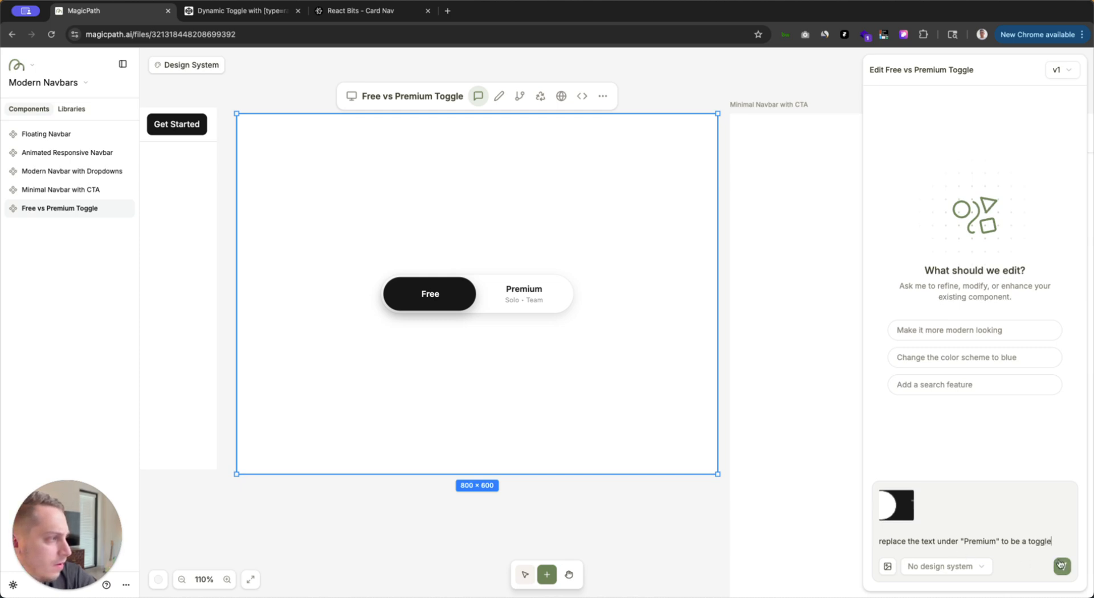
left_click(1061, 566)
Step: Narrow the Minimal Navbar with CTA frame to 940 px wide
scroll(679, 555, "down", 3)
scroll(679, 555, "right", 6)
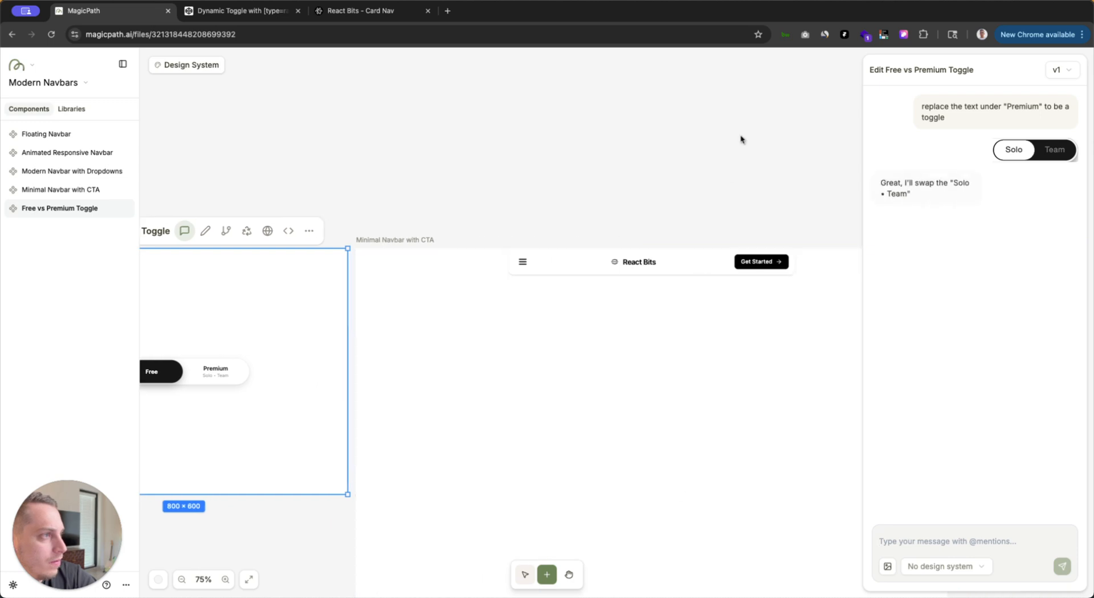
left_click(740, 138)
scroll(474, 218, "down", 2)
left_click(474, 218)
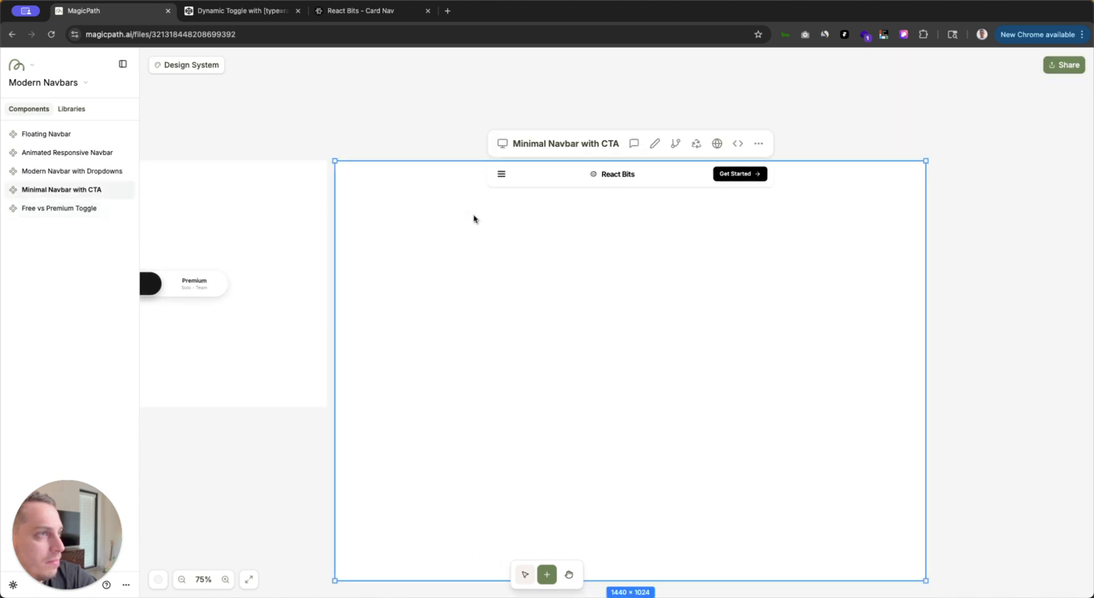
left_click_drag(926, 391, 721, 384)
Step: Open the hamburger menu in Minimal Navbar with CTA and compare it with the original React Bits Card Nav menu
left_click(399, 173)
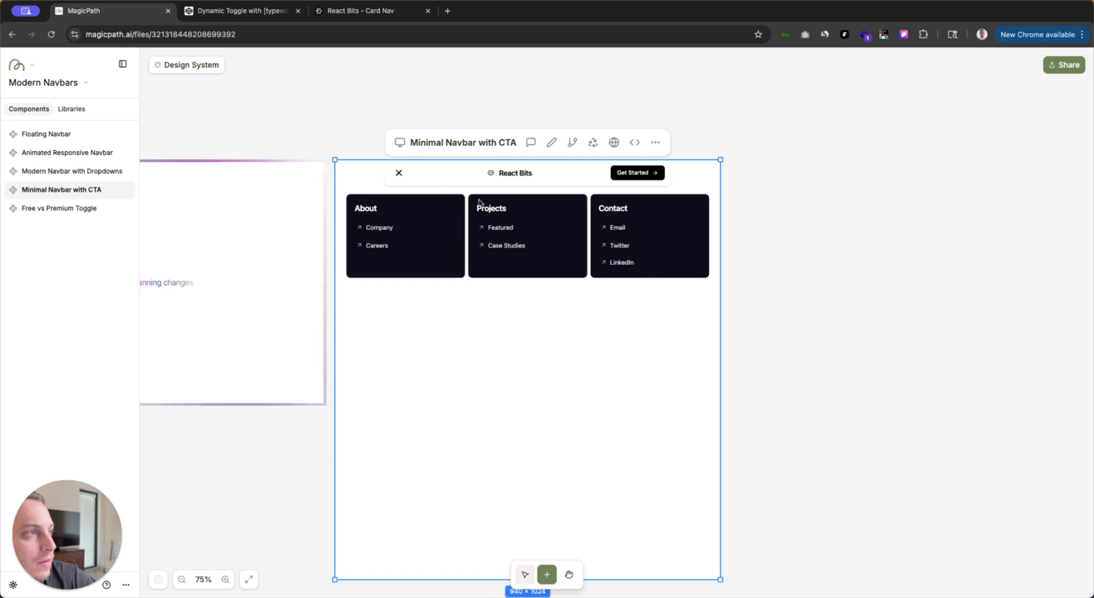
left_click(359, 11)
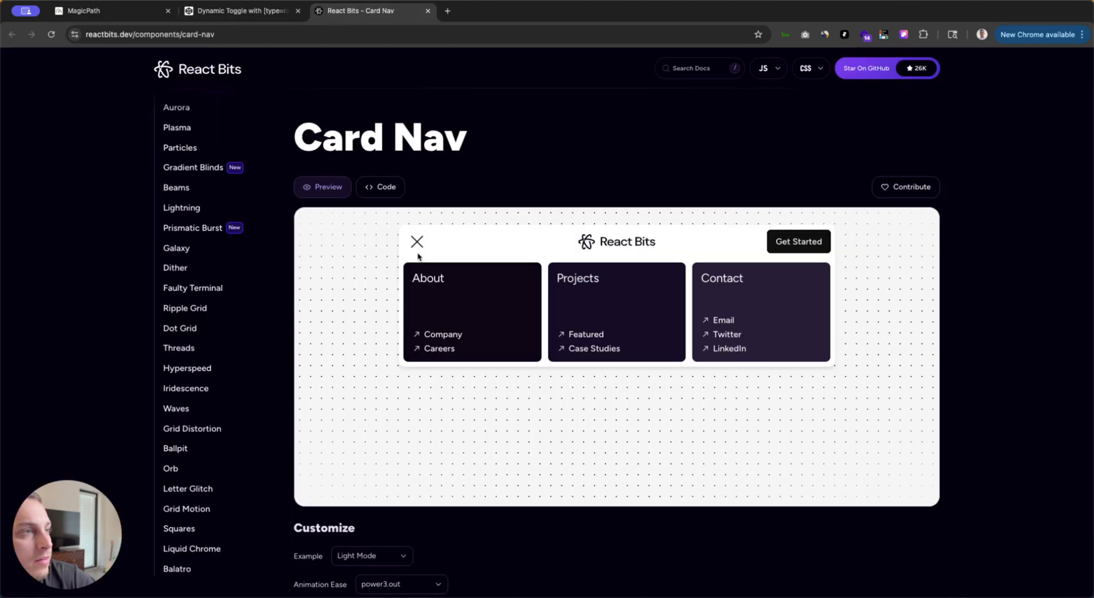
left_click(413, 245)
left_click(414, 245)
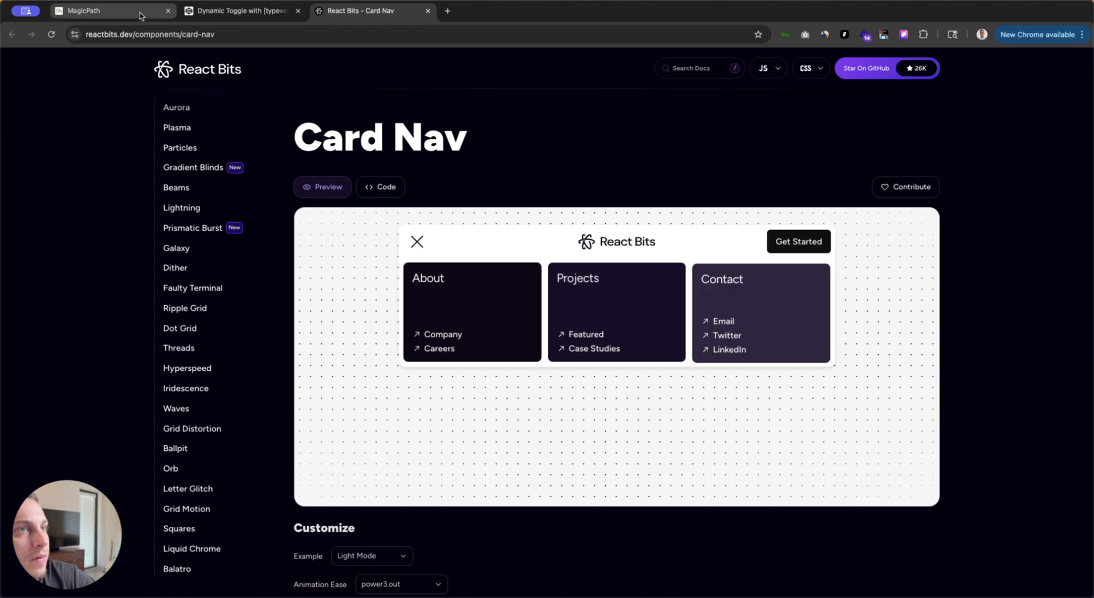
left_click(143, 13)
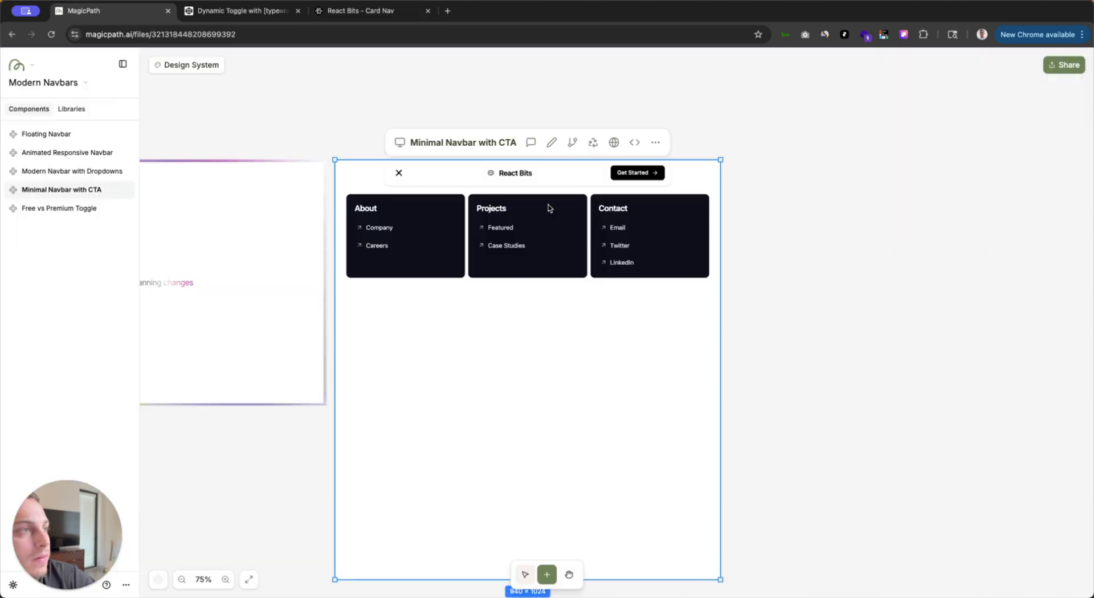
left_click(536, 147)
type("the dropdown")
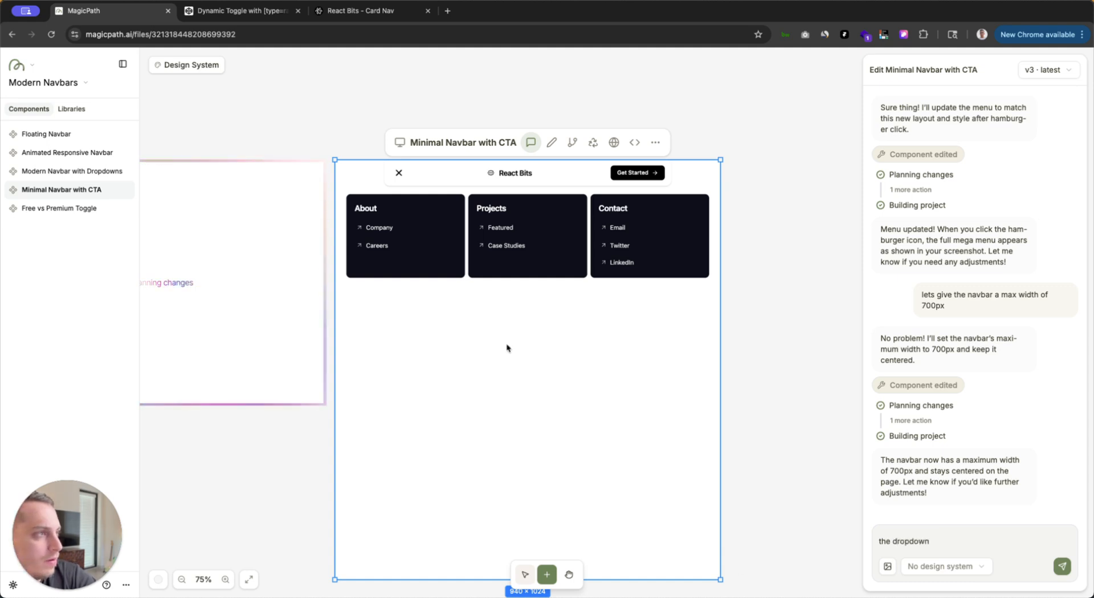
left_click(792, 149)
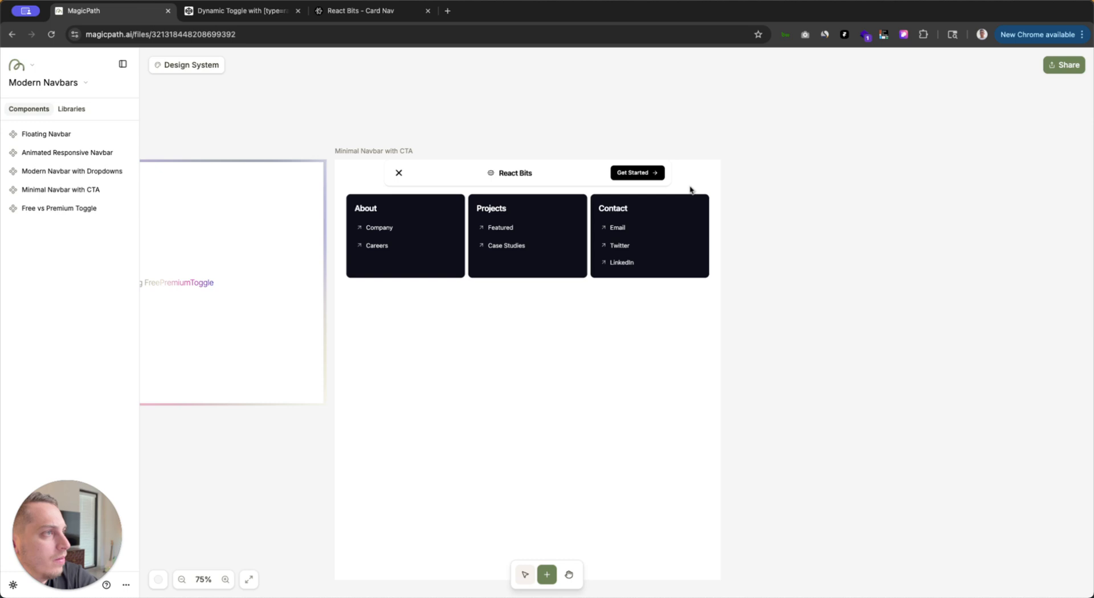
Step: Enter visual style editing for Minimal Navbar with CTA and widen its frame to 1328 px
left_click(482, 178)
left_click(552, 142)
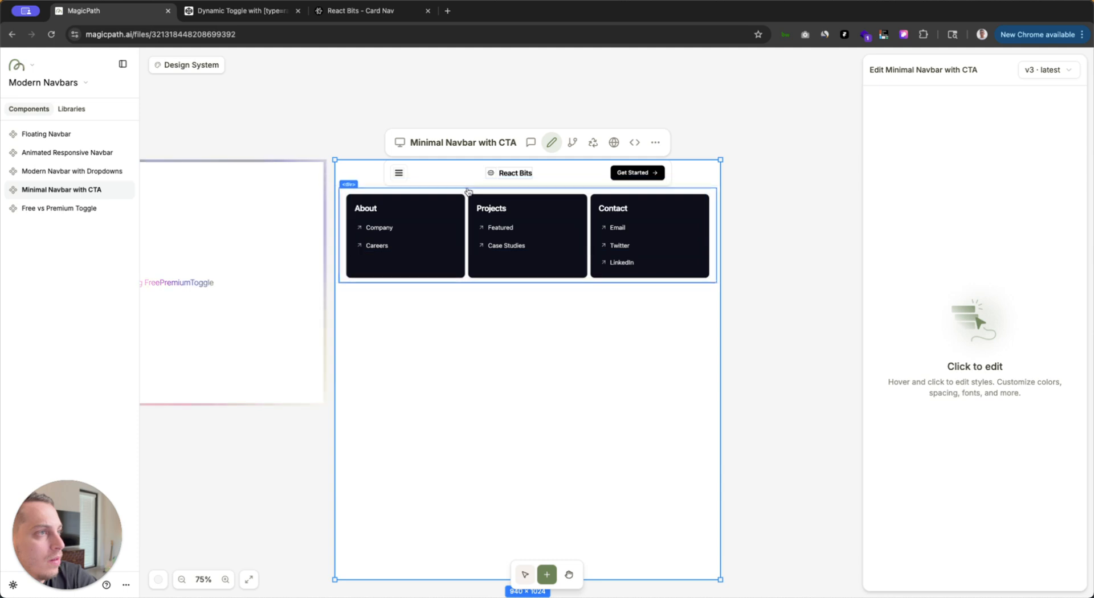
left_click_drag(721, 330, 880, 323)
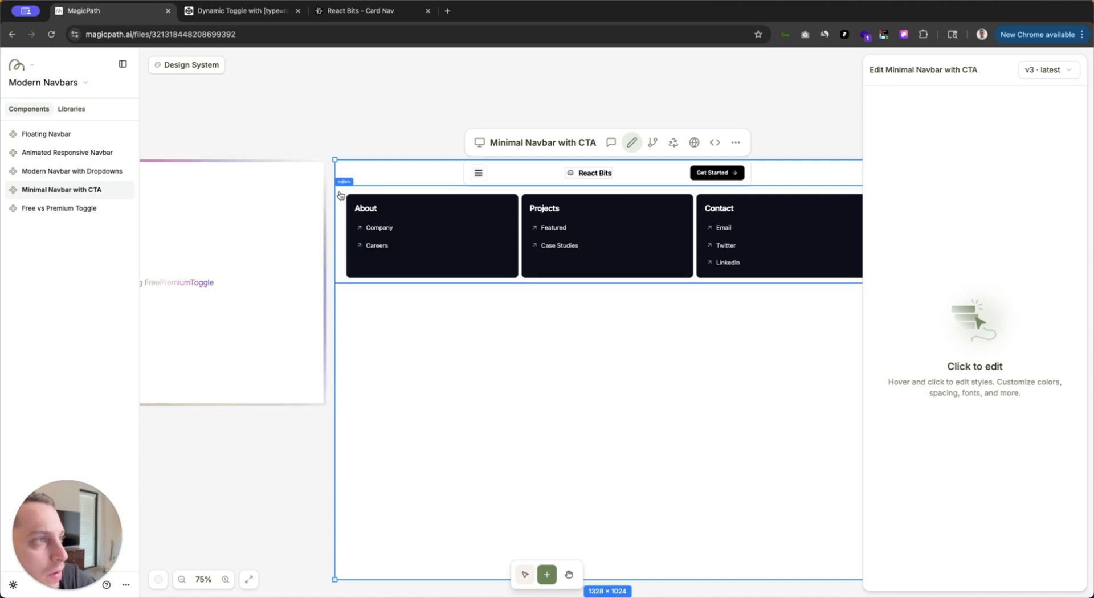
Step: Send an AI edit for the outer container of Minimal Navbar with CTA: "this should have a max width of 700px"
left_click(344, 181)
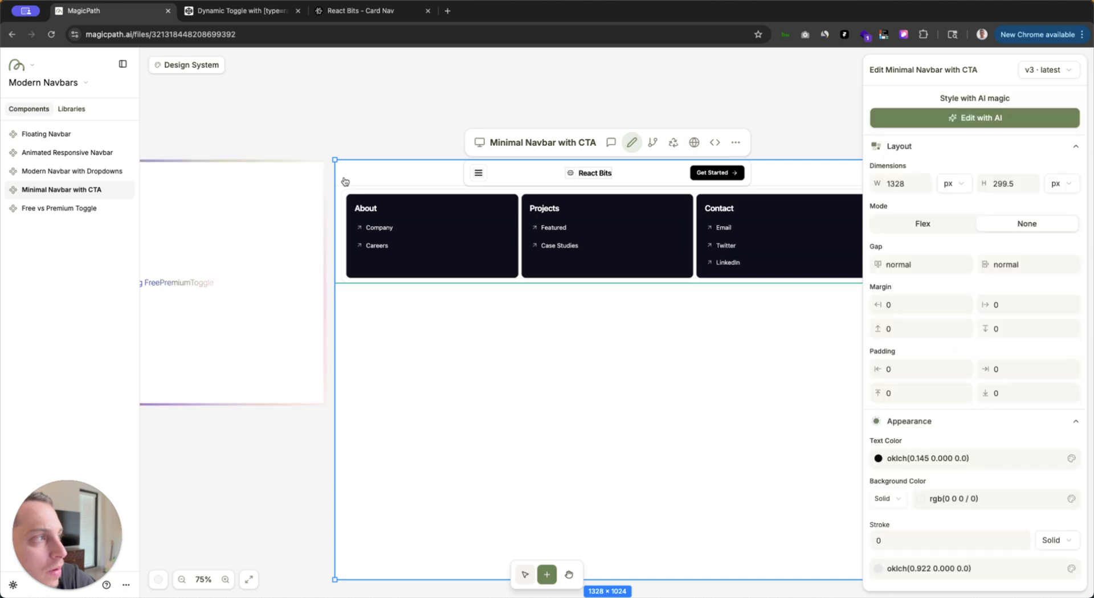
scroll(920, 321, "down", 2)
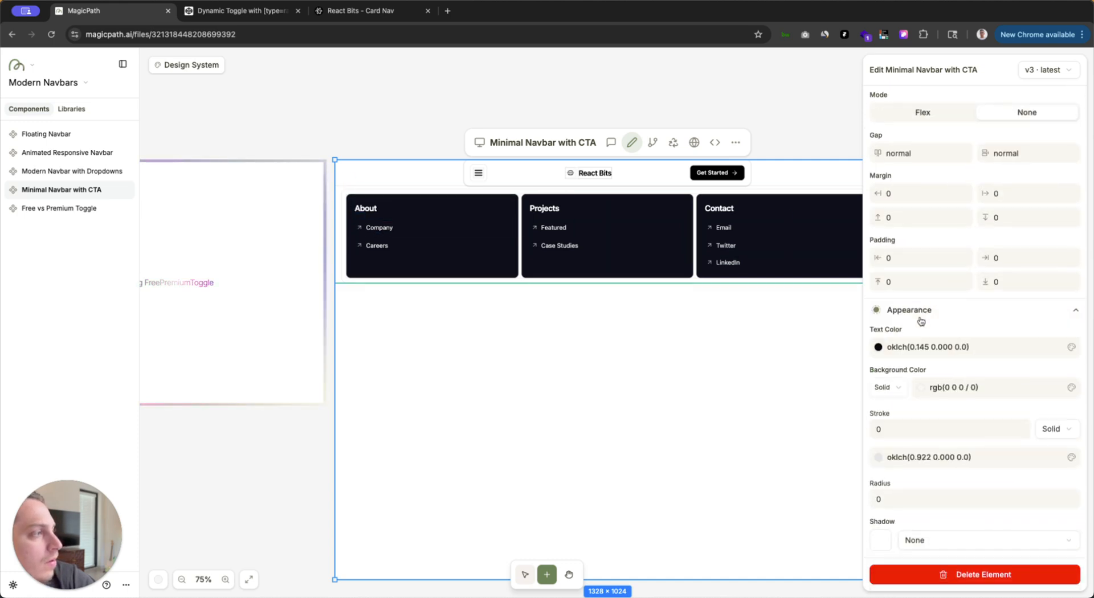
scroll(920, 321, "up", 3)
left_click(950, 118)
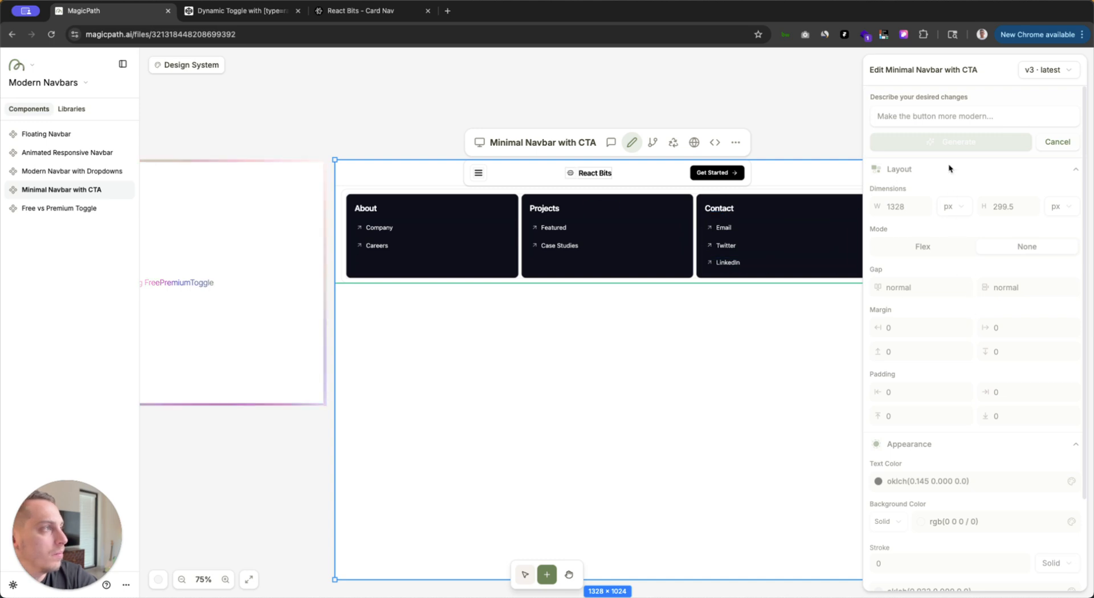
left_click(950, 117)
type("this should have a m")
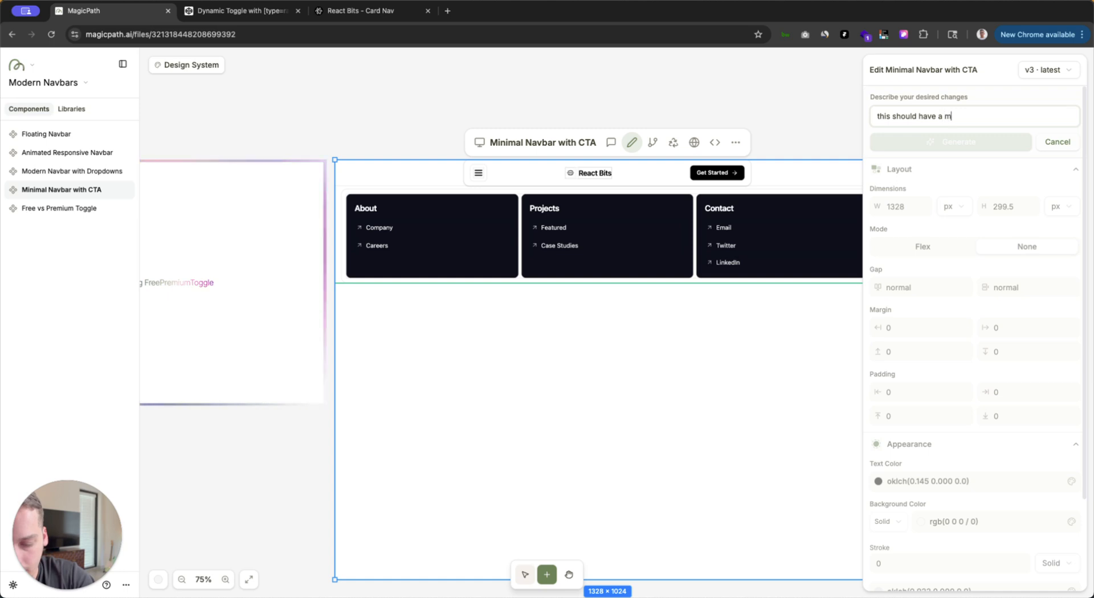
type("ax width of 700px")
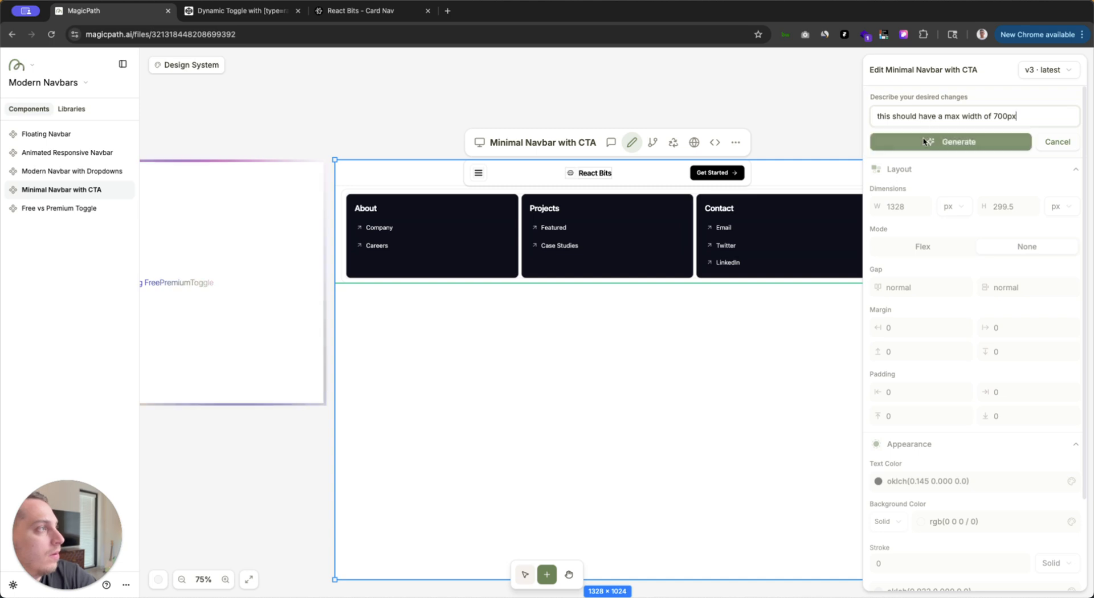
left_click(917, 141)
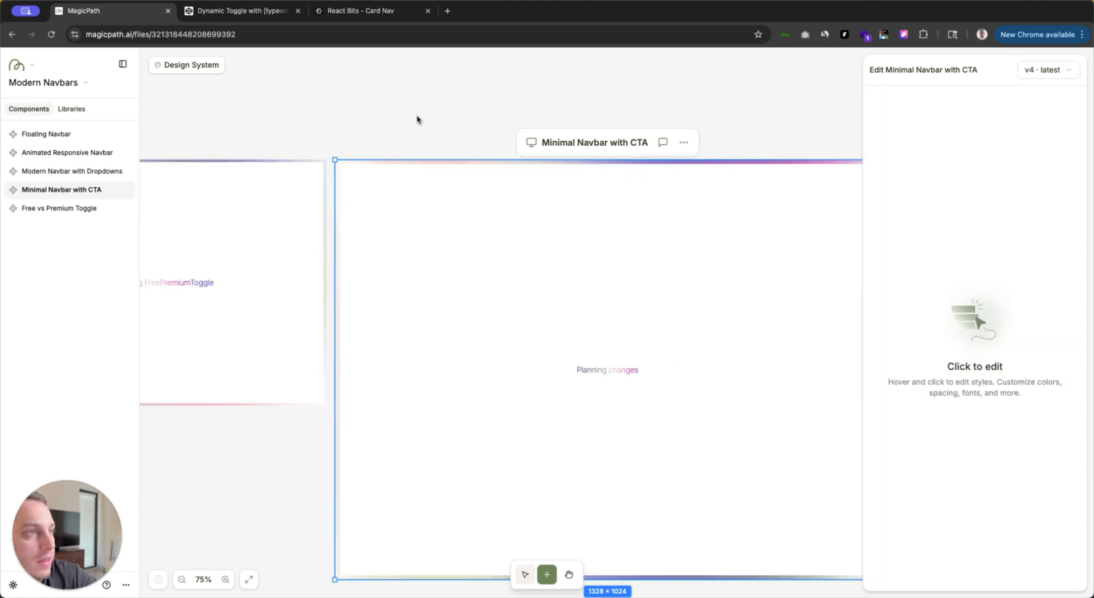
Step: Leave style editing and look over the canvas components, examining the regenerated Free vs Premium Toggle
scroll(417, 117, "down", 5)
left_click(376, 118)
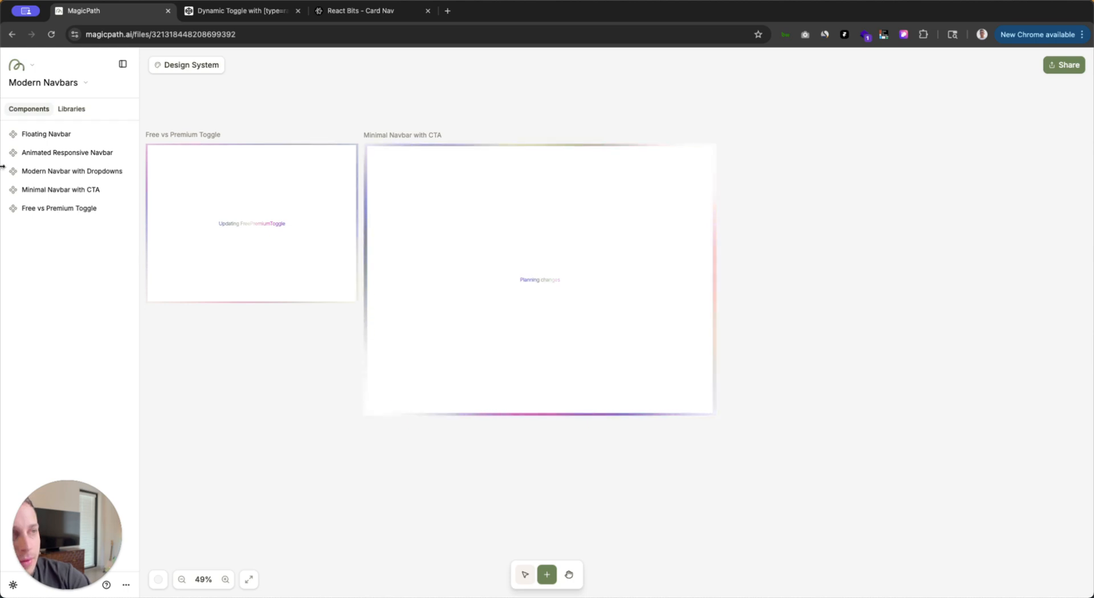
scroll(319, 102, "down", 5)
scroll(319, 101, "left", 8)
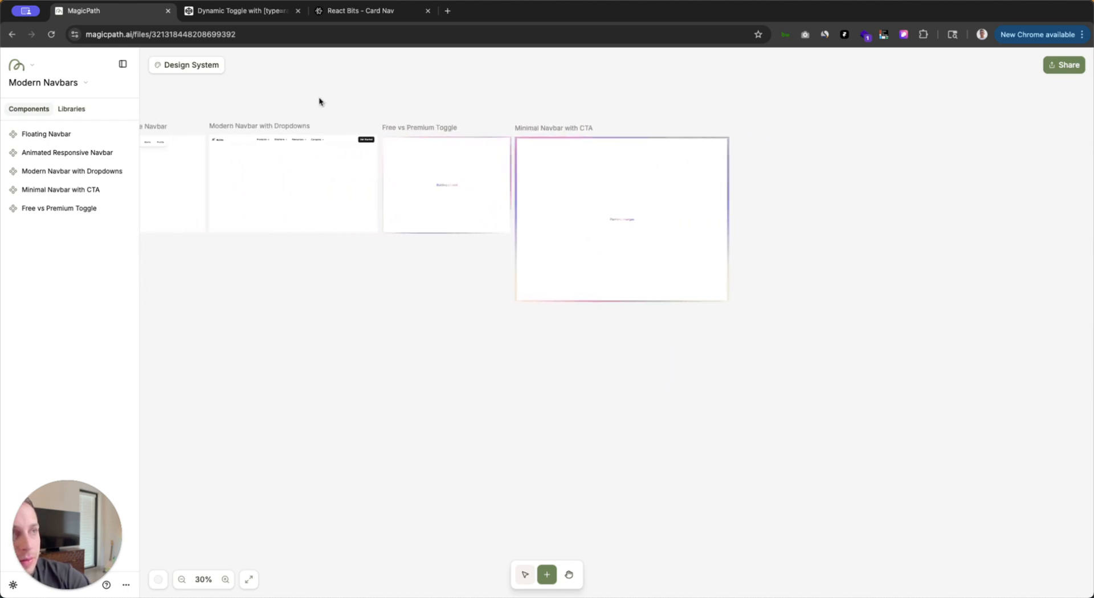
scroll(319, 101, "left", 6)
scroll(319, 102, "down", 1)
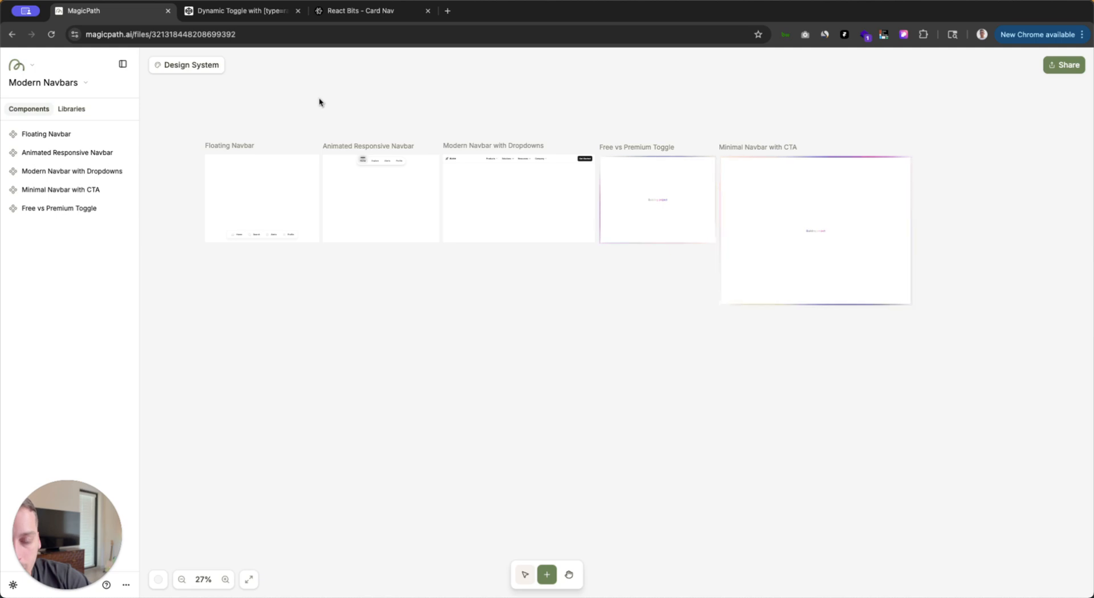
scroll(659, 128, "up", 5)
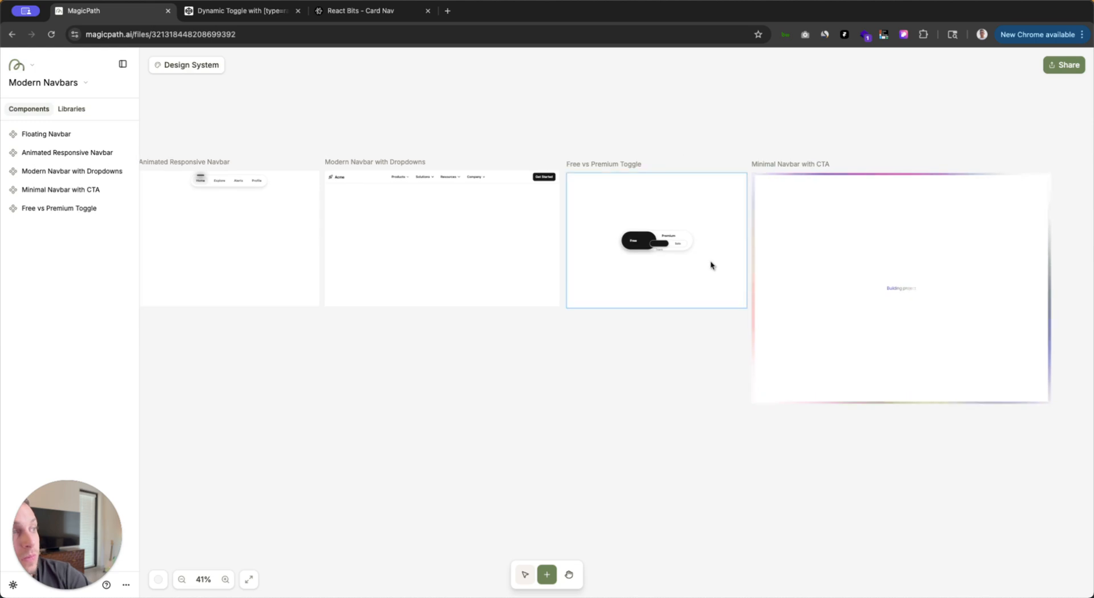
scroll(666, 245, "up", 3)
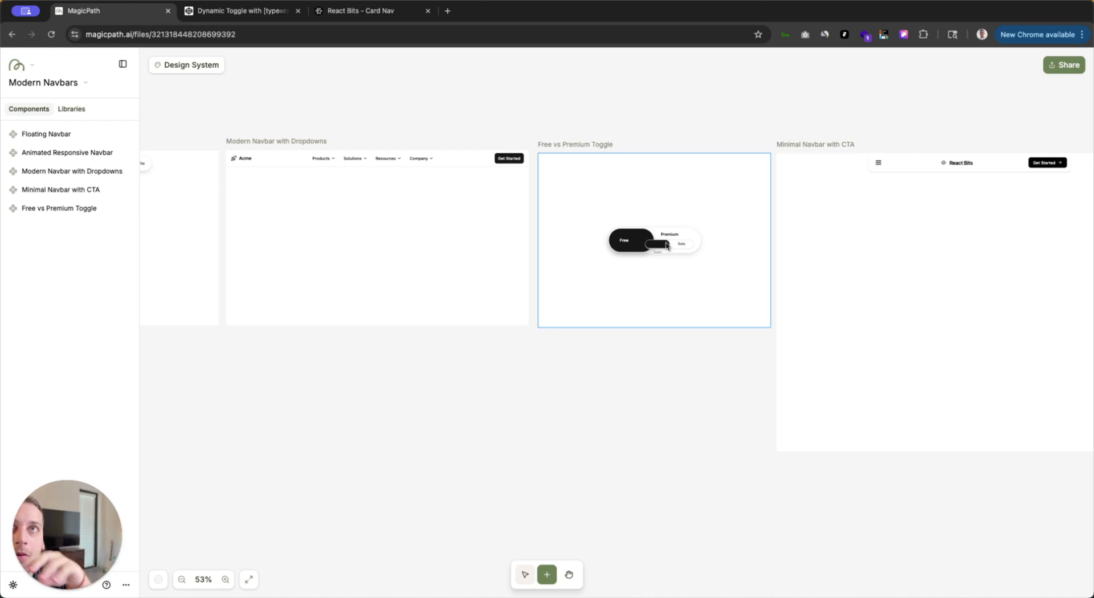
Step: Switch the Free vs Premium Toggle back to version v1 and deselect it
left_click(579, 145)
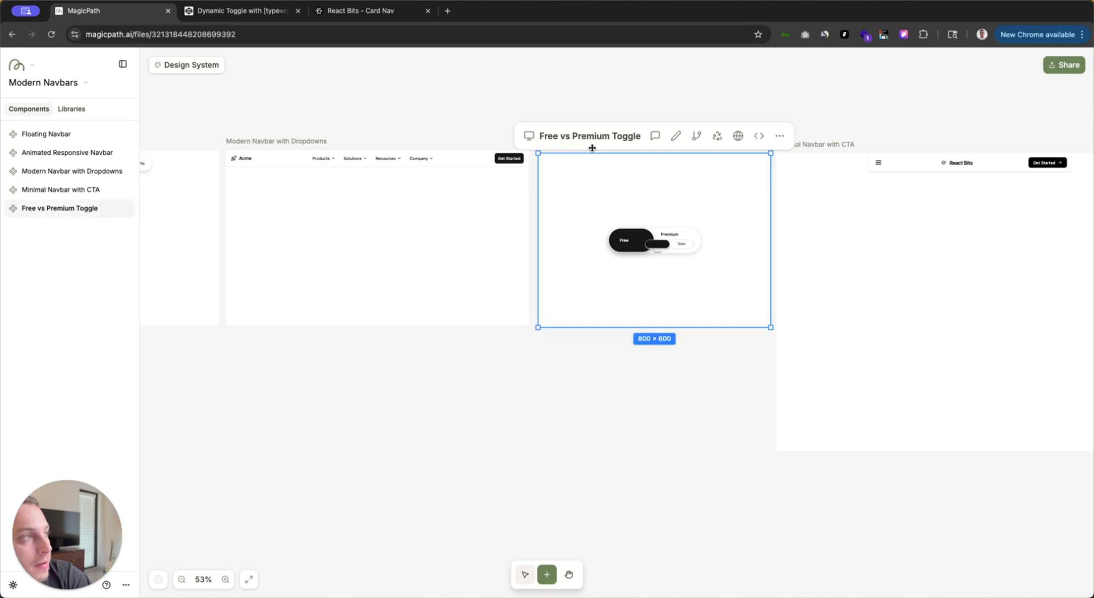
left_click(779, 135)
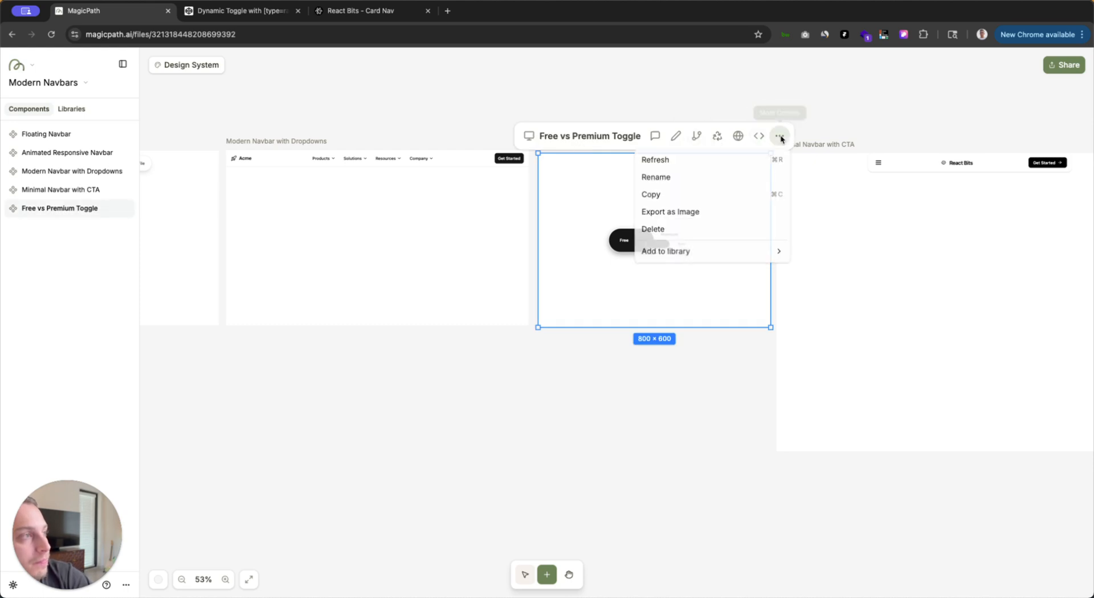
left_click(655, 136)
left_click(1042, 70)
left_click(989, 127)
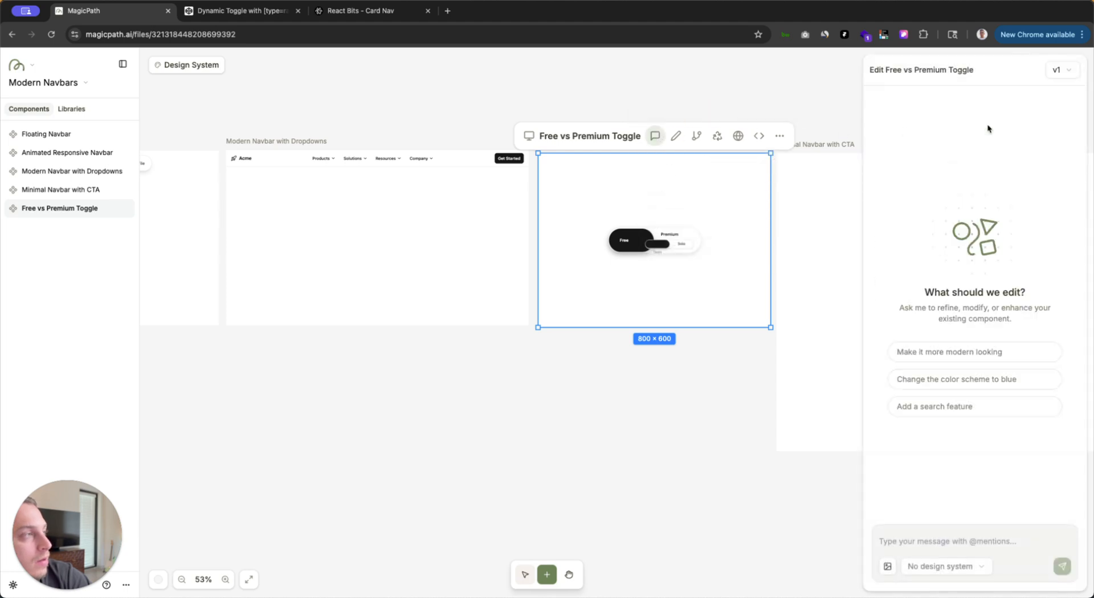
left_click(671, 91)
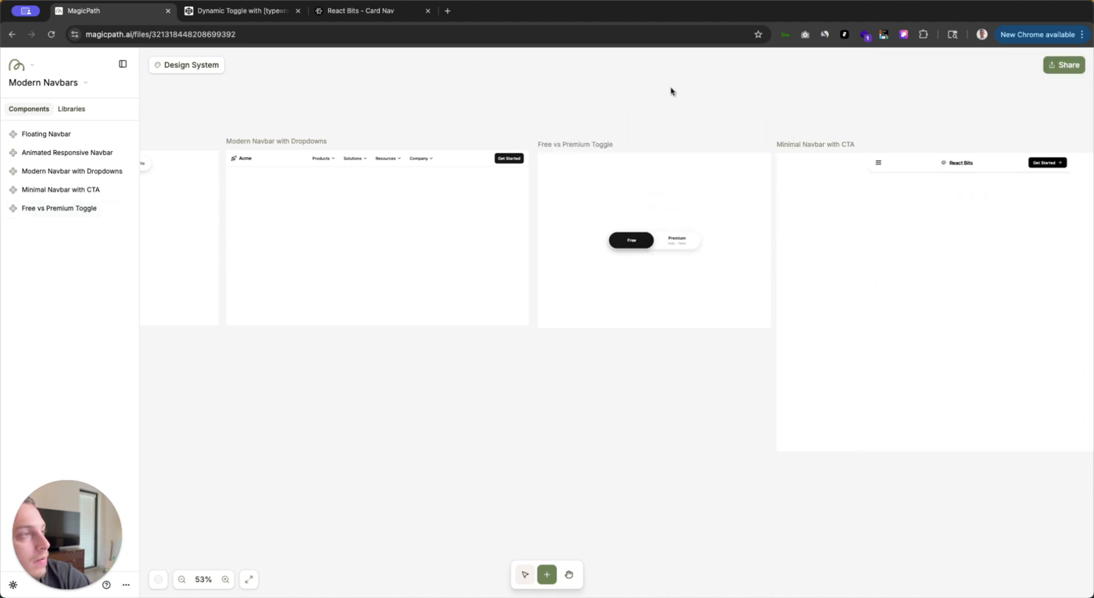
left_click(600, 144)
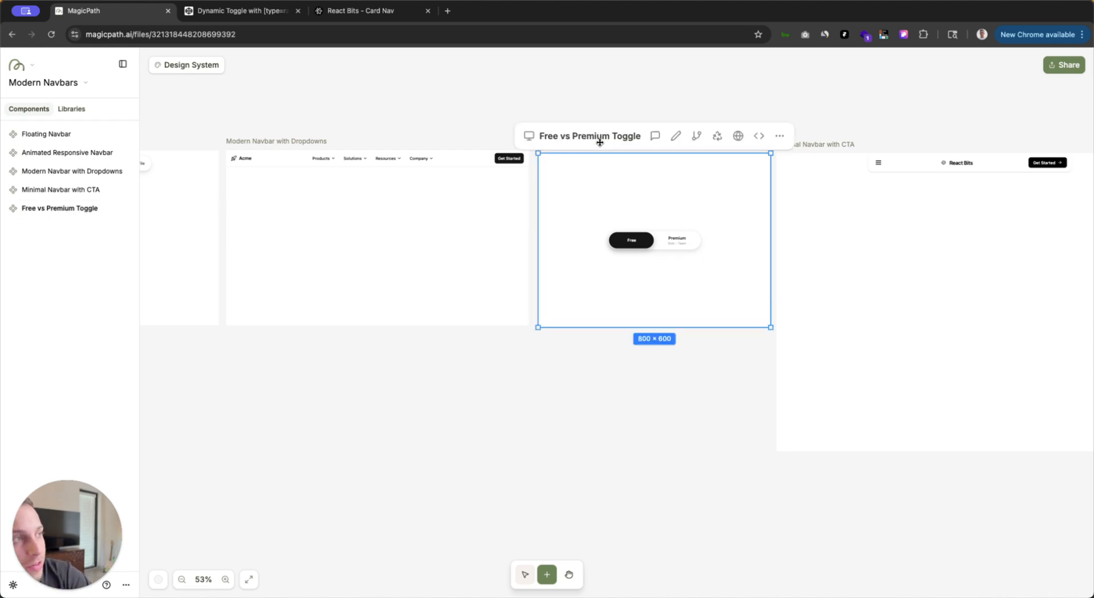
left_click(579, 373)
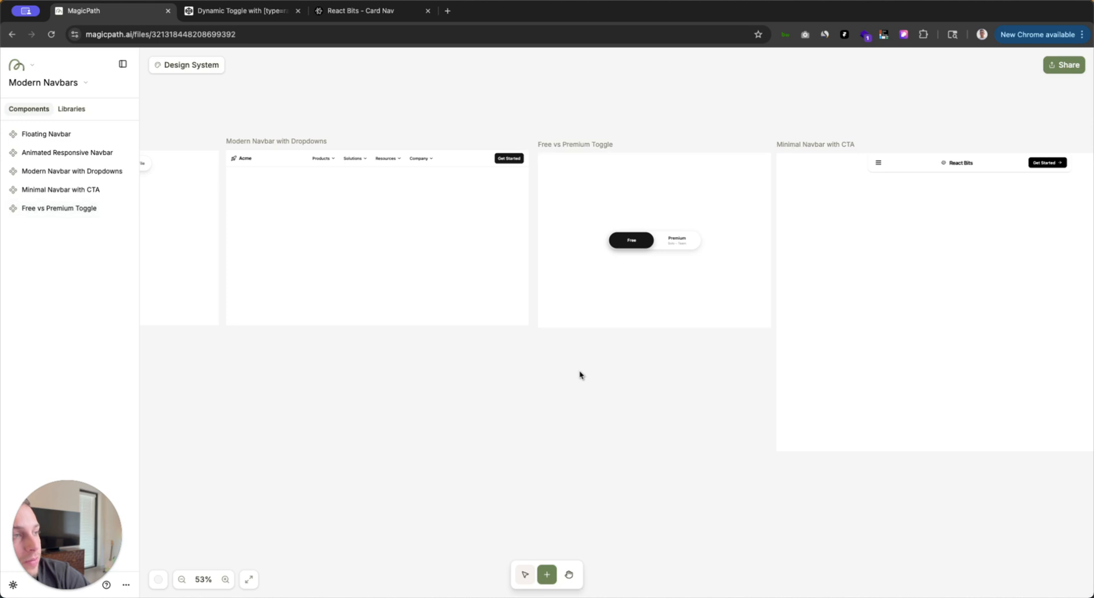
Step: Add an 800 × 600 component below Free vs Premium Toggle and take a screenshot of the Solo/Team switch in the CodePen preview
left_click_drag(548, 271, 618, 324)
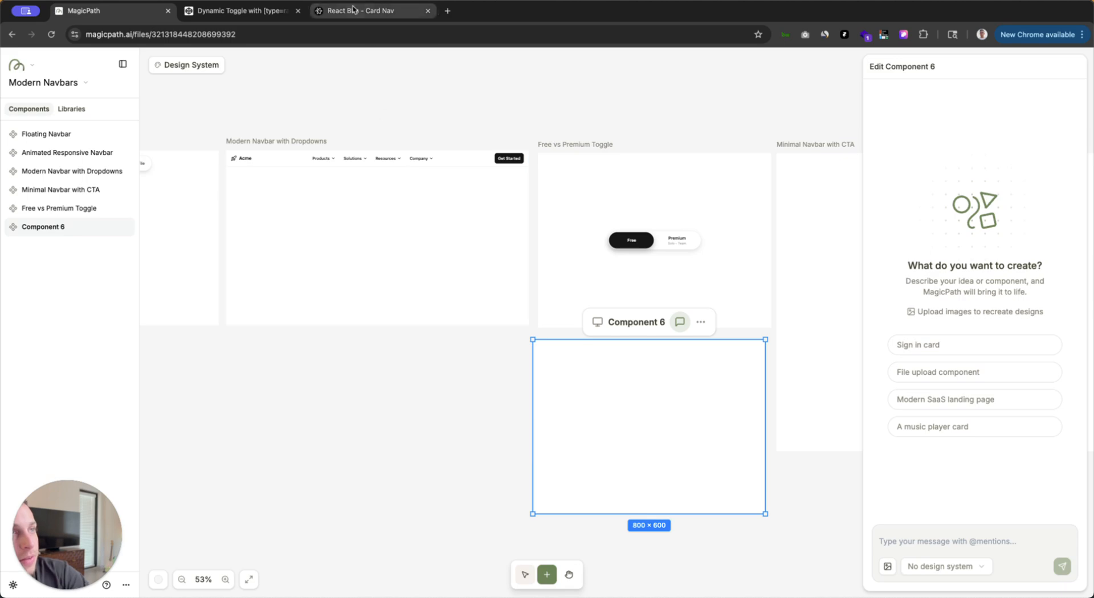
left_click(356, 10)
left_click(252, 12)
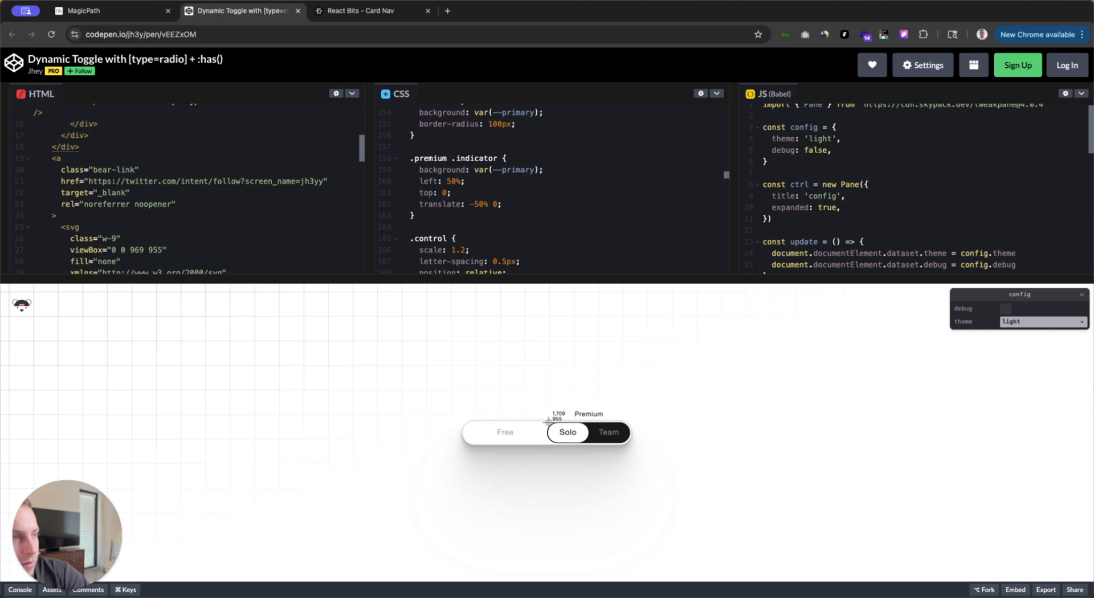
left_click_drag(547, 420, 630, 444)
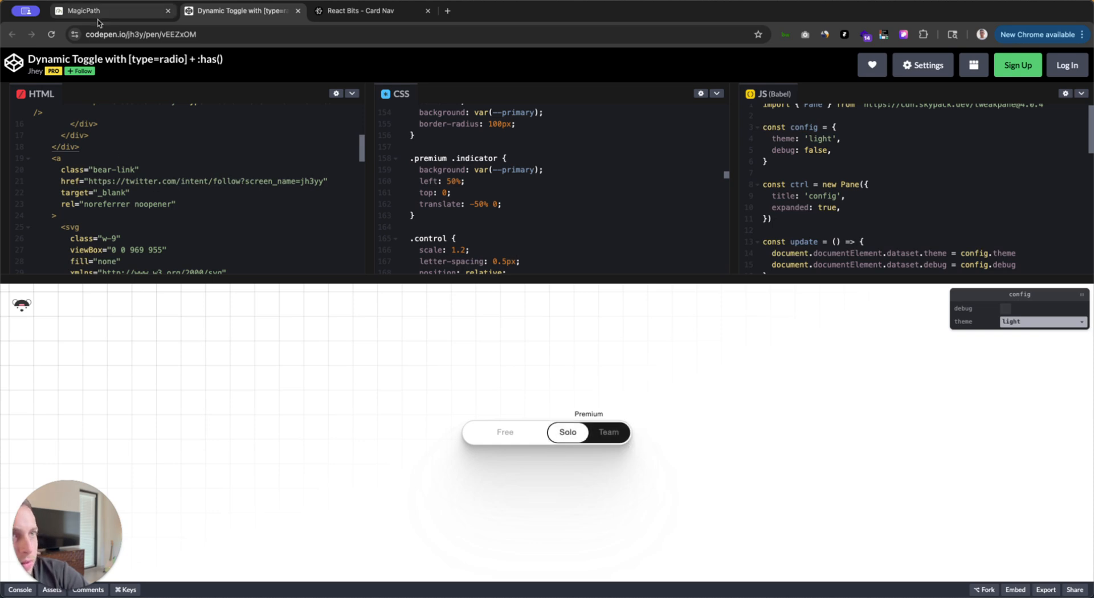
Step: In MagicPath, send the new component the Solo/Team screenshot with the prompt "lets create a toggle for these two options"
left_click(113, 10)
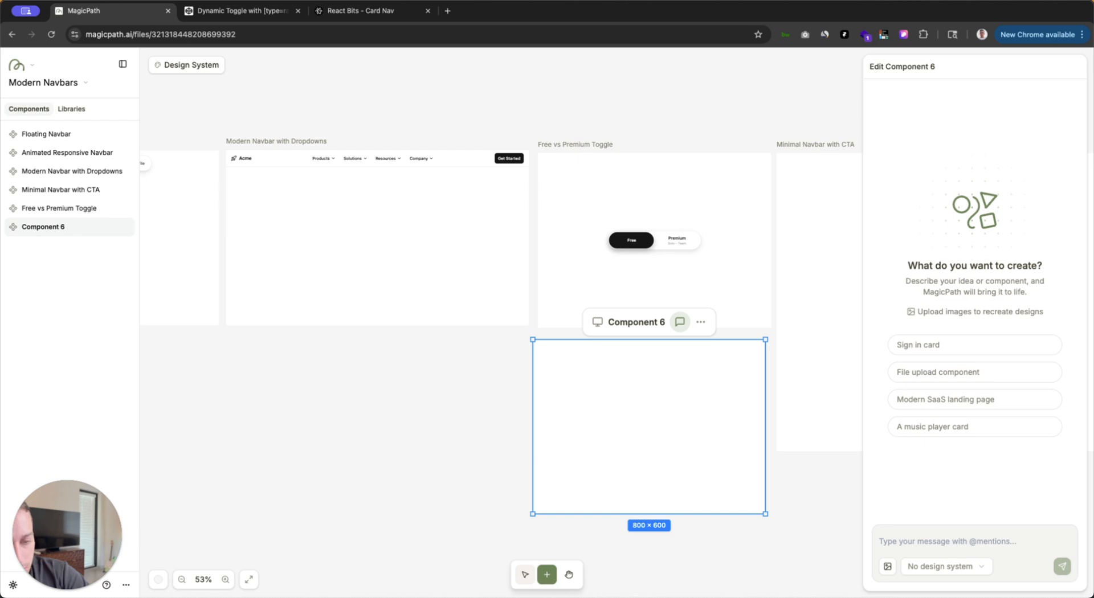
left_click_drag(564, 439, 908, 542)
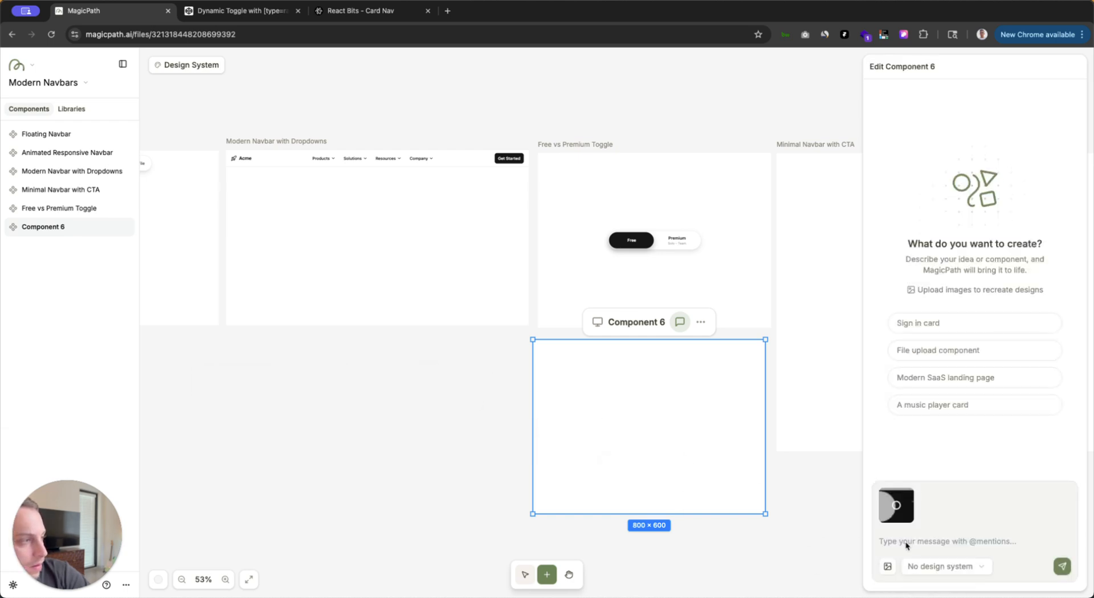
type("lets create a toggle for these two options")
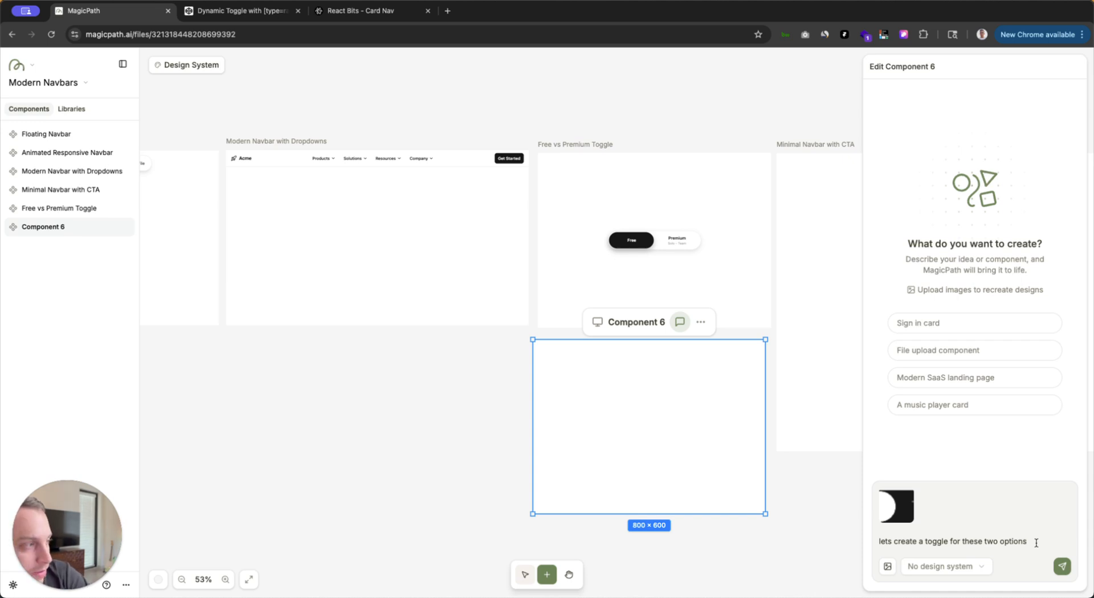
left_click(1058, 567)
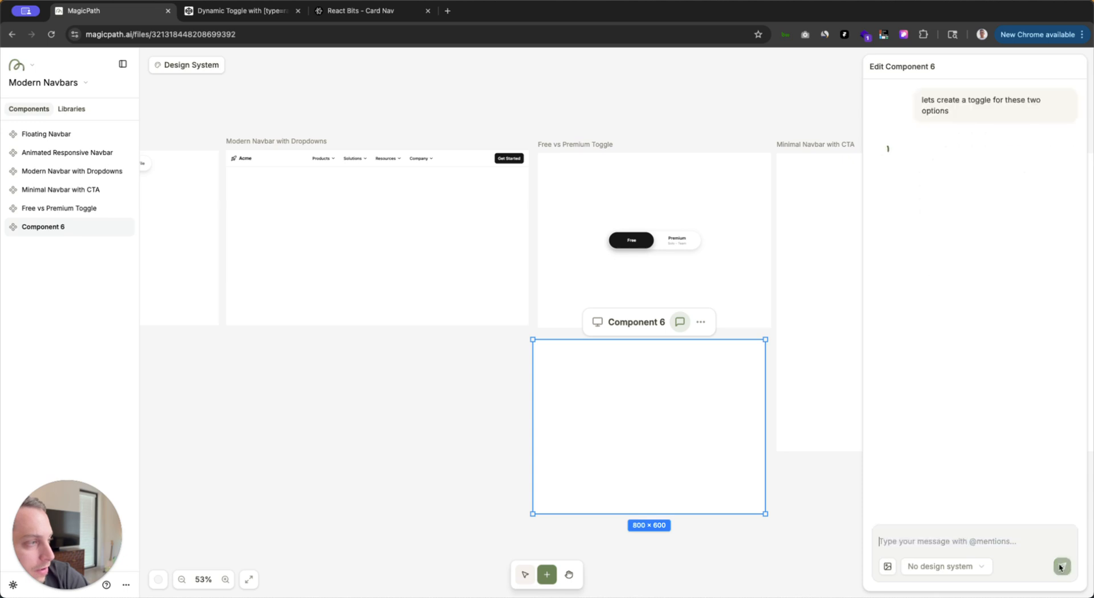
Step: Select Minimal Navbar with CTA and test opening and closing its hamburger menu
scroll(361, 437, "down", 2)
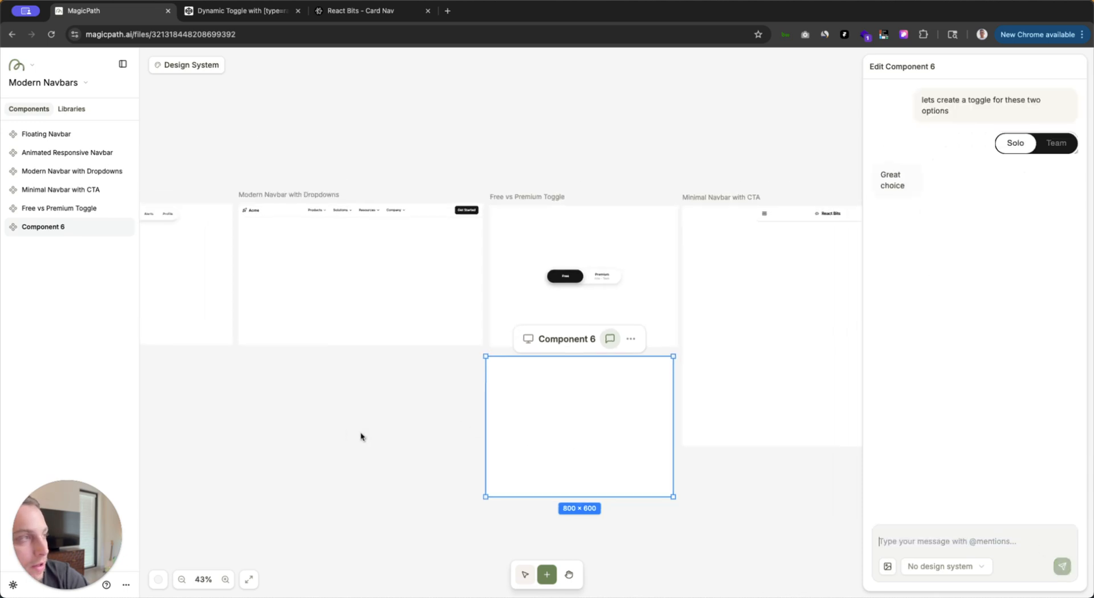
scroll(410, 427, "right", 4)
left_click(558, 195)
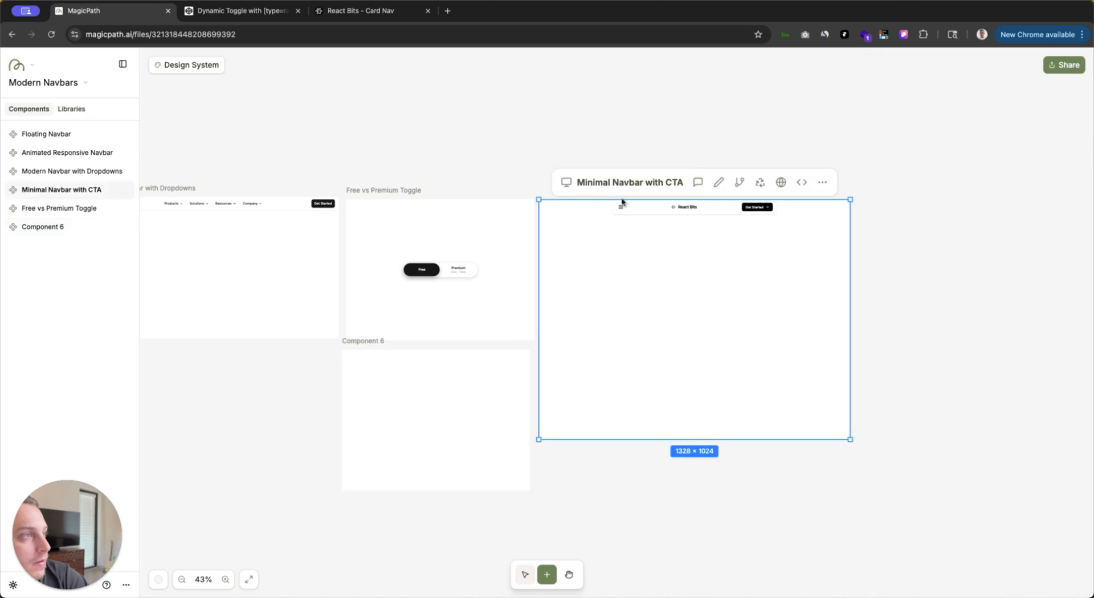
left_click(621, 208)
left_click(620, 208)
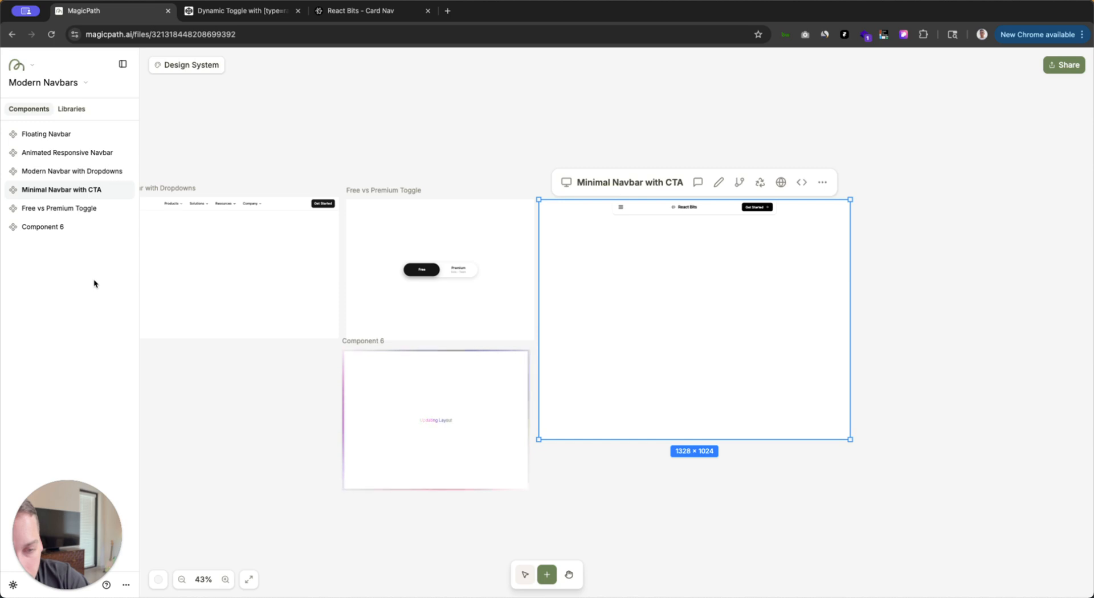
scroll(240, 366, "down", 1)
scroll(239, 366, "left", 1)
scroll(239, 367, "left", 5)
scroll(239, 367, "down", 1)
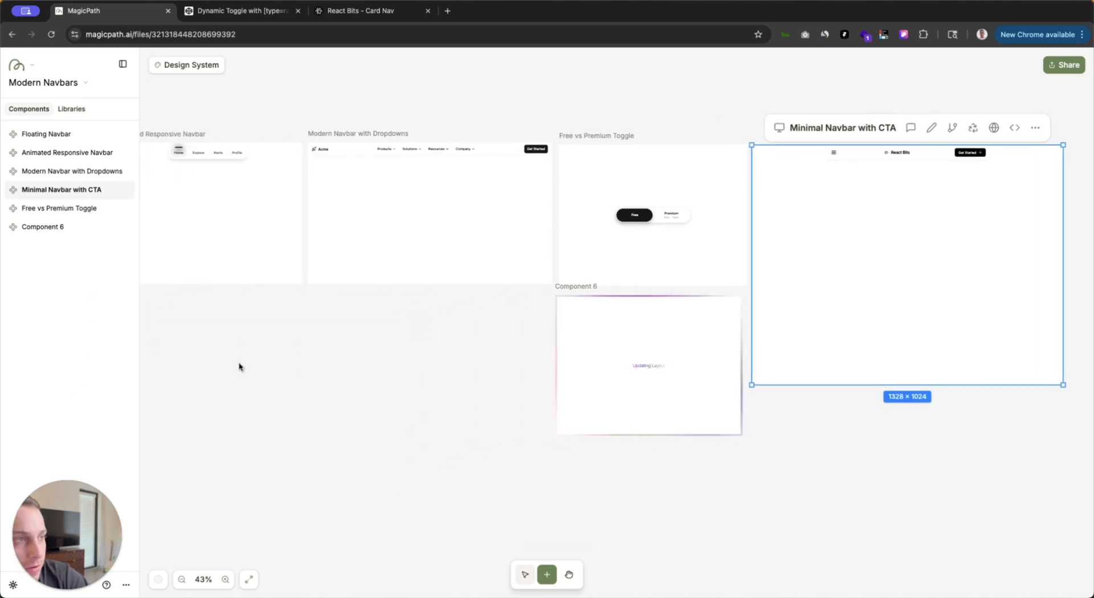
scroll(239, 366, "down", 3)
scroll(239, 366, "left", 2)
scroll(239, 366, "right", 6)
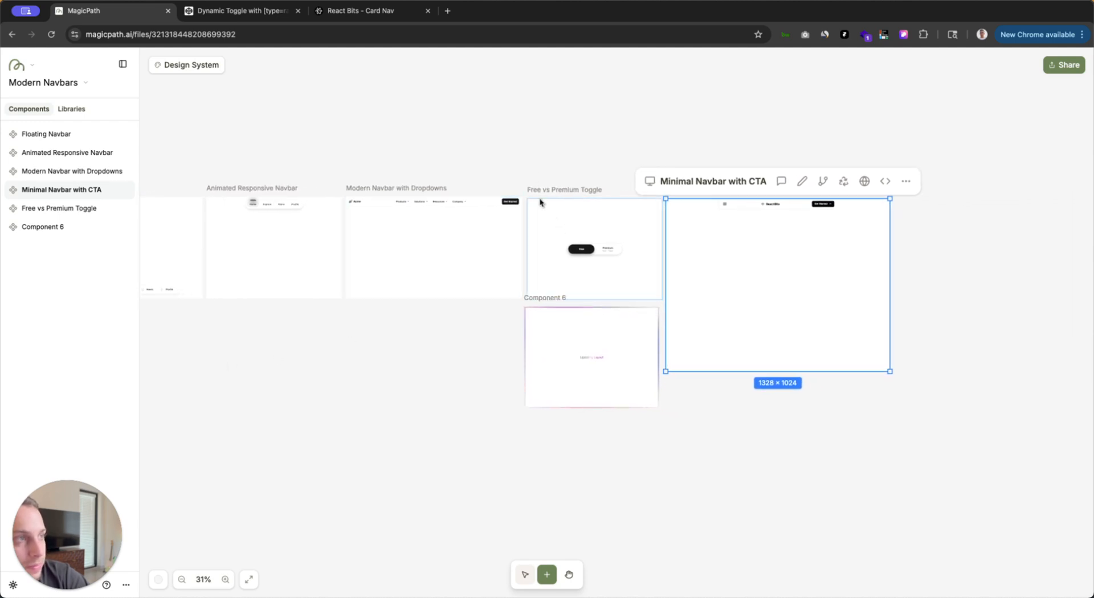
left_click(538, 215)
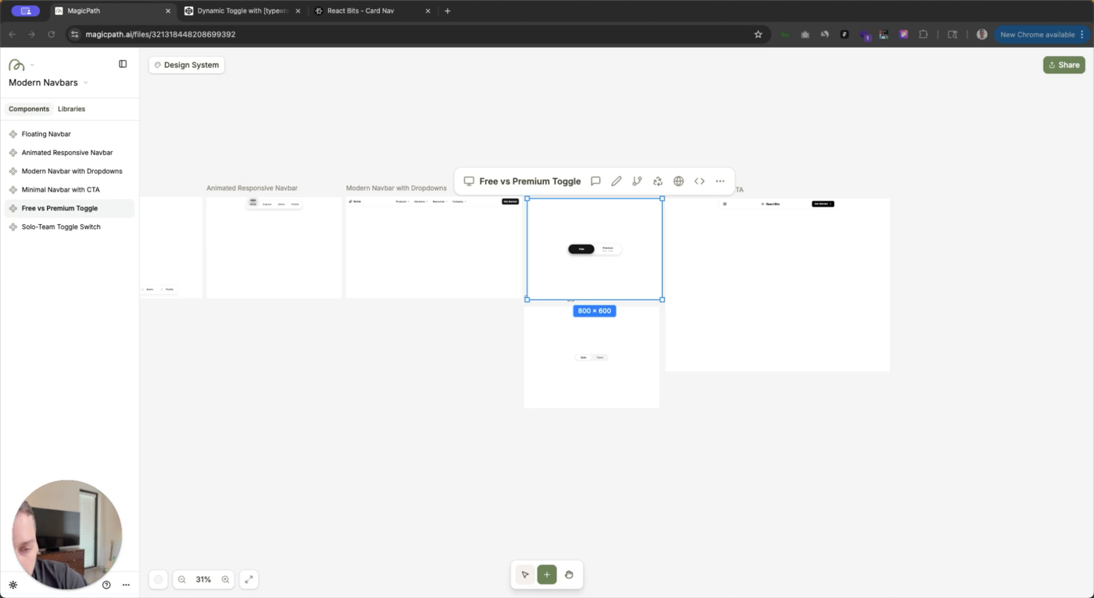
Step: Inspect the Solo-Team Toggle Switch up close and test it by switching repeatedly between Solo and Team
left_click(547, 313)
key("shift+2")
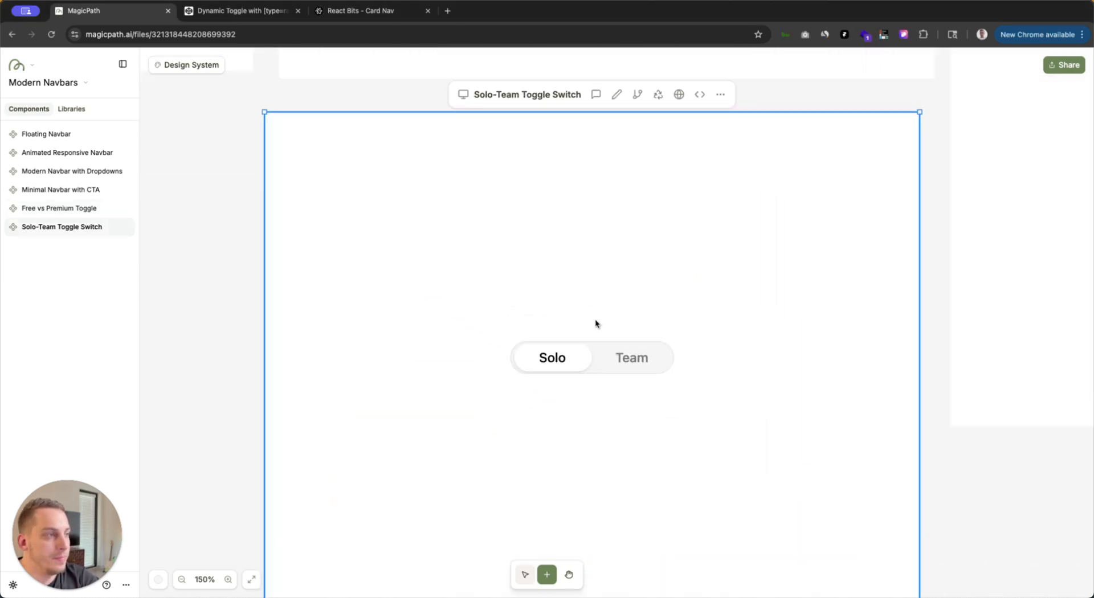
left_click(627, 367)
left_click(560, 360)
scroll(562, 362, "down", 2)
left_click(609, 358)
scroll(569, 365, "up", 4)
scroll(566, 363, "up", 4)
left_click(547, 360)
scroll(569, 362, "up", 2)
left_click(699, 357)
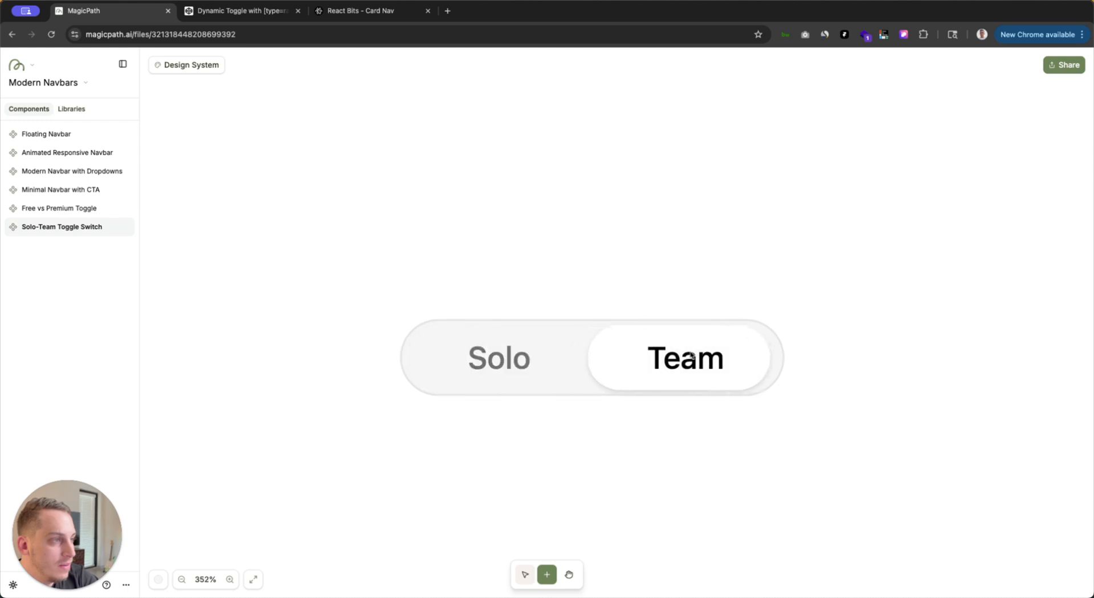
left_click(540, 357)
left_click(644, 357)
left_click(531, 362)
left_click(645, 364)
left_click(520, 370)
Step: Copy the Solo-Team Toggle Switch component and select its name text for editing
scroll(518, 370, "down", 6)
left_click(274, 347)
scroll(274, 347, "up", 3)
scroll(274, 347, "down", 3)
scroll(275, 351, "up", 2)
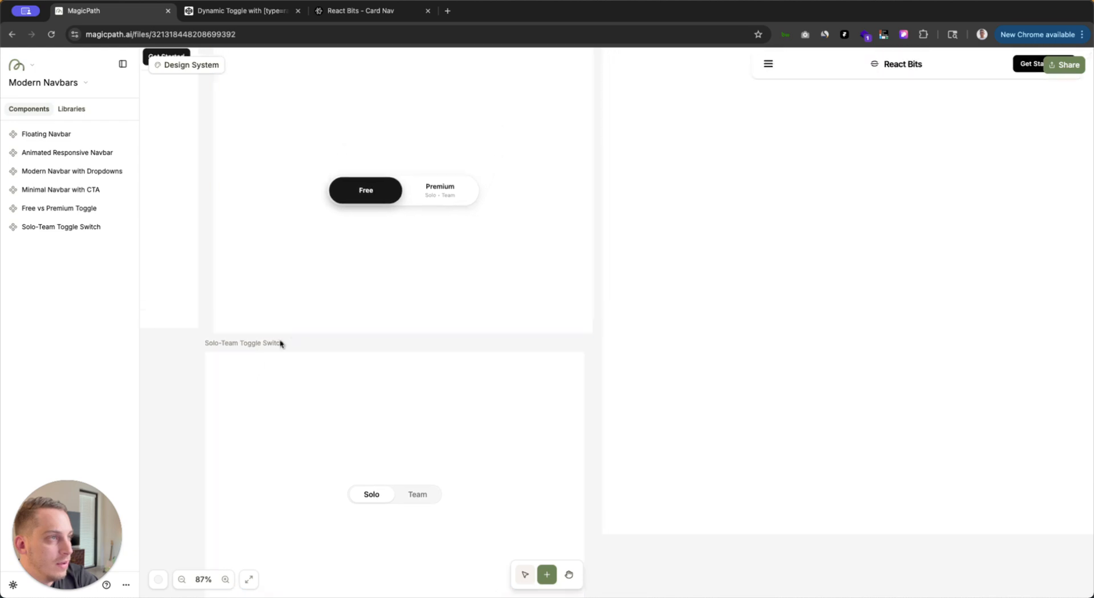
left_click(248, 346)
right_click(233, 378)
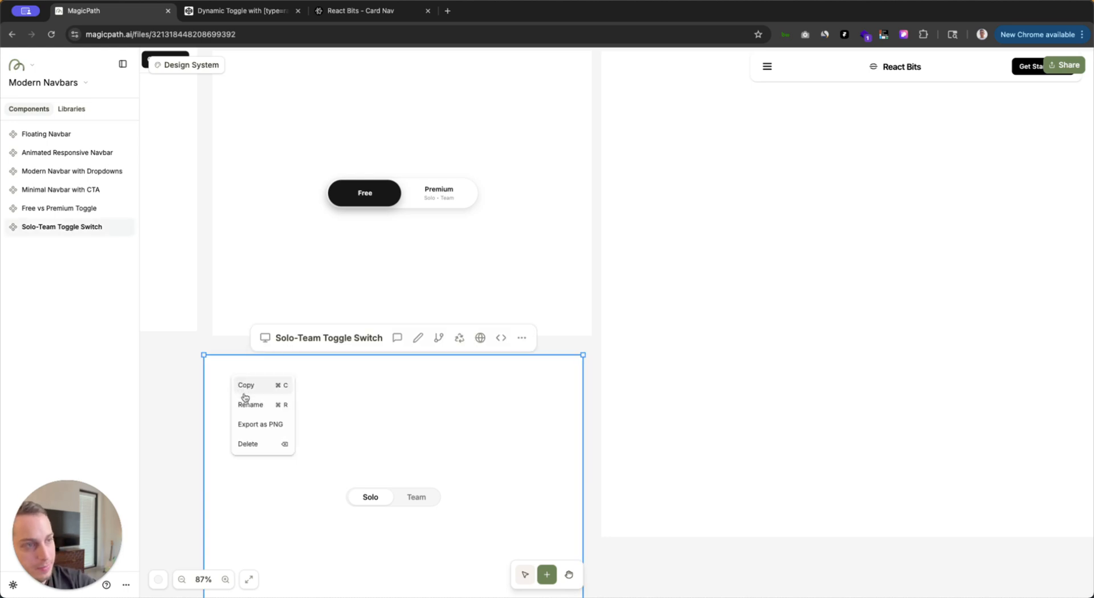
left_click(244, 390)
triple_click(309, 341)
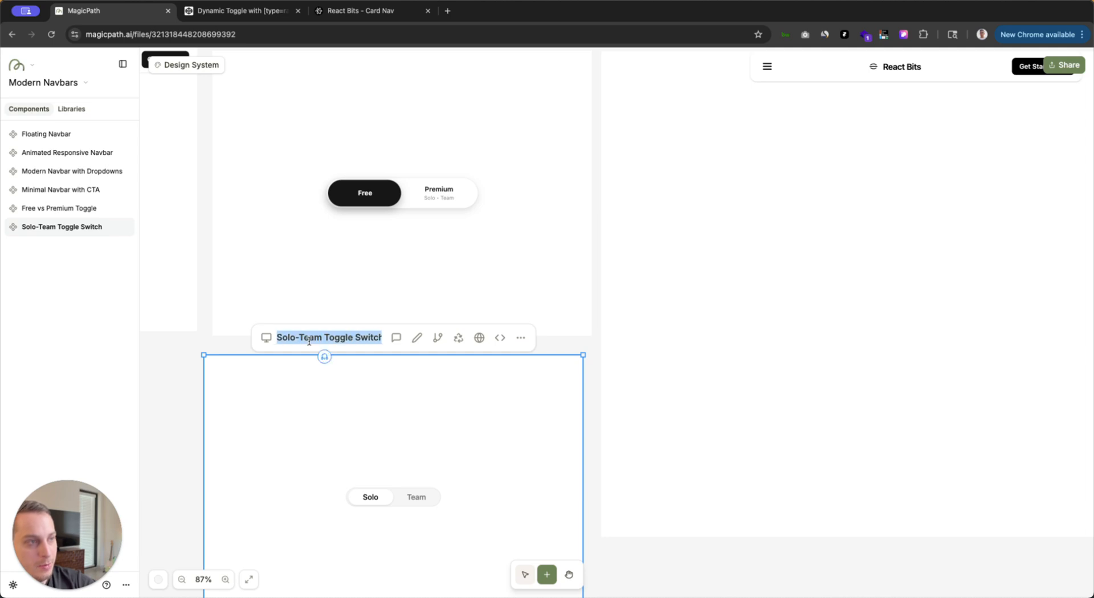
Step: Rename the Solo-Team Toggle Switch component as Sub Toggle and shrink its frame to fit closely around the Solo/Team switch
type("Sub Toggle")
key("Return")
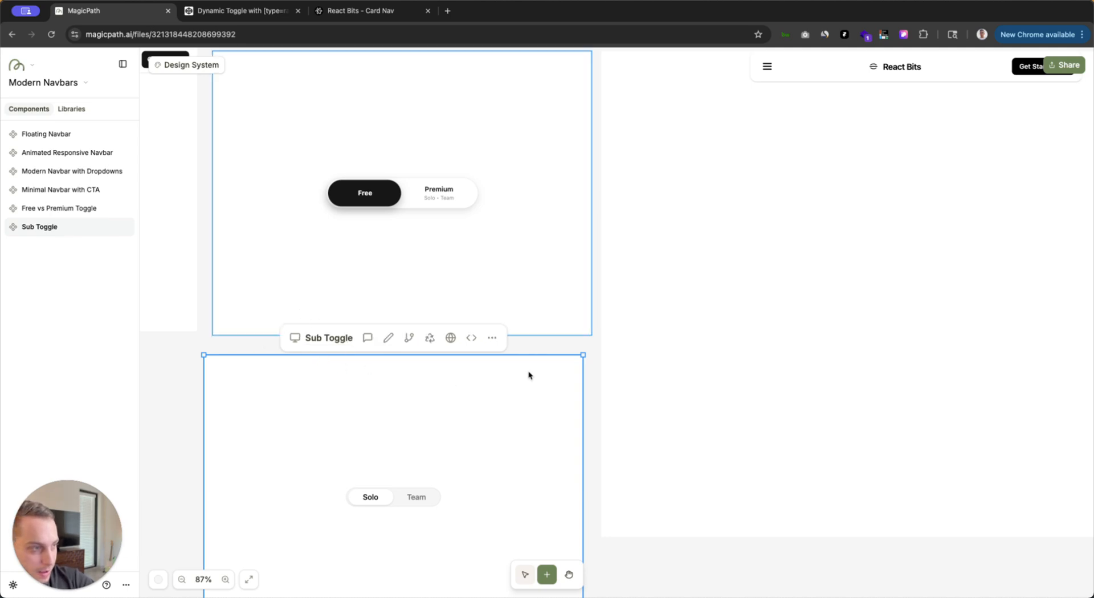
scroll(596, 487, "down", 3)
scroll(578, 562, "down", 1)
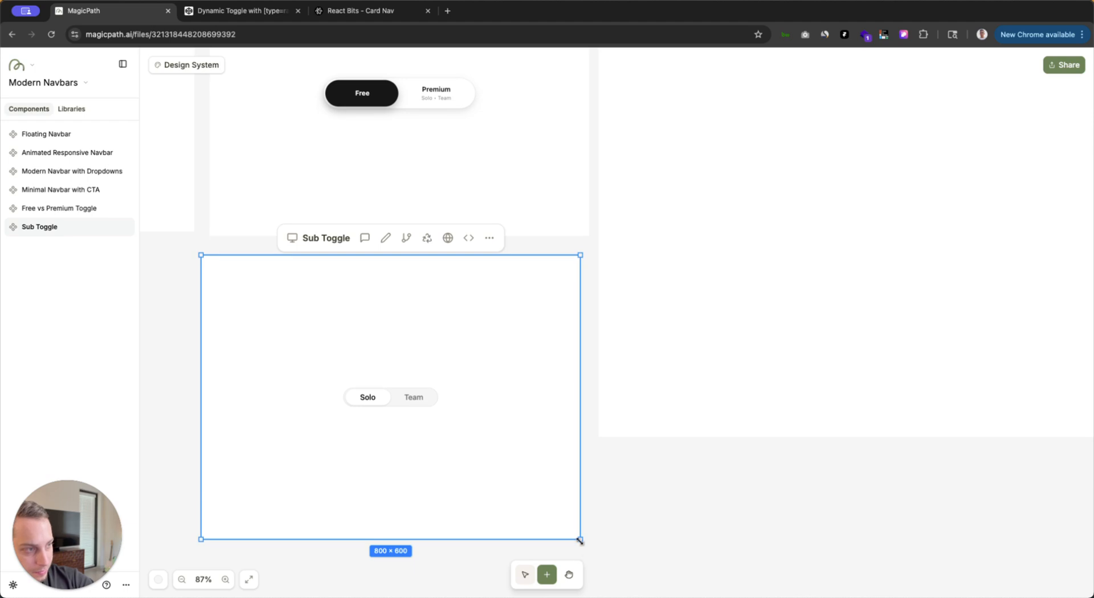
left_click_drag(579, 538, 315, 317)
left_click(363, 310)
scroll(364, 310, "up", 7)
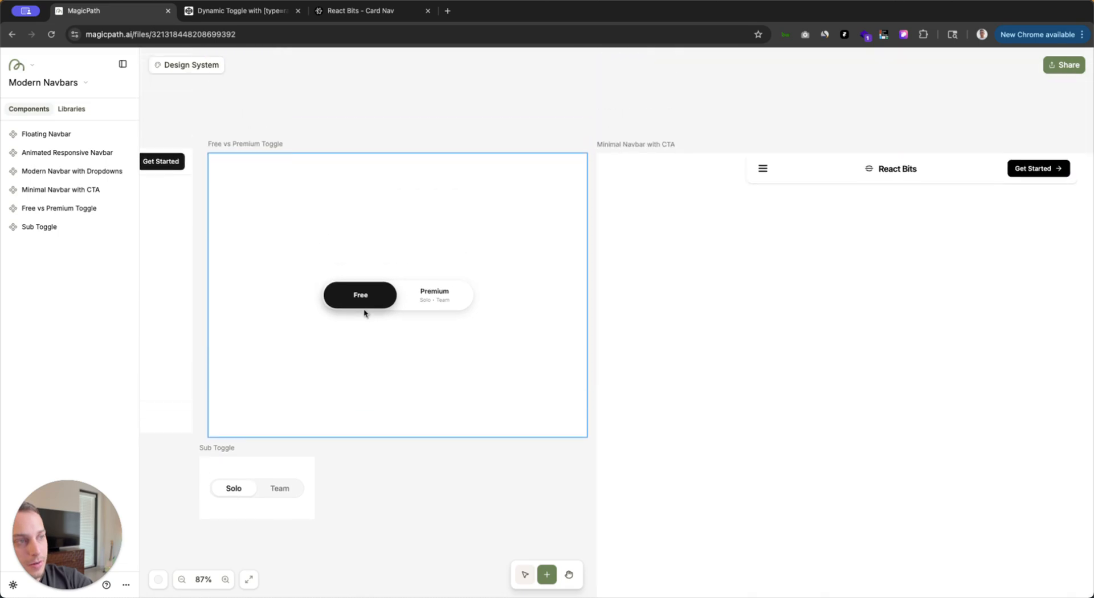
scroll(420, 100, "left", 2)
scroll(421, 100, "down", 1)
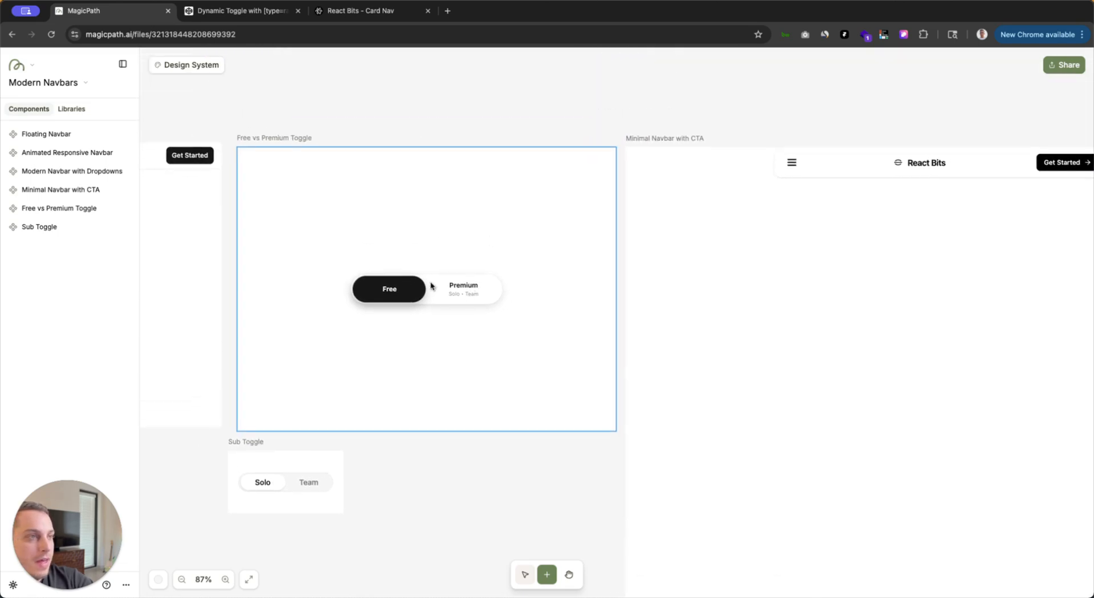
left_click(254, 138)
left_click(427, 129)
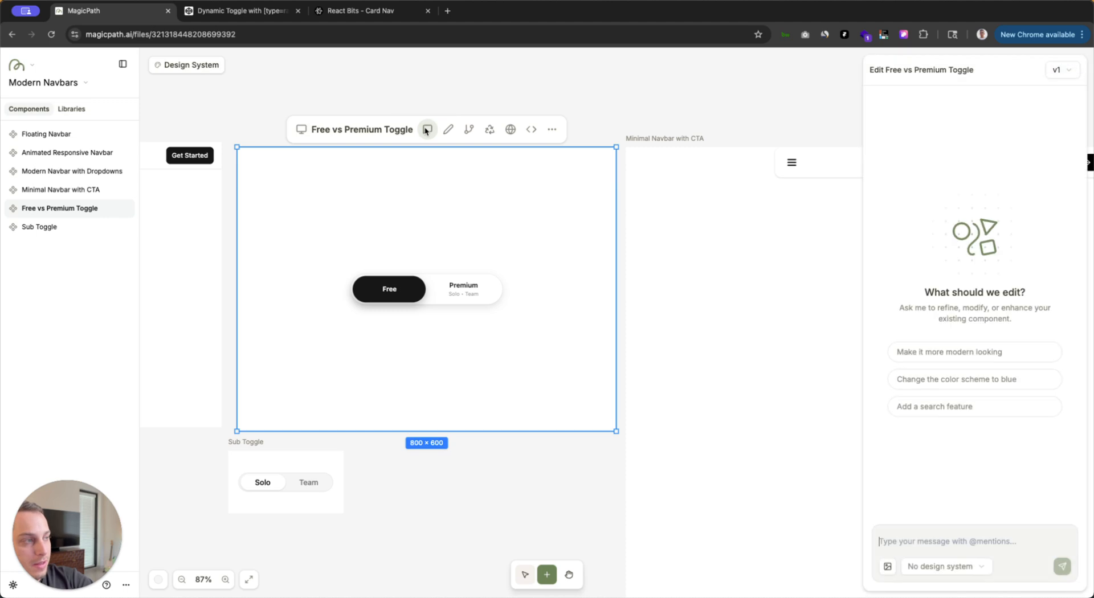
left_click(889, 546)
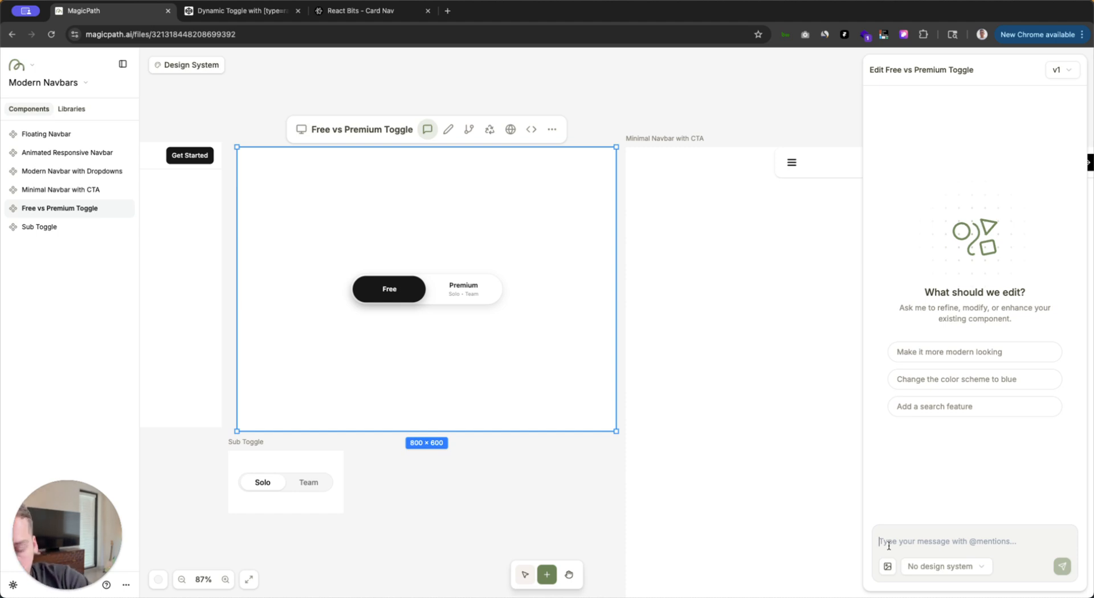
type("when the user selects the premium tab,")
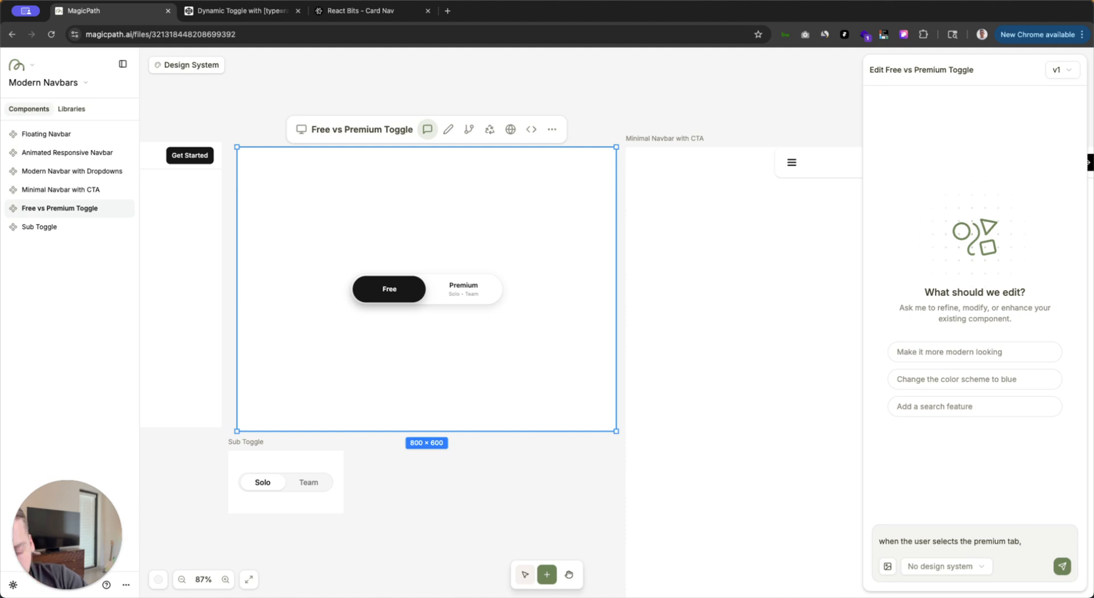
type("@sub")
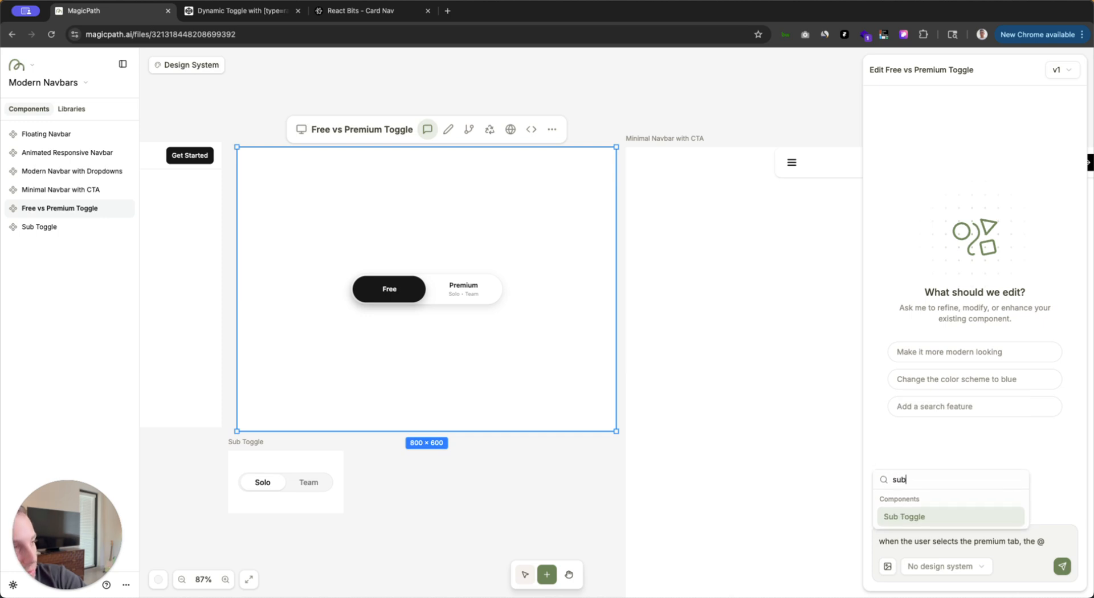
key("Return")
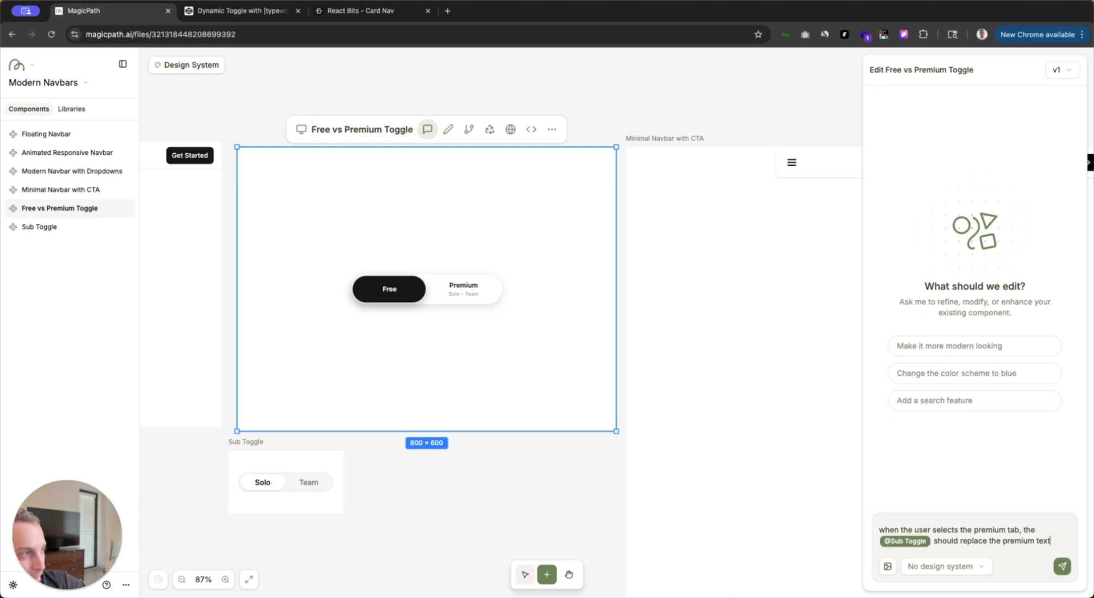
key("Return")
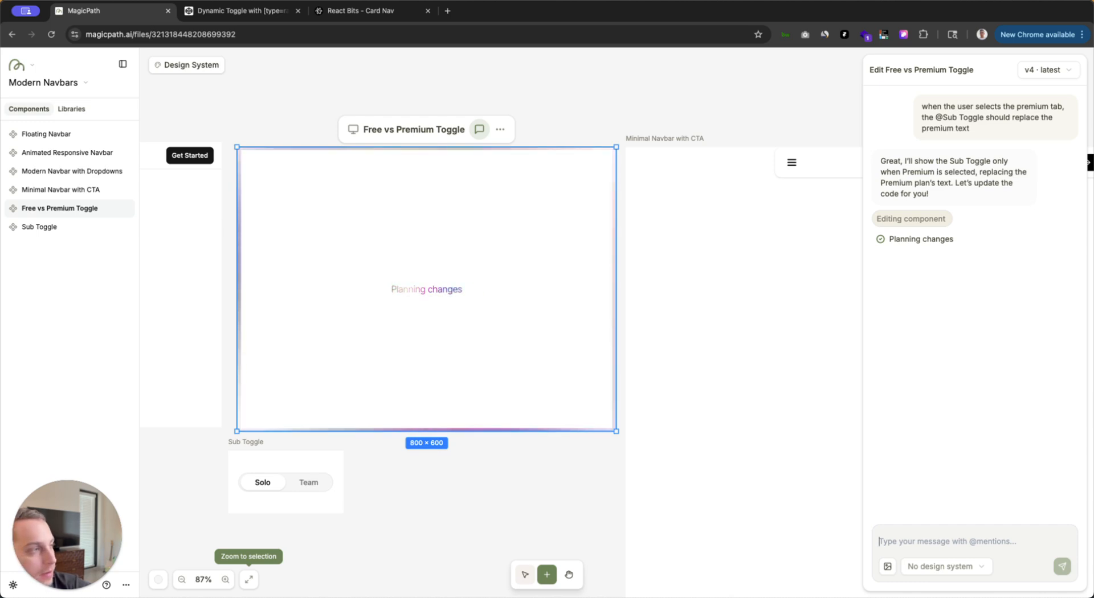
Step: Resize the Minimal Navbar with CTA frame to about 882 × 595
scroll(376, 471, "down", 5)
scroll(377, 471, "down", 3)
scroll(377, 472, "right", 4)
scroll(311, 413, "down", 4)
scroll(311, 414, "down", 2)
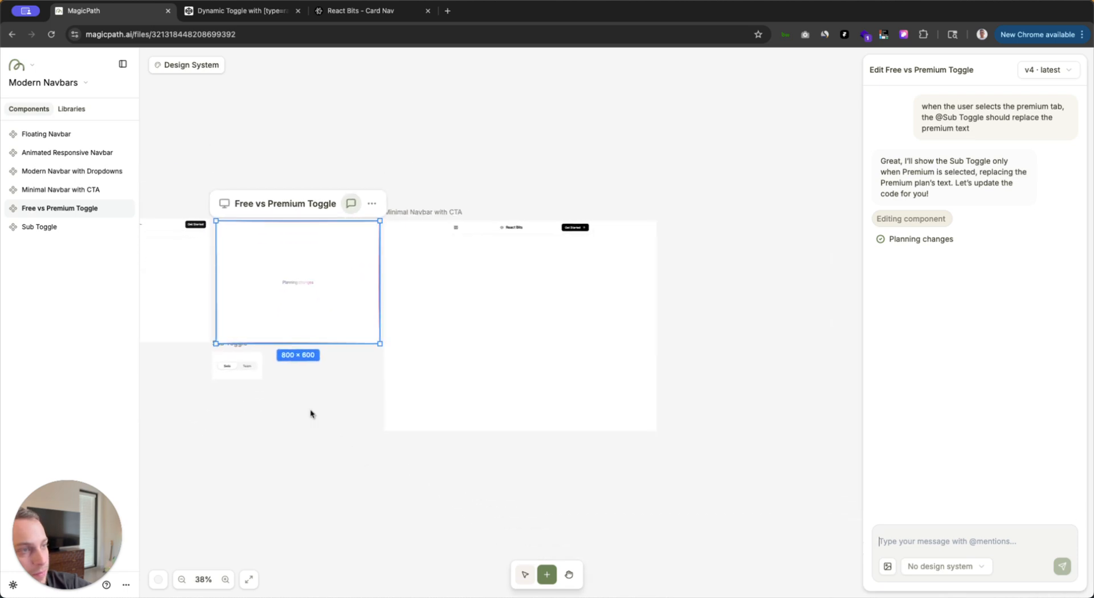
left_click(423, 214)
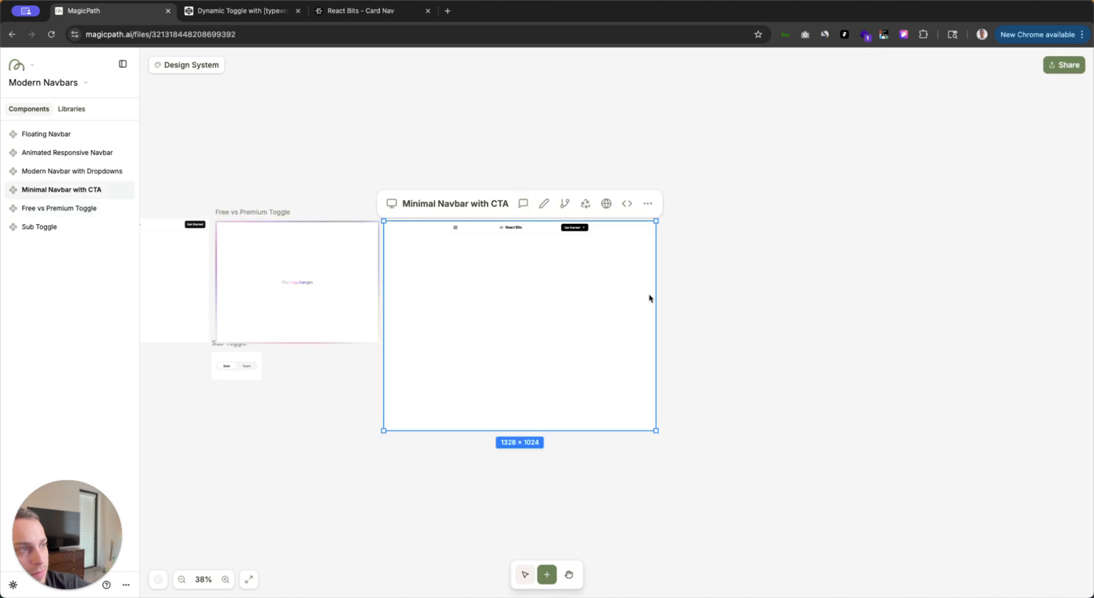
left_click_drag(654, 327, 564, 318)
left_click_drag(476, 430, 470, 342)
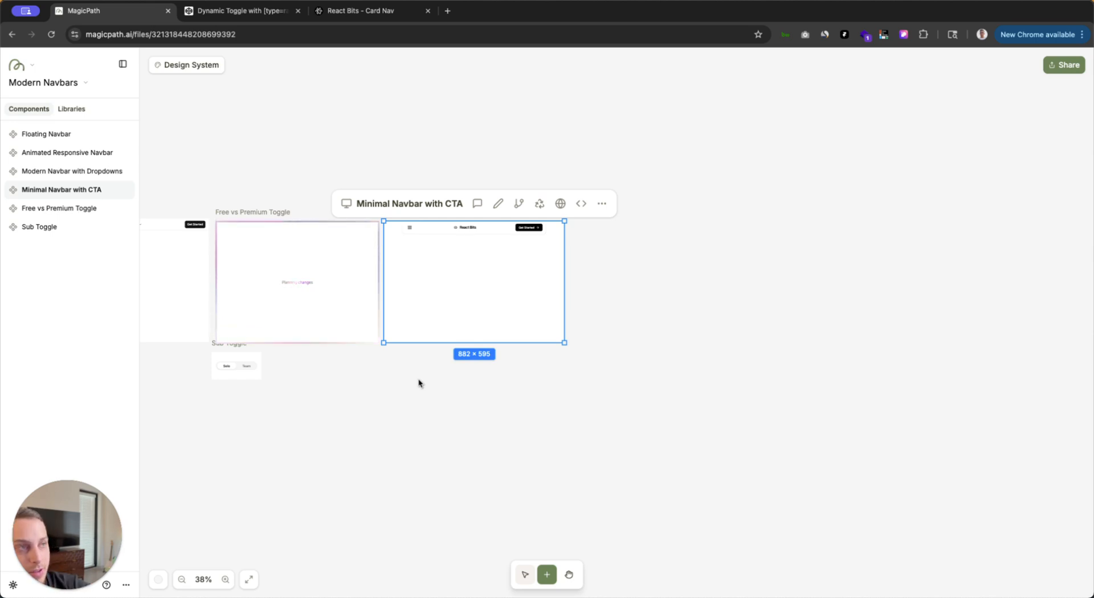
Step: Add a new blank 800 × 600 component on the canvas below the Sub Toggle
left_click(225, 17)
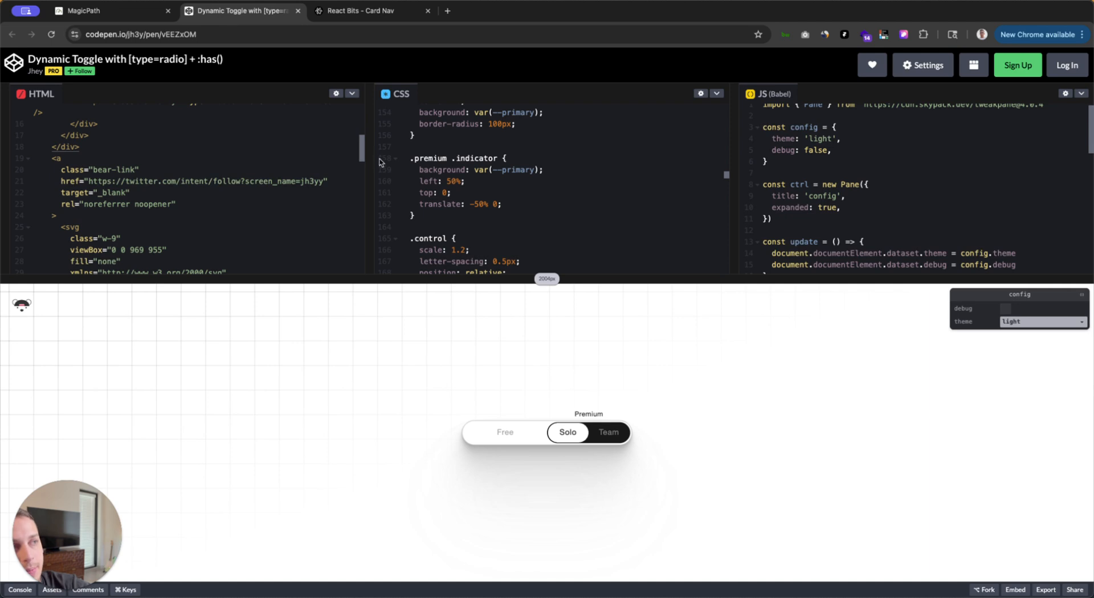
scroll(61, 114, "up", 5)
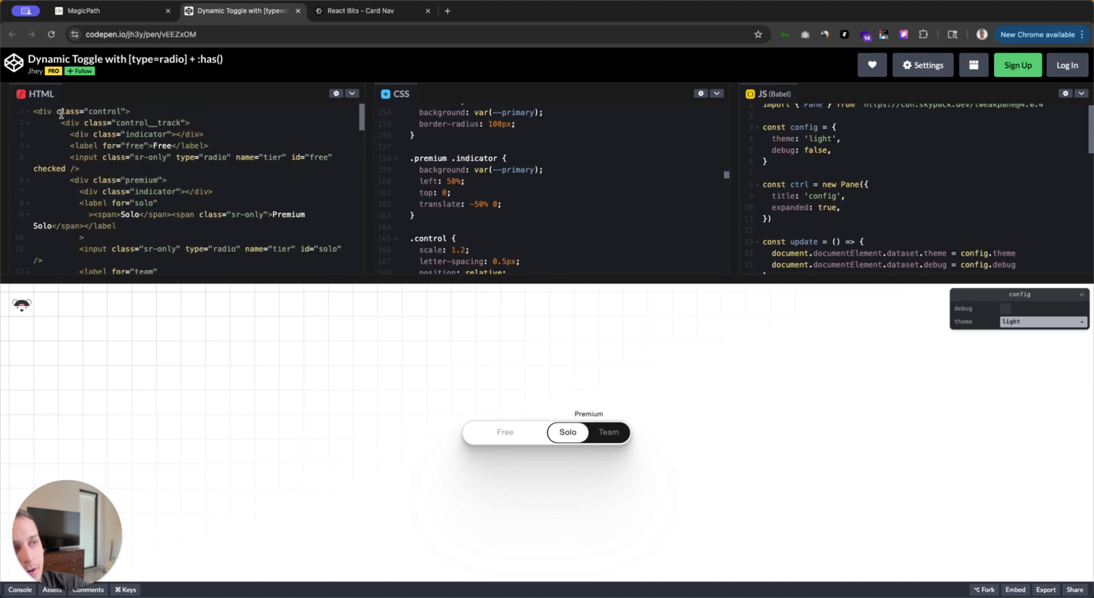
left_click(107, 17)
scroll(330, 385, "down", 3)
left_click(311, 365)
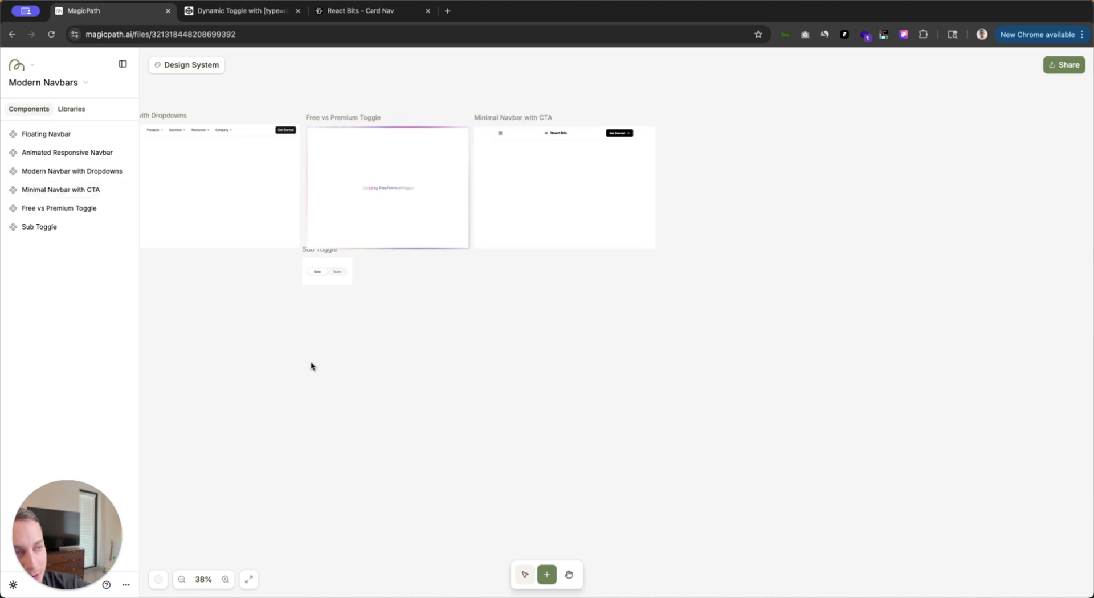
left_click(311, 367)
left_click_drag(301, 285, 378, 282)
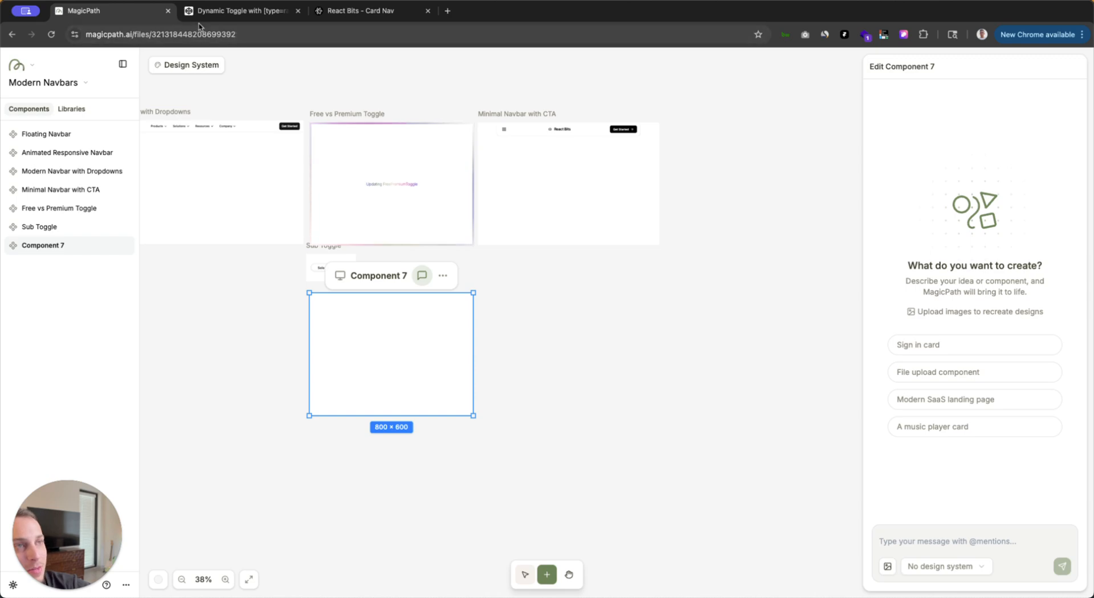
Step: Copy the CodePen toggle's full HTML into the new component's prompt under "html:" and add a "css:" heading
left_click(221, 17)
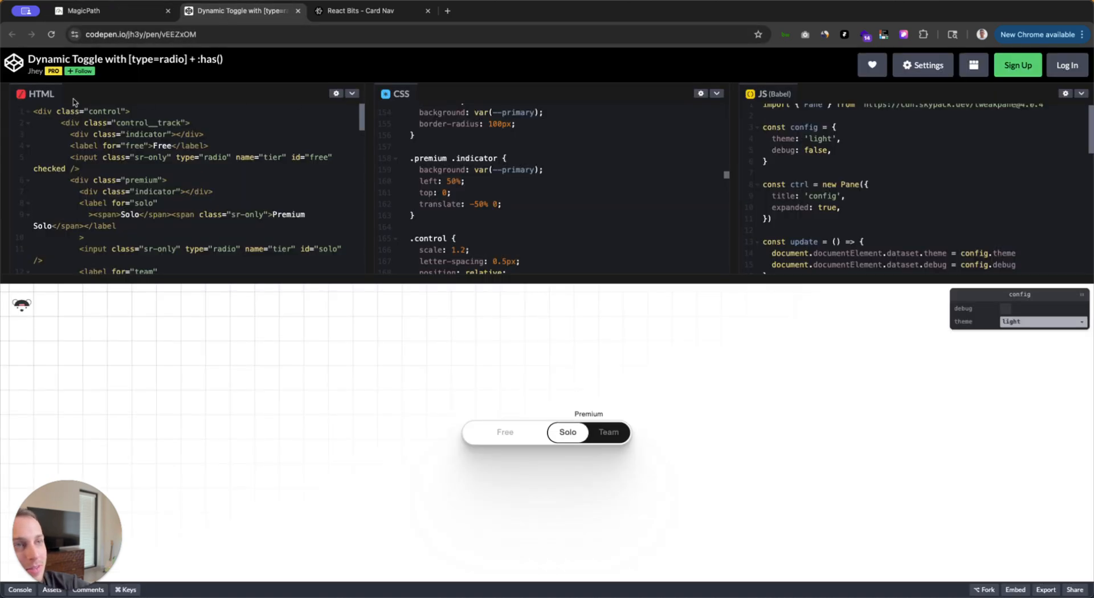
left_click_drag(32, 108, 209, 204)
left_click(120, 12)
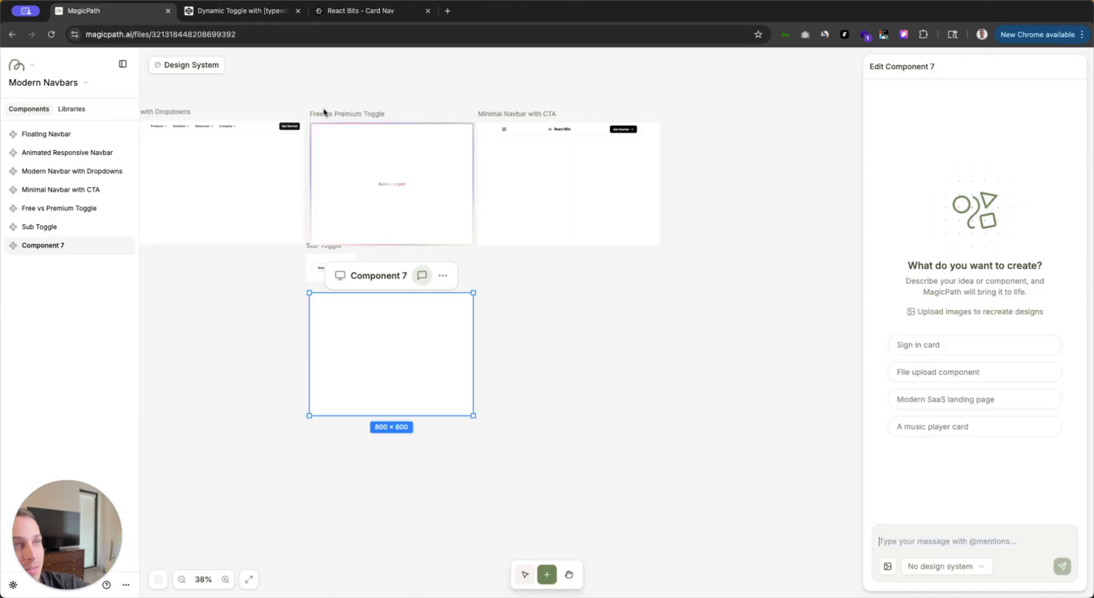
type("html:")
key("super+v")
key("shift+Return")
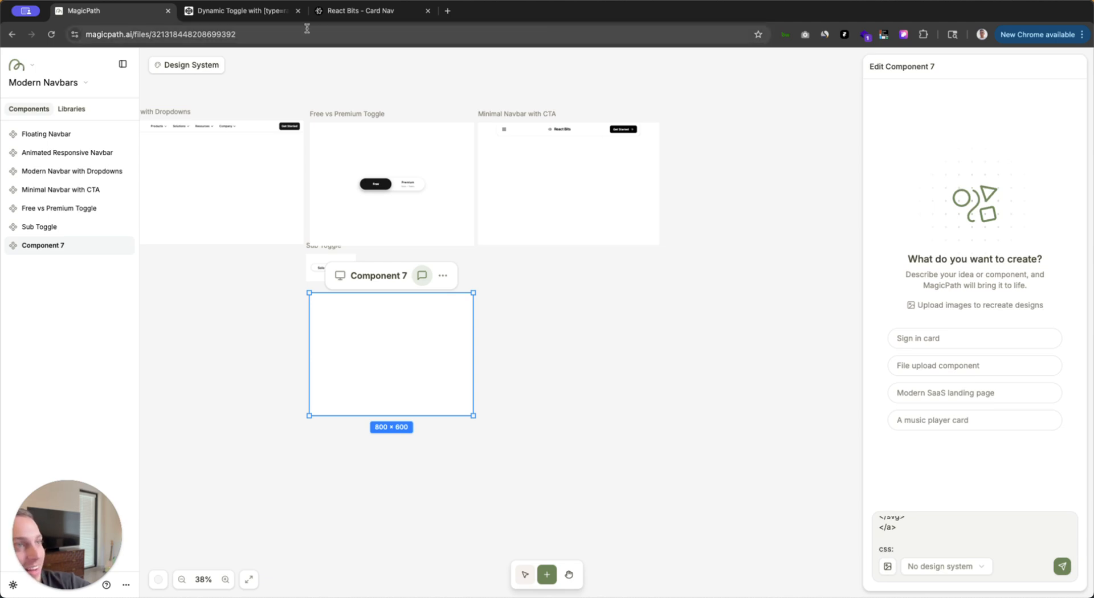
Step: Copy the CodePen toggle's full CSS into the prompt under "css:" and add a "js:" heading at its end
left_click(239, 10)
scroll(466, 127, "up", 15)
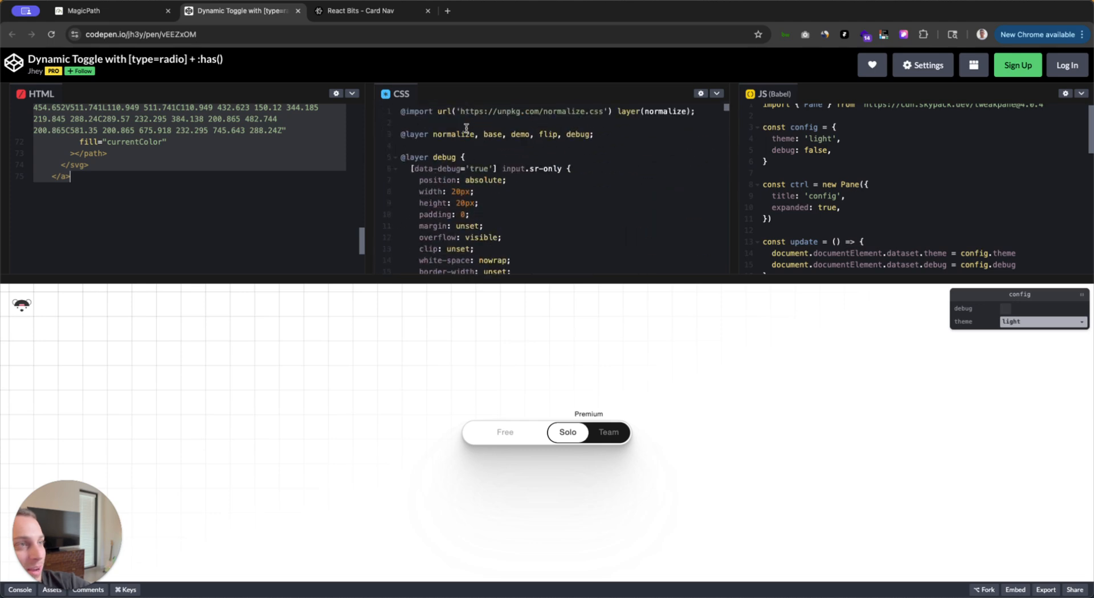
left_click_drag(401, 113, 489, 206)
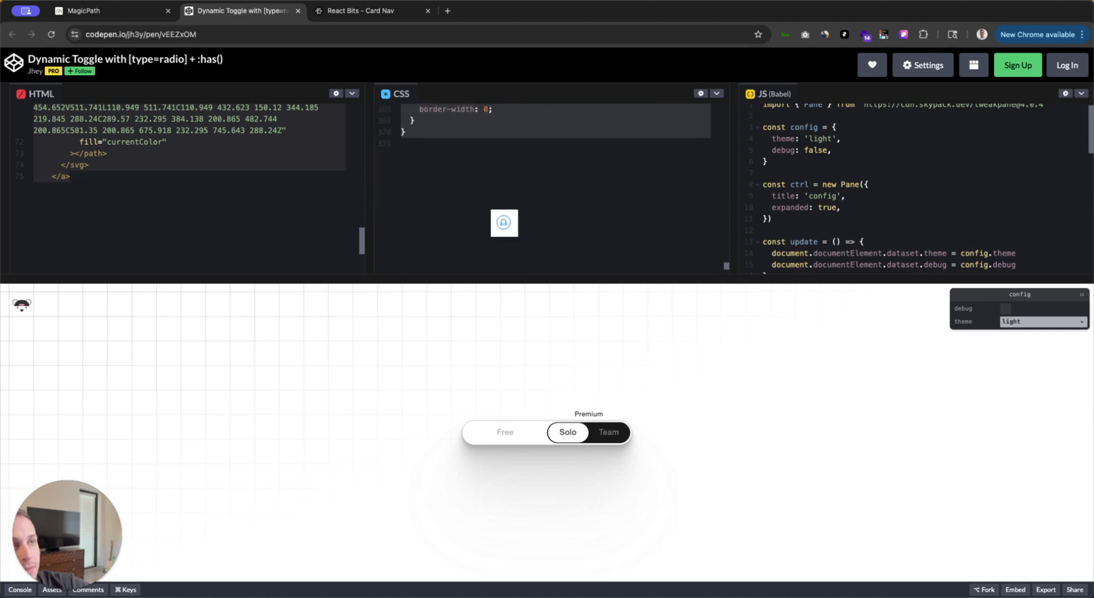
left_click(157, 6)
key("ctrl+v")
scroll(1015, 542, "down", 20)
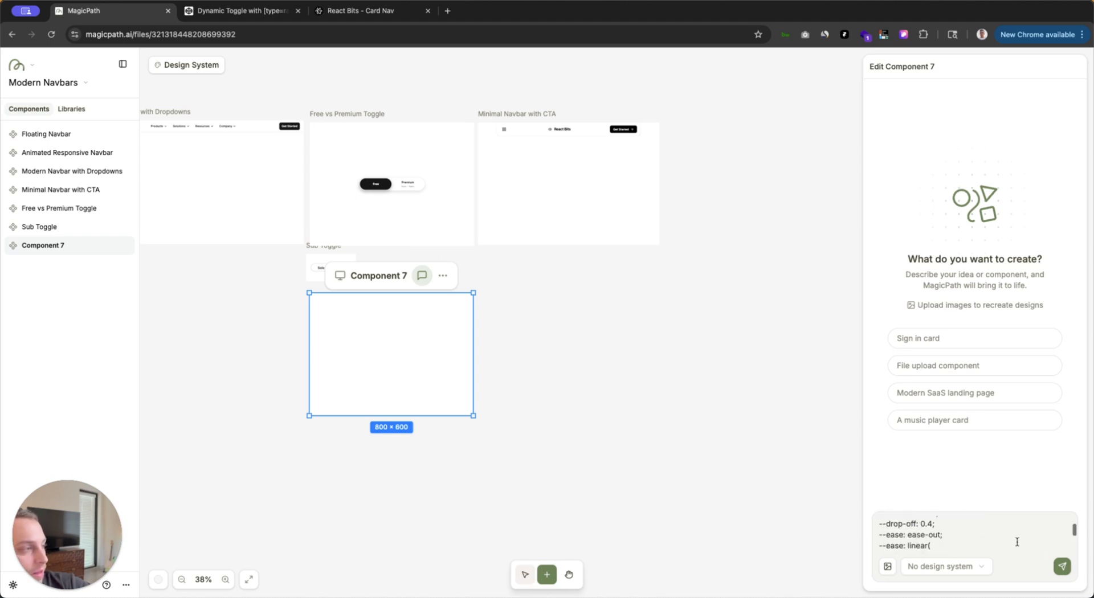
scroll(1017, 542, "down", 15)
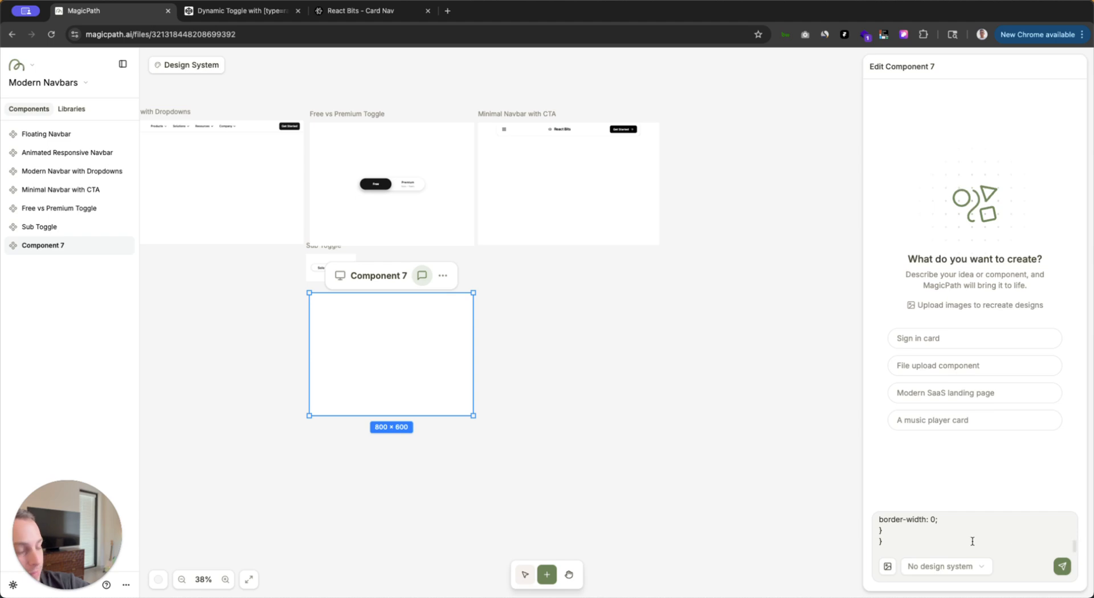
key("Return")
key("Return")
type("js:")
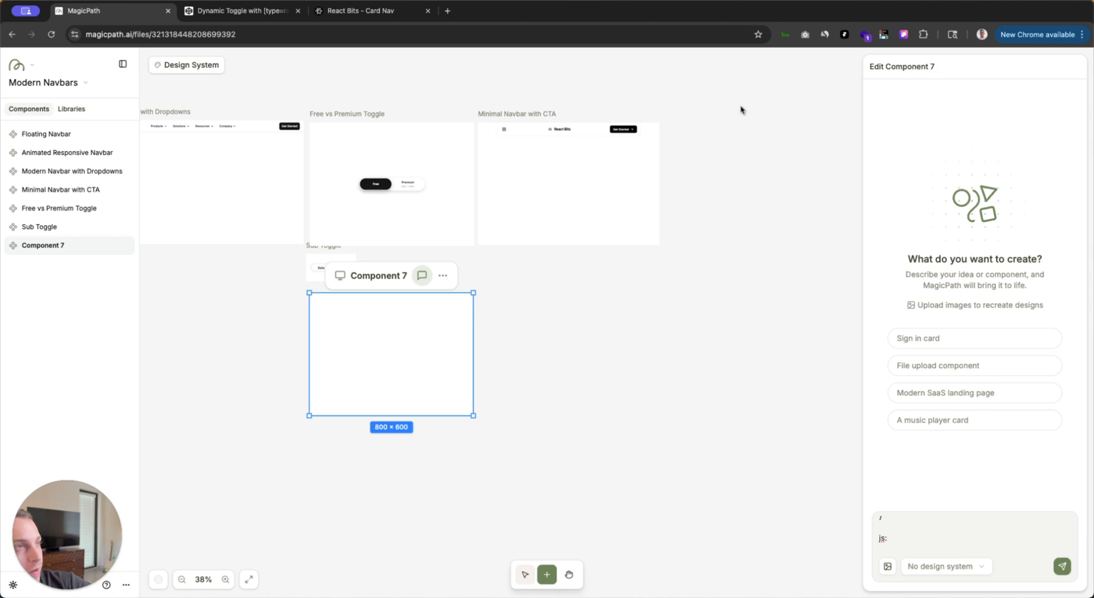
Step: Copy the CodePen toggle's full JavaScript into the prompt under "js:" and submit it to generate the new component
left_click(246, 15)
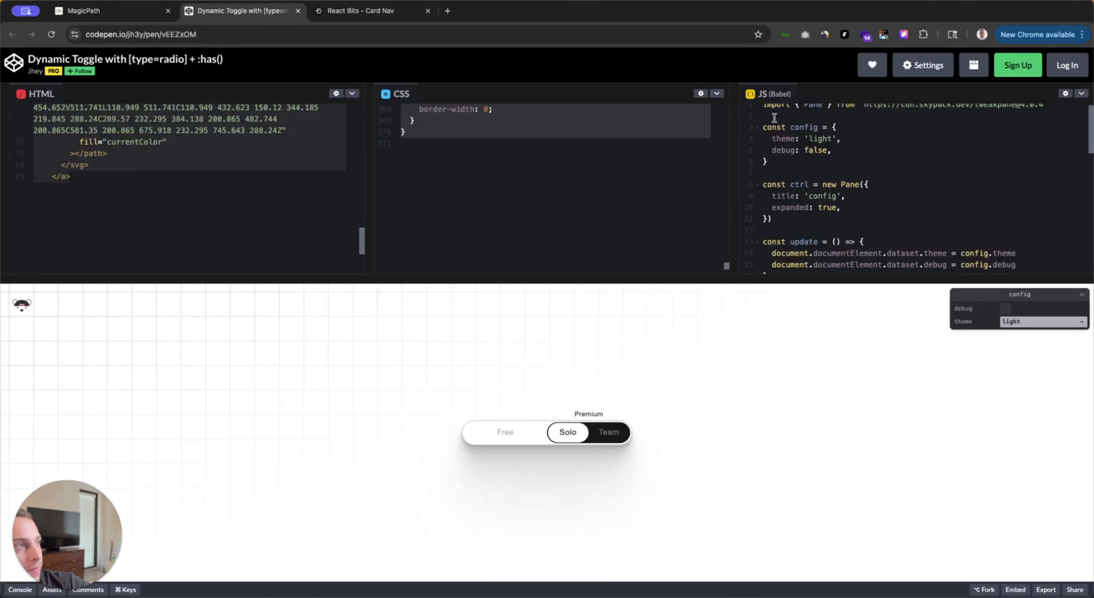
scroll(775, 116, "up", 1)
scroll(827, 213, "down", 10)
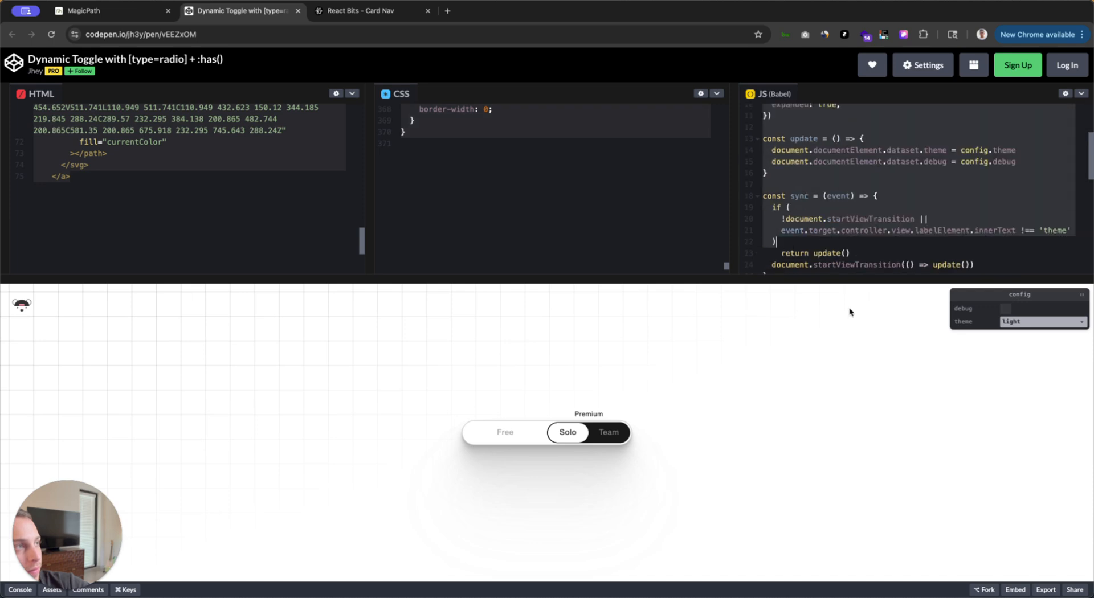
left_click(827, 214)
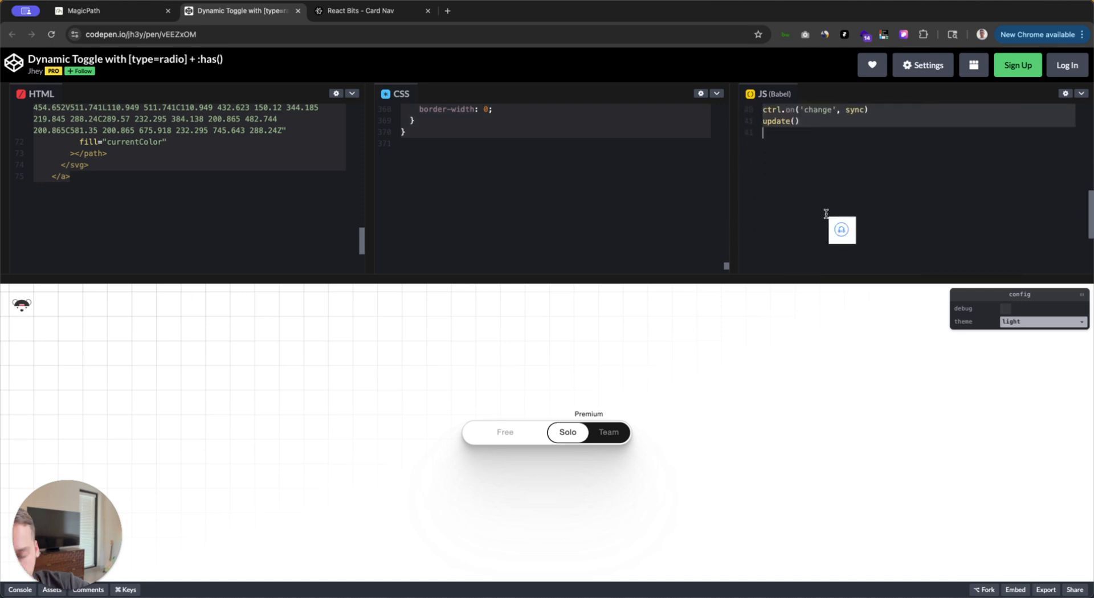
left_click(97, 10)
type("import { Pane } from")
scroll(942, 531, "down", 10)
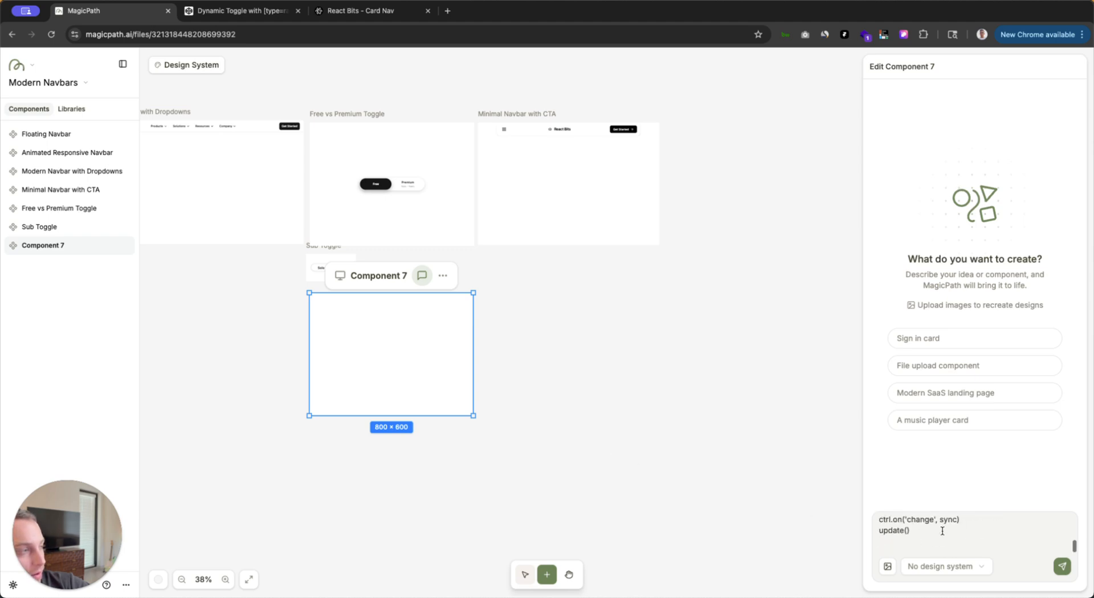
left_click(1060, 568)
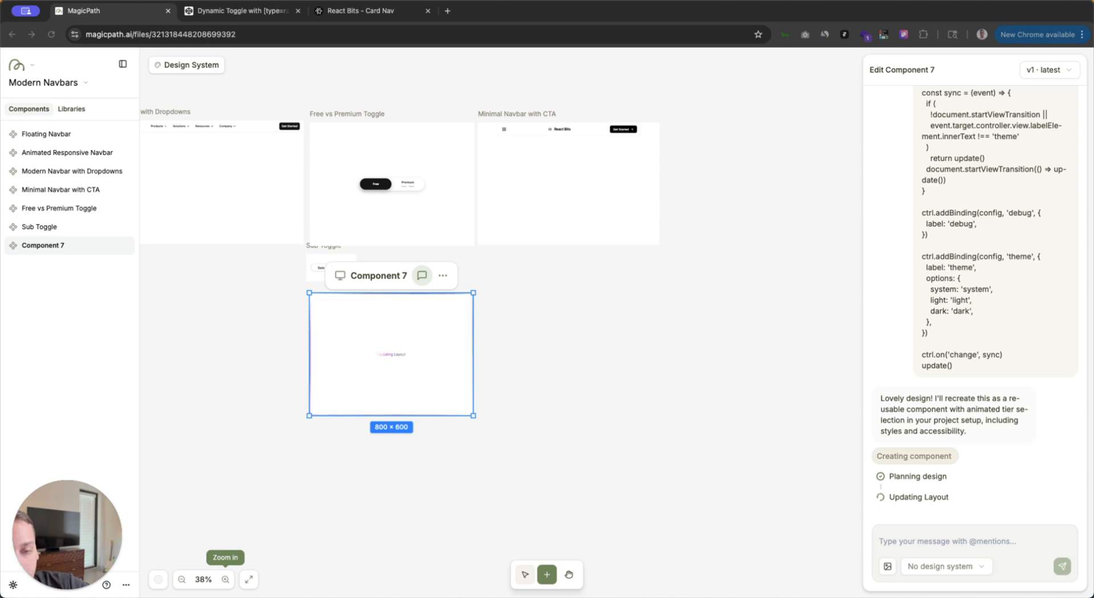
left_click_drag(1, 200, 480, 10)
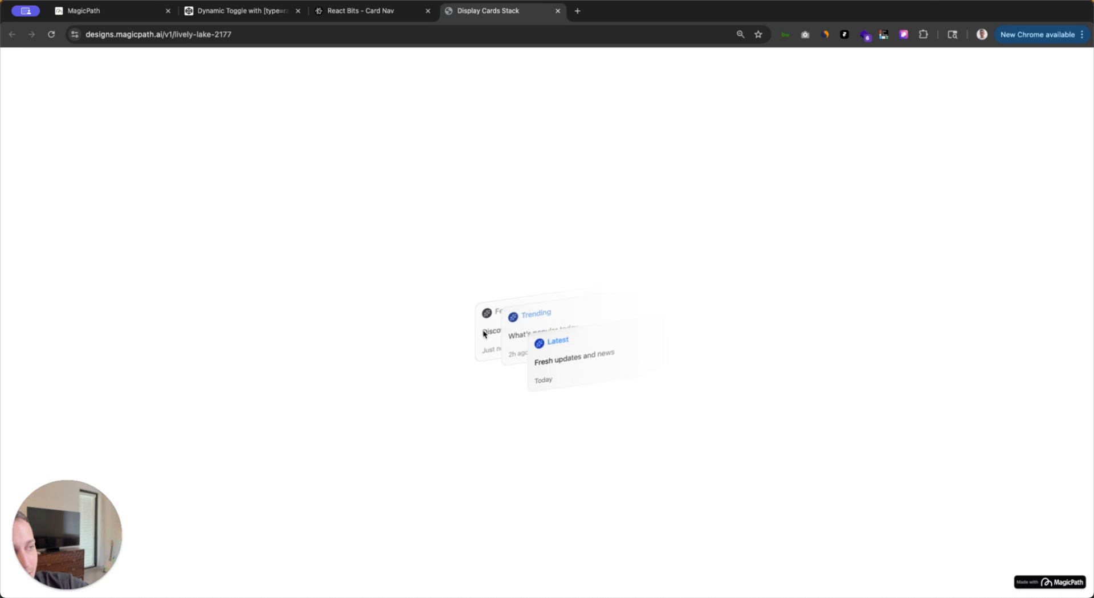
left_click(558, 11)
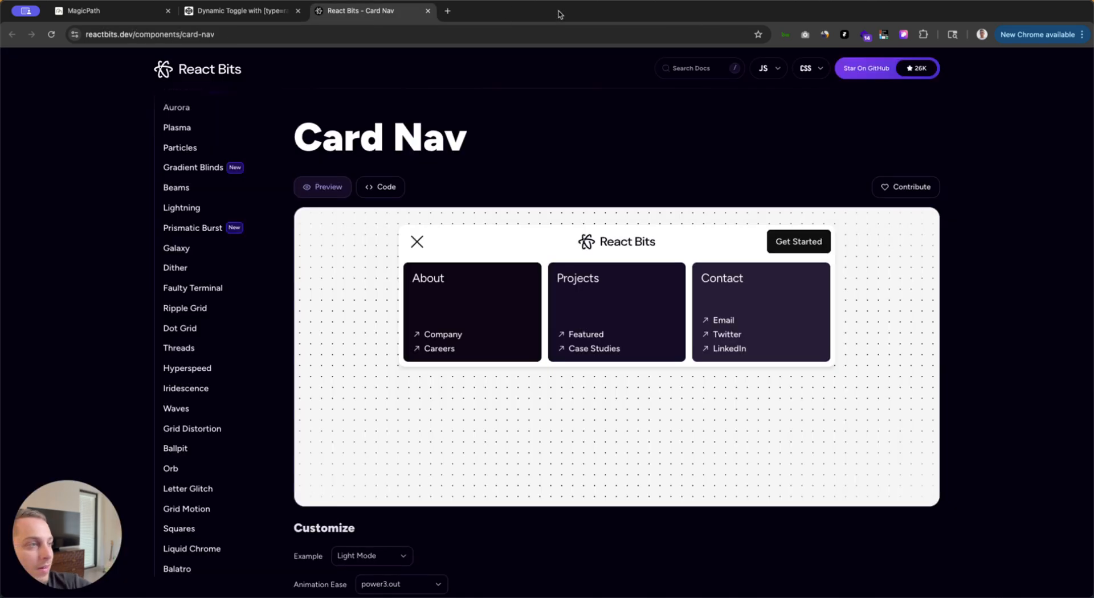
left_click(263, 16)
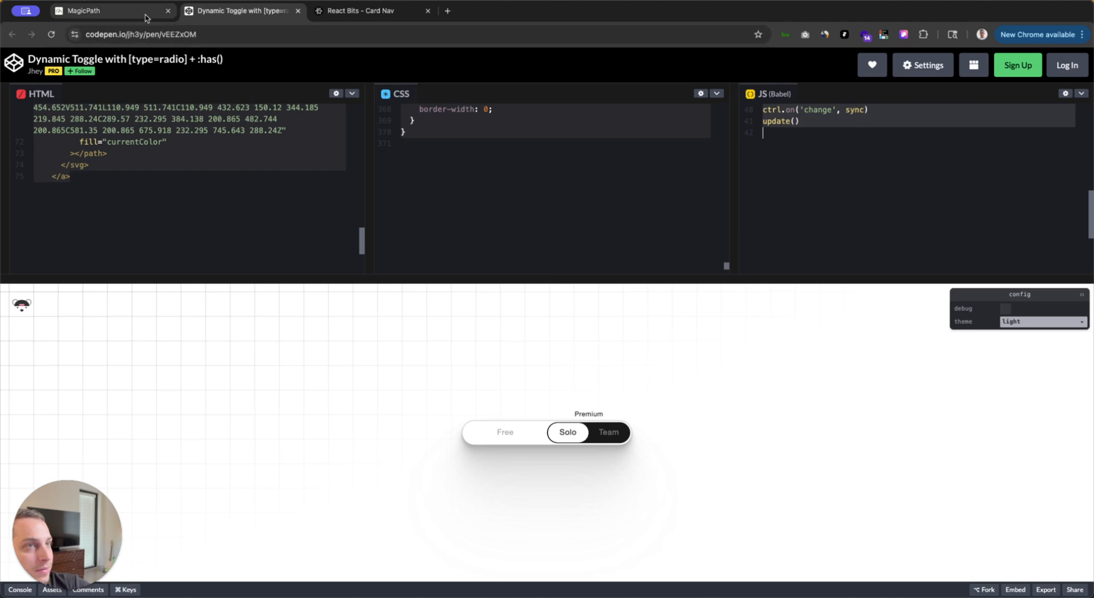
left_click(86, 11)
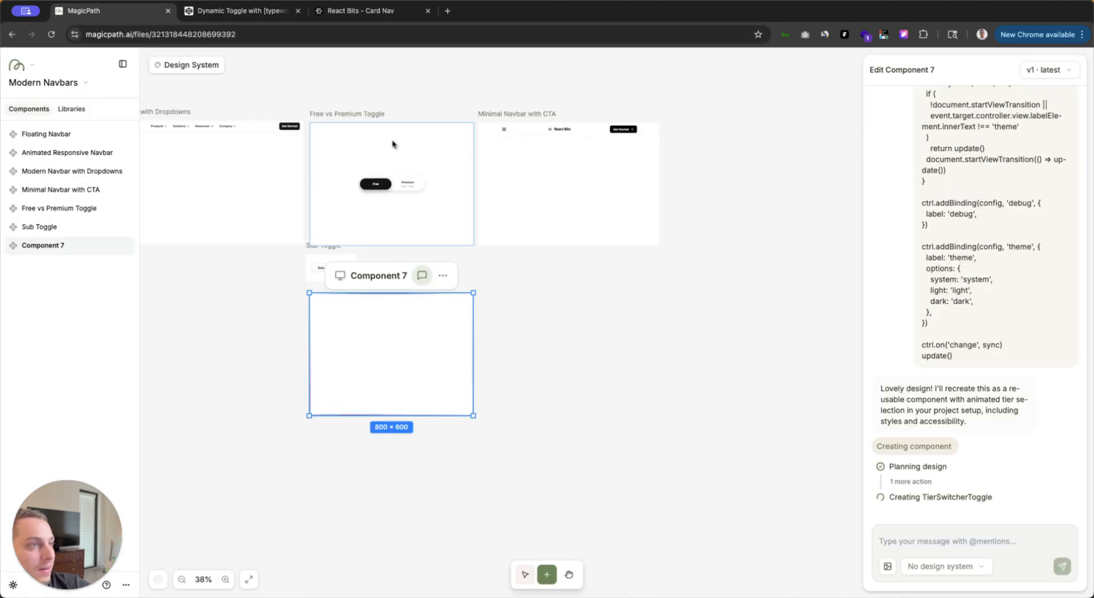
Step: Submit the edit prompt "make the sub toggle fit the space" for the Free vs Premium Toggle component
scroll(393, 142, "up", 5)
left_click(424, 244)
scroll(423, 245, "up", 1)
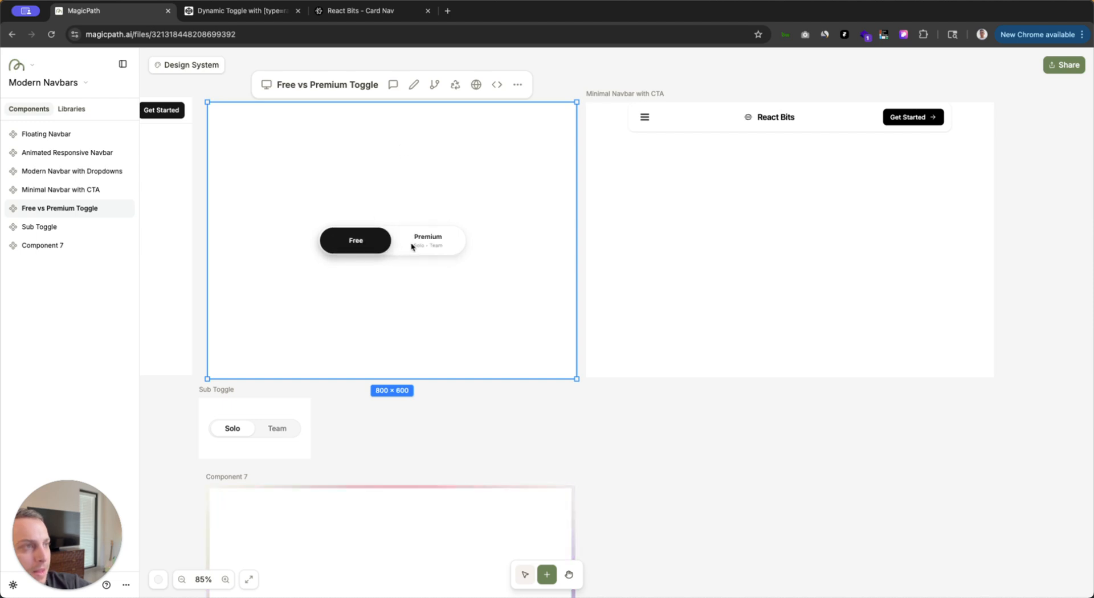
left_click(393, 84)
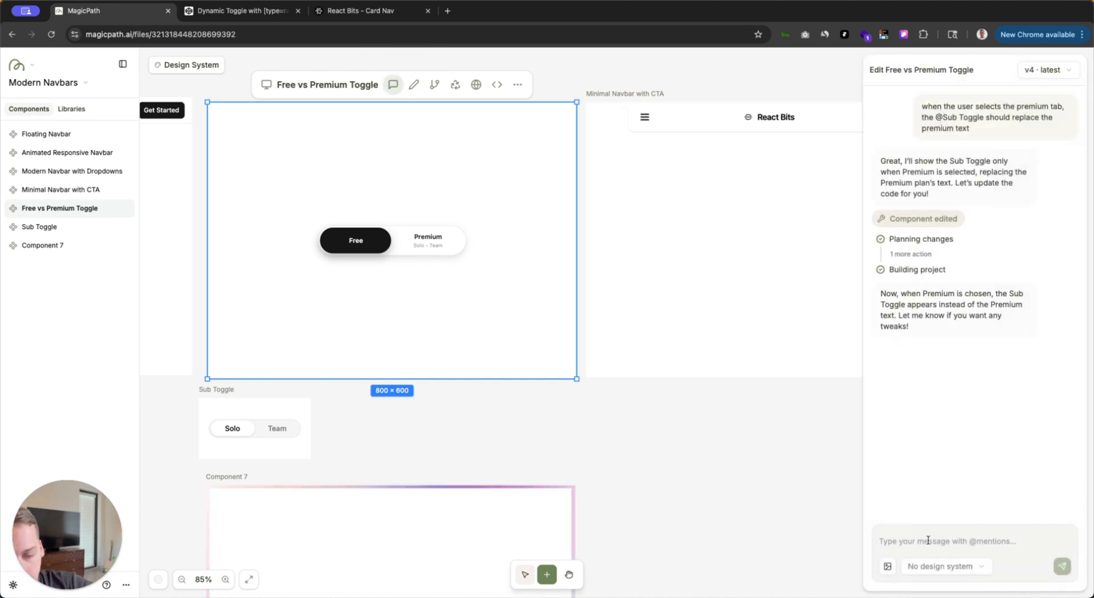
type("make the ")
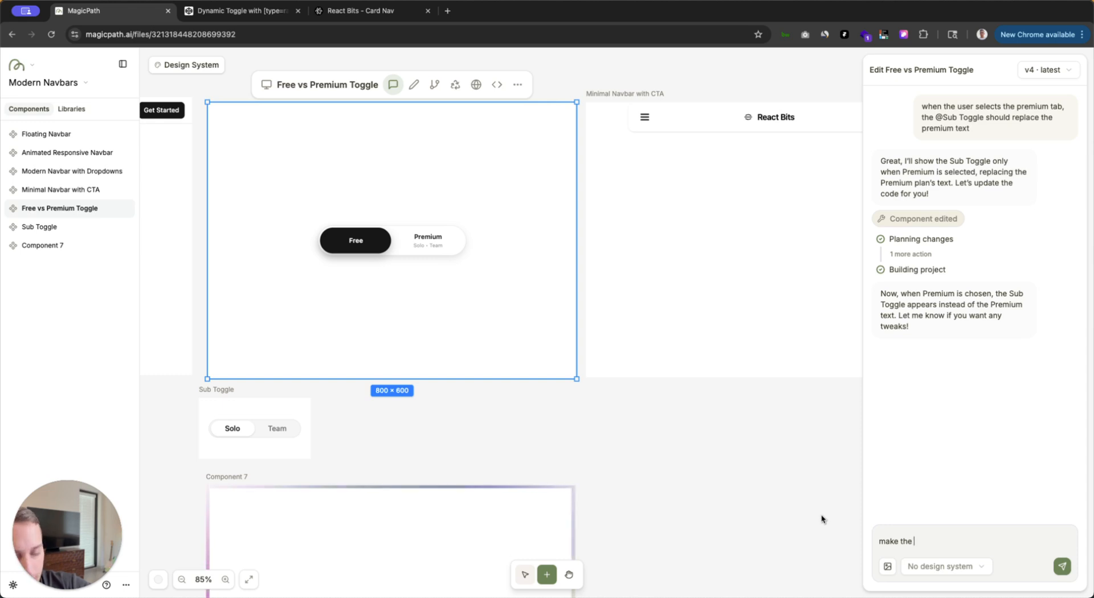
type("@")
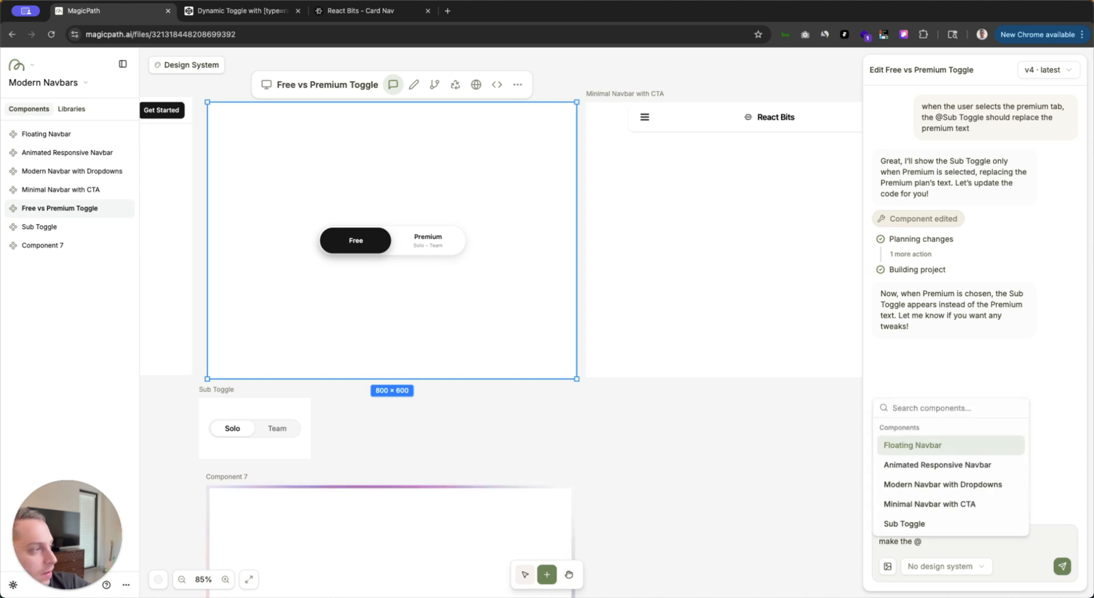
key("BackSpace")
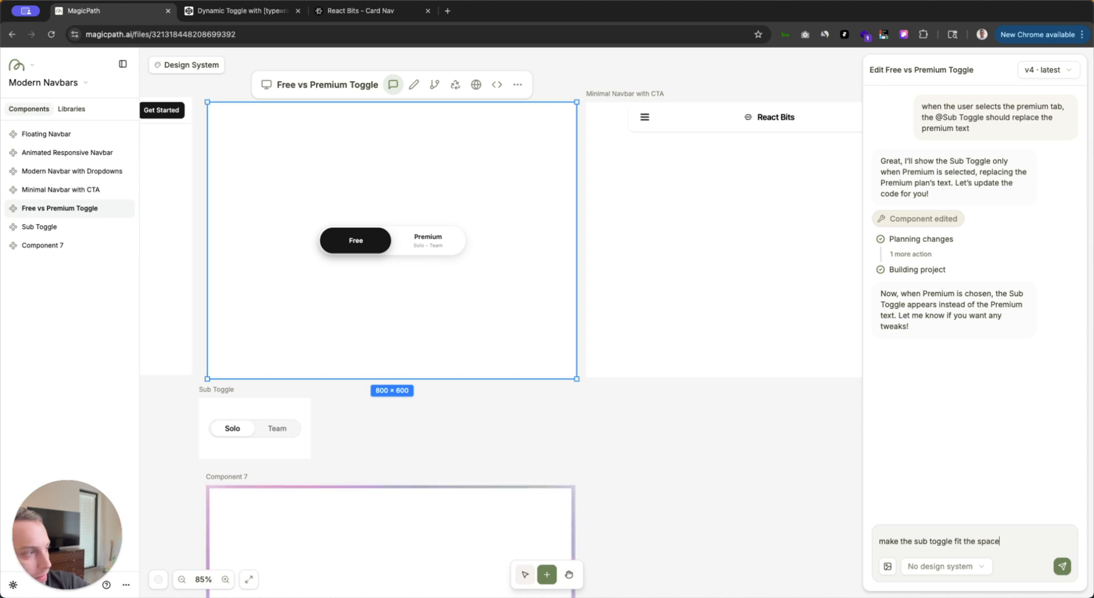
key("Return")
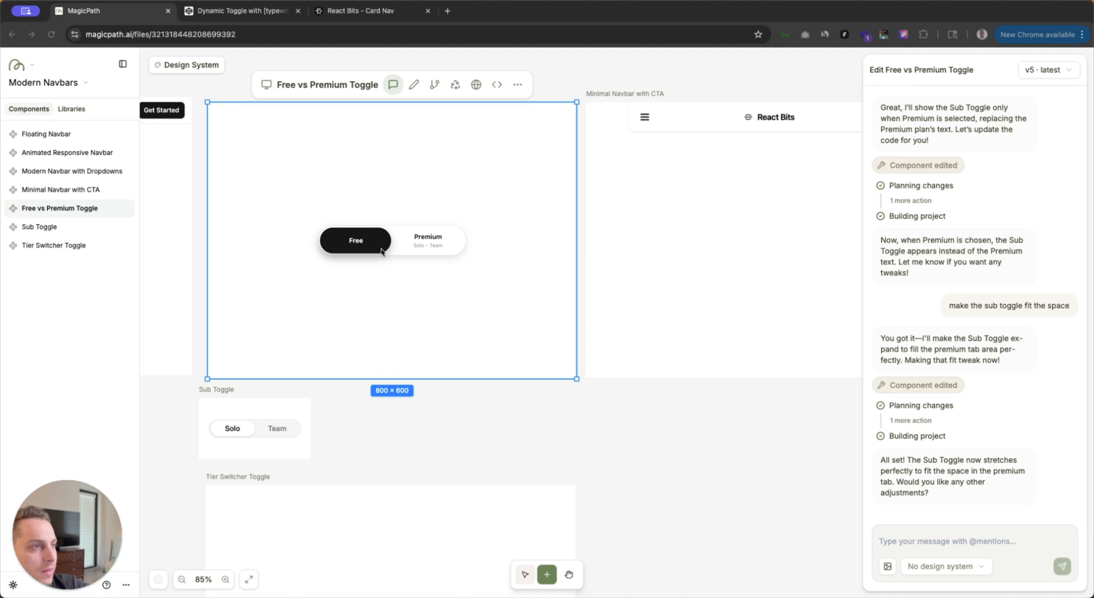
Step: Test the updated Free vs Premium Toggle by switching back and forth between Free and Premium
left_click(435, 248)
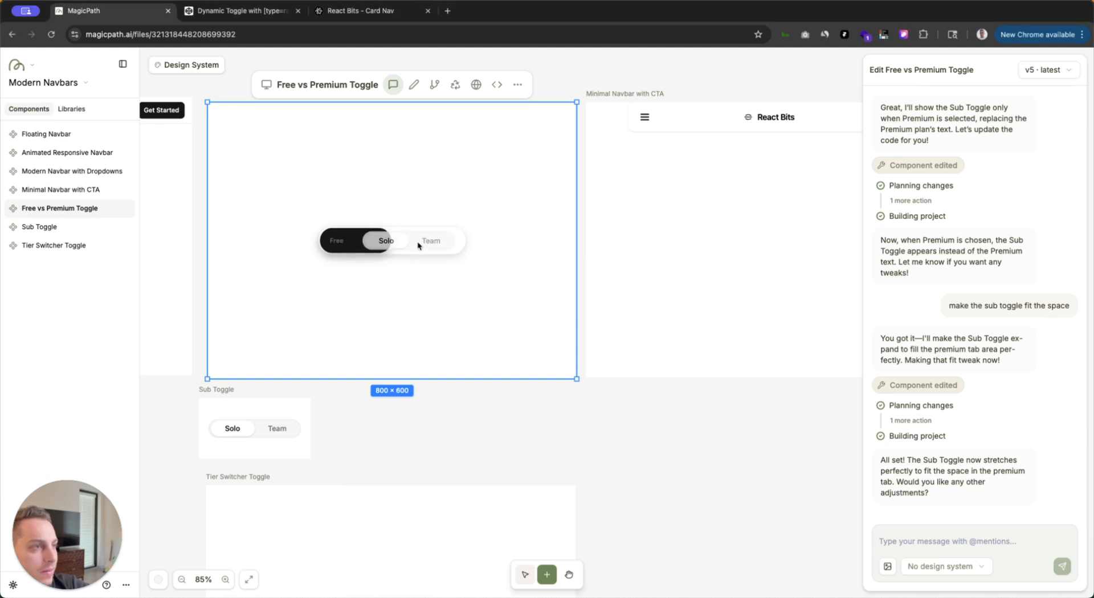
left_click(339, 244)
left_click(425, 243)
left_click(330, 248)
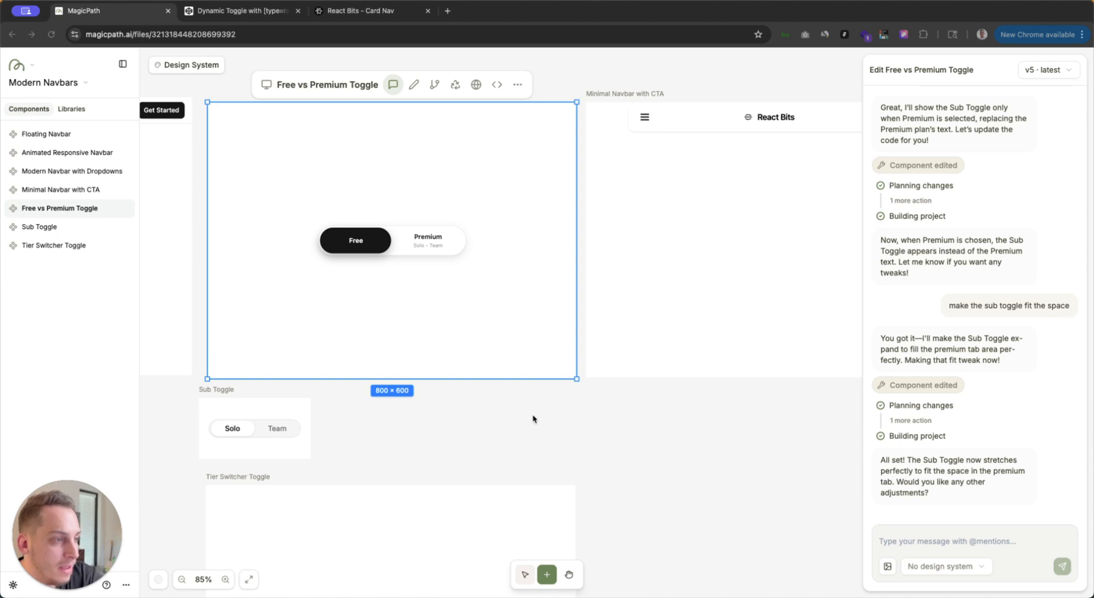
Step: Test the generated Tier Switcher Toggle by switching between Free and Premium and between Solo and Team
scroll(532, 418, "down", 4)
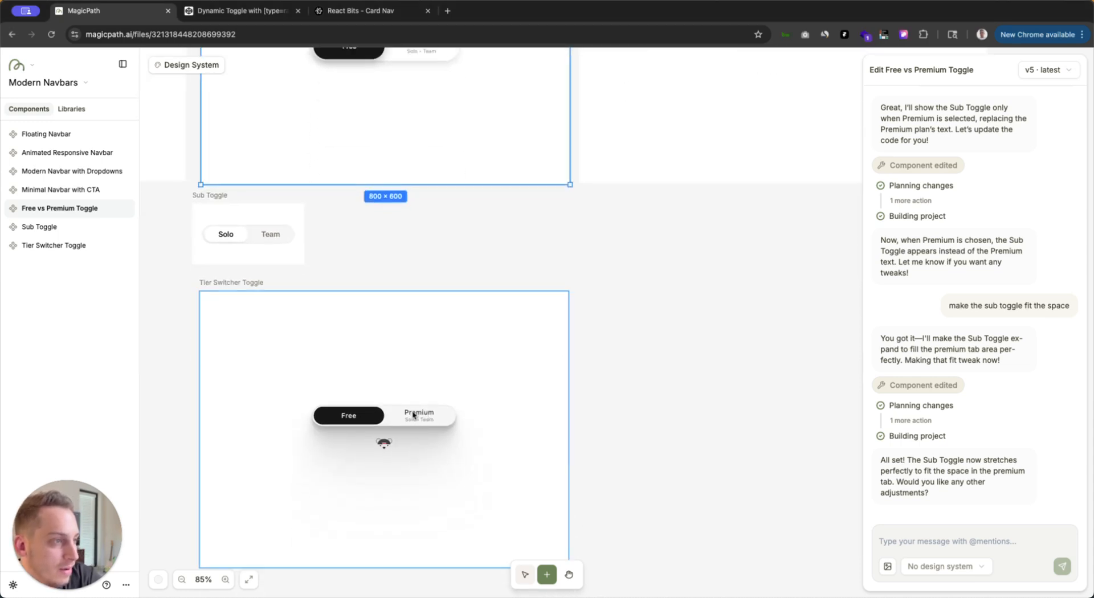
left_click(415, 422)
left_click(410, 424)
left_click(360, 421)
left_click(406, 416)
left_click(430, 419)
left_click(400, 419)
left_click(443, 420)
left_click(409, 420)
left_click(436, 419)
left_click(394, 419)
left_click(428, 419)
left_click(342, 418)
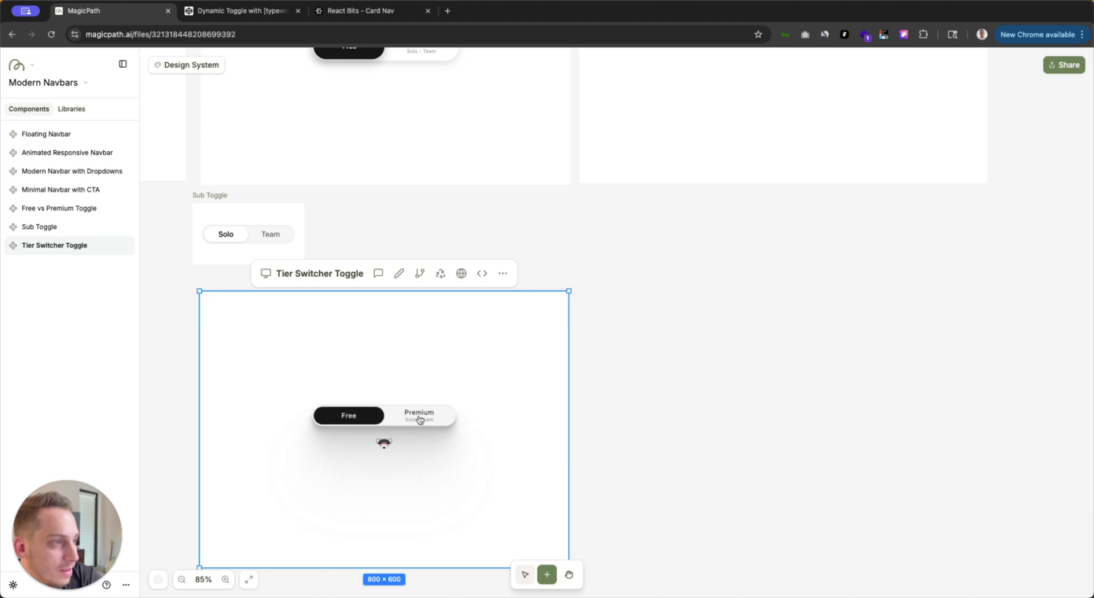
left_click(420, 418)
left_click(341, 418)
left_click(392, 420)
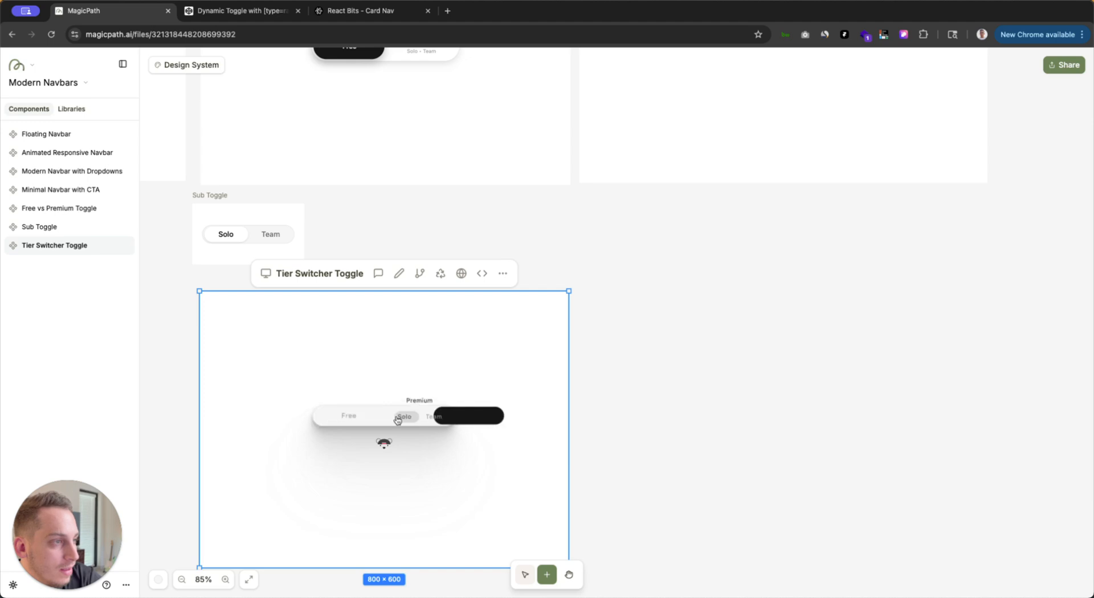
left_click(357, 421)
left_click(415, 421)
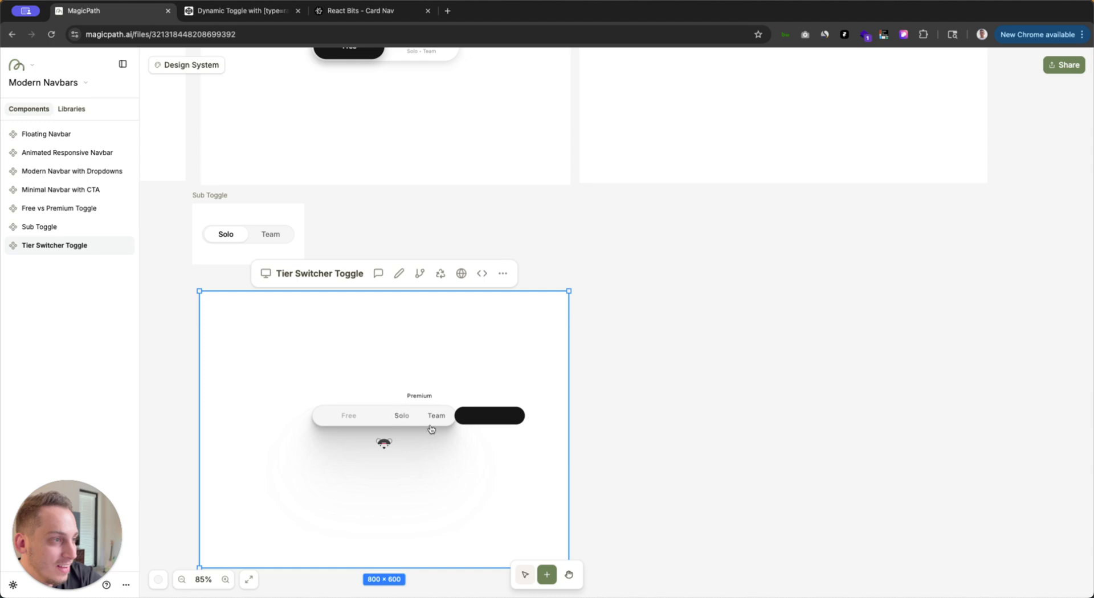
left_click(401, 416)
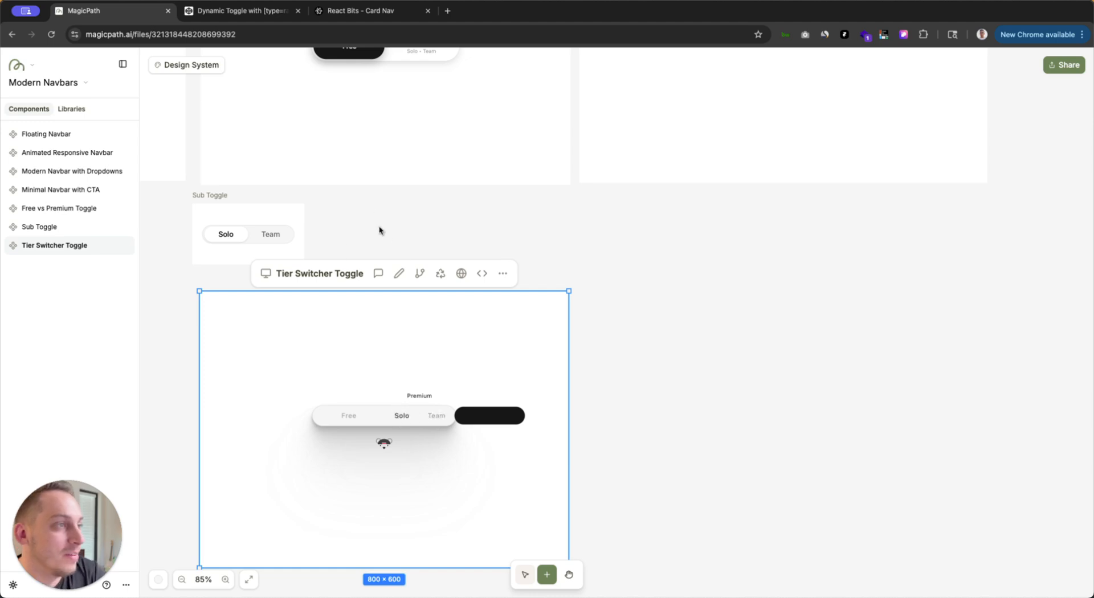
Step: Submit an edit prompt for the Tier Switcher Toggle: "for the solo and team toggle, there should be a black background when the toggle is active"
left_click(378, 274)
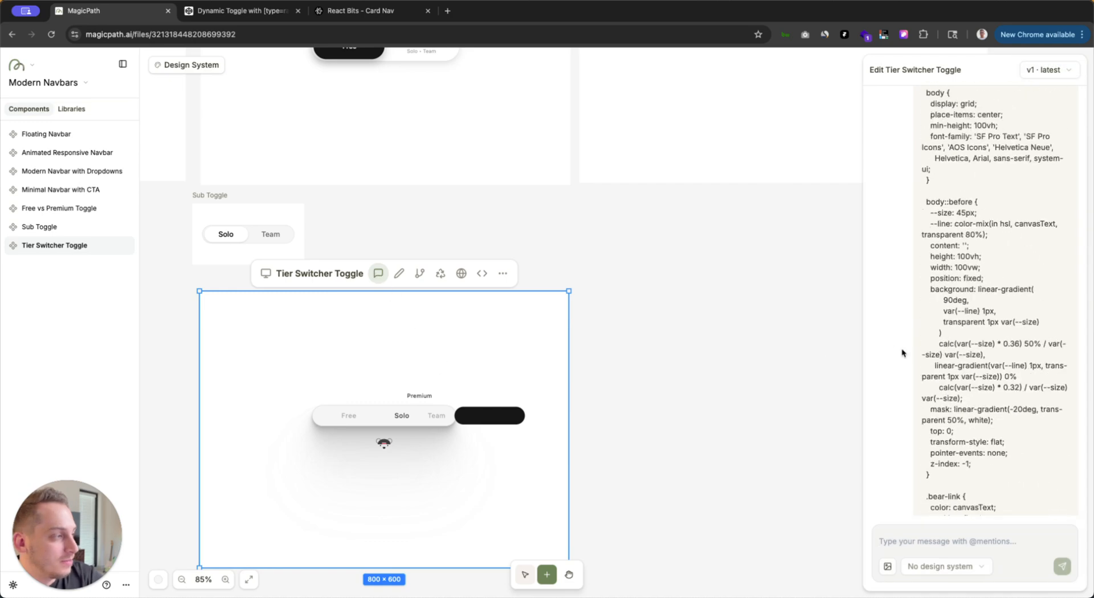
type("for the so")
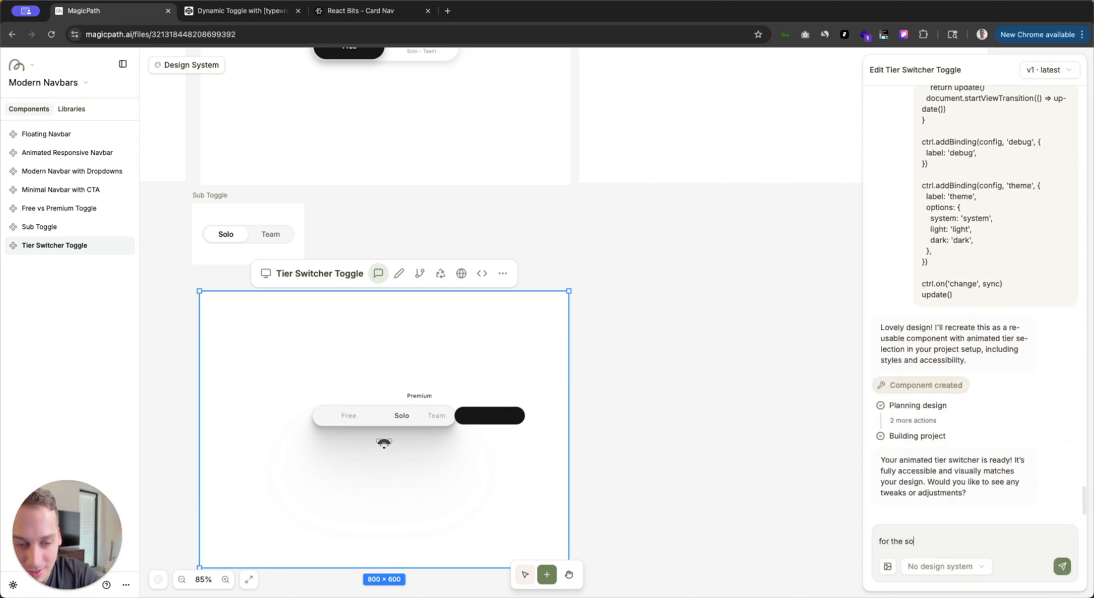
type("lo and team toggle, there should be a blac")
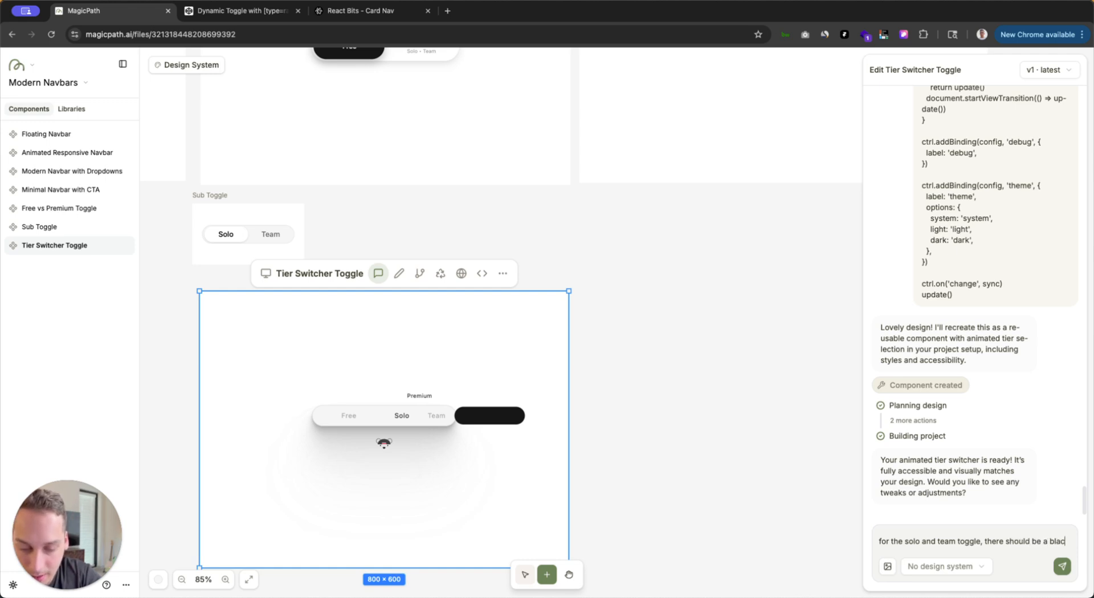
type("k background when the toggle is active")
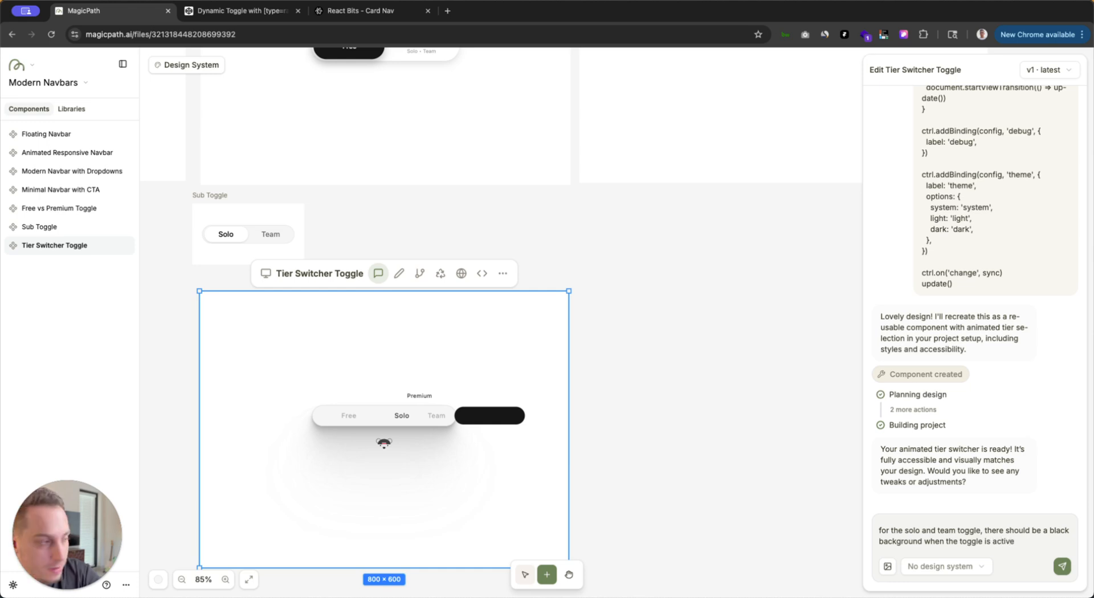
key("Return")
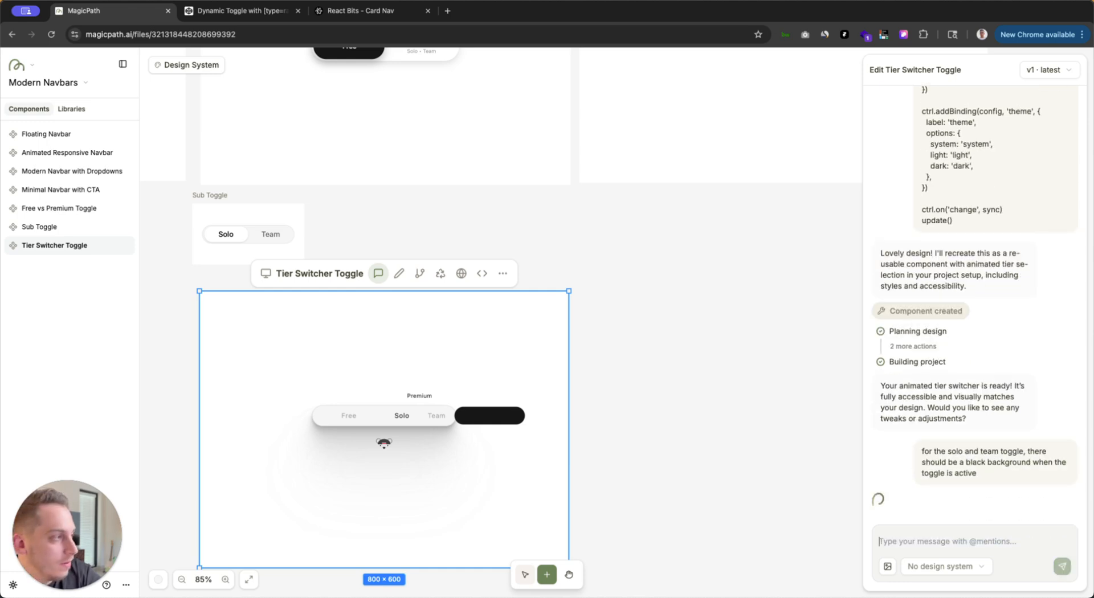
left_click(352, 415)
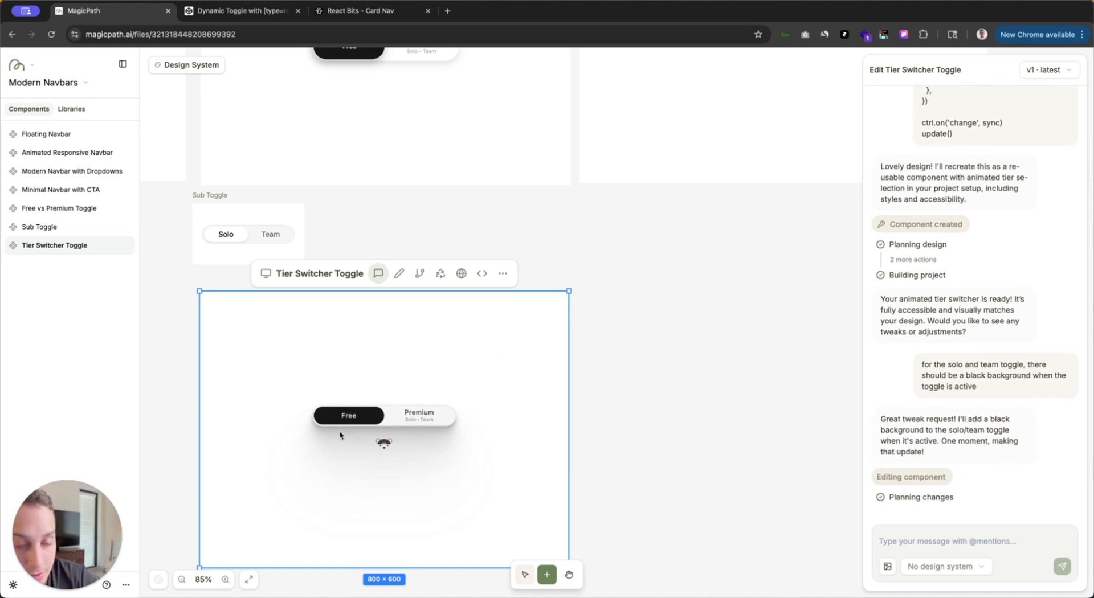
scroll(330, 243, "up", 3)
scroll(331, 245, "down", 5)
scroll(330, 245, "down", 3)
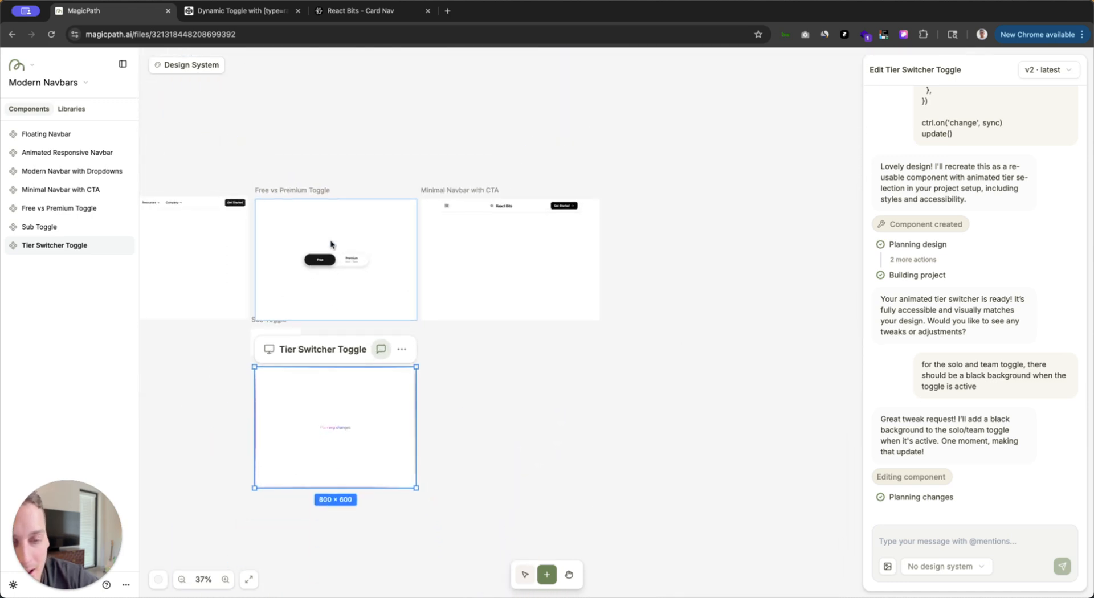
left_click(296, 166)
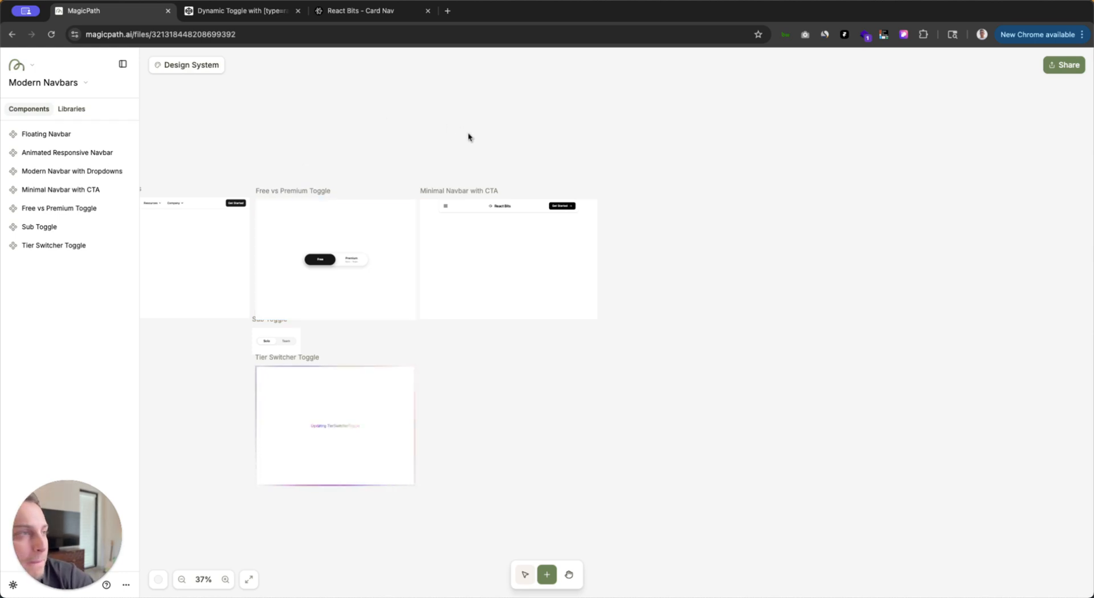
scroll(465, 140, "right", 2)
scroll(463, 145, "left", 10)
scroll(465, 141, "left", 3)
scroll(465, 141, "right", 3)
scroll(464, 143, "right", 3)
scroll(471, 176, "up", 3)
left_click(471, 177)
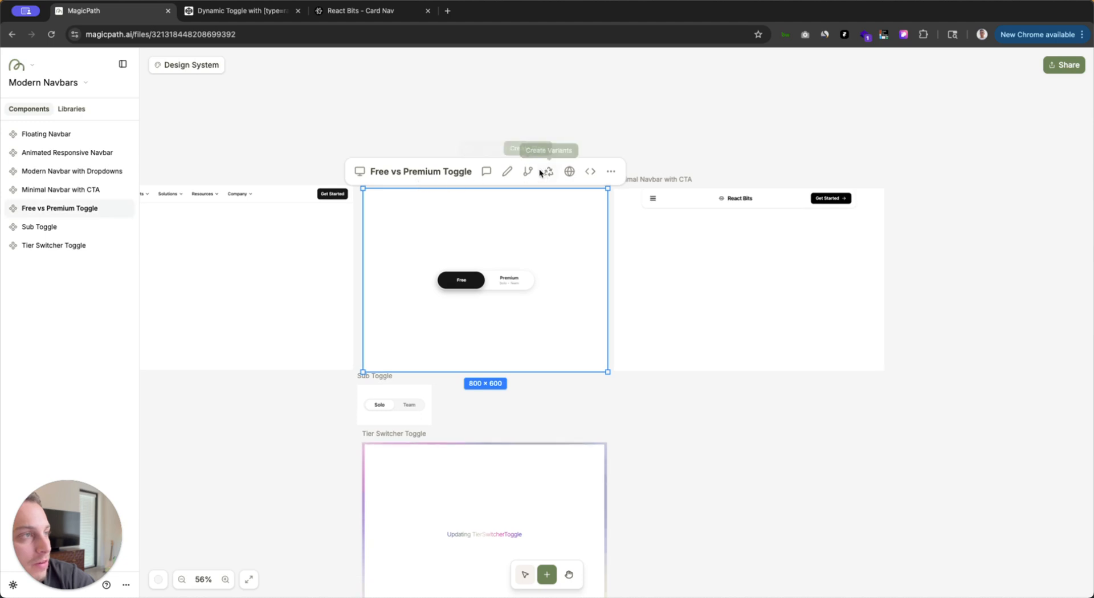
left_click(486, 171)
left_click(1046, 70)
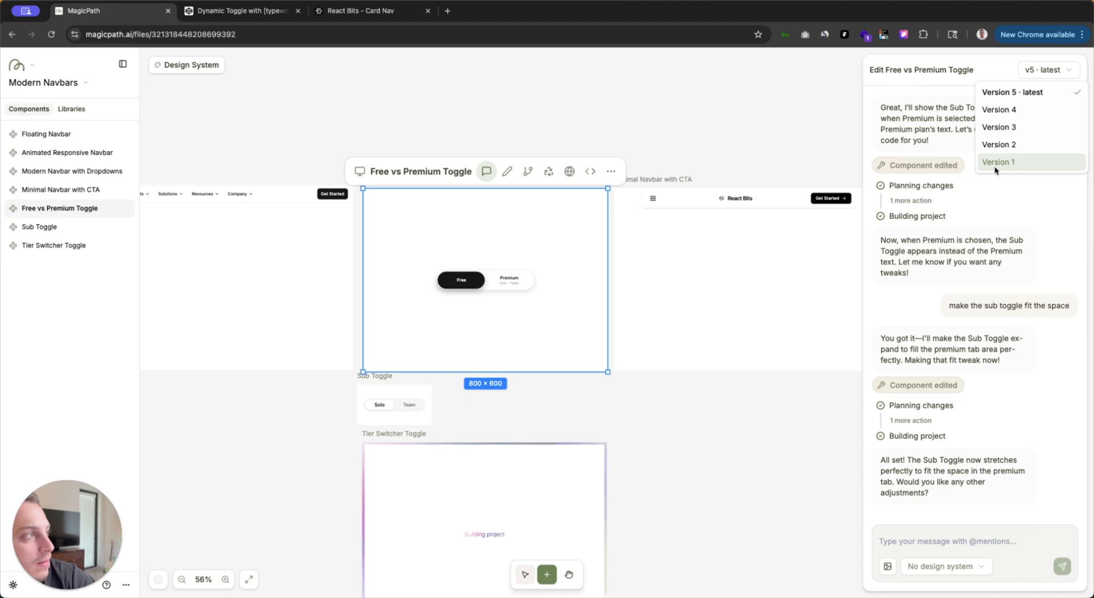
left_click(766, 127)
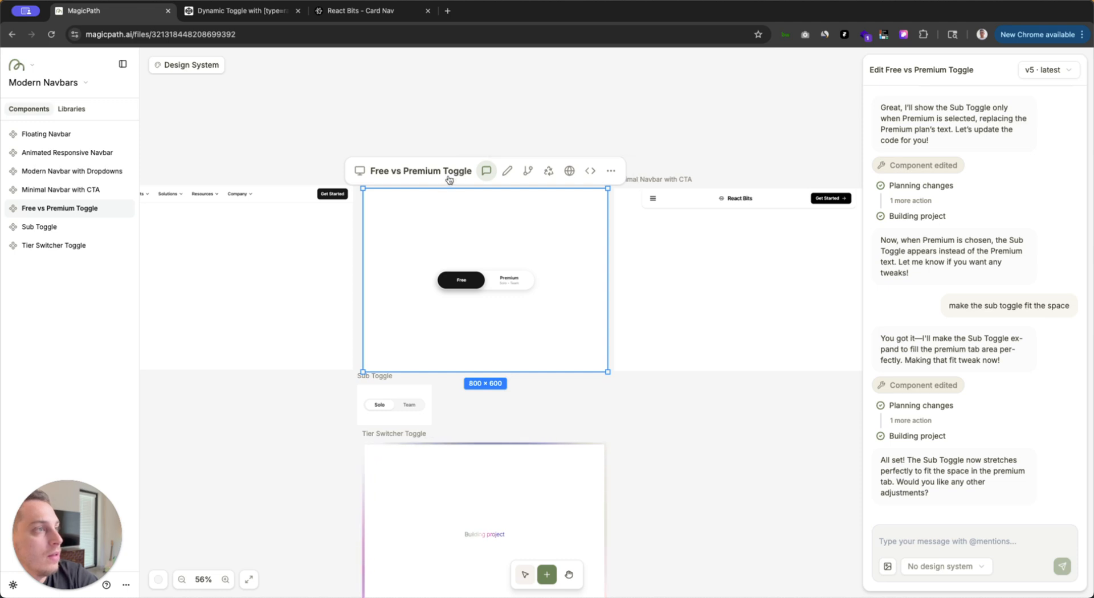
key("Escape")
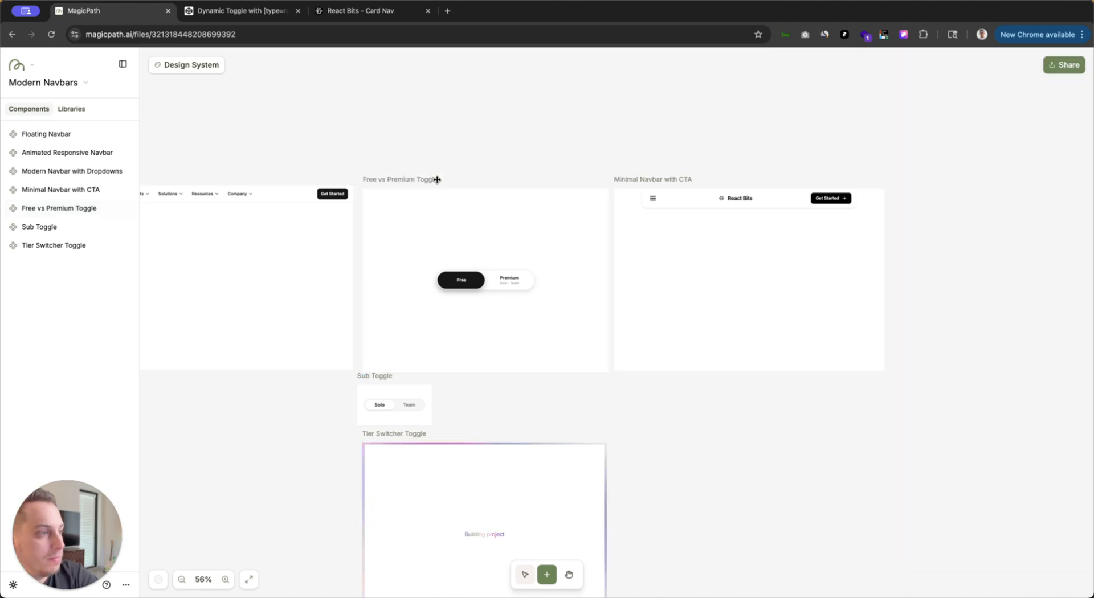
Step: Duplicate the Free vs Premium Toggle component and place the copy beside the Tier Switcher Toggle
scroll(466, 374, "down", 4)
scroll(486, 391, "up", 3)
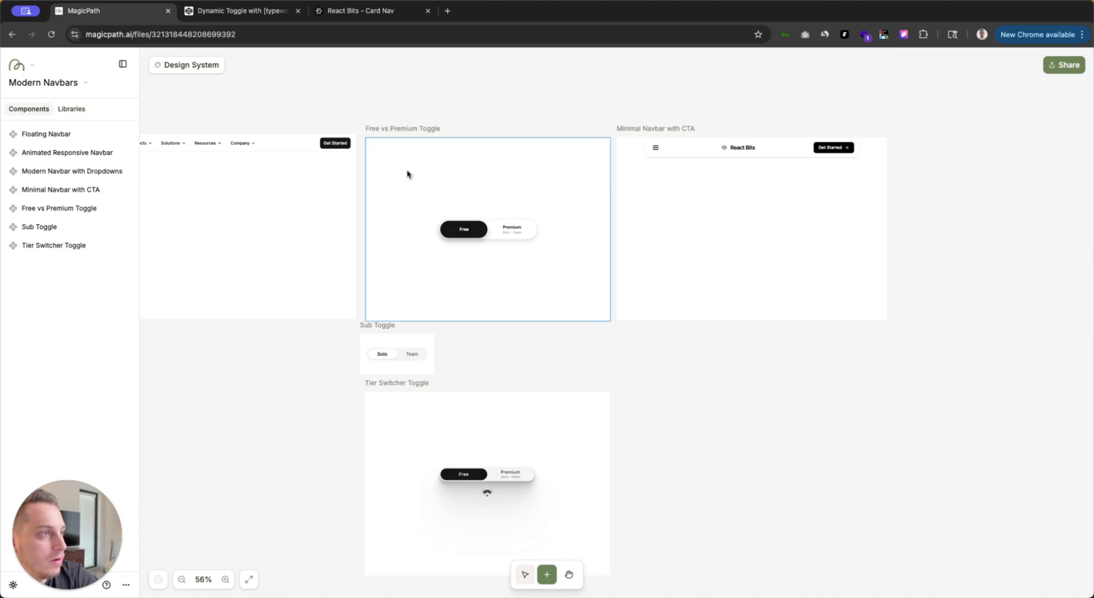
left_click(401, 140)
mouse_move(415, 129)
left_mouse_down()
mouse_move(488, 109)
mouse_move(410, 132)
mouse_move(414, 142)
left_mouse_up()
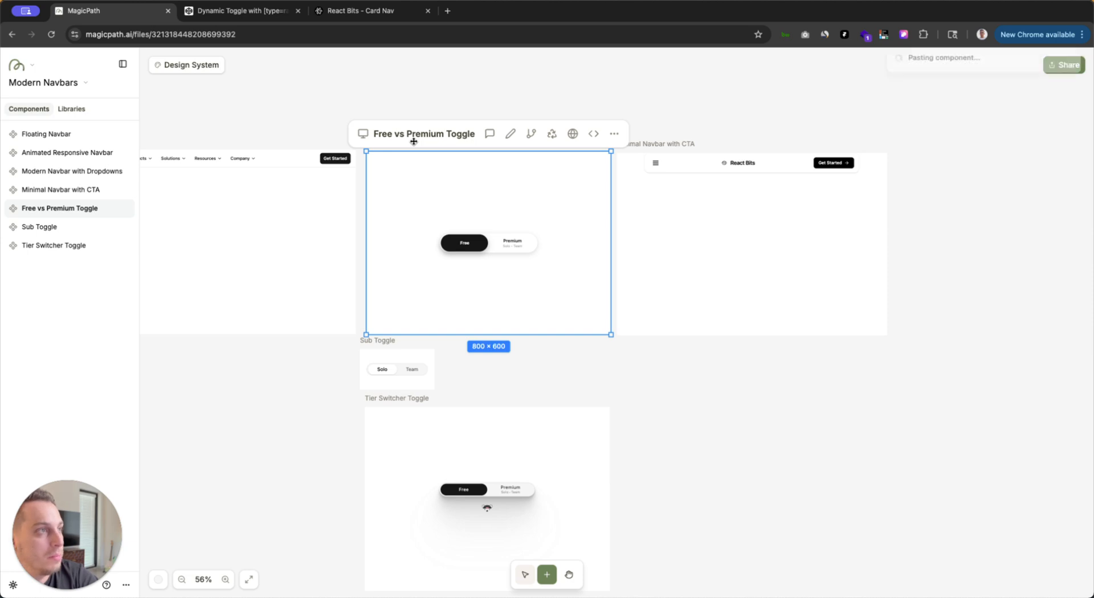
key("super+d")
left_click_drag(522, 223, 722, 393)
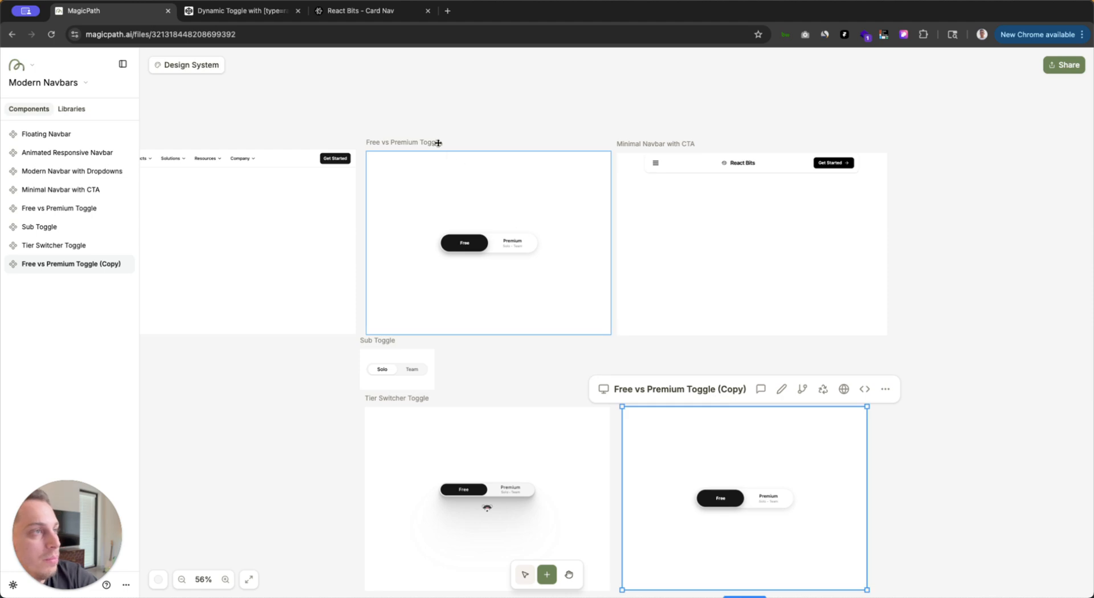
Step: Switch the original Free vs Premium Toggle to Version 1 and submit the edit prompt "lets add 4 selectors"
left_click(446, 154)
left_click(490, 133)
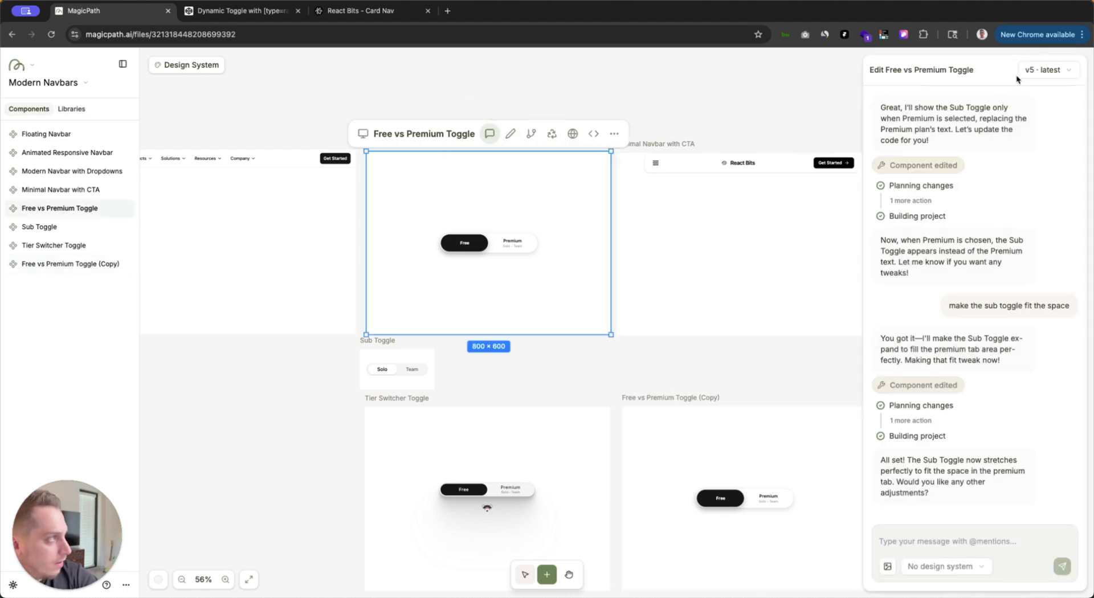
left_click(1032, 70)
left_click(1026, 162)
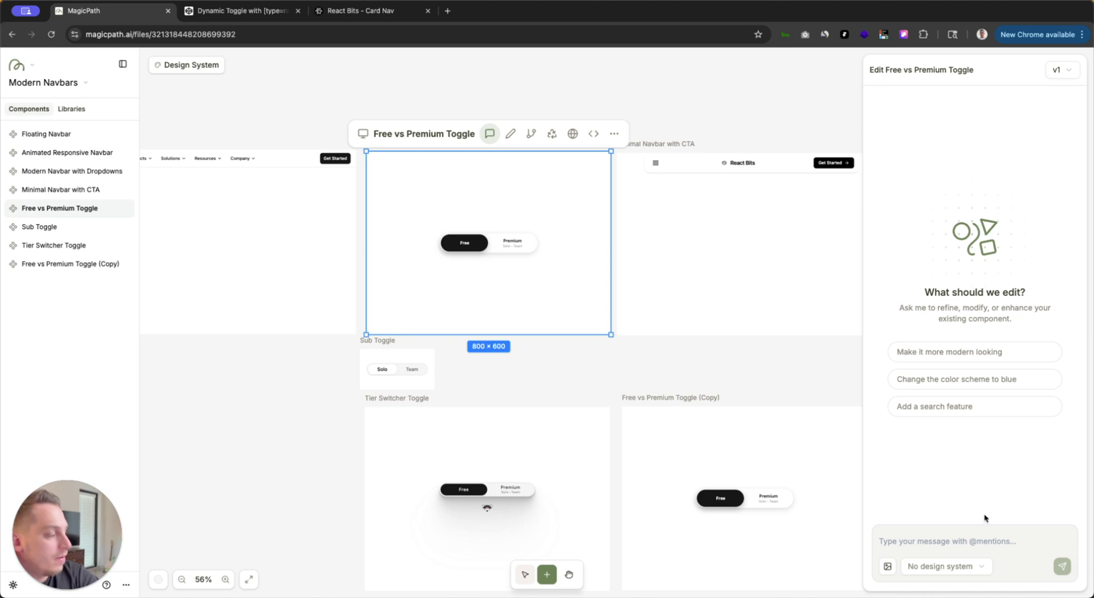
type("lets add 4 selectors")
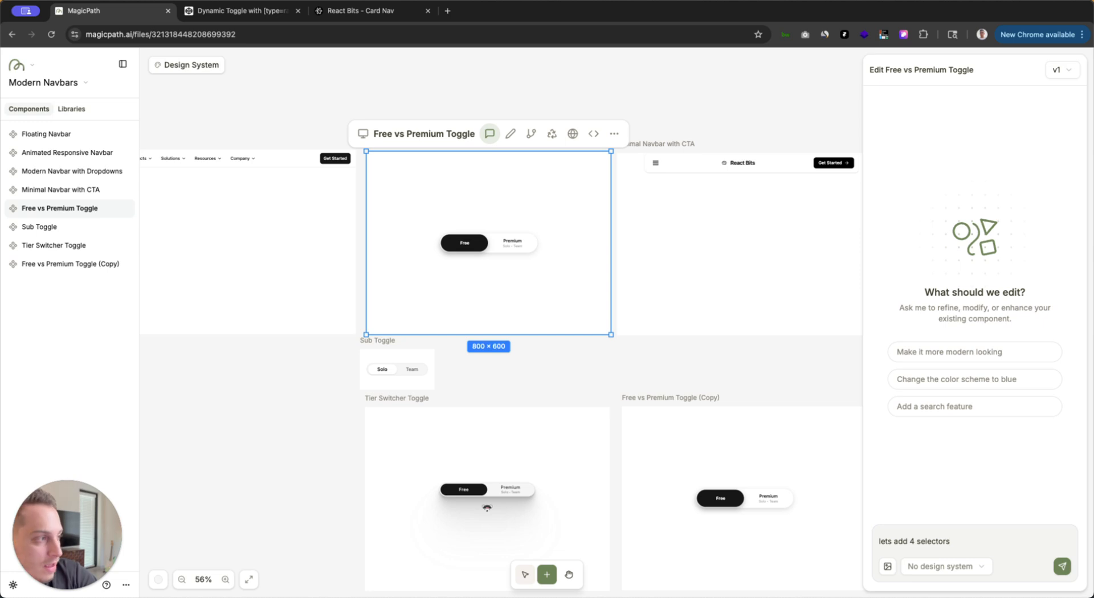
key("Return")
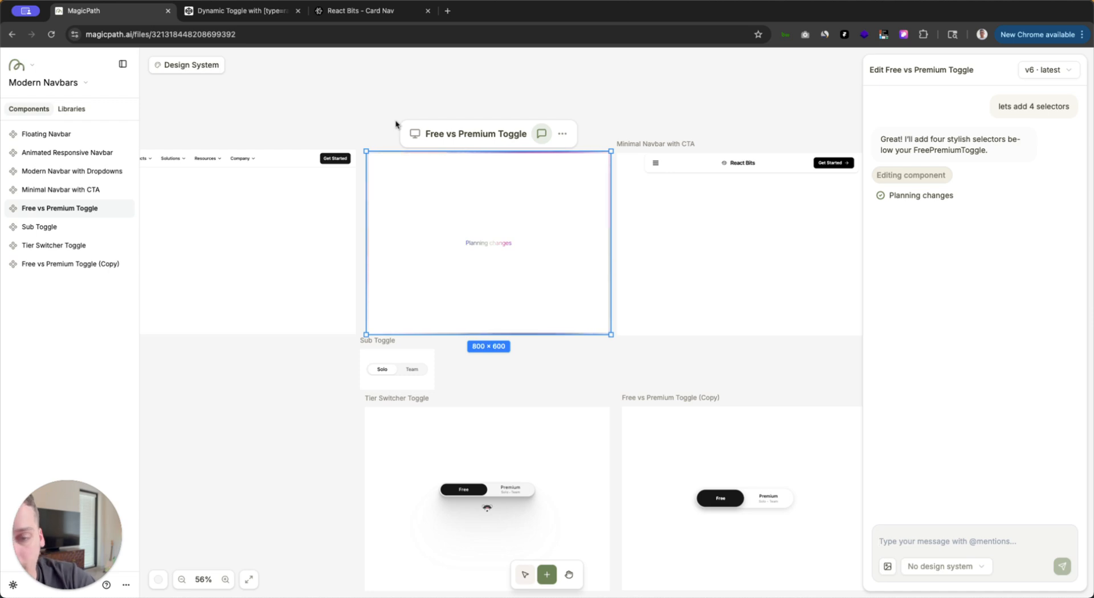
Step: Test the edited Tier Switcher Toggle by selecting Premium and alternating between Solo and Team
scroll(348, 135, "down", 3)
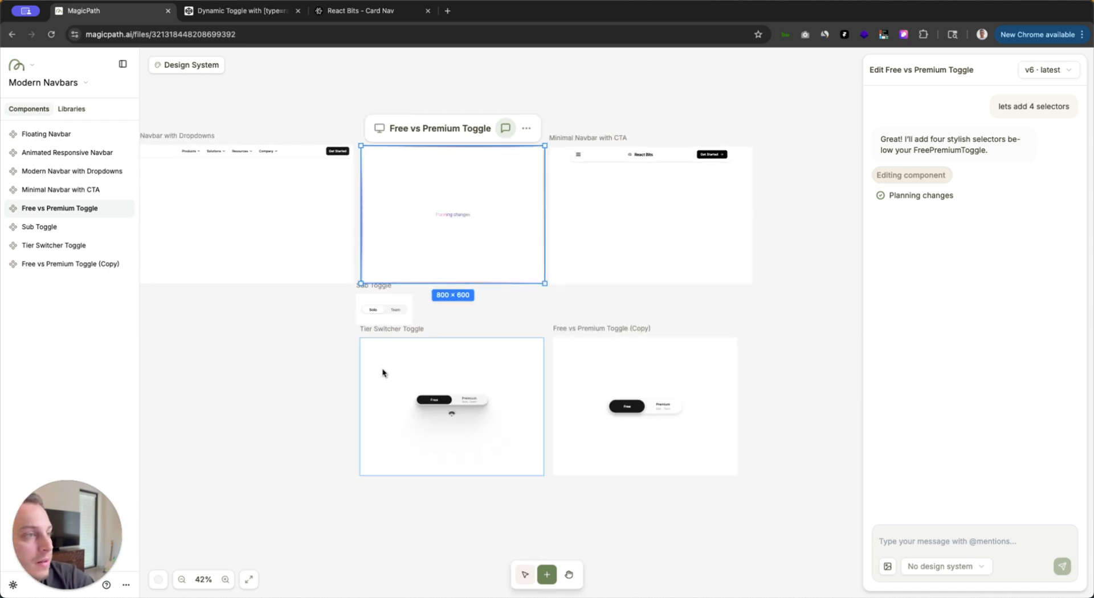
left_click(392, 340)
left_click(472, 400)
scroll(472, 401, "up", 5)
left_click(509, 395)
left_click(481, 394)
left_click(503, 394)
left_click(475, 395)
left_click(507, 393)
left_click(472, 392)
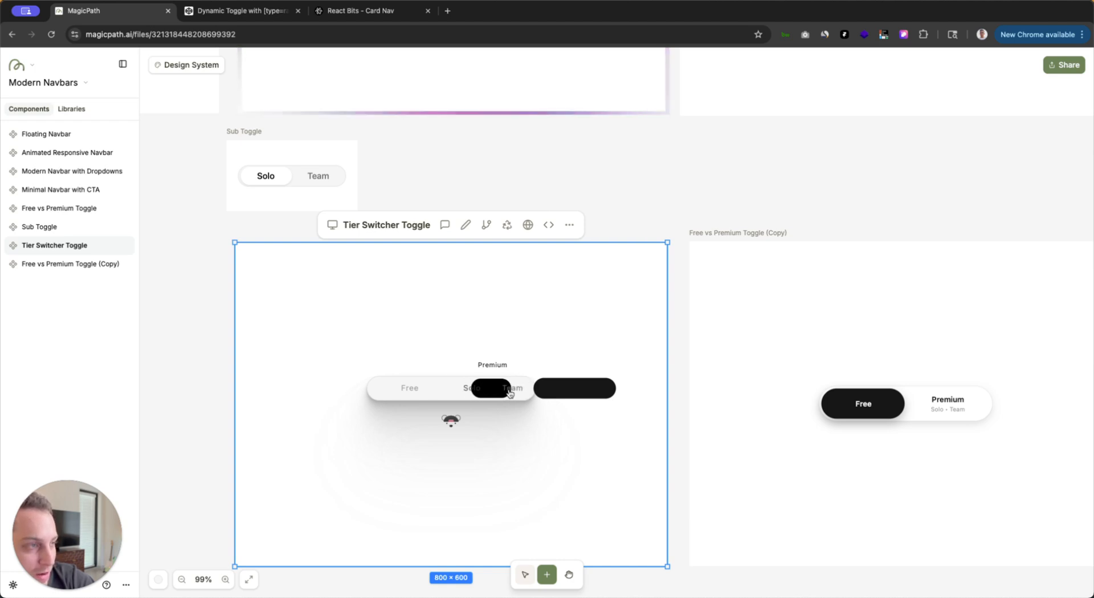
left_click(473, 393)
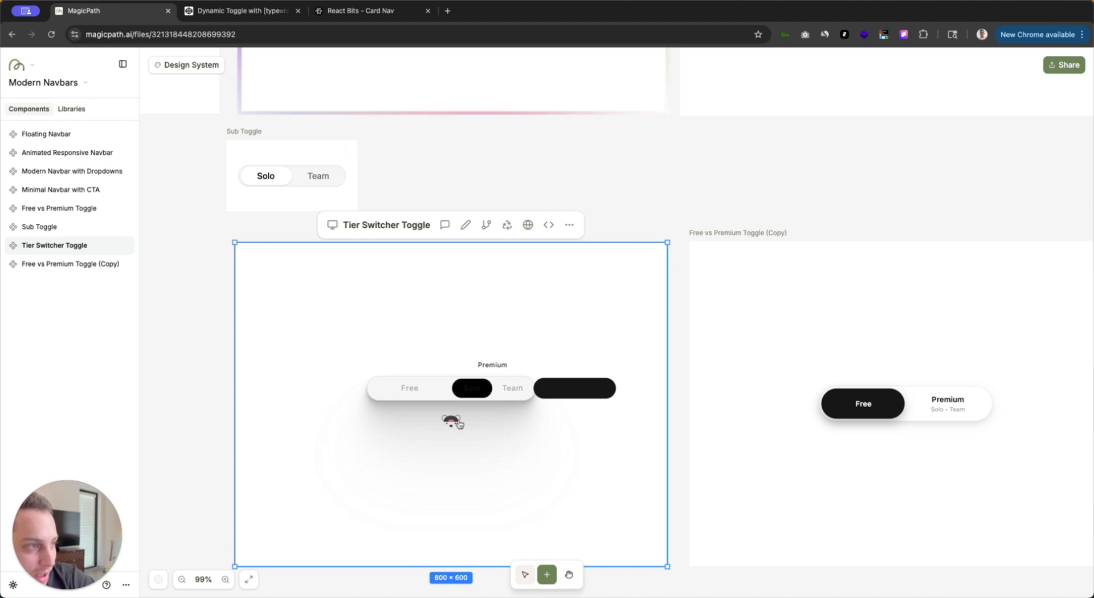
Step: Delete the small icon beneath the toggle in the Tier Switcher Toggle component and save the change
left_click(465, 225)
left_click(451, 423)
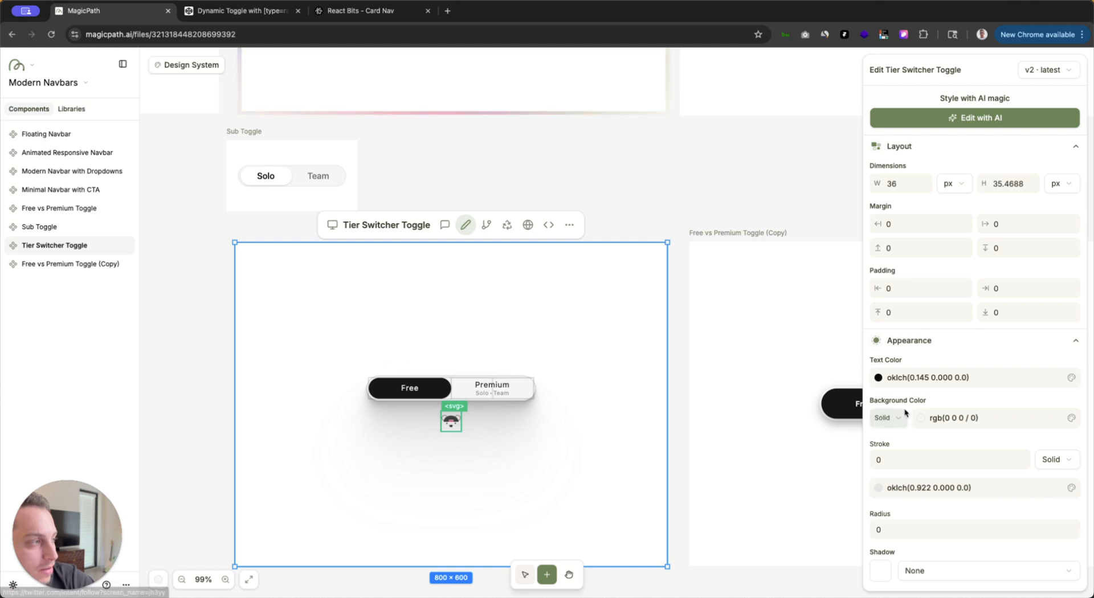
scroll(905, 411, "down", 3)
left_click(923, 575)
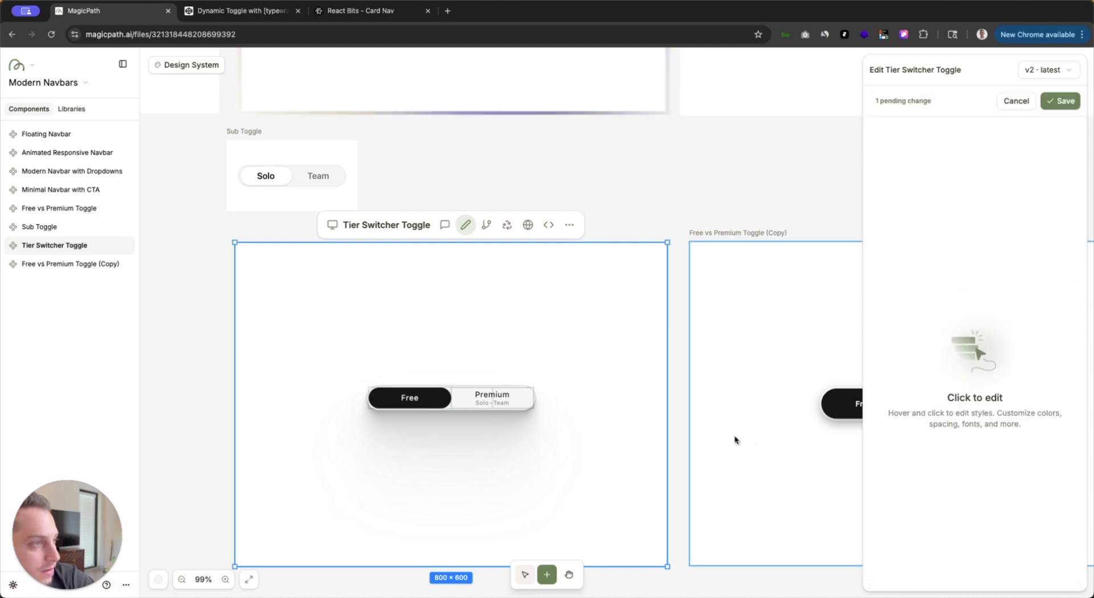
left_click(1057, 101)
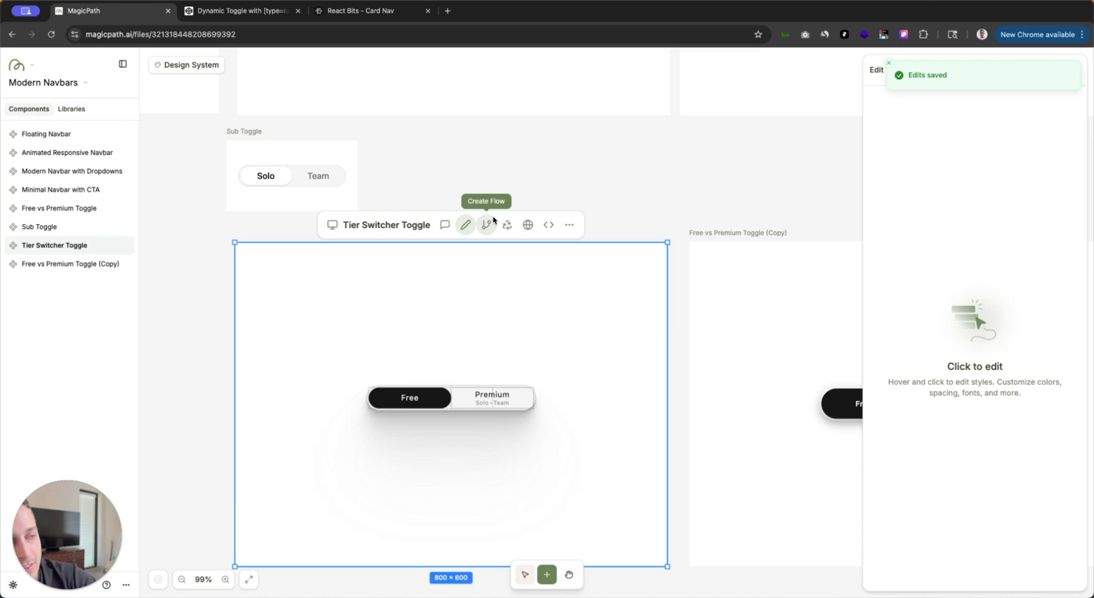
left_click(573, 208)
Step: Submit an edit prompt for the Tier Switcher Toggle: "whenever the user select the solo or team toggle, the text for the active toggle should be white"
left_click(255, 245)
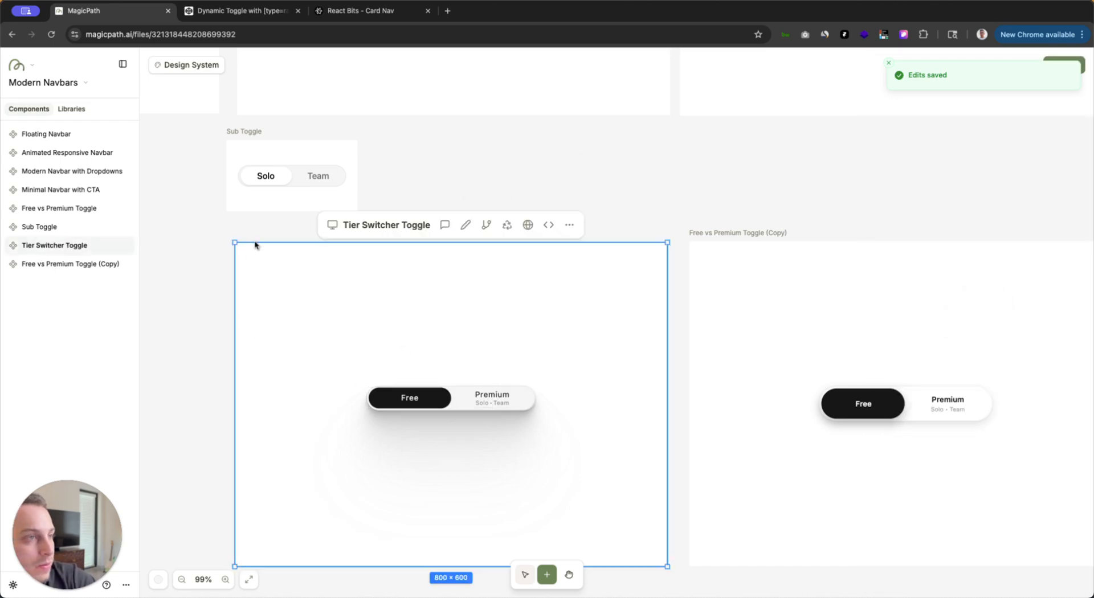
left_click(445, 224)
type("whenever the user select the solo or team toggle,")
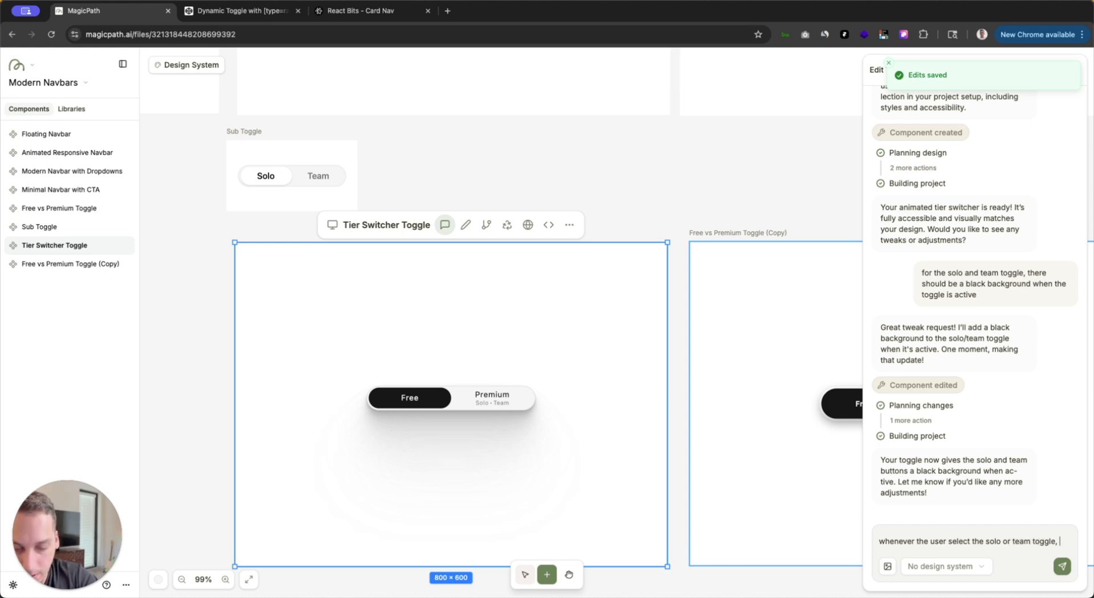
type("the text for the active toggle should be white")
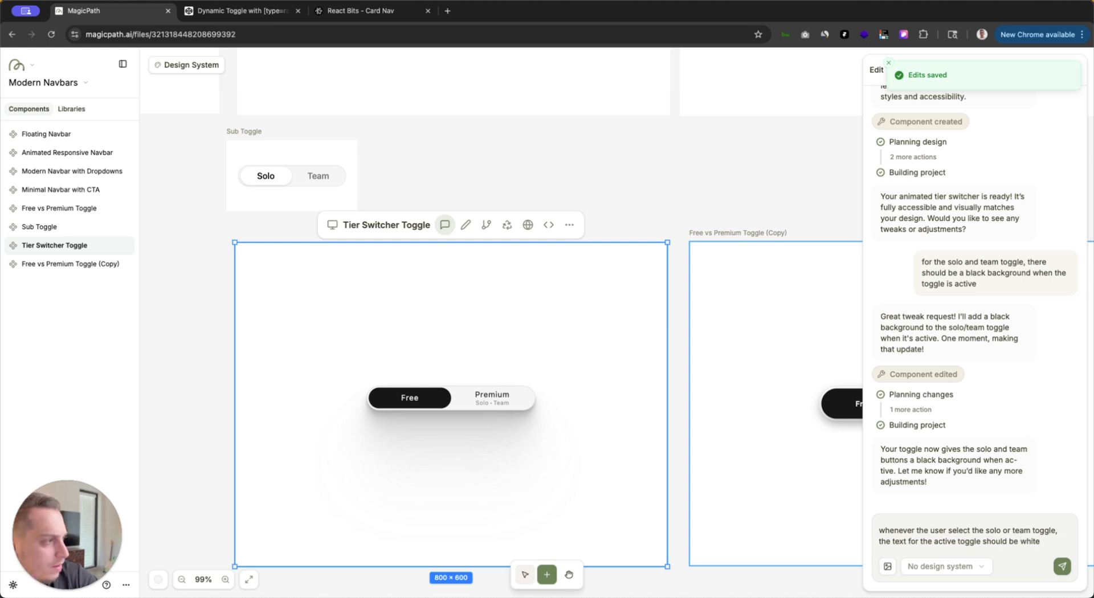
key("Return")
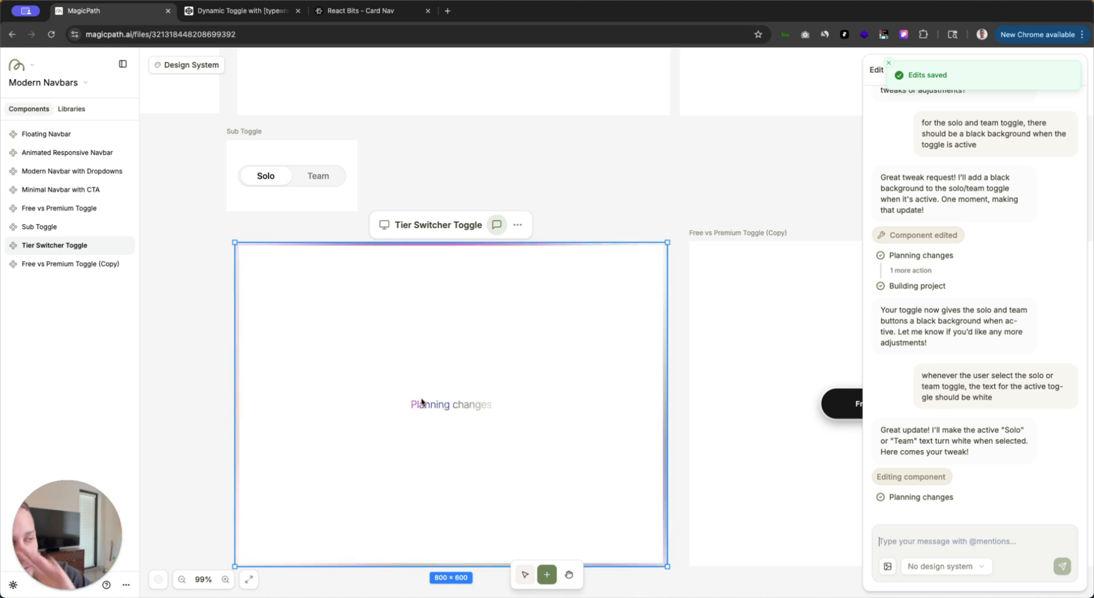
Step: Open the edit chat of the original Free vs Premium Toggle and test its Premium option on the canvas
scroll(577, 164, "down", 5)
scroll(583, 167, "up", 5)
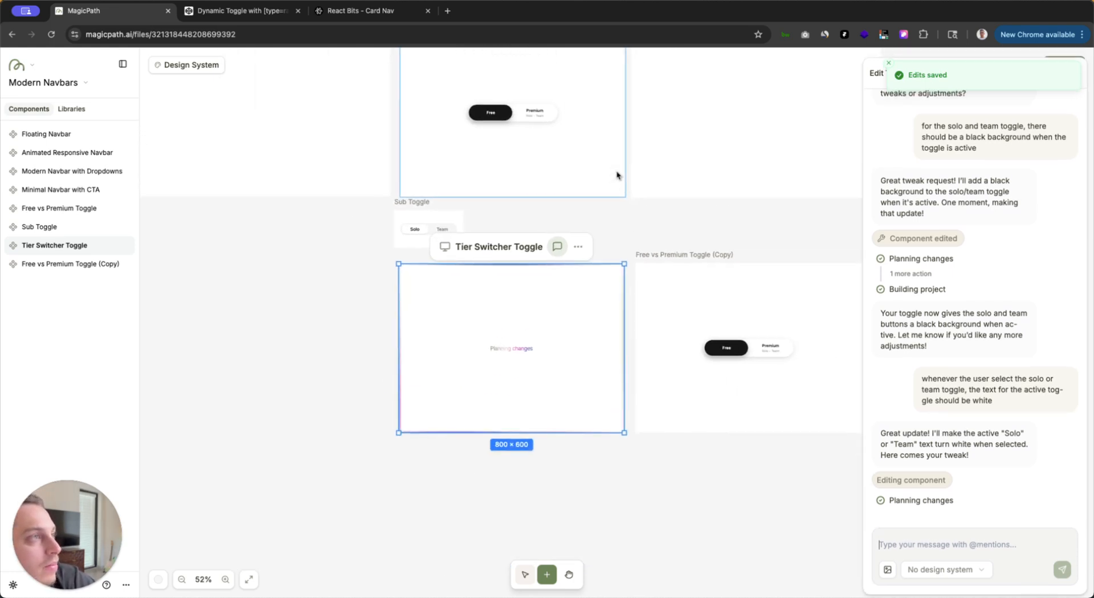
left_click(431, 164)
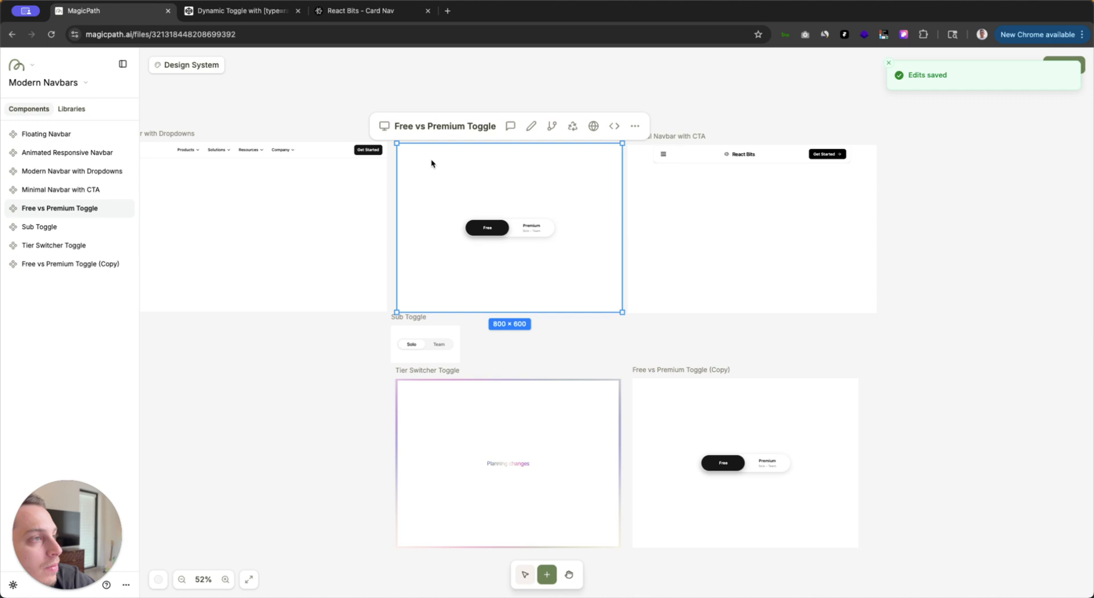
left_click(509, 129)
left_click(532, 233)
left_click(531, 232)
left_click(519, 234)
left_click(519, 233)
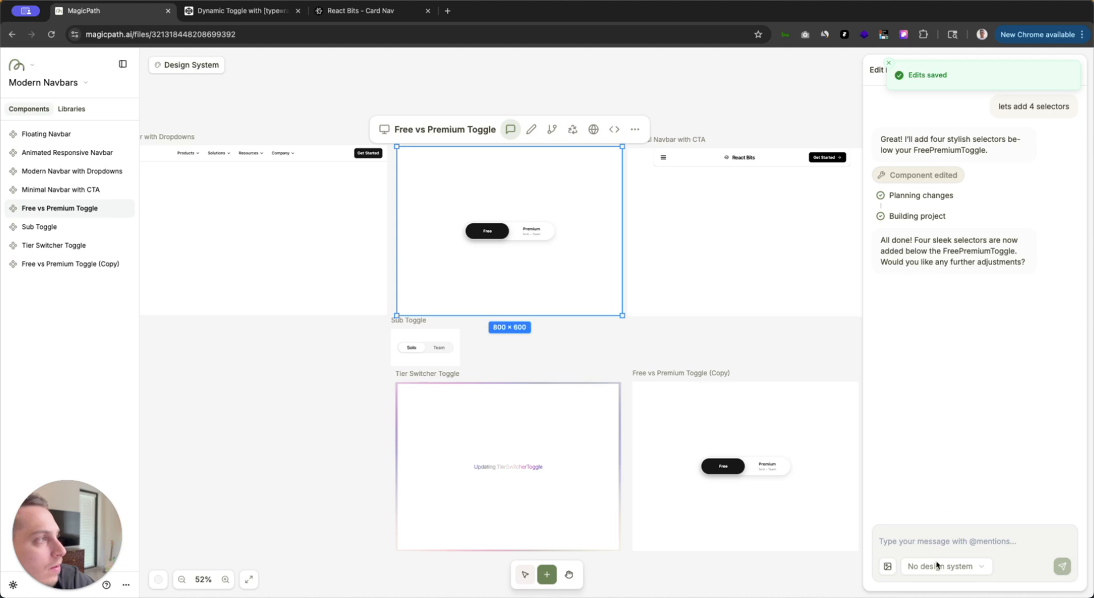
Step: Submit the edit prompt "there should be 4 toggles and not 2" for the original Free vs Premium Toggle
left_click(909, 549)
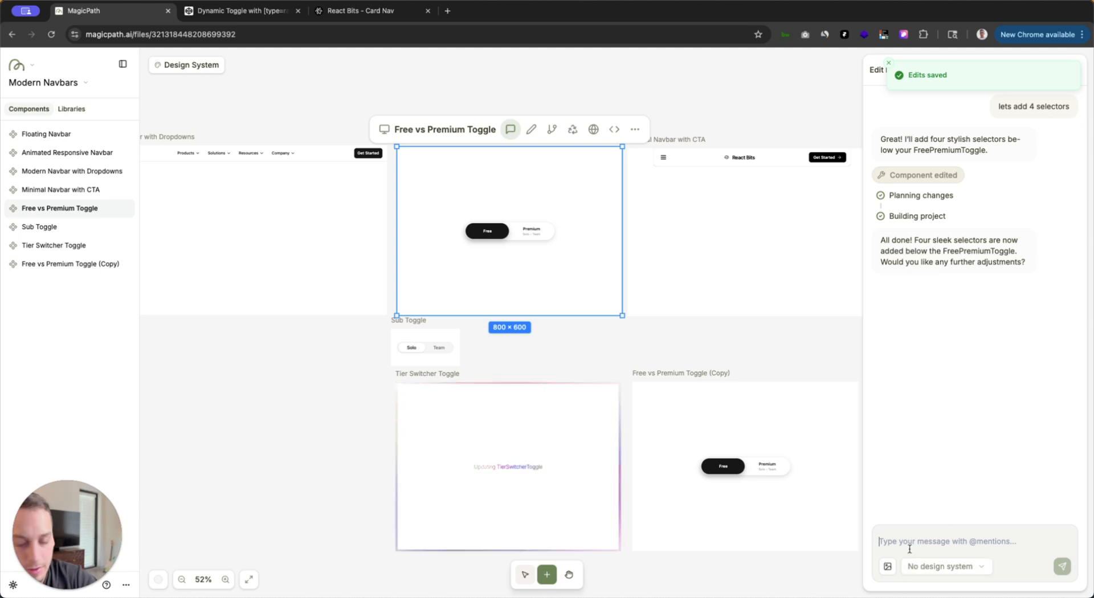
type("there should be 4")
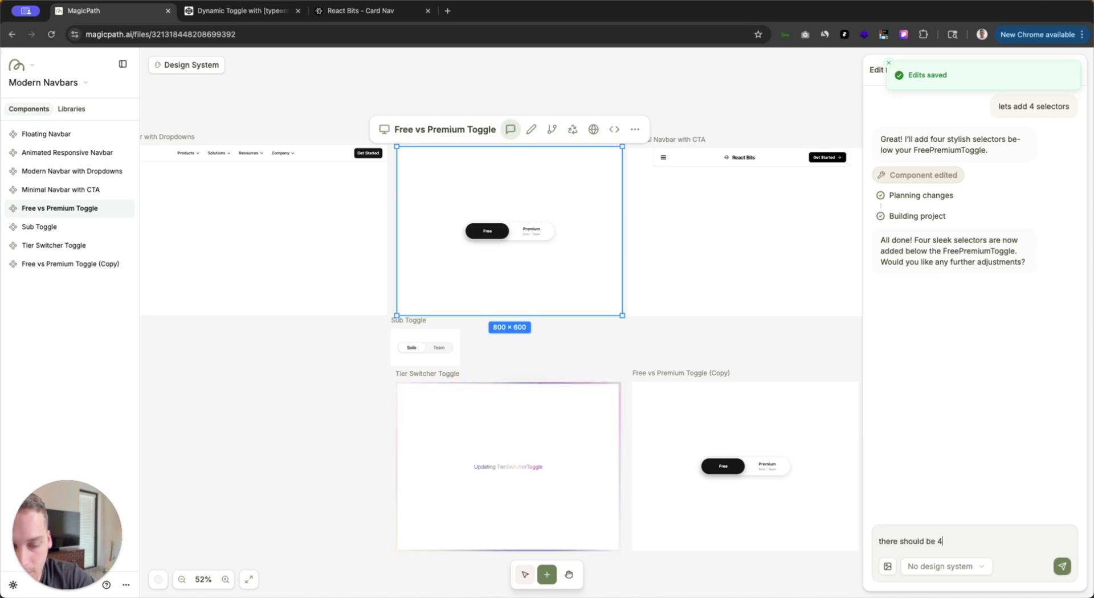
type(" toggles and")
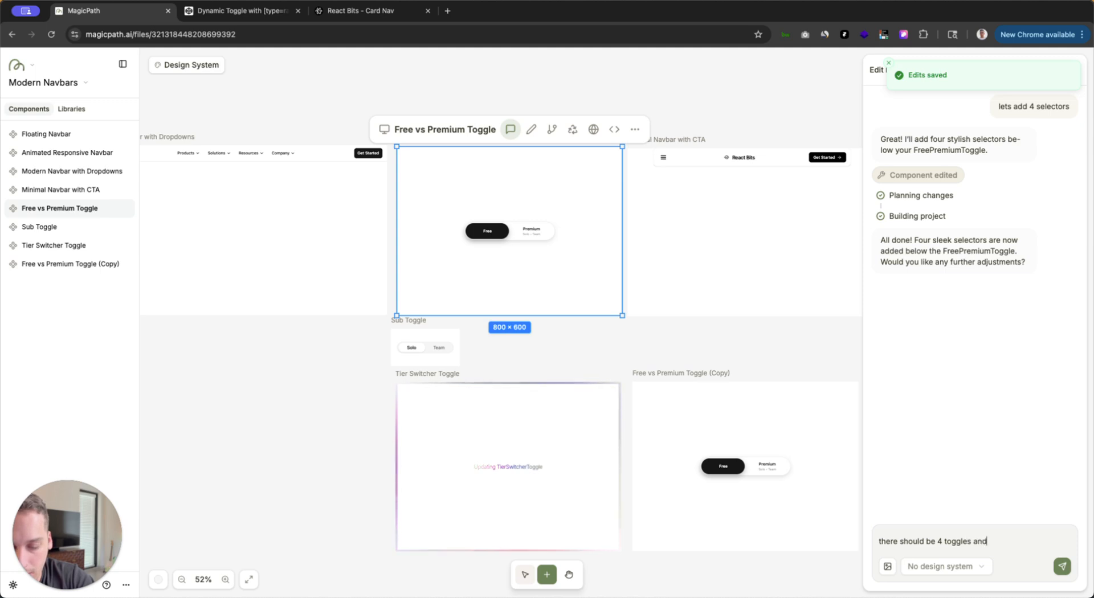
type(" not 2")
key("Return")
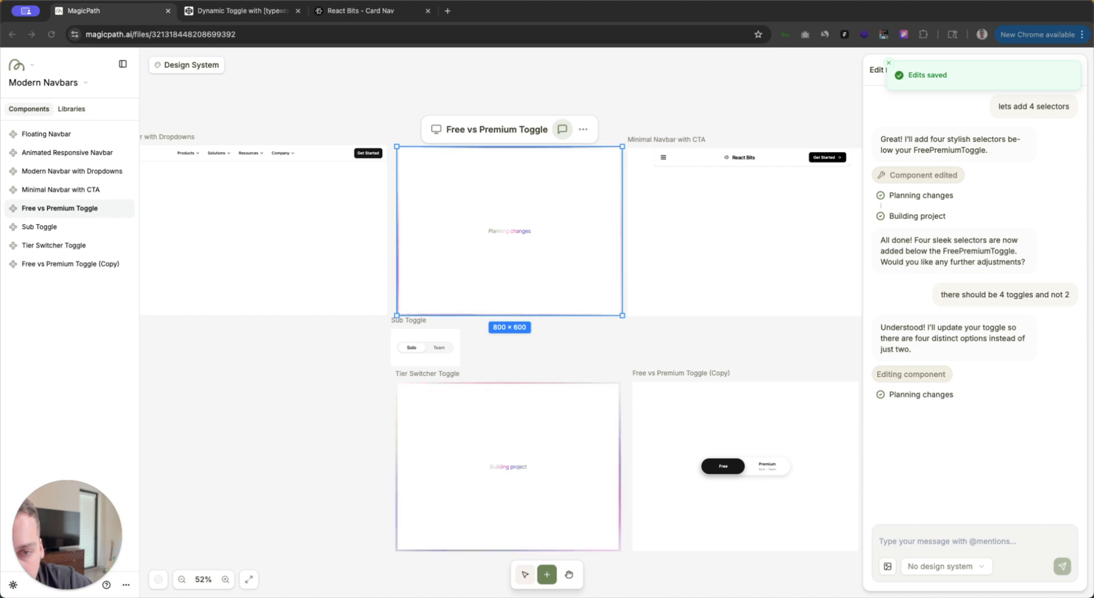
Step: Bring the React Bits Pill Nav tab into the current browser window and take a screenshot of its HOME, ABOUT, CONTACT navbar
key("super+`")
left_click_drag(511, 17, 486, 17)
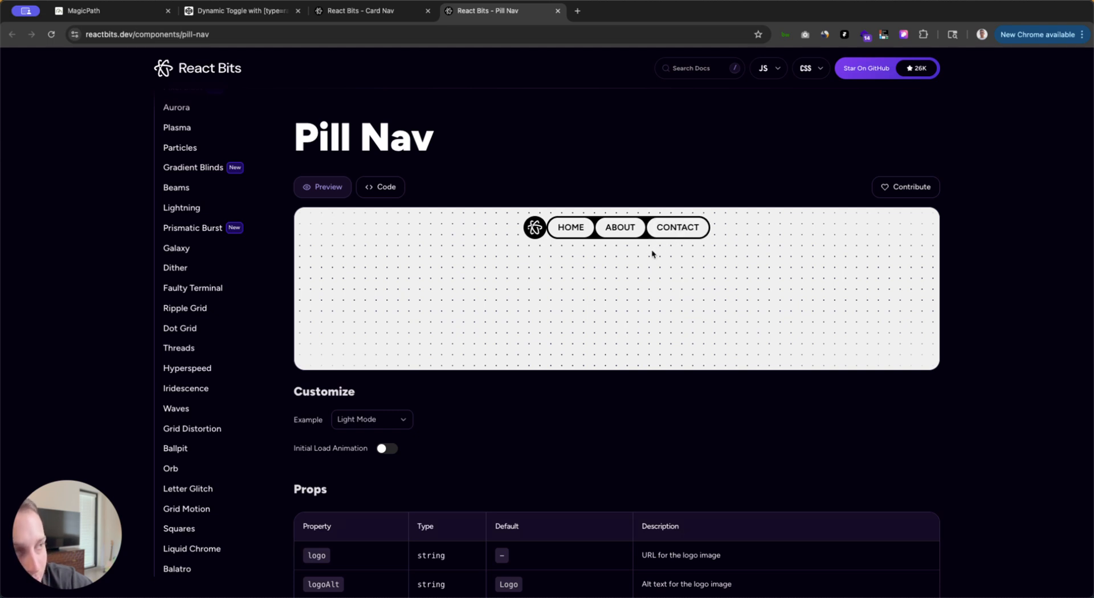
key("super+shift+4")
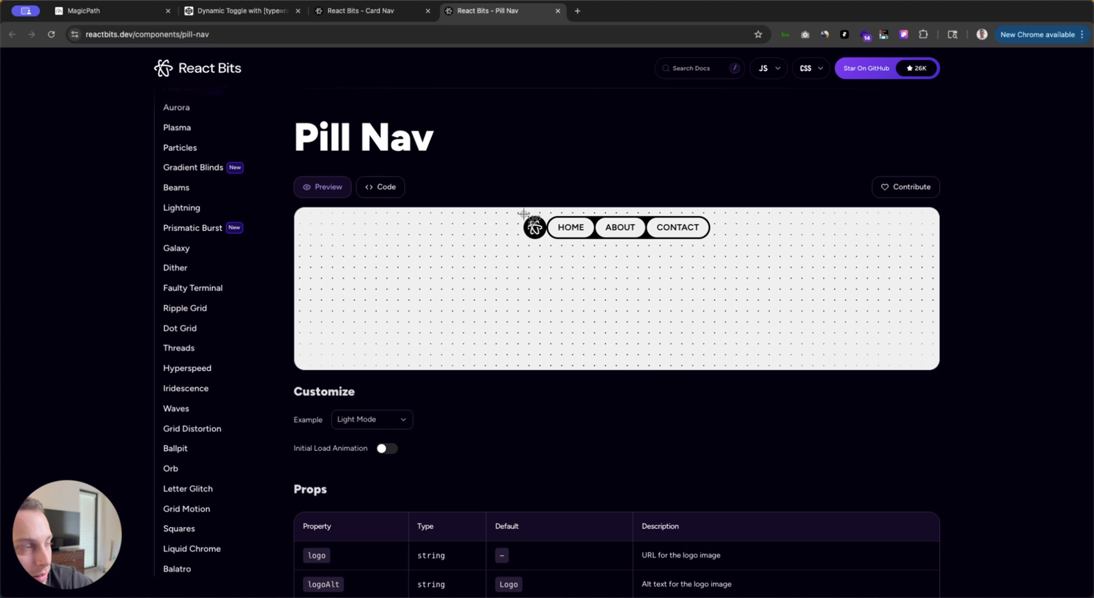
key("Escape")
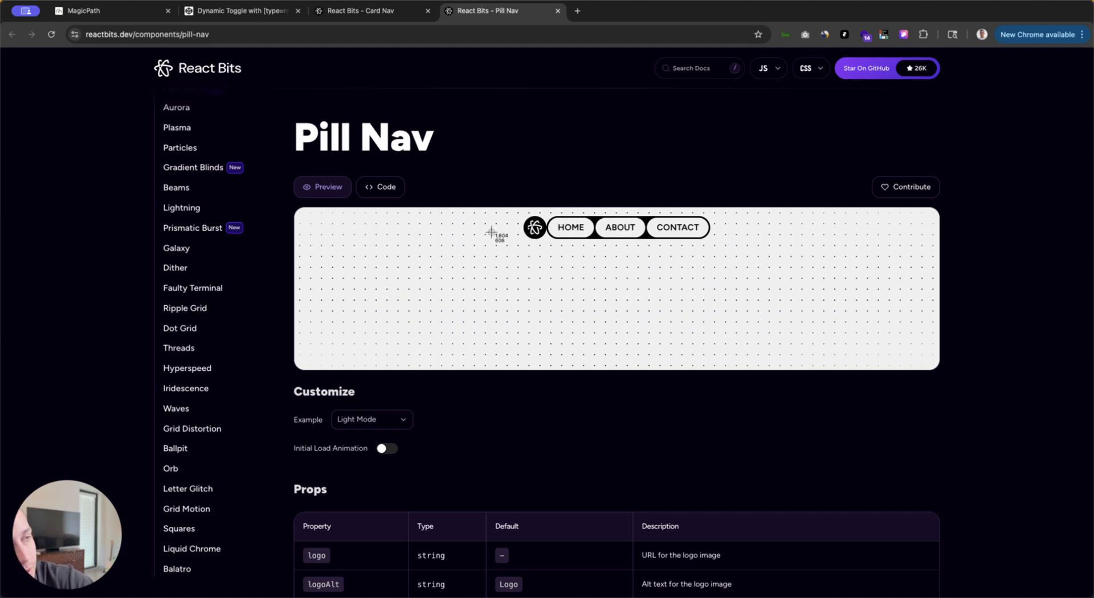
mouse_move(522, 213)
left_mouse_down()
mouse_move(679, 246)
mouse_move(711, 242)
left_mouse_up()
Step: Switch back to MagicPath, create a new component on empty canvas beside the Tier Switcher Toggle and attach the Pill Nav screenshot to its prompt
left_click(118, 12)
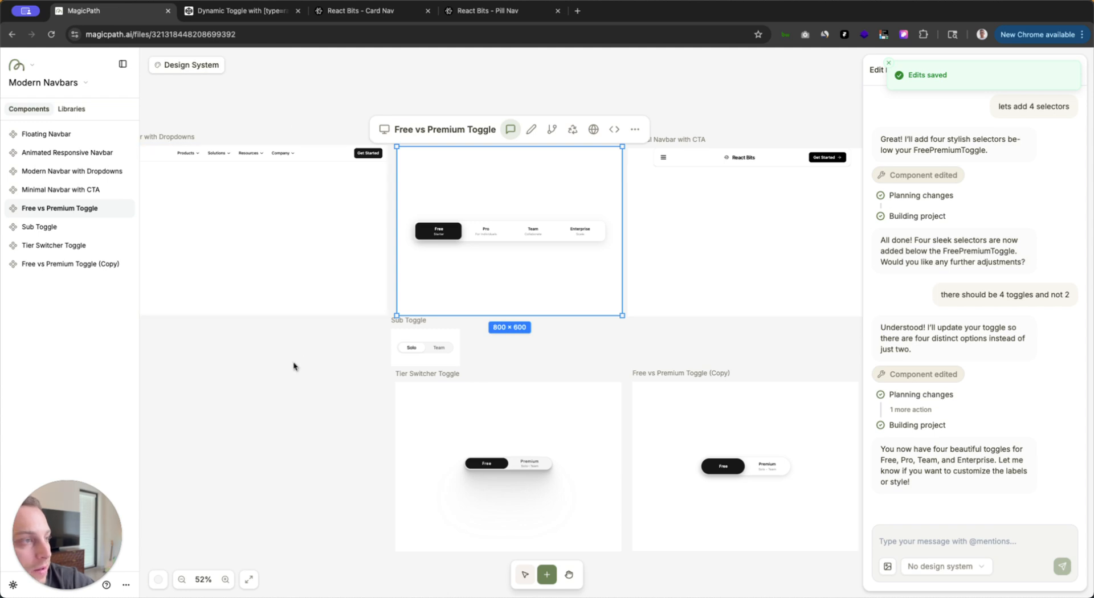
scroll(293, 365, "down", 3)
scroll(294, 364, "left", 4)
double_click(355, 278)
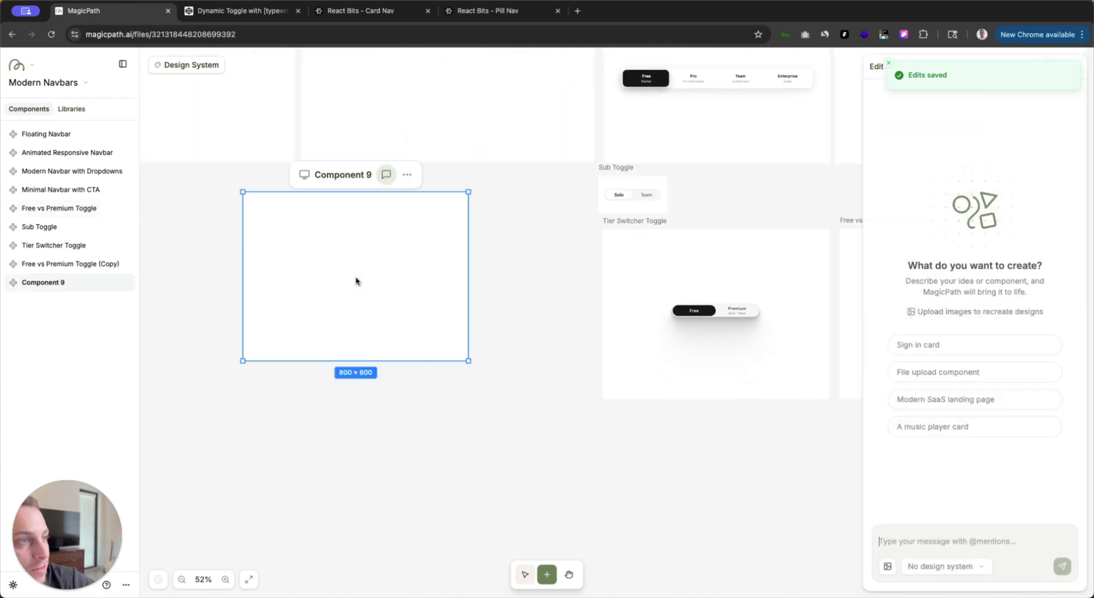
left_click_drag(31, 377, 938, 525)
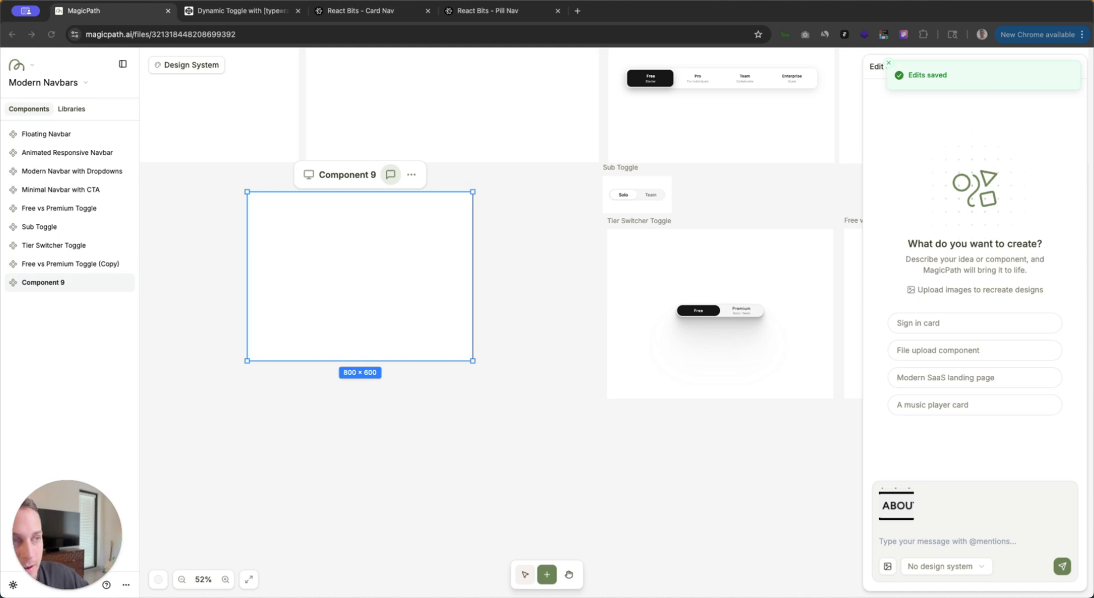
Step: Submit the prompt "lets build this" with the attached screenshot and move the new component closer to the Tier Switcher Toggle
left_click(886, 536)
type("lets build this")
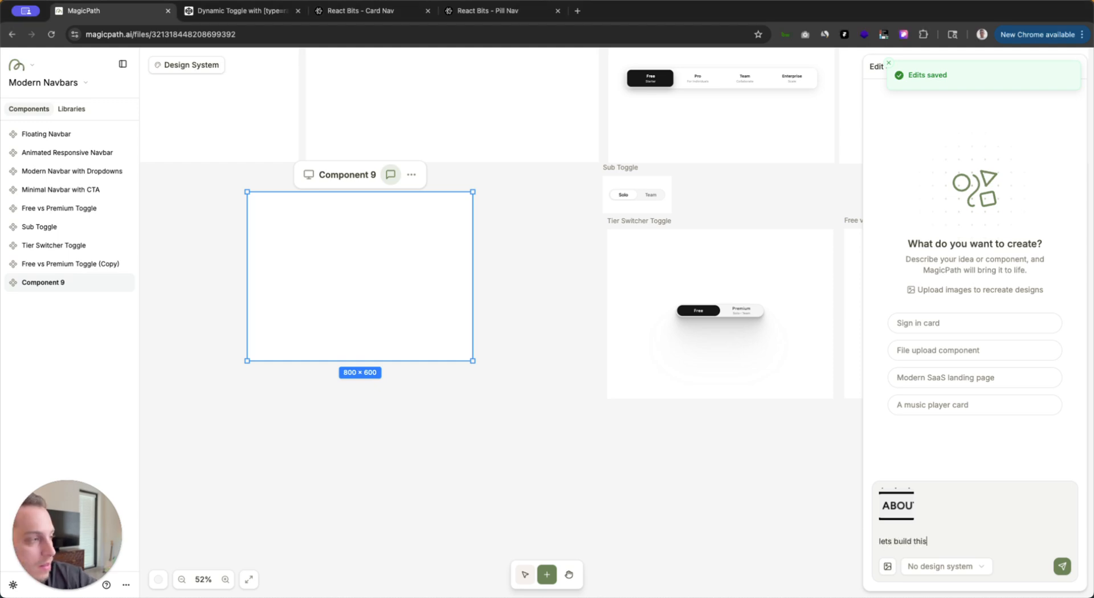
key("Return")
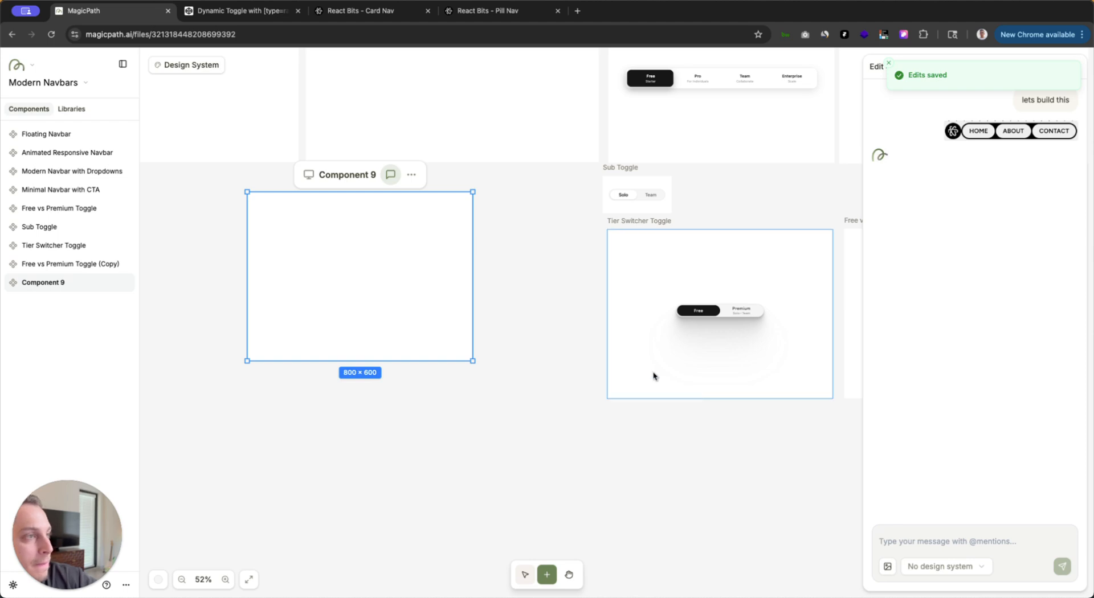
left_click_drag(345, 183, 404, 163)
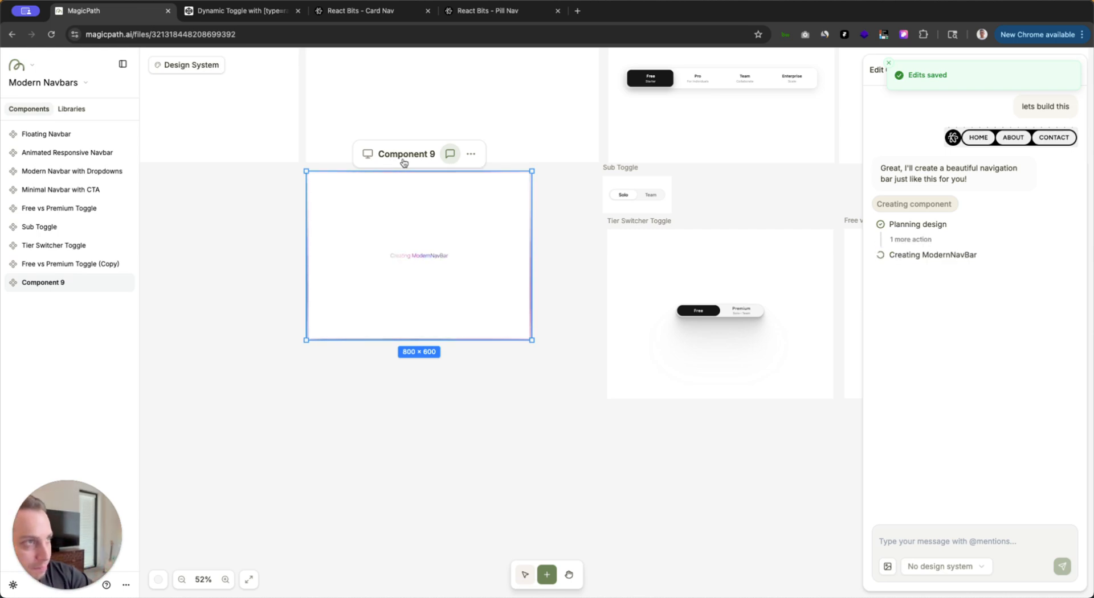
Step: Search for "google ai studi" in a new tab, open Google AI Studio and select the Gemini 2.5 Pro model
left_click(577, 11)
type("g")
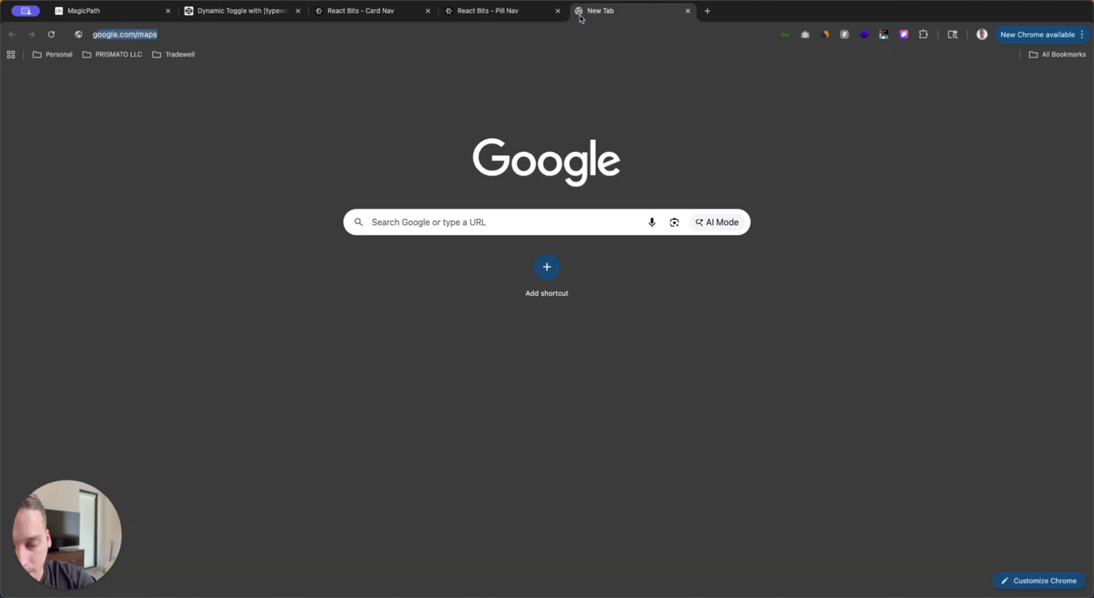
type("oogle ai studi")
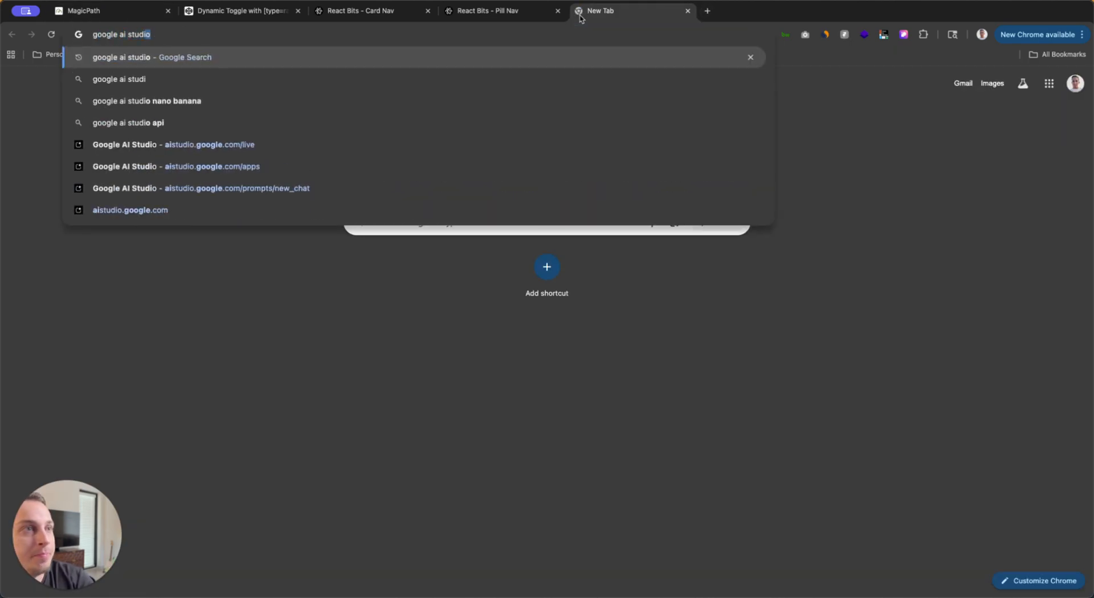
key("Return")
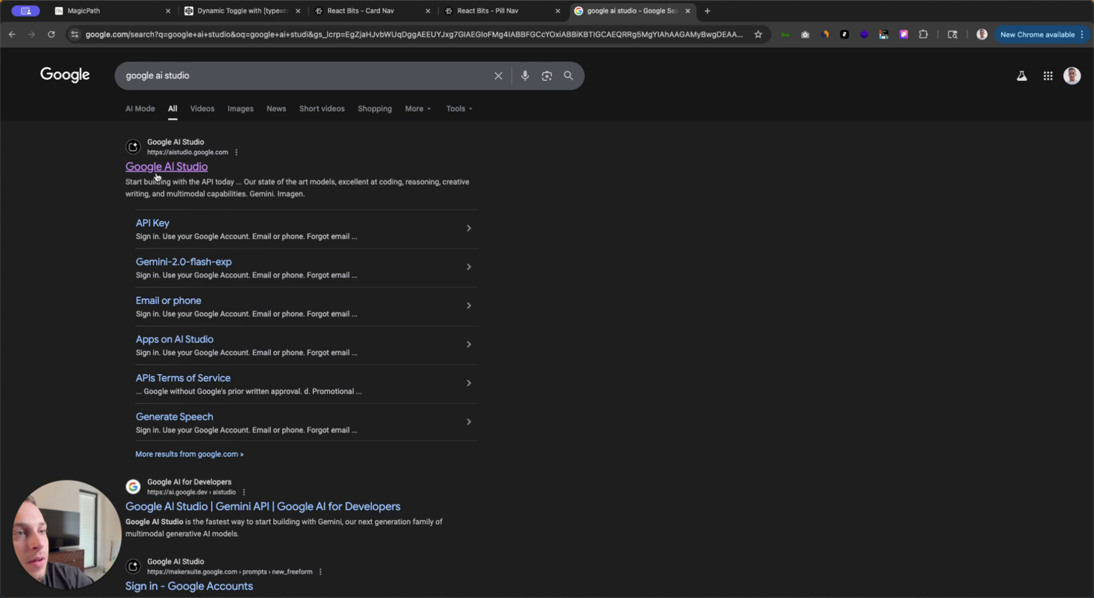
left_click(156, 172)
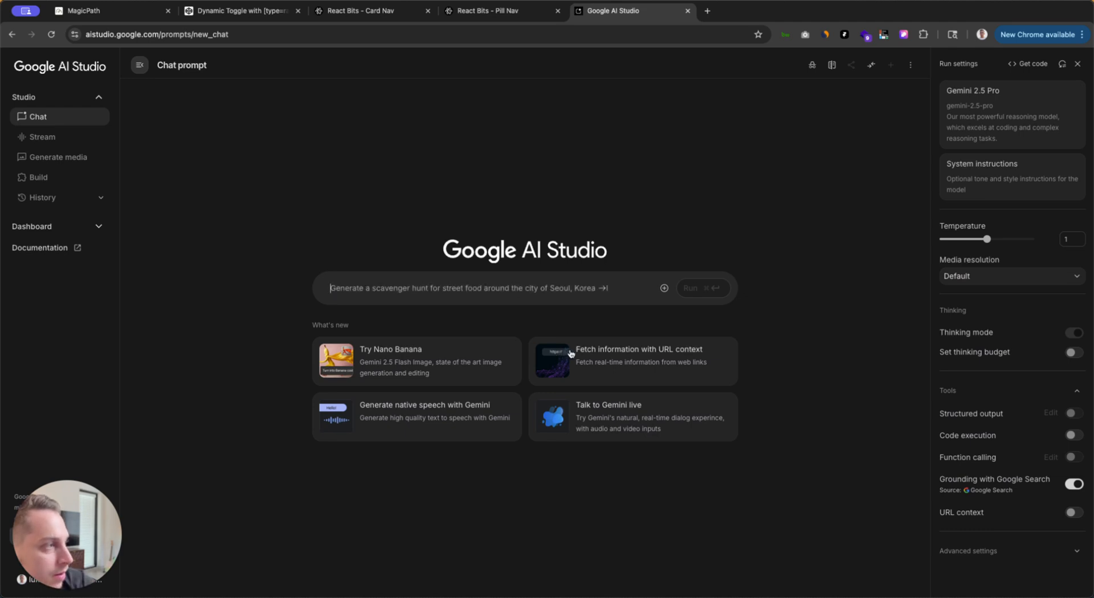
left_click(989, 127)
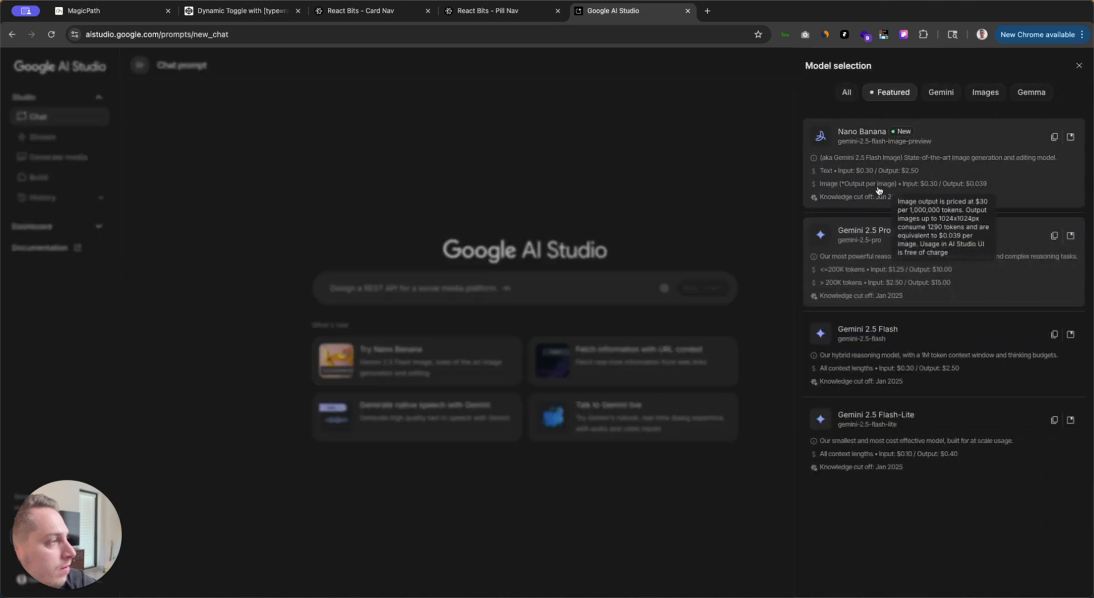
left_click(872, 257)
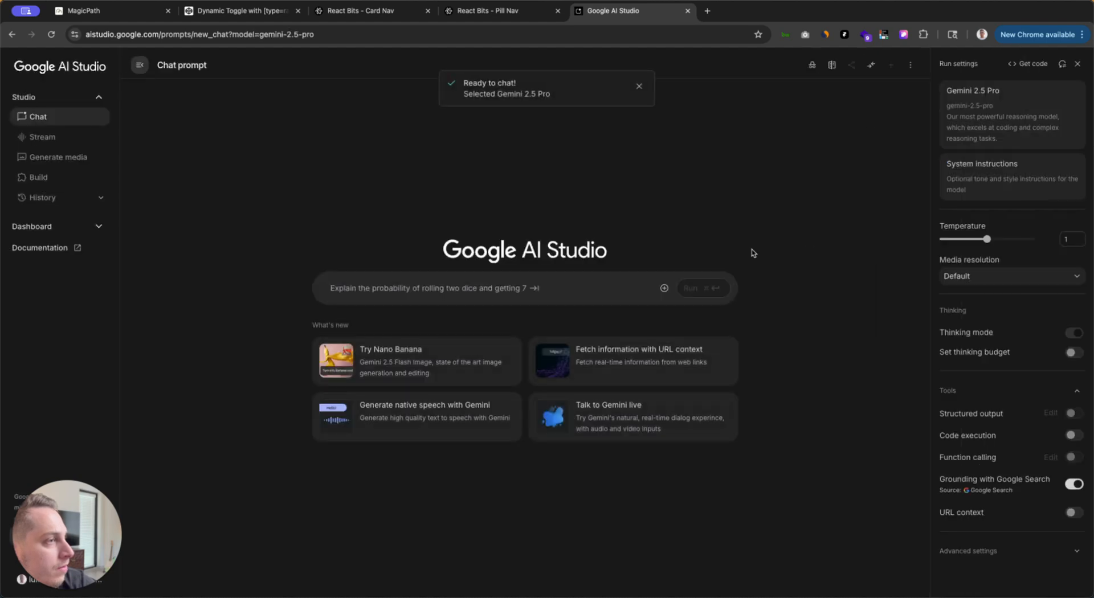
Step: Switch to the React Bits Pill Nav page, make a screen recording cropped tightly around the navbar and open the captured clip
left_click(470, 17)
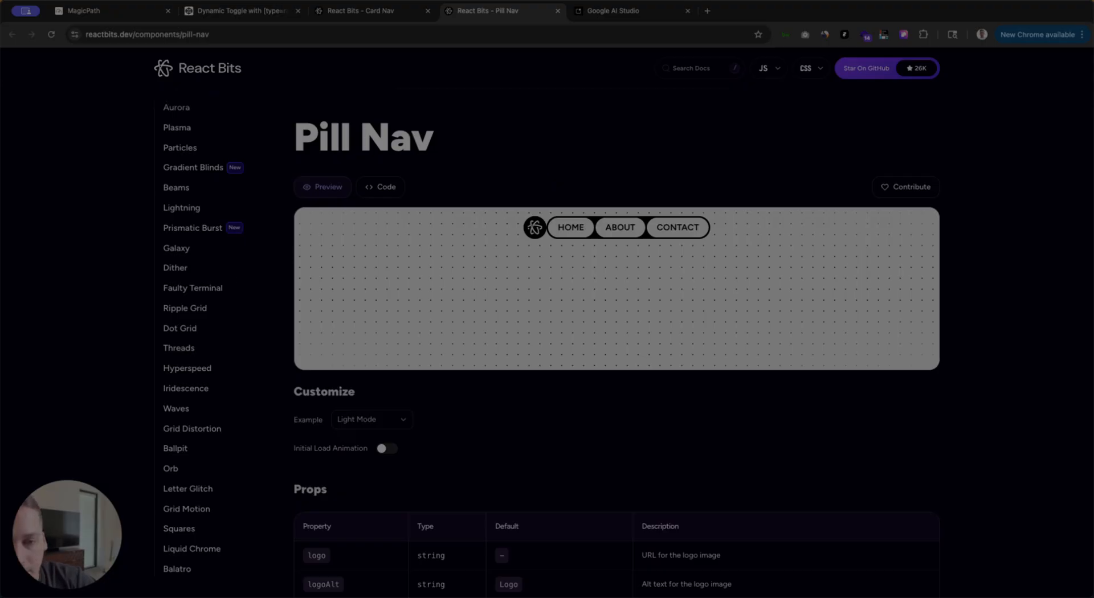
left_click_drag(0, 373, 381, 277)
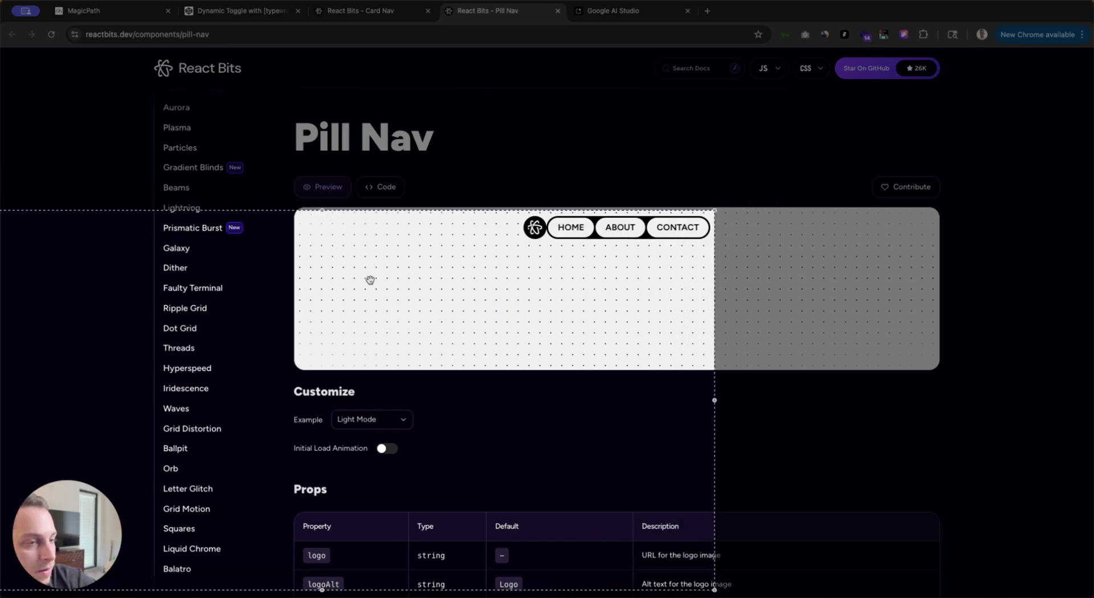
left_click_drag(0, 590, 517, 249)
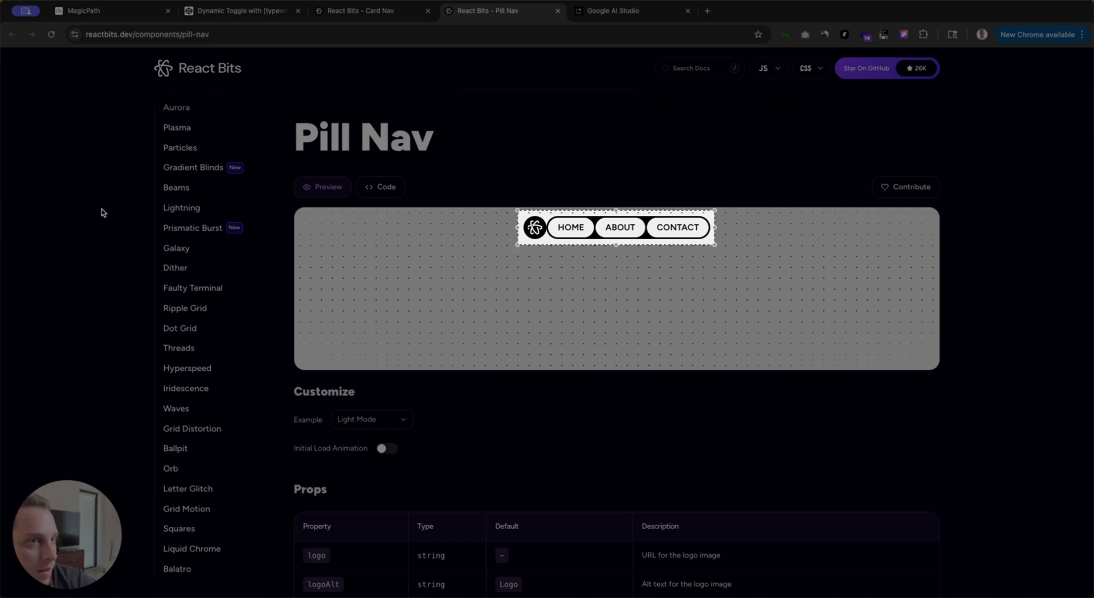
key("Return")
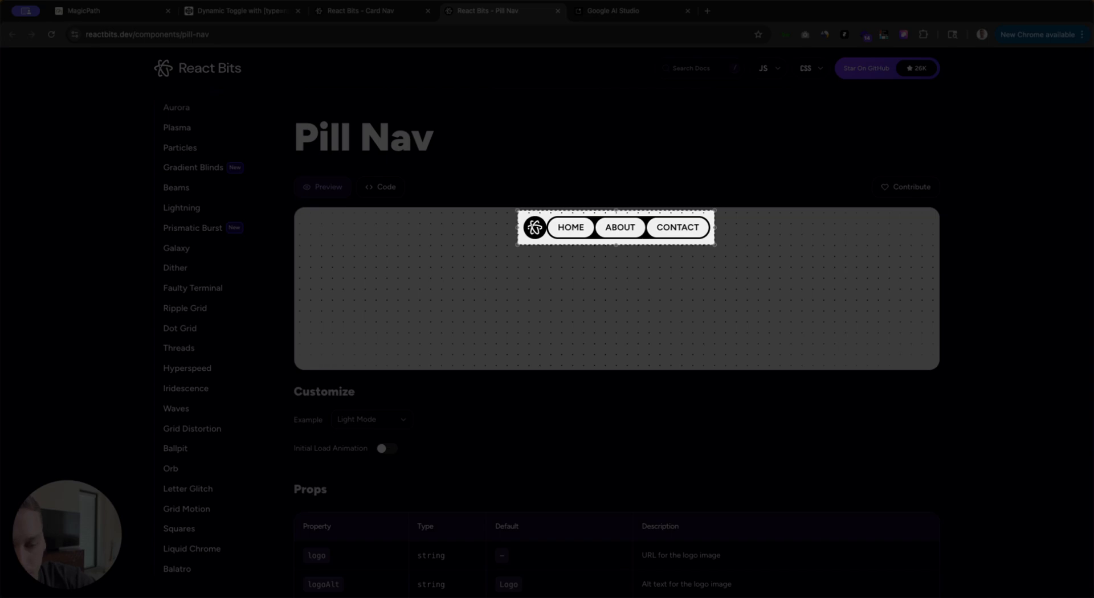
key("Return")
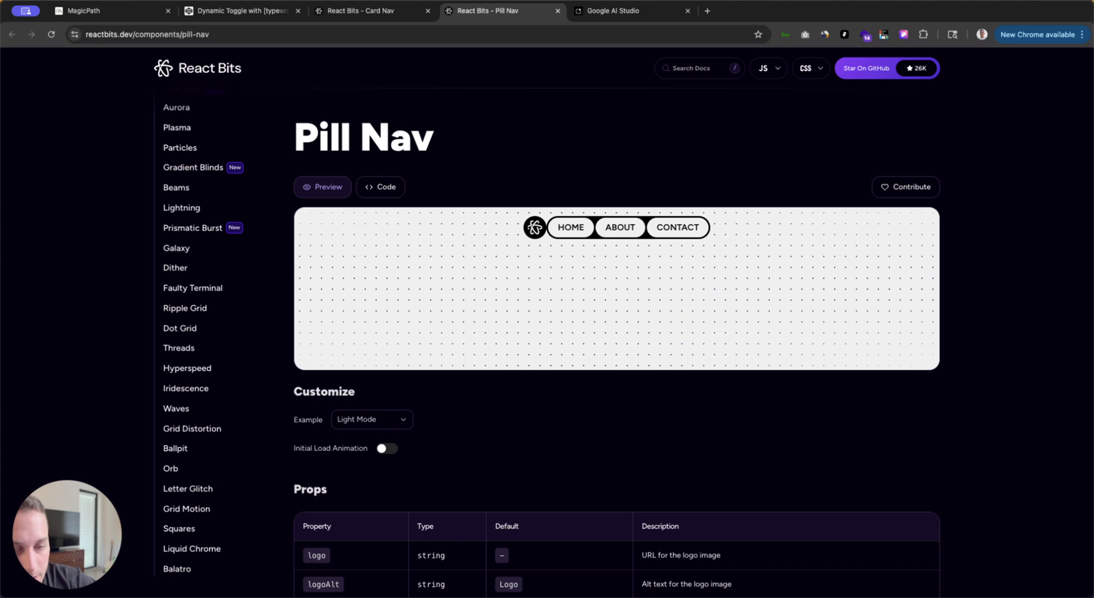
left_click_drag(396, 114, 359, 215)
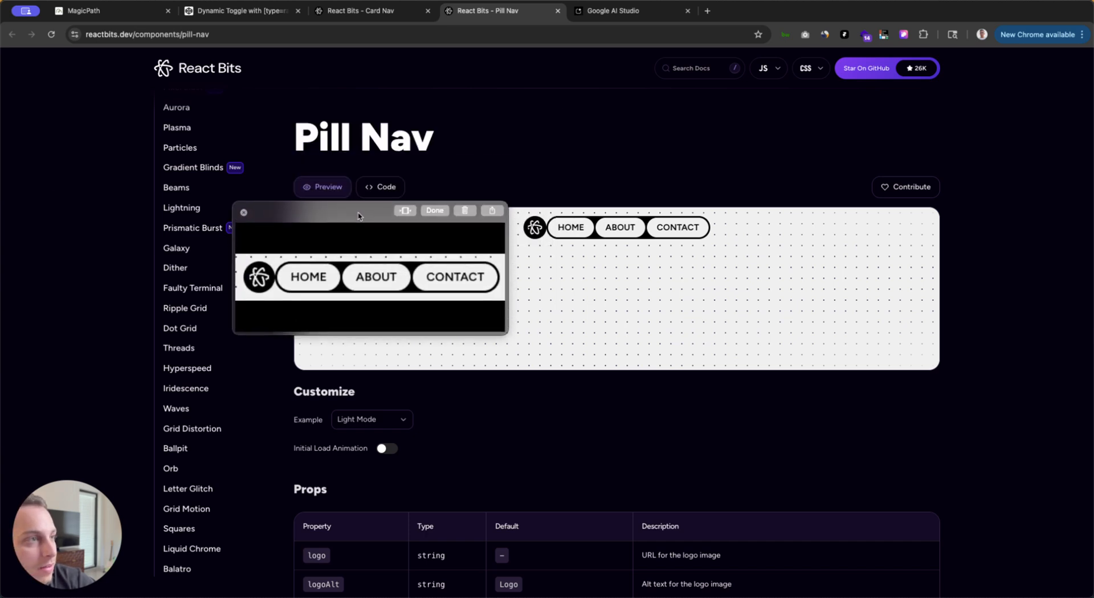
Step: Trim the start and end of the Pill Nav recording, save the clip and switch to Google AI Studio
left_click_drag(272, 312, 307, 312)
left_click_drag(505, 319, 427, 323)
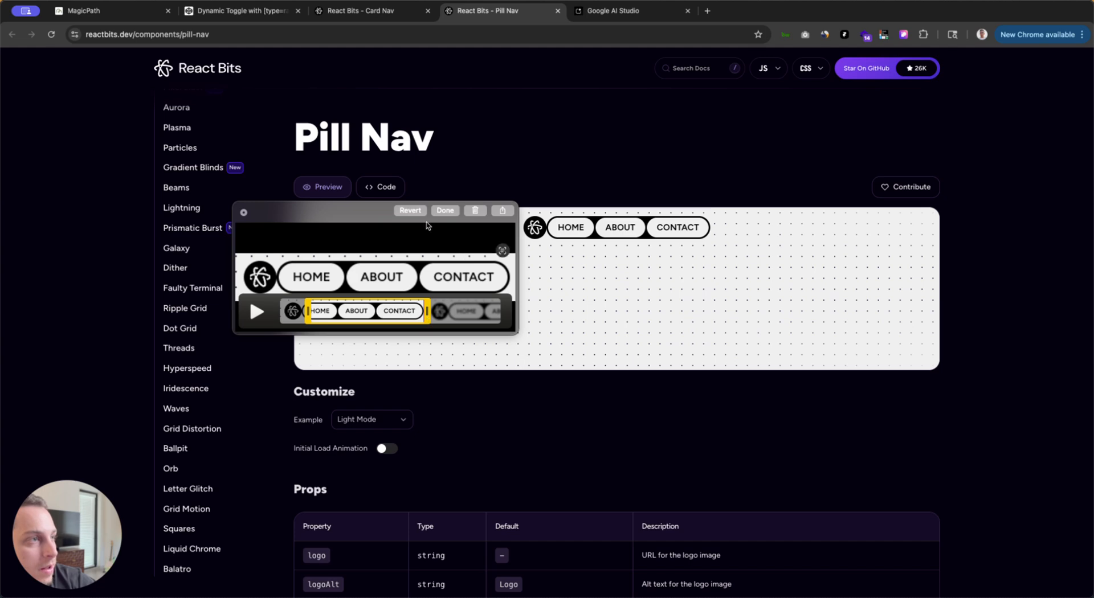
left_click(445, 210)
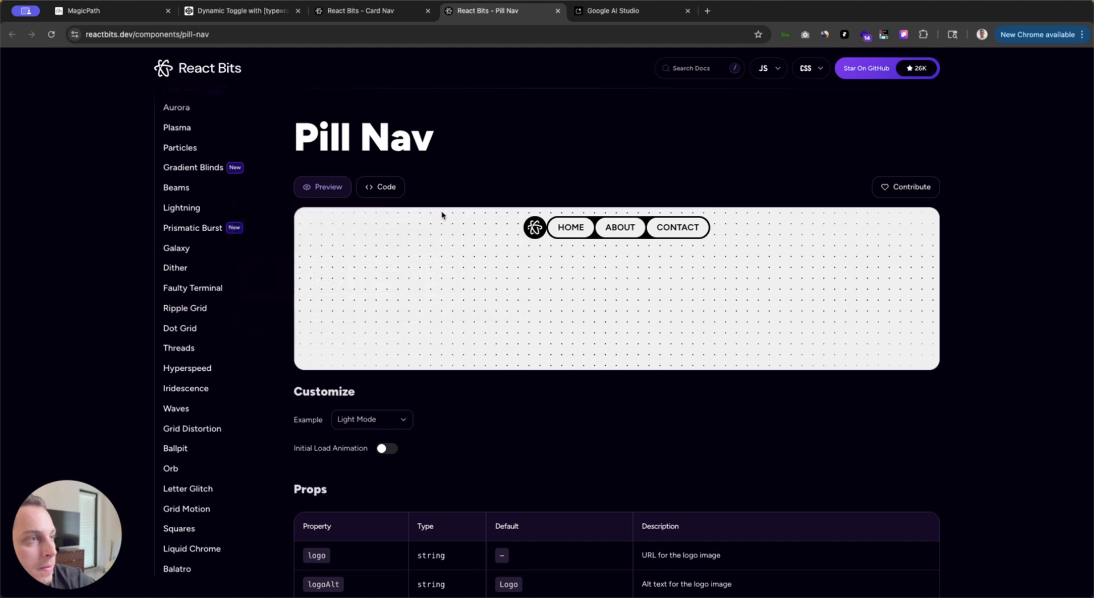
left_click(608, 8)
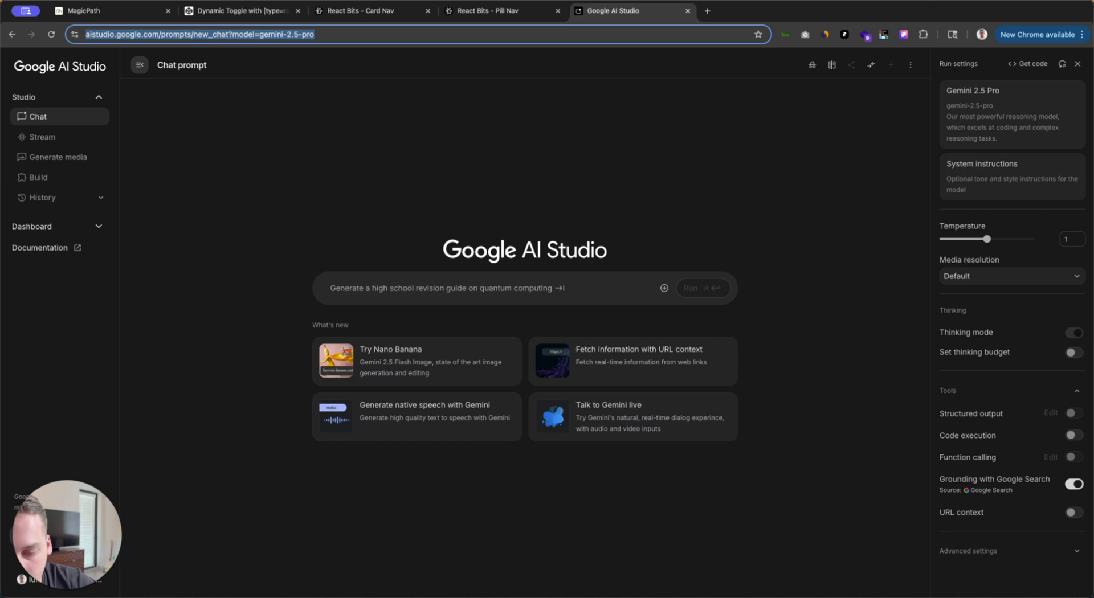
Step: Try to attach the Pill Nav screen recording from Finder's Recents to the chat prompt
key("super+Tab")
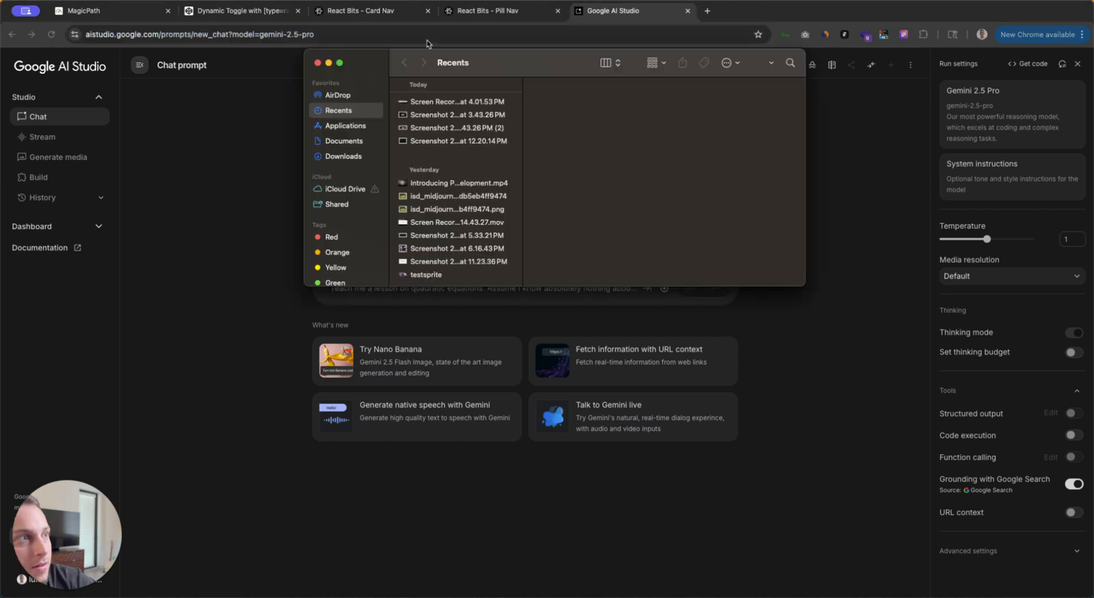
left_click_drag(374, 57, 0, 288)
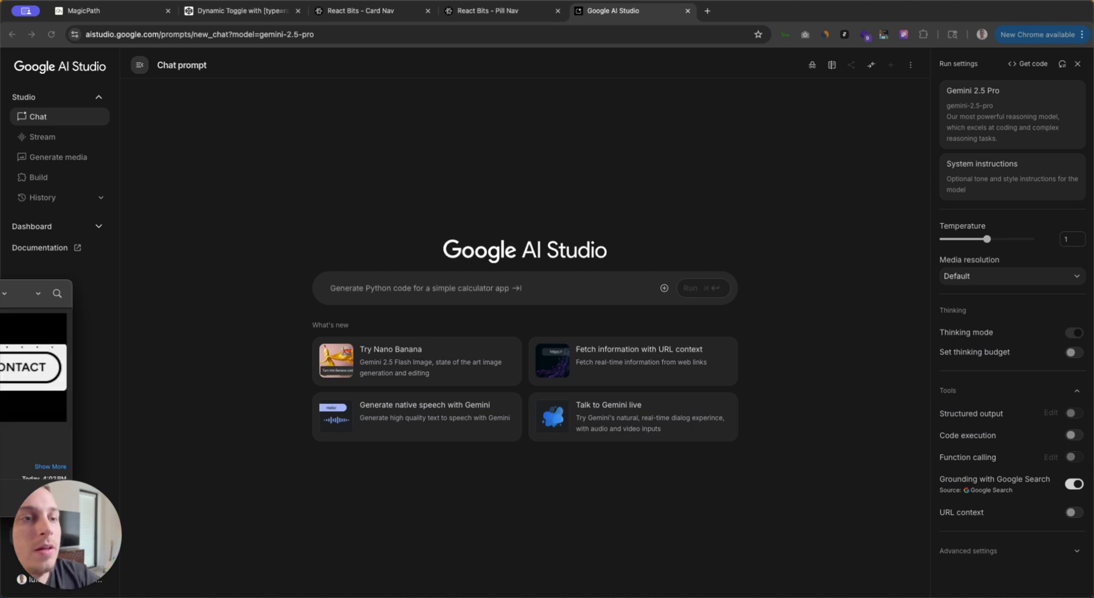
left_click_drag(0, 288, 596, 300)
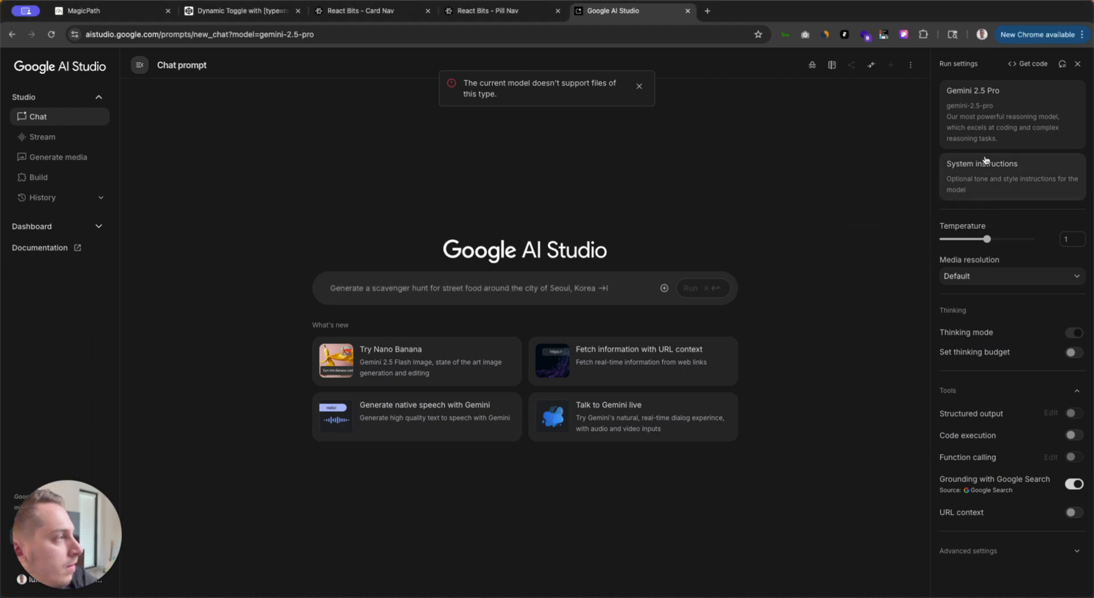
Step: Look through the available Gemini models and close the model selection, keeping Gemini 2.5 Pro
left_click(986, 120)
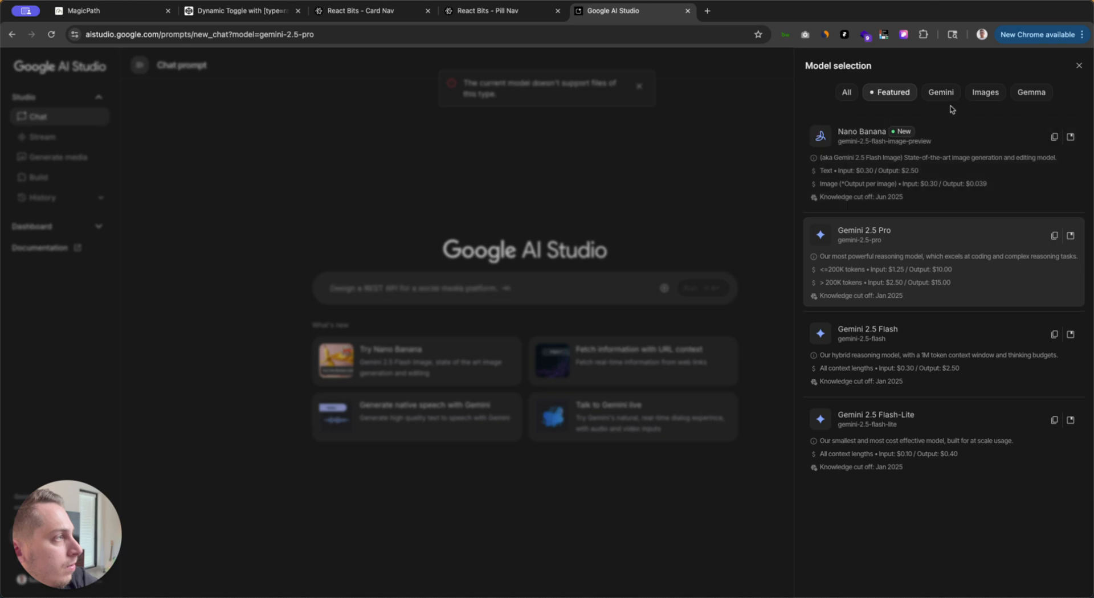
left_click(949, 102)
scroll(916, 318, "down", 3)
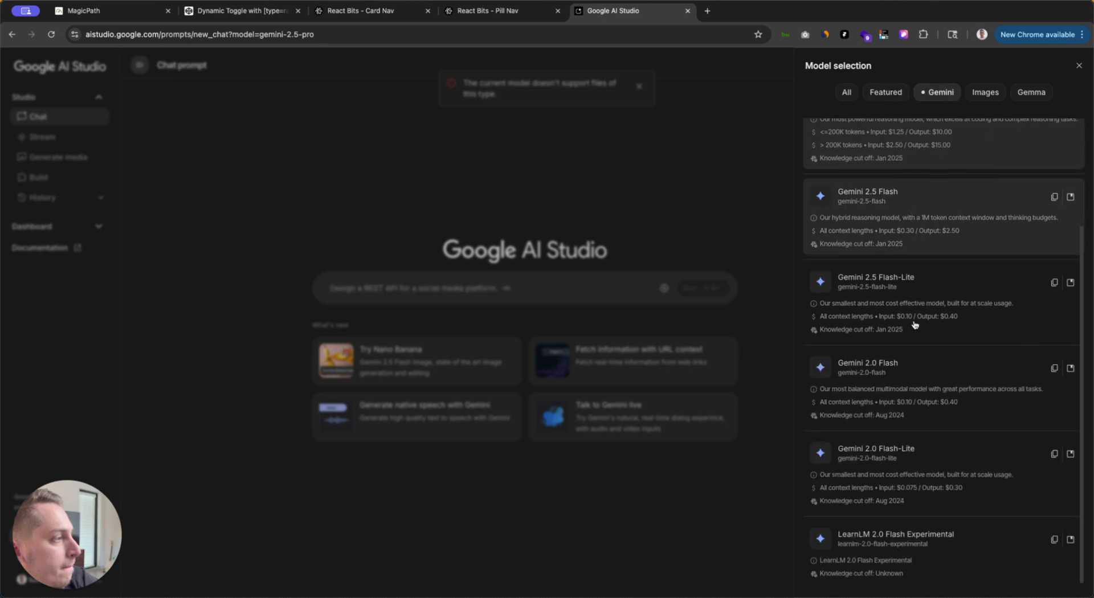
scroll(914, 325, "up", 3)
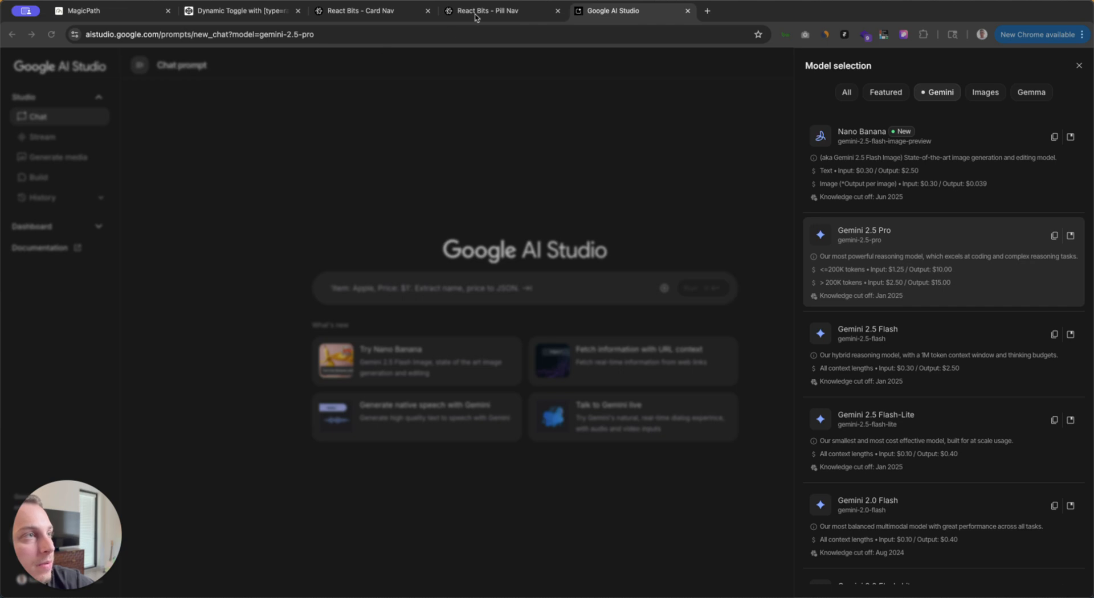
left_click(176, 217)
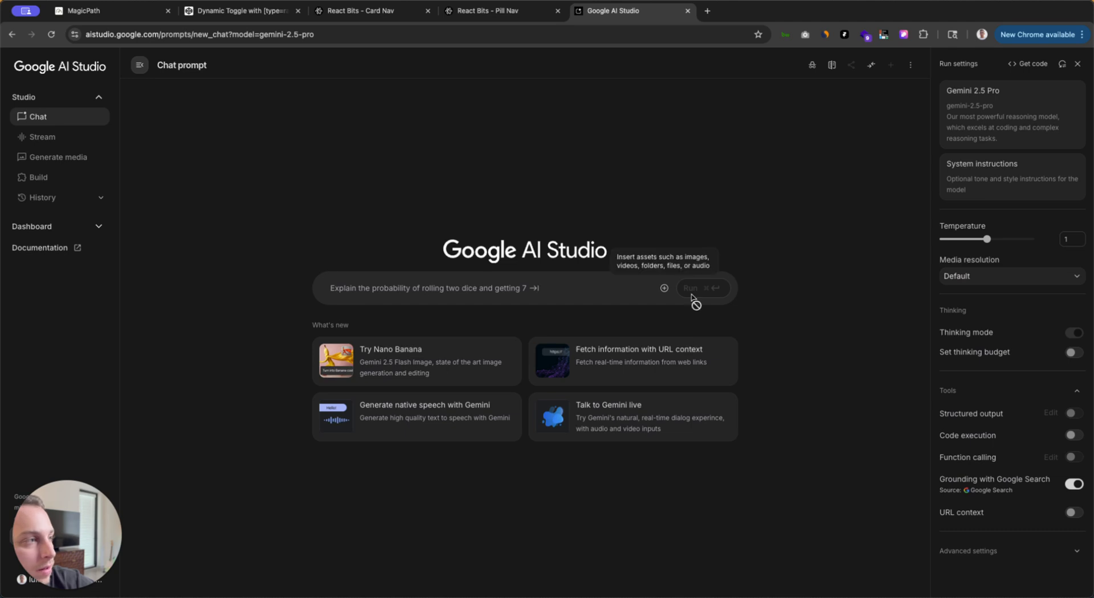
Step: Try to upload "Screen Recording 2025-09-23 at 4.01.53 PM" from Recents to the chat prompt
left_click(664, 288)
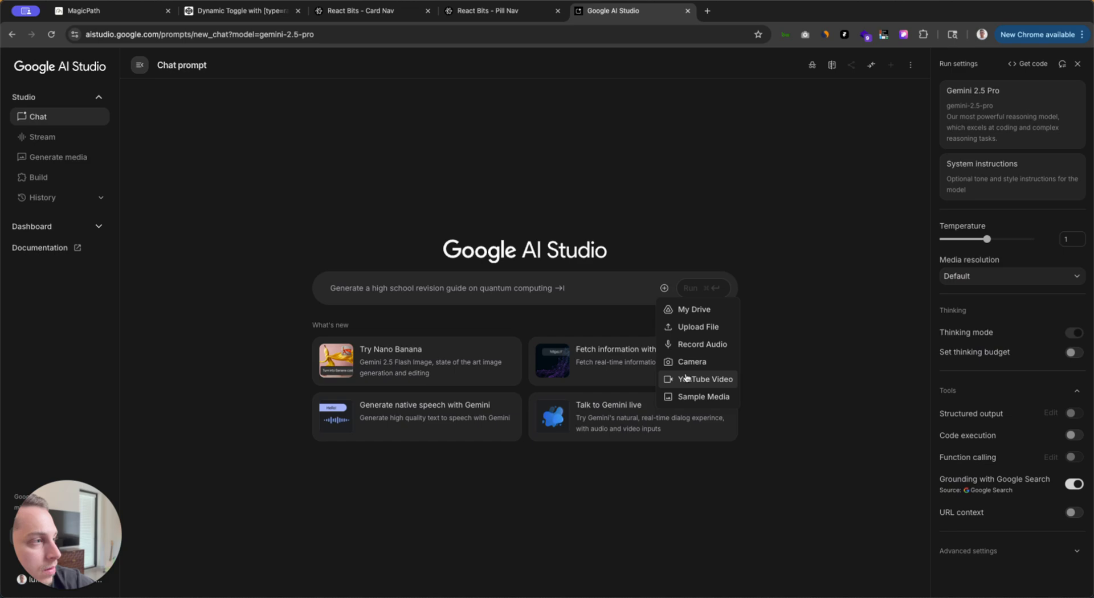
left_click(687, 331)
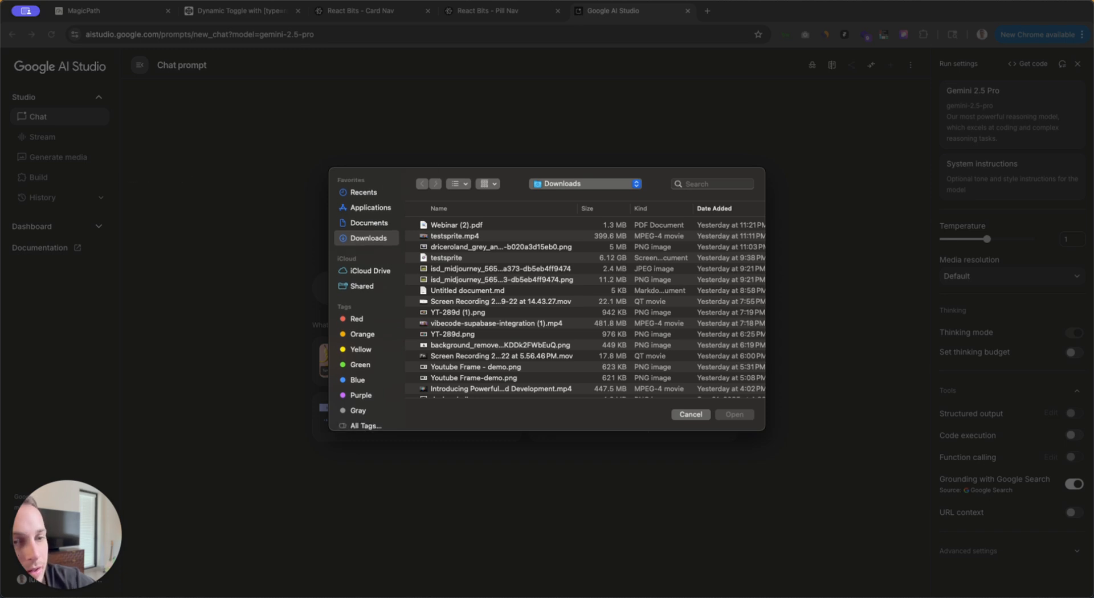
left_click(371, 194)
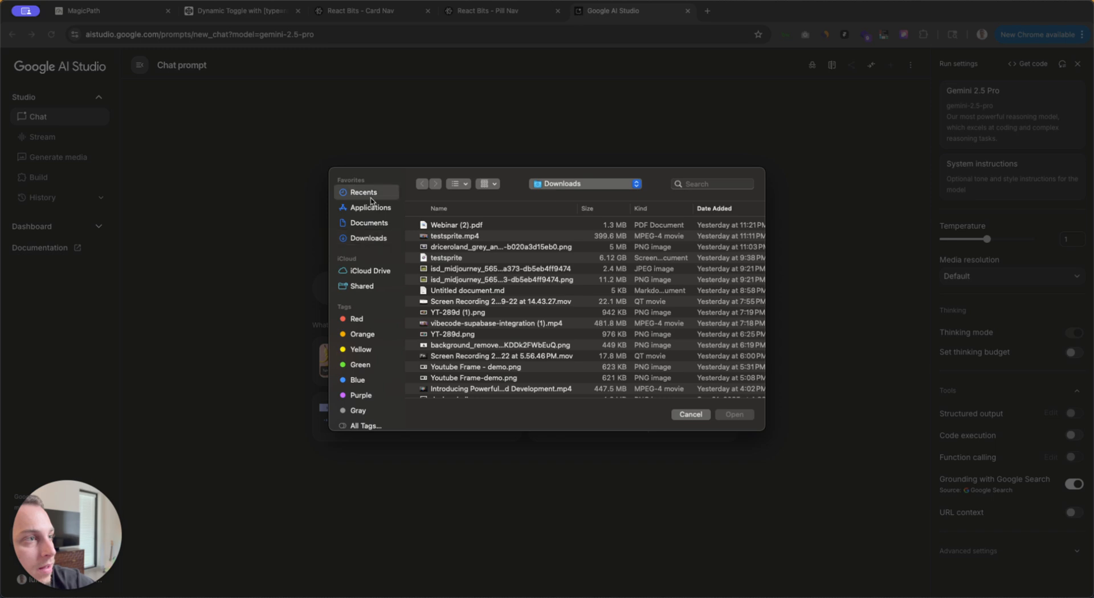
left_click(437, 227)
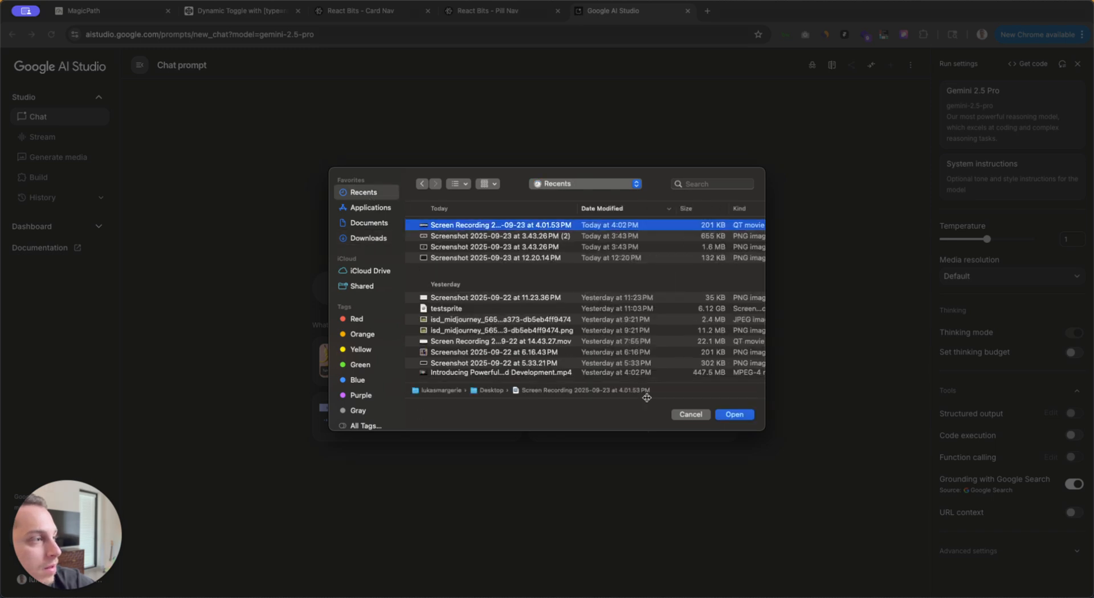
left_click(725, 415)
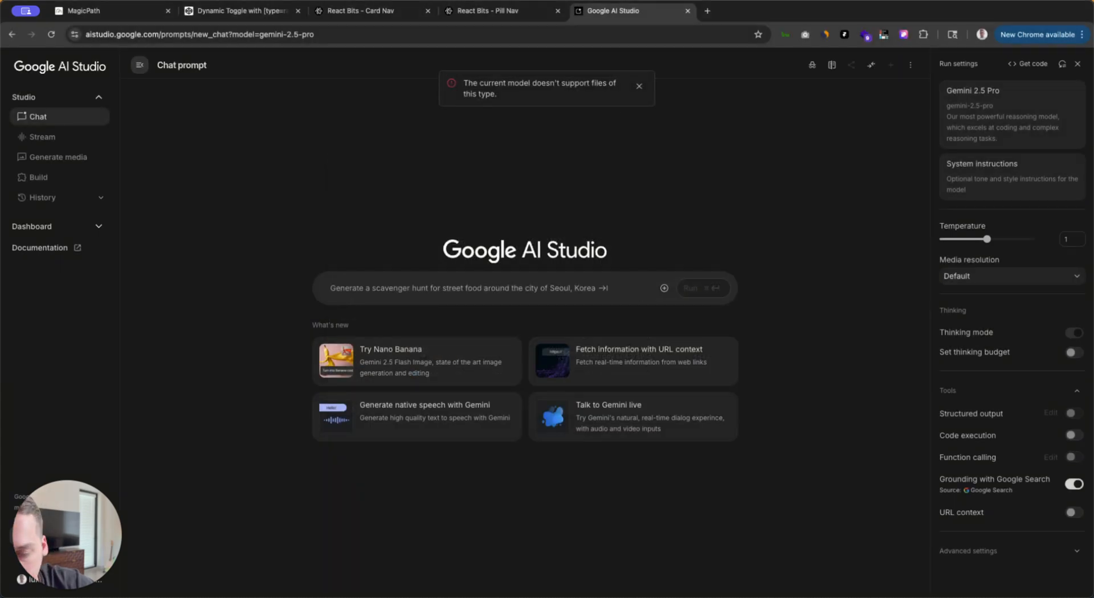
Step: Examine the Pill Nav recording's file type and details in Finder and return to Google AI Studio
key("super+Tab")
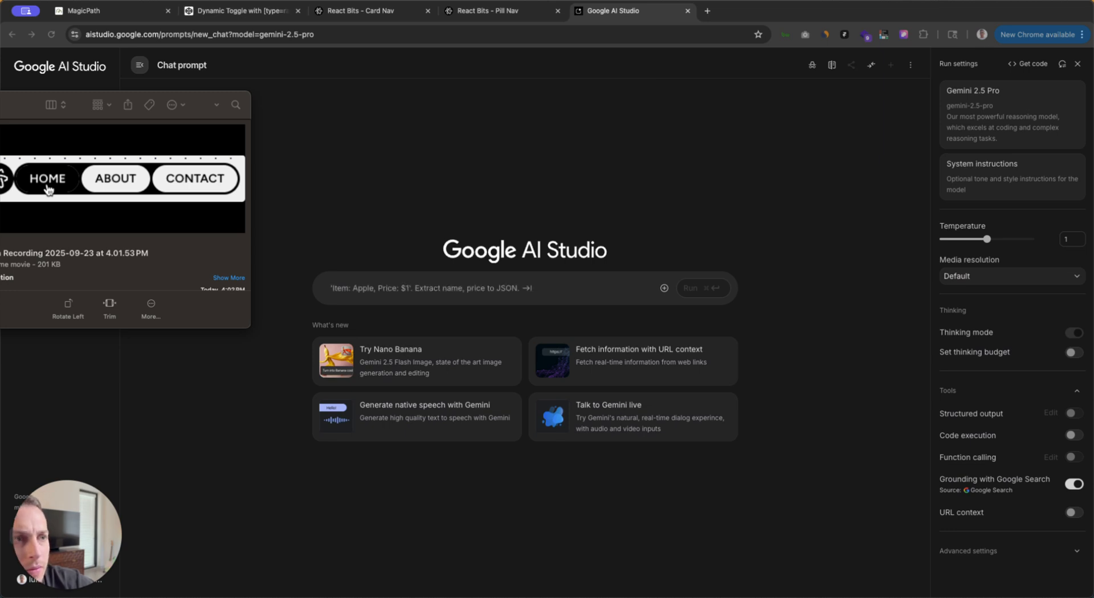
scroll(118, 262, "down", 3)
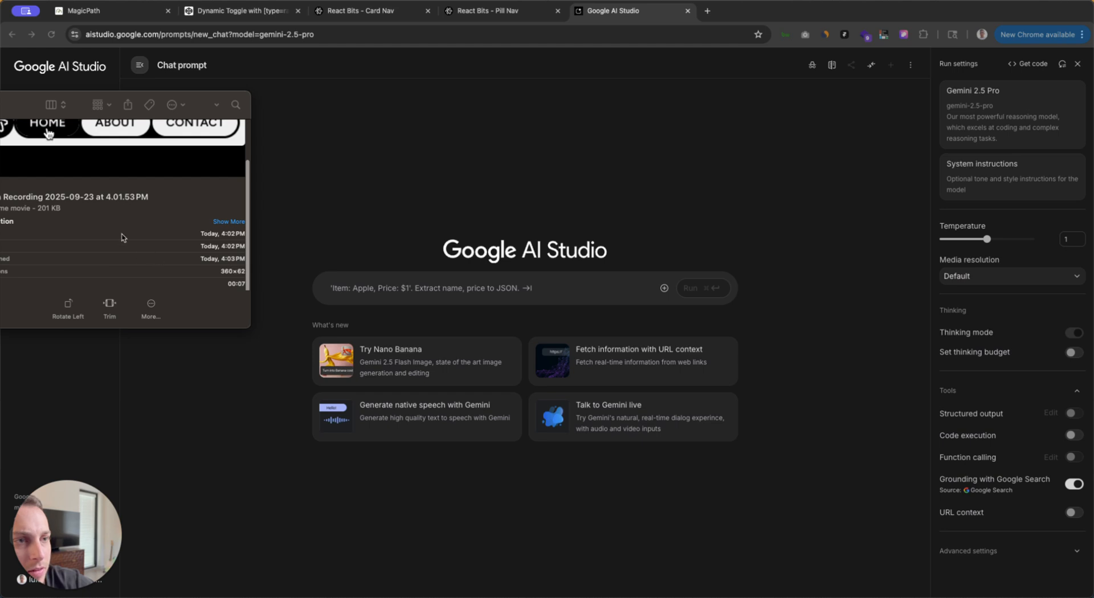
left_click_drag(49, 132, 165, 149)
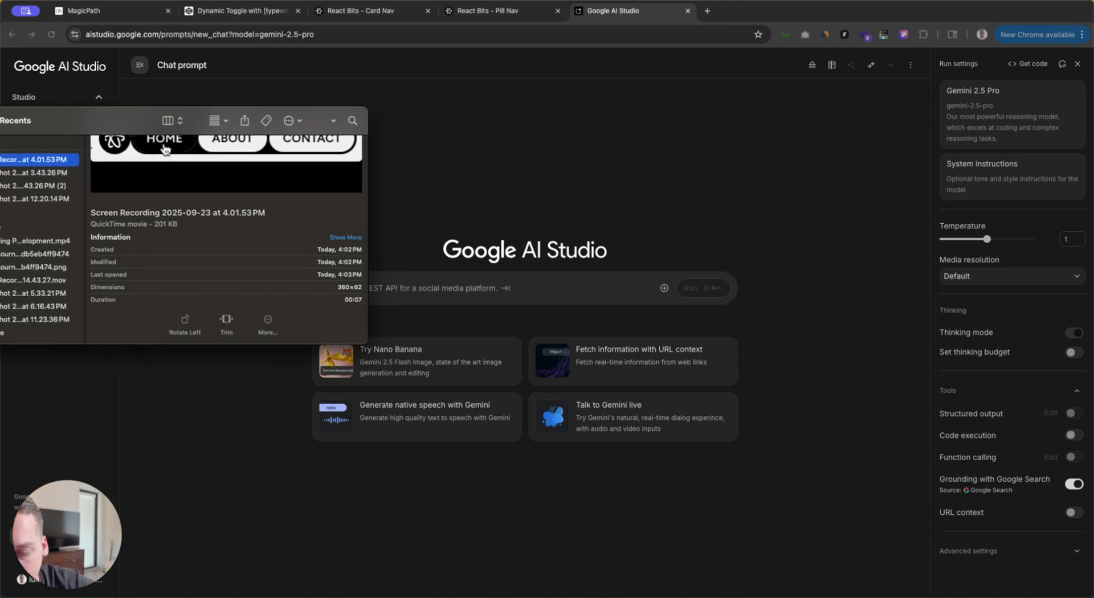
left_click(706, 11)
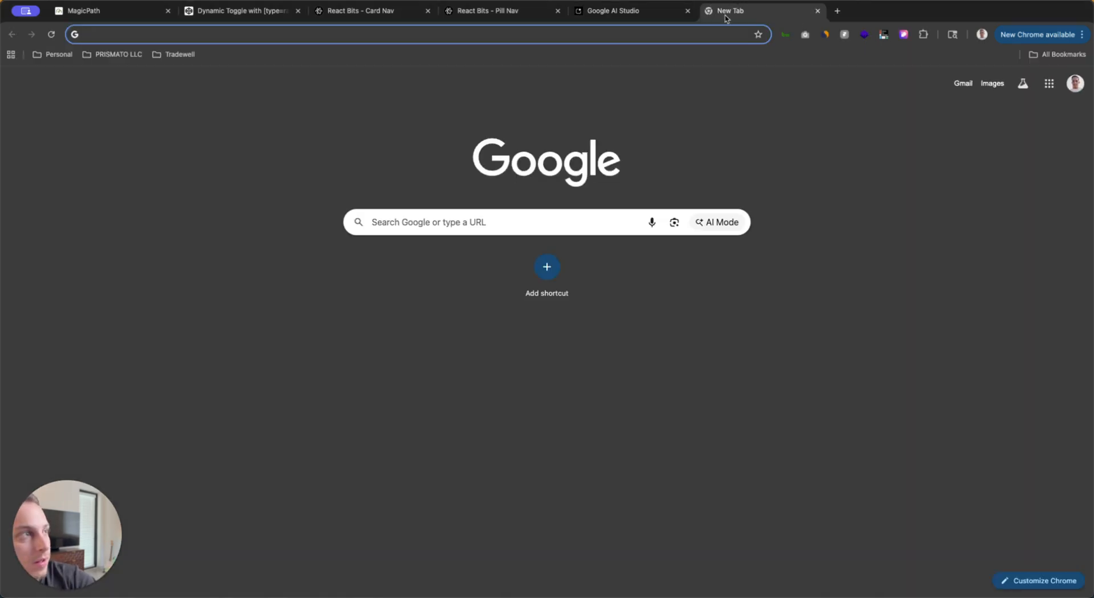
left_click(818, 11)
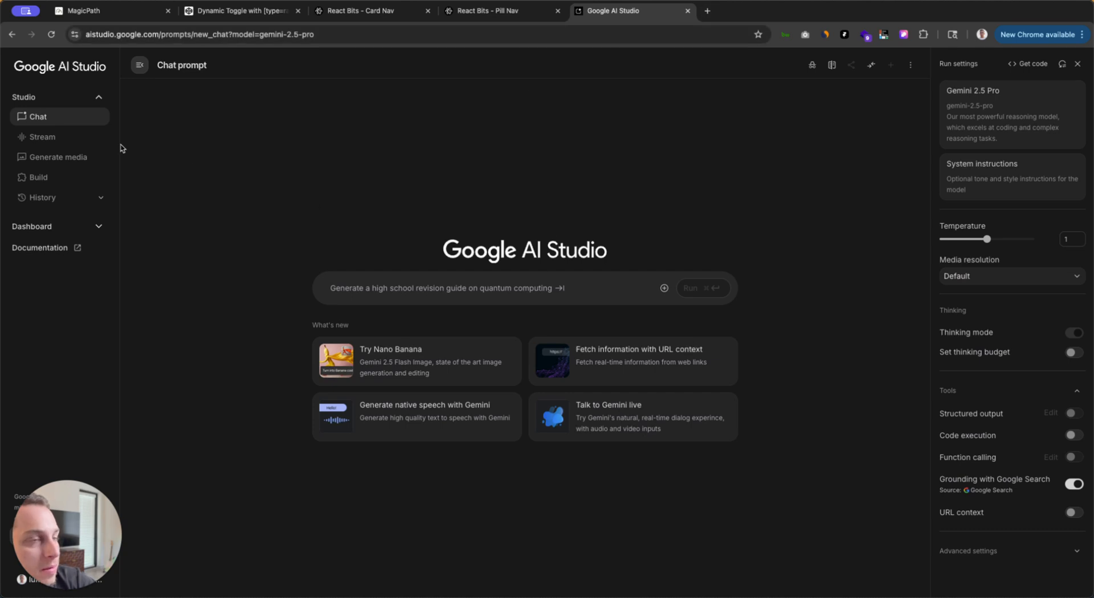
Step: Open the realtime Stream mode and share the Google AI Studio browser window with Gemini live
left_click(38, 154)
left_click(40, 142)
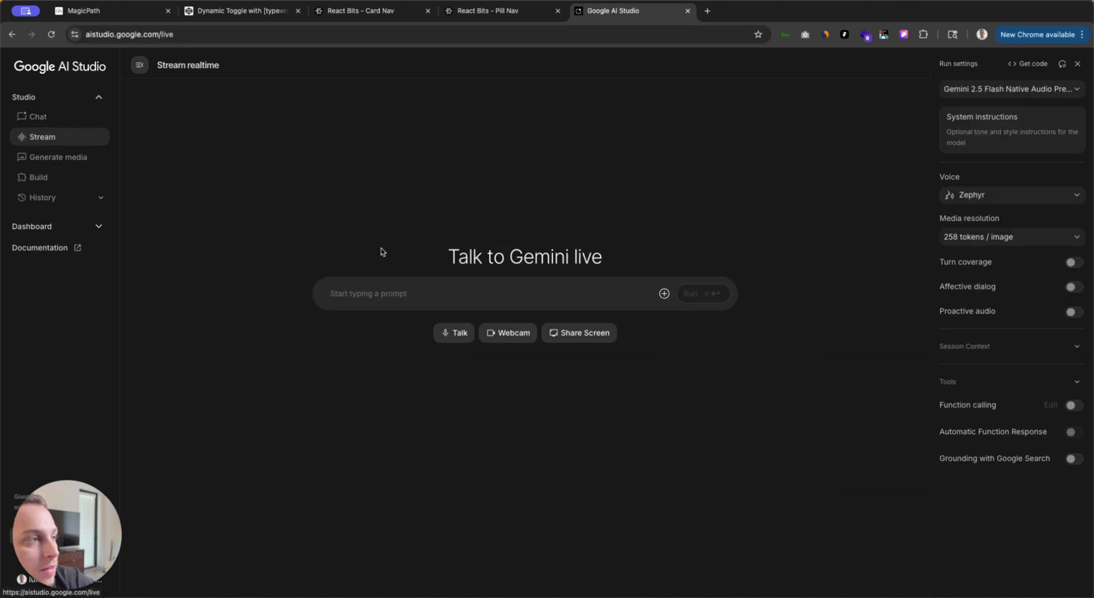
left_click(570, 335)
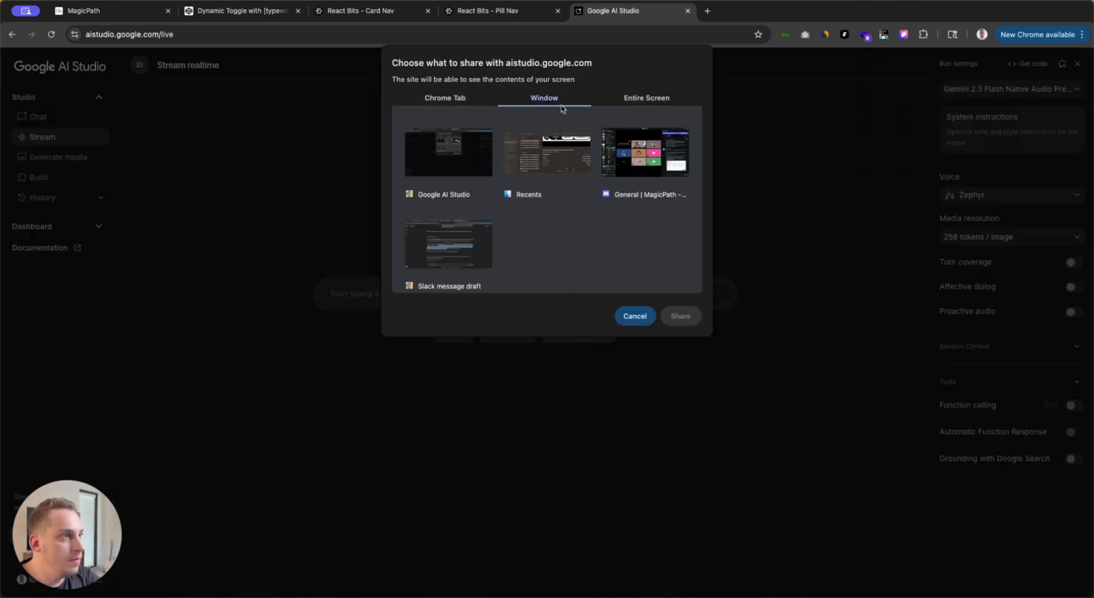
left_click(467, 146)
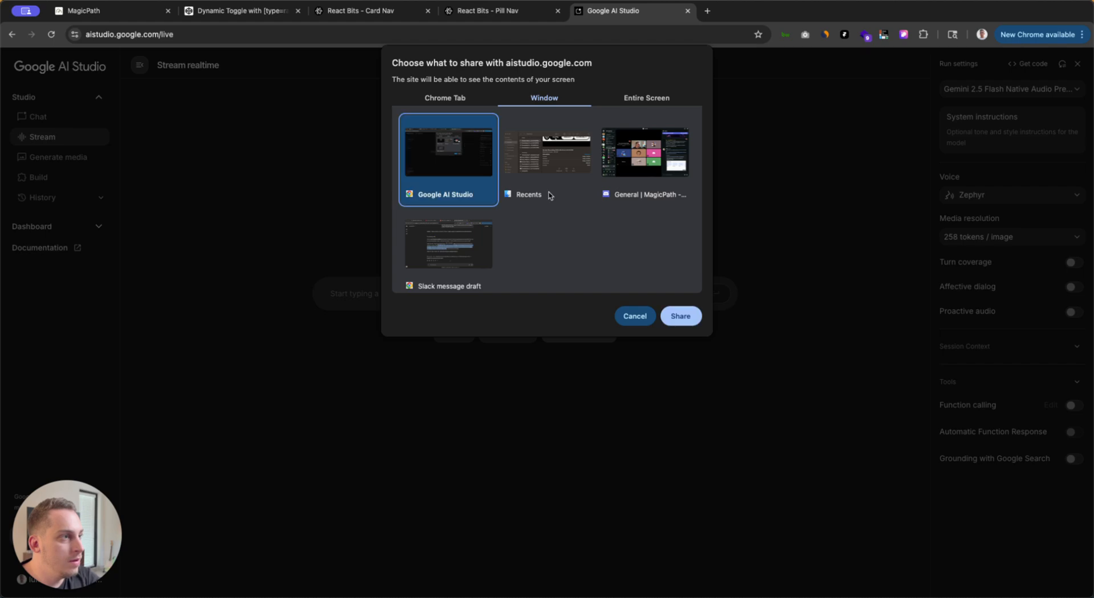
left_click(680, 316)
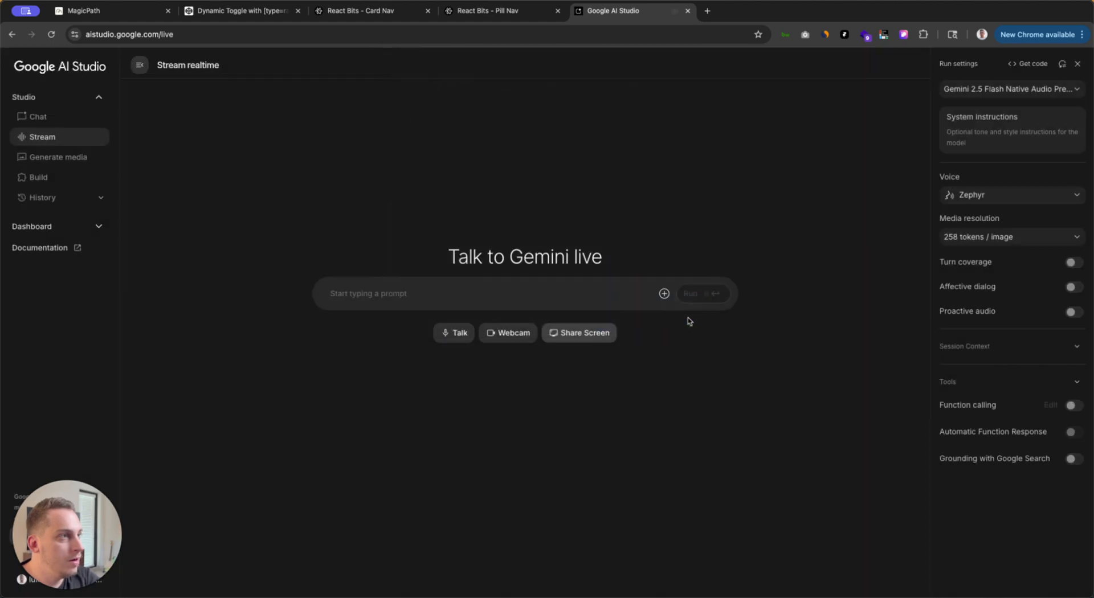
Step: Show Gemini the hover animation on React Bits' Pill Nav page, ask for a very technical description and stop sharing the screen
left_click(493, 13)
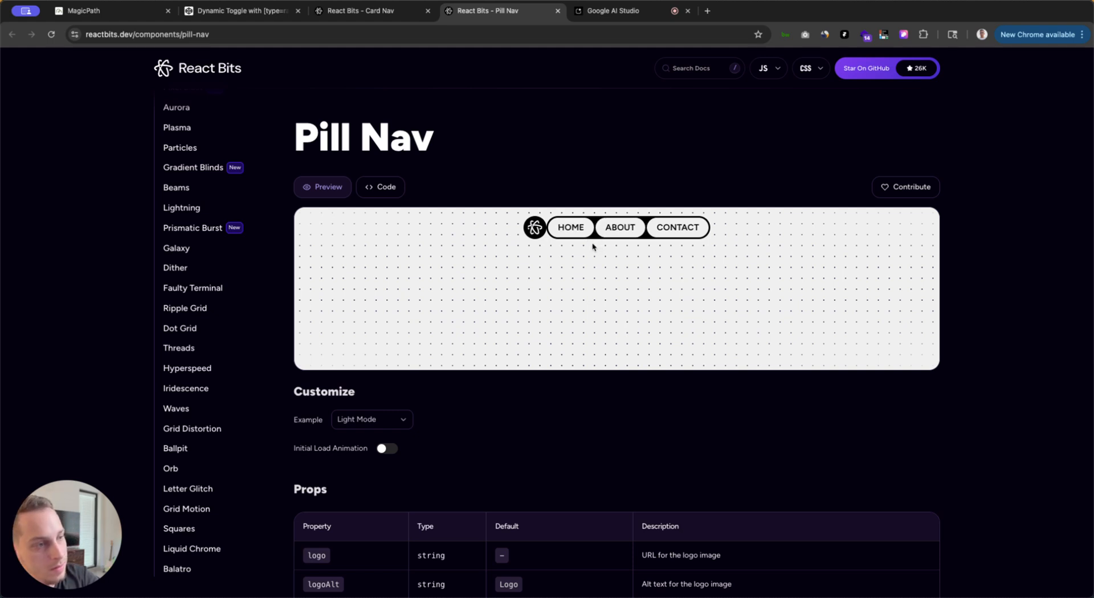
left_click(606, 14)
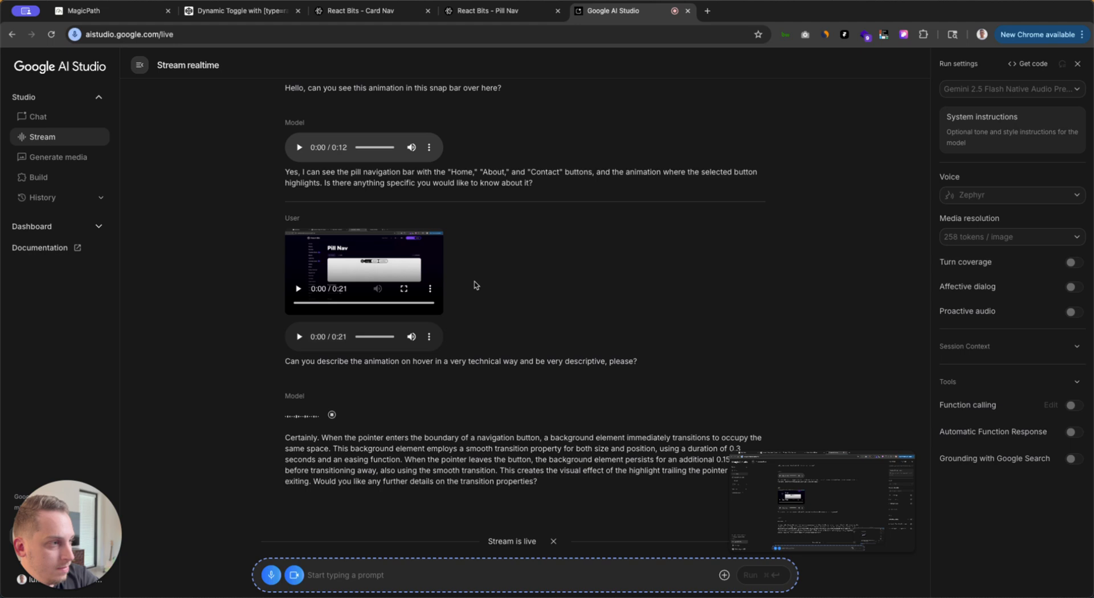
left_click(294, 576)
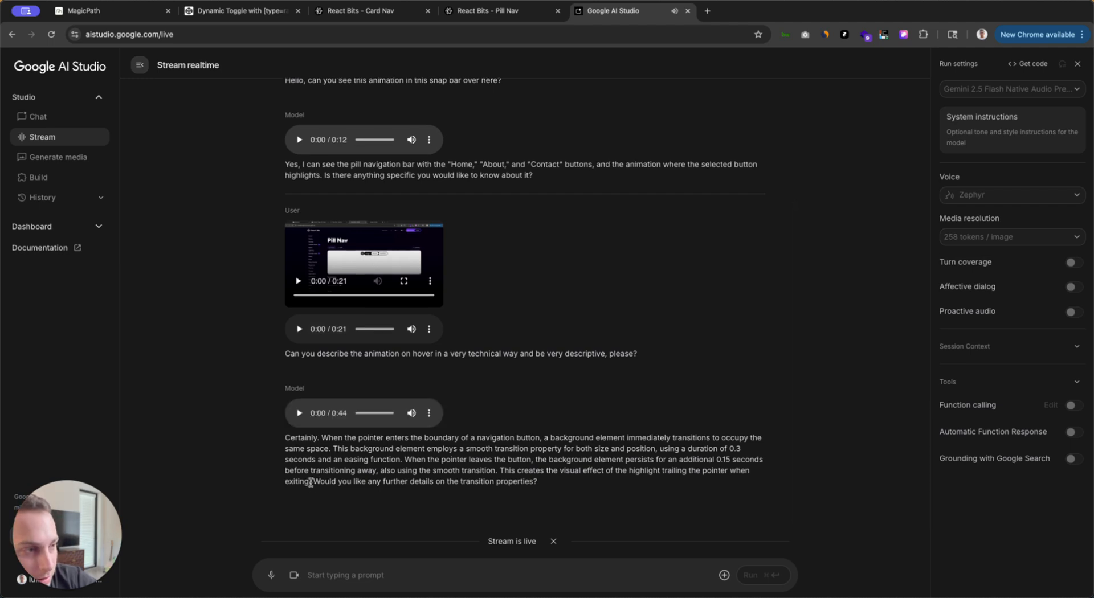
Step: Copy the hover animation description from Gemini's reply and switch to the Modern Nav Bar with Logo component in MagicPath
left_click_drag(311, 482, 323, 438)
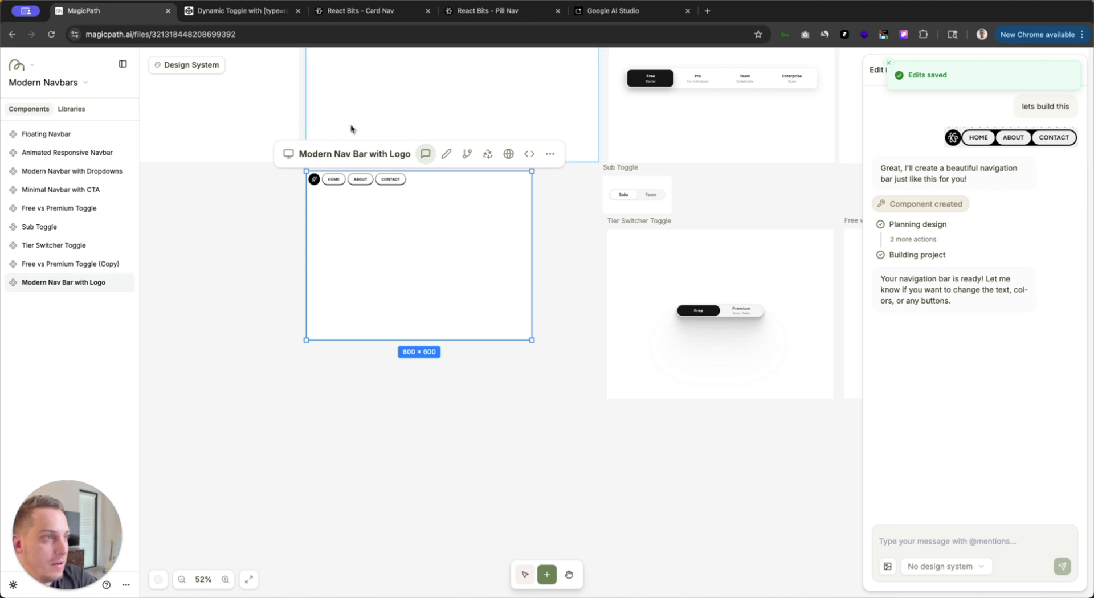
scroll(342, 190, "up", 5)
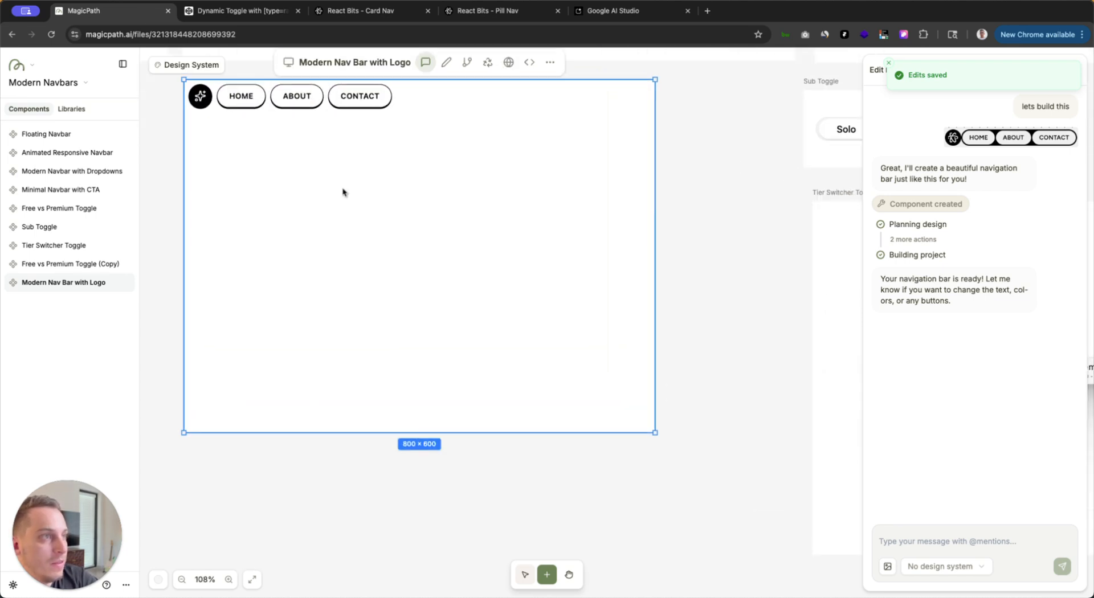
scroll(342, 191, "down", 3)
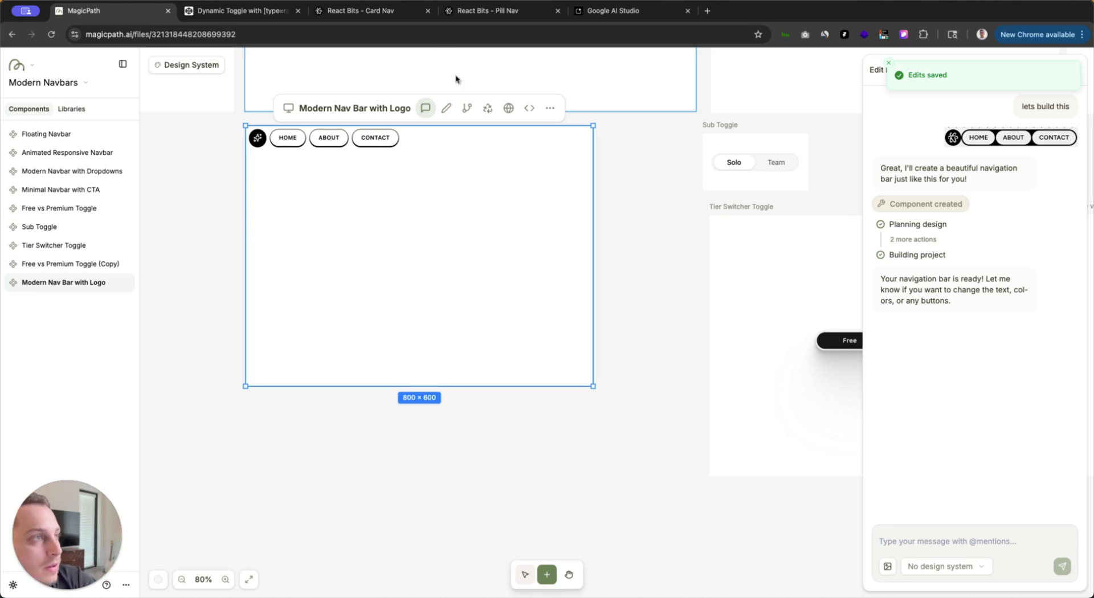
Step: Paste the copied description, starting "When the pointer enters the boundary of a navigation button", as the navbar's edit prompt and submit it
left_click(890, 547)
type("When the pointer enters the boundary of a navigation button, a background element immediately transitions to occupy the same space.")
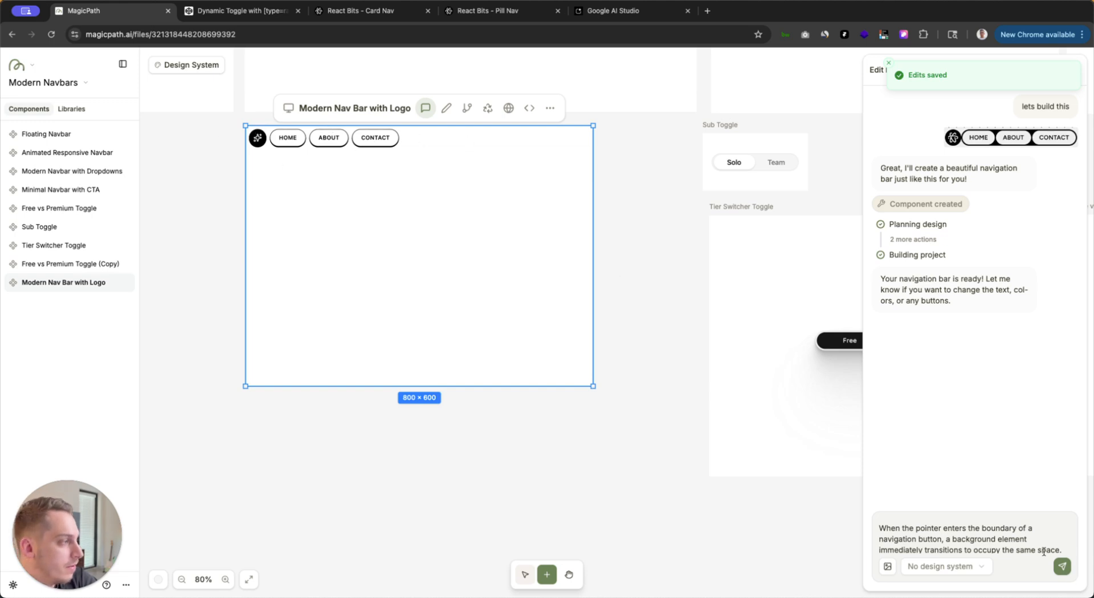
scroll(1037, 542, "down", 1)
scroll(1036, 542, "up", 1)
scroll(1036, 543, "down", 2)
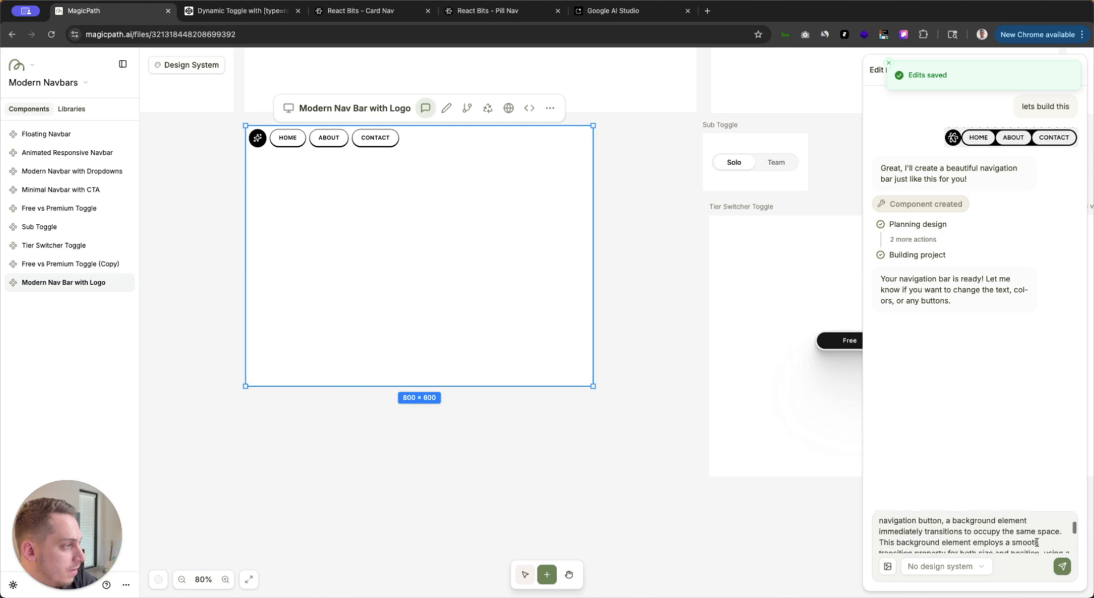
scroll(1036, 543, "down", 3)
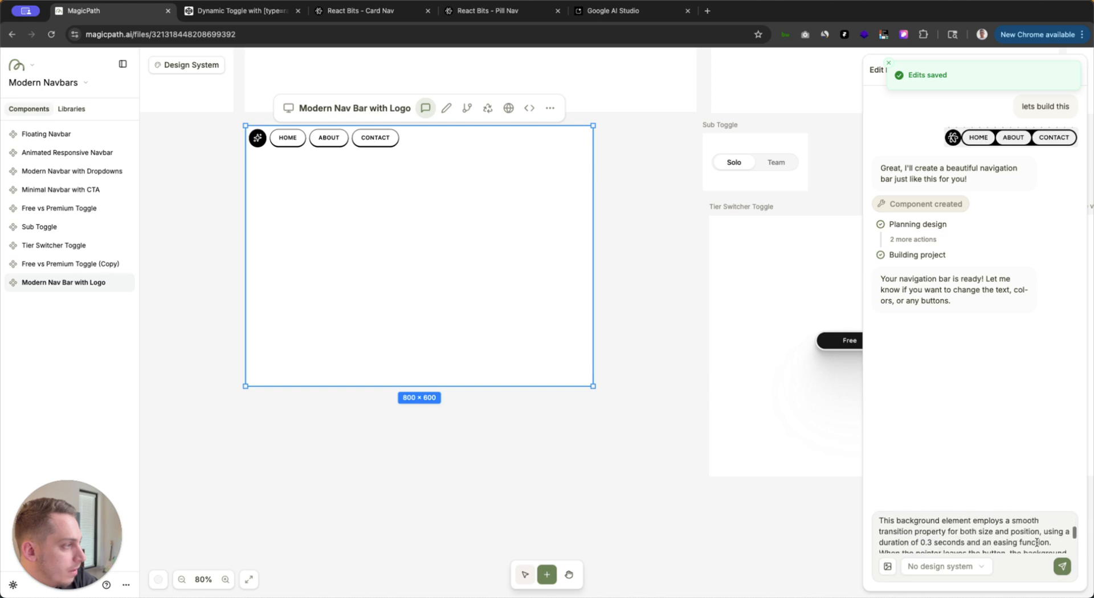
scroll(1036, 542, "down", 4)
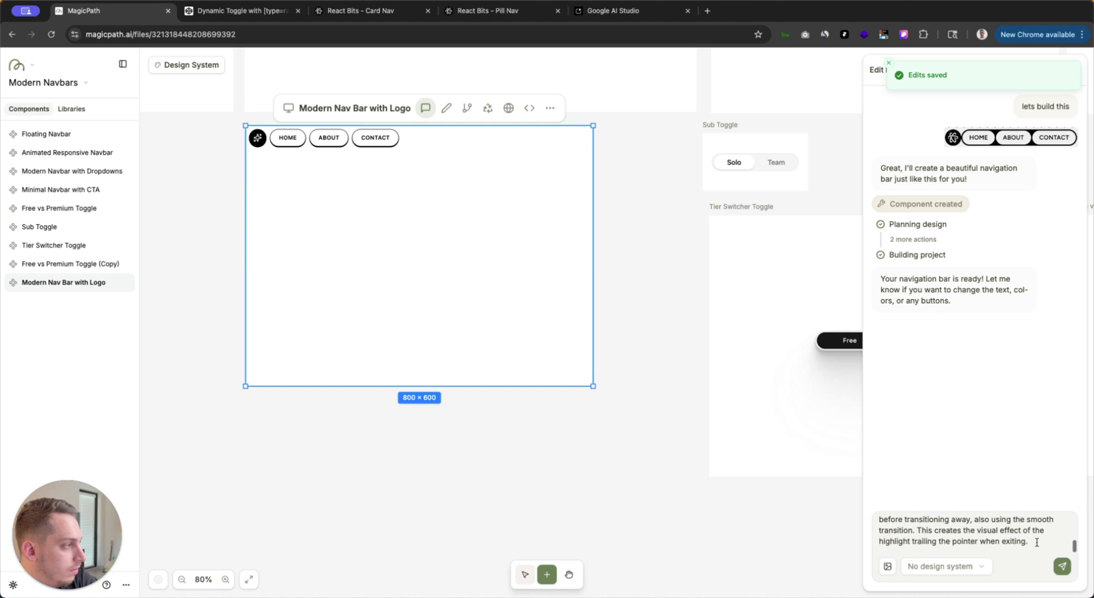
left_click(1057, 567)
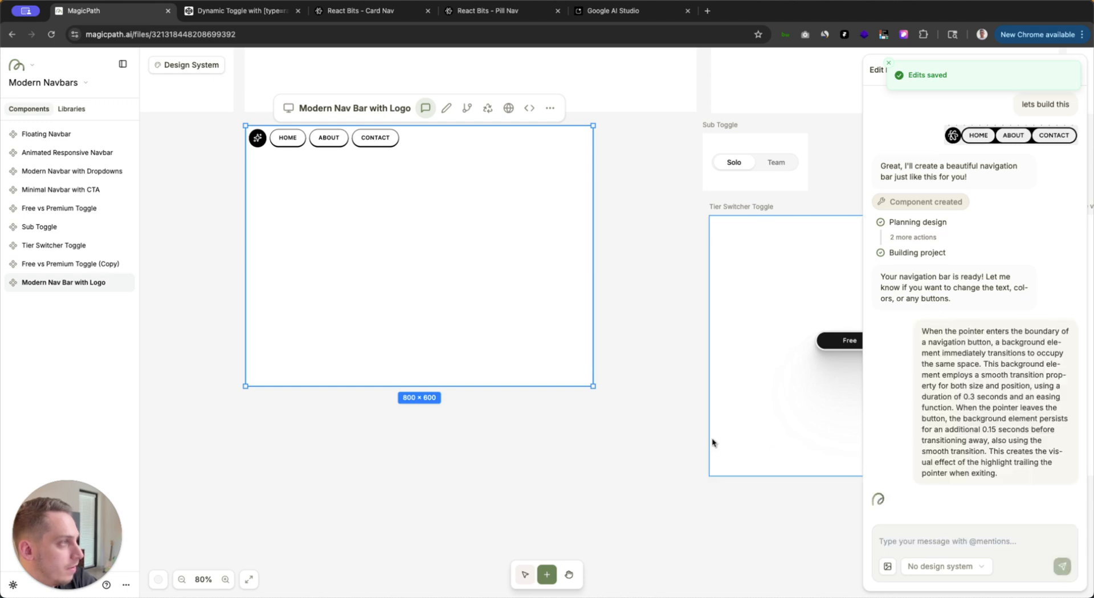
Step: Test the four-option Free vs Premium Toggle by switching through its tiers and back to Free
scroll(654, 450, "down", 5)
scroll(745, 317, "right", 5)
scroll(745, 317, "up", 2)
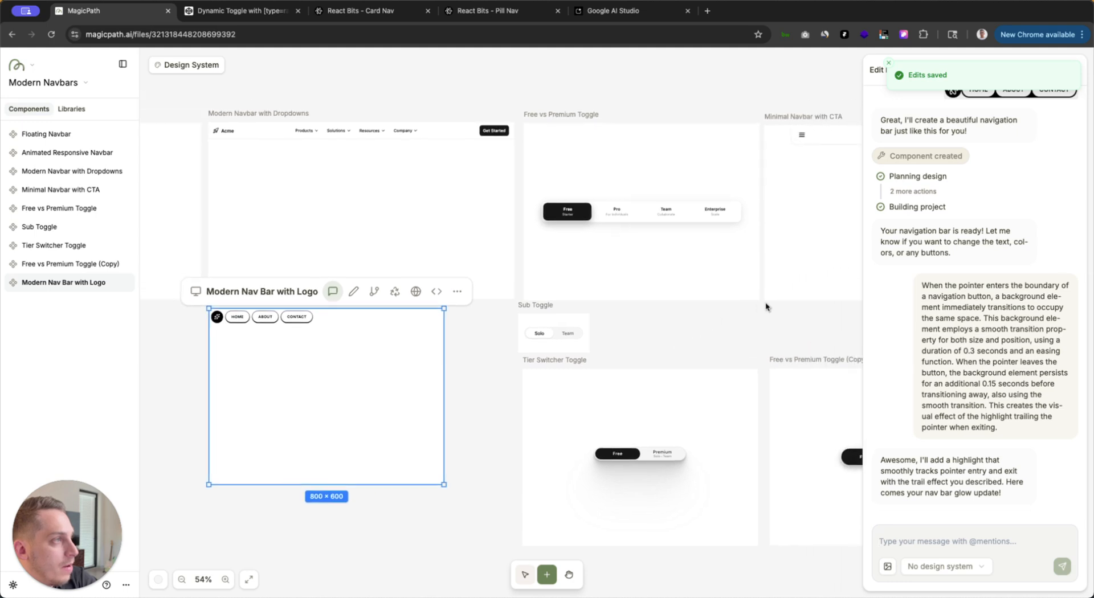
left_click(593, 218)
left_click(592, 221)
left_click(646, 222)
left_click(691, 221)
left_click(626, 223)
left_click(595, 221)
left_click(546, 221)
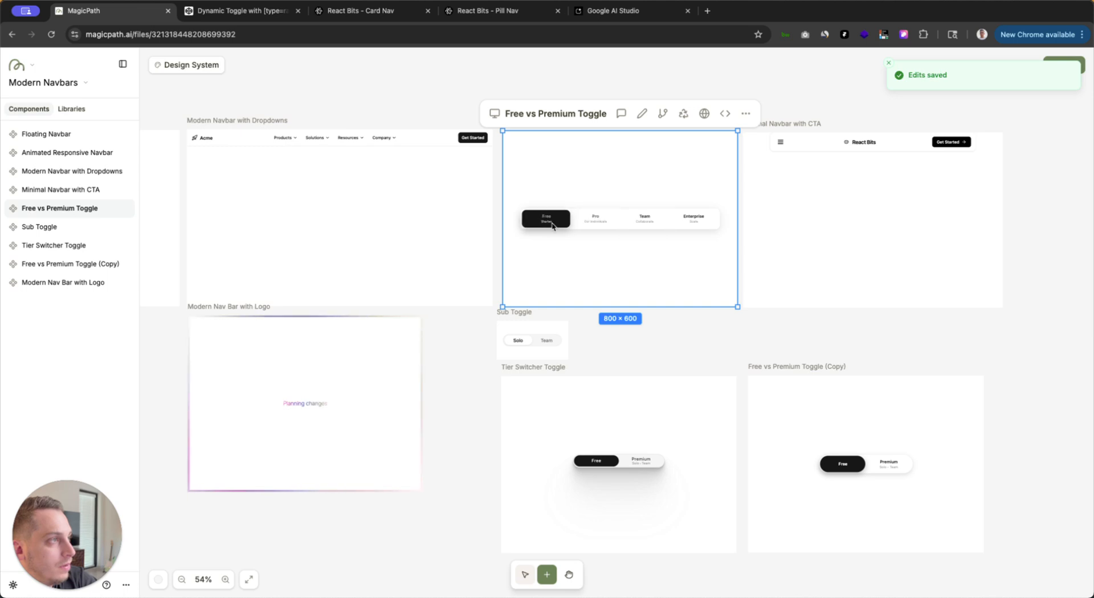
Step: Submit the edit prompt "lets align this to the bottom of the page" for the Free vs Premium Toggle component
left_click(641, 114)
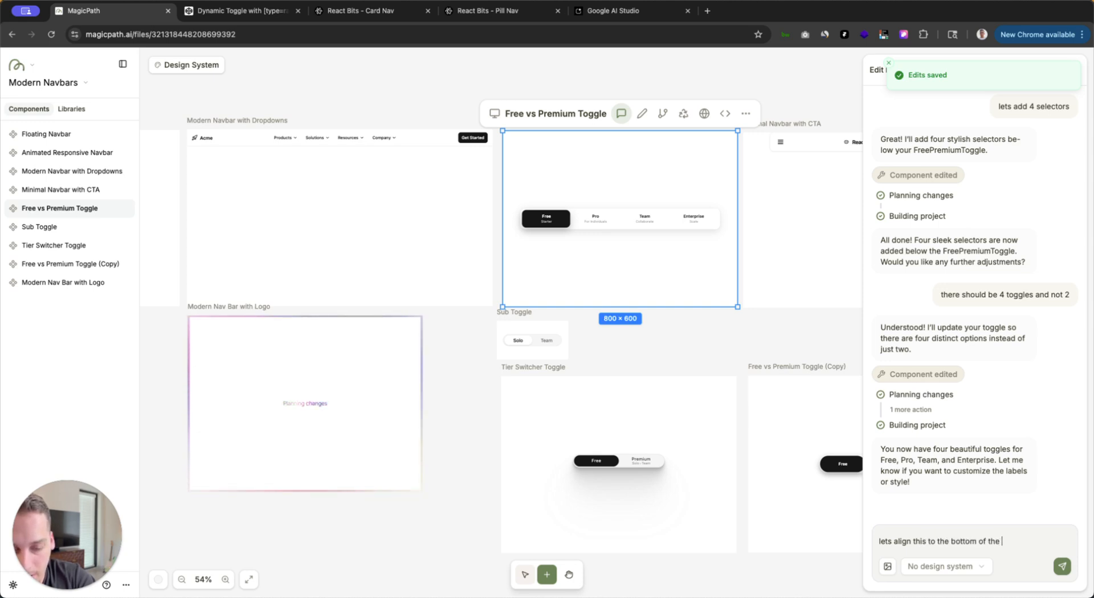
key("Return")
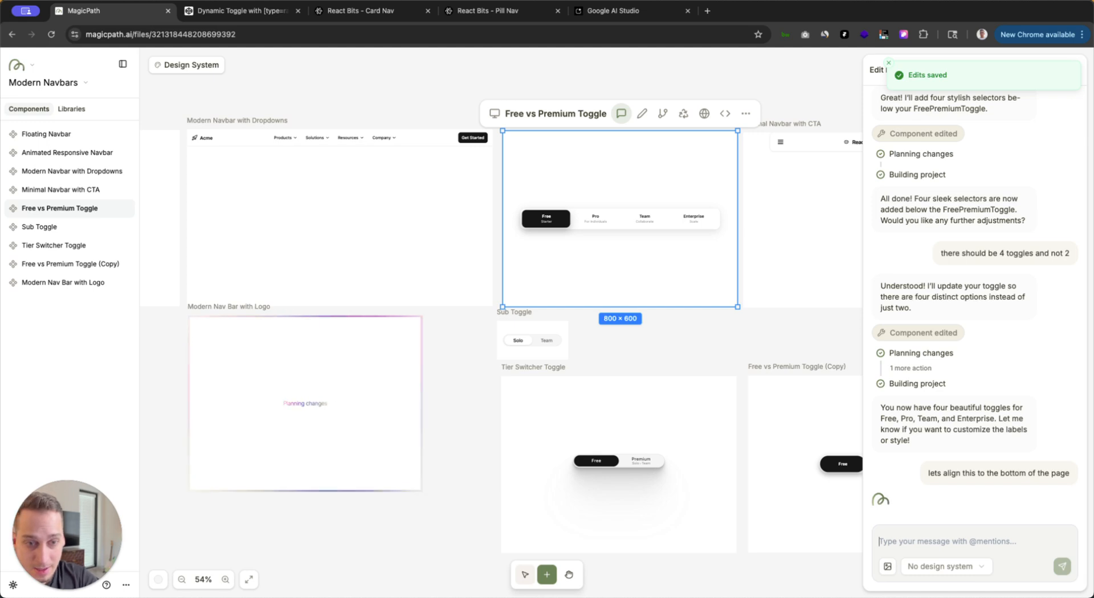
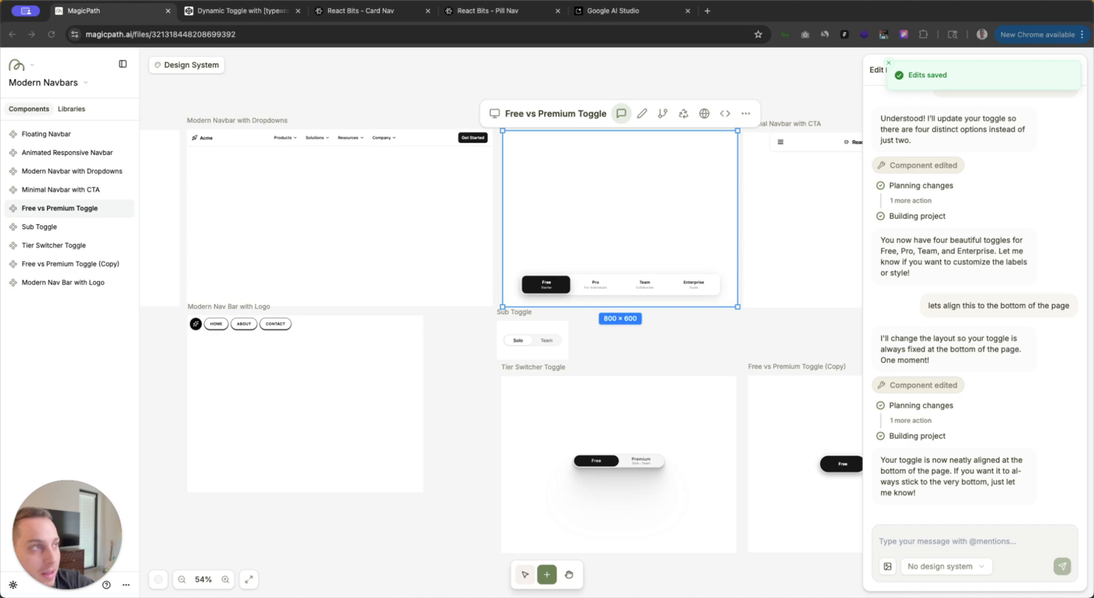
Step: Open the Features Sections Library project and examine its Features Section with Tilted Scroll up close
left_click_drag(292, 134, 675, 18)
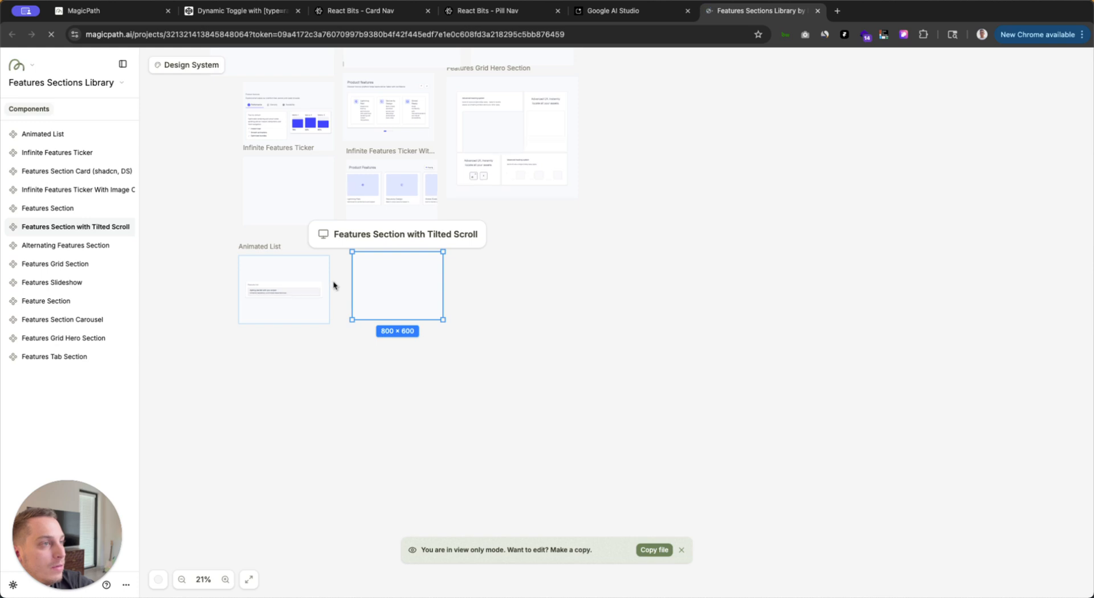
scroll(332, 280, "up", 3)
scroll(332, 280, "up", 4)
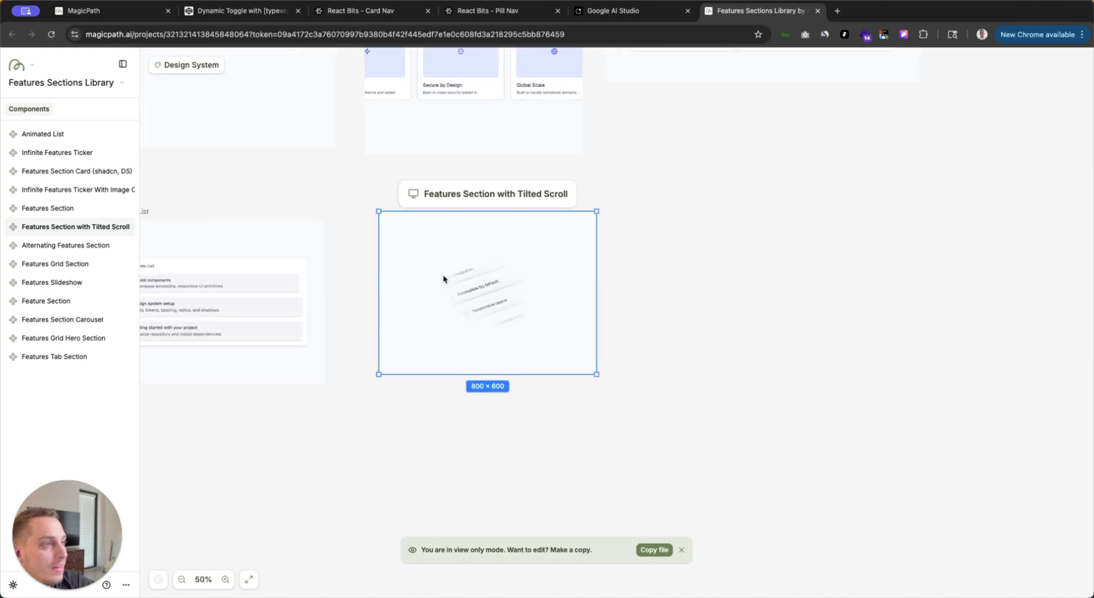
scroll(473, 288, "up", 5)
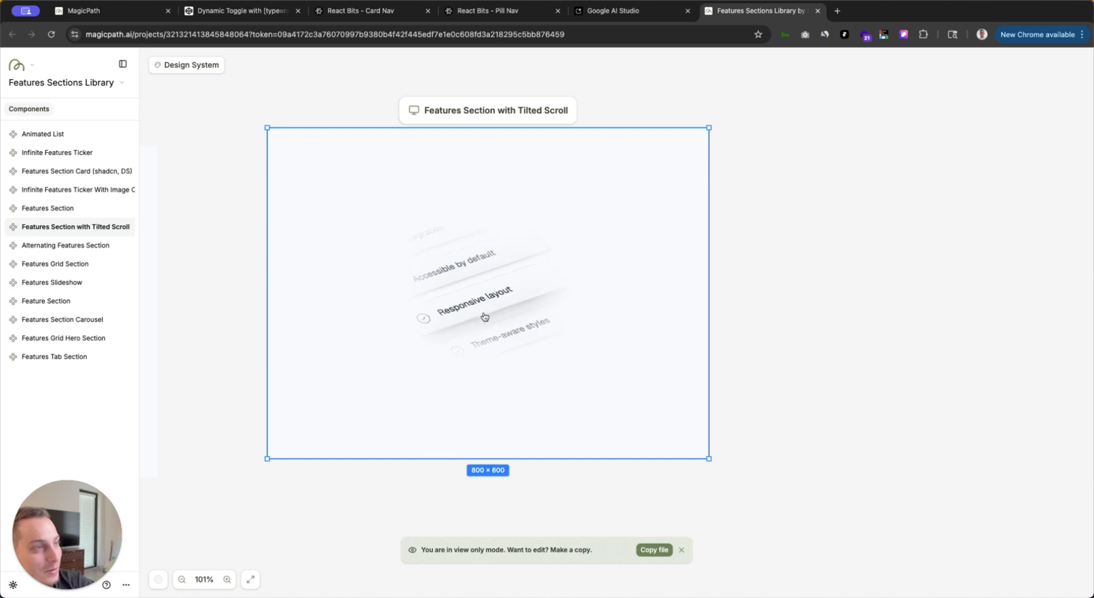
Step: Survey the library's other feature section components and return to a close view of the Tilted Scroll section
scroll(484, 318, "down", 5)
scroll(380, 254, "up", 5)
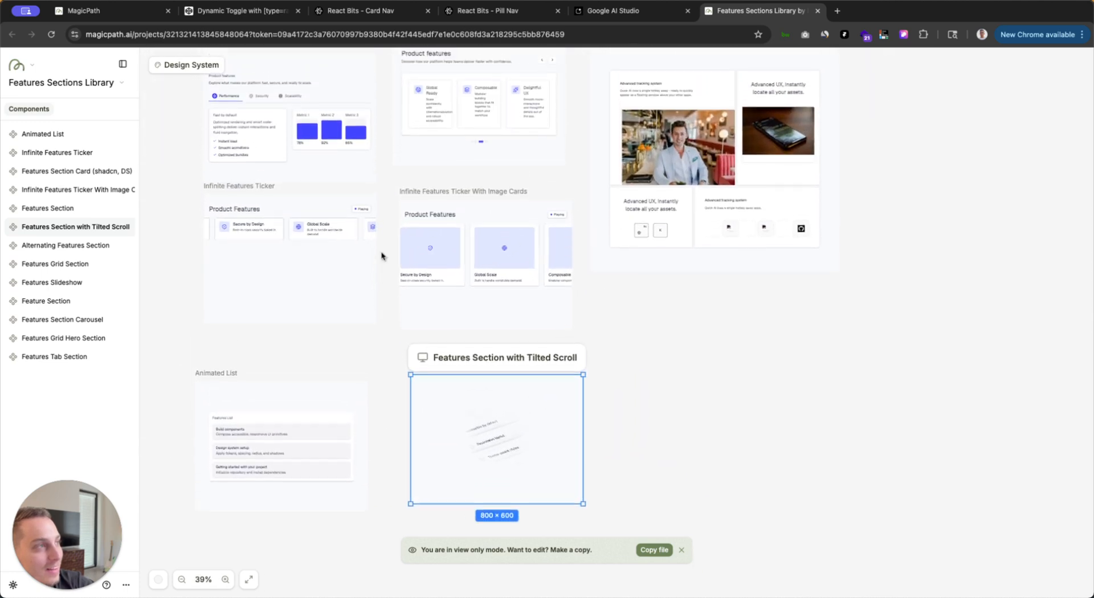
scroll(381, 257, "up", 7)
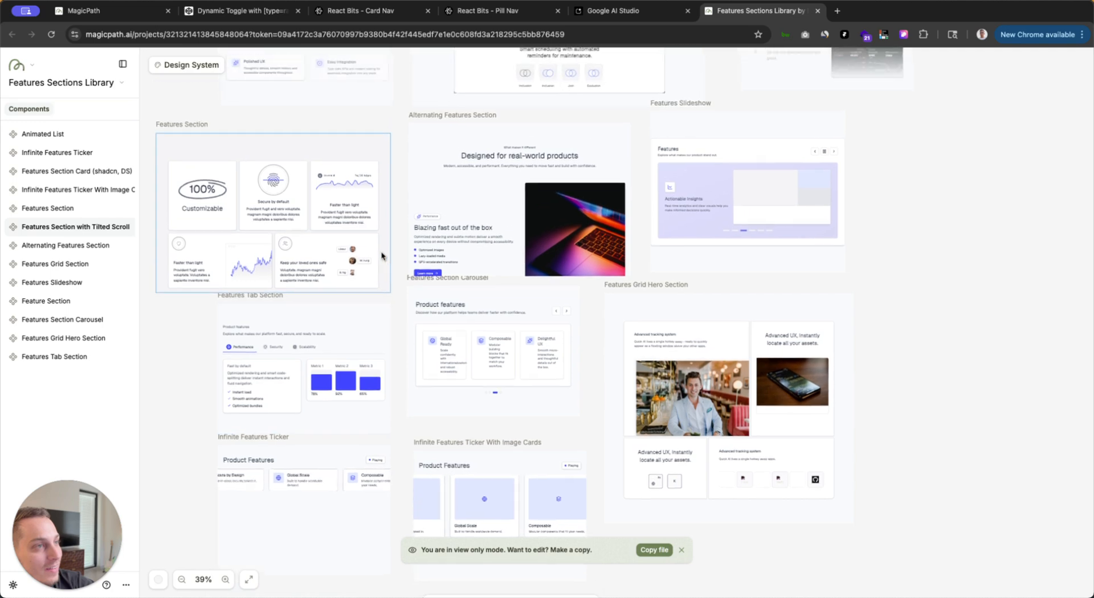
scroll(293, 210, "up", 4)
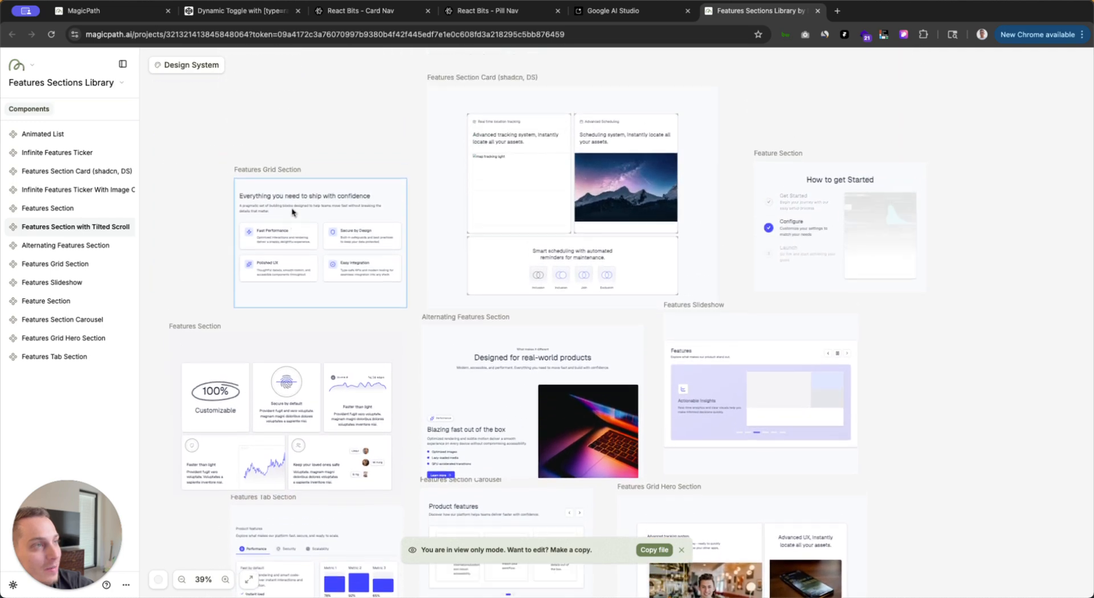
scroll(408, 328, "down", 4)
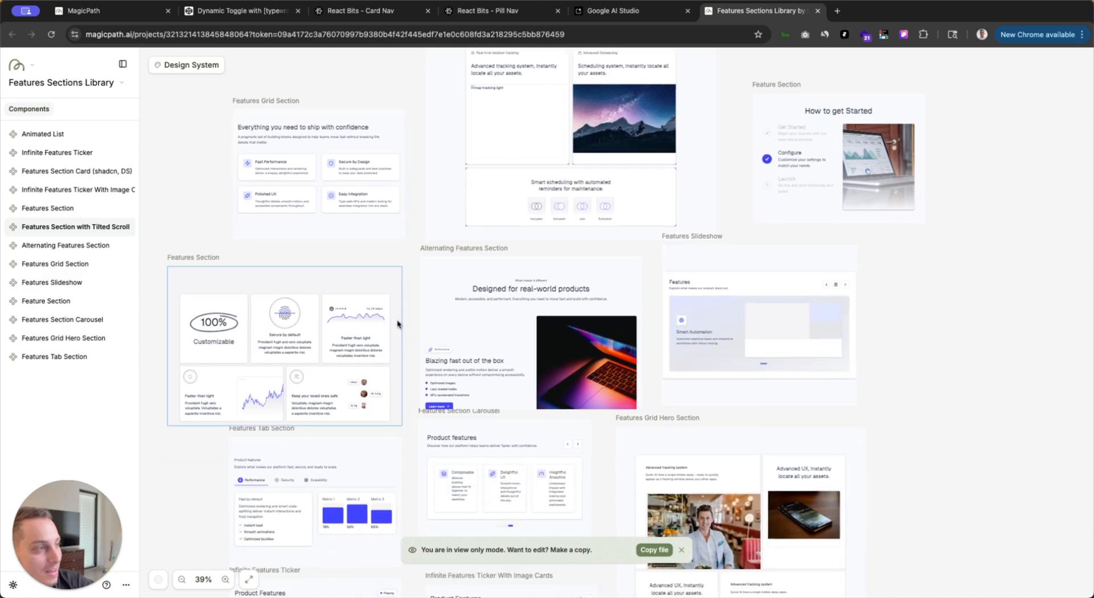
scroll(412, 396, "down", 11)
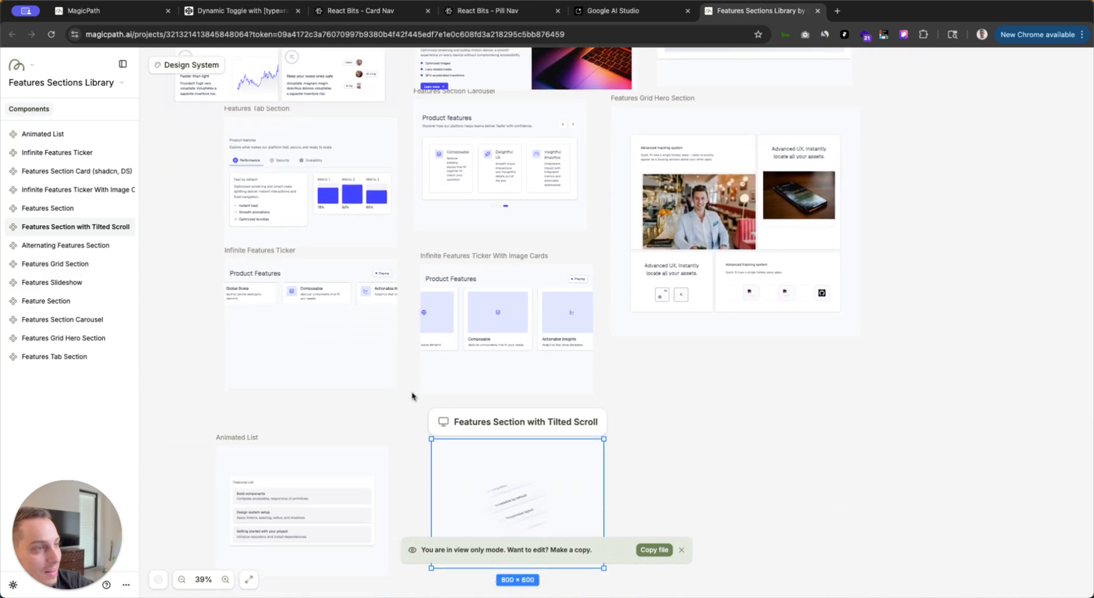
scroll(411, 369, "up", 4)
scroll(413, 367, "down", 3)
scroll(403, 332, "up", 4)
scroll(402, 333, "down", 2)
scroll(421, 343, "down", 3)
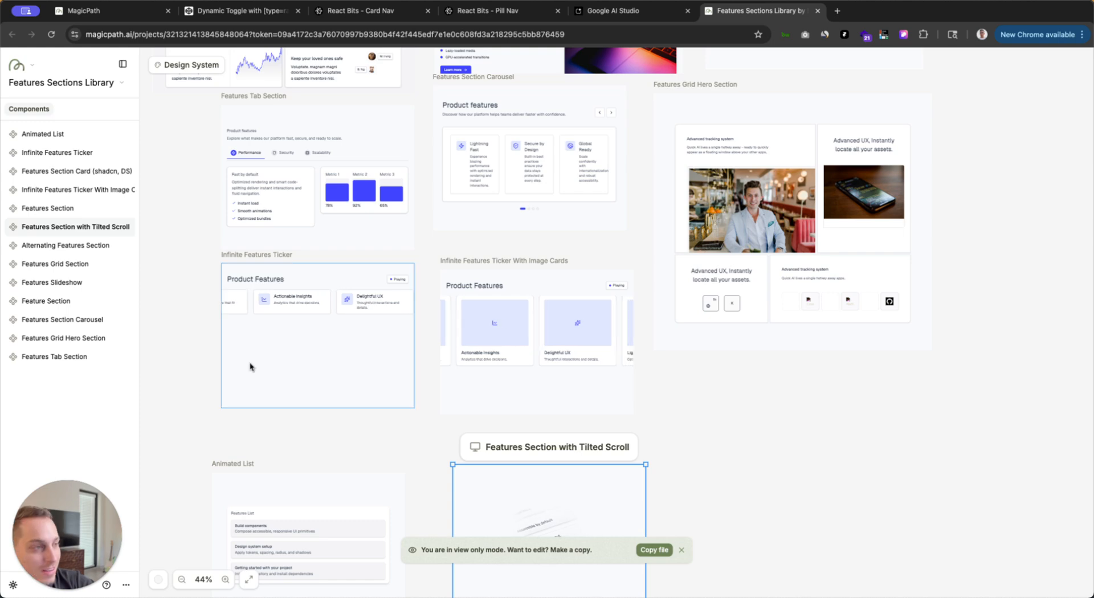
scroll(436, 431, "down", 5)
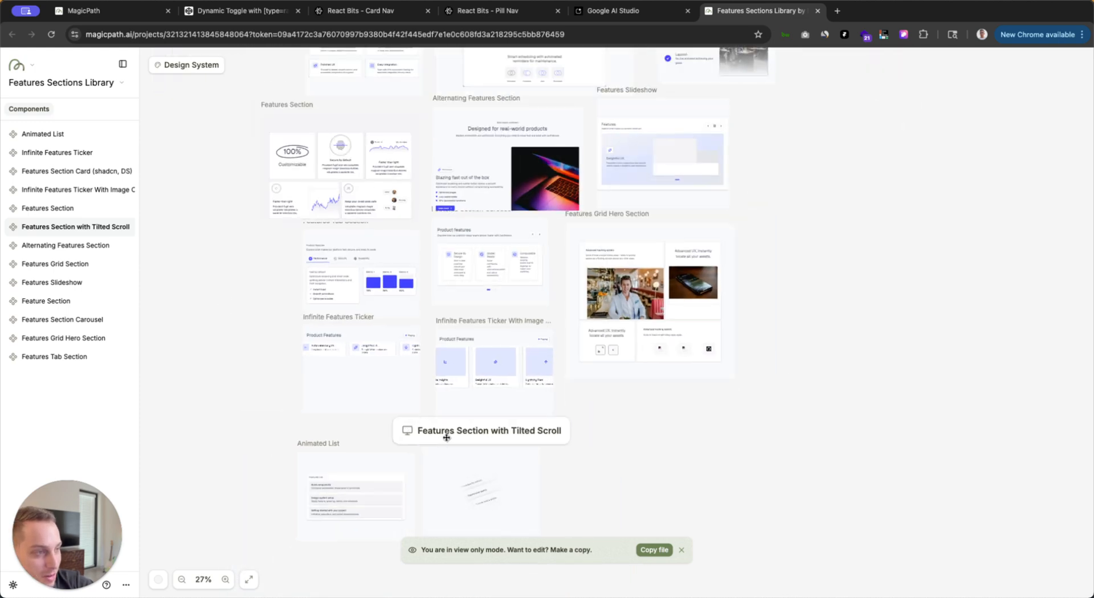
scroll(371, 444, "up", 5)
scroll(388, 418, "down", 3)
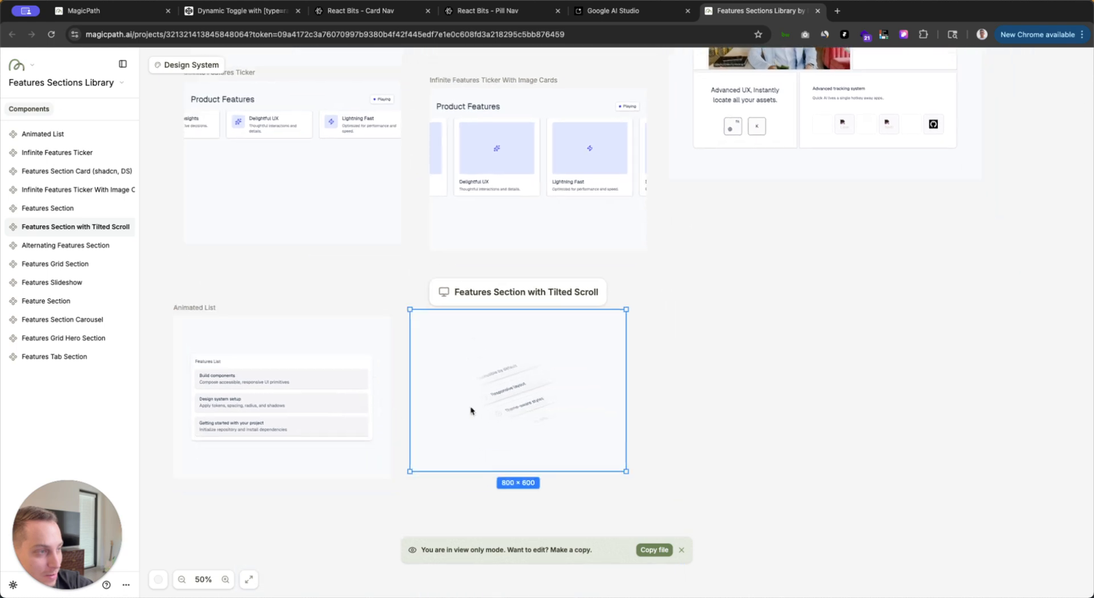
scroll(527, 392, "up", 5)
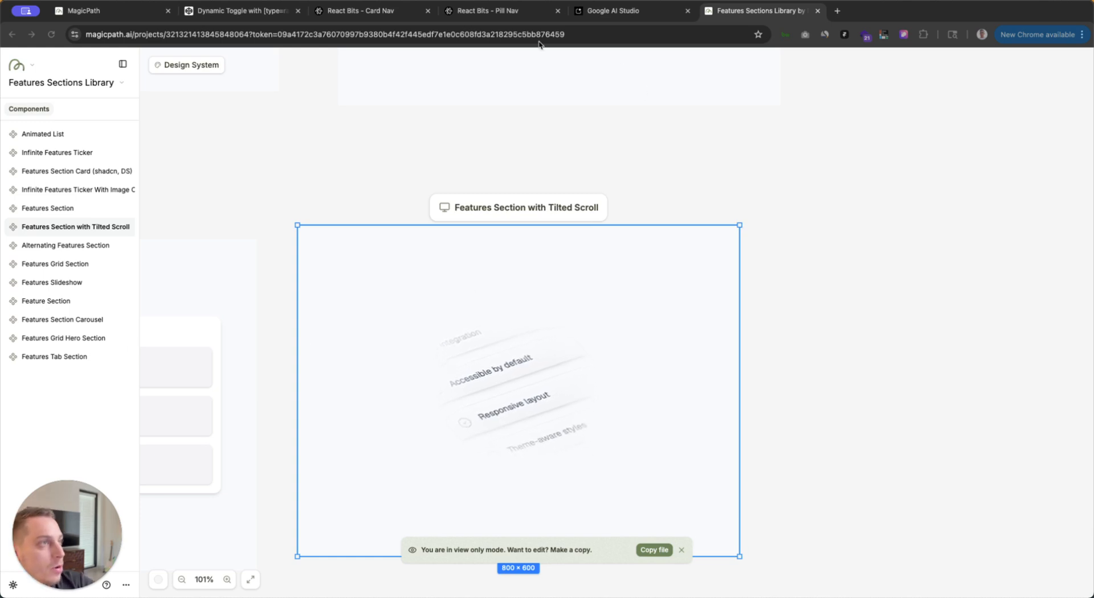
Step: Return to the Modern Navbars file and check the hover behaviour of the Modern Nav Bar with Logo buttons
left_click(132, 14)
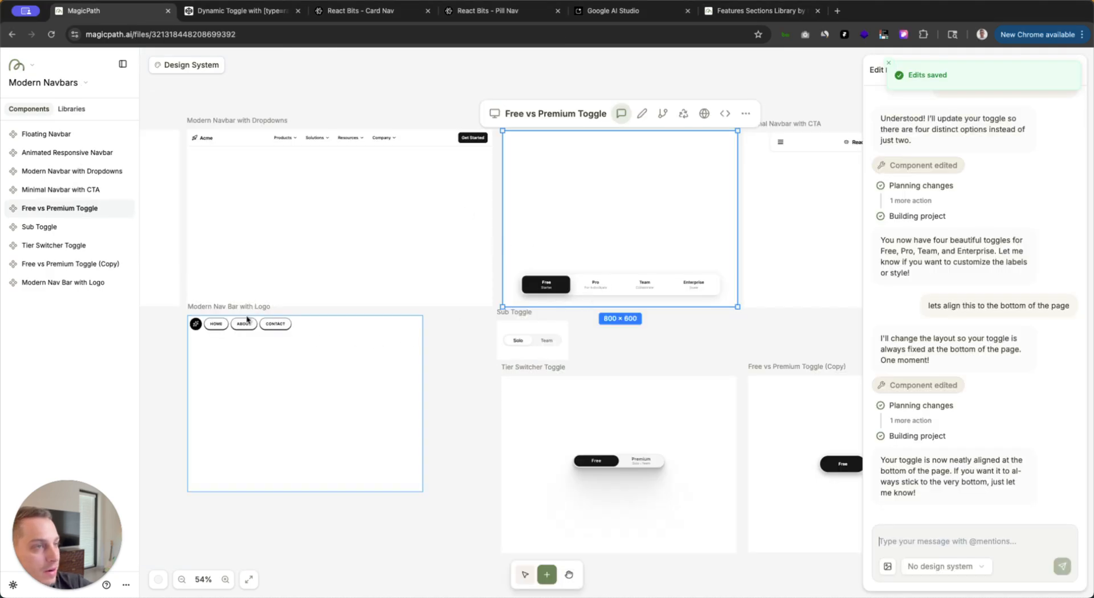
left_click(174, 355)
scroll(199, 337, "up", 5)
left_click(209, 339)
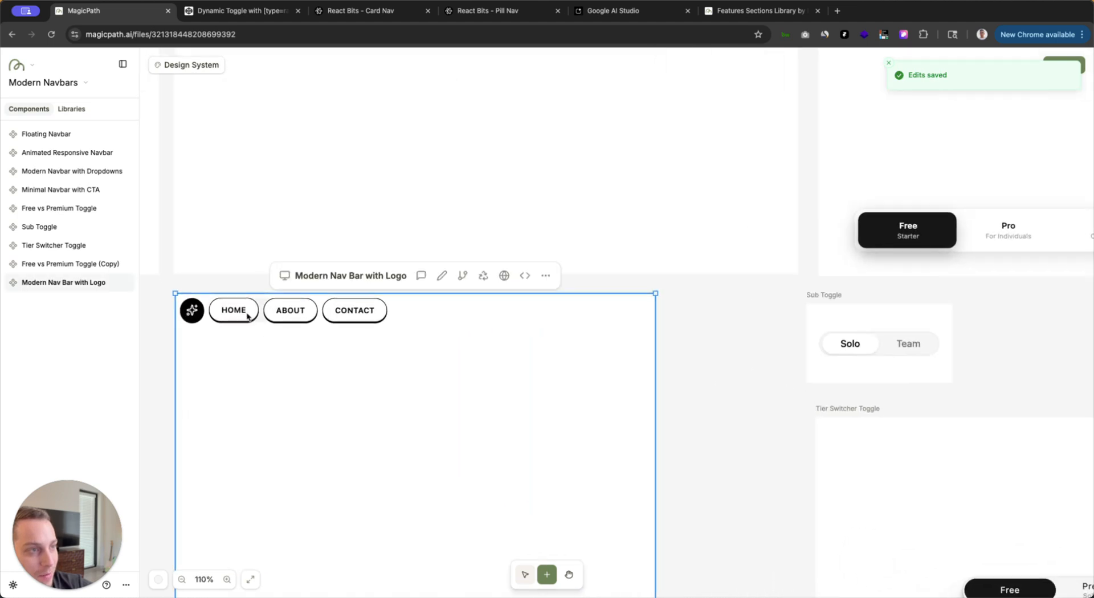
scroll(266, 320, "up", 8)
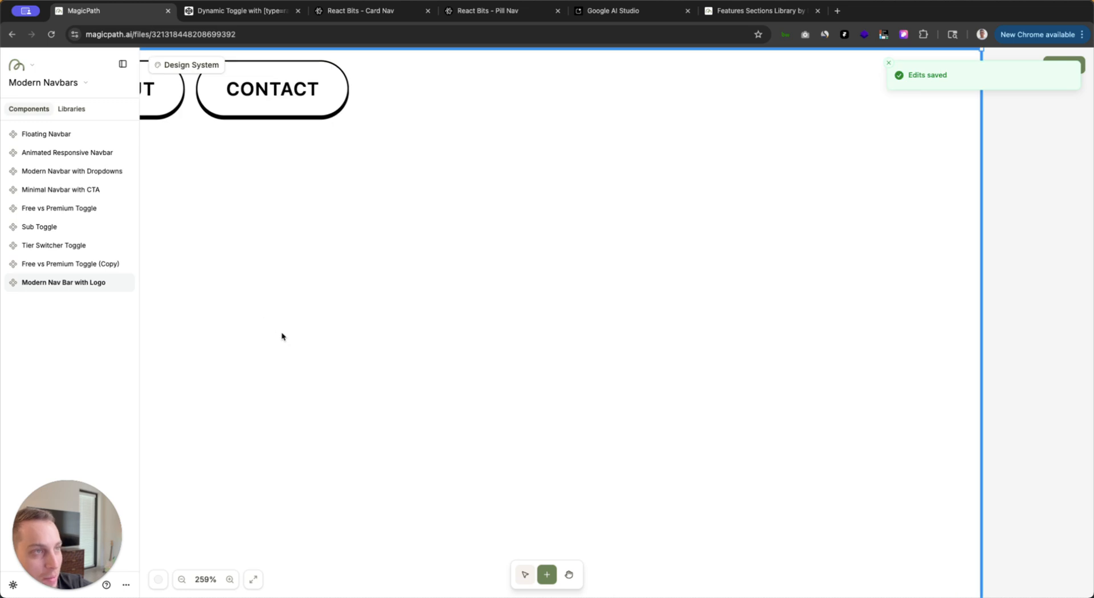
scroll(1051, 333, "up", 3)
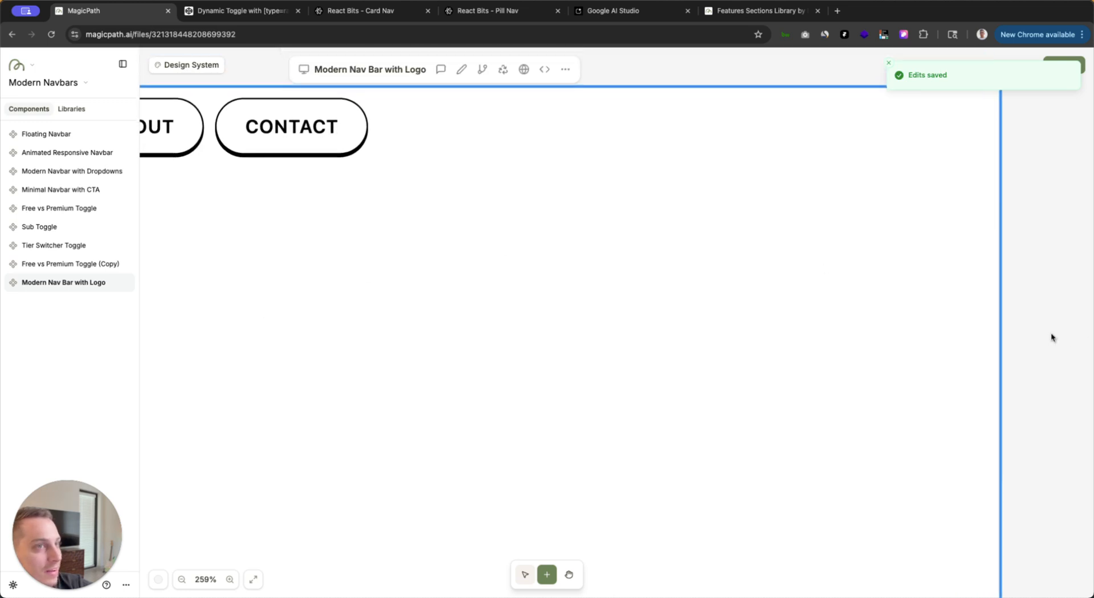
scroll(1050, 333, "left", 10)
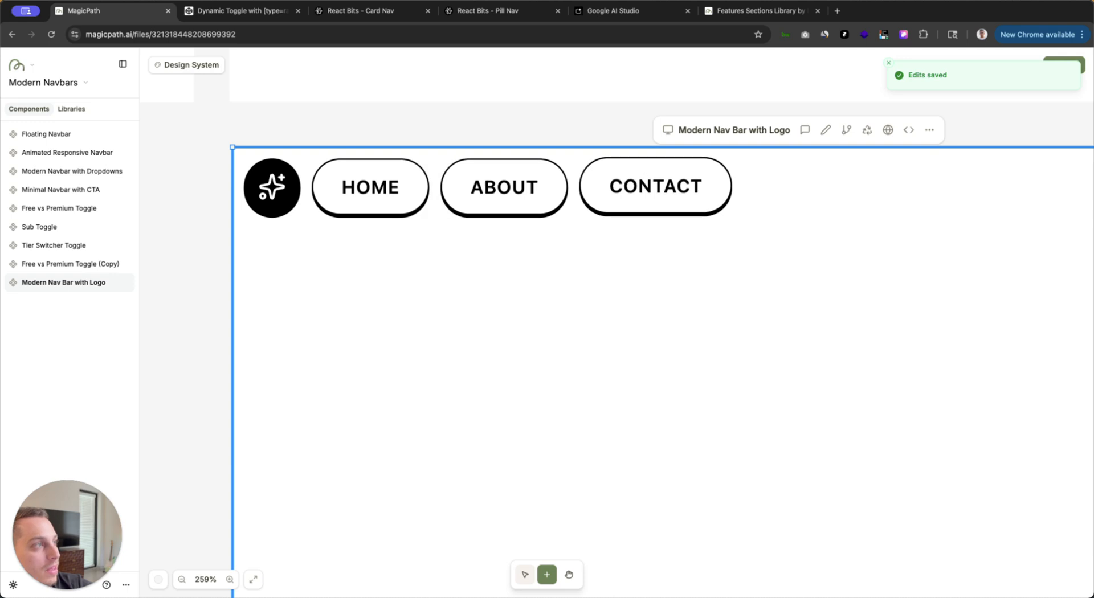
Step: Inspect the style properties of the CONTACT button in the Modern Nav Bar with Logo component
left_click(825, 131)
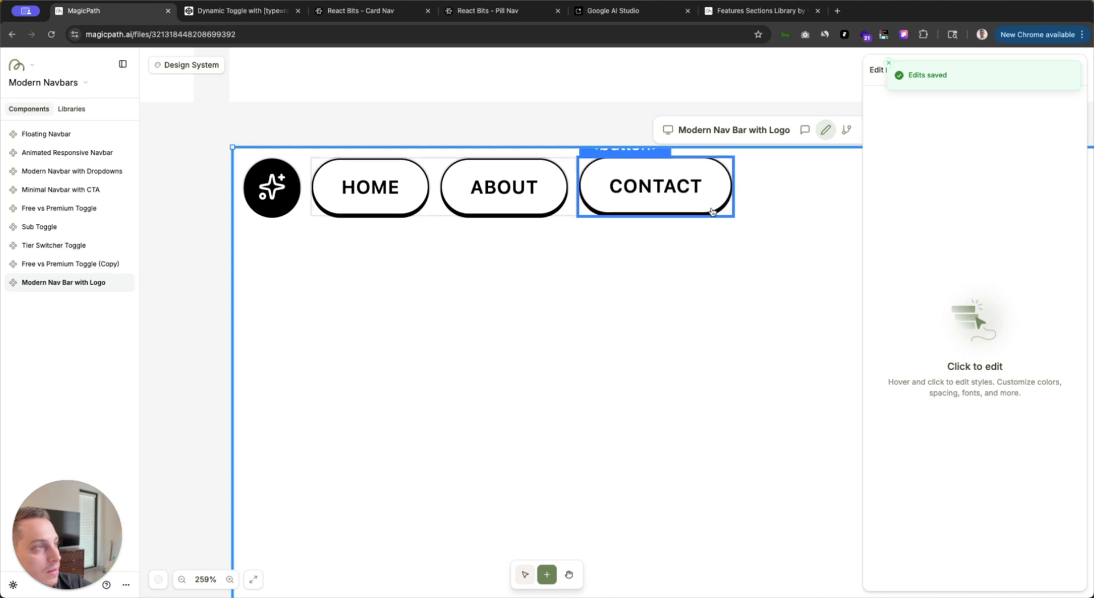
left_click(623, 211)
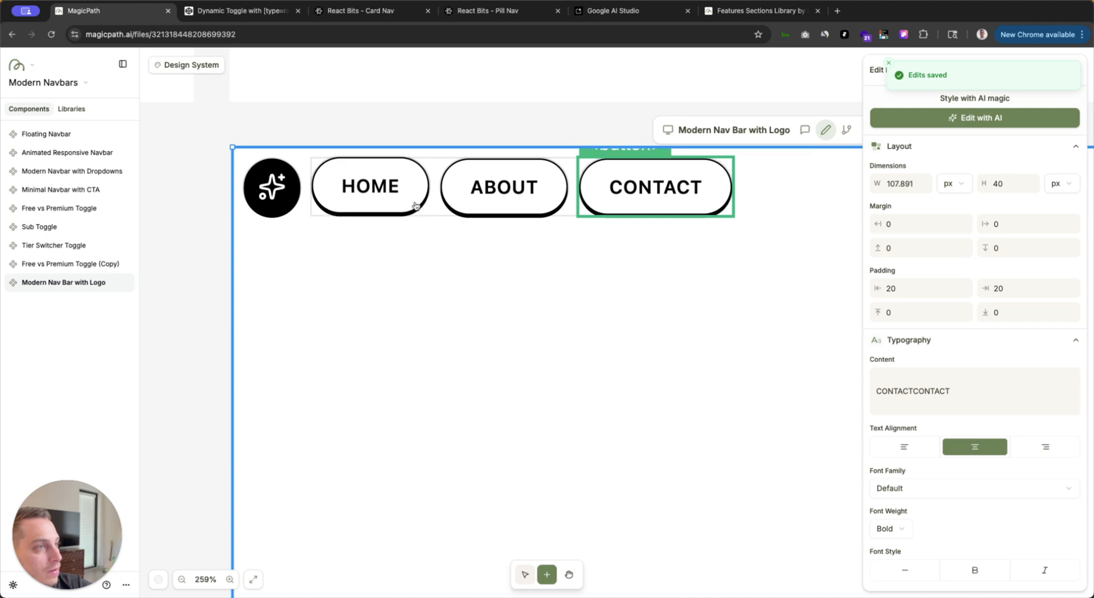
scroll(644, 272, "down", 6)
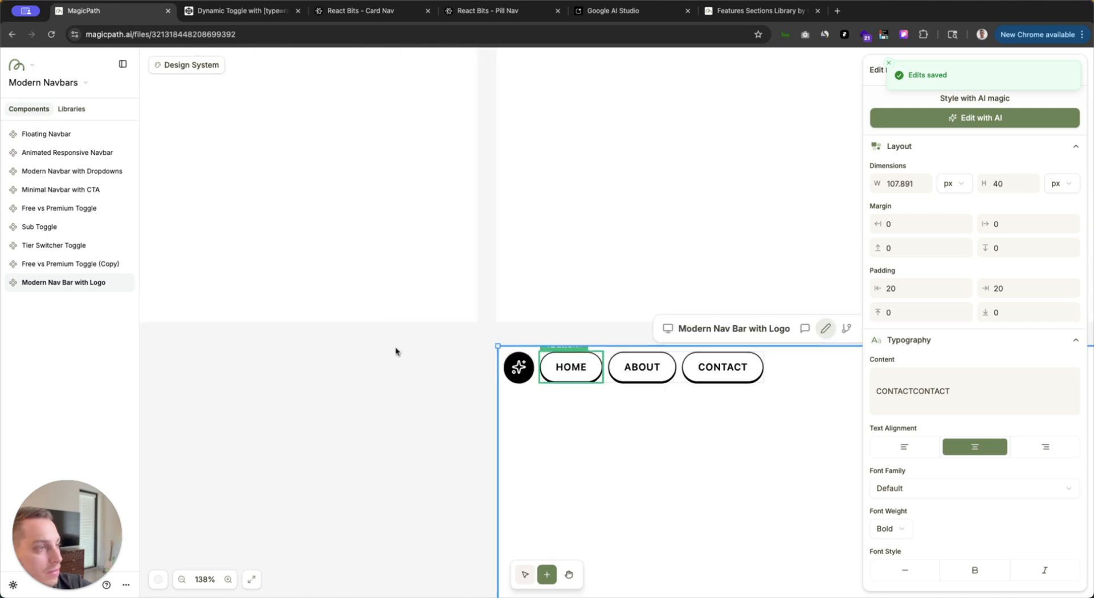
scroll(405, 365, "down", 3)
Step: Duplicate the Modern Nav Bar with Logo component and place the copy directly below the original
left_click(516, 343)
scroll(399, 377, "down", 2)
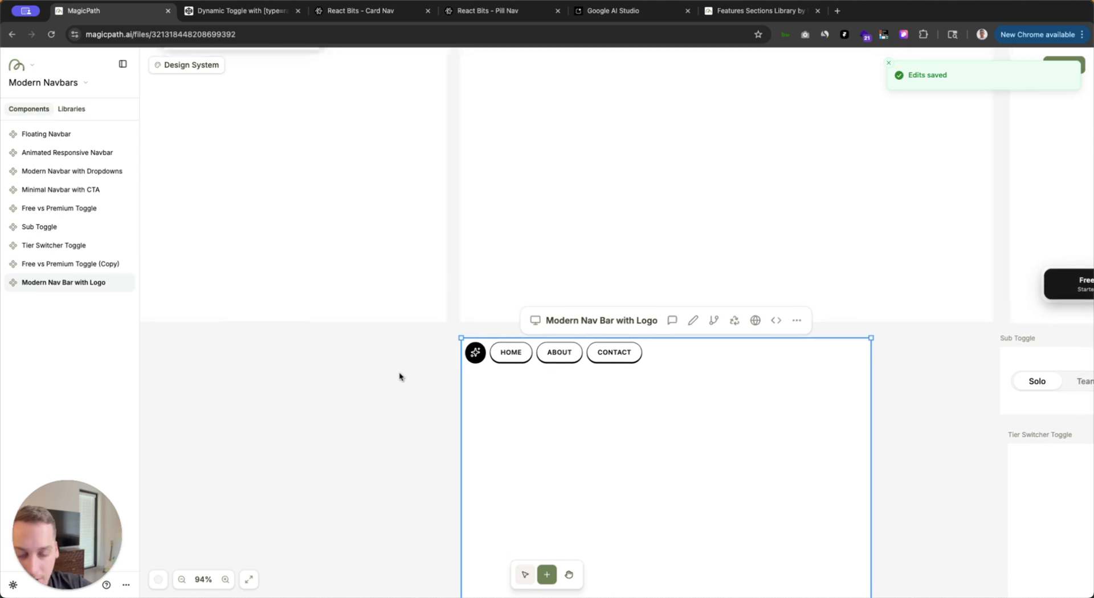
key("ctrl+v")
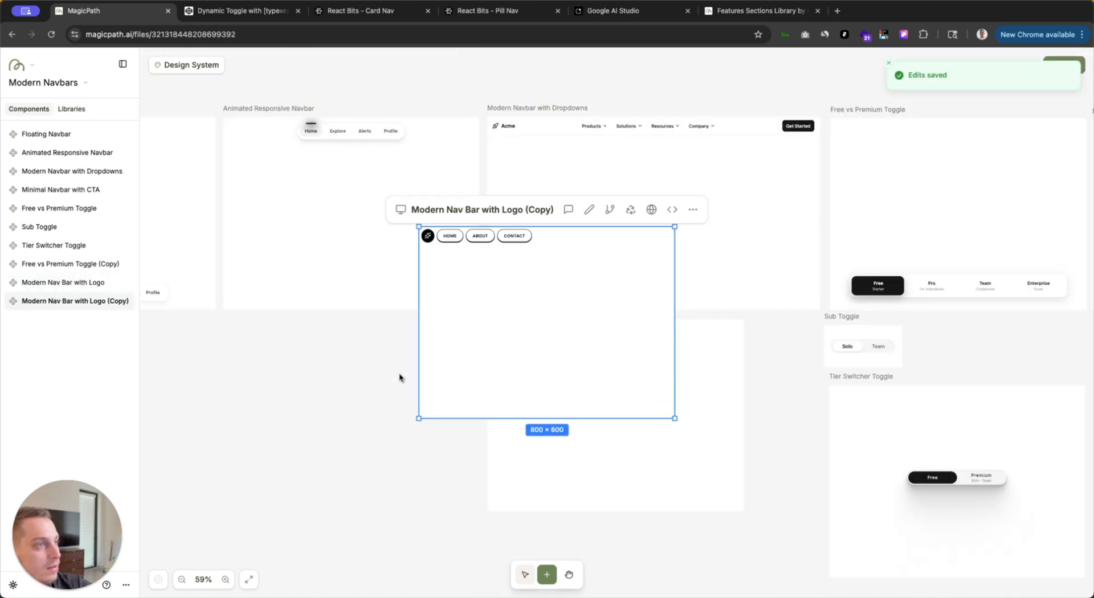
left_click_drag(453, 218, 519, 493)
left_click(442, 428)
scroll(442, 428, "down", 3)
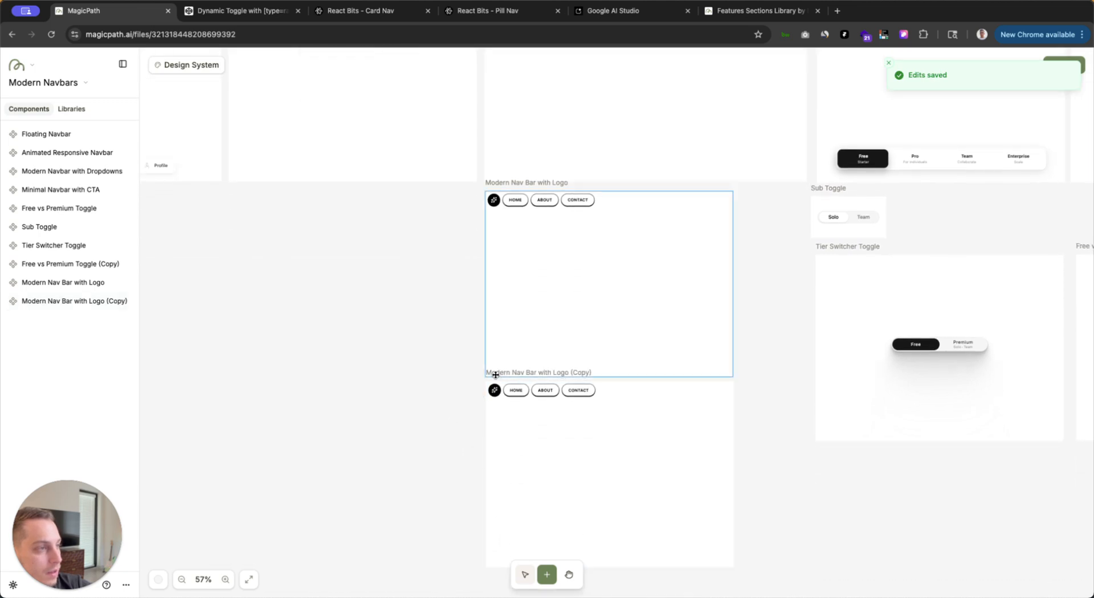
Step: Set the Distribute option of the copied navbar's container to Center and save the style change
left_click(508, 383)
scroll(439, 398, "up", 5)
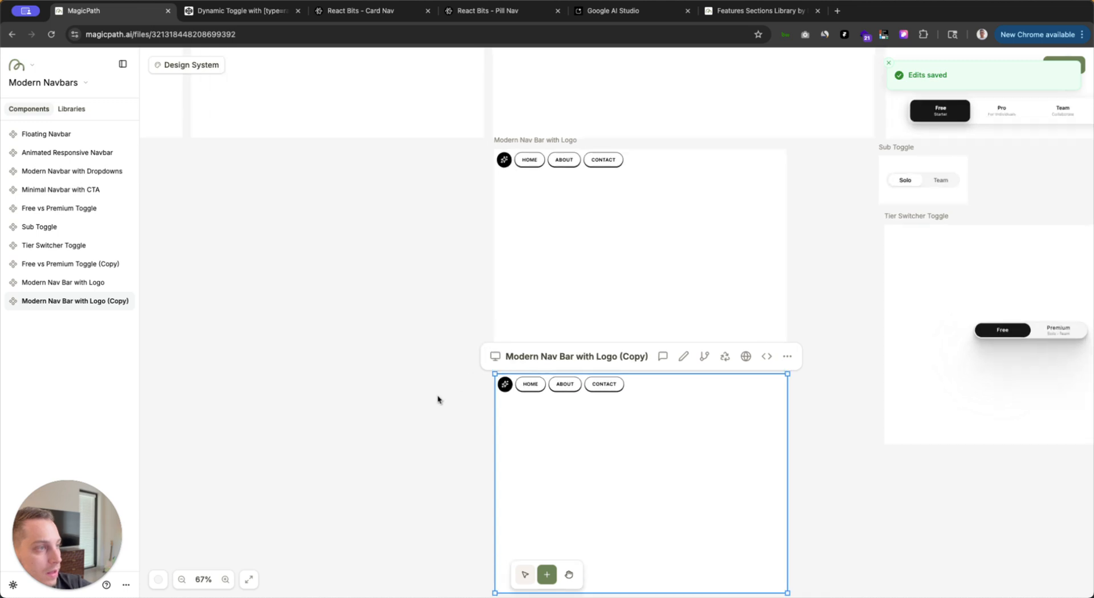
scroll(438, 399, "down", 2)
scroll(437, 399, "right", 2)
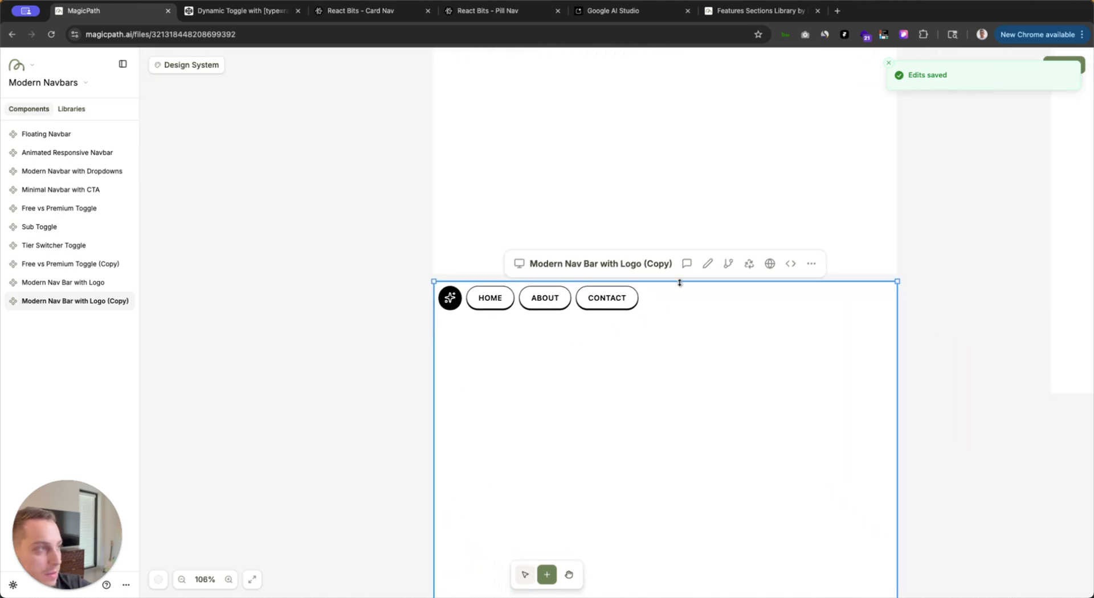
left_click(711, 265)
left_click(732, 316)
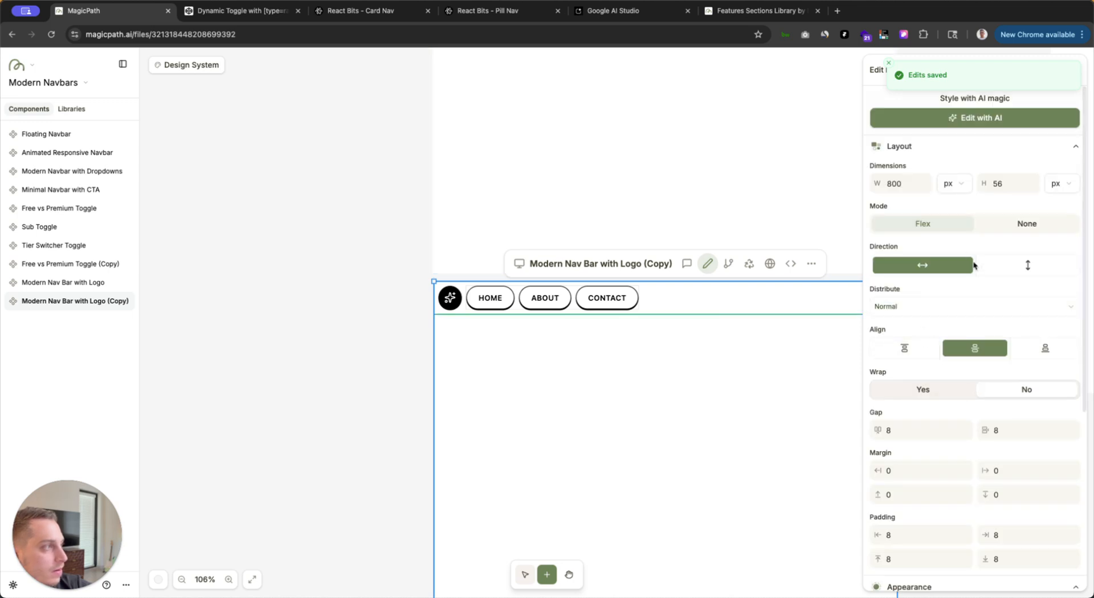
left_click(963, 306)
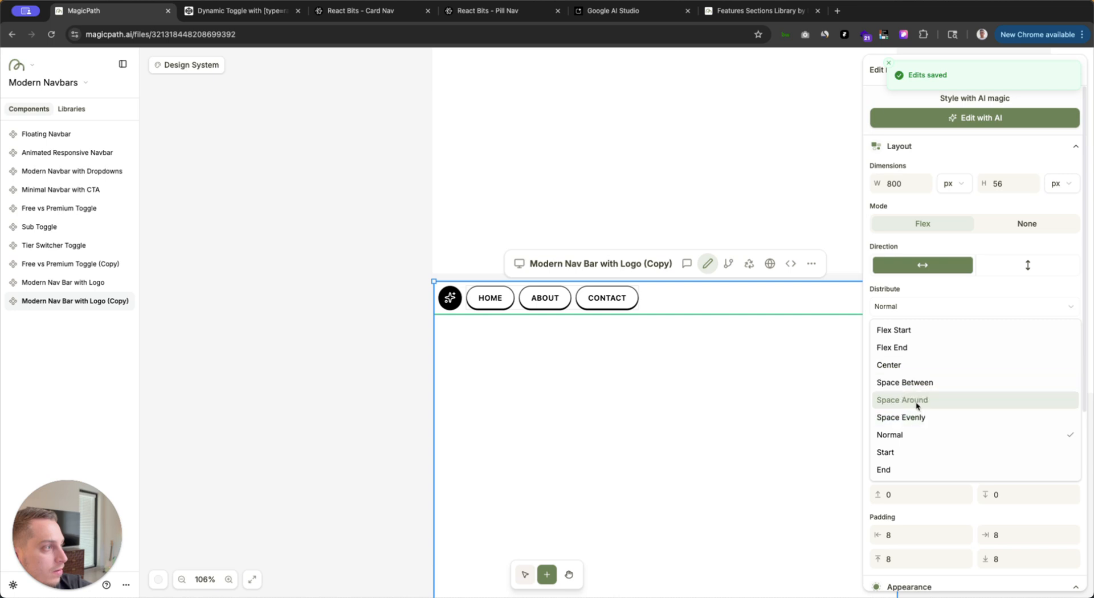
left_click(914, 366)
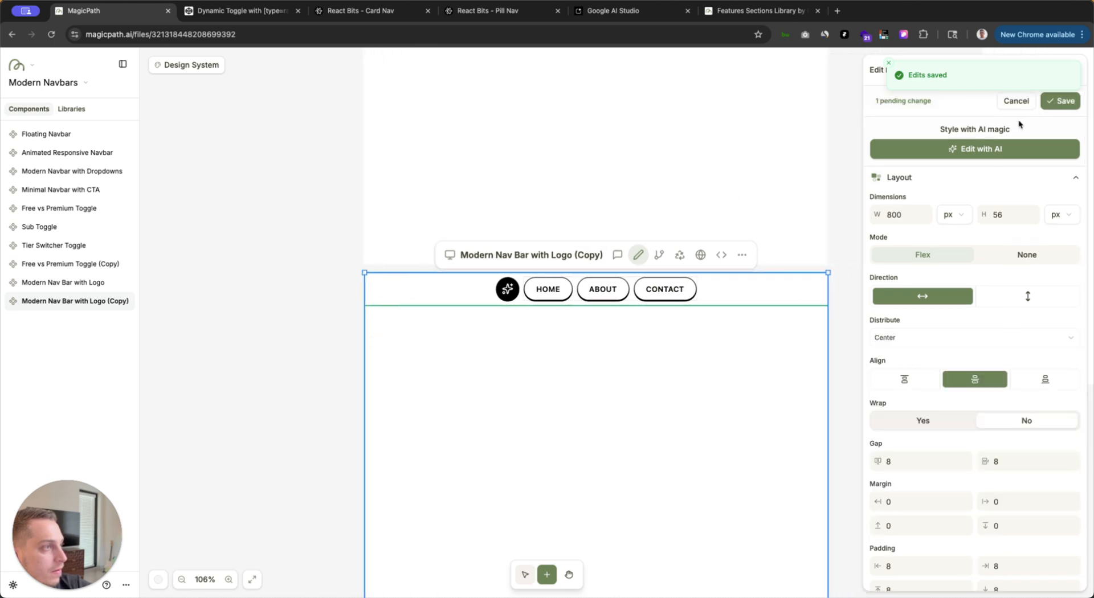
left_click(1060, 101)
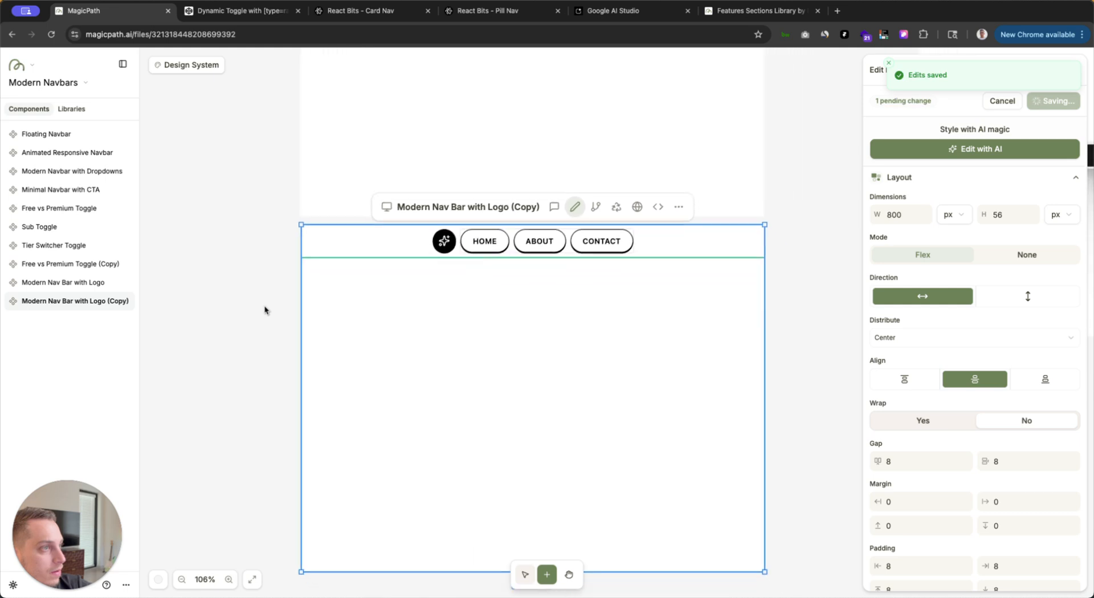
scroll(235, 265, "up", 3)
scroll(234, 267, "right", 3)
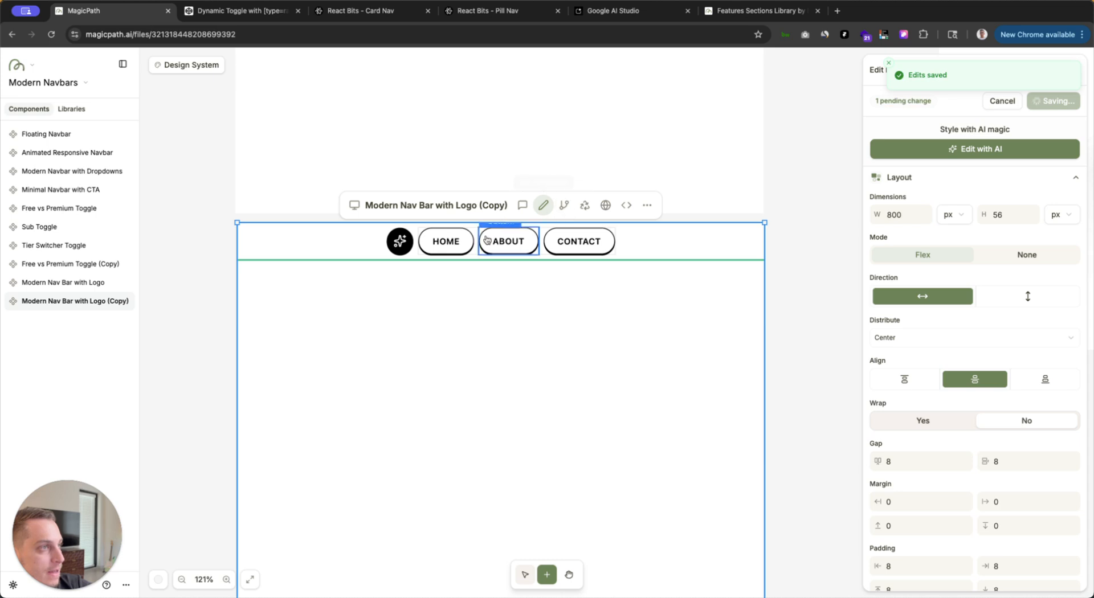
Step: Set the stroke width of the nav buttons in the Modern Nav Bar with Logo copy to 0
left_click(466, 243)
scroll(935, 392, "down", 3)
scroll(934, 428, "down", 5)
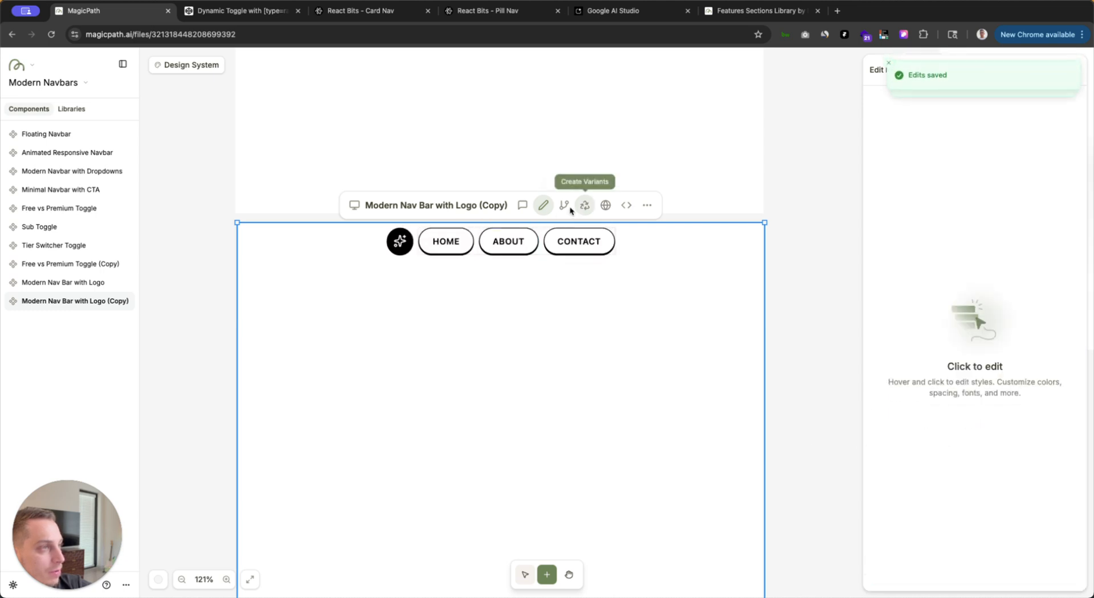
left_click(464, 254)
scroll(969, 477, "down", 5)
left_click(920, 401)
type("0")
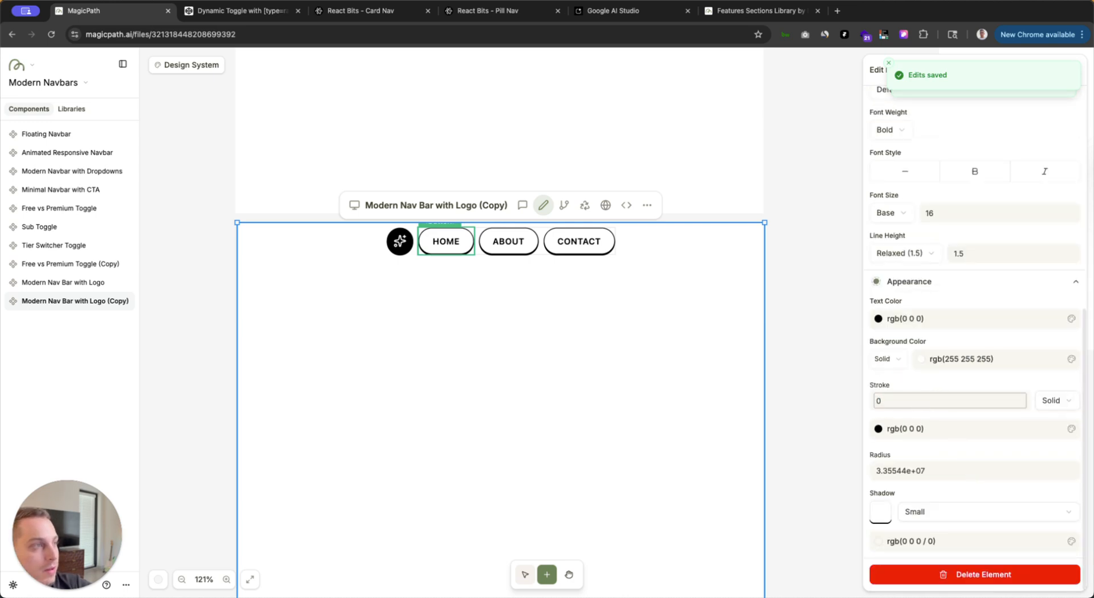
key("Return")
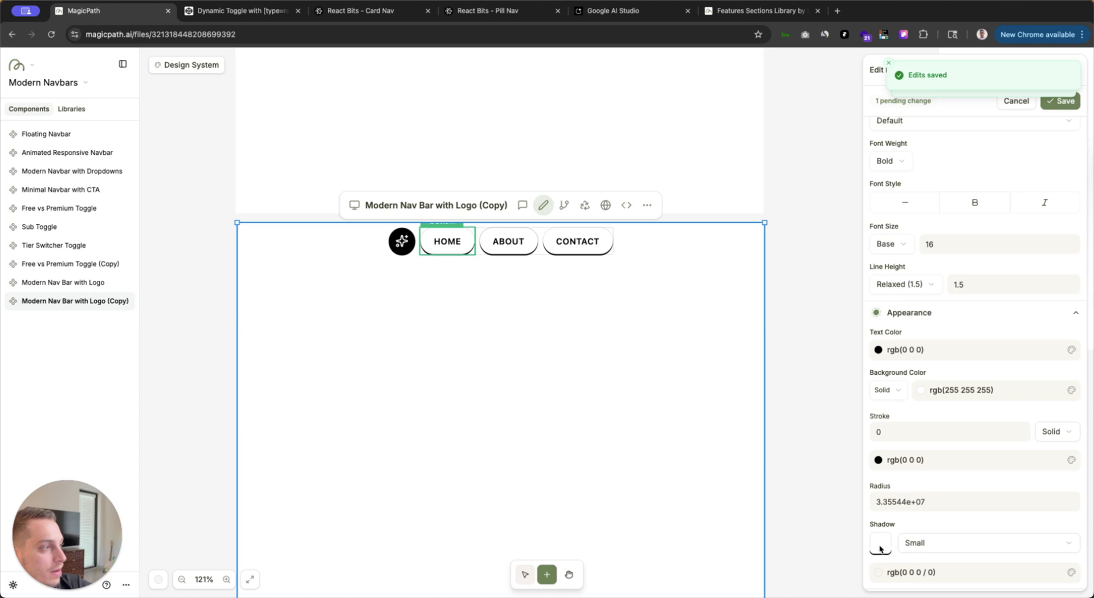
Step: Set the nav buttons' shadow to None, save the style edits and preview the copied navbar
left_click(912, 544)
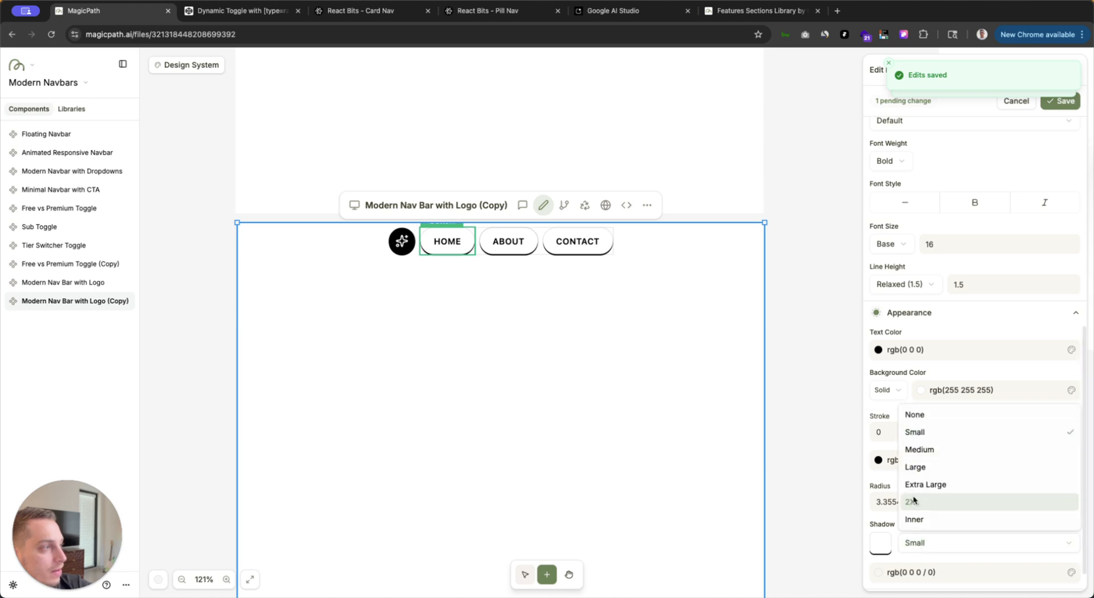
left_click(923, 418)
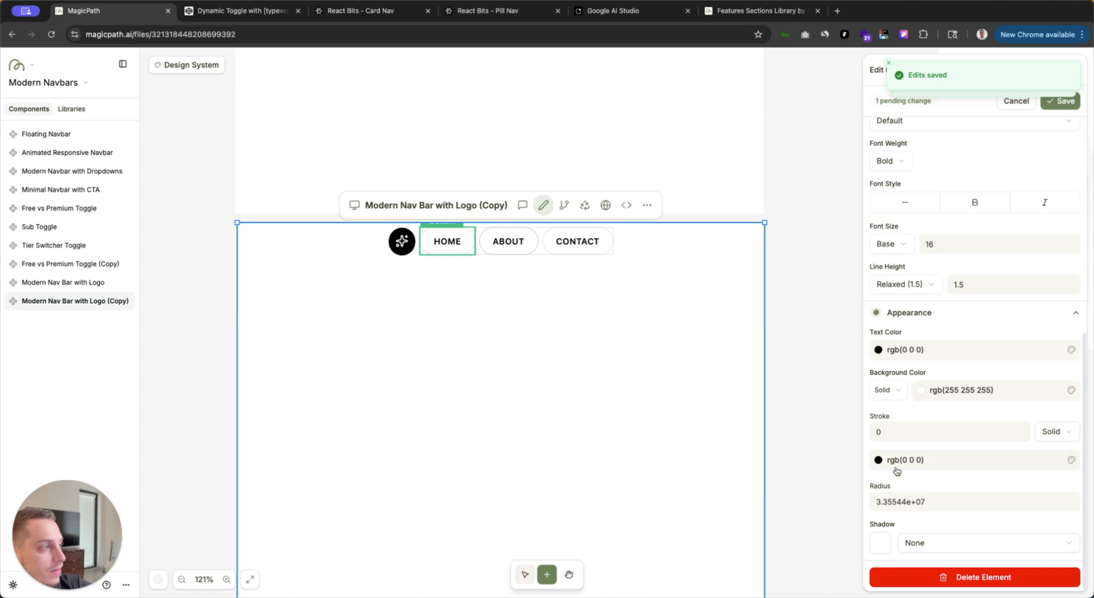
left_click(1053, 103)
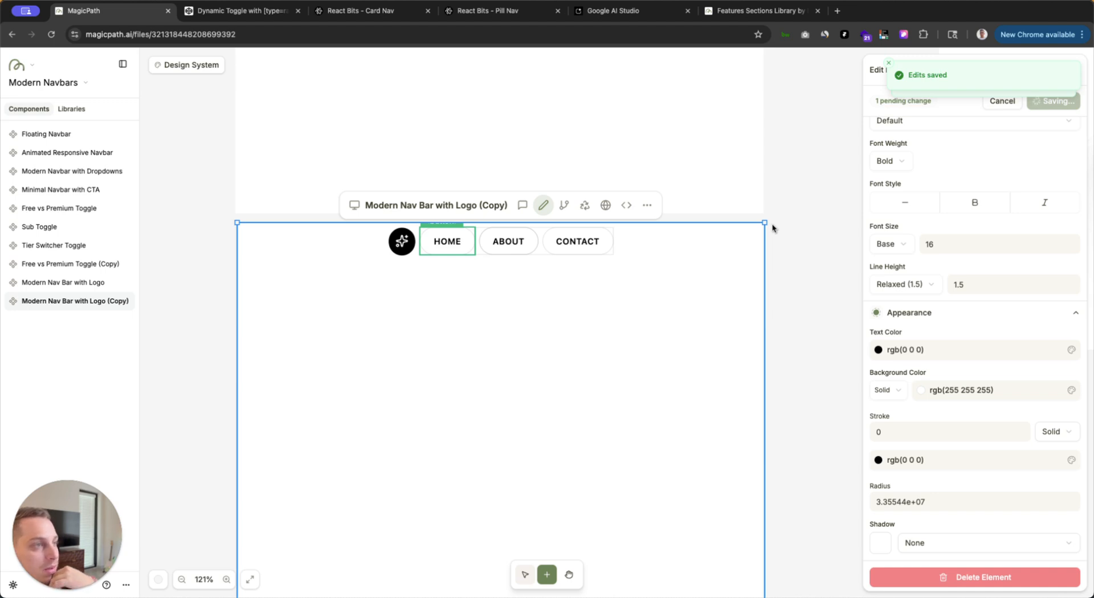
left_click(401, 242)
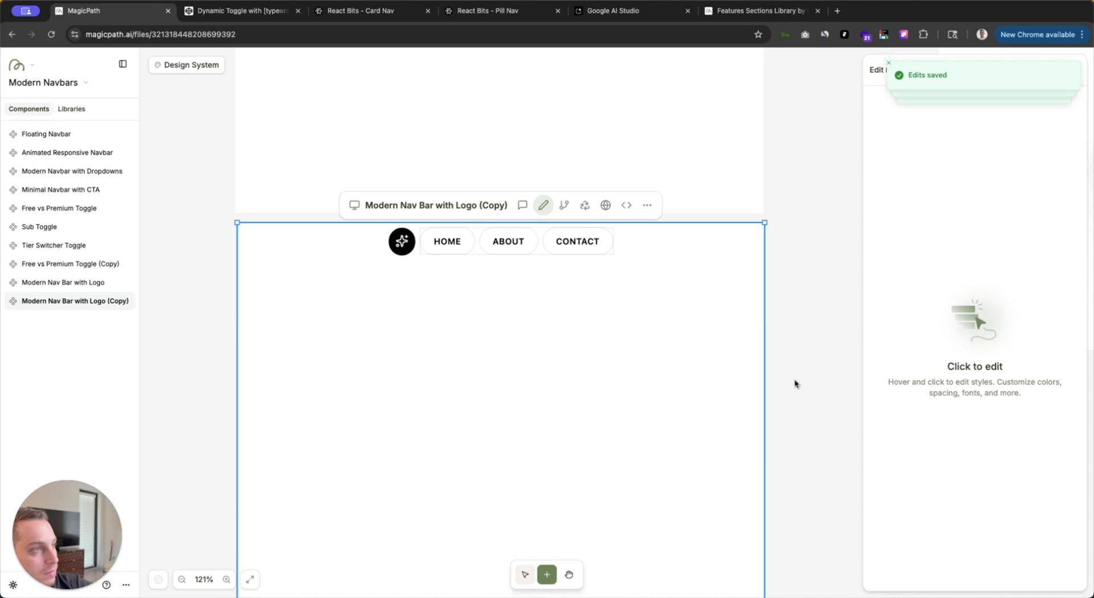
left_click(813, 366)
left_click(452, 248)
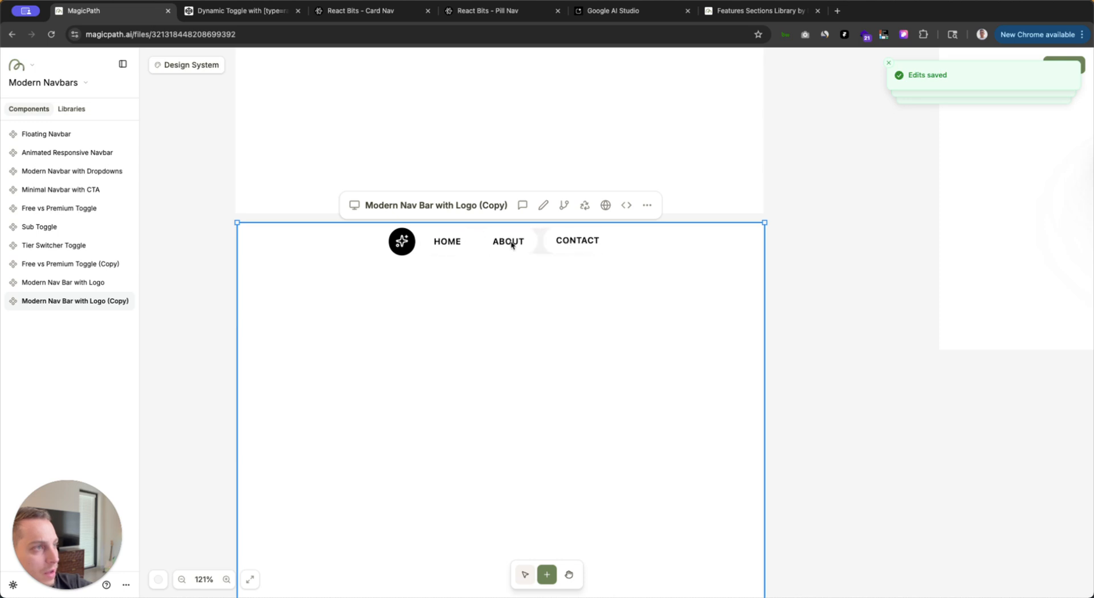
Step: Make the HOME button's background in the copied navbar fully transparent, rgb(255 255 255 / 0)
left_click(543, 205)
left_click(449, 241)
scroll(912, 410, "down", 6)
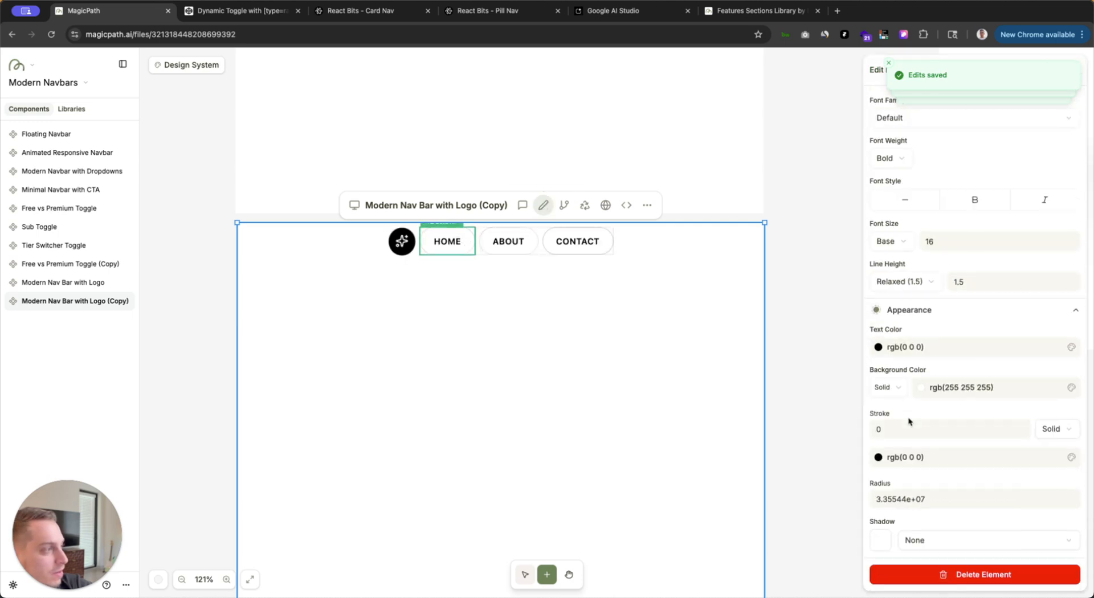
left_click(921, 390)
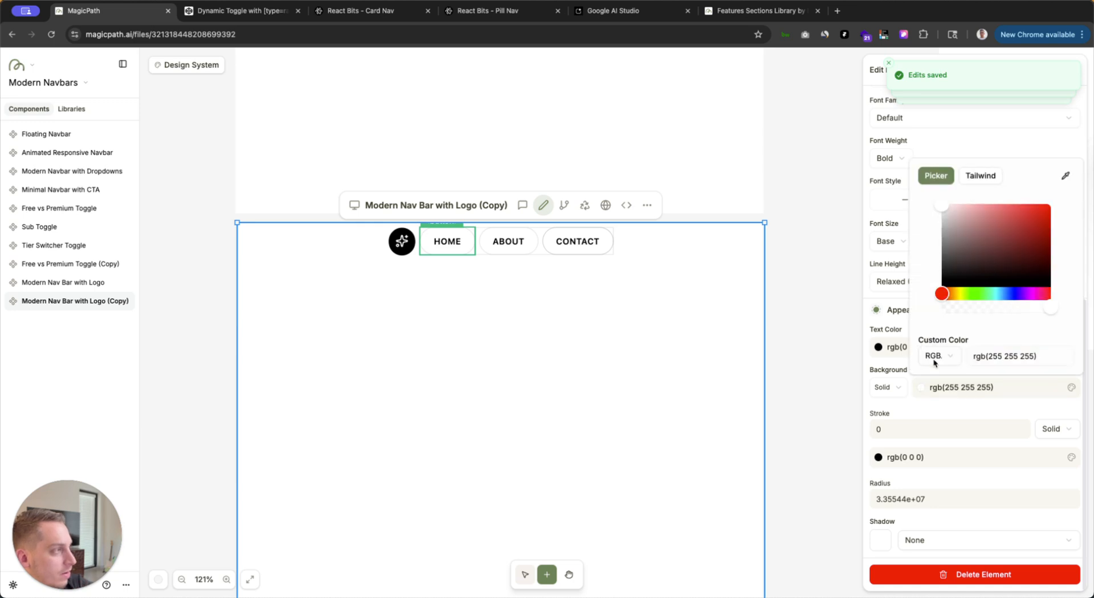
left_click_drag(973, 310, 847, 311)
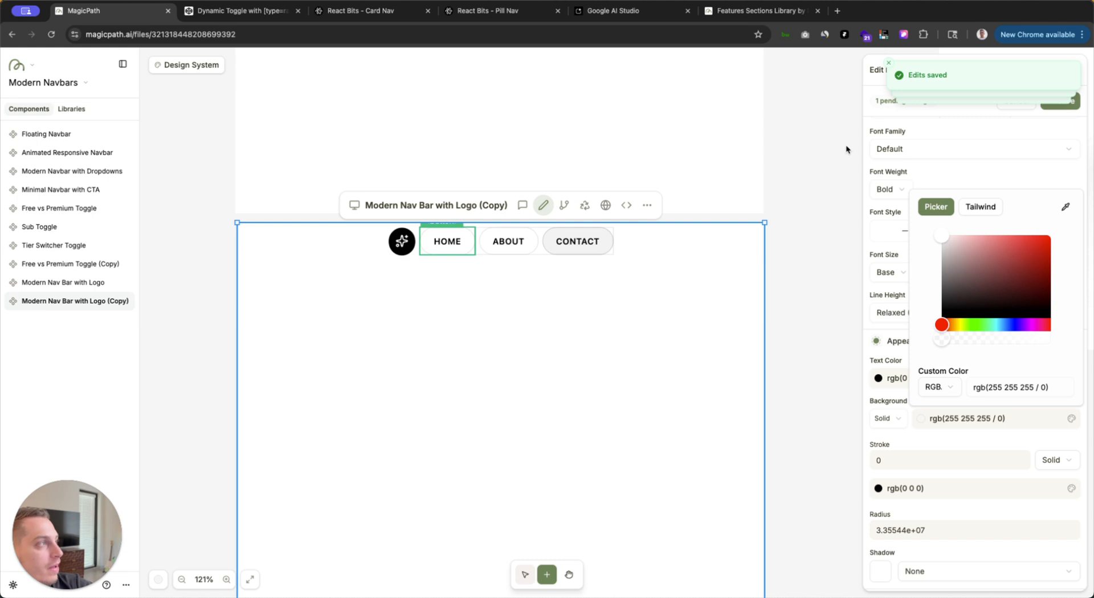
Step: Delete the round logo element from the copied navbar, save the edits and preview the remaining buttons
left_click(402, 241)
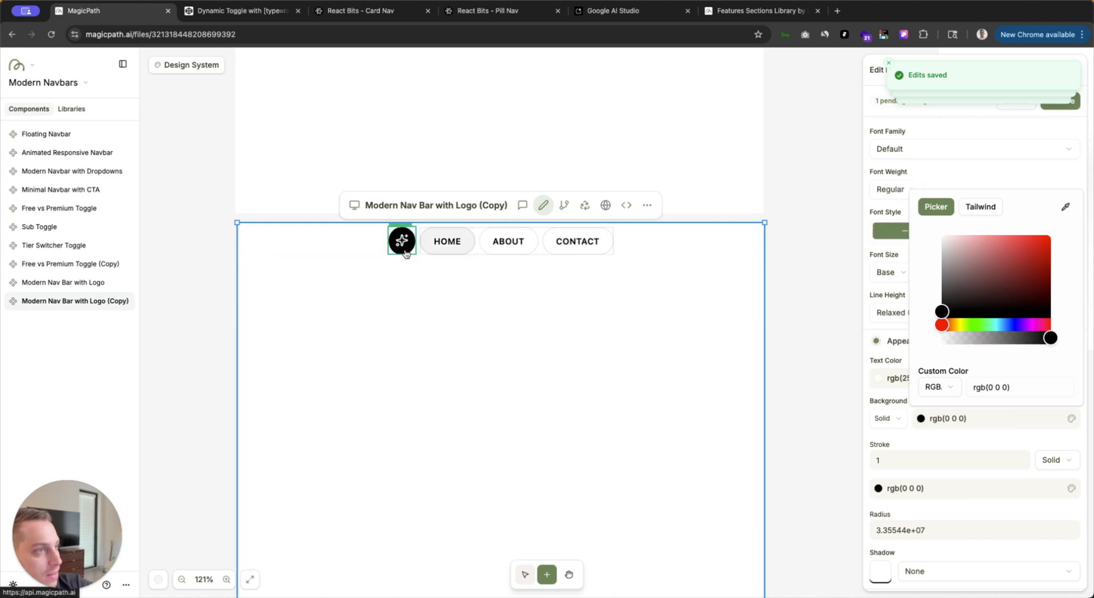
left_click(924, 548)
scroll(926, 550, "down", 1)
left_click(942, 574)
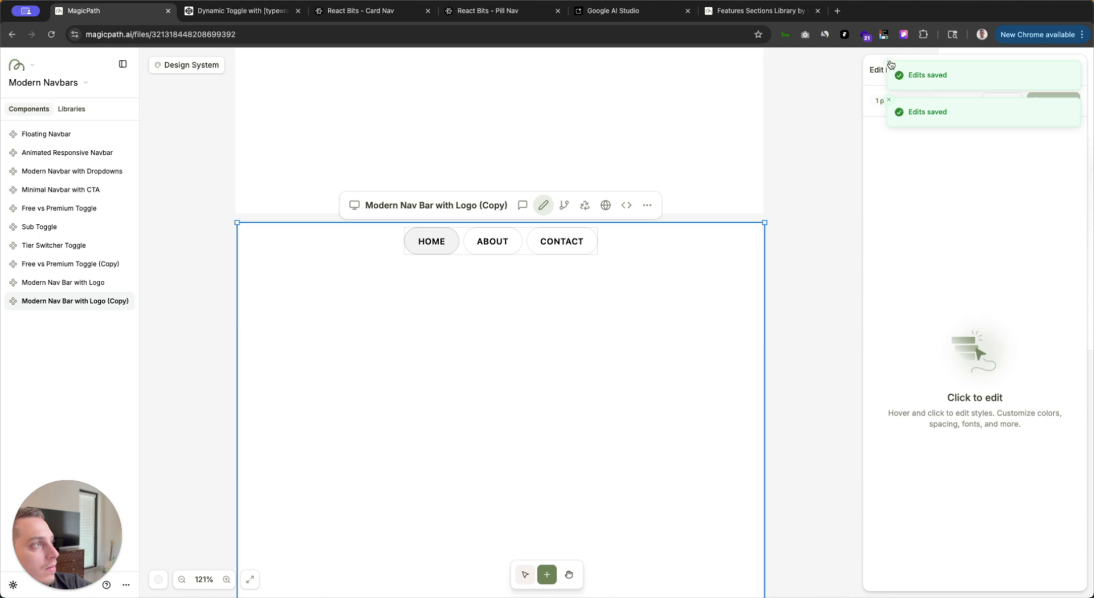
left_click(1001, 100)
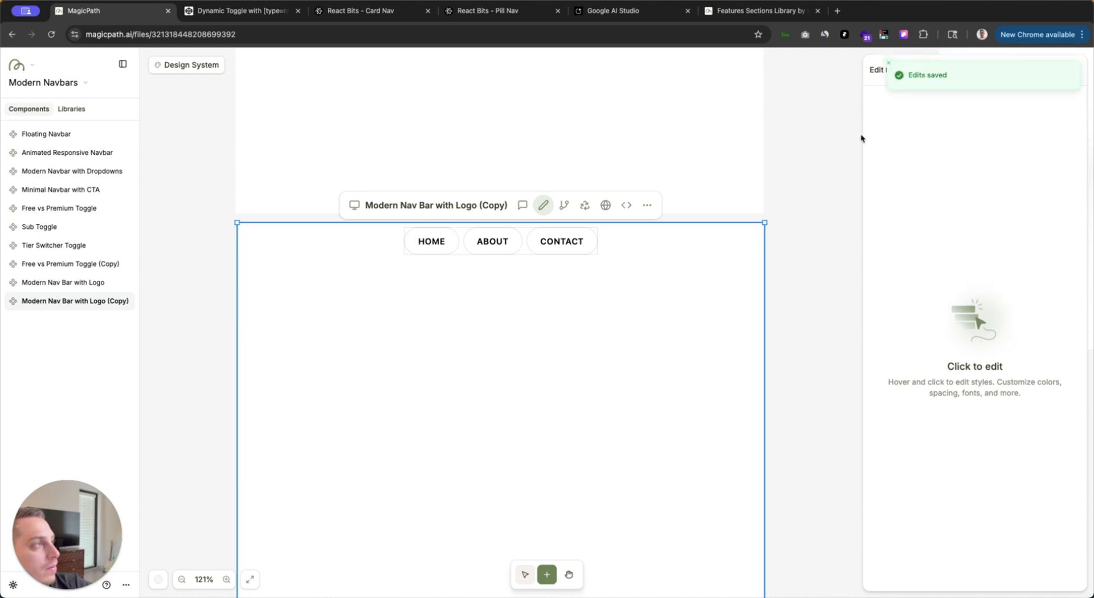
left_click(887, 66)
left_click(831, 125)
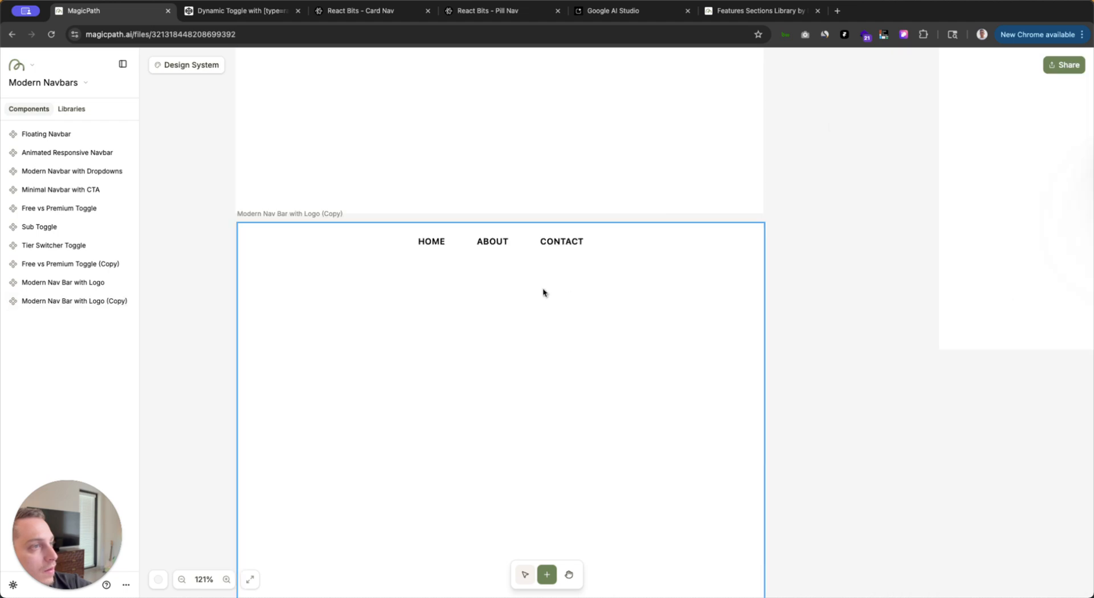
left_click(477, 244)
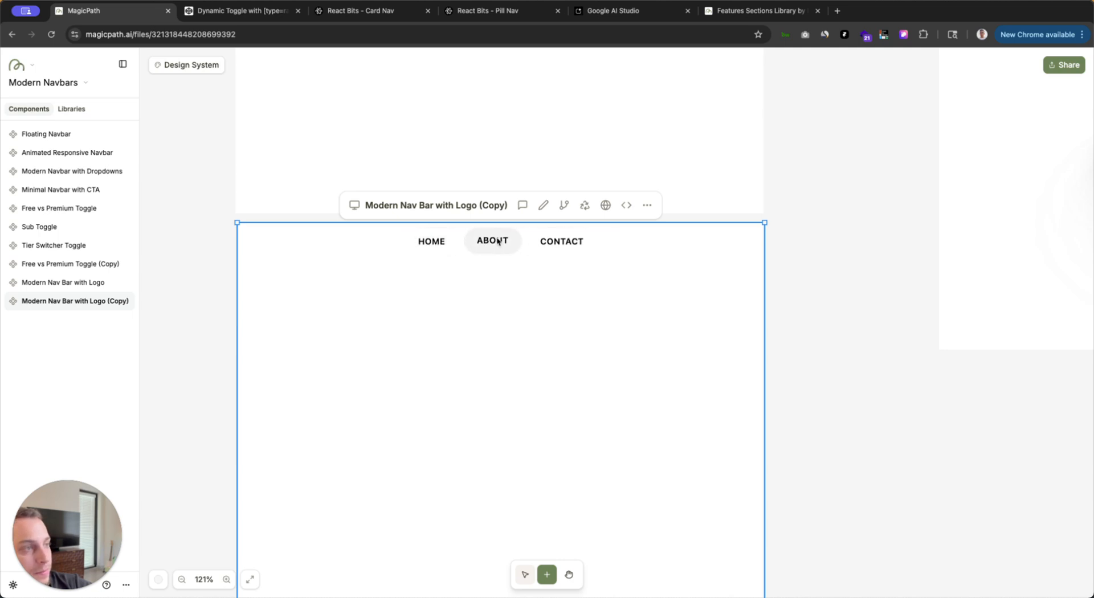
Step: Send the AI edit request "add another option to the navbar" for the Modern Nav Bar with Logo copy
scroll(501, 237, "down", 3)
scroll(520, 325, "down", 2)
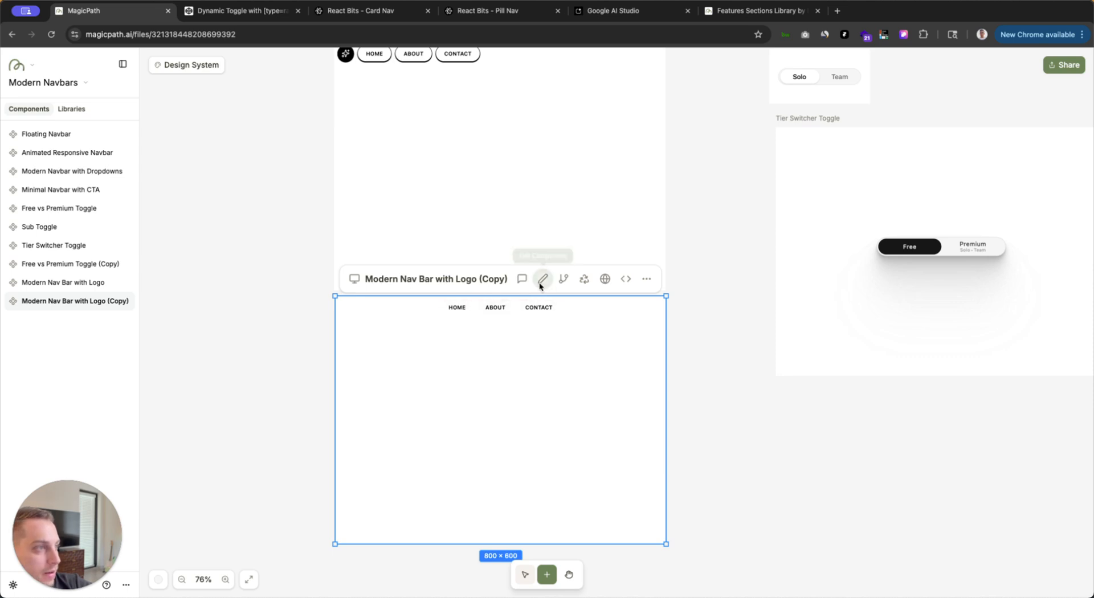
left_click(522, 279)
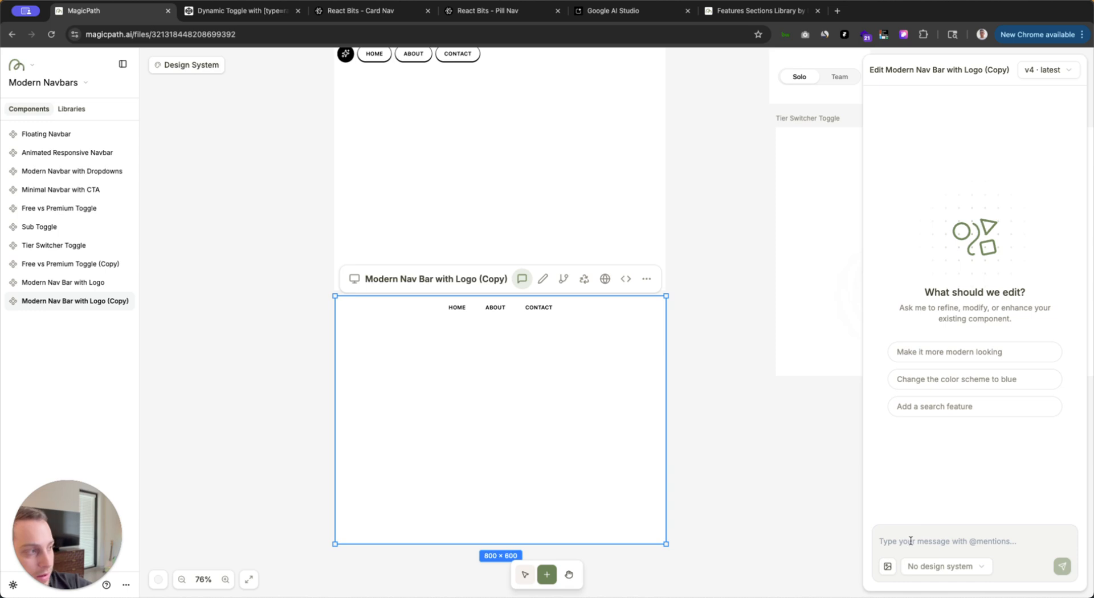
type("add another option to the navbar")
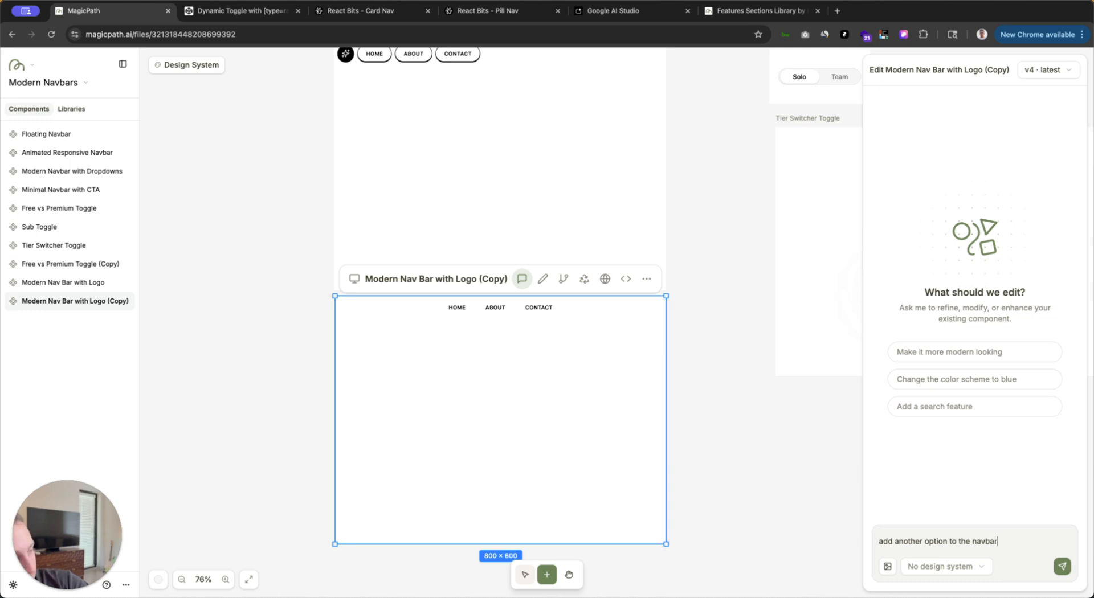
key("Return")
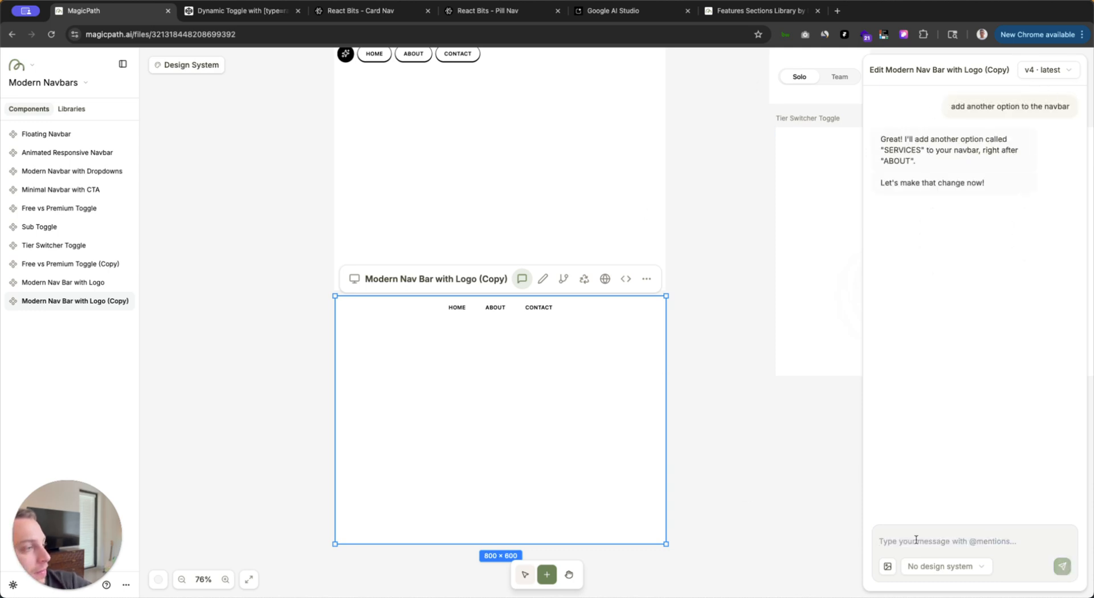
Step: Select the Tier Switcher Toggle component and try its Free, Premium and Solo options
left_click(796, 515)
scroll(692, 309, "up", 1)
scroll(692, 308, "up", 4)
scroll(691, 305, "right", 6)
left_click(692, 303)
scroll(740, 341, "right", 1)
left_click(816, 370)
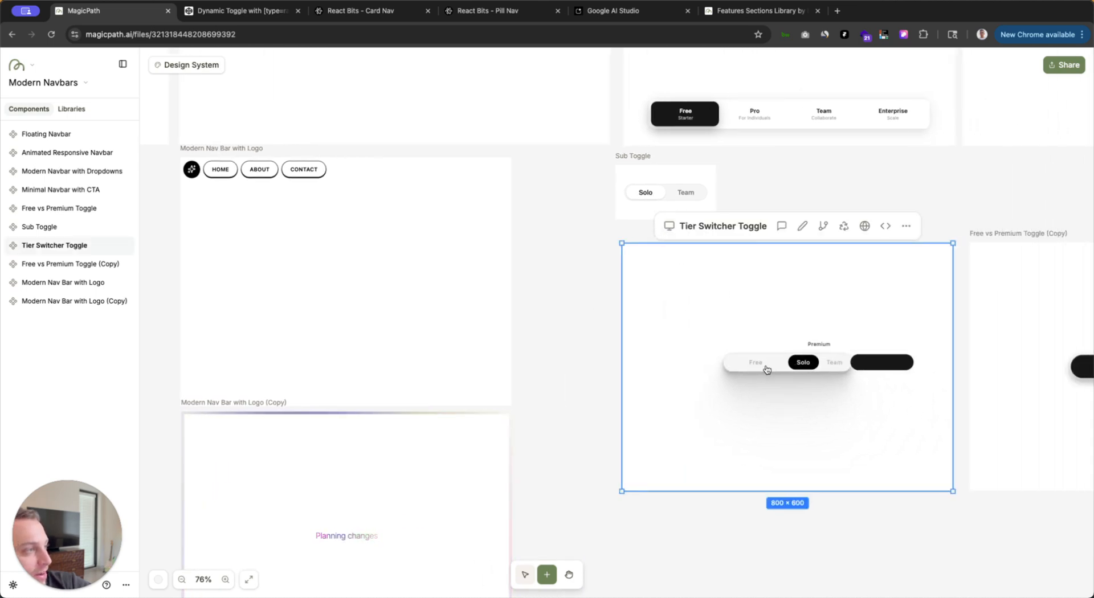
left_click(757, 371)
left_click(819, 371)
left_click(802, 364)
Step: Switch repeatedly between Free, Solo and Team in the Tier Switcher Toggle to check the dark highlight's position
key("super+plus")
key("super+plus")
left_click(872, 361)
left_click(835, 359)
left_click(696, 366)
left_click(834, 365)
left_click(882, 363)
left_click(813, 366)
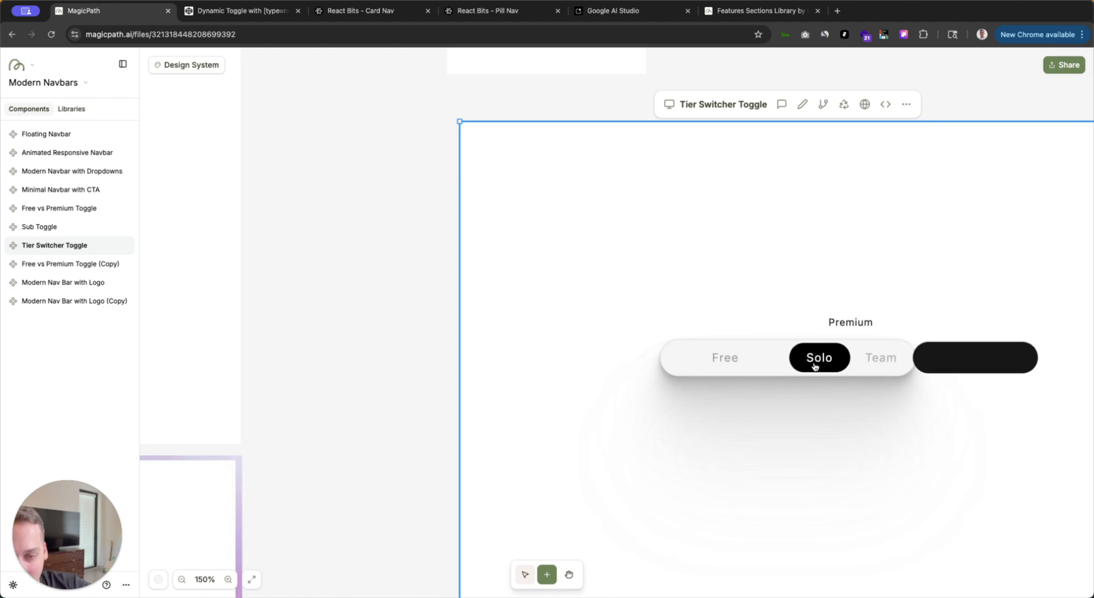
left_click(866, 361)
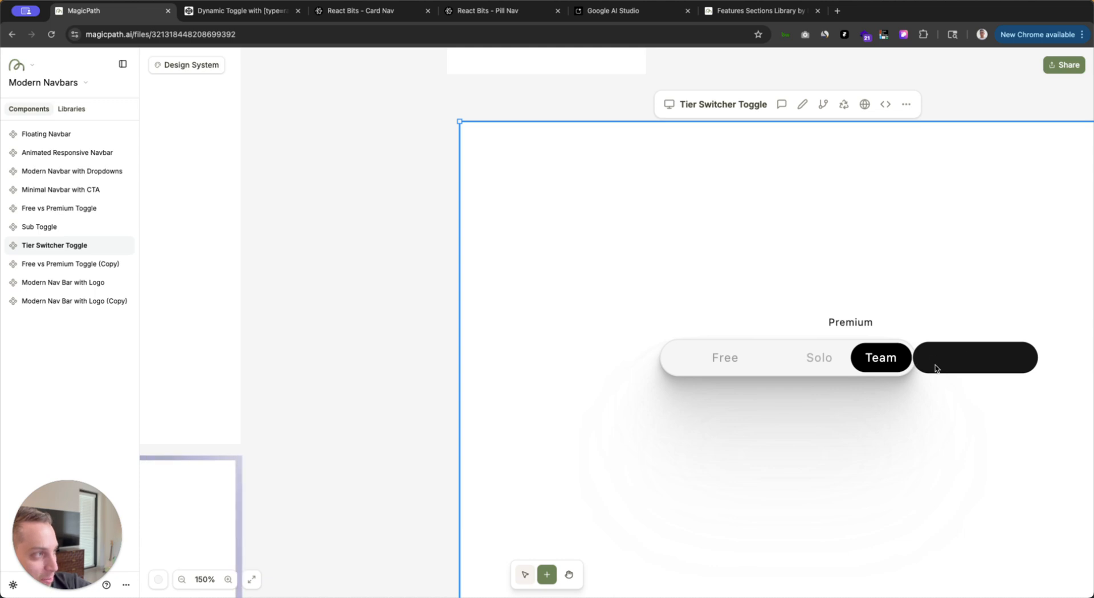
scroll(370, 320, "right", 2)
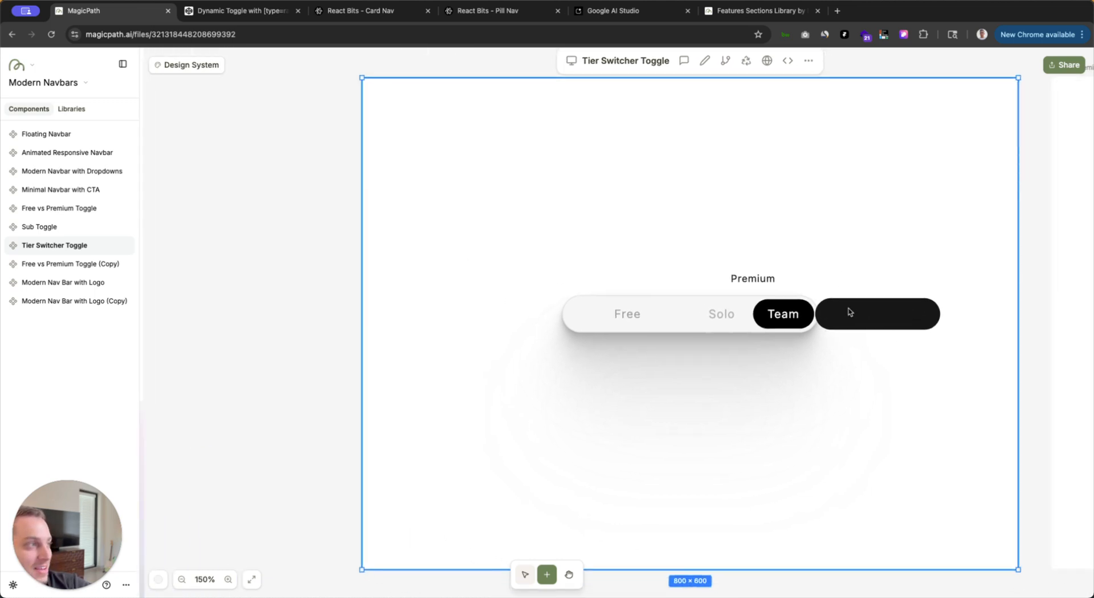
left_click(712, 311)
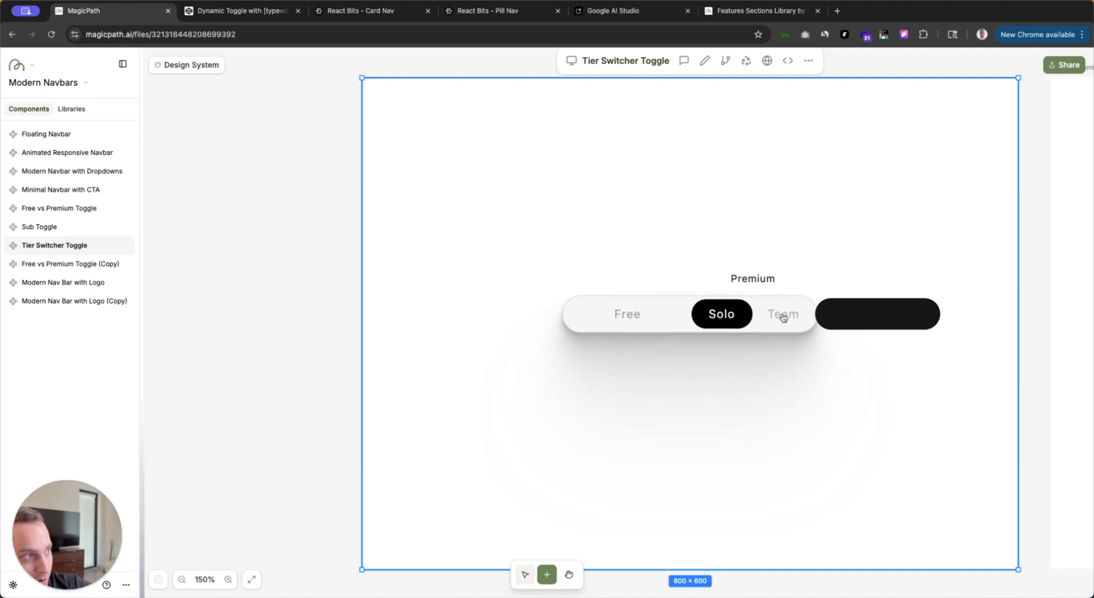
left_click(632, 317)
left_click(741, 319)
left_click(718, 316)
left_click(784, 316)
left_click(716, 316)
left_click(795, 321)
left_click(709, 316)
left_click(778, 313)
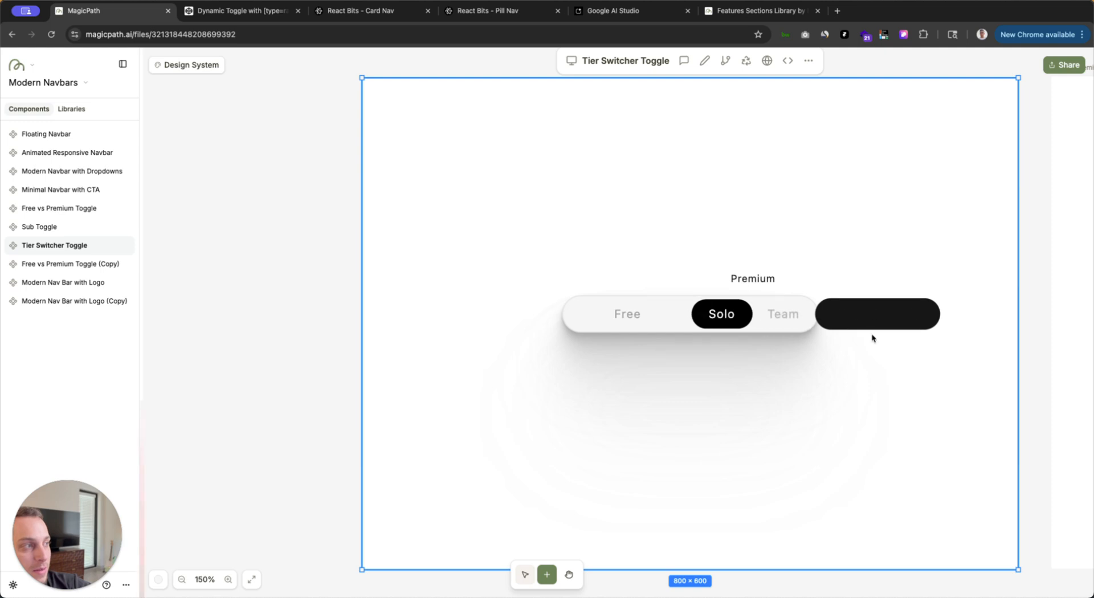
Step: Inspect the layout, typography and appearance properties of the Free label in the Tier Switcher Toggle
scroll(386, 294, "down", 3)
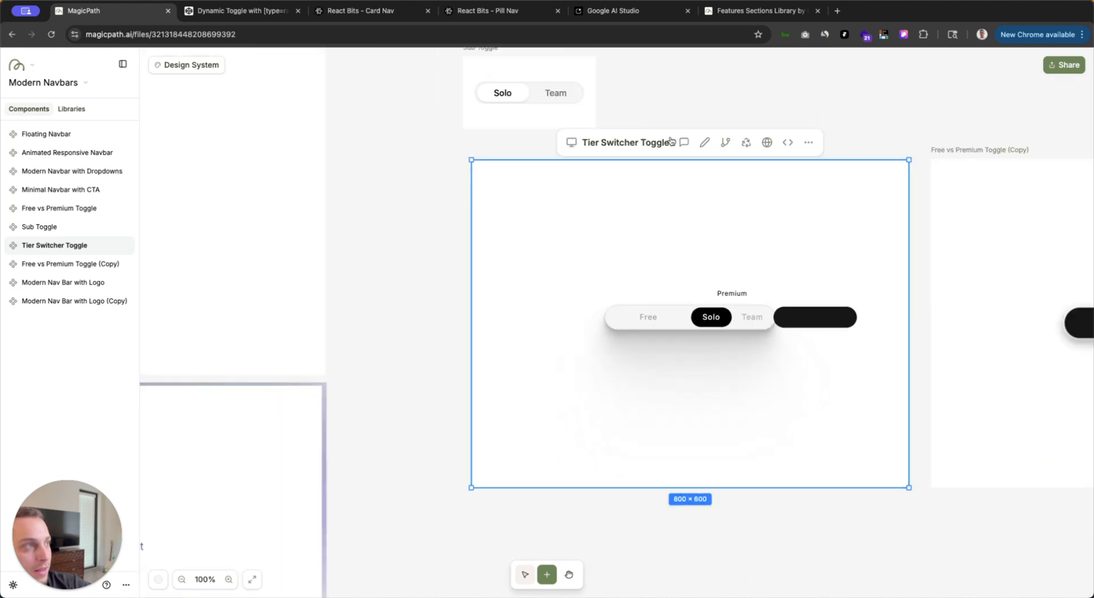
left_click(705, 142)
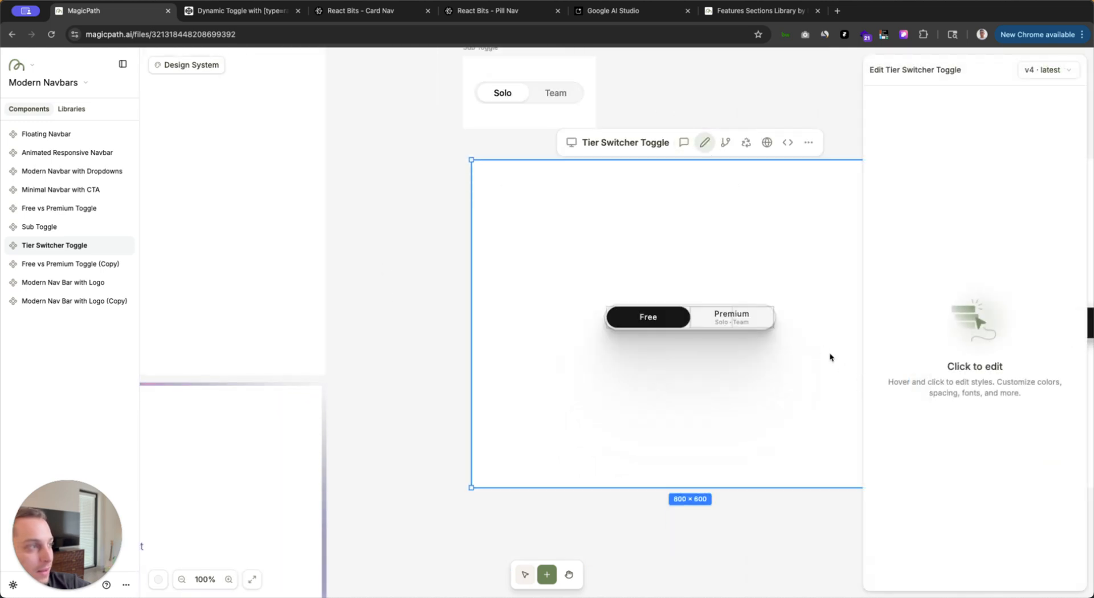
left_click(675, 319)
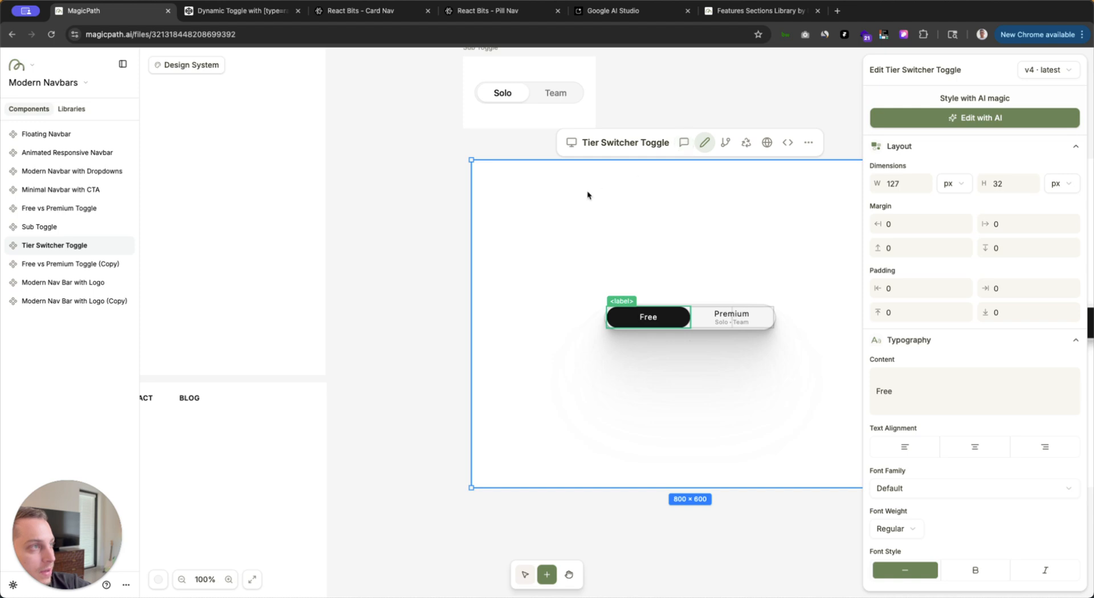
left_click(459, 288)
left_click(724, 317)
left_click(715, 322)
left_click(705, 142)
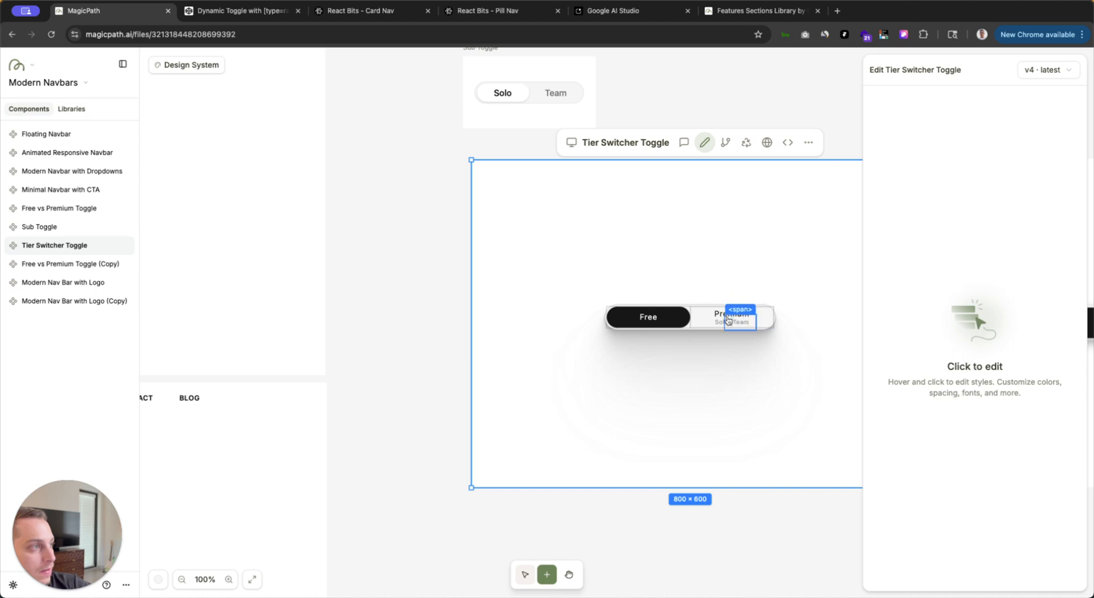
left_click(707, 320)
left_click(681, 319)
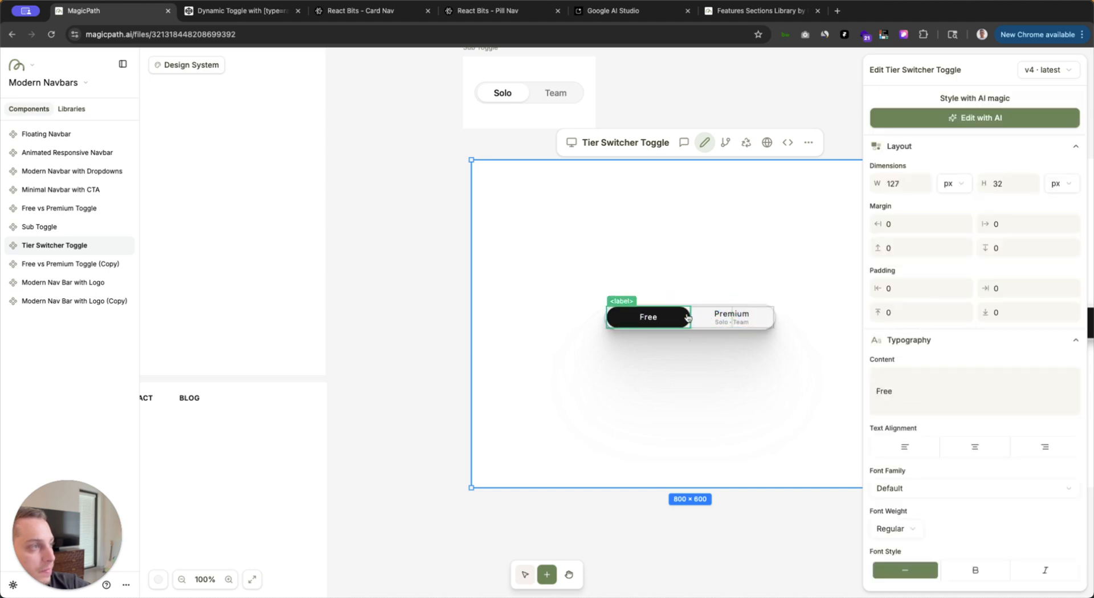
scroll(928, 400, "down", 2)
scroll(927, 400, "down", 4)
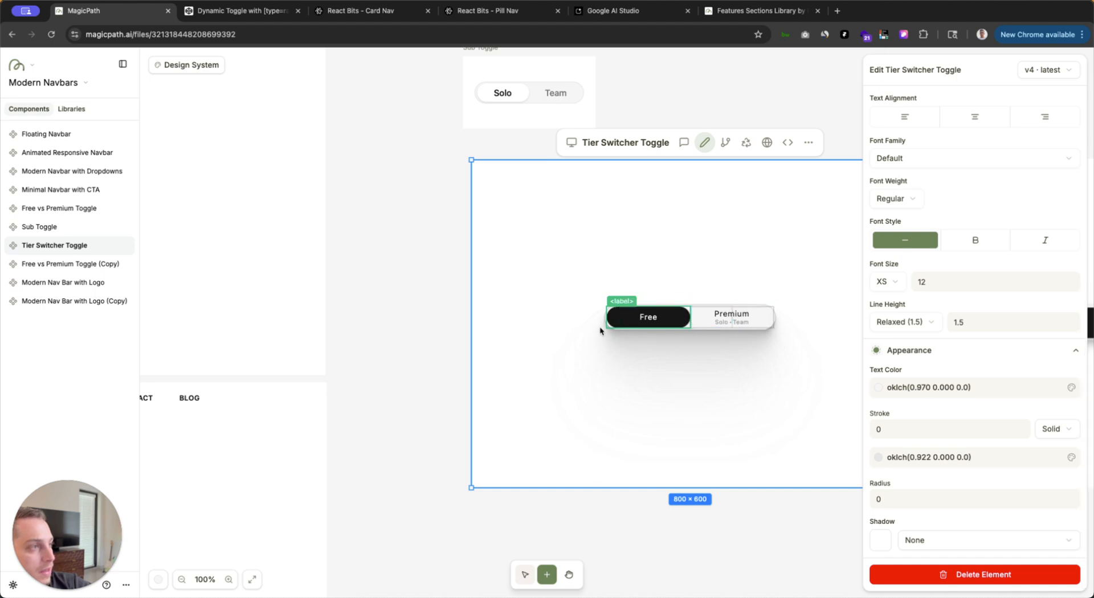
Step: Compare the style properties of the Tier Switcher Toggle's outer container with those of its Free label
scroll(608, 329, "up", 5)
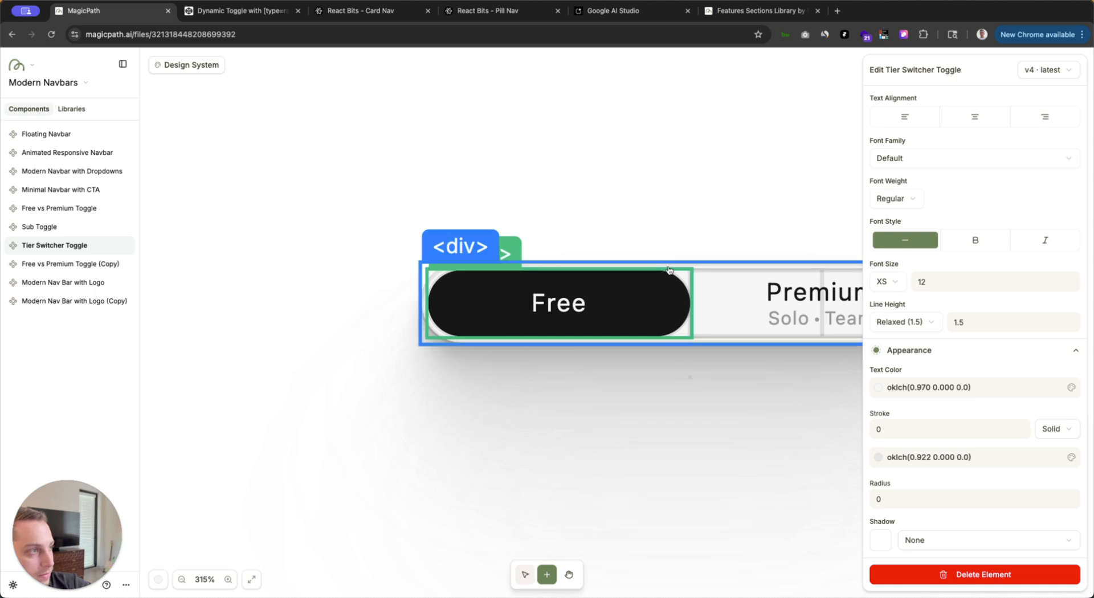
left_click(422, 315)
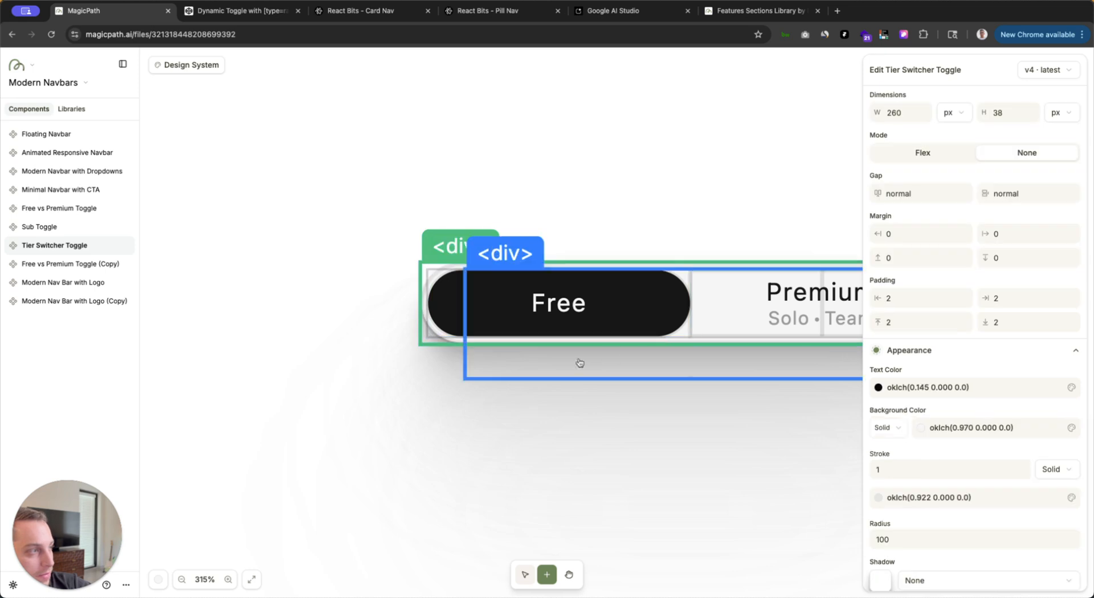
left_click(678, 330)
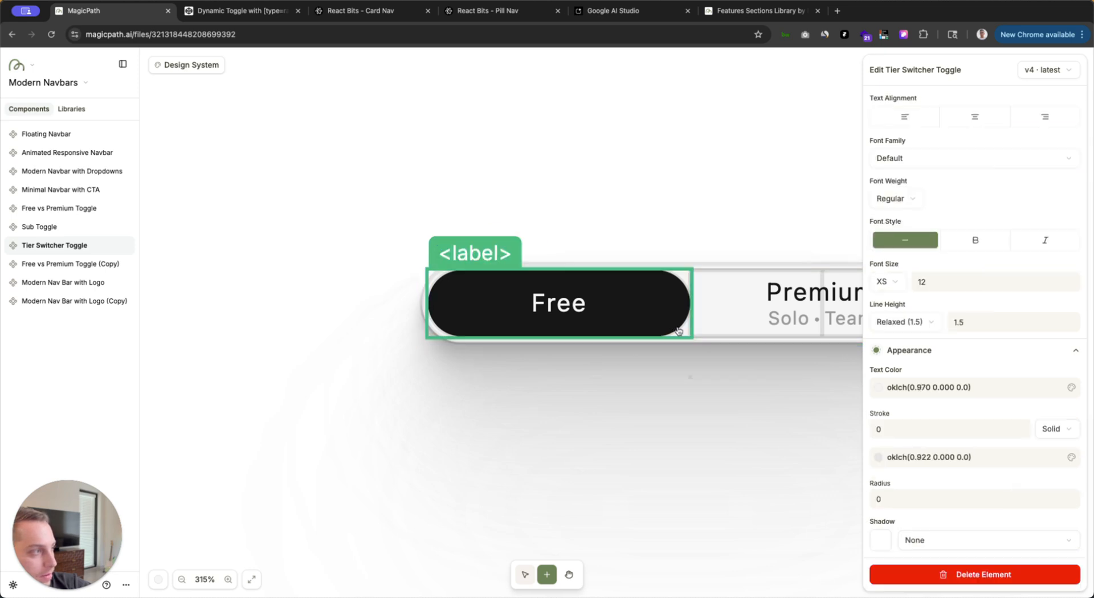
Step: Recheck the text and background colours of the toggle's outer container against the Free label's appearance properties
left_click(449, 341)
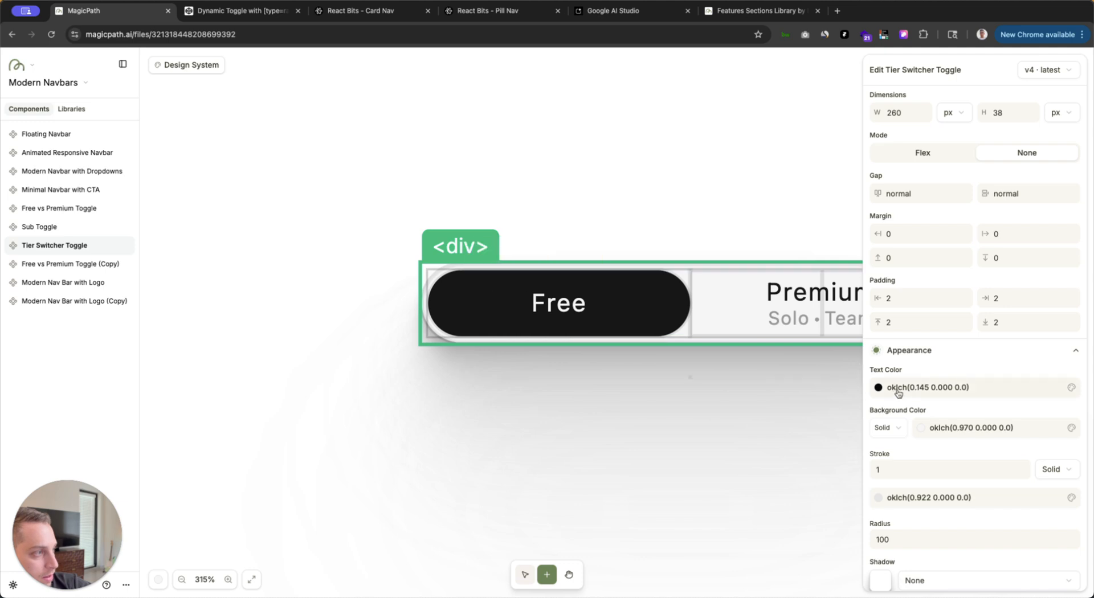
left_click(689, 338)
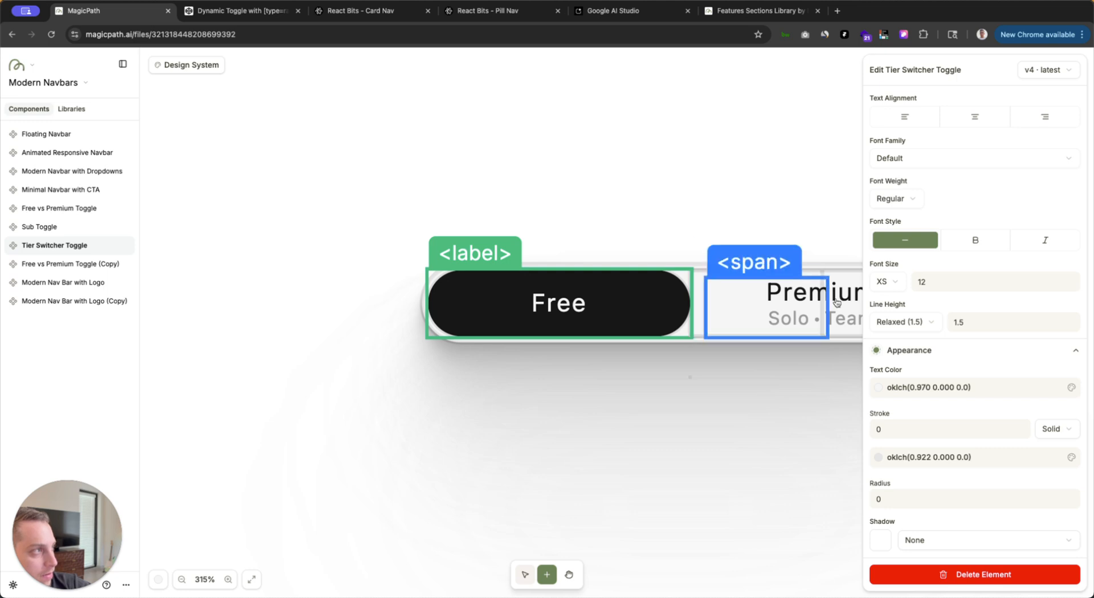
scroll(624, 195, "down", 5)
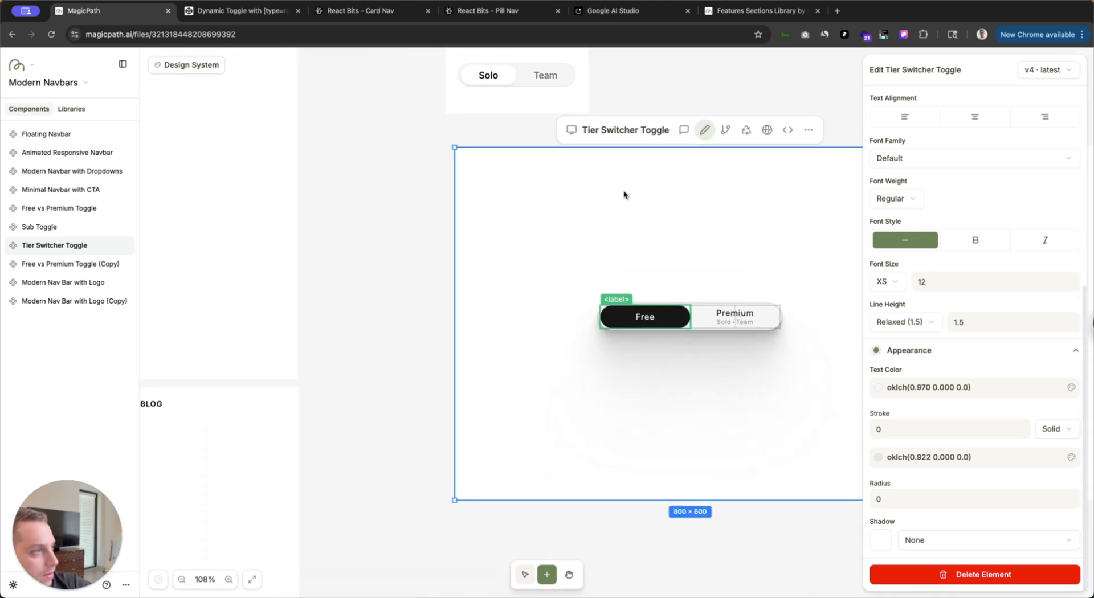
Step: Leave style editing and switch the Tier Switcher Toggle between Premium, Free, Solo and Team to check the highlight
left_click(428, 238)
left_click(505, 138)
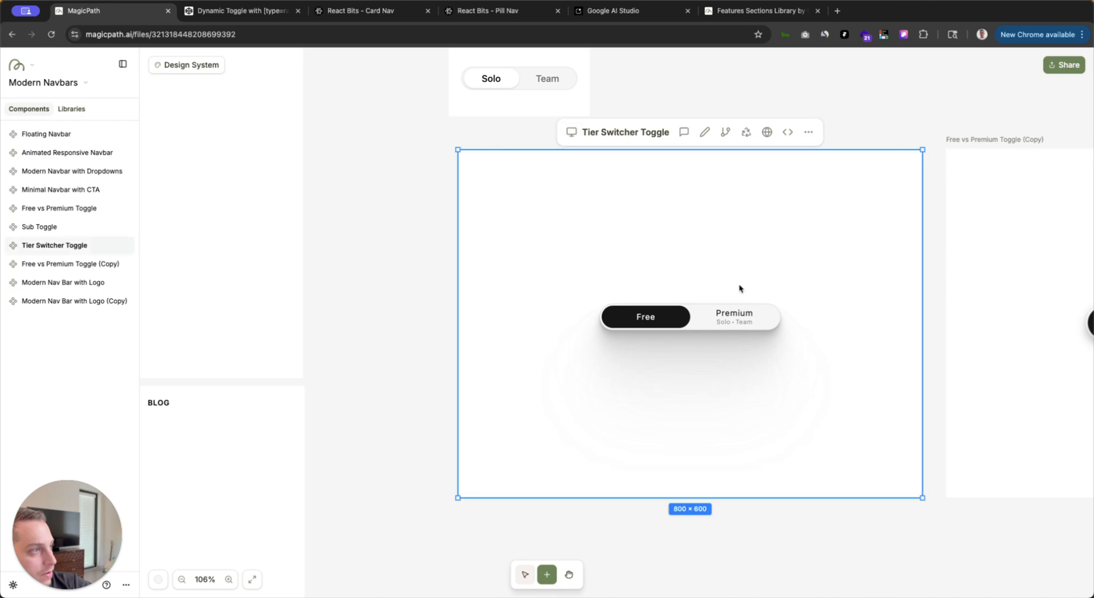
left_click(732, 317)
left_click(661, 319)
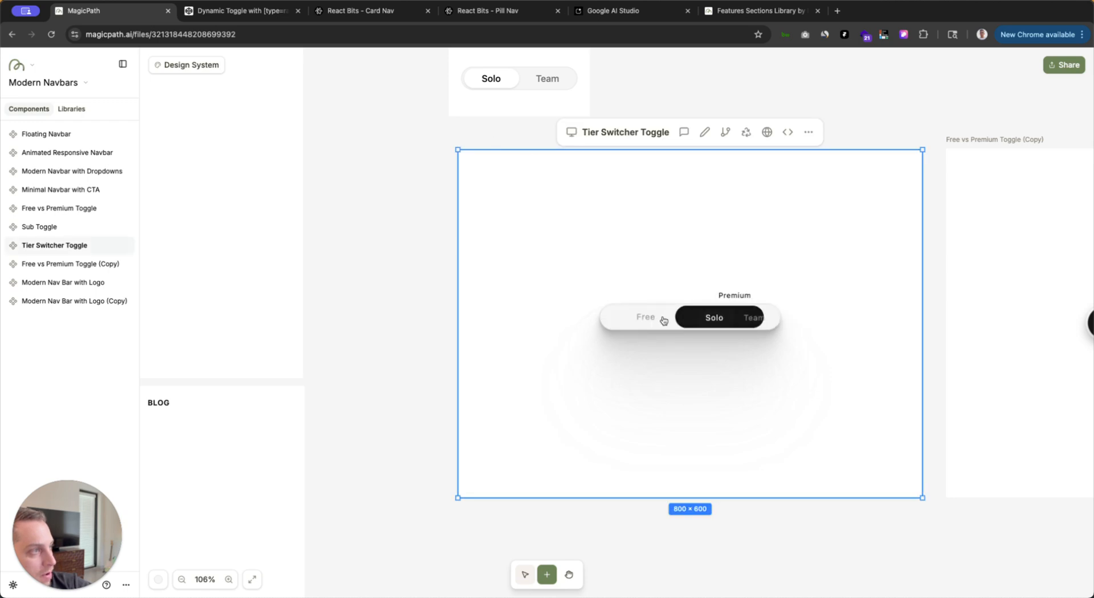
left_click(744, 322)
left_click(759, 321)
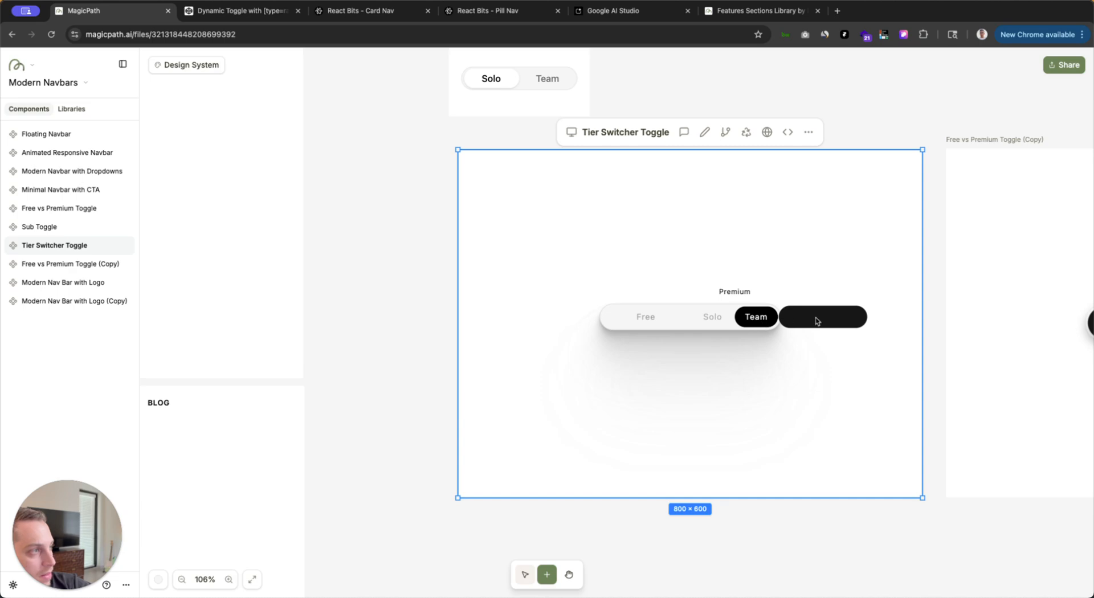
Step: Draft an unsent edit request for the Tier Switcher Toggle reading: whenever the user selects the "solo" or "team: toggle, the black back
left_click(683, 131)
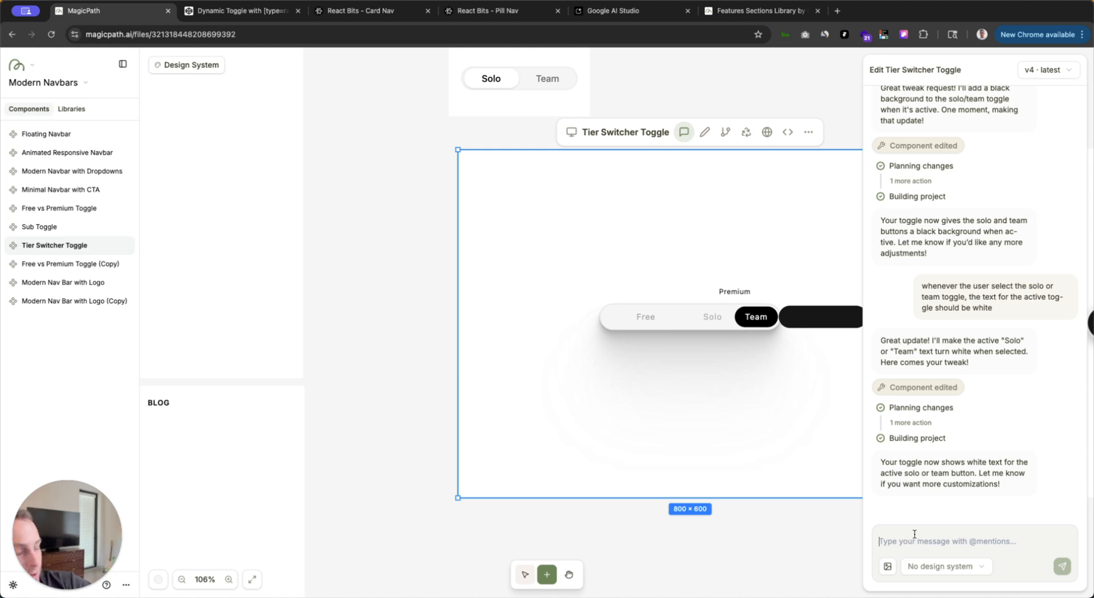
type("whenever the user selects the premium toggle")
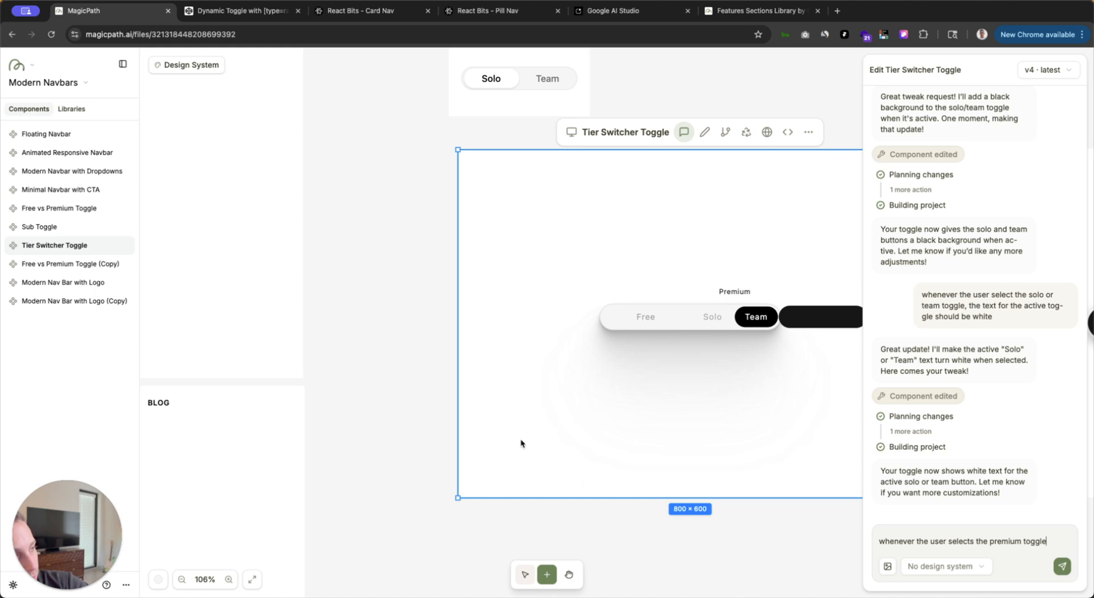
scroll(401, 396, "right", 2)
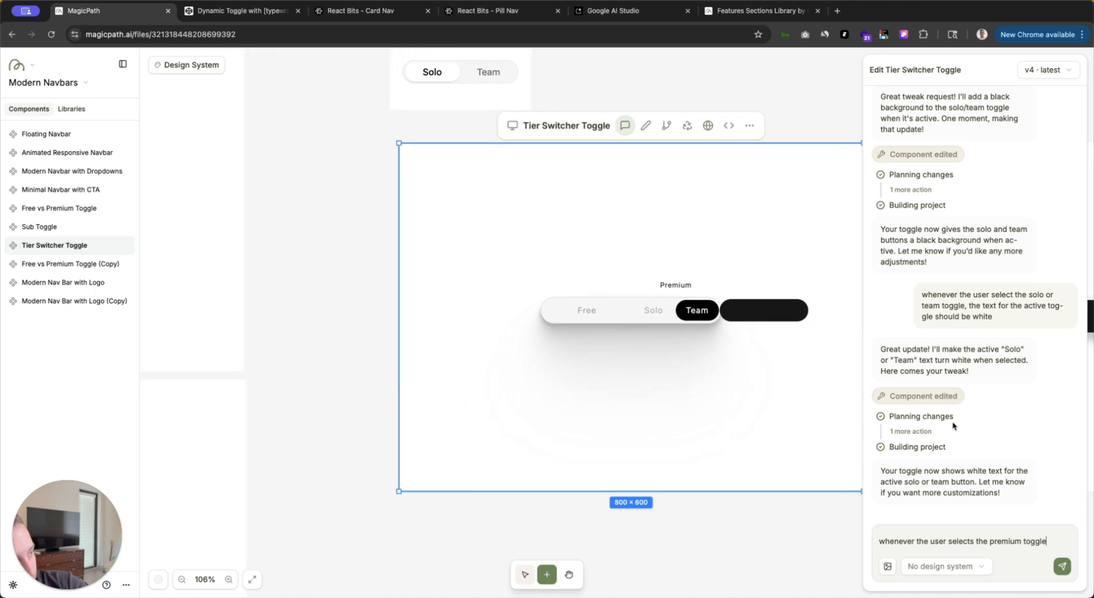
left_click_drag(989, 541, 1082, 544)
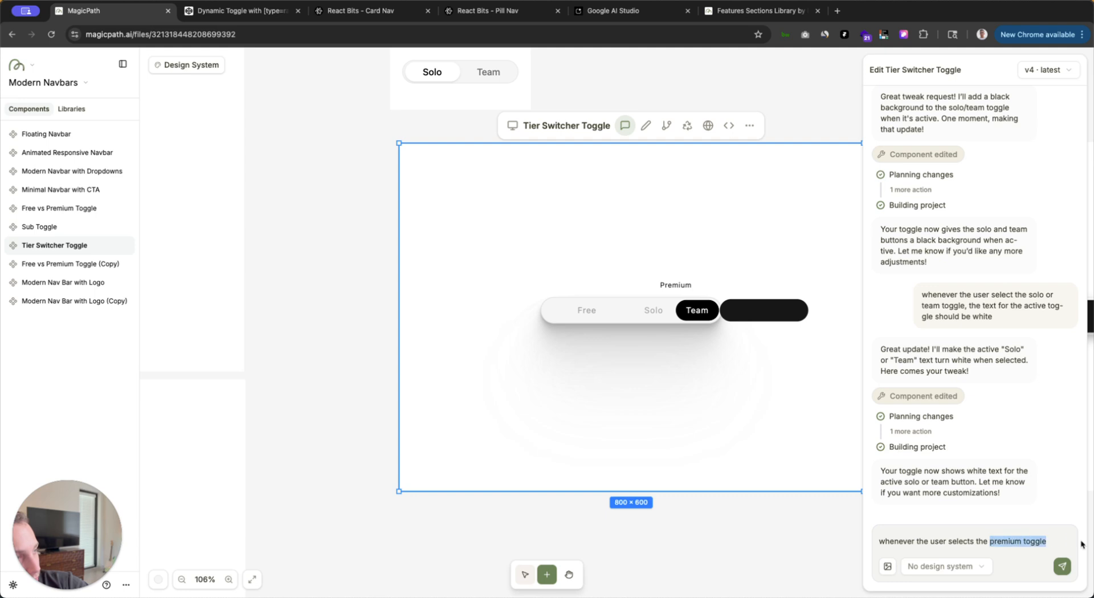
type("\"solo")
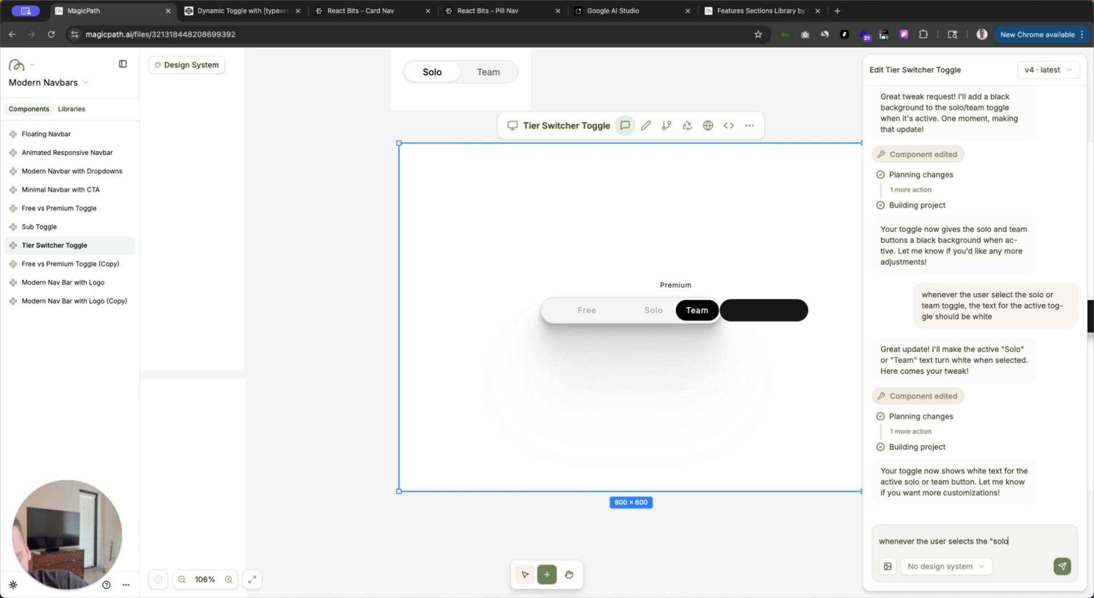
type("\" or \"tea")
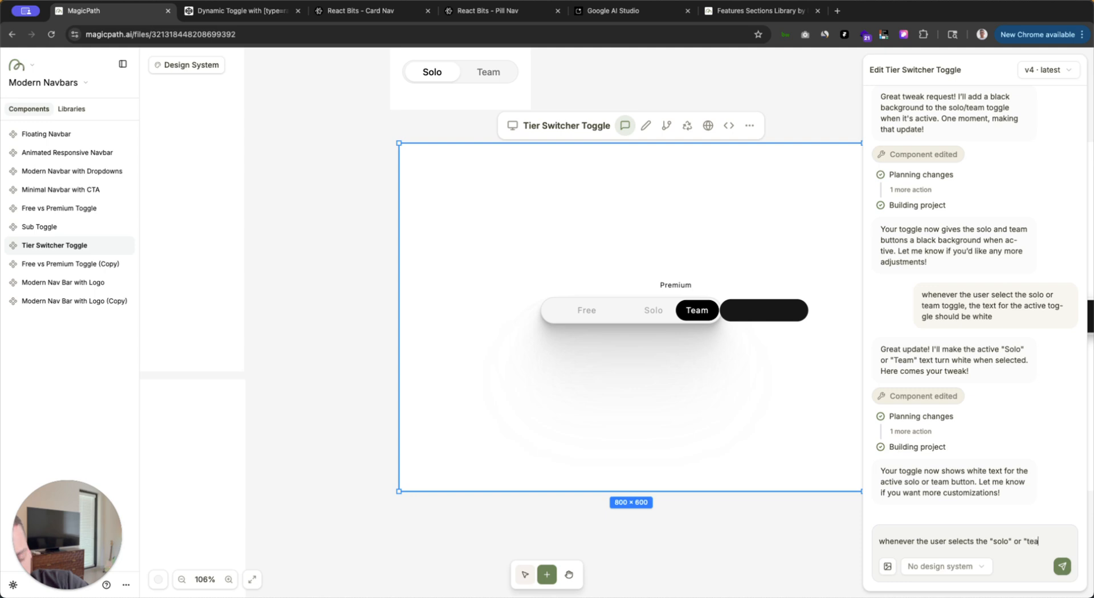
type("m: togg")
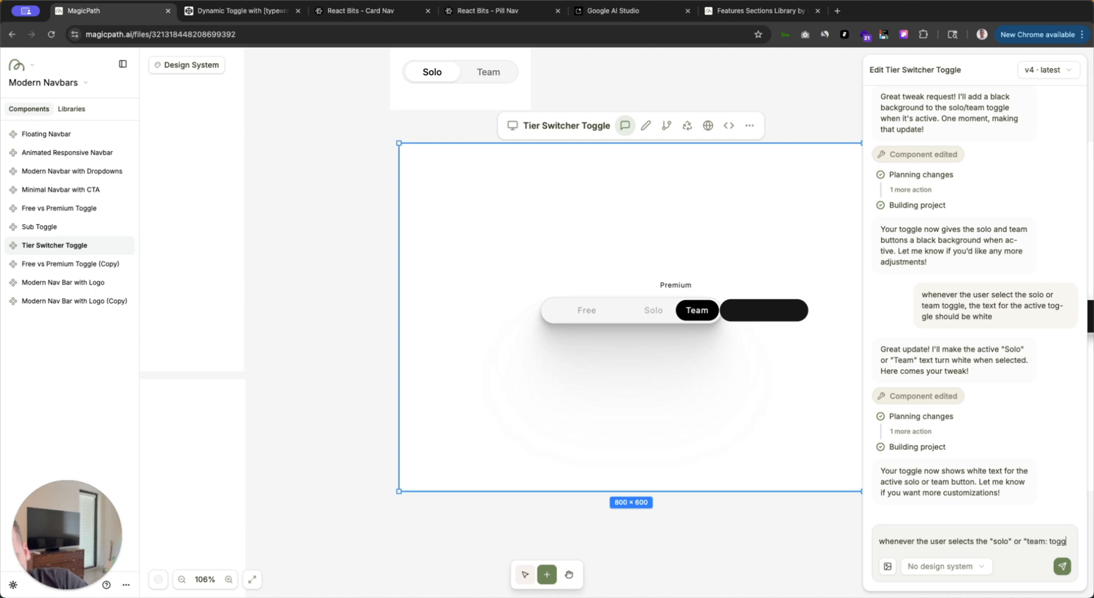
type("le, the")
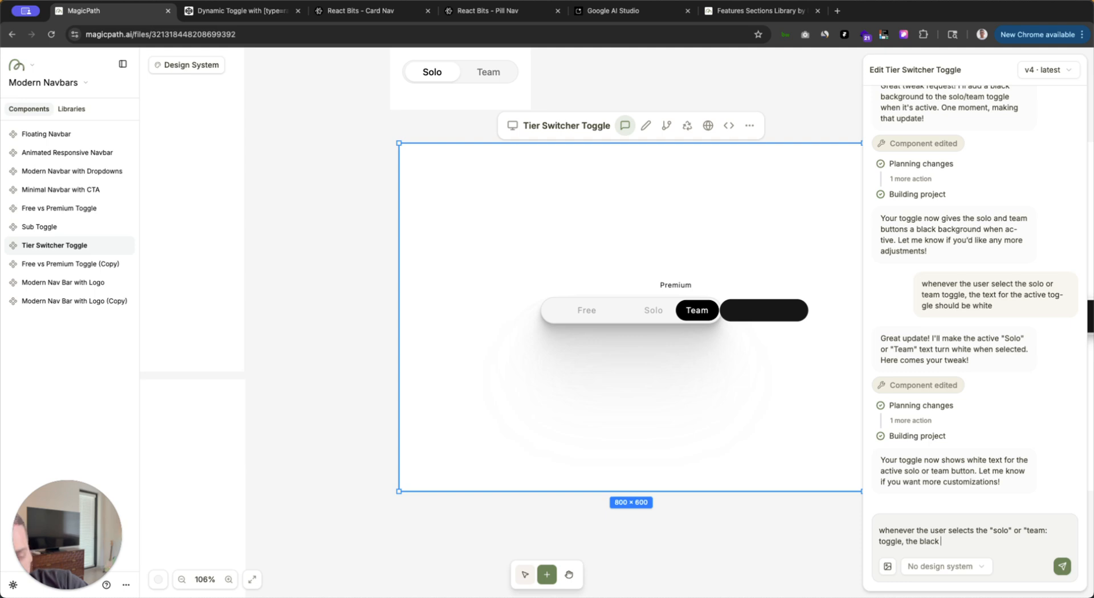
type("black back")
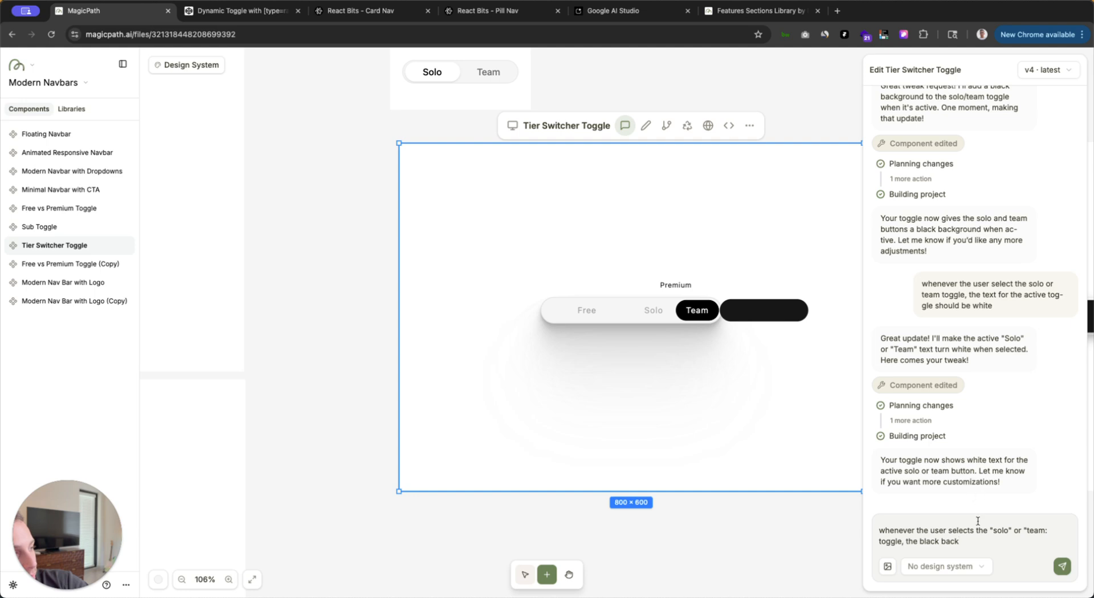
left_click_drag(966, 552, 807, 517)
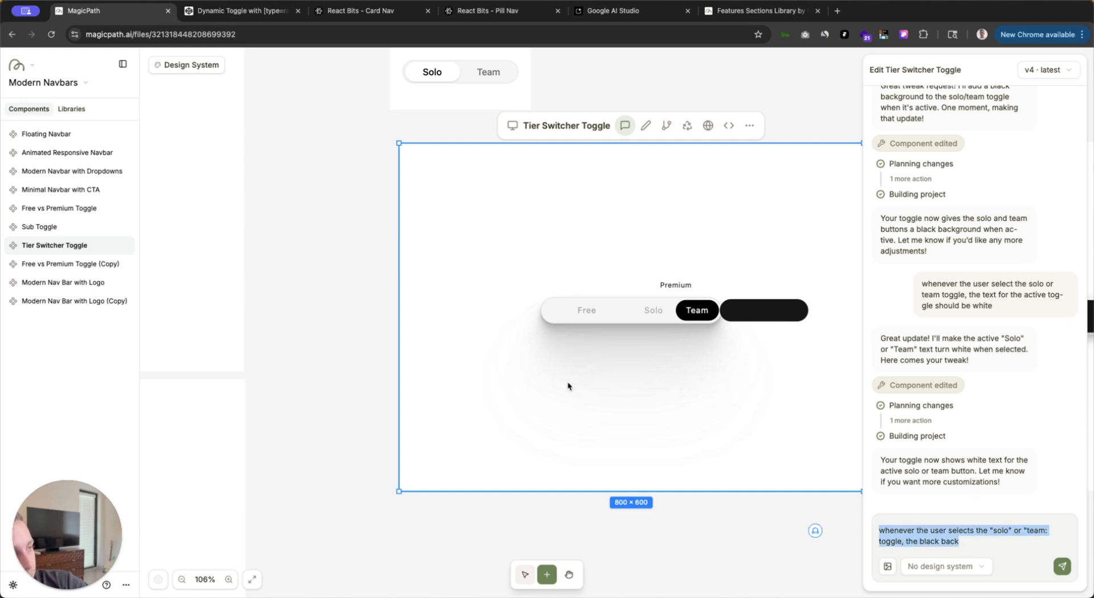
Step: Reopen style editing for the Tier Switcher Toggle and try deleting its Free label
left_click(645, 126)
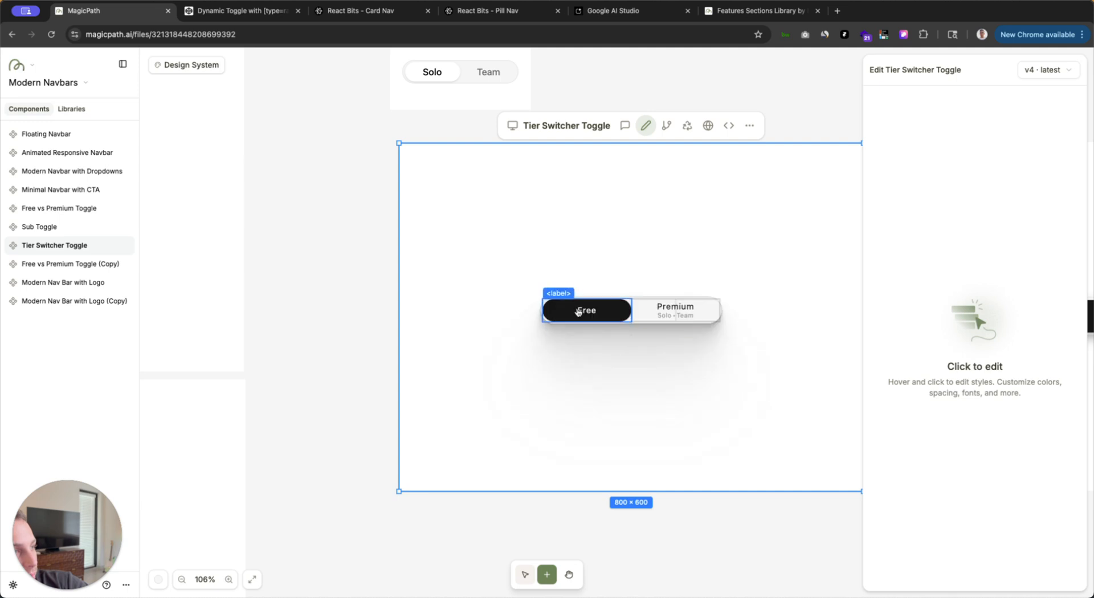
left_click(572, 313)
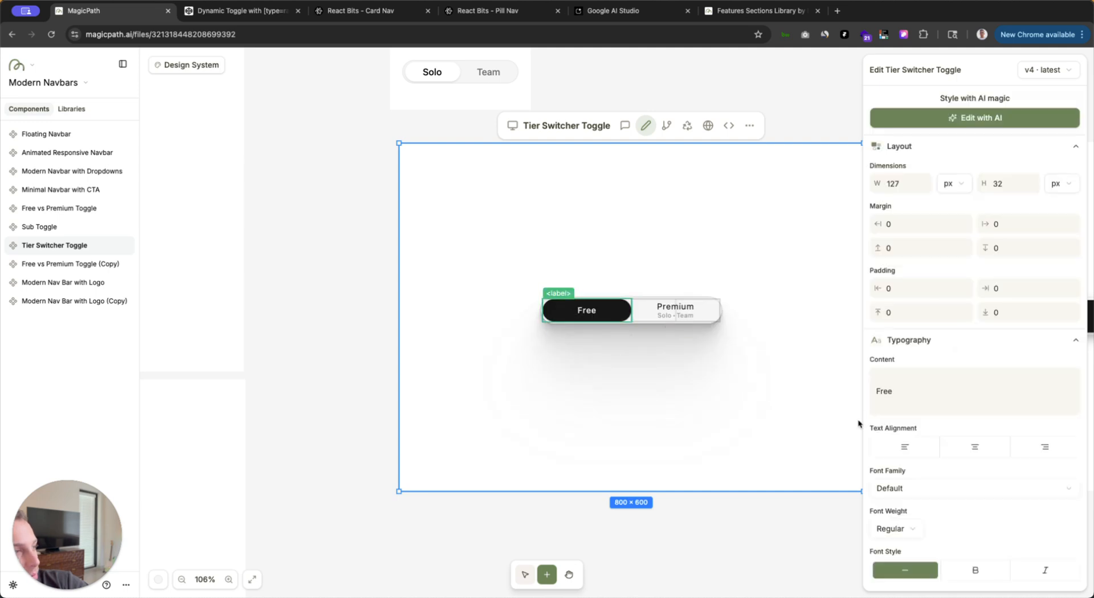
scroll(893, 431, "down", 6)
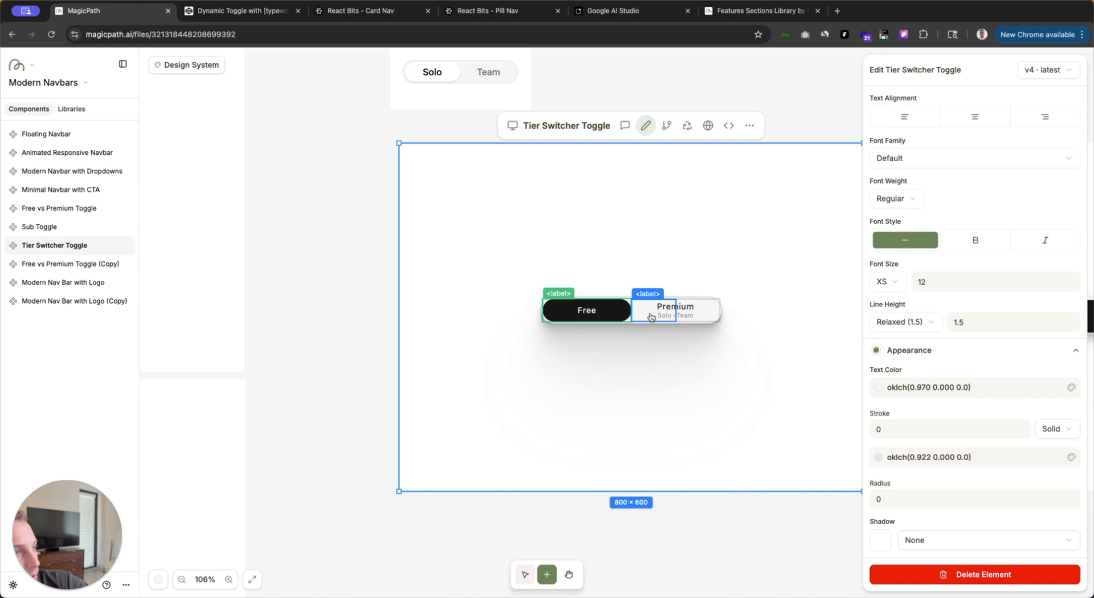
left_click(609, 327)
left_click(626, 312)
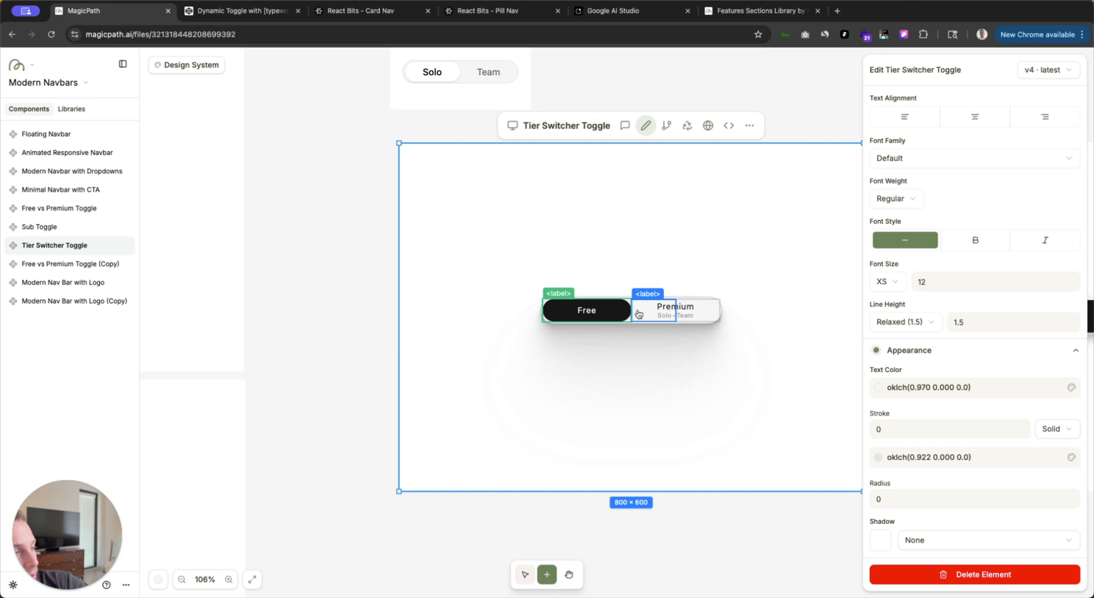
left_click(912, 573)
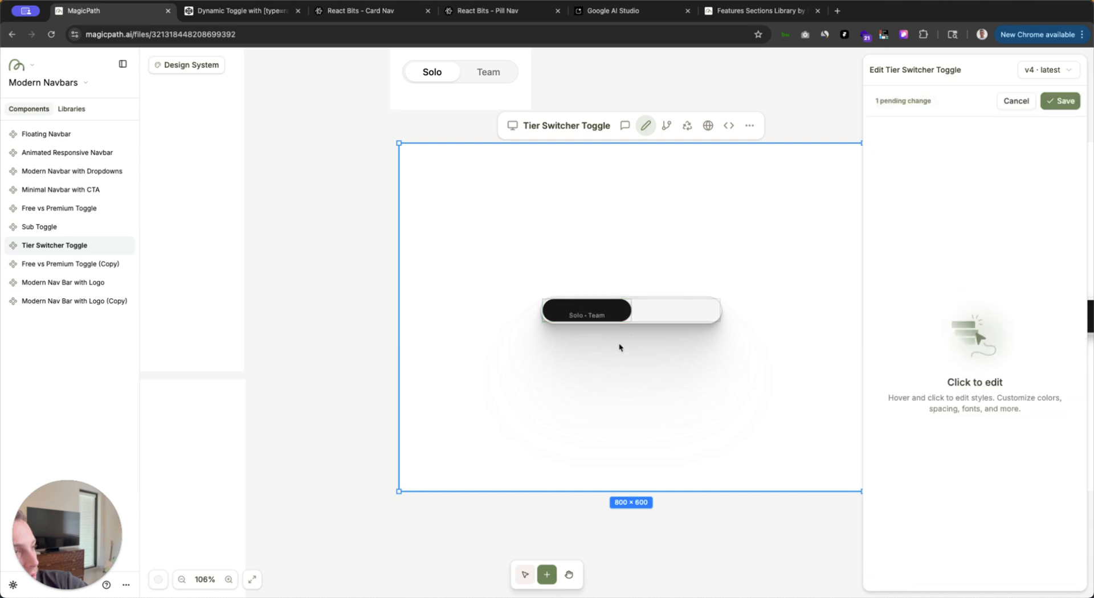
Step: Try deleting the Solo label and the transparent div covering the black highlight
left_click(631, 310)
left_click(568, 308)
scroll(970, 466, "down", 5)
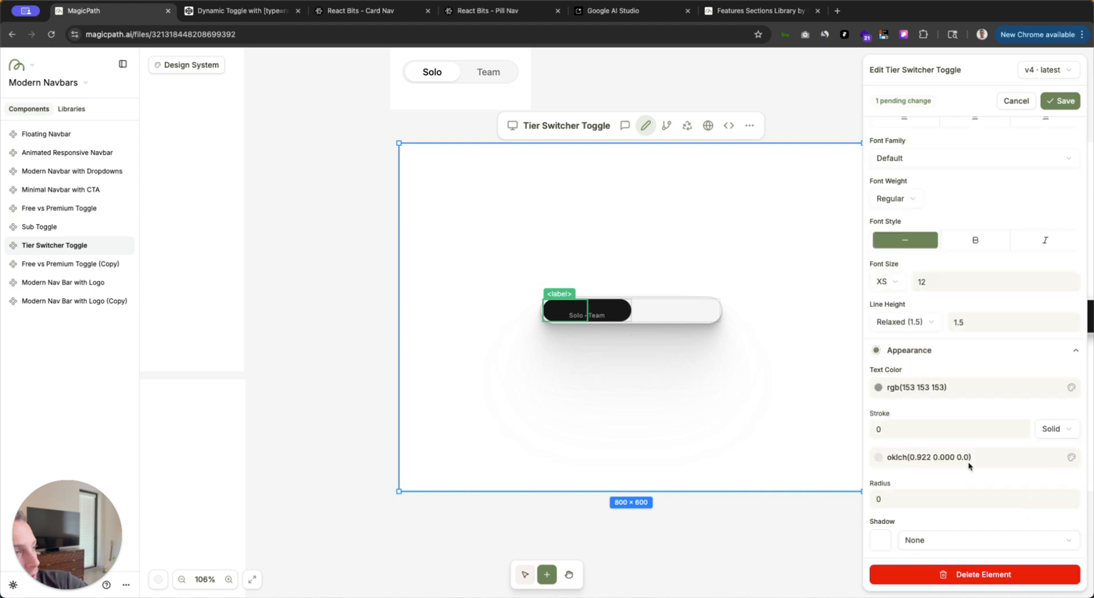
left_click(936, 576)
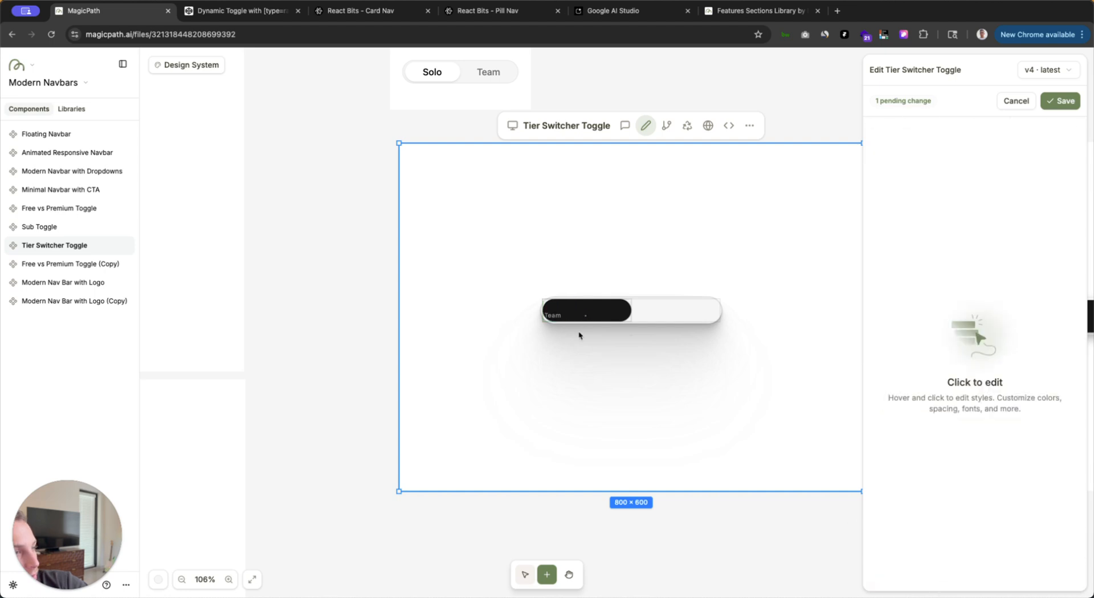
left_click(611, 310)
scroll(939, 511, "down", 5)
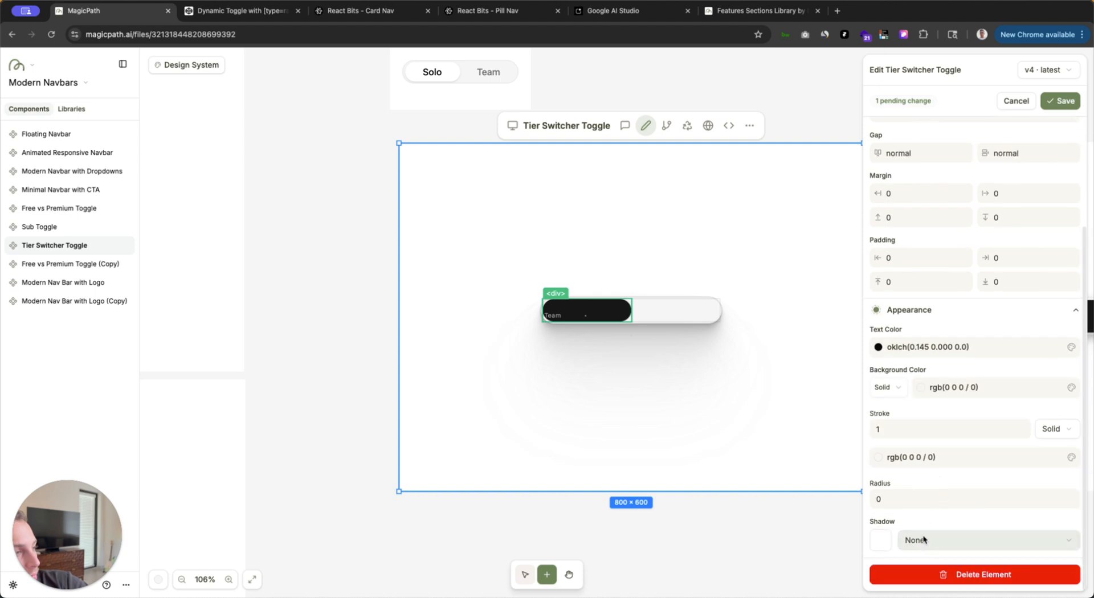
left_click(911, 575)
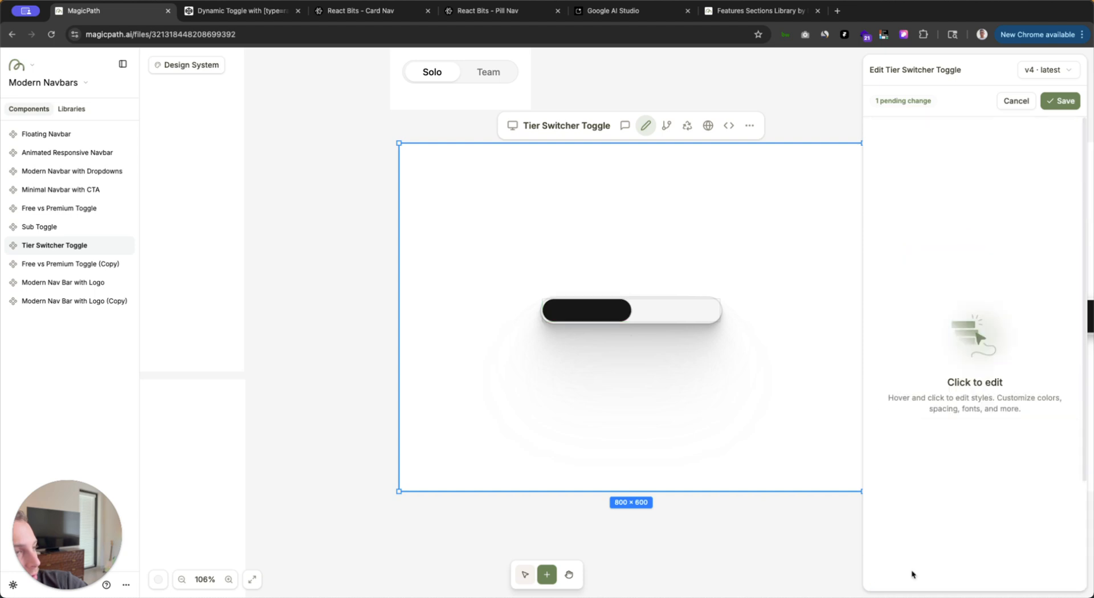
Step: Inspect the layout and appearance properties of the black highlight div, and discard the pending element deletions
left_click(608, 313)
scroll(880, 441, "down", 2)
scroll(880, 440, "down", 2)
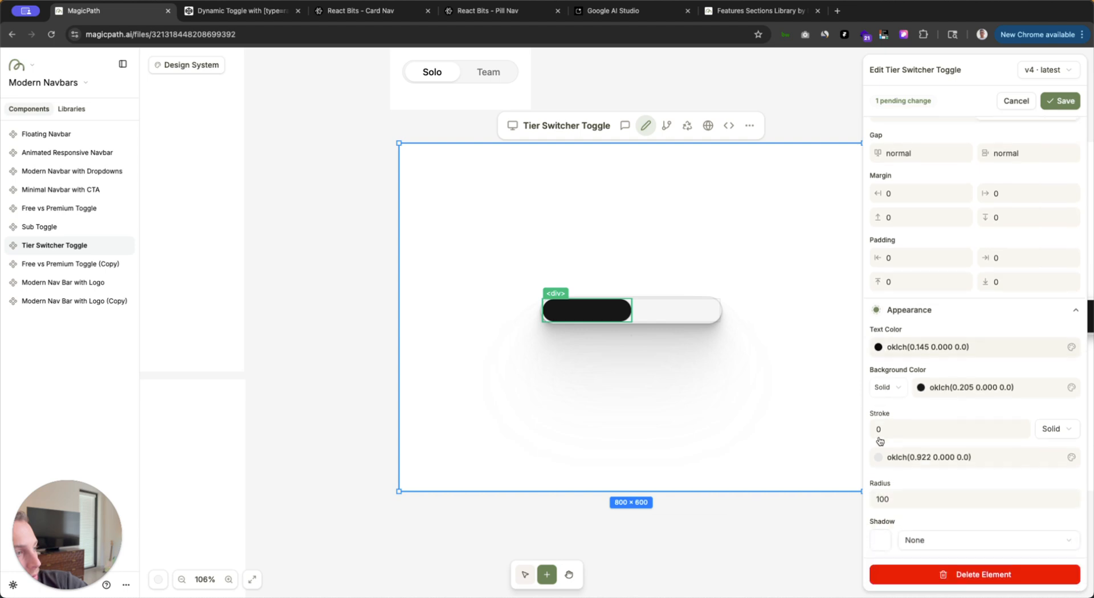
scroll(906, 387, "up", 3)
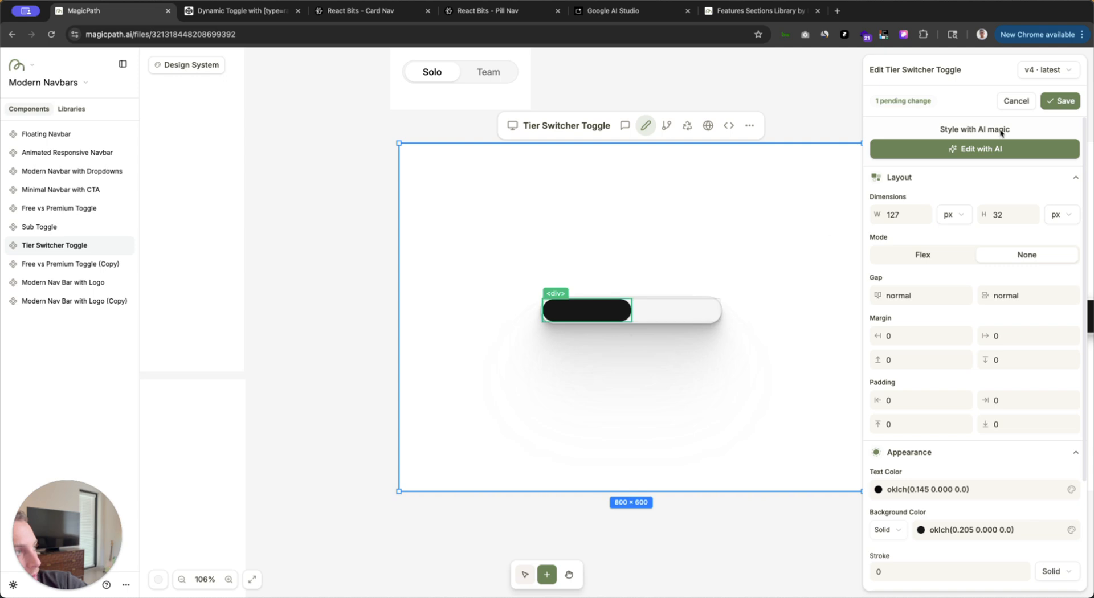
left_click(1015, 101)
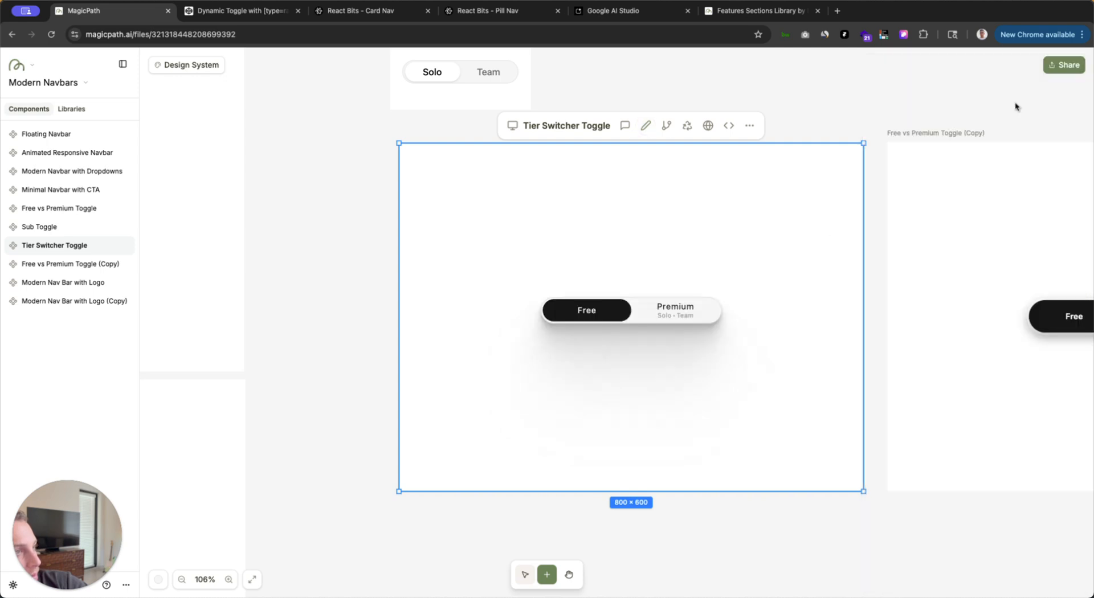
Step: Change the drafted request's ending to "the large black div on the right should be invisible" and send it
left_click(627, 127)
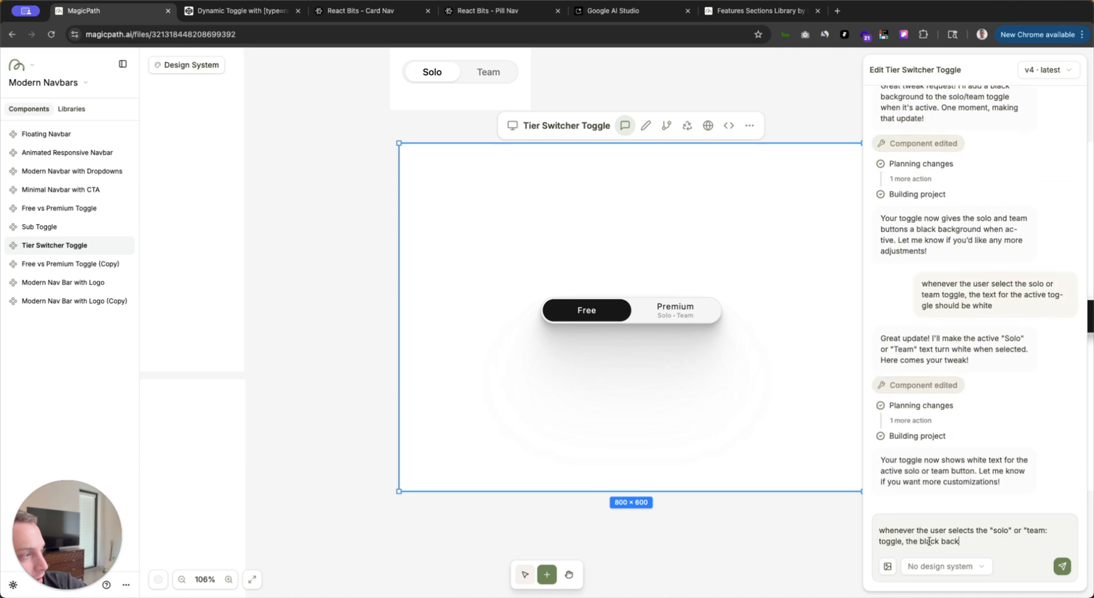
left_click_drag(964, 539, 918, 541)
type("large b")
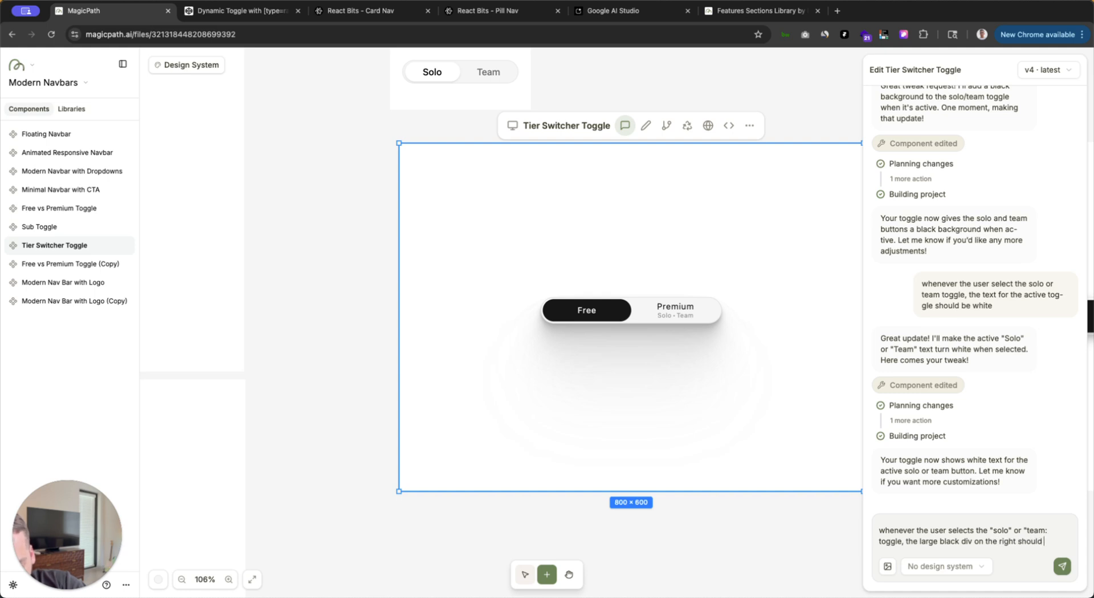
type("sible")
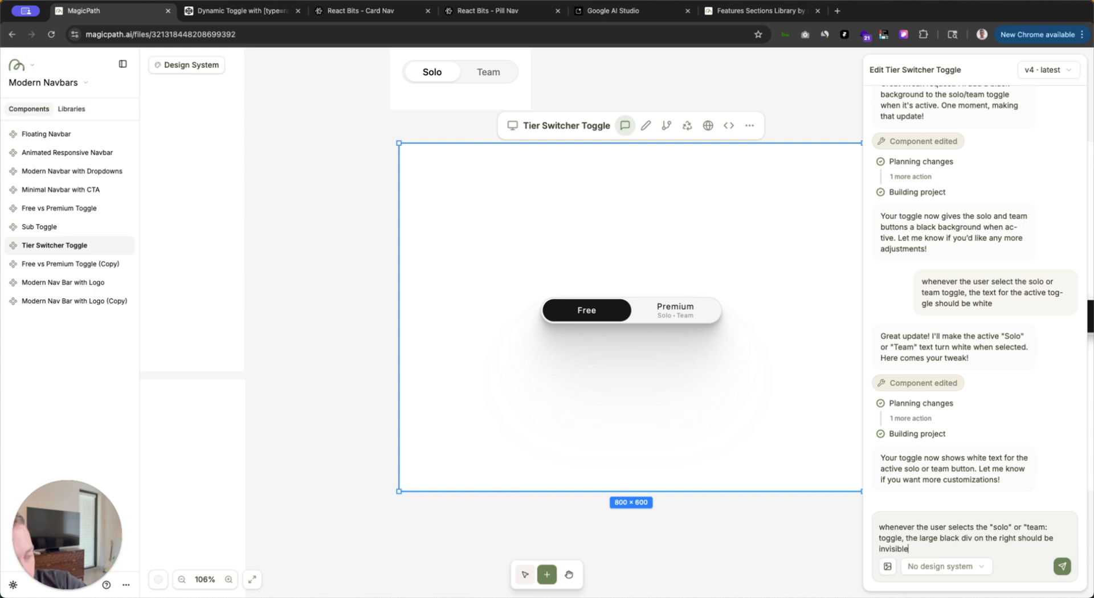
left_click_drag(935, 540, 873, 518)
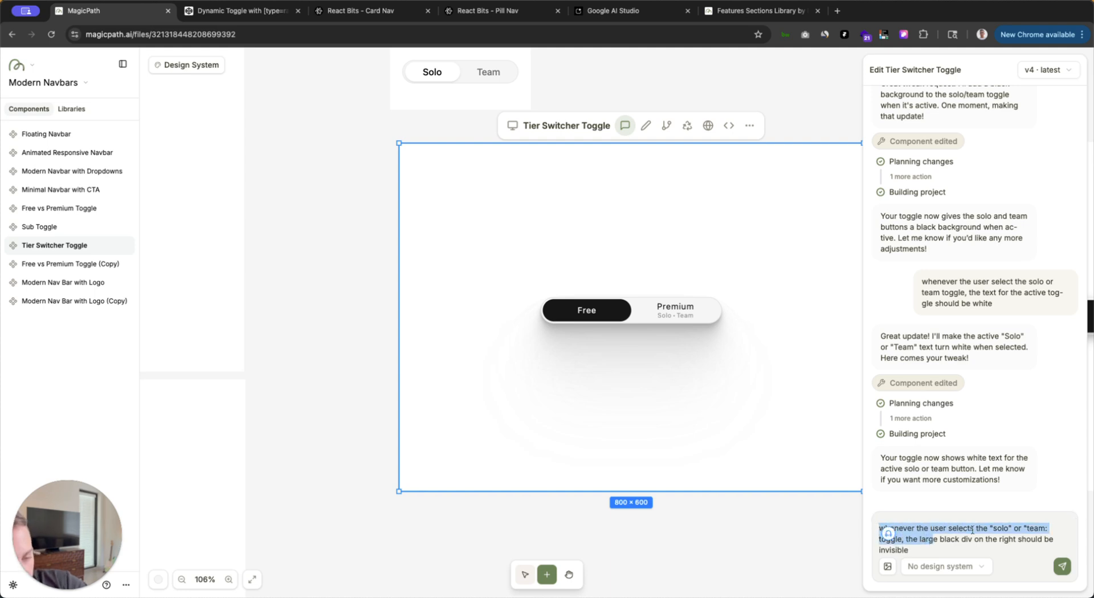
key("Return")
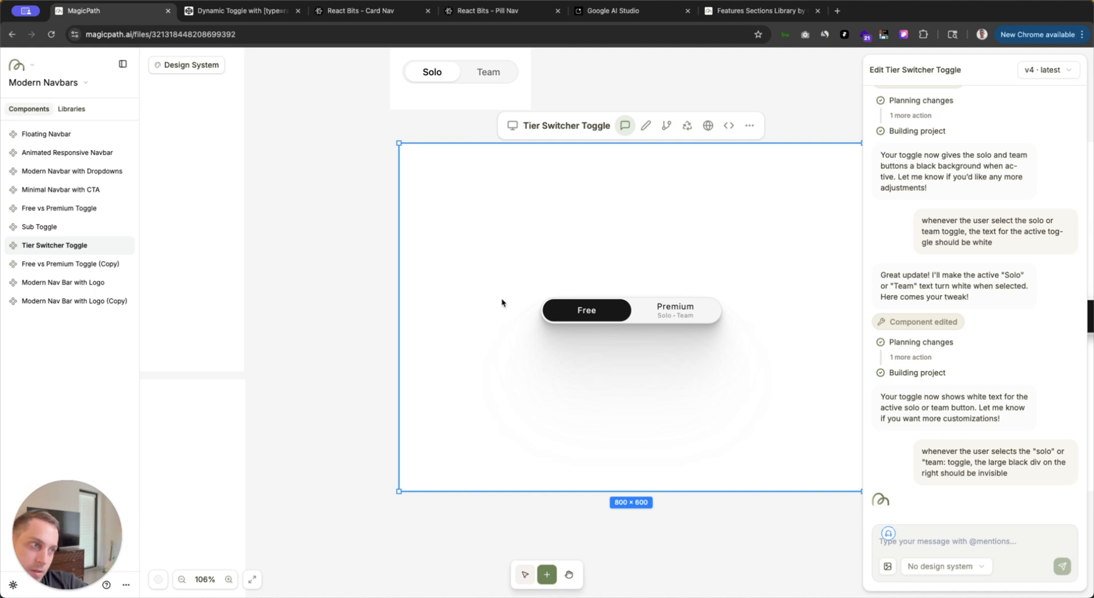
scroll(376, 348, "down", 5)
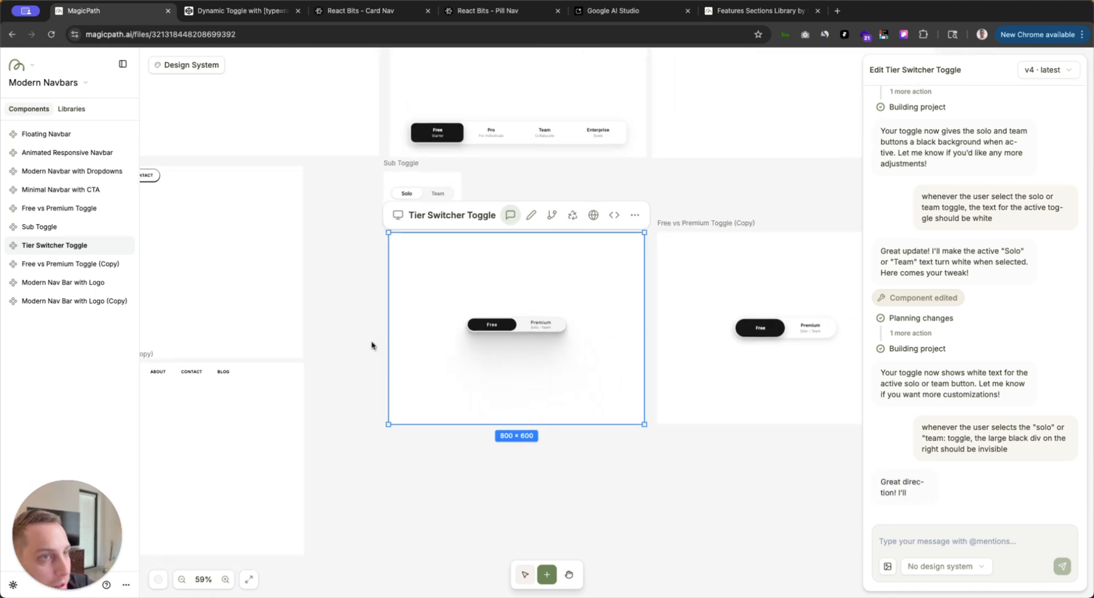
scroll(376, 347, "left", 3)
scroll(430, 312, "down", 3)
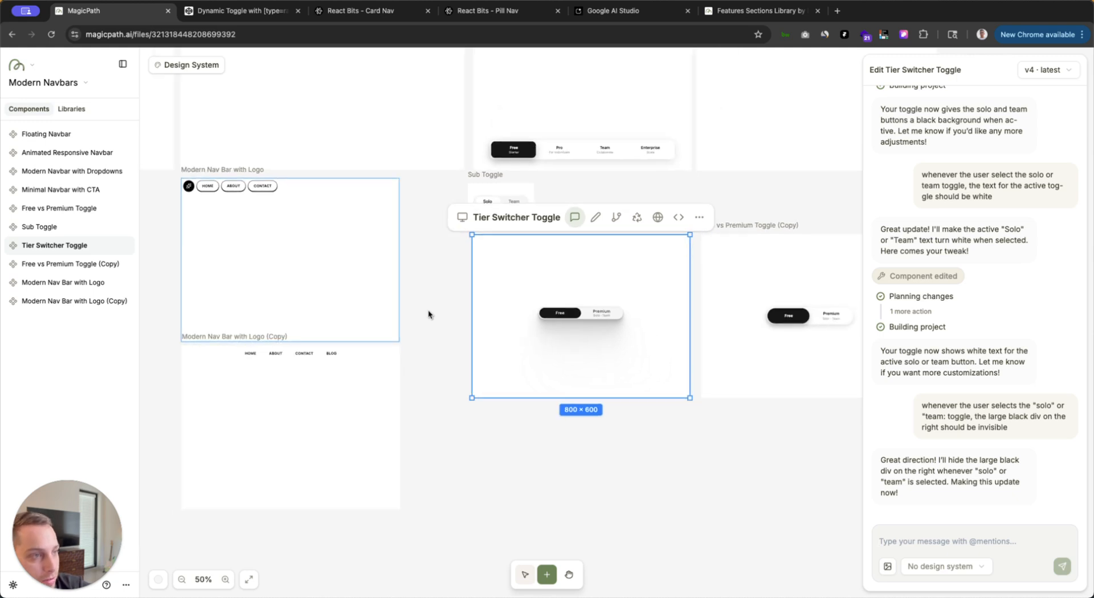
Step: Examine the link hover effect in the Modern Nav Bar with Logo (Copy) component
left_click(203, 344)
scroll(202, 345, "up", 10)
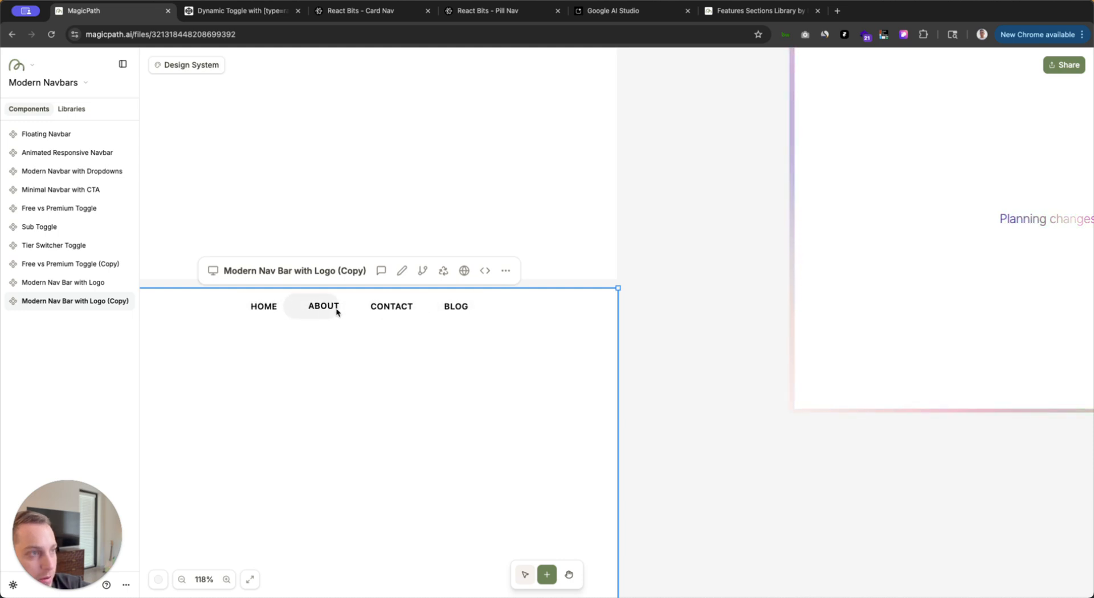
left_click(659, 303)
scroll(659, 308, "down", 5)
scroll(659, 308, "up", 2)
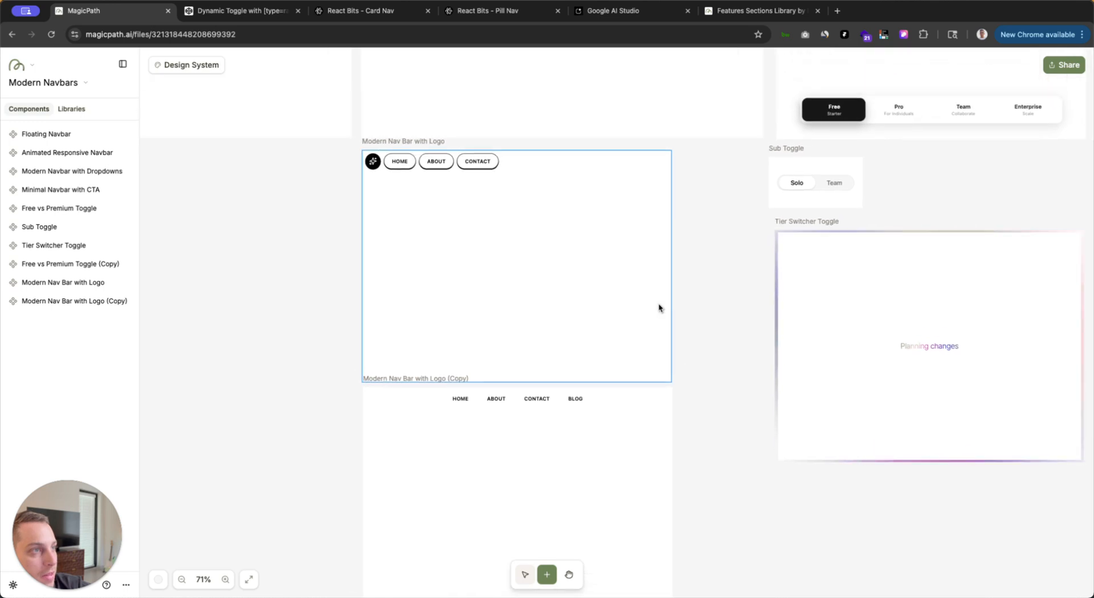
Step: Set the Modern Nav Bar with Logo's header row distribution to Center and save the style edit
left_click(399, 143)
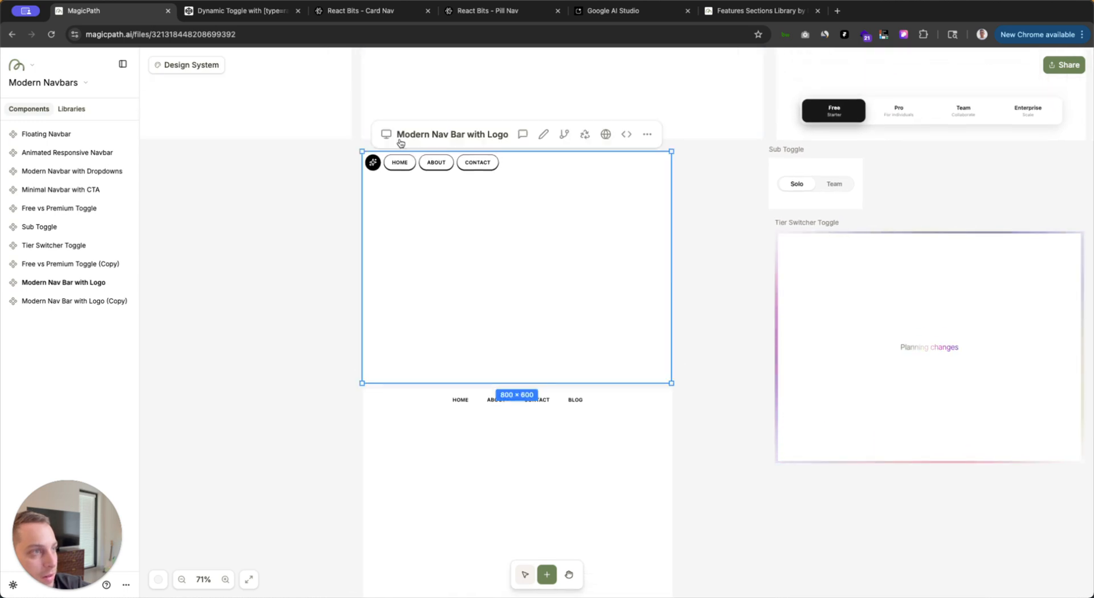
left_click(543, 134)
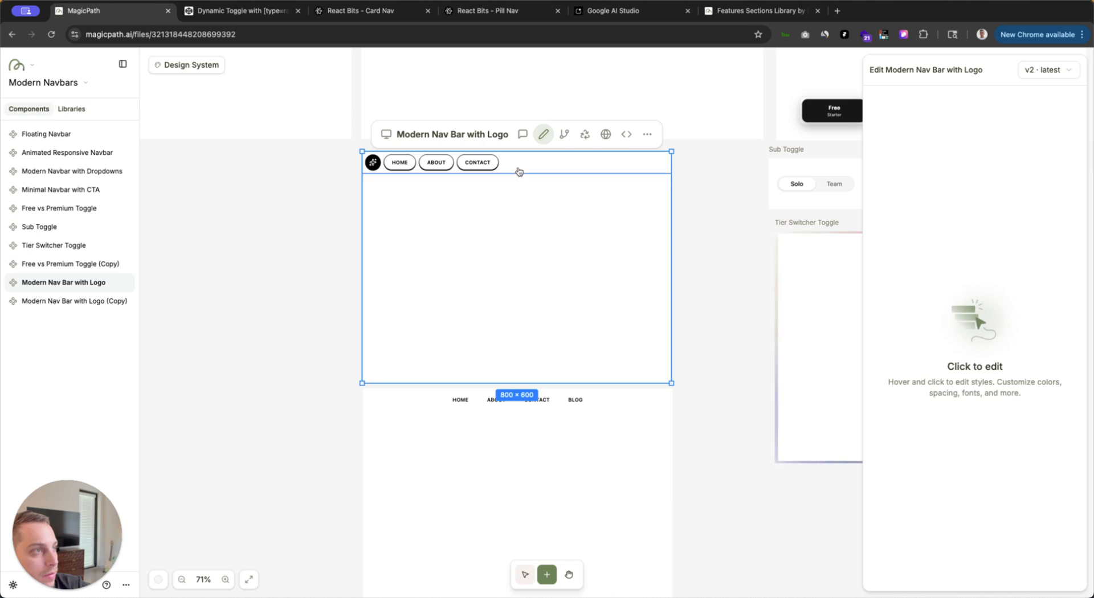
left_click(518, 169)
left_click(945, 306)
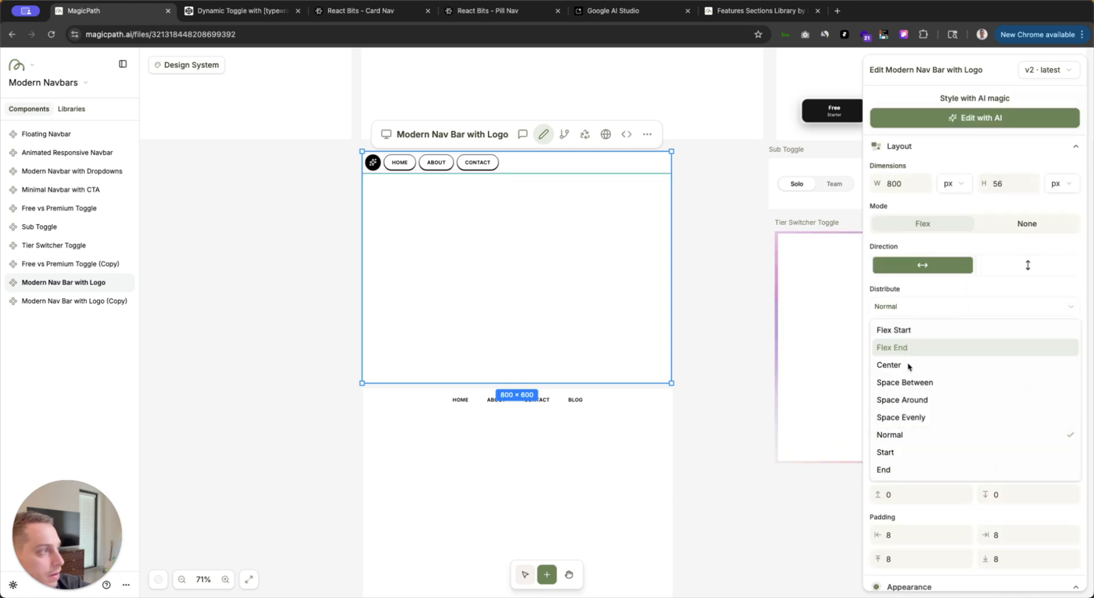
left_click(907, 364)
left_click(1060, 101)
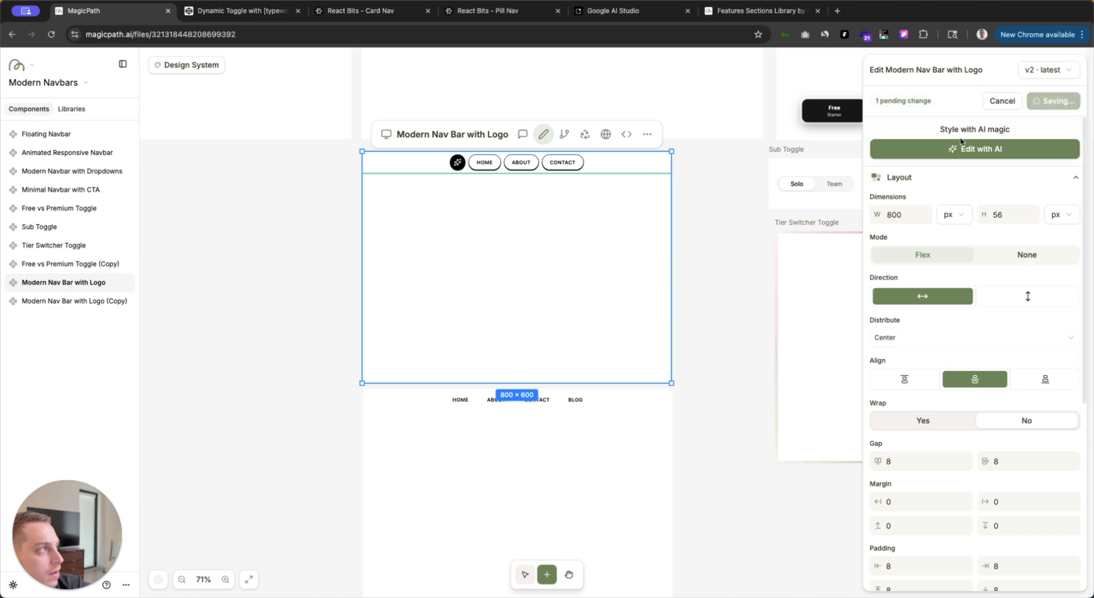
scroll(763, 189, "down", 3)
scroll(727, 215, "up", 3)
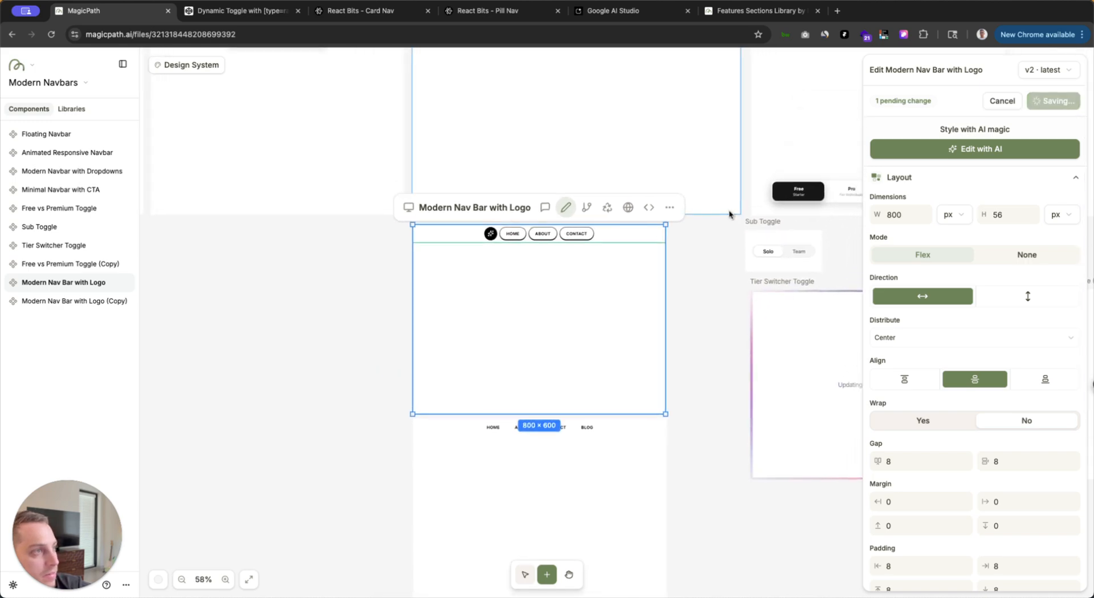
Step: Check the React Bits Pill Nav demo, and ask the live Google AI Studio stream "isnt there like a circular movement coming from the bottom?"
left_click(632, 10)
left_click(495, 12)
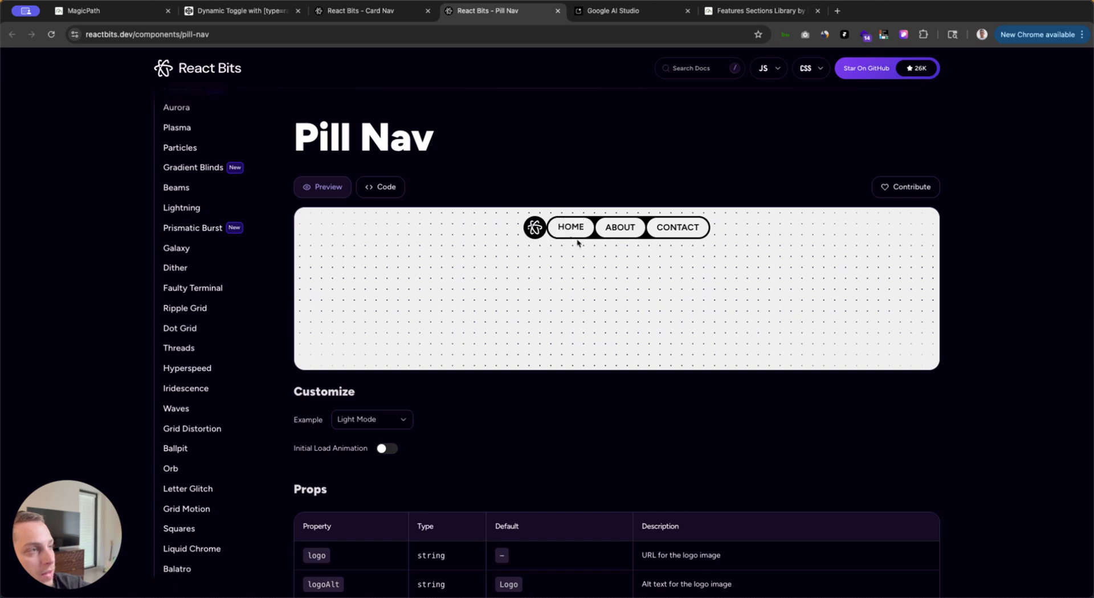
left_click(595, 14)
left_click(434, 571)
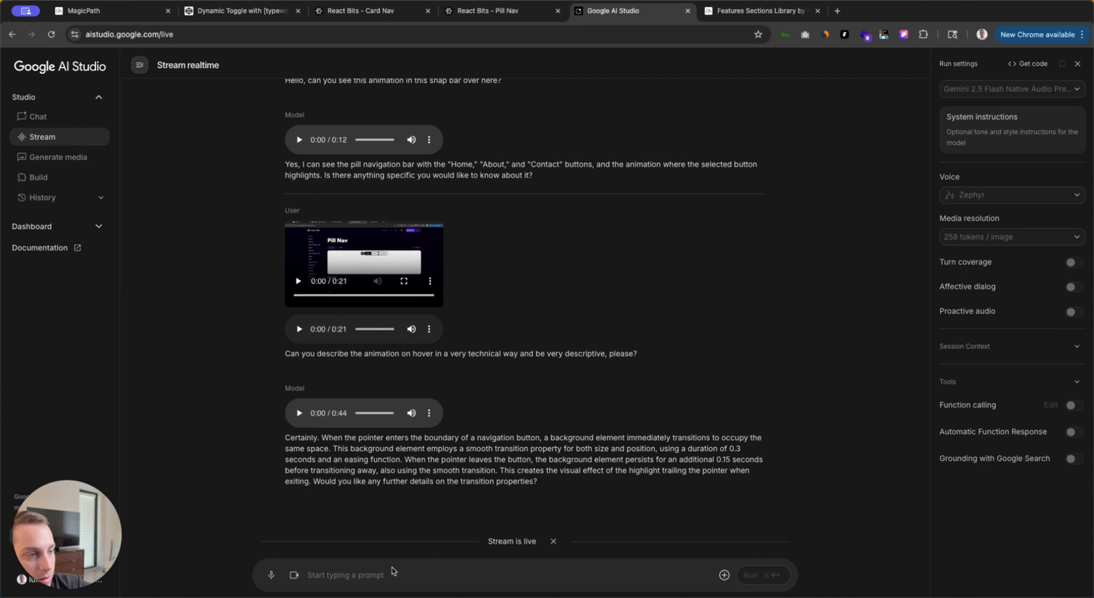
type("isnt there like a circular movement coming from the bottom?")
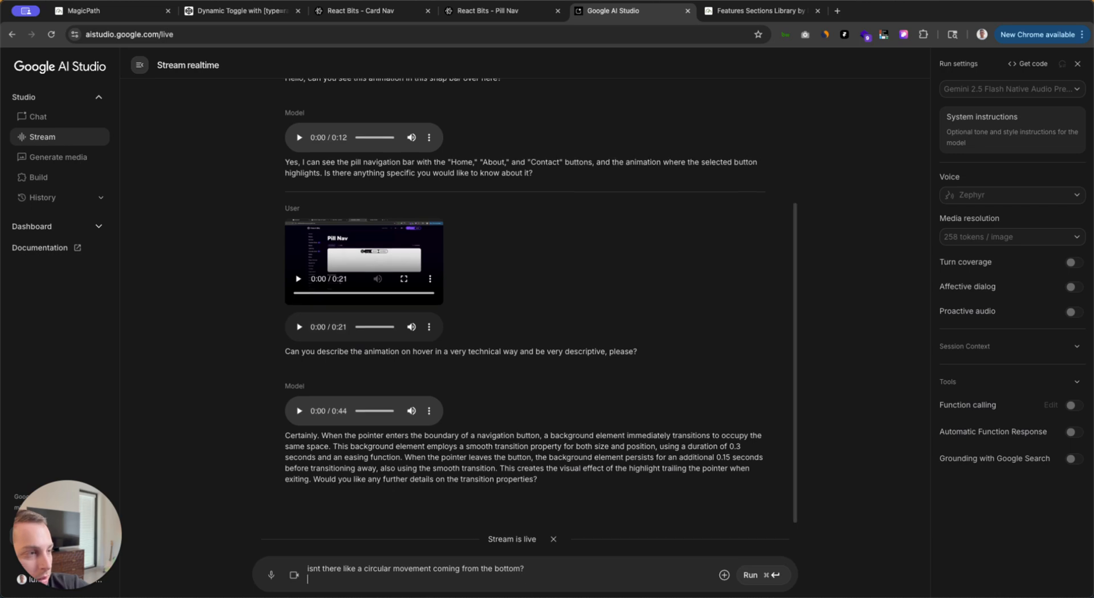
left_click(784, 575)
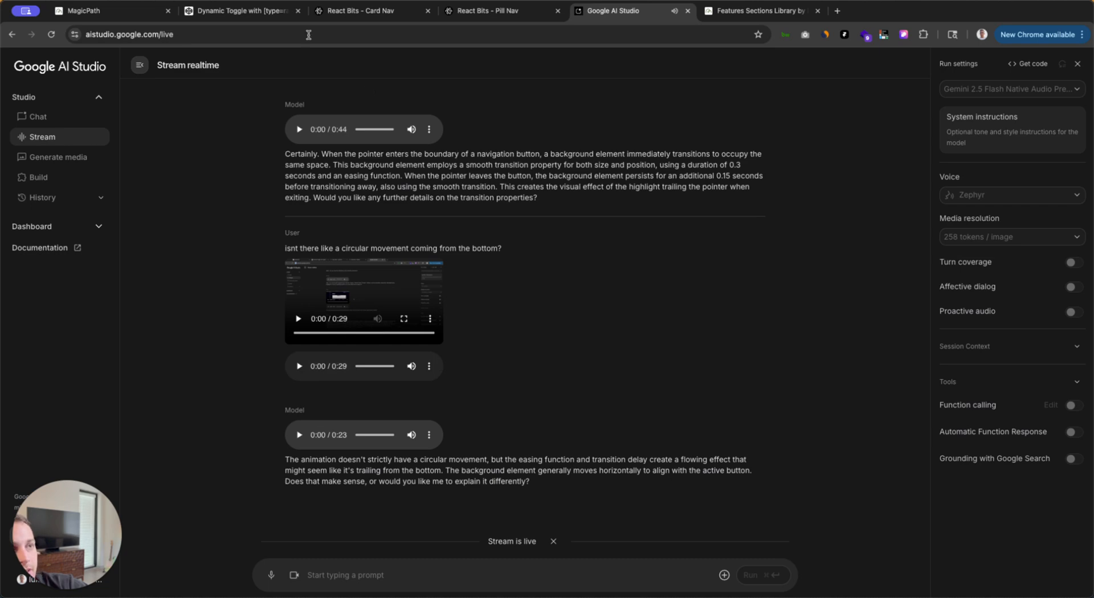
Step: Switch back to MagicPath and try the Team and Solo options of the updated Tier Switcher Toggle
left_click(250, 13)
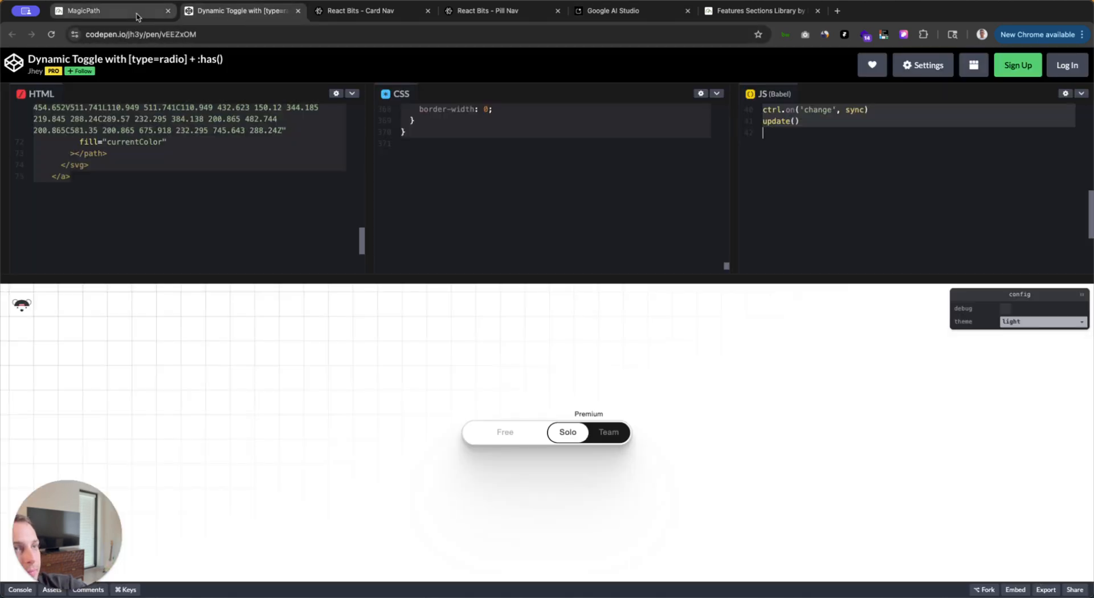
left_click(137, 15)
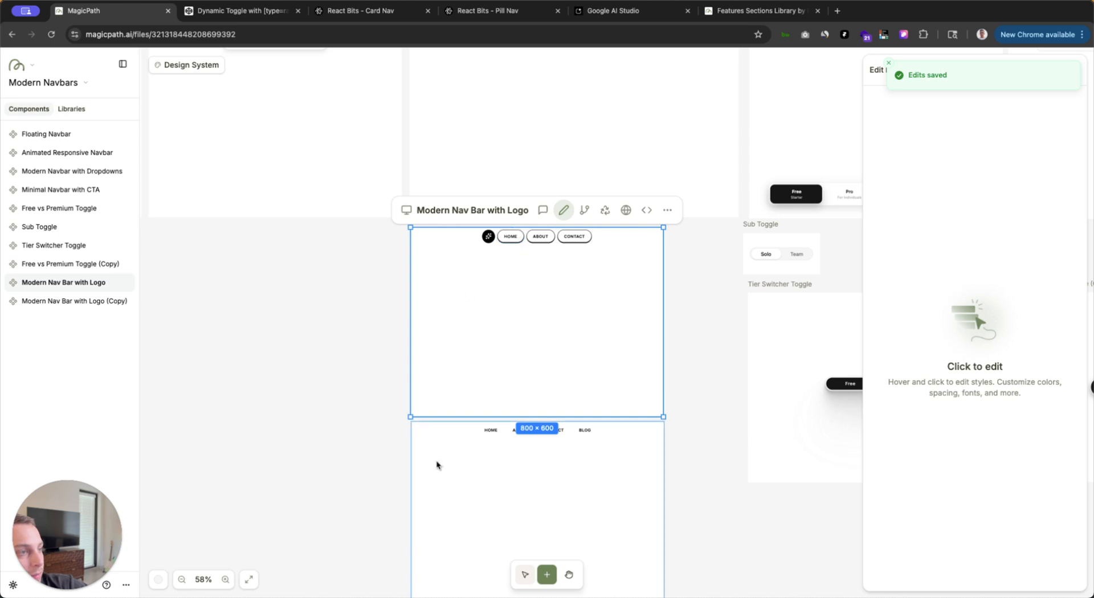
scroll(484, 447, "right", 3)
scroll(579, 442, "right", 4)
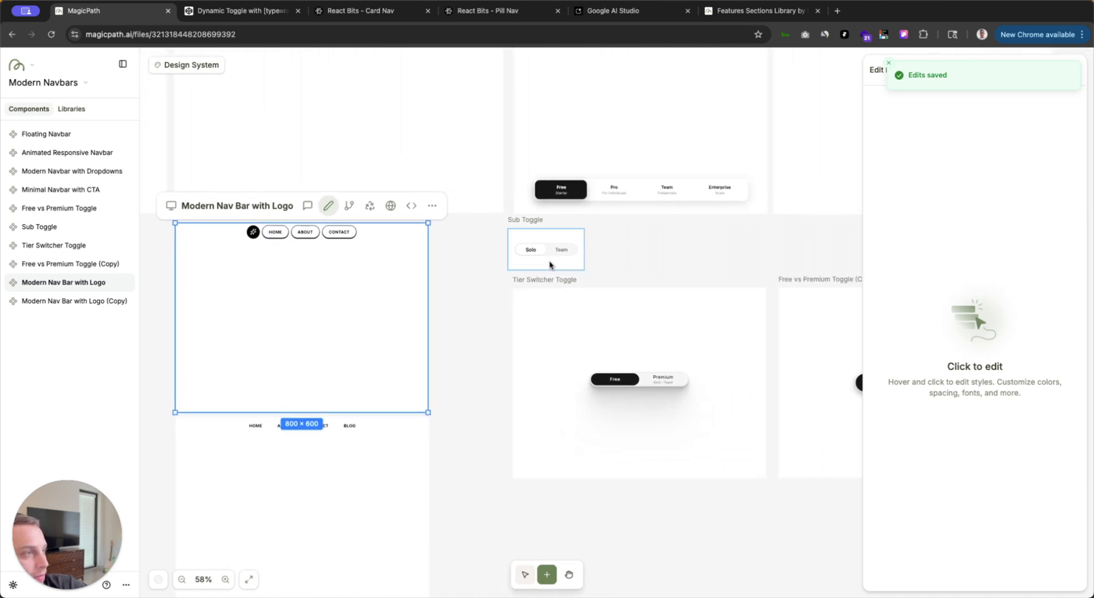
left_click(601, 282)
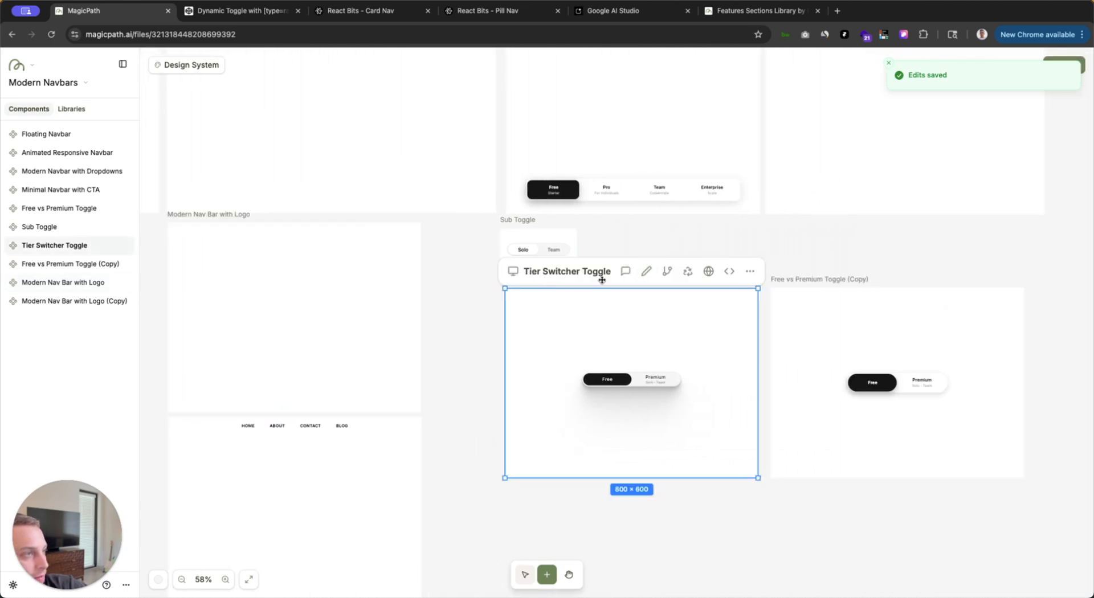
left_click(636, 380)
left_click(668, 380)
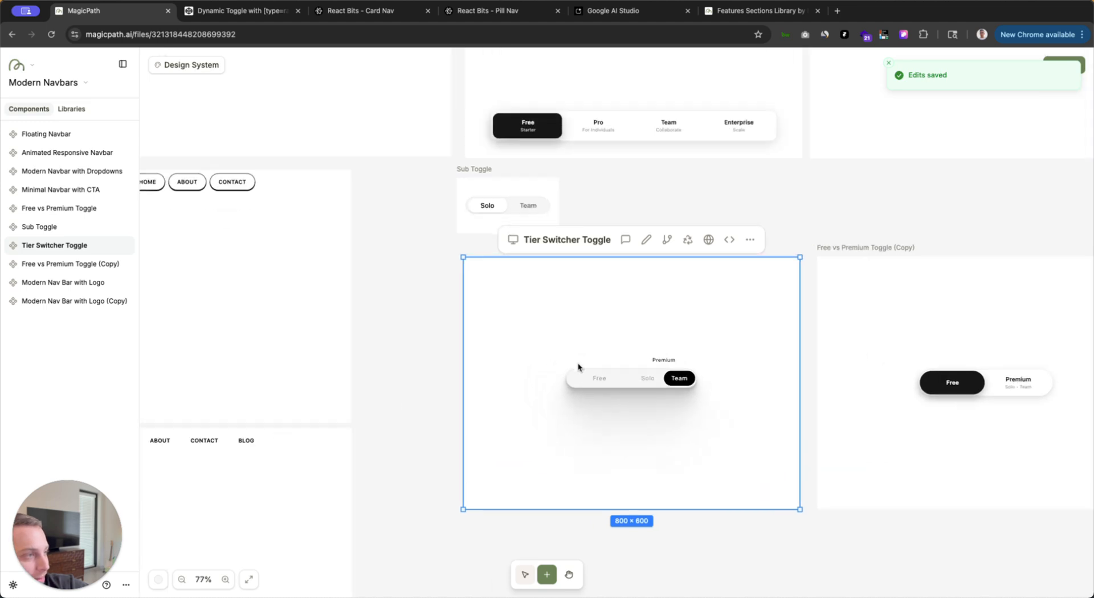
scroll(581, 374, "up", 5)
left_click(654, 378)
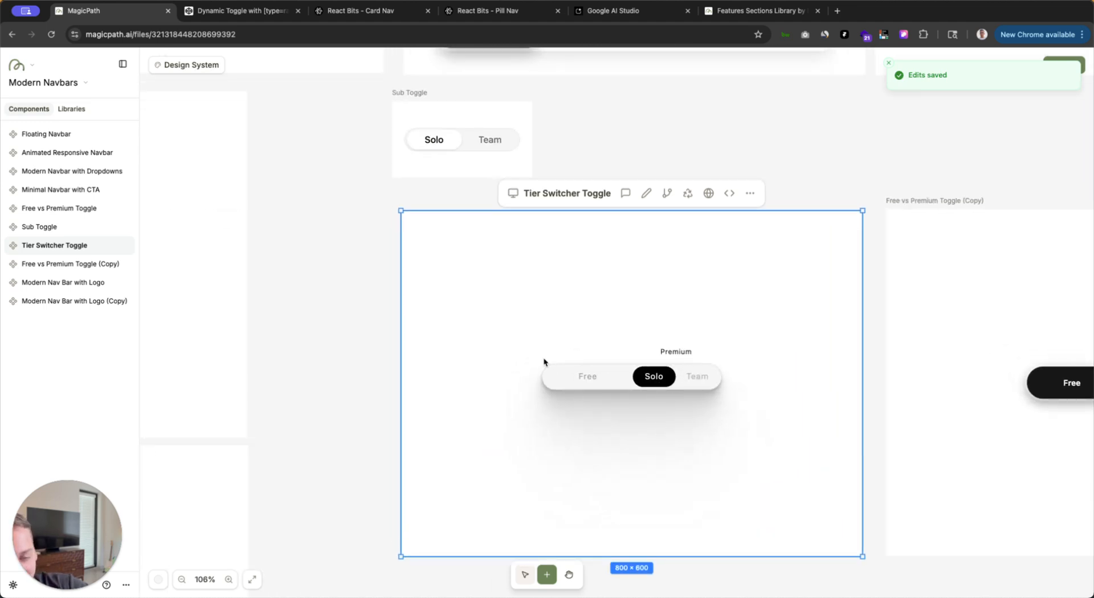
Step: Cycle the Tier Switcher Toggle repeatedly through Free, Solo and Team to examine its transitions
left_click(576, 383)
left_click(662, 376)
left_click(683, 381)
left_click(654, 377)
left_click(577, 380)
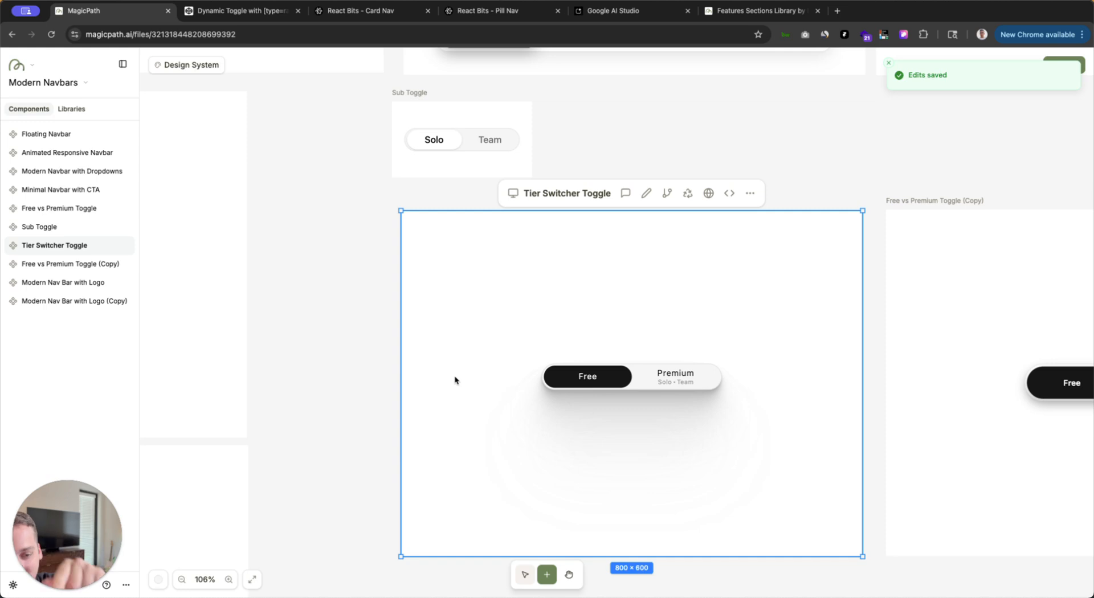
left_click(656, 380)
left_click(689, 378)
left_click(662, 379)
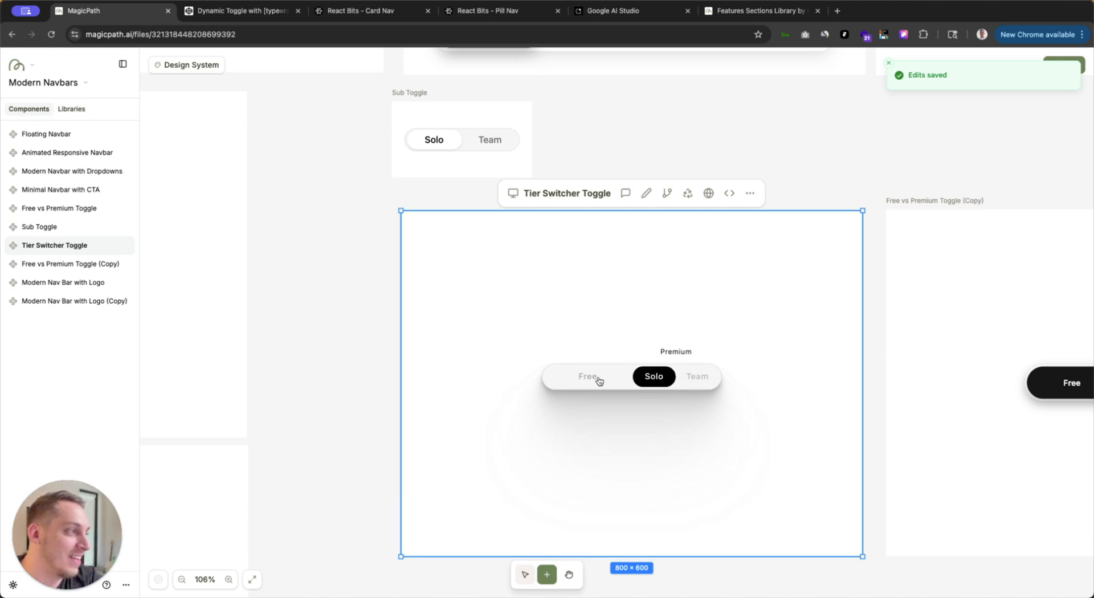
left_click(592, 379)
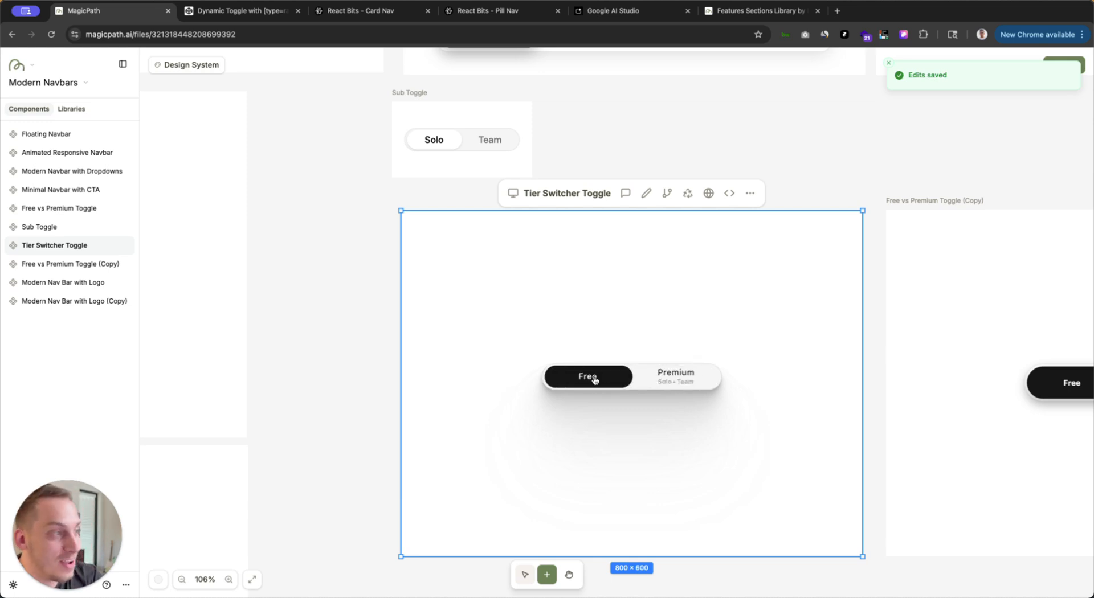
left_click(655, 376)
left_click(691, 378)
left_click(666, 382)
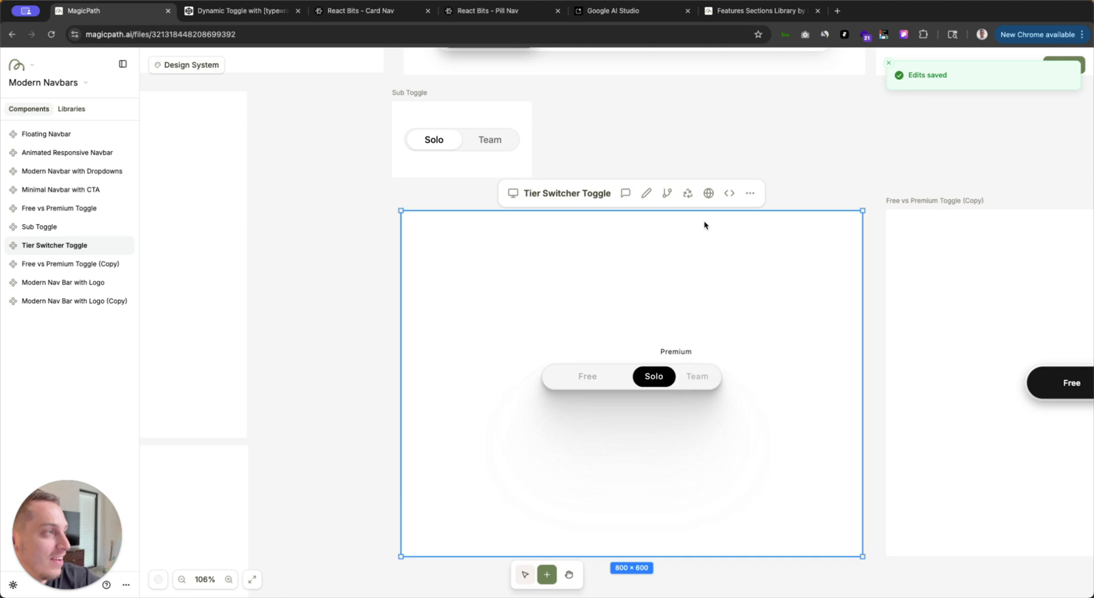
Step: Open the Tier Switcher Toggle in its own browser tab, try its options and check the page address, and close that tab
left_click(708, 198)
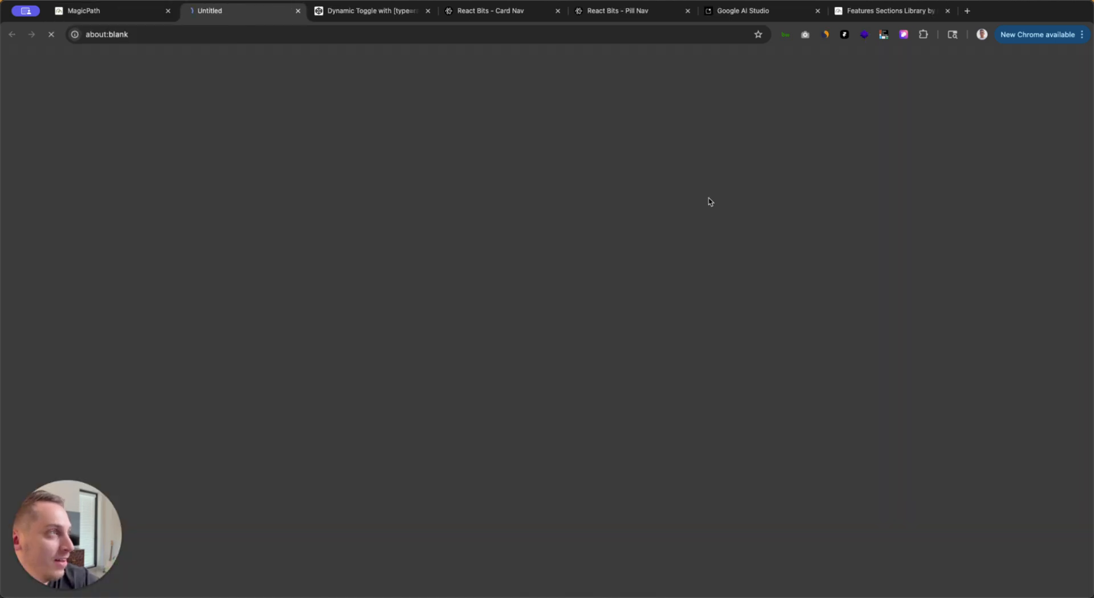
left_click(577, 321)
left_click(564, 320)
left_click(591, 318)
left_click(245, 36)
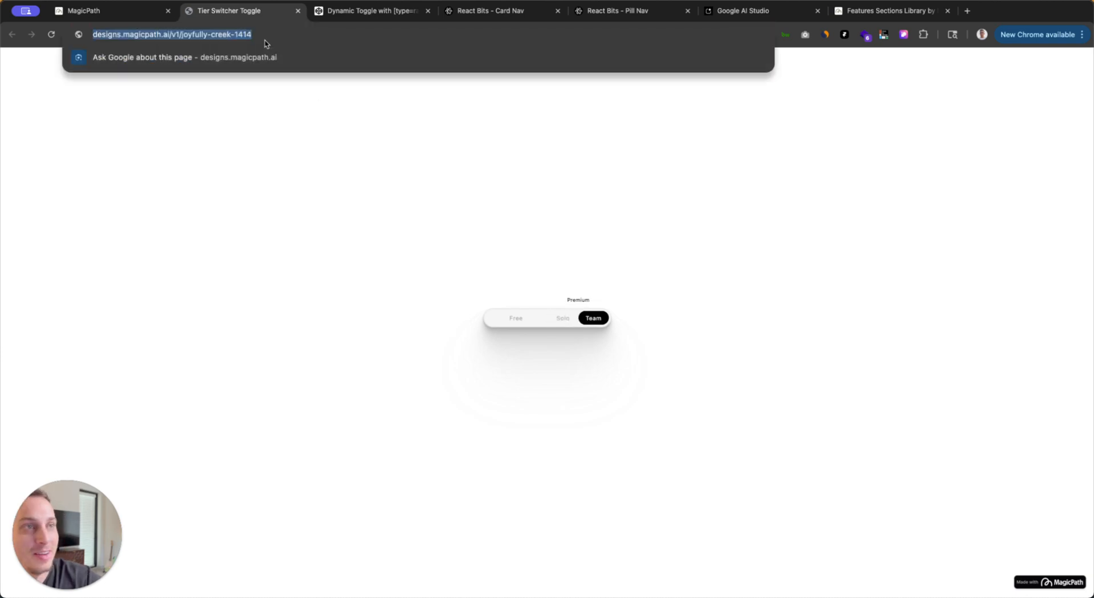
left_click(298, 10)
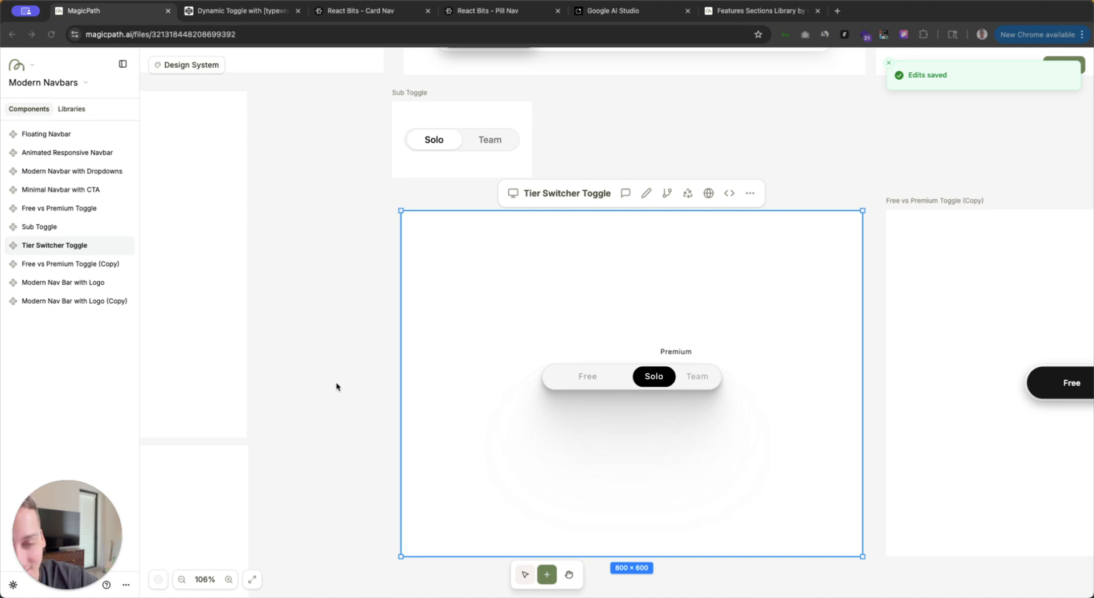
Step: Return to the start of the component row and try the Floating Navbar's Home item
scroll(334, 386, "down", 5)
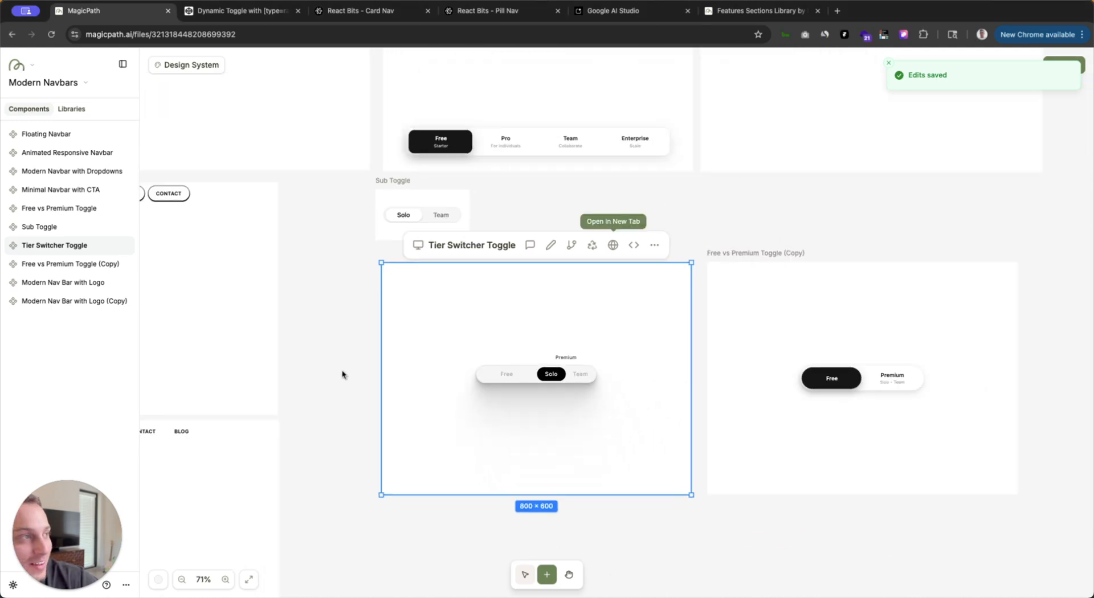
scroll(317, 356, "down", 3)
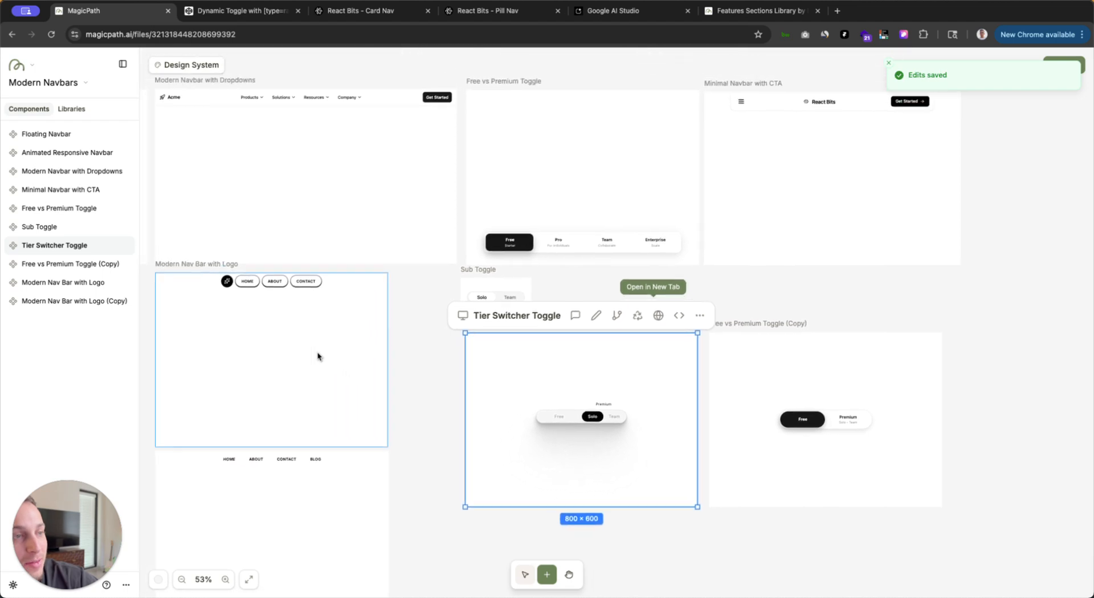
scroll(409, 341, "left", 5)
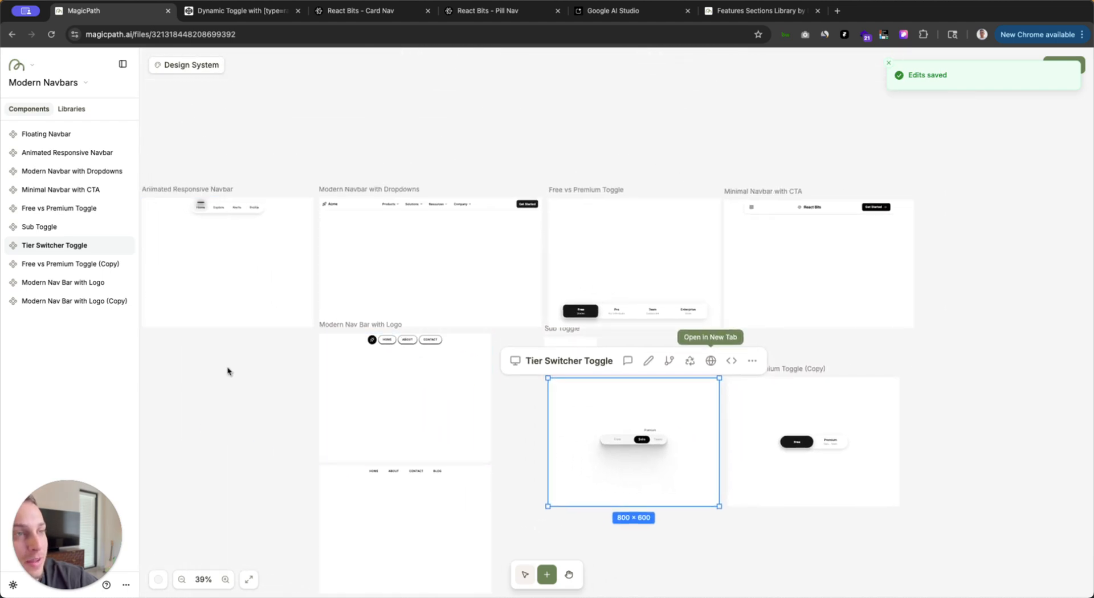
scroll(228, 371, "up", 3)
scroll(287, 329, "up", 3)
left_click(336, 411)
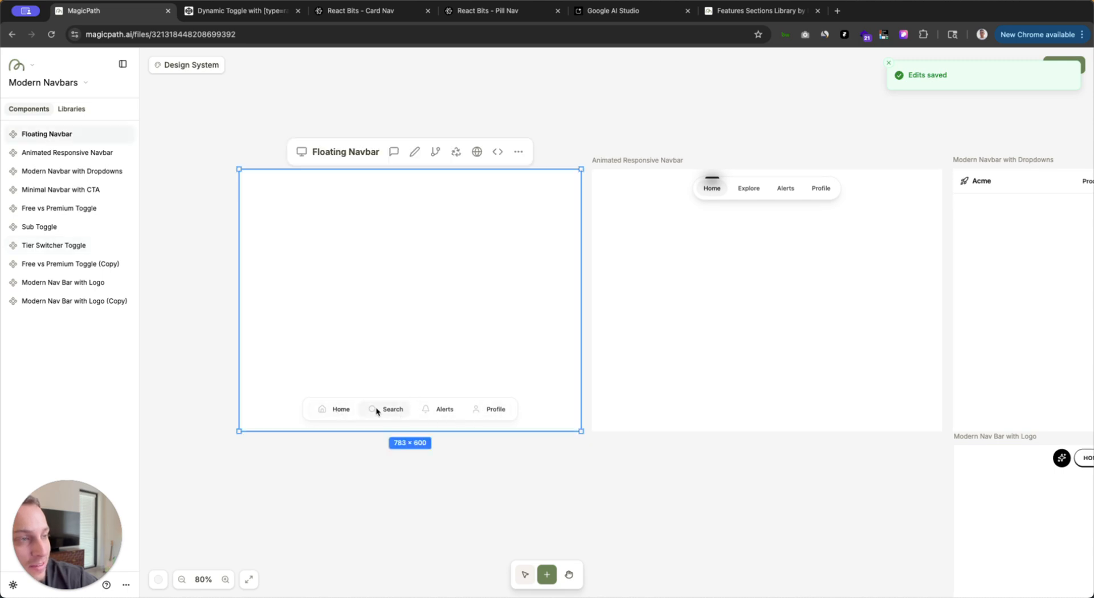
Step: Try the Home, Explore, Alerts and Profile items of the Animated Responsive Navbar to examine its sliding highlight
scroll(633, 444, "right", 4)
scroll(513, 163, "right", 4)
scroll(508, 129, "up", 4)
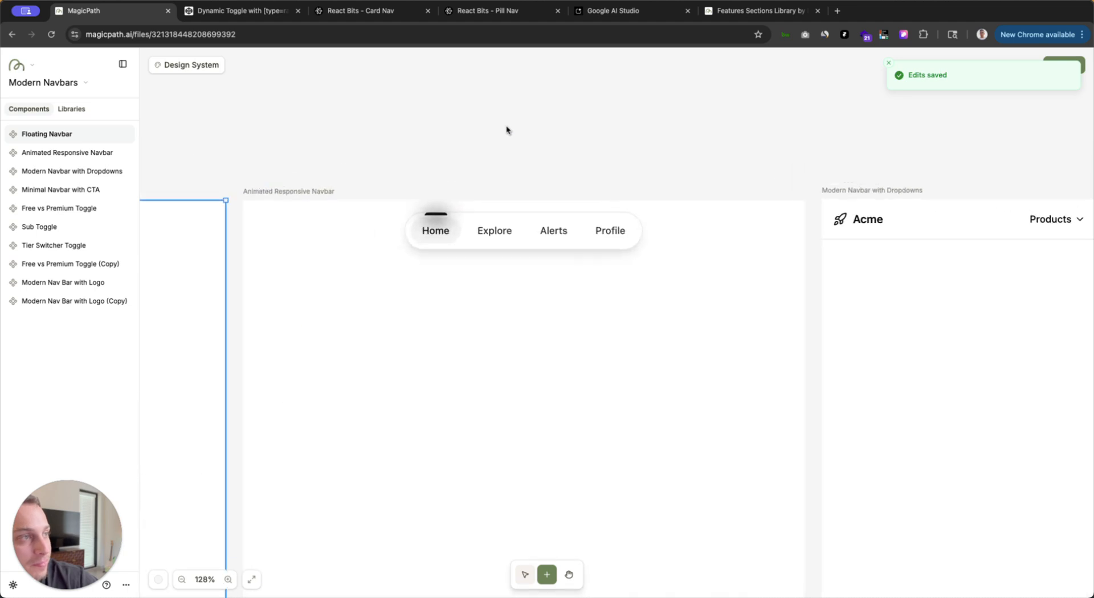
left_click(481, 235)
left_click(483, 237)
left_click(550, 237)
left_click(631, 239)
left_click(540, 238)
left_click(501, 237)
left_click(447, 239)
left_click(506, 237)
left_click(553, 237)
Step: Select the Modern Navbar with Dropdowns and preview its Solutions dropdown
scroll(717, 174, "right", 5)
scroll(500, 176, "down", 3)
left_click(499, 176)
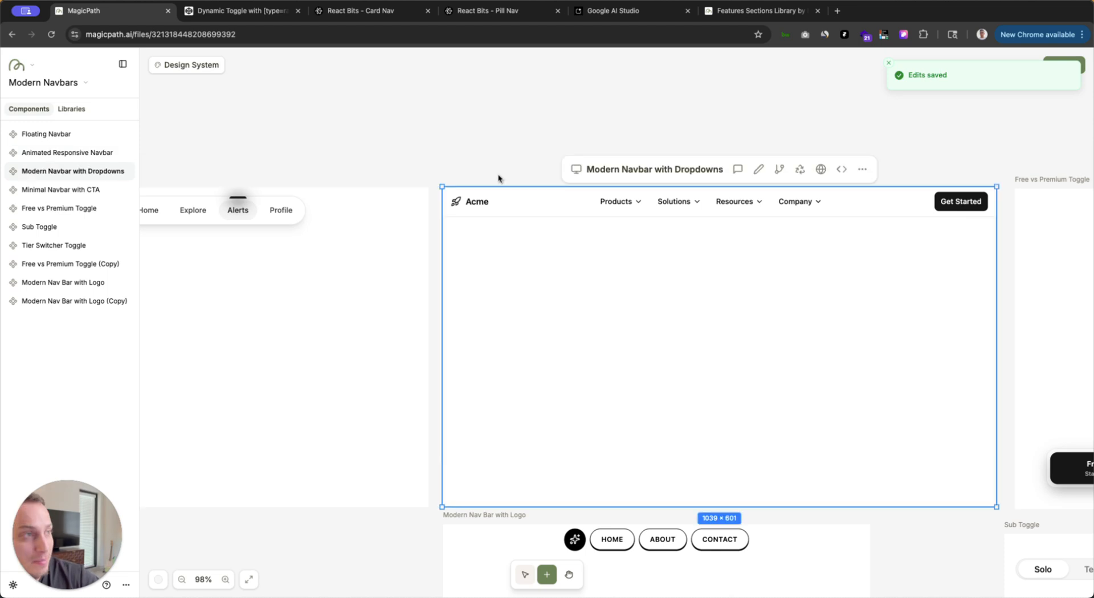
mouse_move(701, 206)
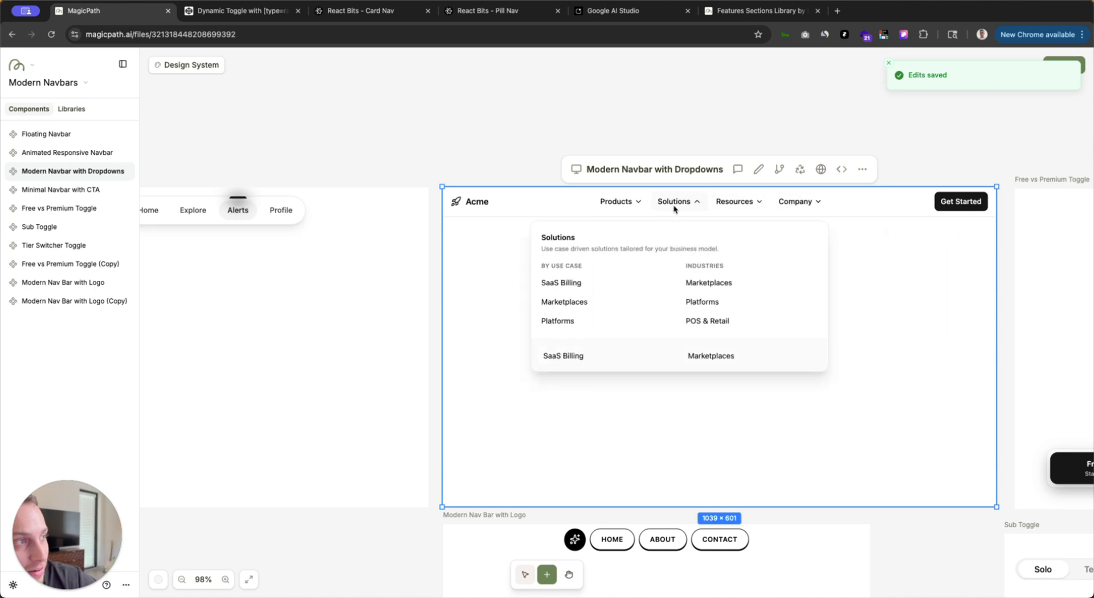
Step: Try the Pro, Team and Enterprise tiers of the Free vs Premium Toggle to examine its animation
scroll(957, 176, "right", 10)
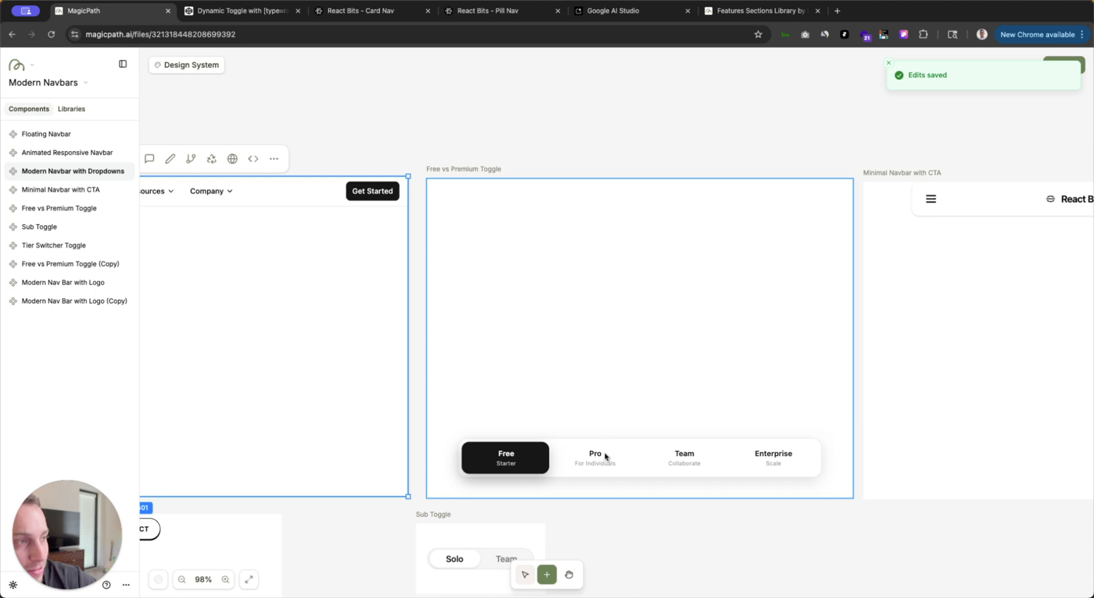
left_click(605, 456)
left_click(606, 456)
left_click(680, 461)
left_click(781, 459)
left_click(659, 459)
left_click(611, 455)
Step: Select the Tier Switcher Toggle below and demonstrate its switching between the Free, Solo and Team states
scroll(614, 535, "down", 10)
left_click(596, 463)
left_click(591, 472)
scroll(378, 445, "down", 4)
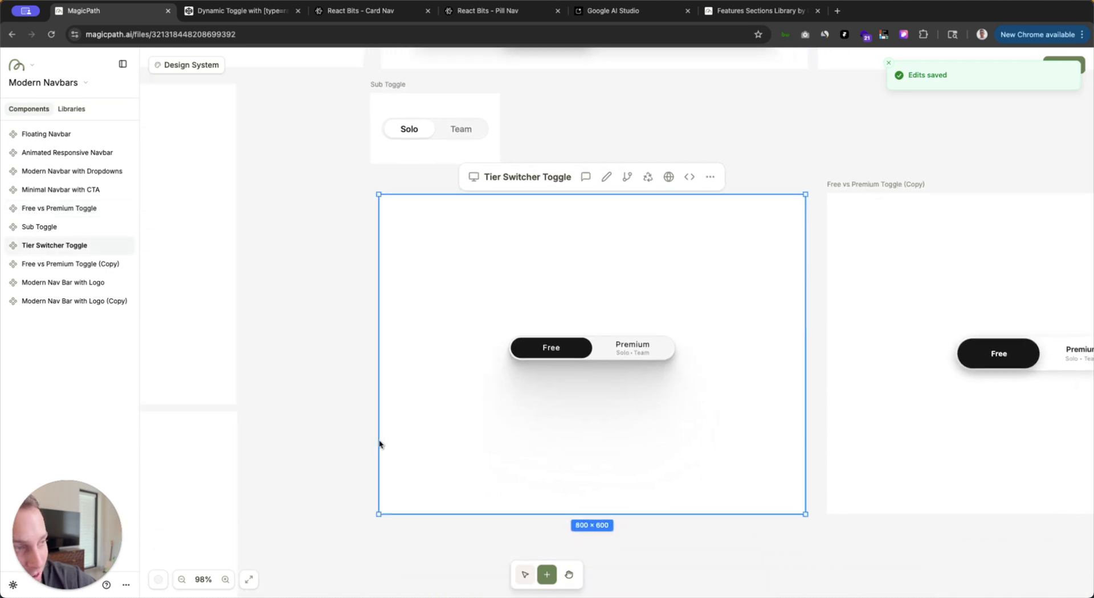
left_click(639, 347)
left_click(570, 346)
left_click(655, 348)
left_click(619, 348)
left_click(658, 344)
left_click(612, 345)
left_click(560, 345)
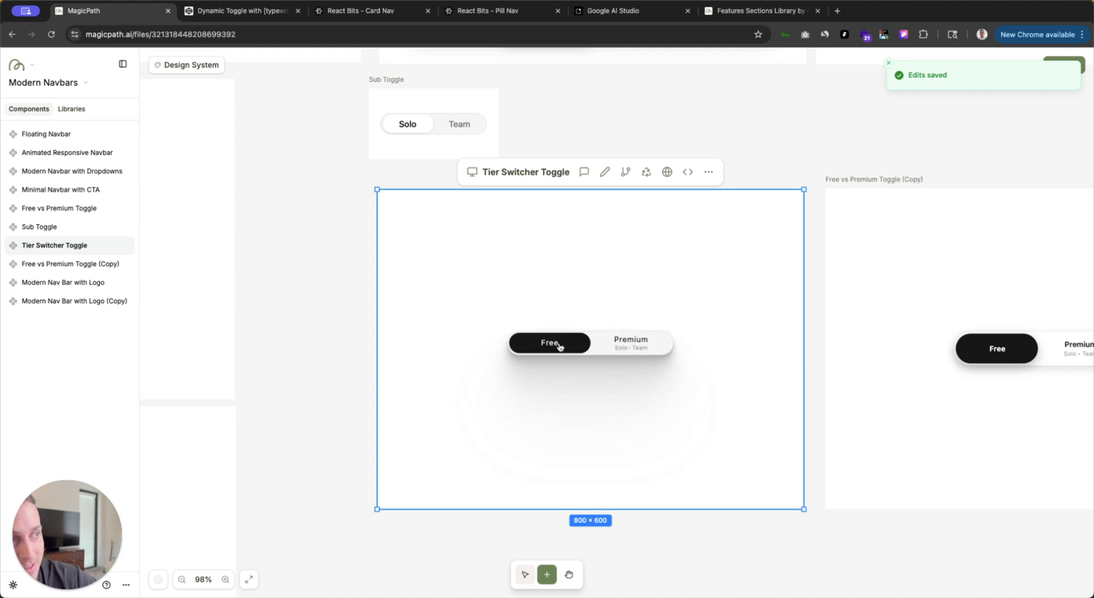
left_click(618, 350)
left_click(643, 348)
left_click(621, 343)
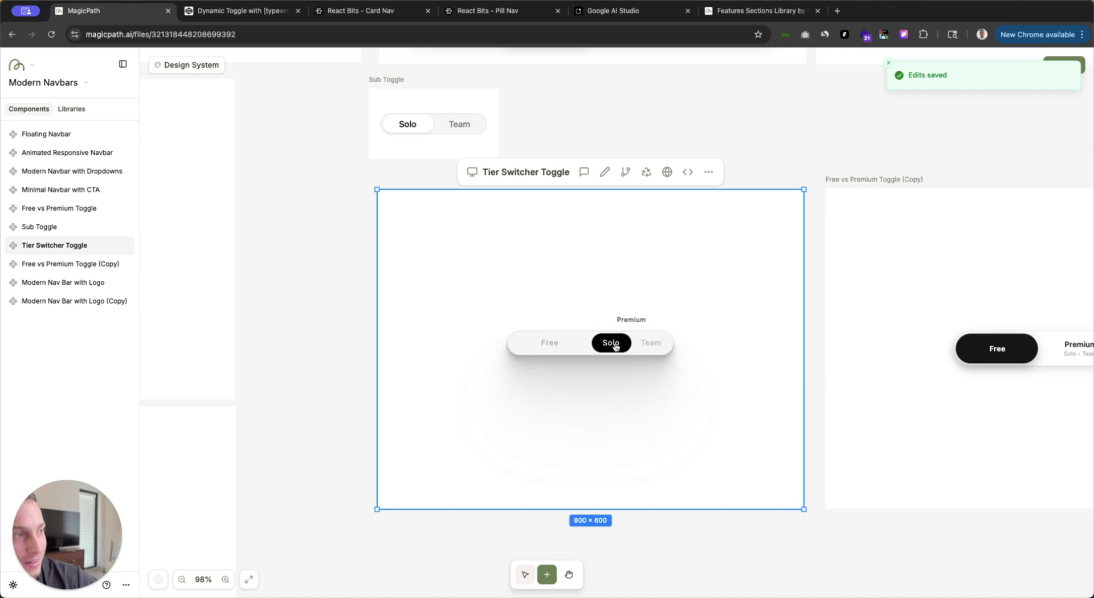
Step: Select the Free vs Premium Toggle (Copy) and try switching it from Free to Premium to examine its animation
scroll(330, 325, "down", 3)
left_click(788, 283)
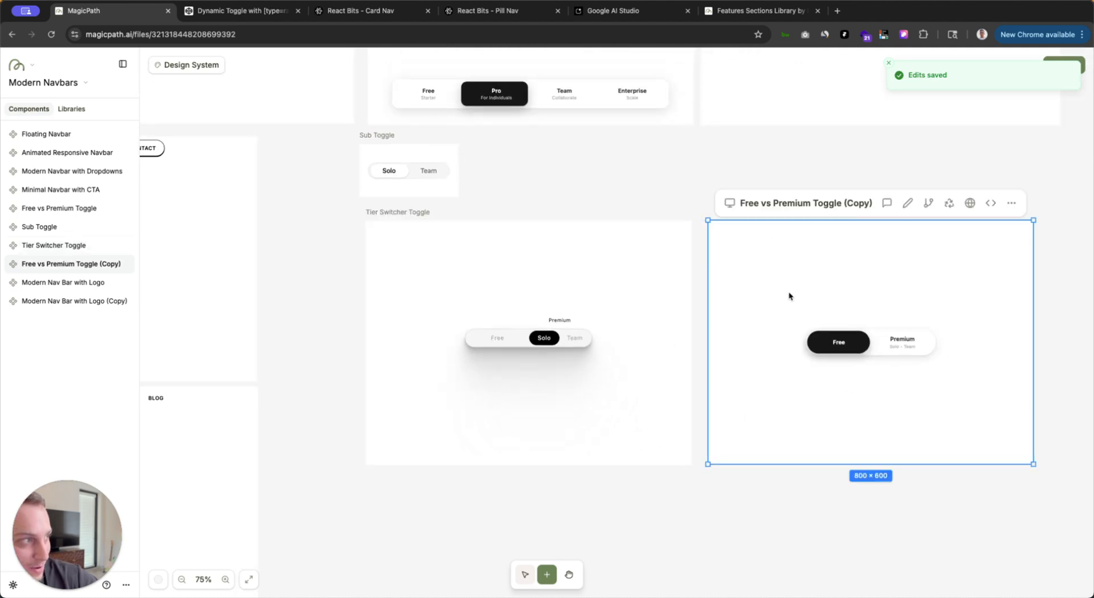
scroll(732, 188, "right", 3)
scroll(733, 188, "down", 1)
left_click(785, 310)
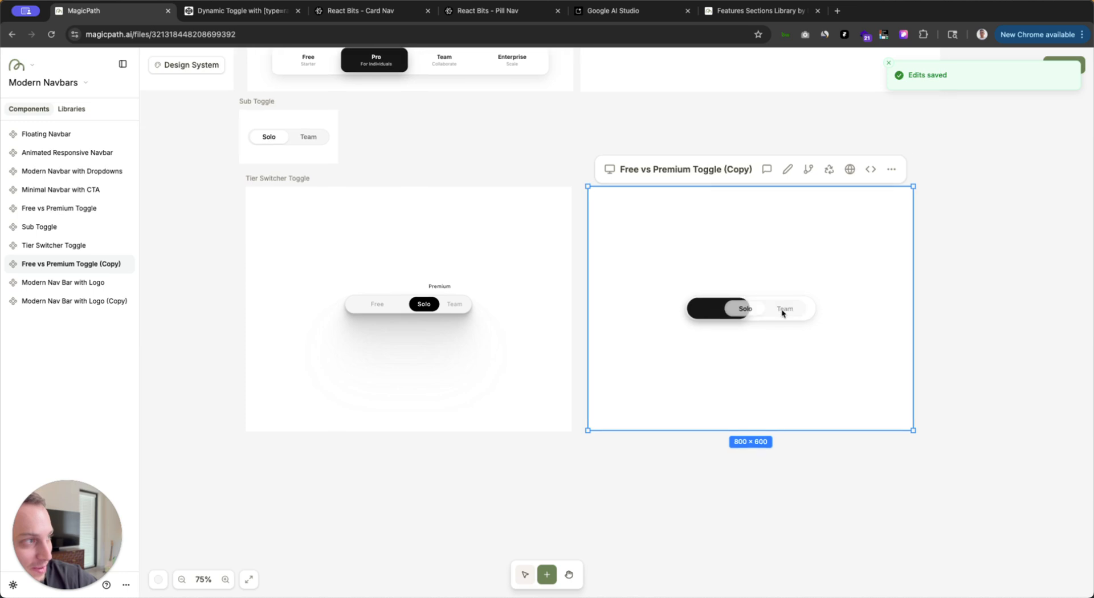
Step: Delete the Free vs Premium Toggle (Copy) component from the canvas
right_click(718, 175)
left_click(658, 183)
left_click(656, 179)
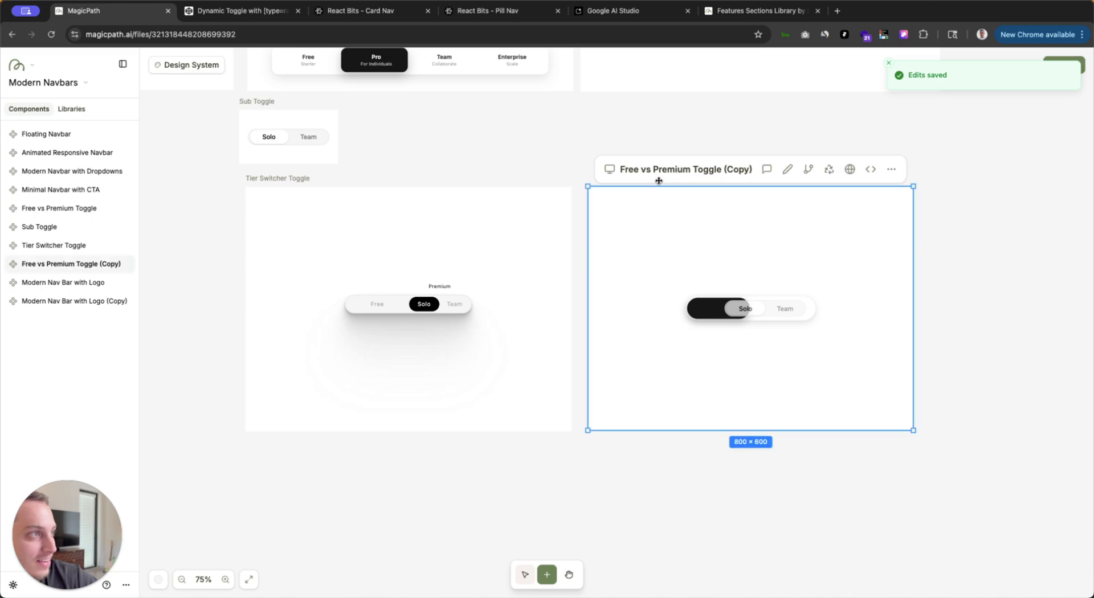
left_click(889, 169)
left_click(791, 264)
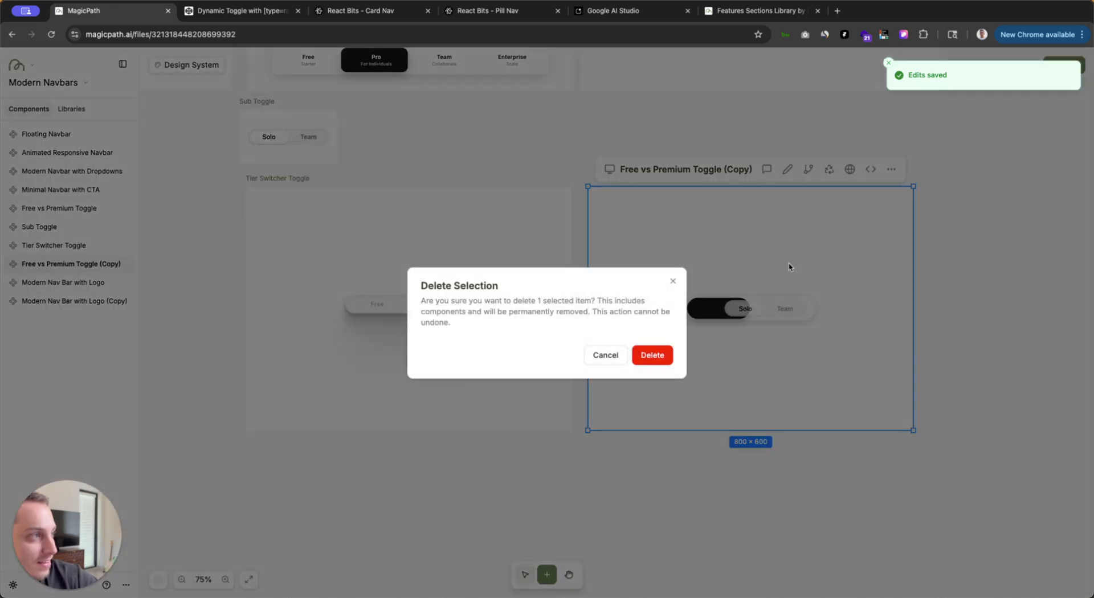
left_click(652, 355)
Step: Open the Tier Switcher Toggle's edit chat and review its conversation back to the original code prompt
scroll(589, 186, "down", 5)
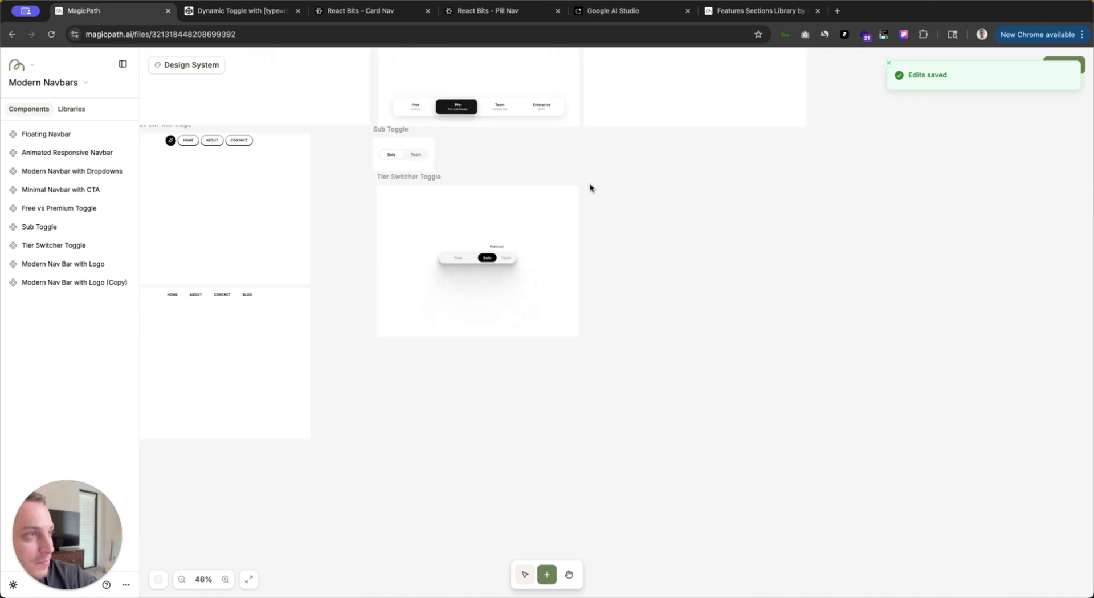
scroll(590, 187, "up", 5)
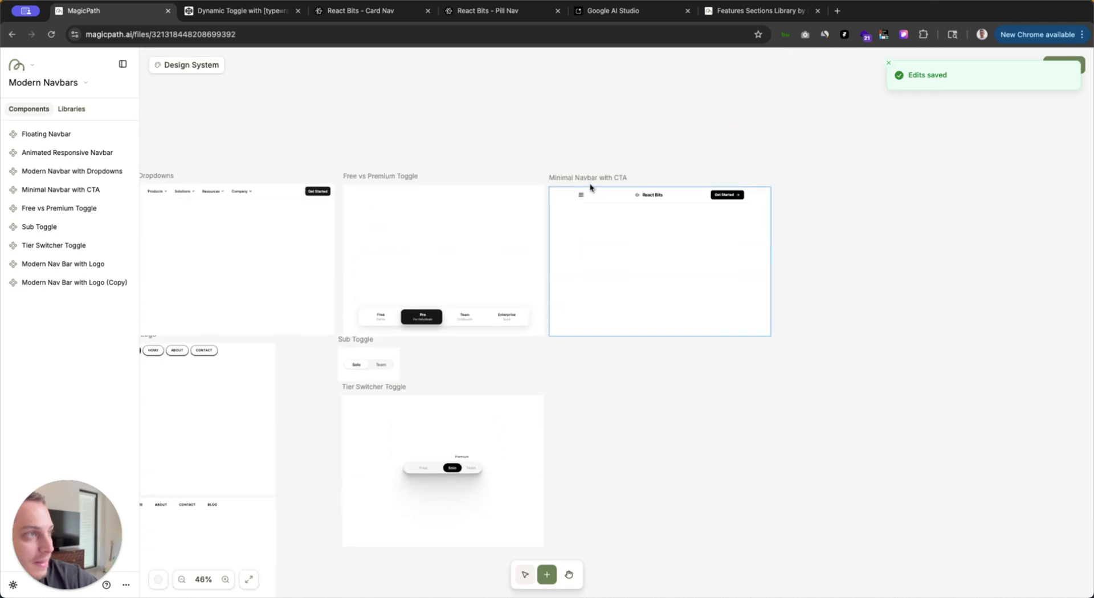
left_click(357, 396)
left_click(436, 383)
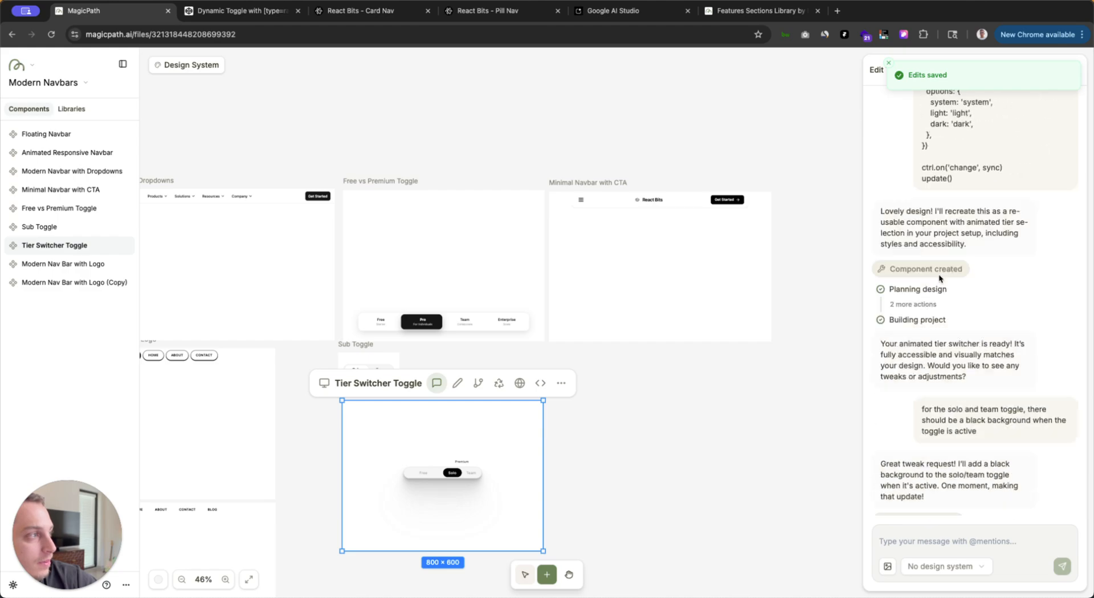
scroll(939, 275, "up", 20)
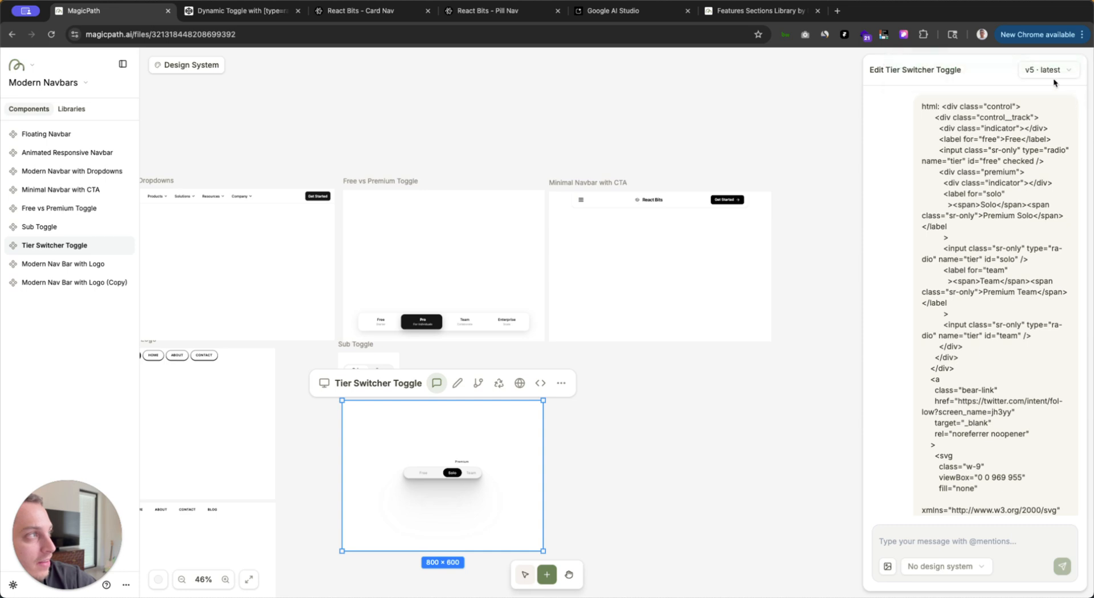
left_click(753, 100)
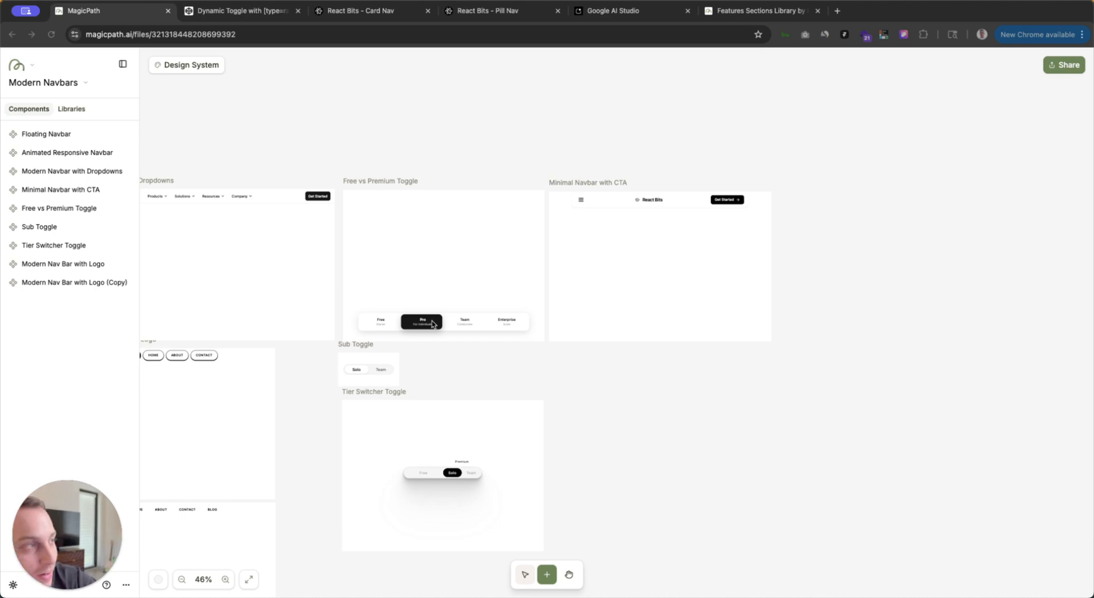
Step: Focus on the Minimal Navbar with CTA and preview its expandable menu with the About, Projects and Contact cards
left_click(581, 184)
key("shift+2")
left_click(492, 127)
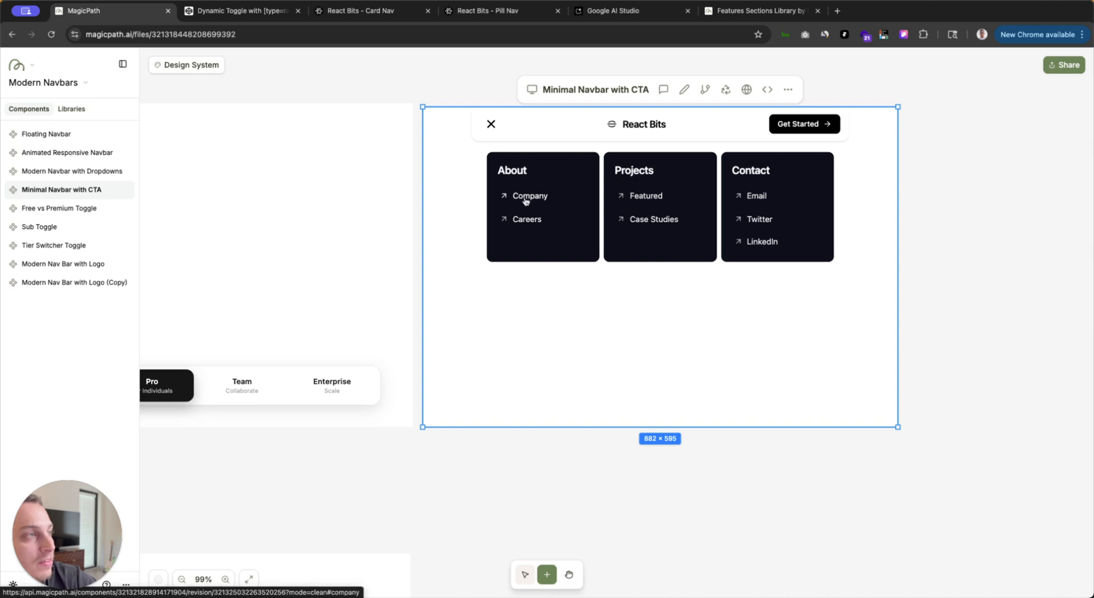
left_click(491, 124)
Step: Move the Modern Nav Bar with Logo, its copy and the Tier Switcher Toggle into the upper row after the Minimal Navbar with CTA
scroll(382, 91, "down", 5)
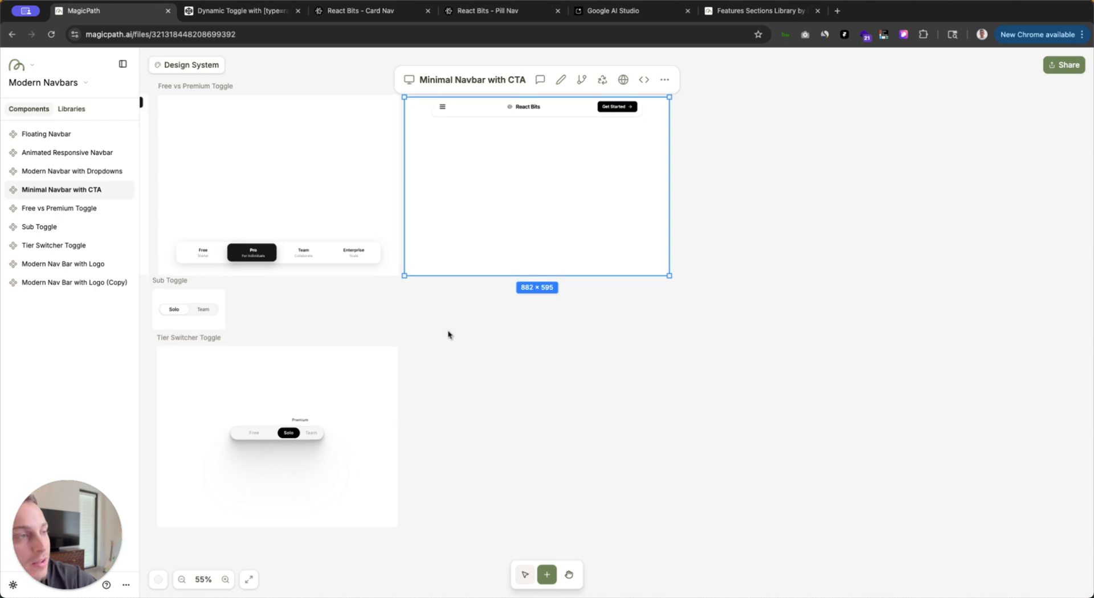
scroll(438, 336, "left", 3)
scroll(421, 342, "left", 1)
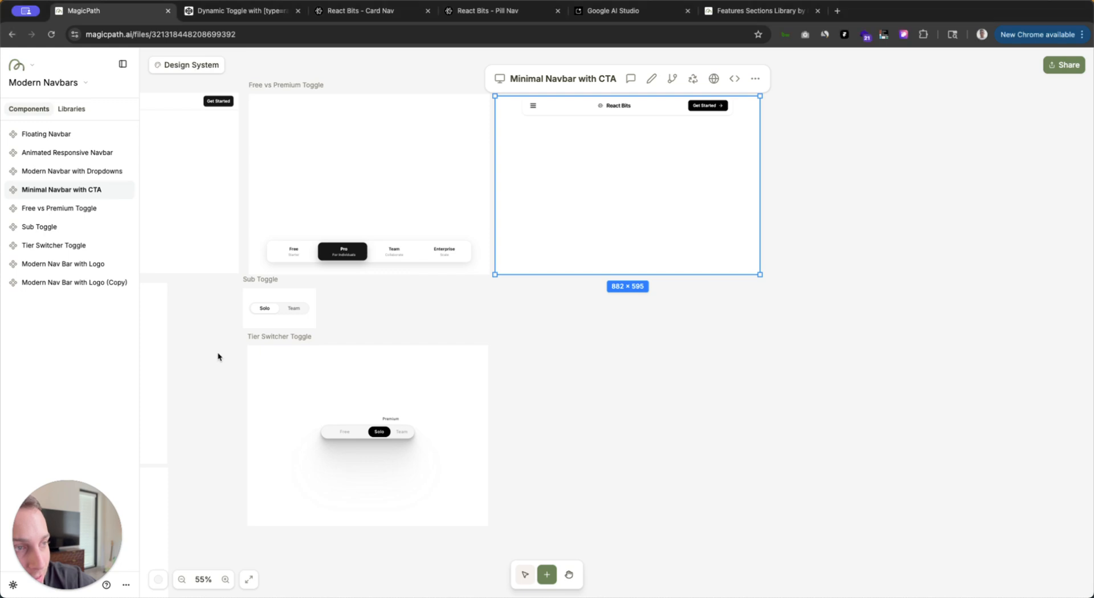
scroll(218, 357, "down", 5)
scroll(293, 336, "left", 3)
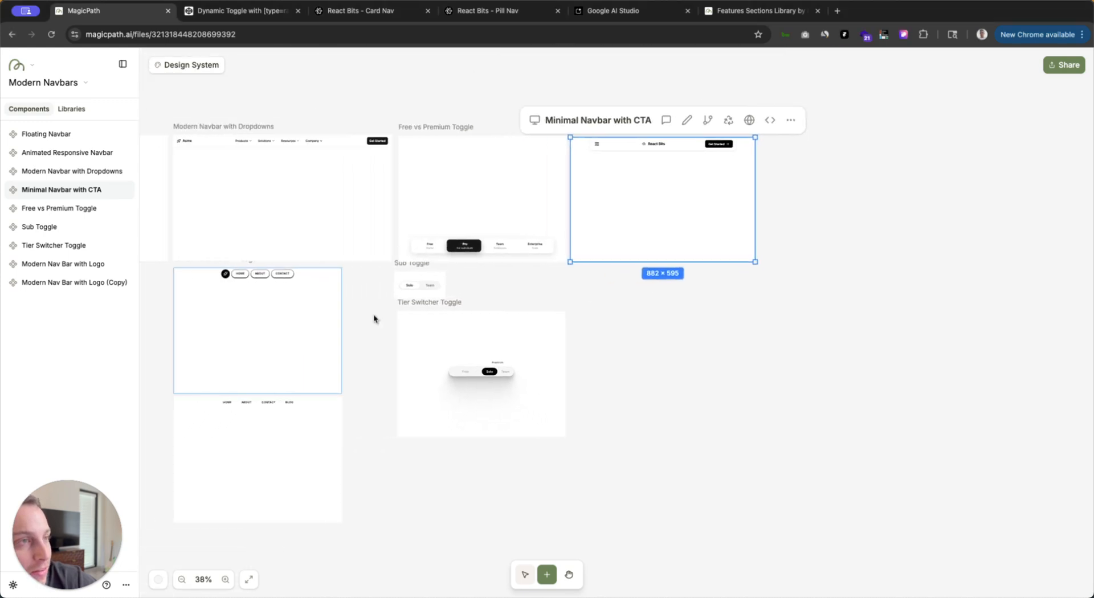
scroll(400, 313, "left", 5)
scroll(325, 323, "down", 4)
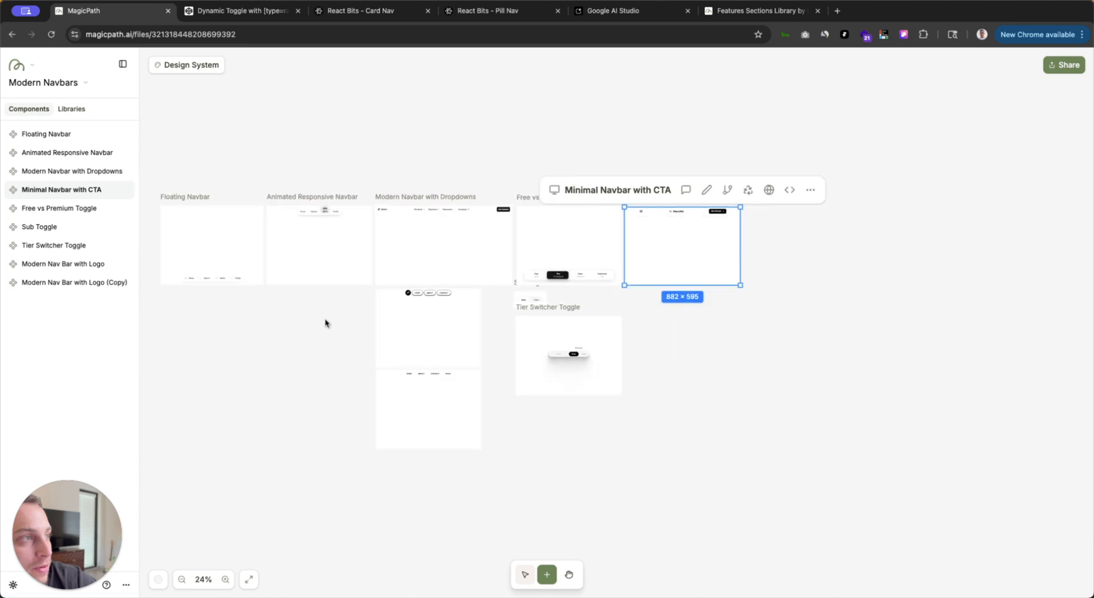
left_click(403, 290)
left_click_drag(393, 279, 757, 198)
left_click_drag(420, 363, 896, 203)
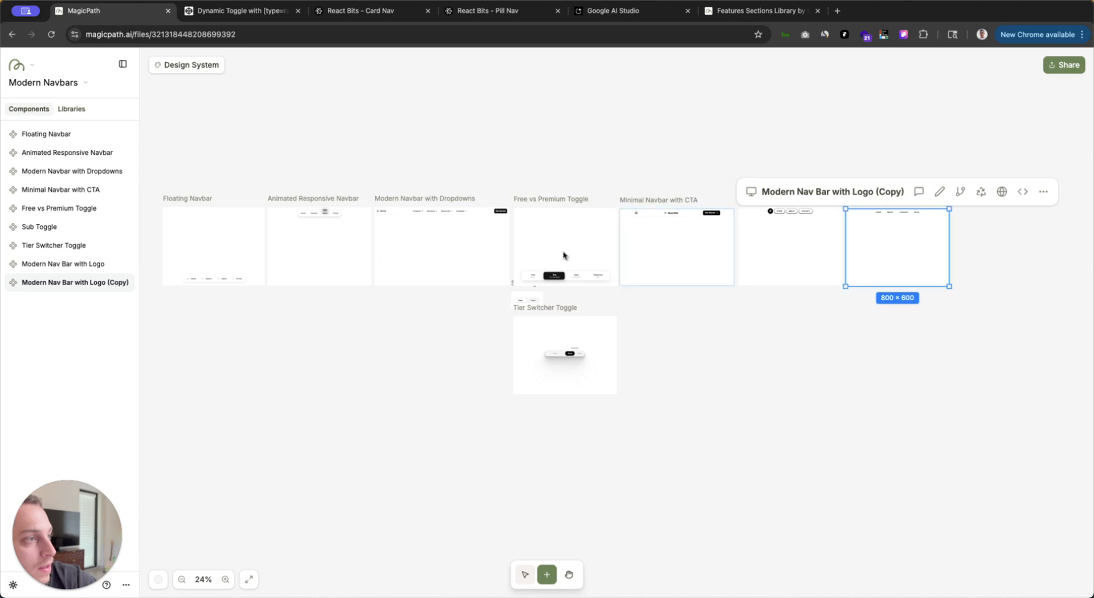
left_click(543, 316)
left_click_drag(540, 307, 979, 198)
Step: Move the Sub Toggle directly below the Floating Navbar and clear the selection
left_click(530, 301)
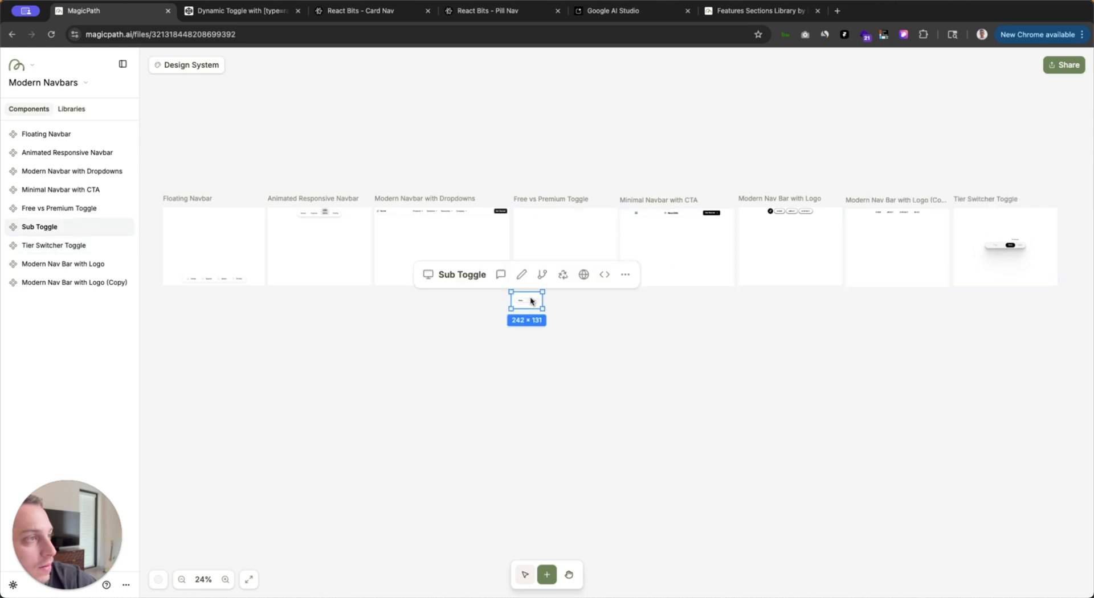
right_click(478, 282)
key("Escape")
left_click(532, 292)
left_click(625, 275)
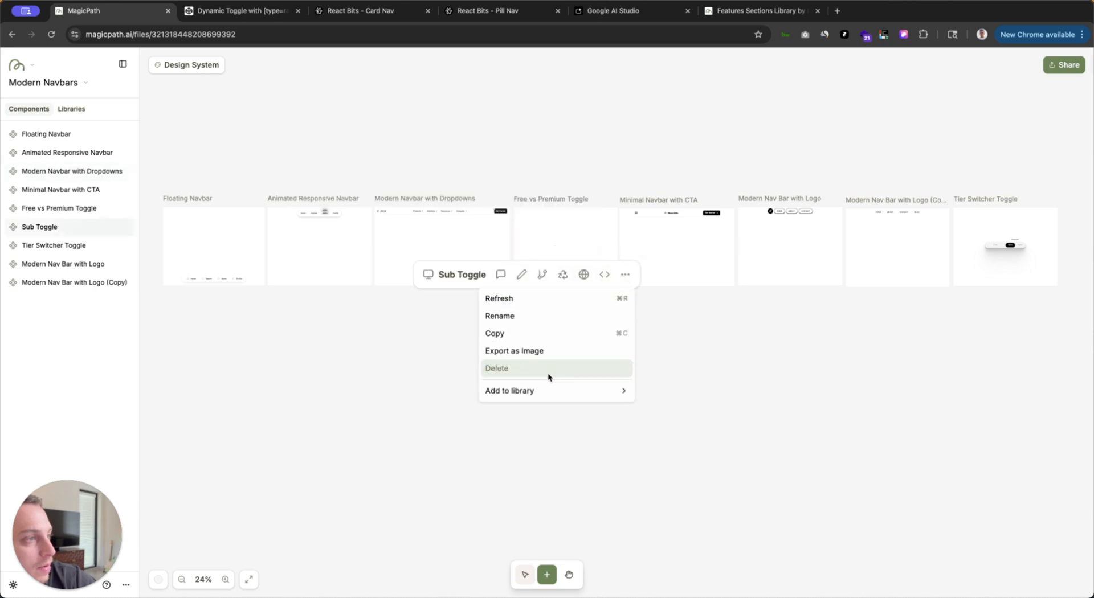
left_click(758, 326)
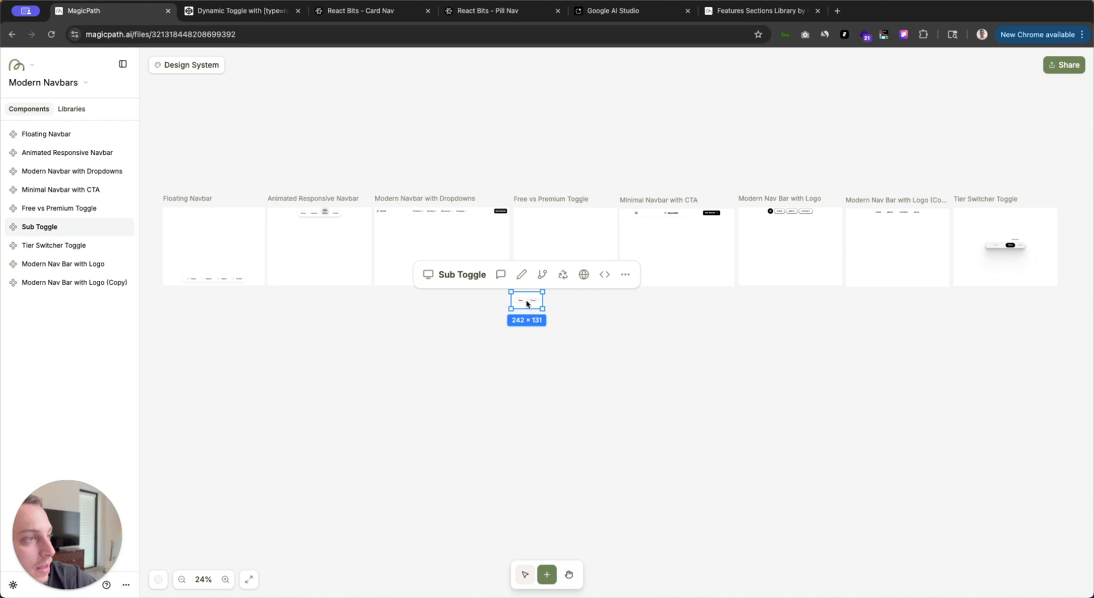
left_click_drag(459, 283, 117, 281)
left_click(266, 188)
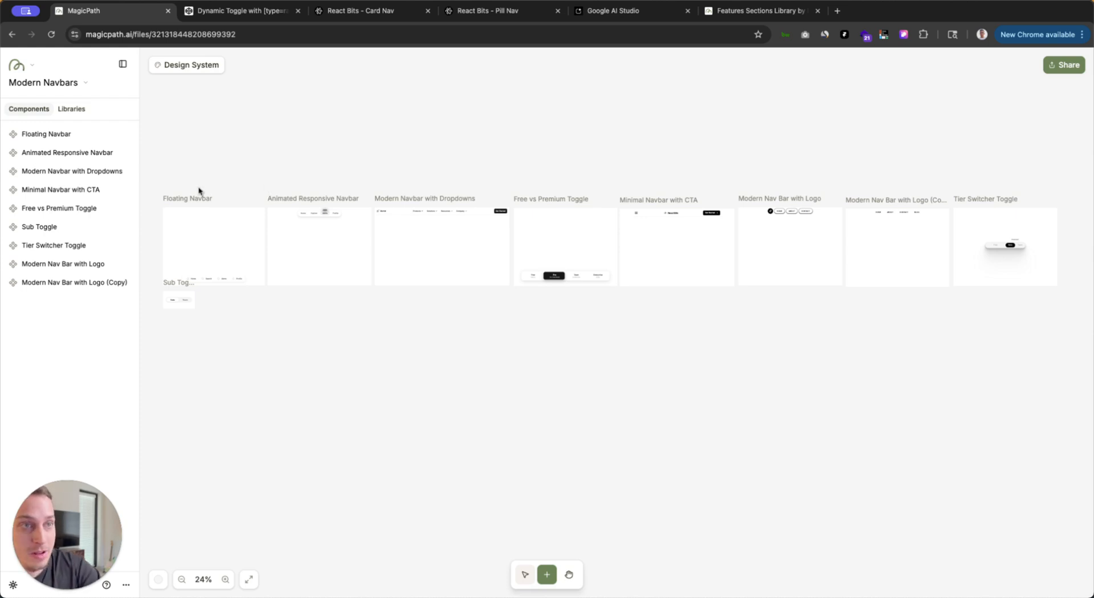
left_click_drag(47, 210, 17, 442)
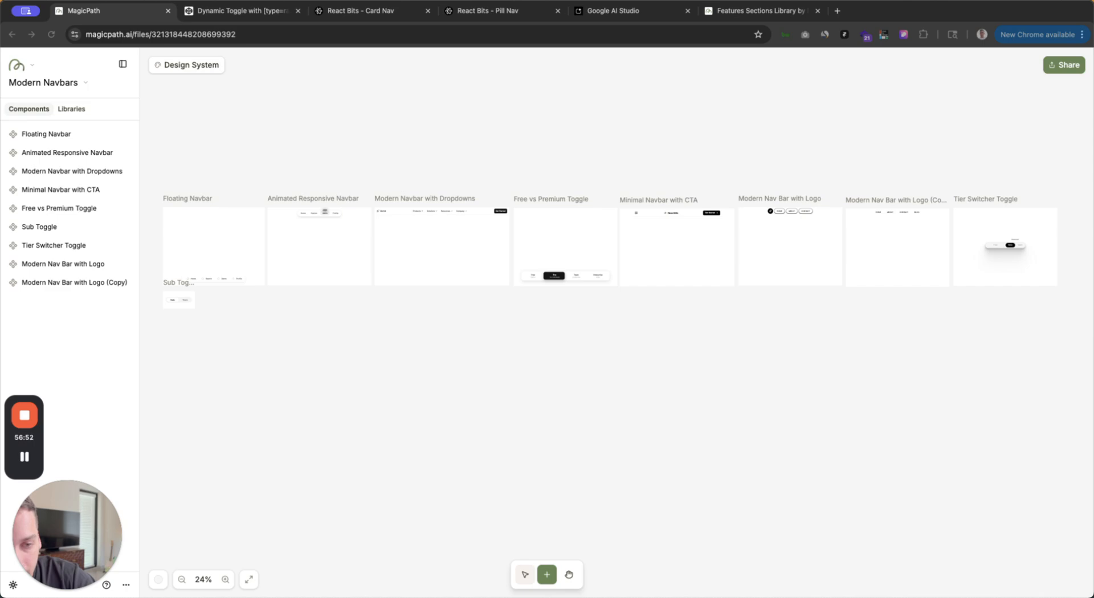
Step: Switch to the toggle author's CodePen profile and browse the first two pages of popular pens
left_click_drag(335, 156, 869, 12)
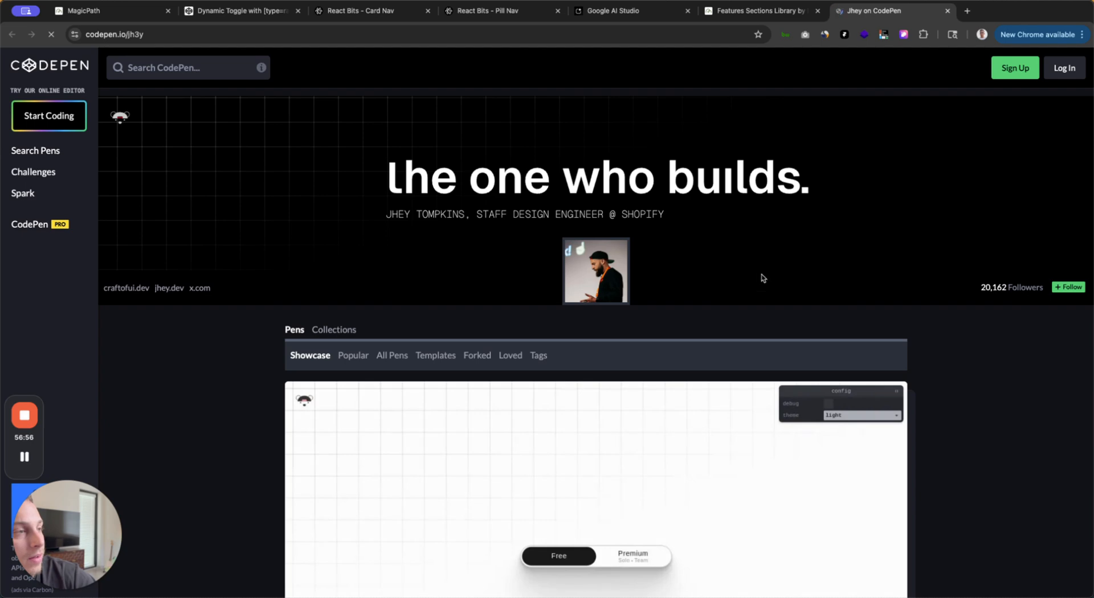
scroll(911, 313, "down", 3)
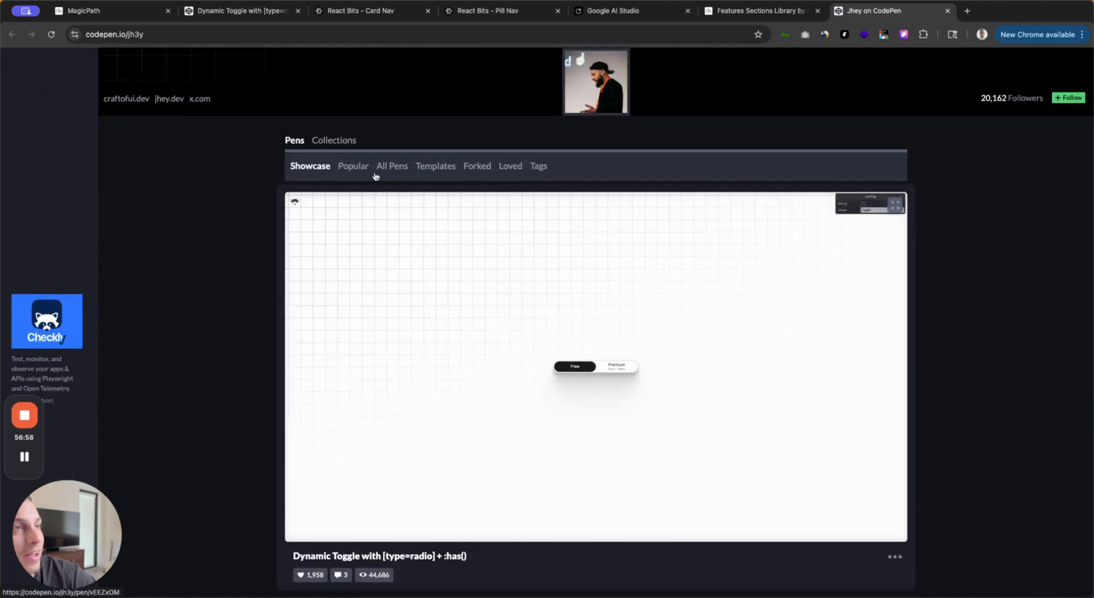
left_click(354, 166)
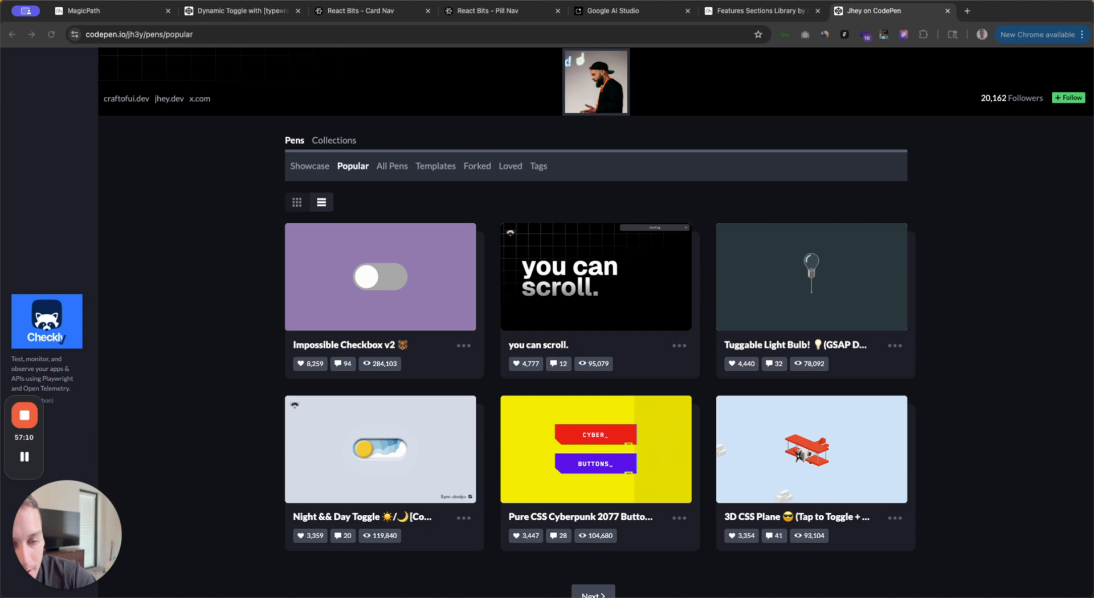
scroll(263, 391, "down", 3)
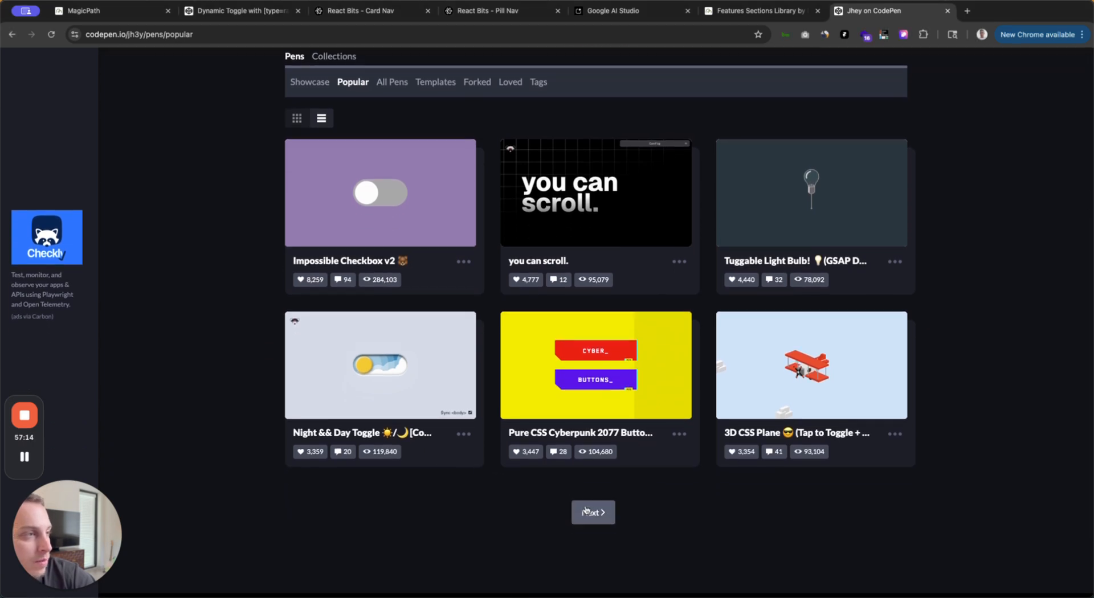
left_click(593, 513)
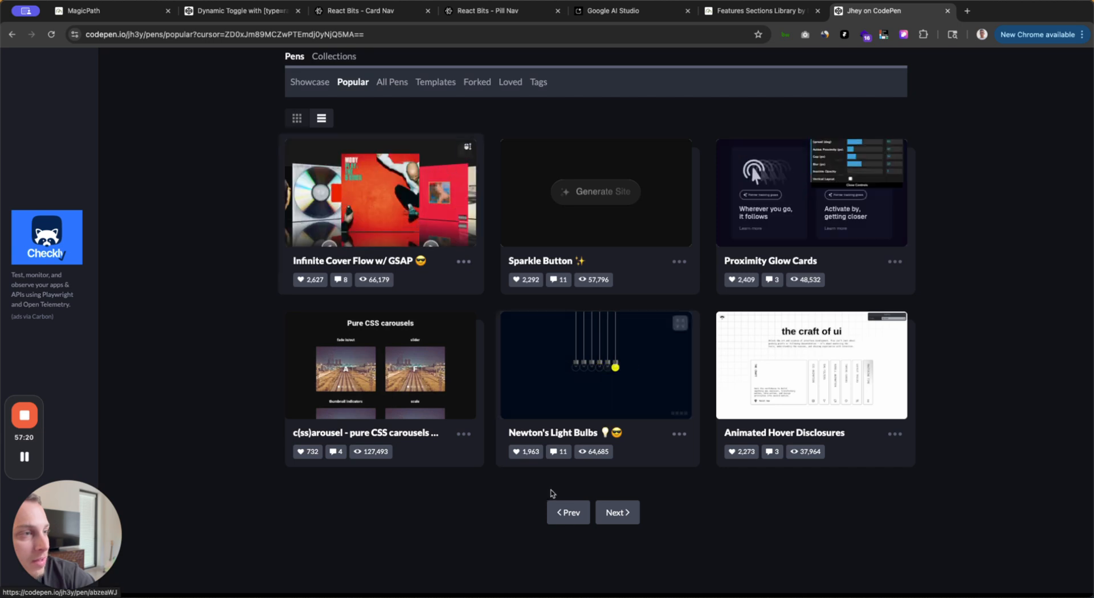
Step: Open the Infinite Cover Flow w/ GSAP pen, try its album carousel and return to the popular pens
left_click(349, 201)
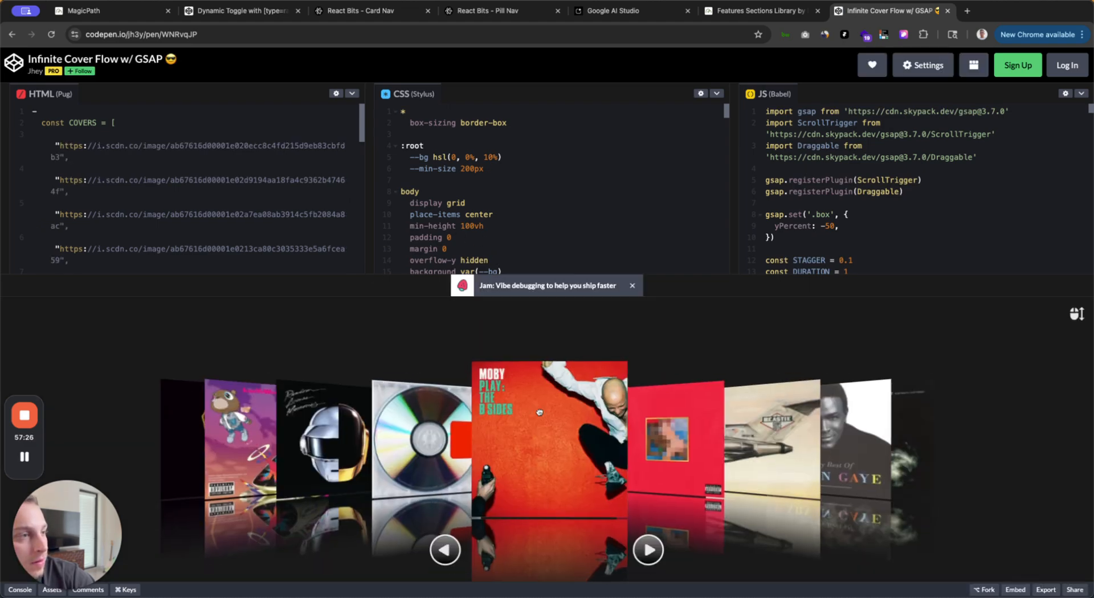
left_click(322, 433)
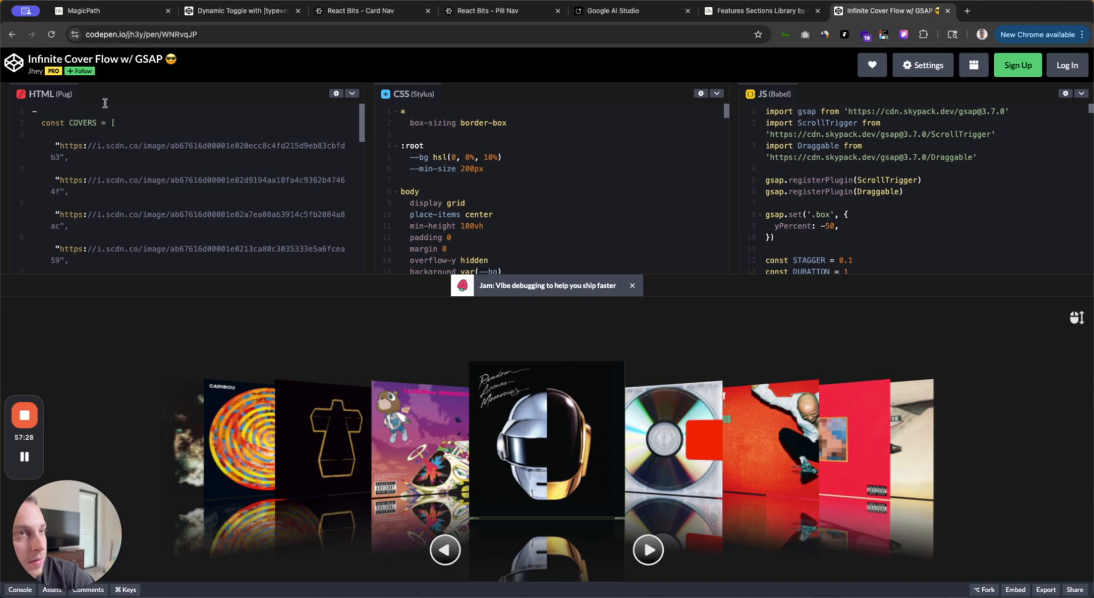
left_click(12, 34)
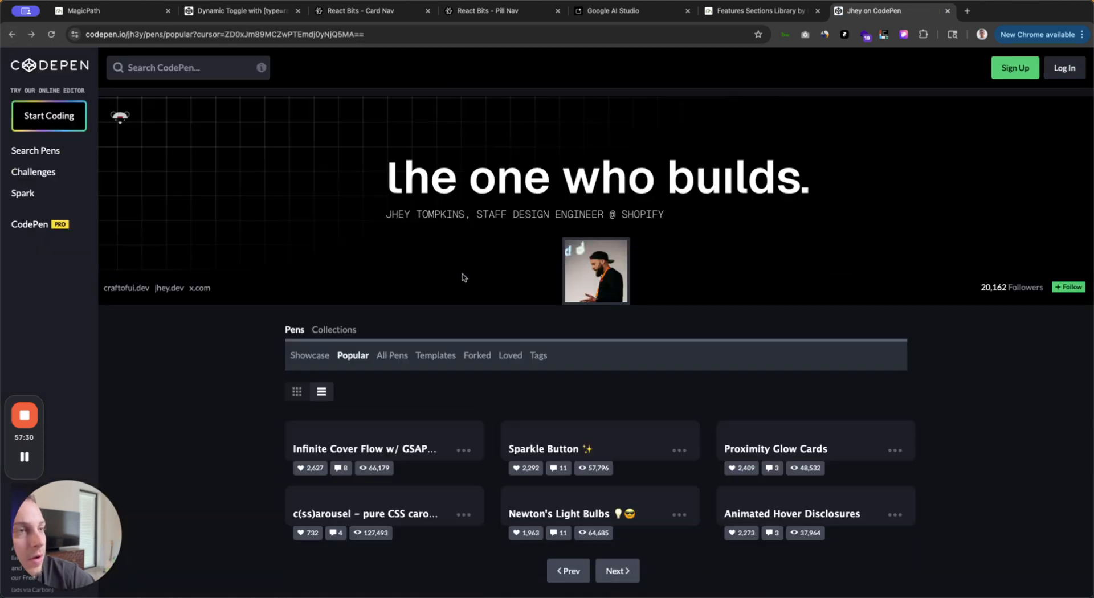
Step: Go to the third page of popular pens, view the Anchor Positioning :hover Cards pen and return to the list
scroll(416, 314, "down", 2)
scroll(415, 315, "down", 3)
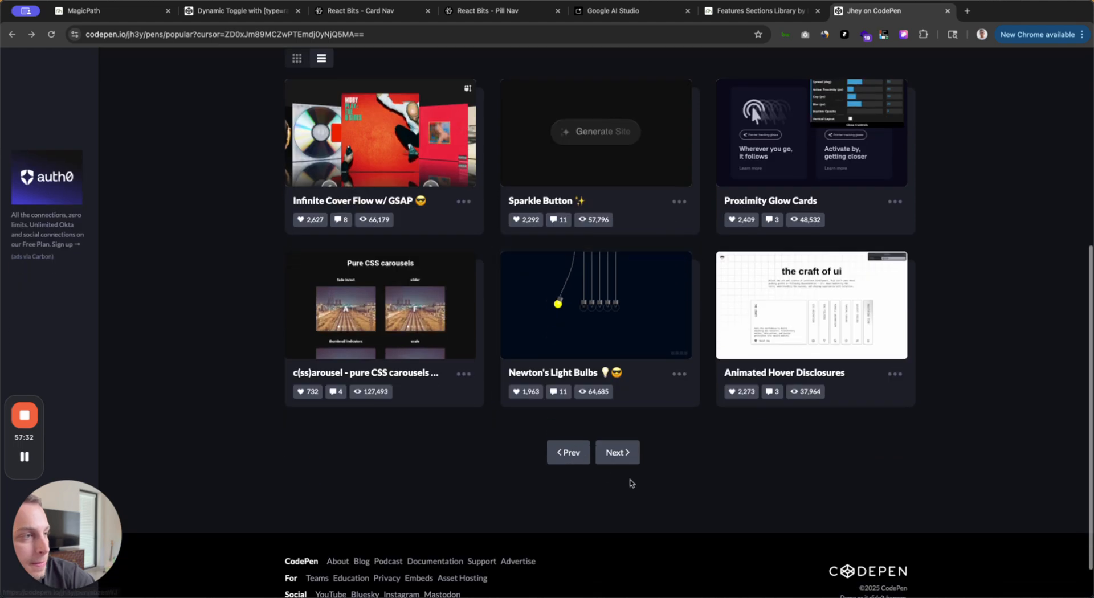
left_click(625, 454)
scroll(486, 313, "up", 2)
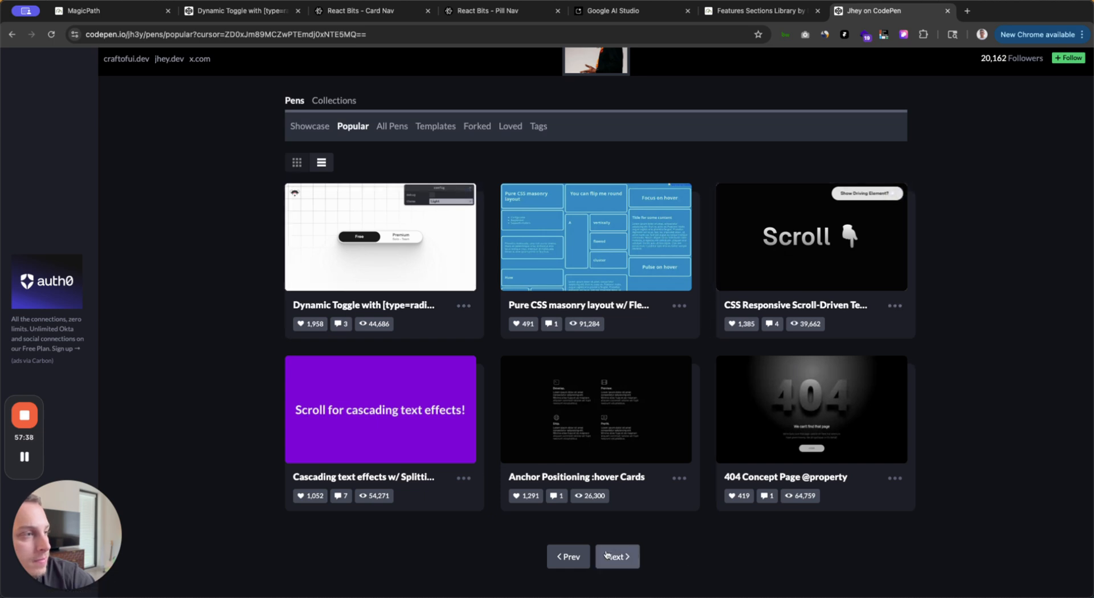
left_click(564, 437)
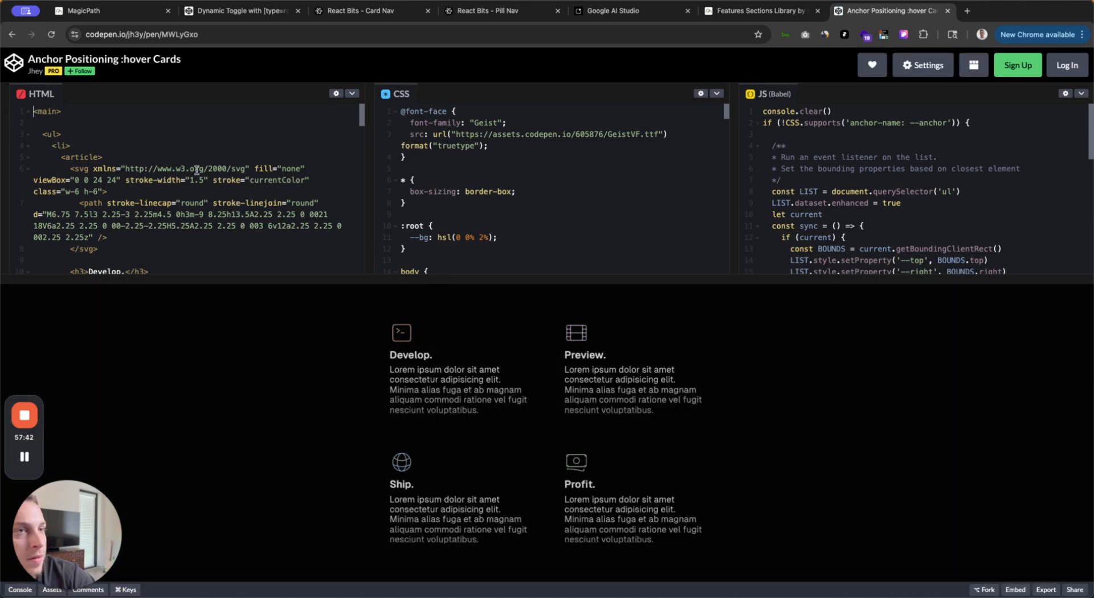
left_click(14, 35)
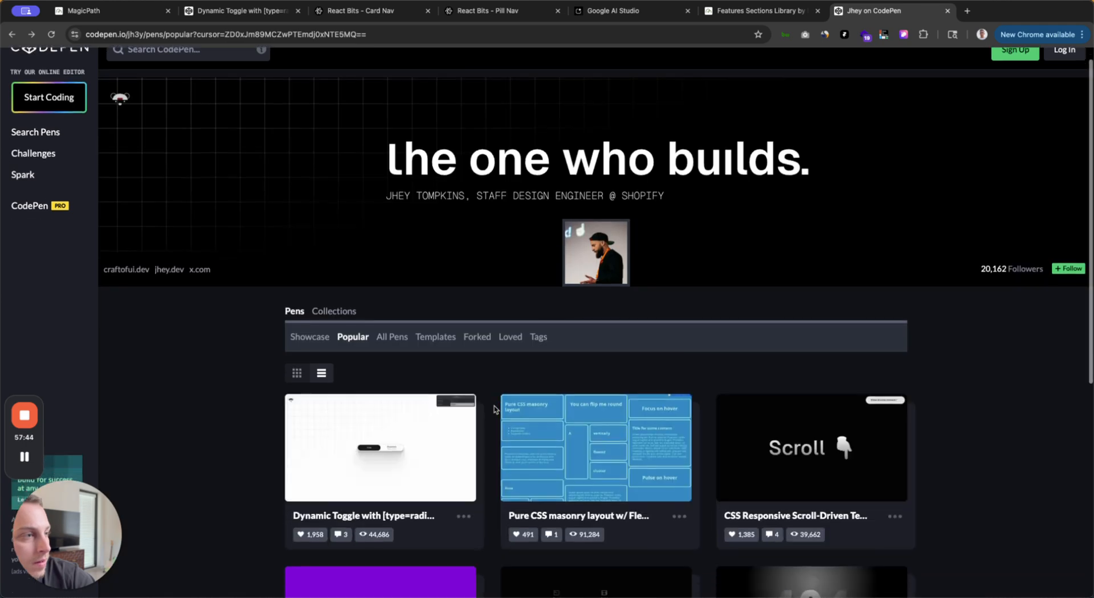
Step: Browse the following two pages of popular pens for more component inspiration
scroll(540, 440, "down", 1)
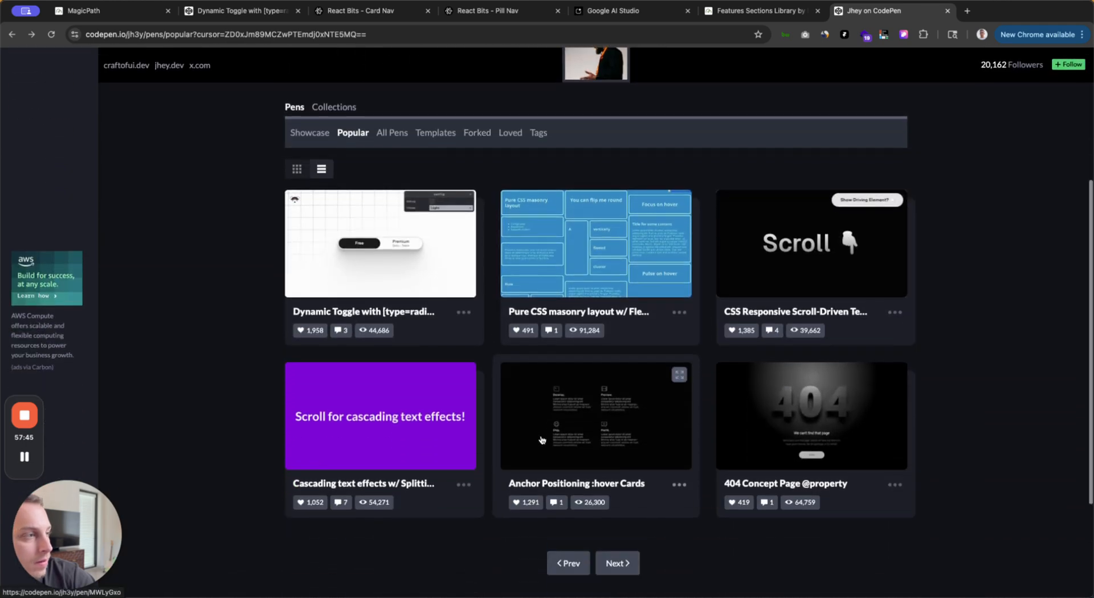
left_click(616, 563)
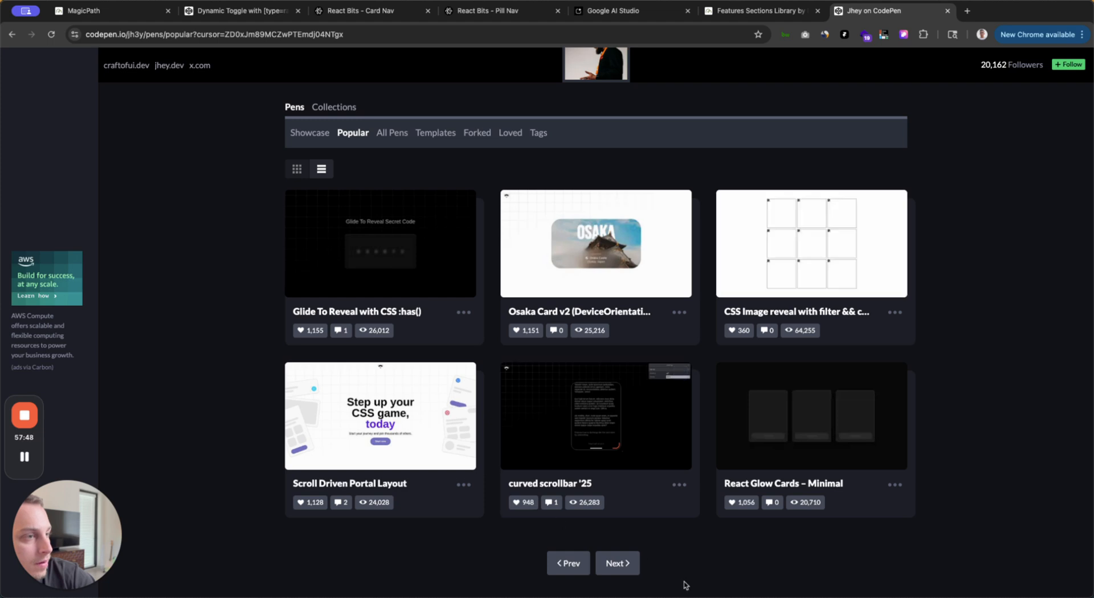
left_click(629, 569)
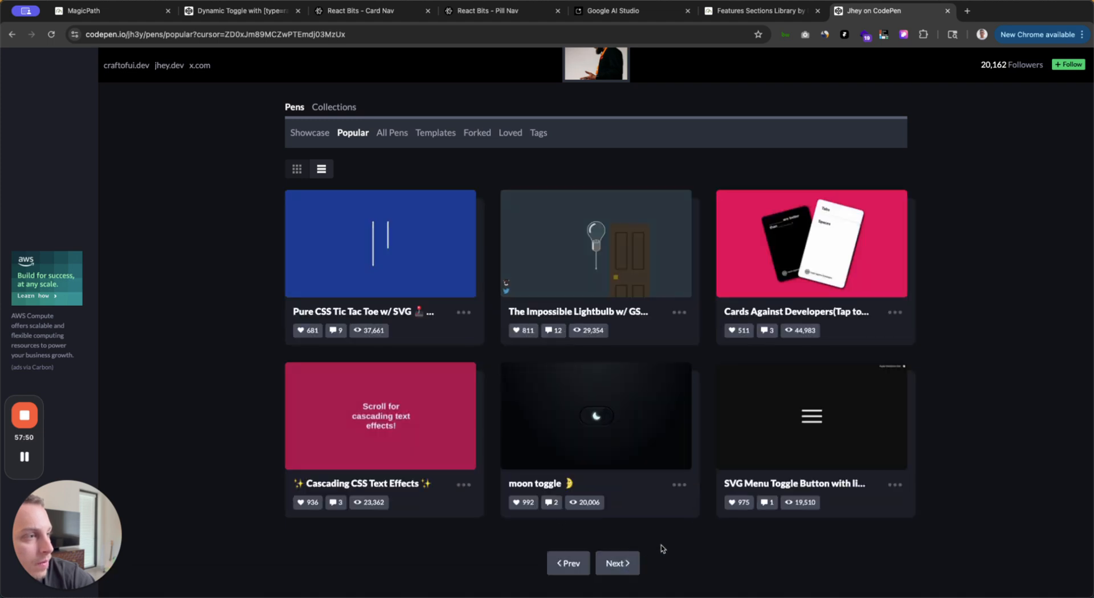
Step: Browse the next three pages of the author's popular pens for more component inspiration
scroll(663, 548, "down", 1)
left_click(617, 546)
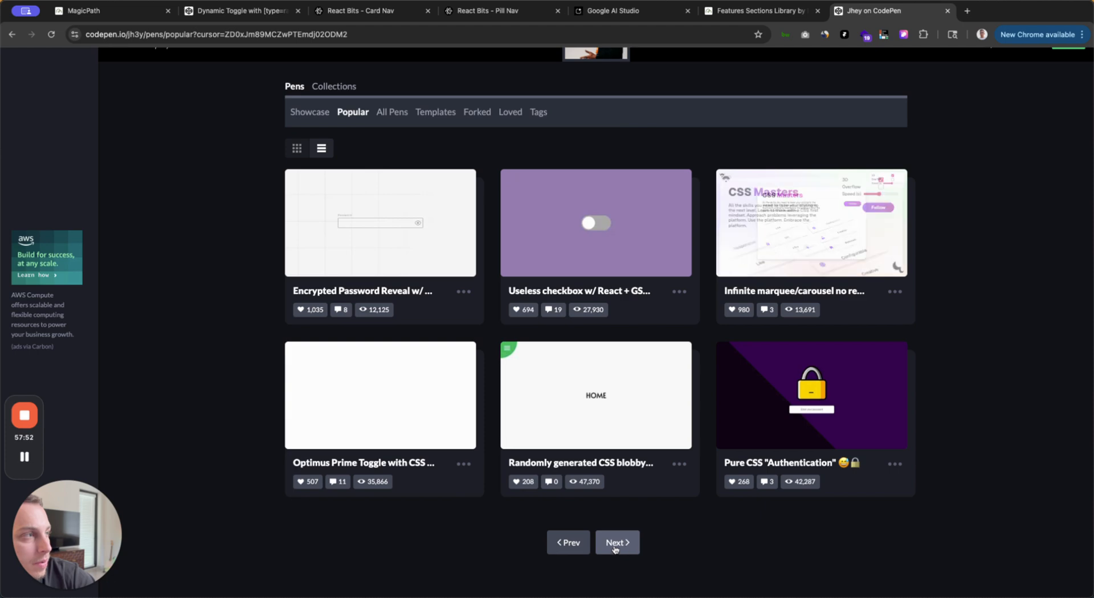
left_click(615, 548)
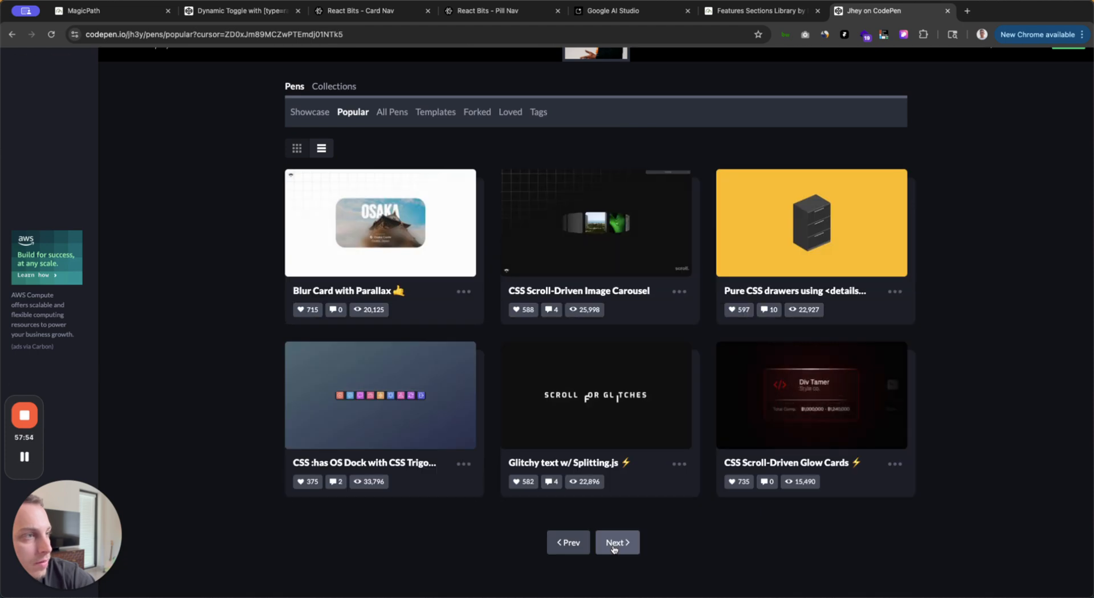
left_click(613, 548)
scroll(452, 297, "up", 5)
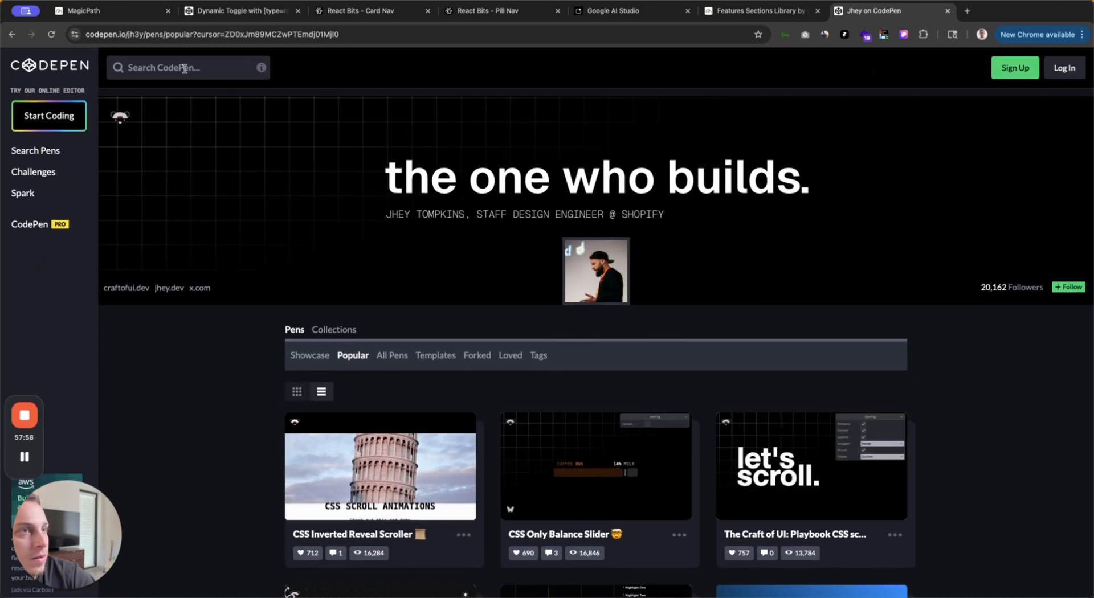
scroll(312, 167, "down", 5)
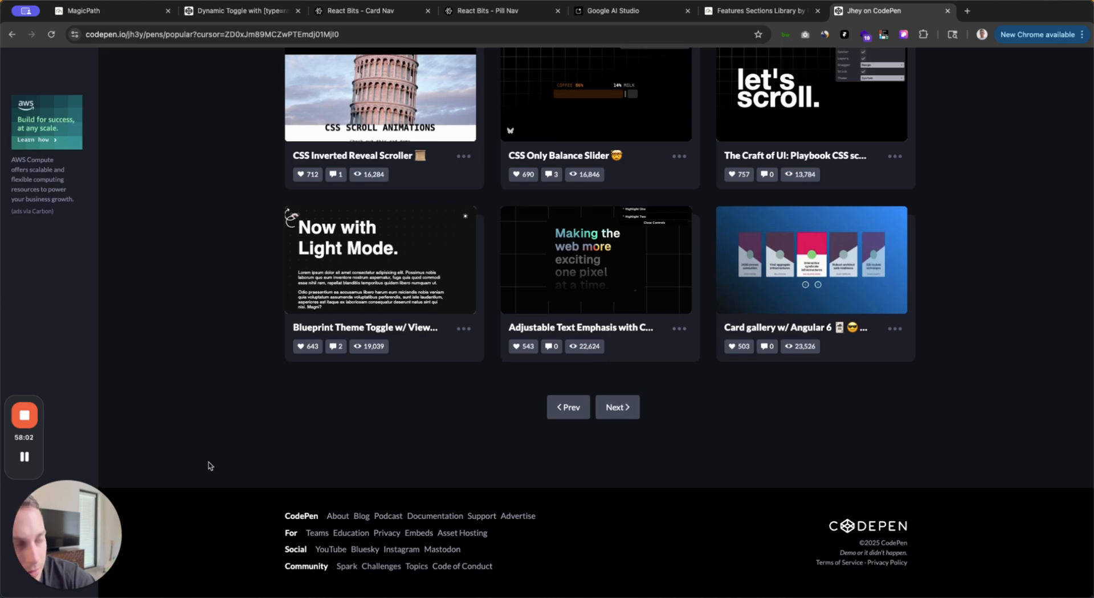
scroll(505, 411, "up", 5)
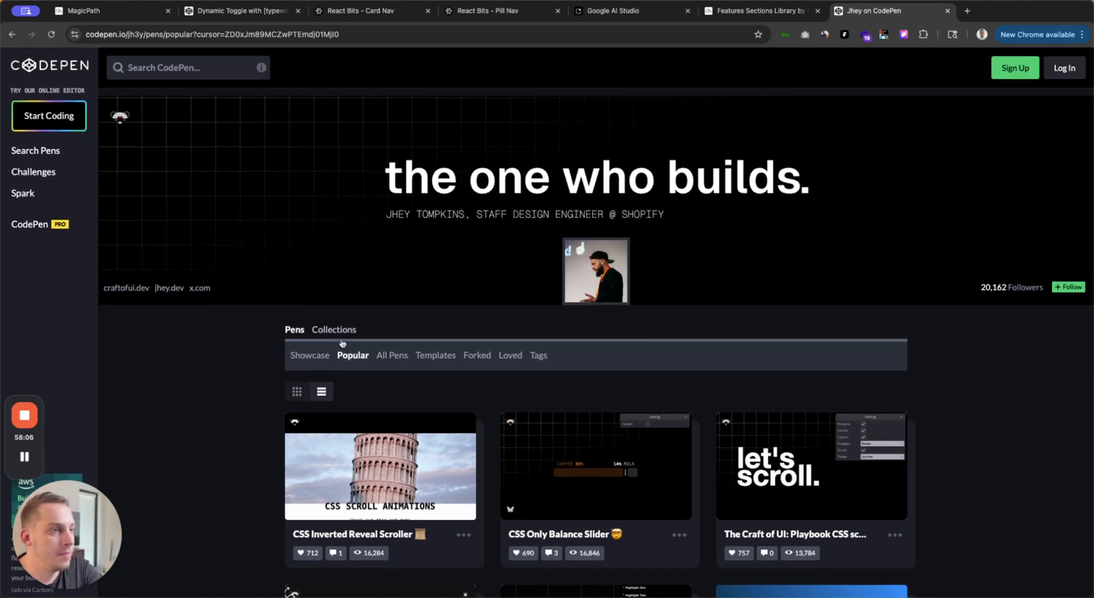
Step: List all of the author's pens and open the iOS Alarm Barrel Time Input pen
left_click(402, 358)
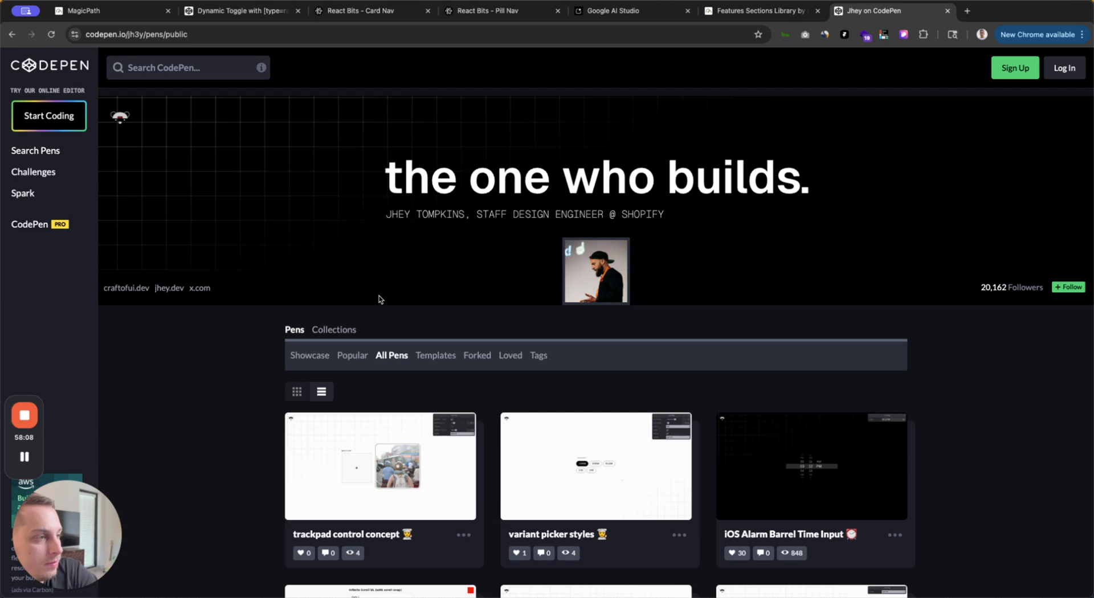
scroll(257, 391, "down", 3)
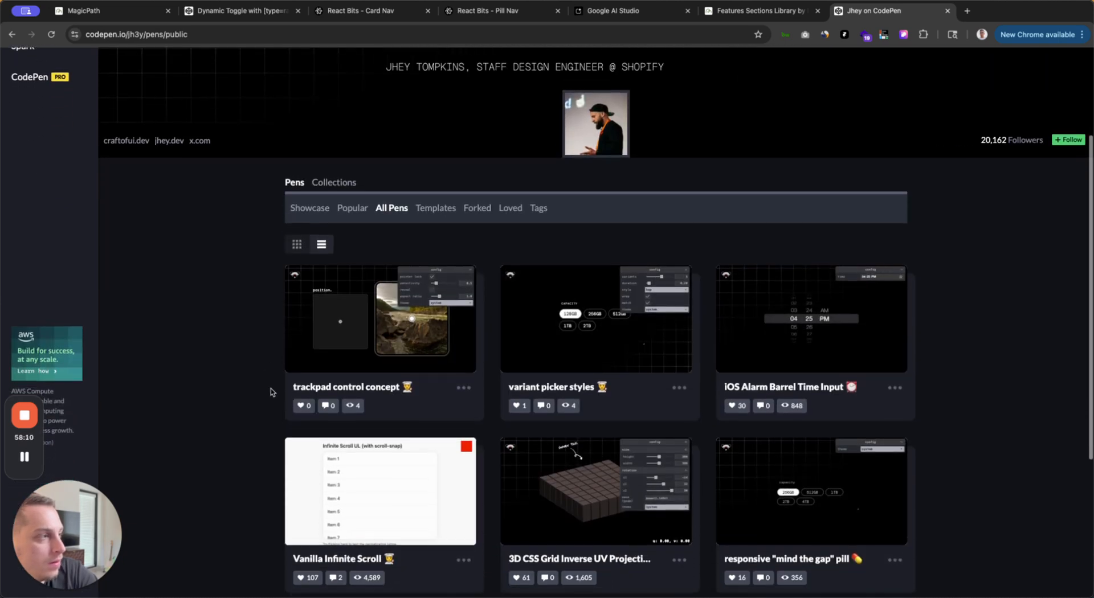
left_click(777, 346)
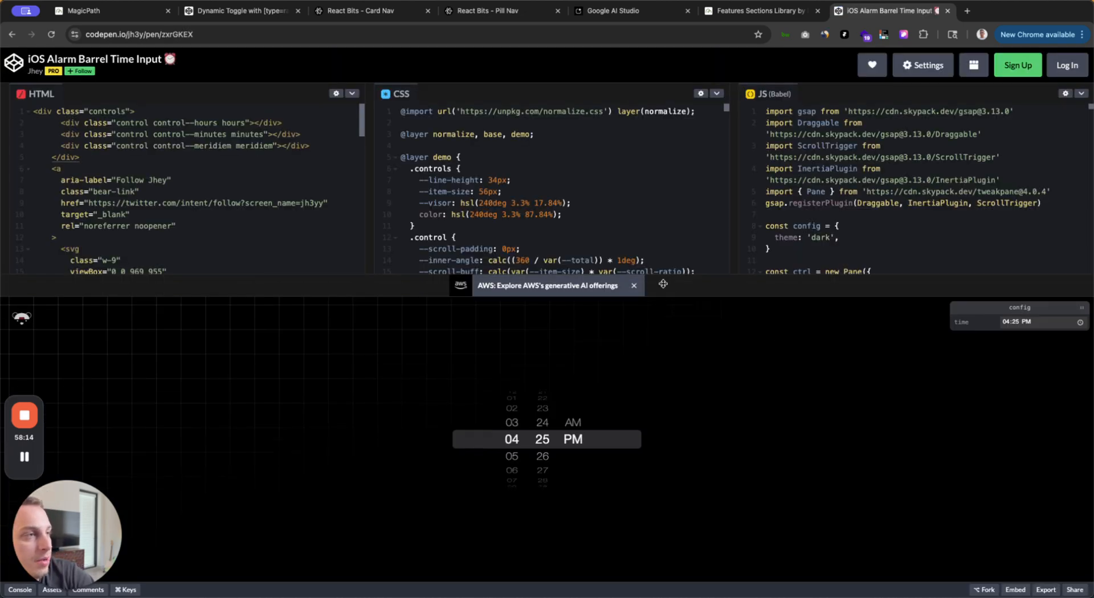
Step: Try the pen's hour, minute and AM/PM wheels, ending at 10:22 PM
scroll(515, 421, "down", 4)
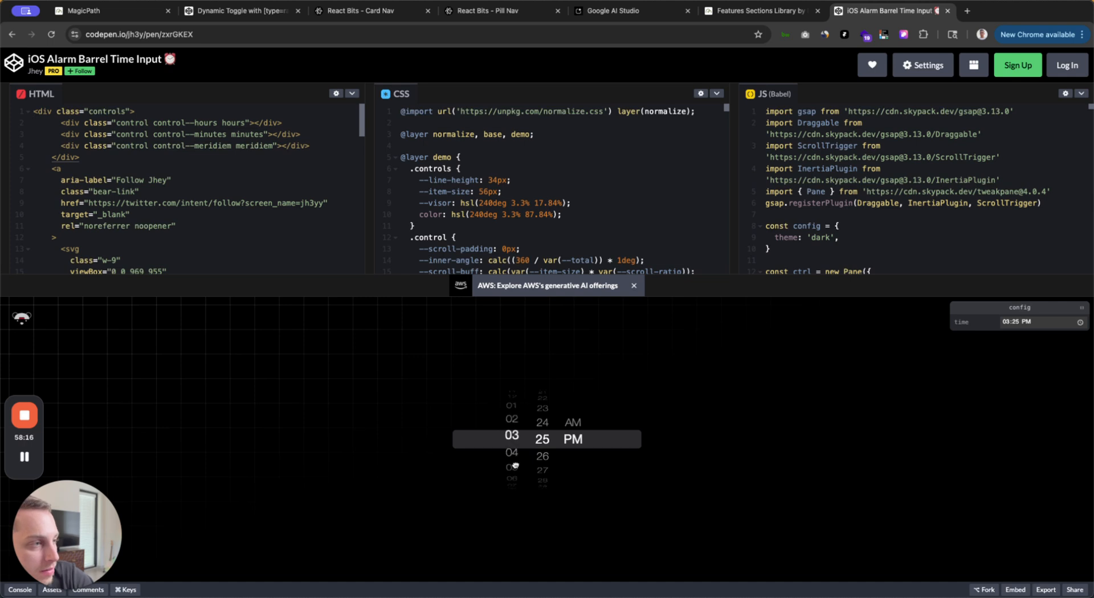
scroll(515, 424, "down", 2)
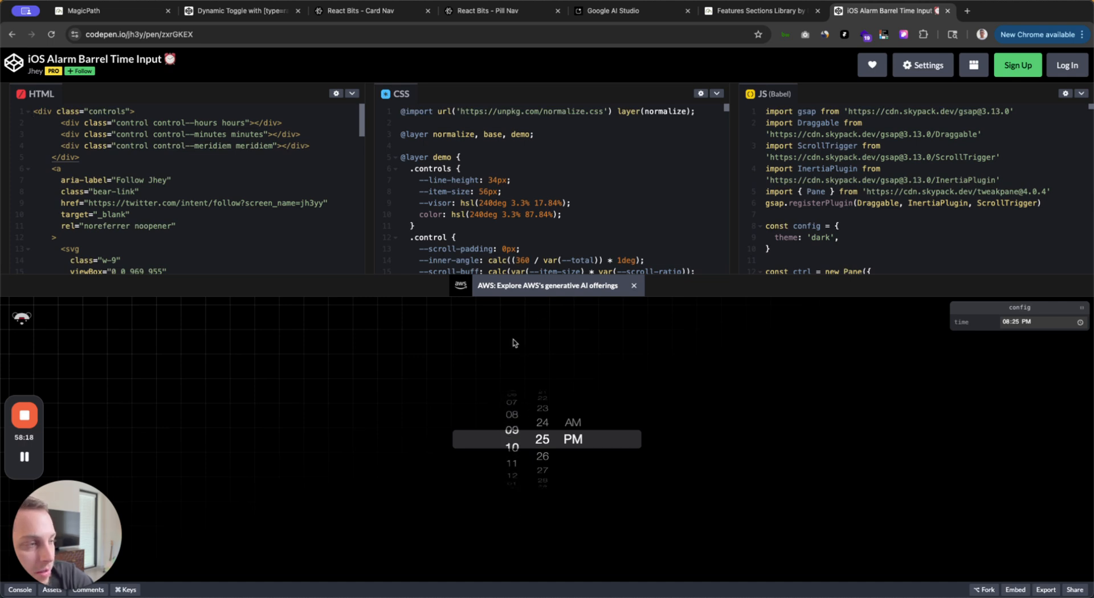
scroll(546, 420, "up", 2)
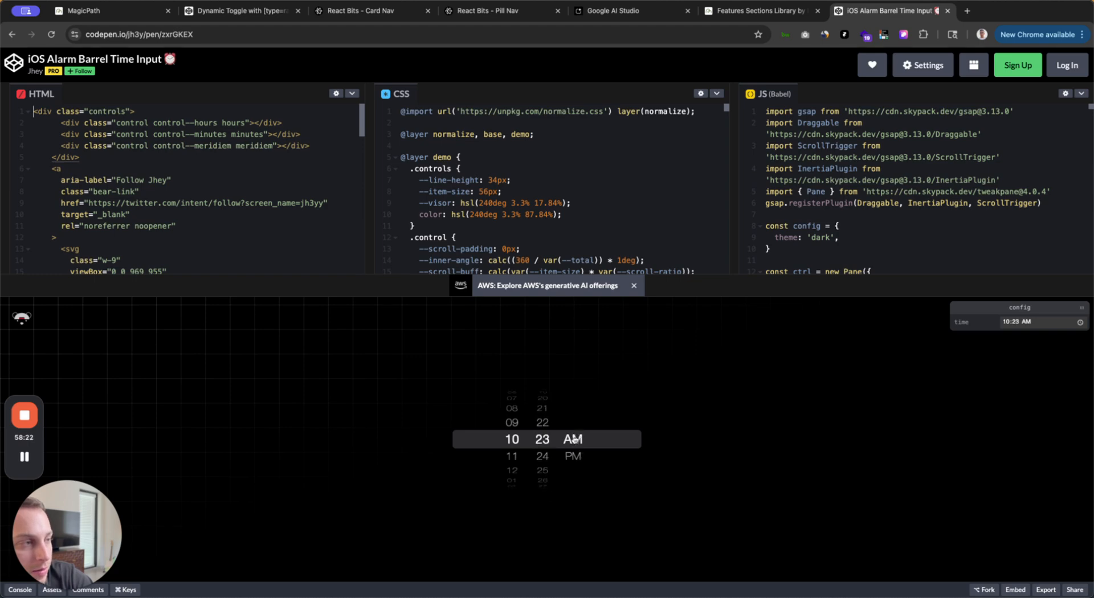
scroll(547, 411, "up", 1)
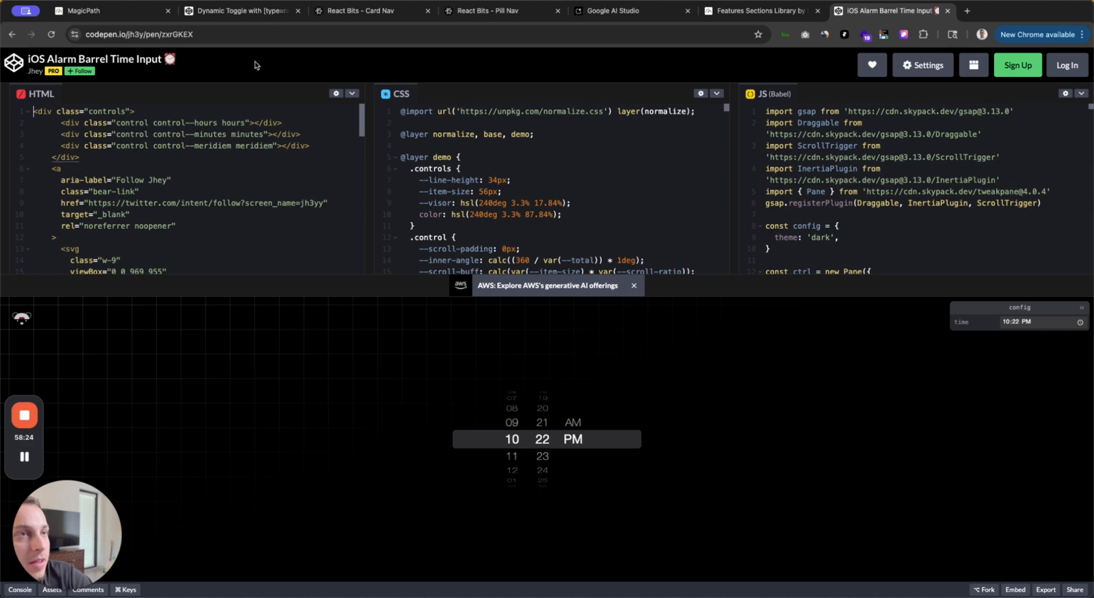
Step: Open magicpath.ai in a second browser tab and place it beside the existing MagicPath tab
left_click(102, 16)
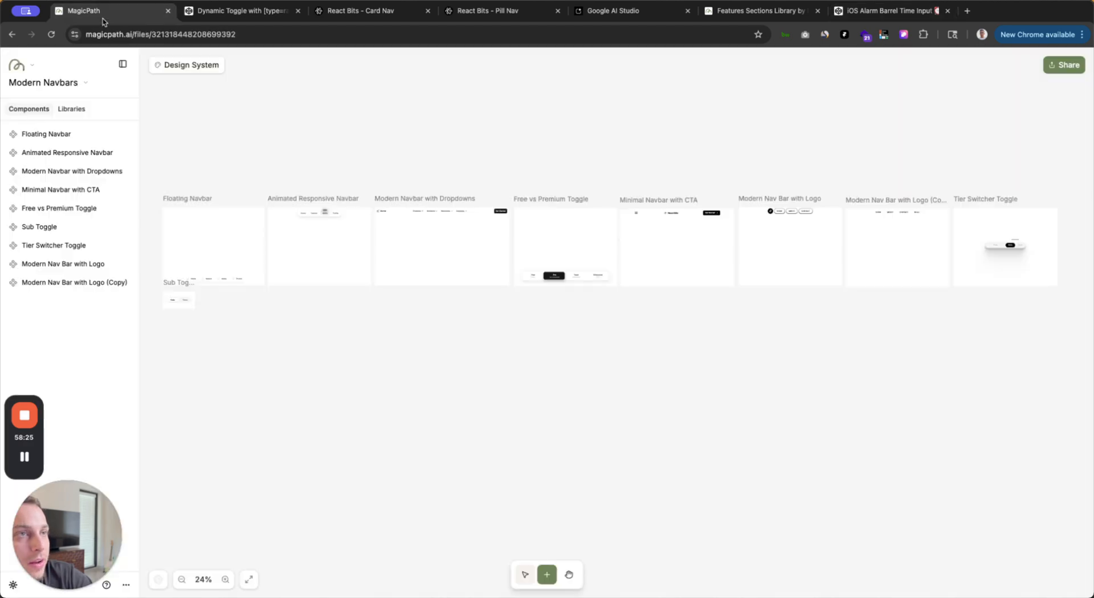
left_click(966, 11)
type("magic")
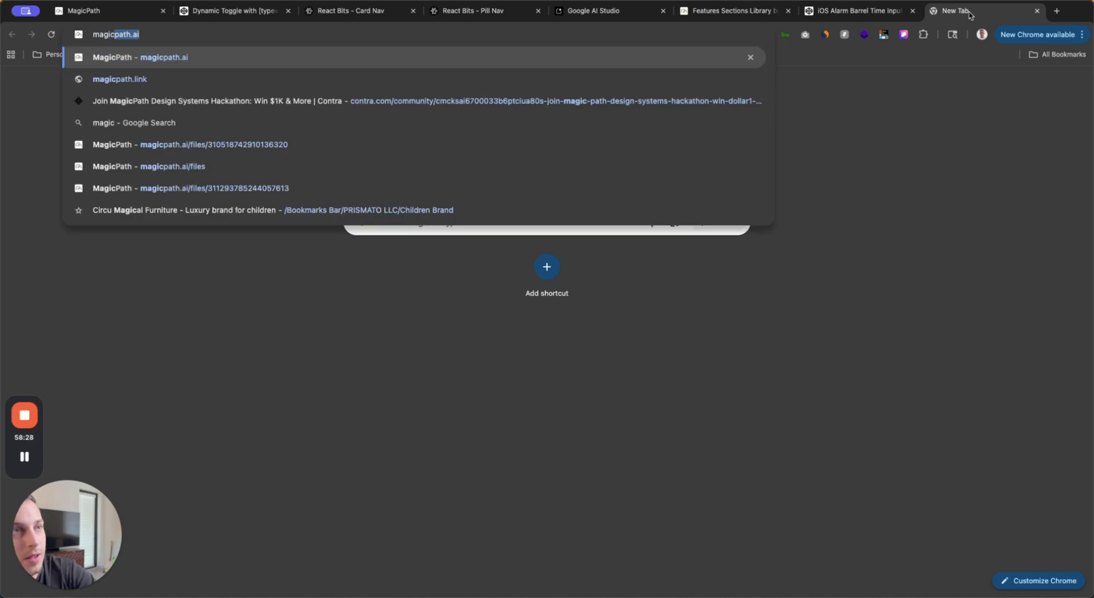
key("Return")
left_click_drag(957, 14, 225, 17)
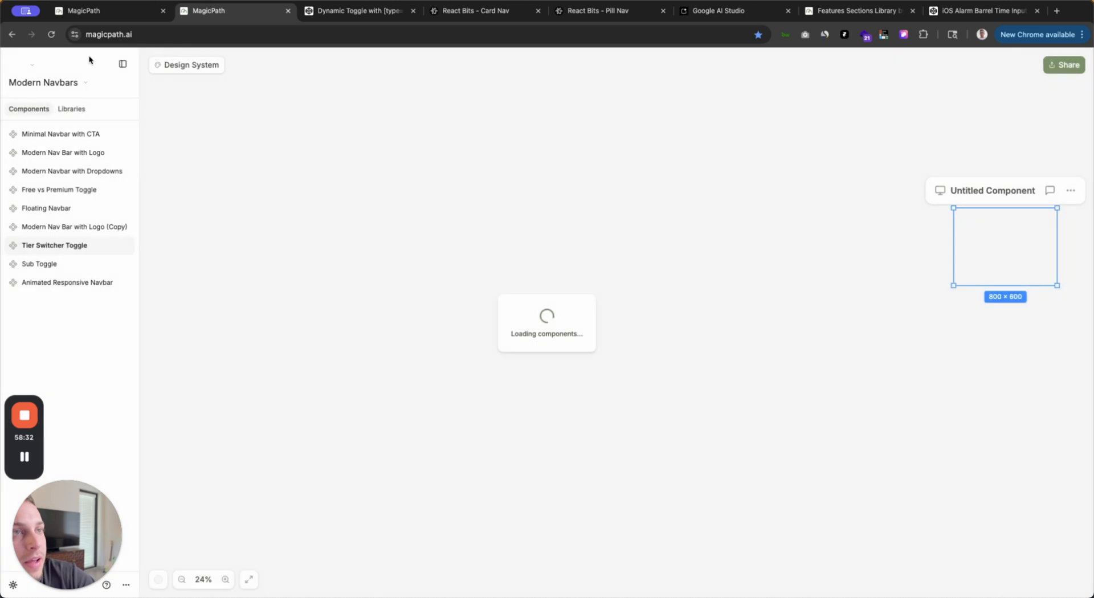
Step: Go to the MagicPath file overview, show only libraries and open the default Mobile Library
left_click(23, 66)
left_click(40, 83)
left_click(313, 69)
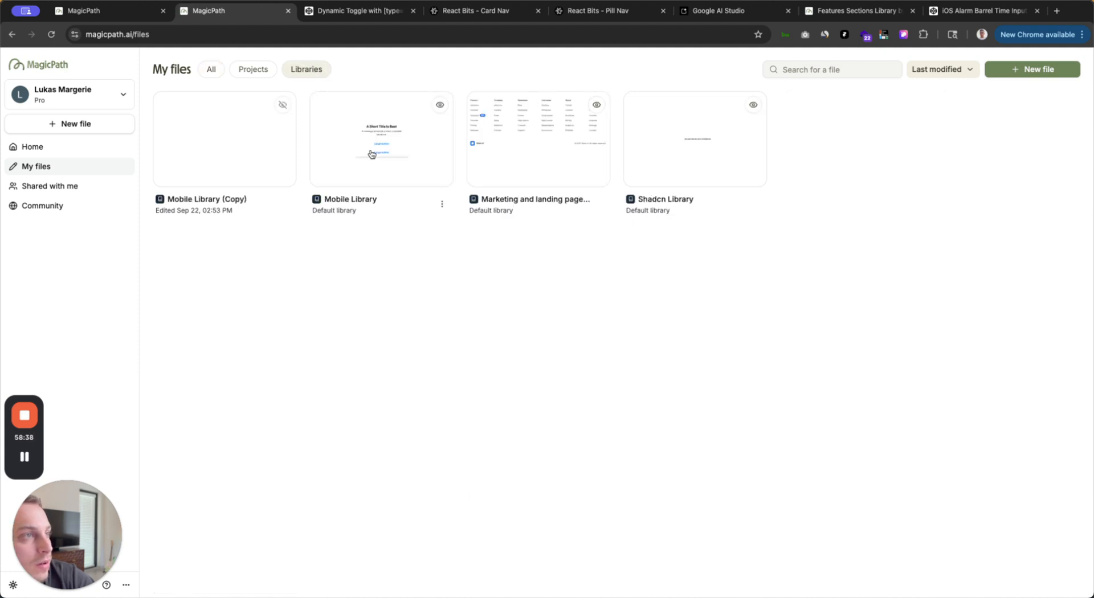
left_click(372, 154)
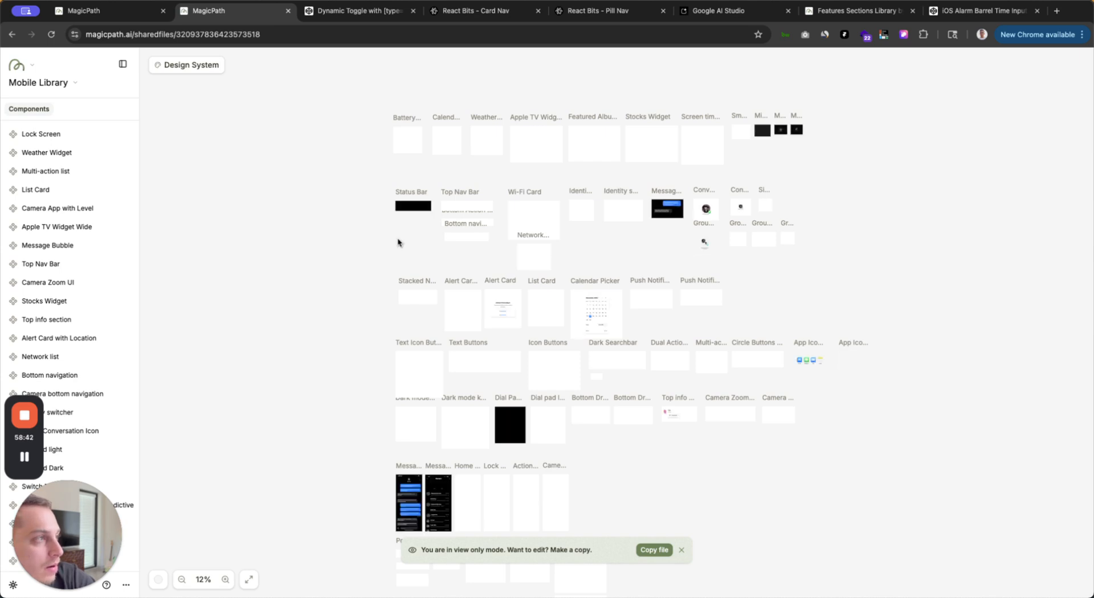
Step: Examine the Mobile Library's components, from the widgets and cards through the buttons and keyboards to the screens and feed posts
scroll(797, 135, "up", 3)
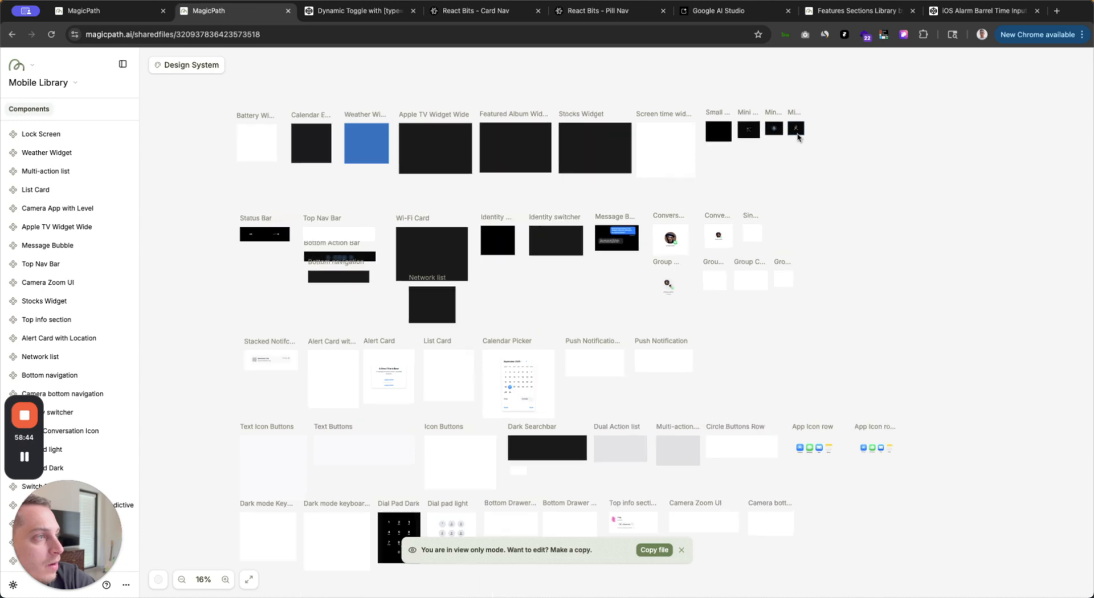
scroll(796, 136, "up", 5)
scroll(707, 202, "left", 5)
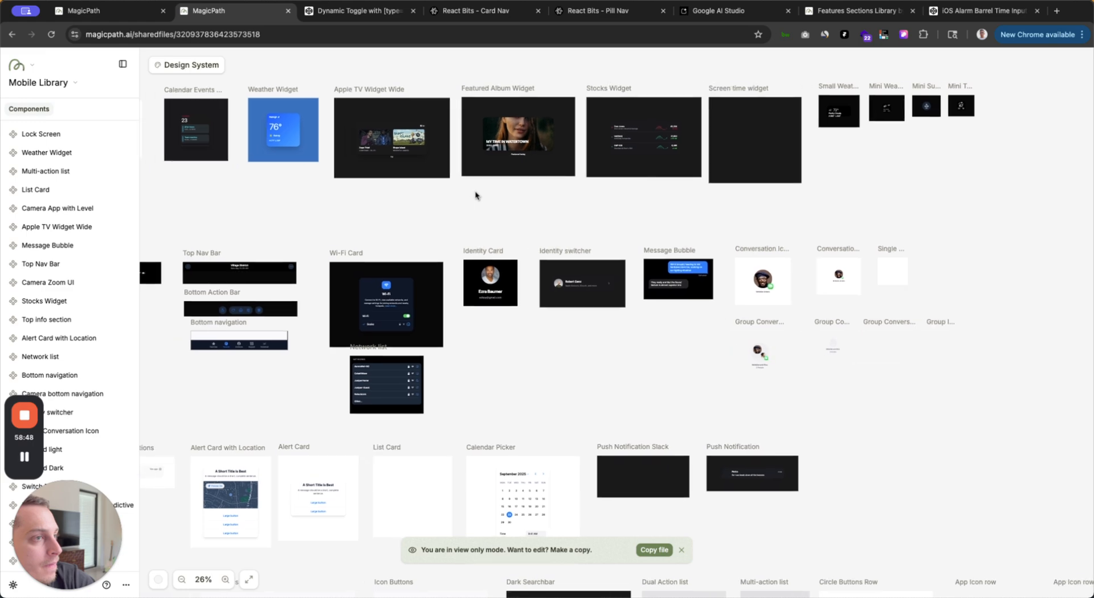
scroll(476, 196, "left", 8)
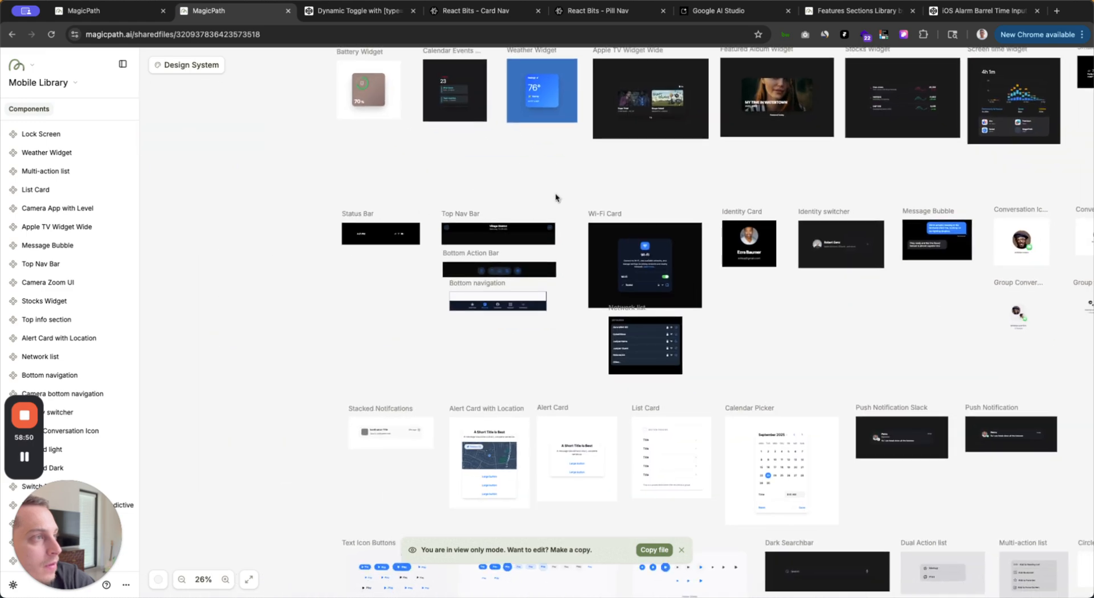
scroll(556, 197, "right", 10)
scroll(568, 299, "down", 5)
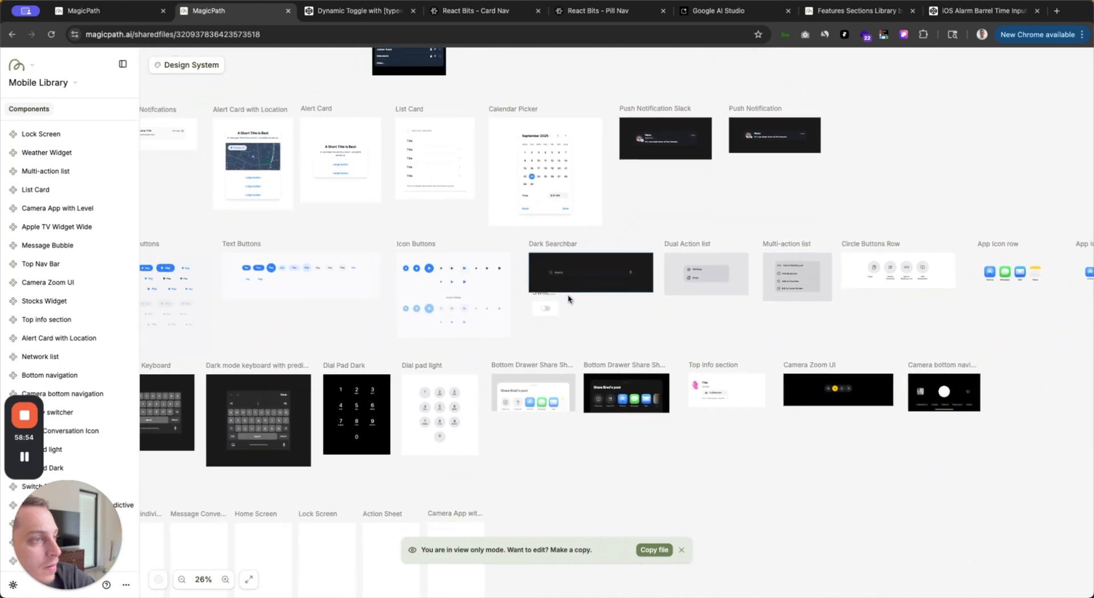
scroll(568, 297, "down", 5)
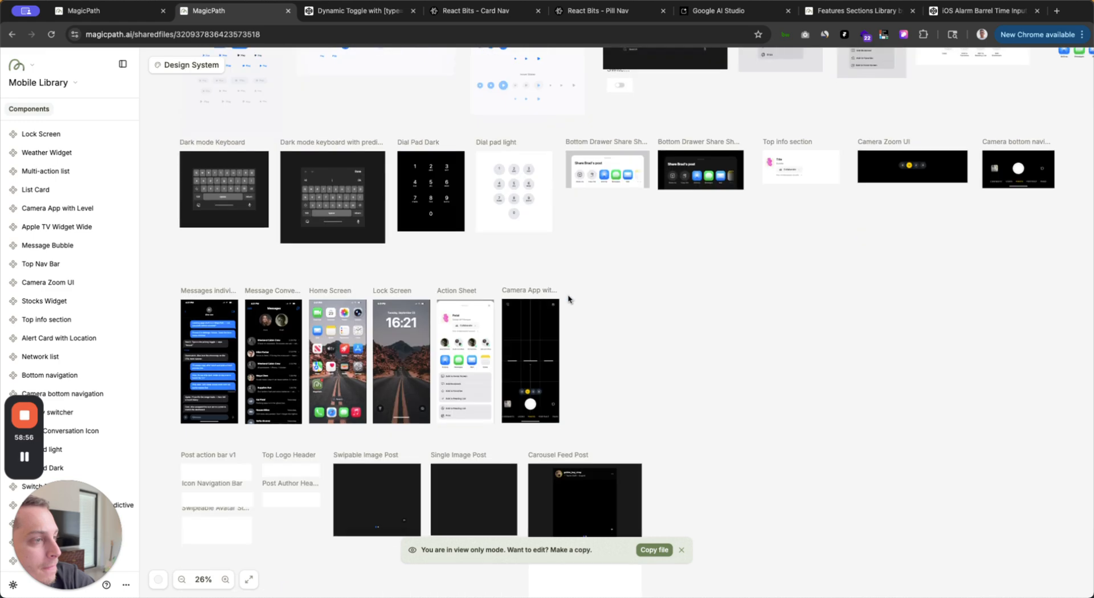
scroll(568, 294, "down", 5)
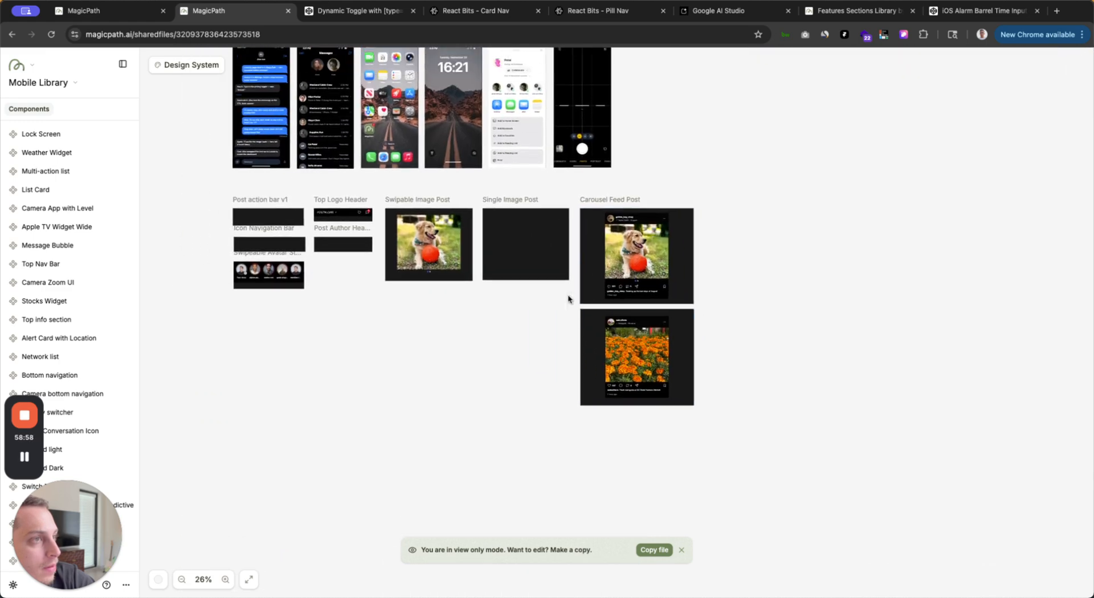
Step: Return to the widgets row of the Mobile Library and view the screen time and small weather widgets up close
scroll(568, 294, "up", 7)
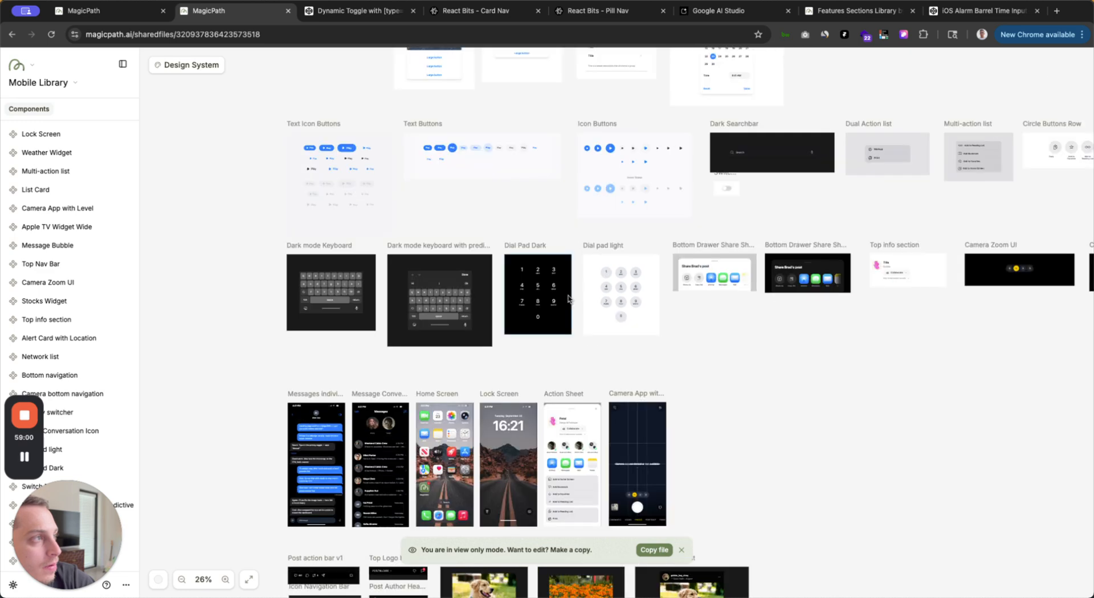
scroll(568, 298, "up", 7)
scroll(569, 298, "up", 4)
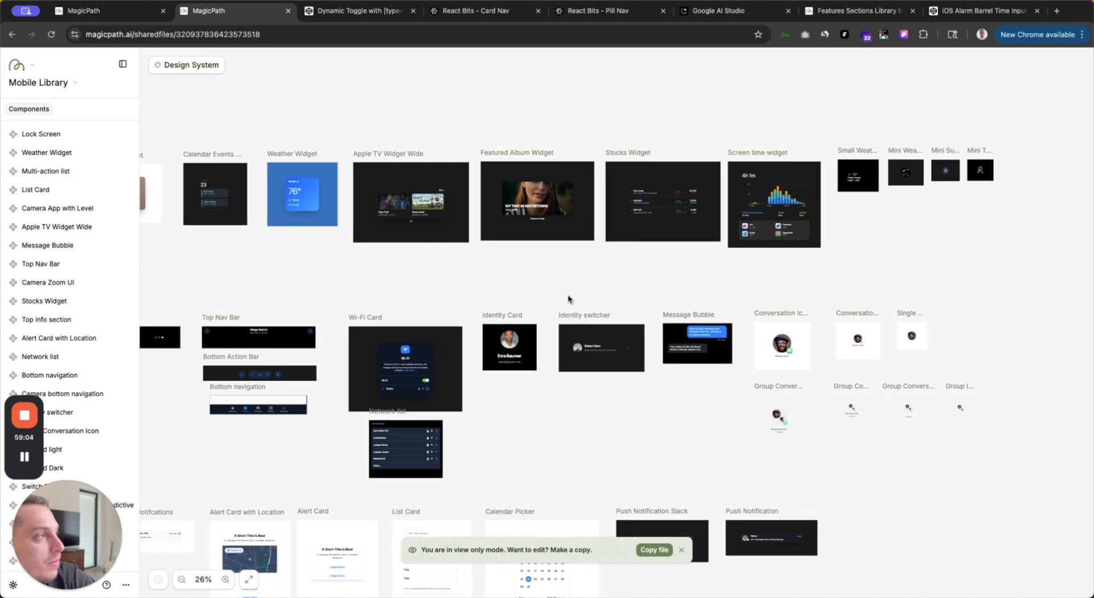
scroll(567, 294, "right", 4)
scroll(716, 143, "up", 5)
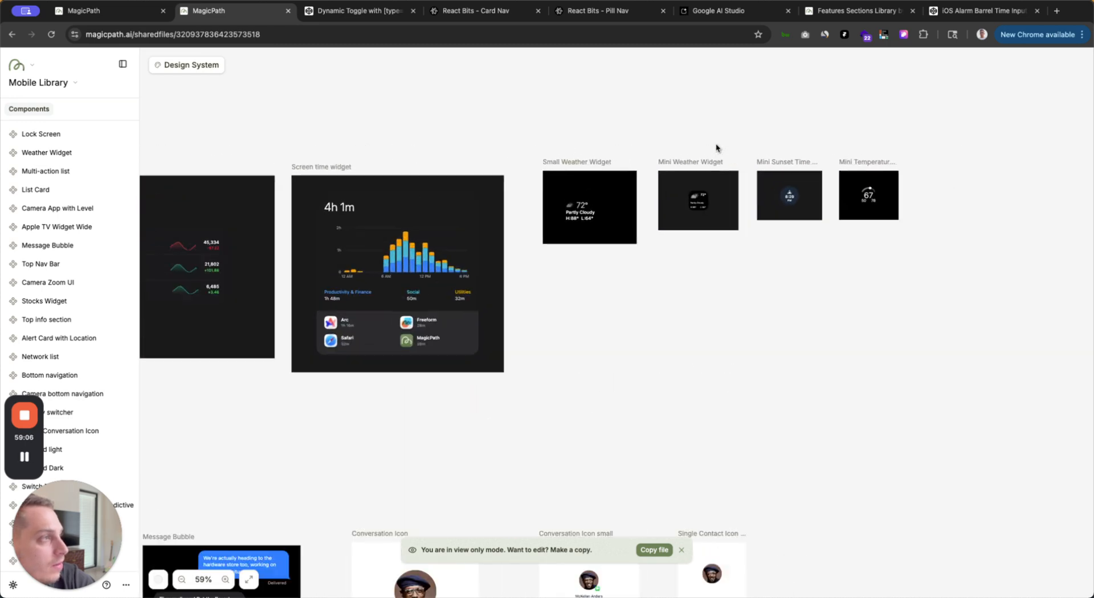
Step: Close the Mobile Library, Dynamic Toggle, React Bits, Google AI Studio and Features Sections Library tabs, keeping Modern Navbars and the alarm pen open
left_click(289, 11)
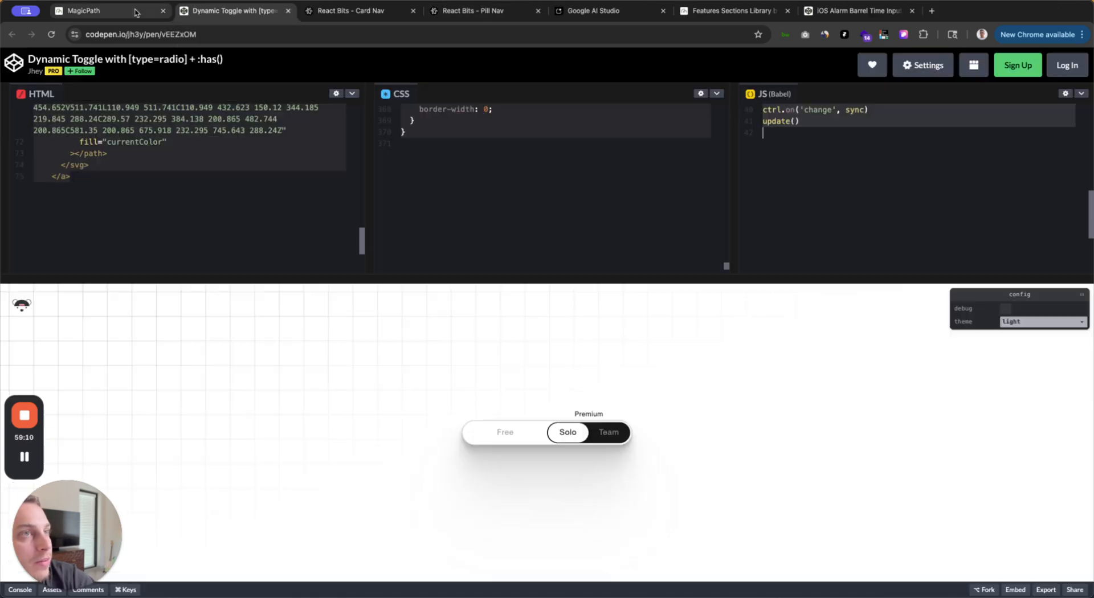
left_click(126, 14)
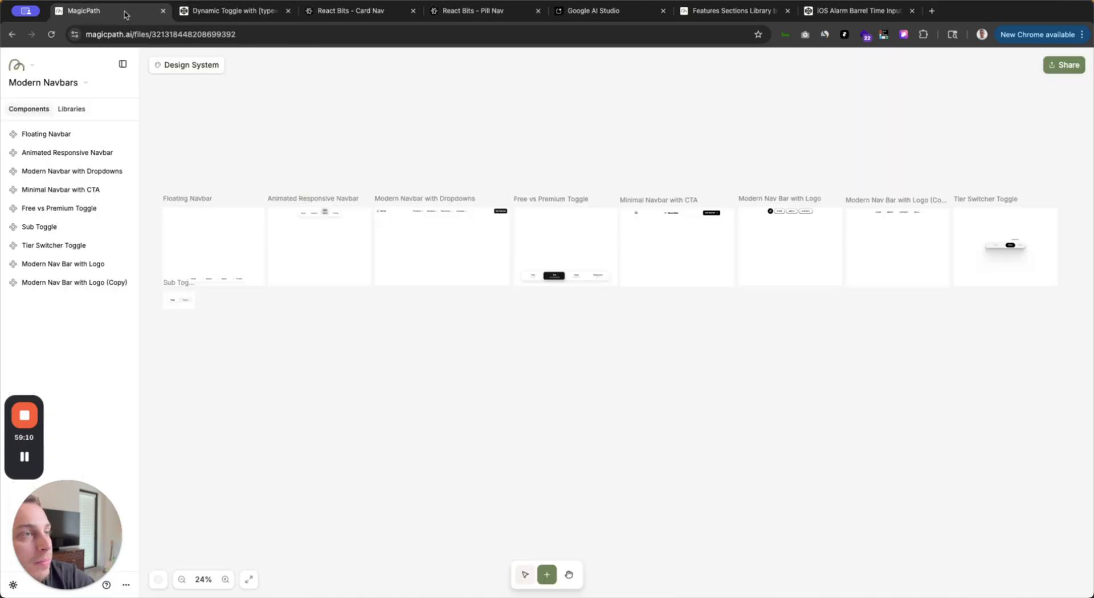
left_click(285, 15)
left_click(288, 11)
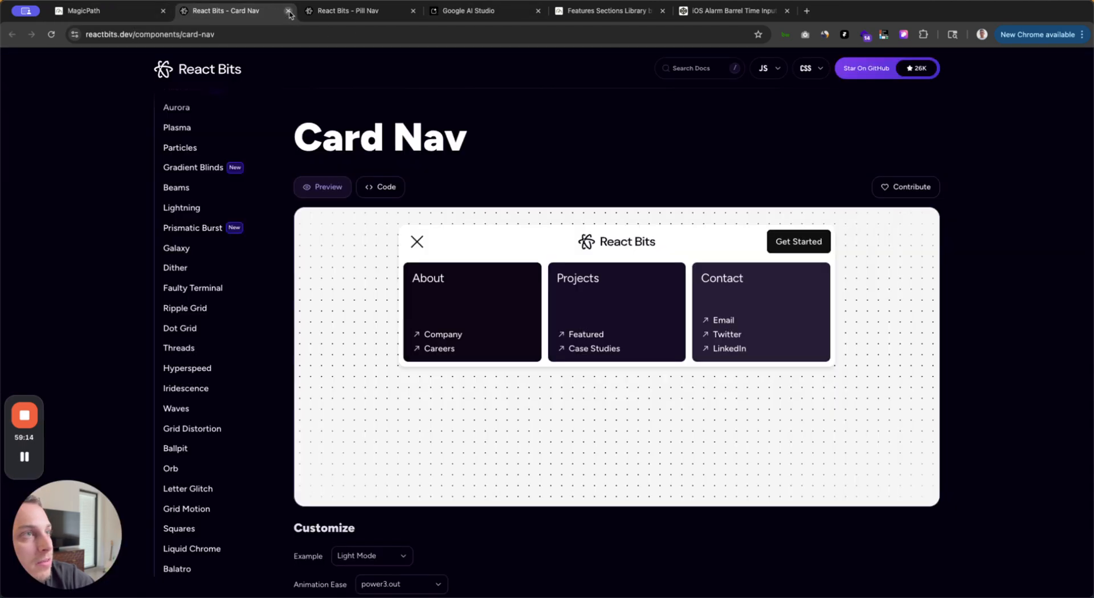
left_click(289, 11)
left_click(289, 11)
left_click(289, 11)
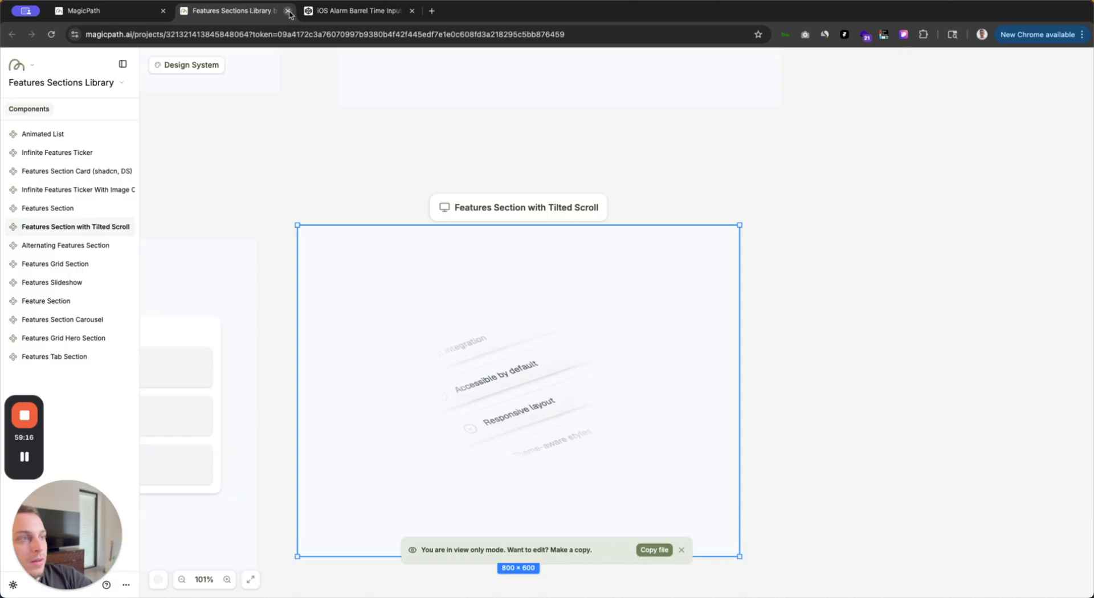
left_click(289, 12)
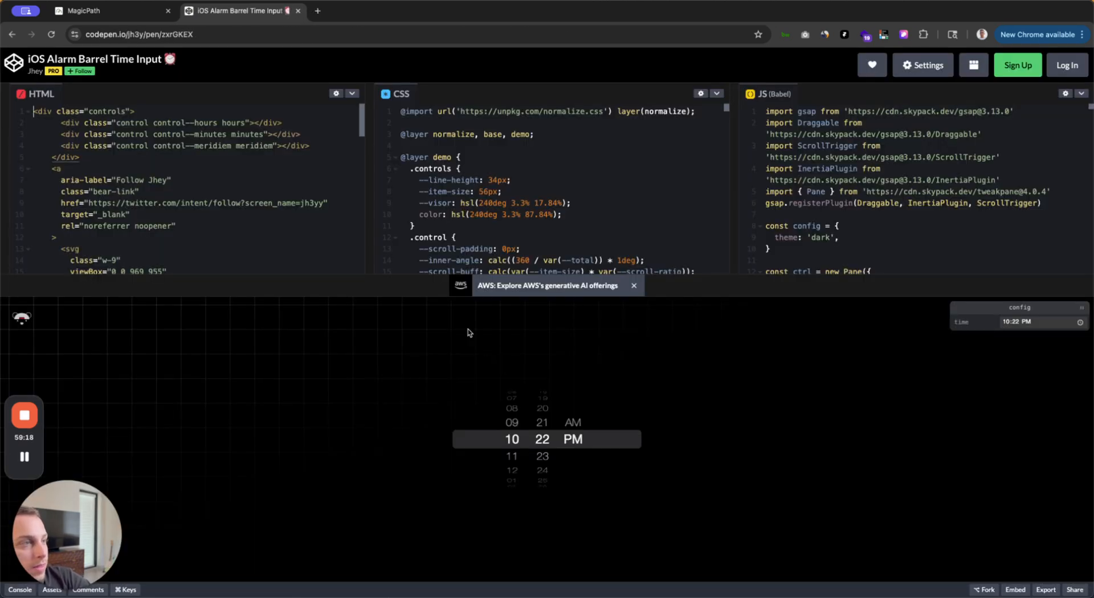
Step: Dismiss the AWS ad in the alarm pen and look through its HTML and CSS code
scroll(445, 207, "down", 20)
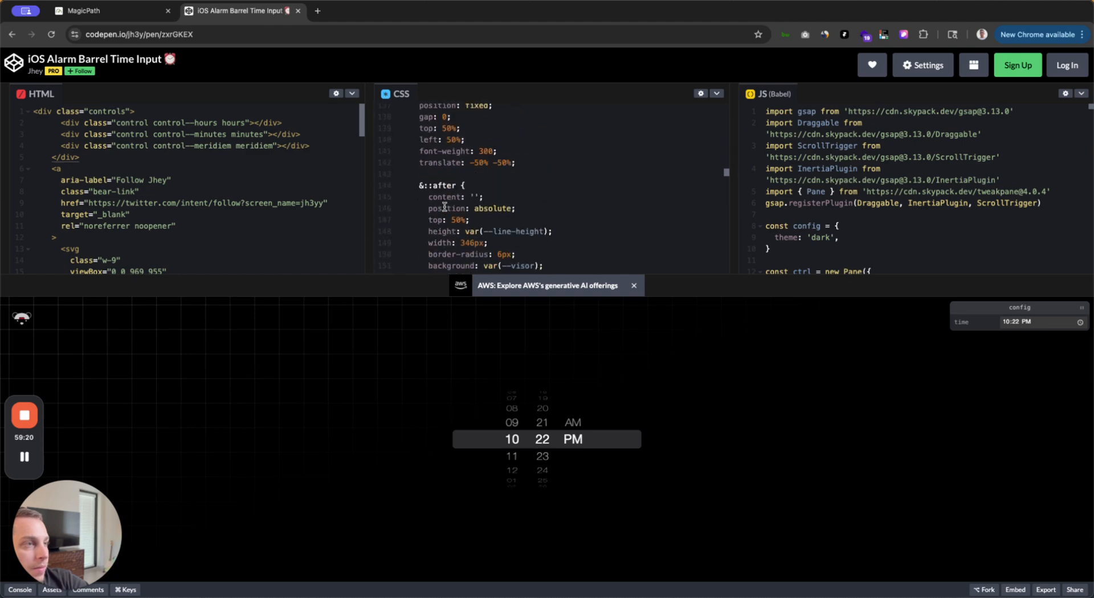
left_click(634, 285)
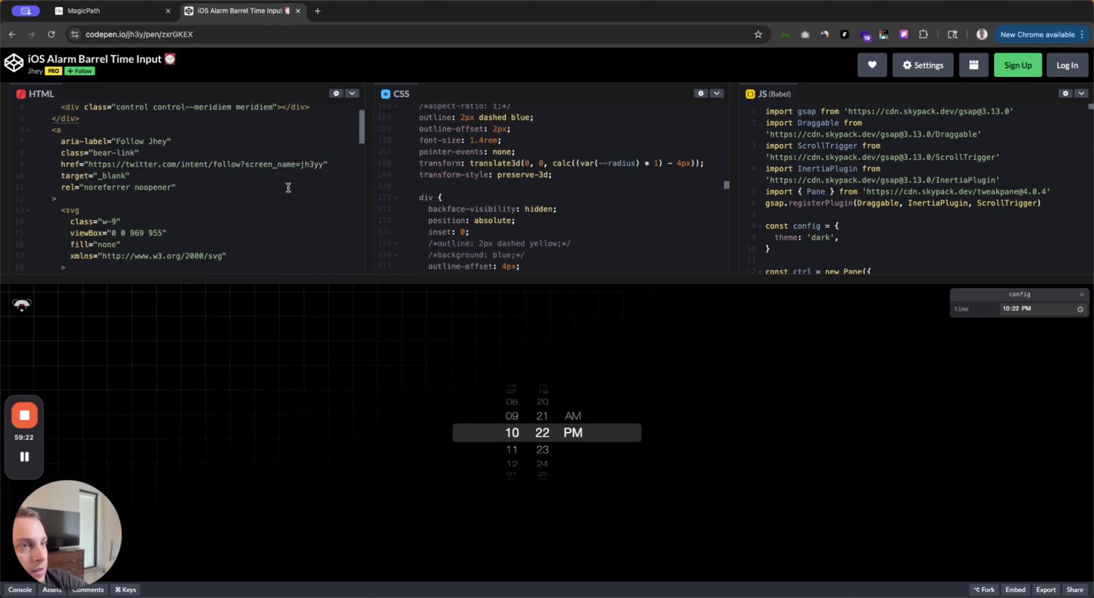
scroll(495, 246, "up", 20)
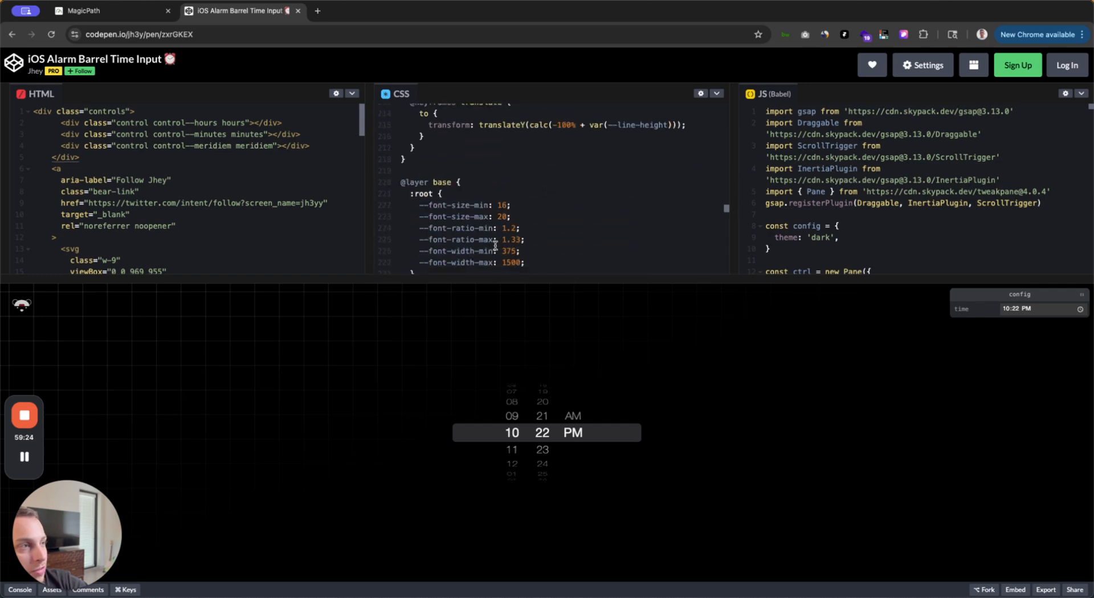
scroll(495, 246, "up", 8)
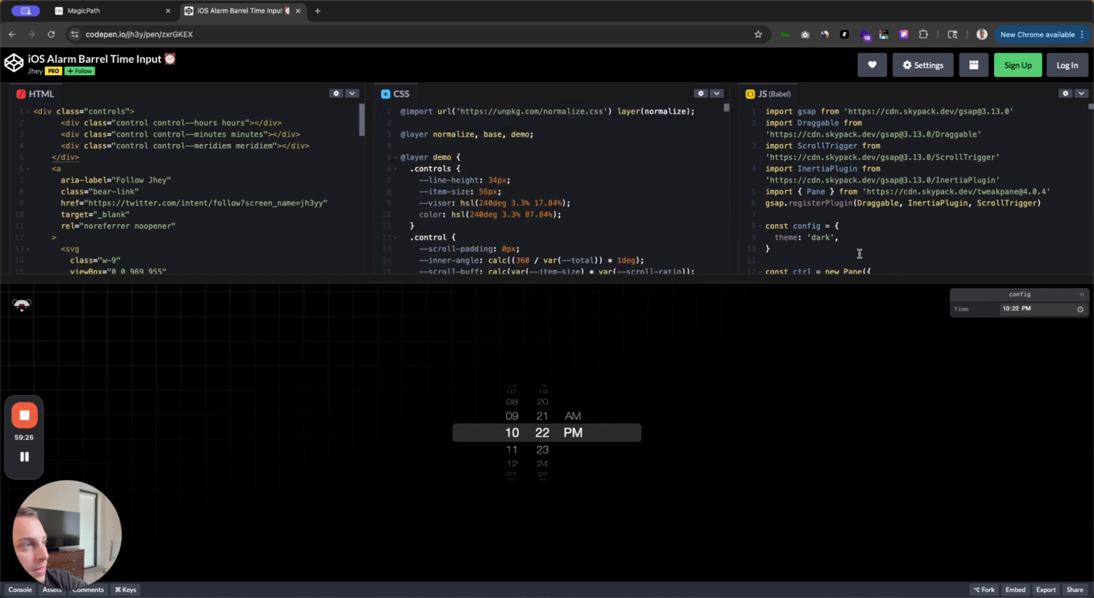
Step: Look through the alarm pen's JS code to the end and return to the Modern Navbars project
scroll(858, 253, "down", 20)
scroll(859, 253, "down", 20)
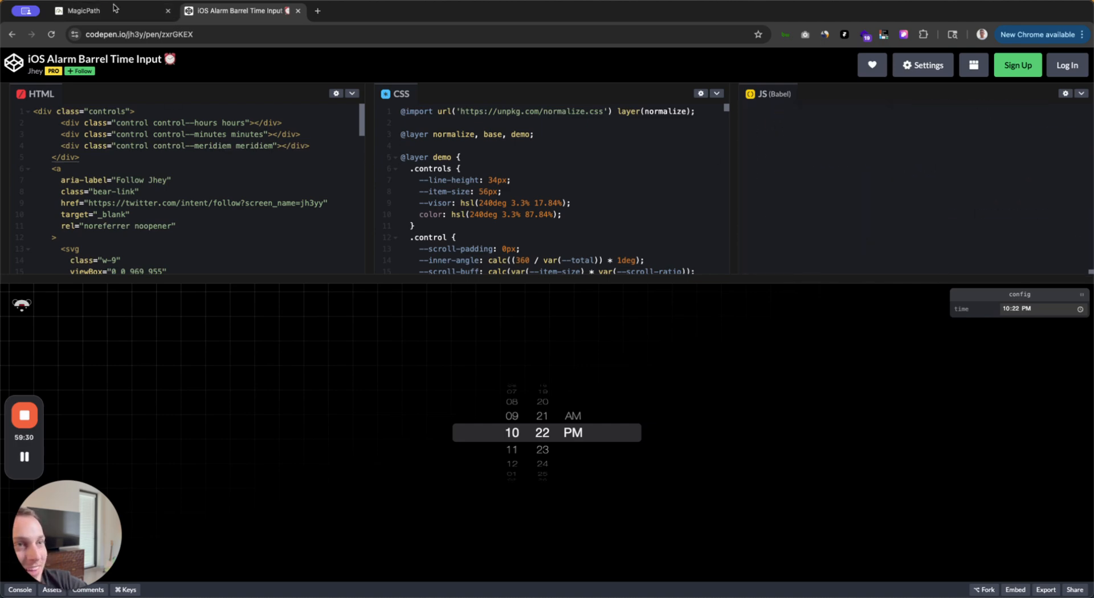
key("ctrl+shift+Tab")
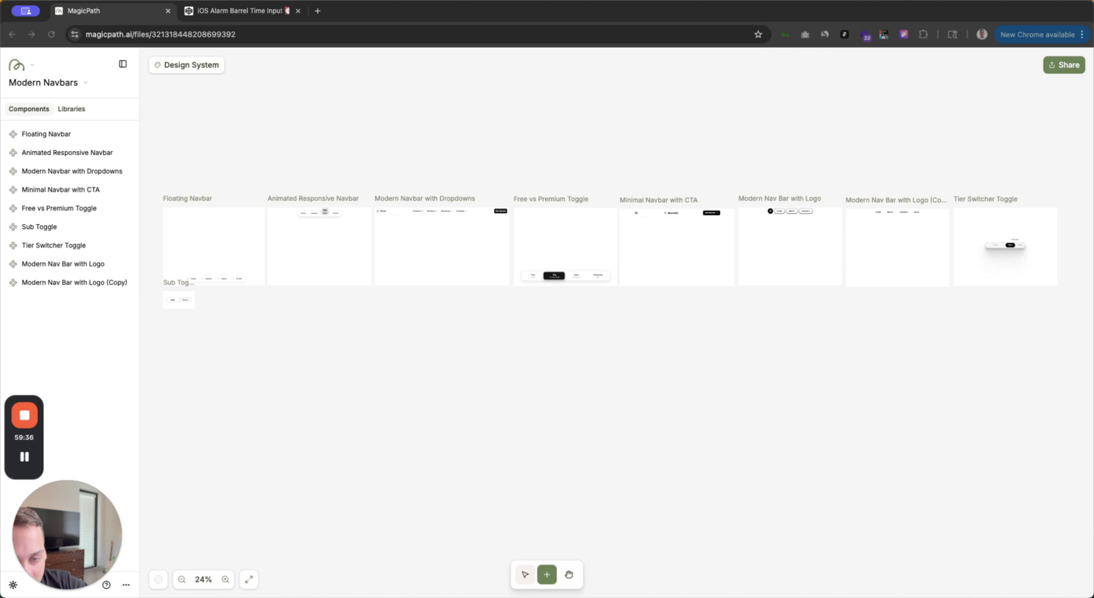
Step: Bring the Quality slider page into this browser window and test the slider across its range up close, ending at 20%
left_click_drag(1, 188, 334, 15)
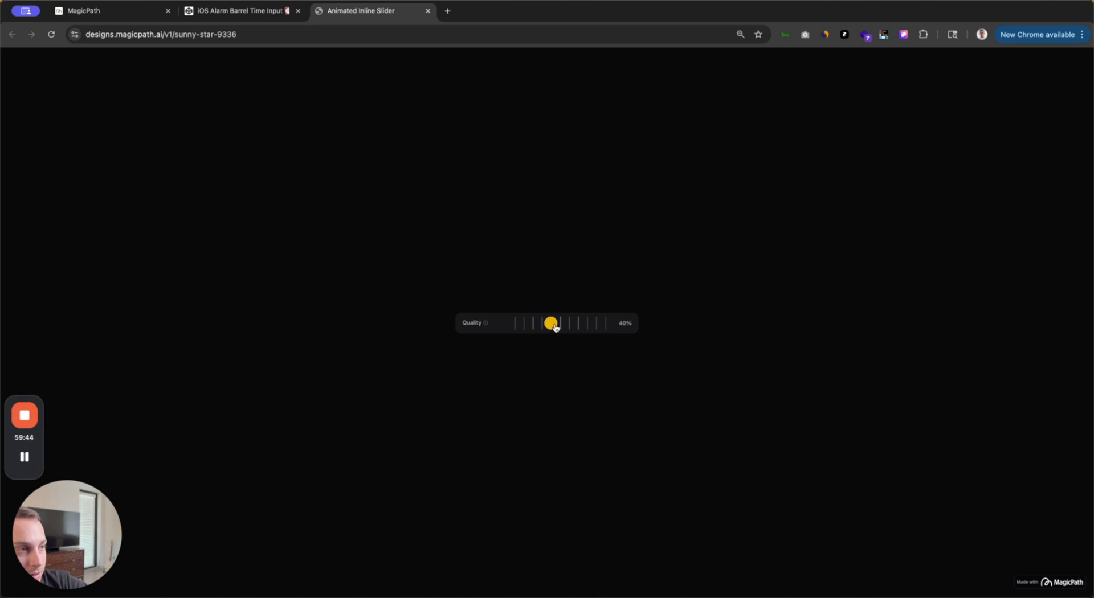
left_click_drag(589, 328, 548, 326)
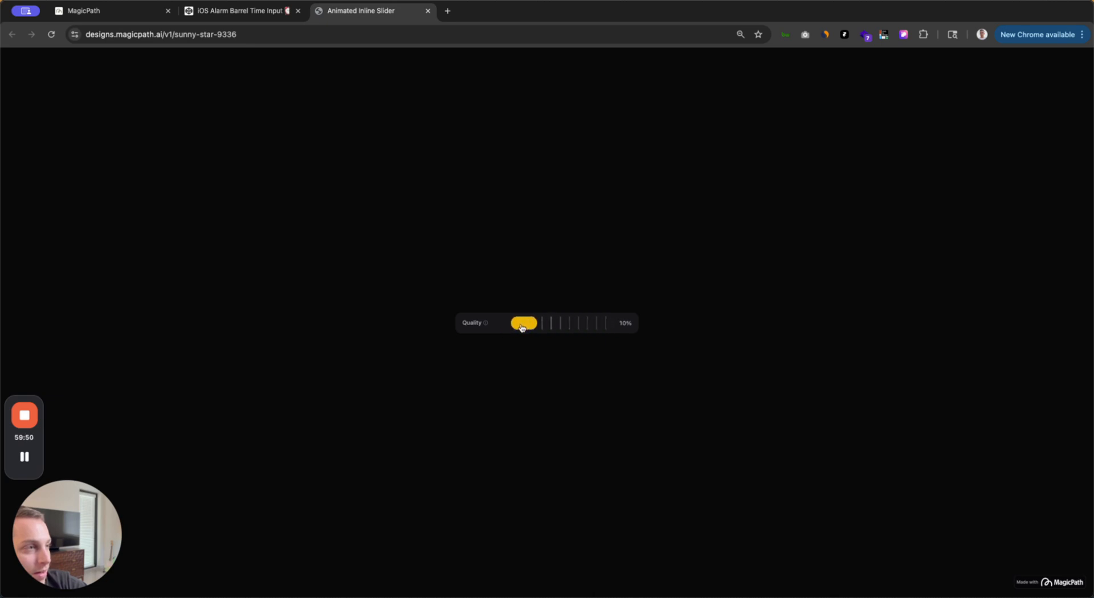
left_click_drag(535, 325, 509, 326)
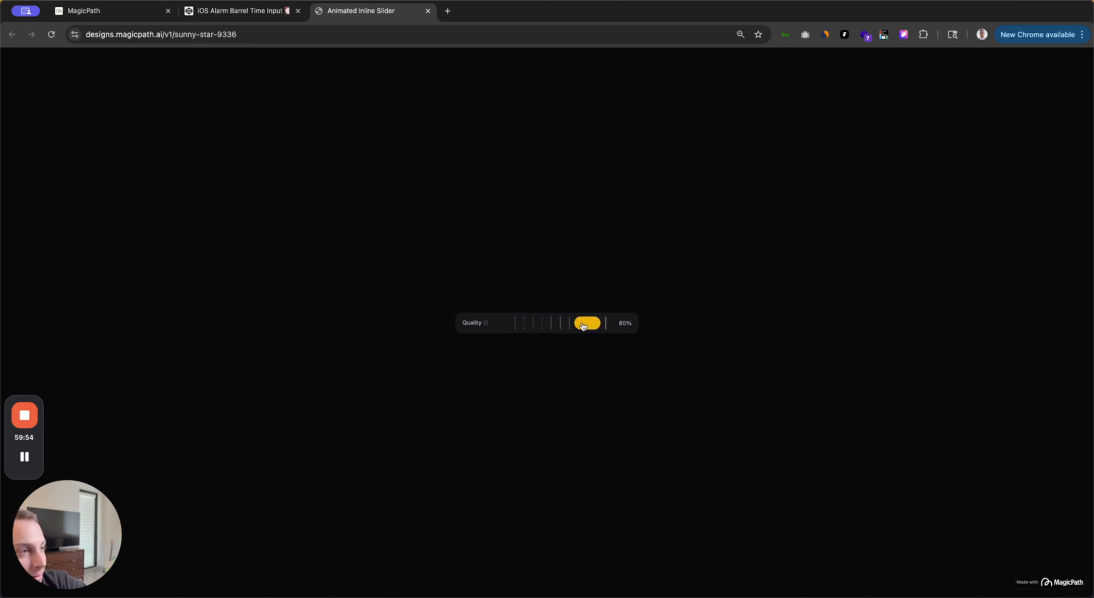
scroll(538, 325, "up", 5)
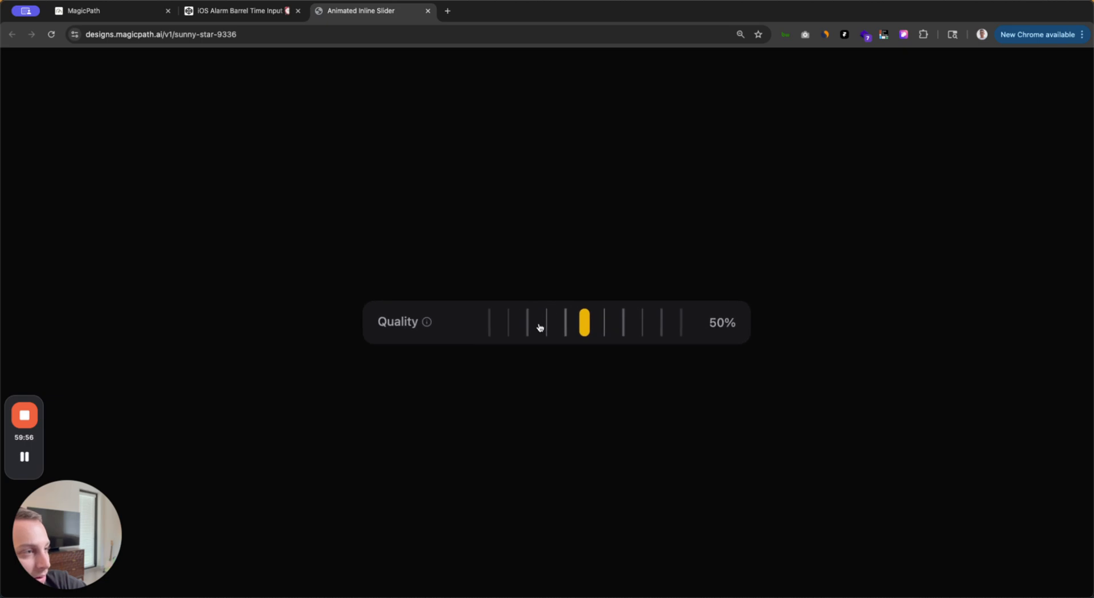
left_click_drag(583, 329, 684, 320)
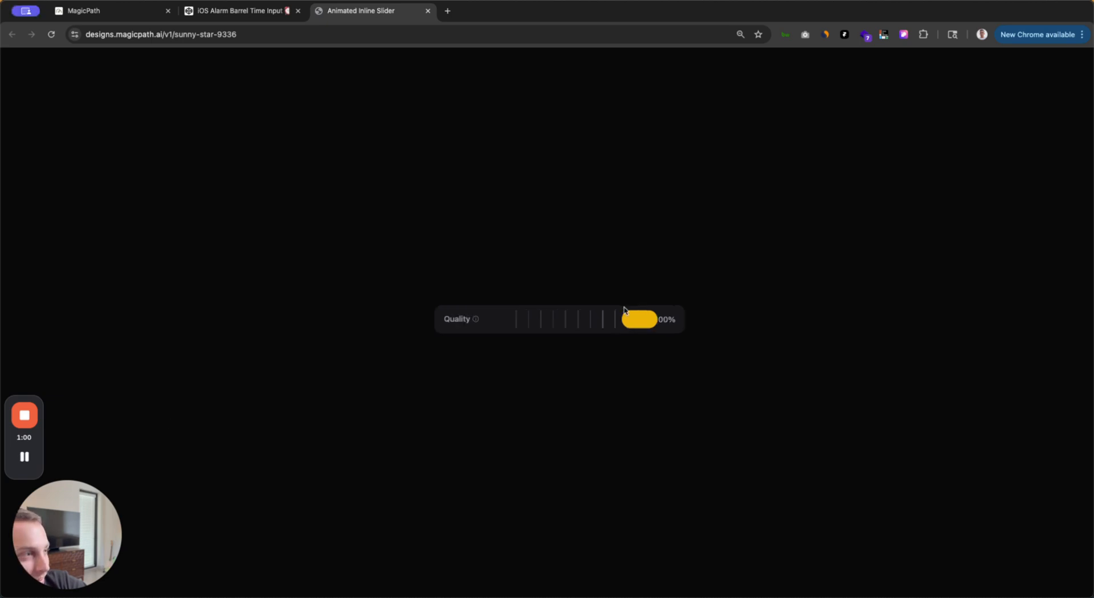
left_click_drag(642, 325, 488, 335)
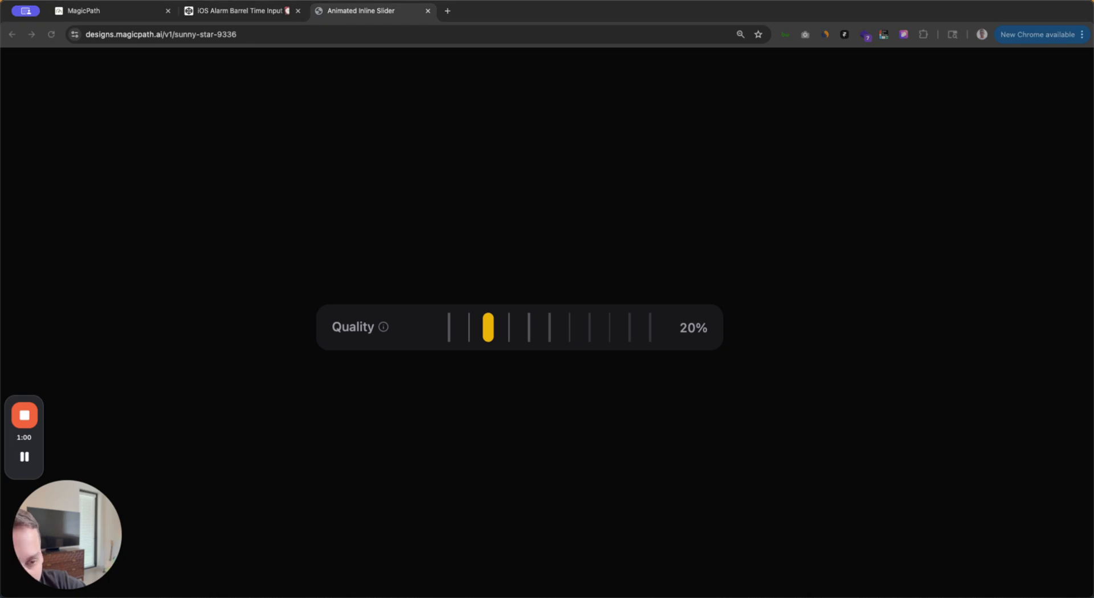
Step: Bring in the volume slider page and test it at 70 and 50, comparing it with the Quality slider
left_click_drag(79, 174, 469, 21)
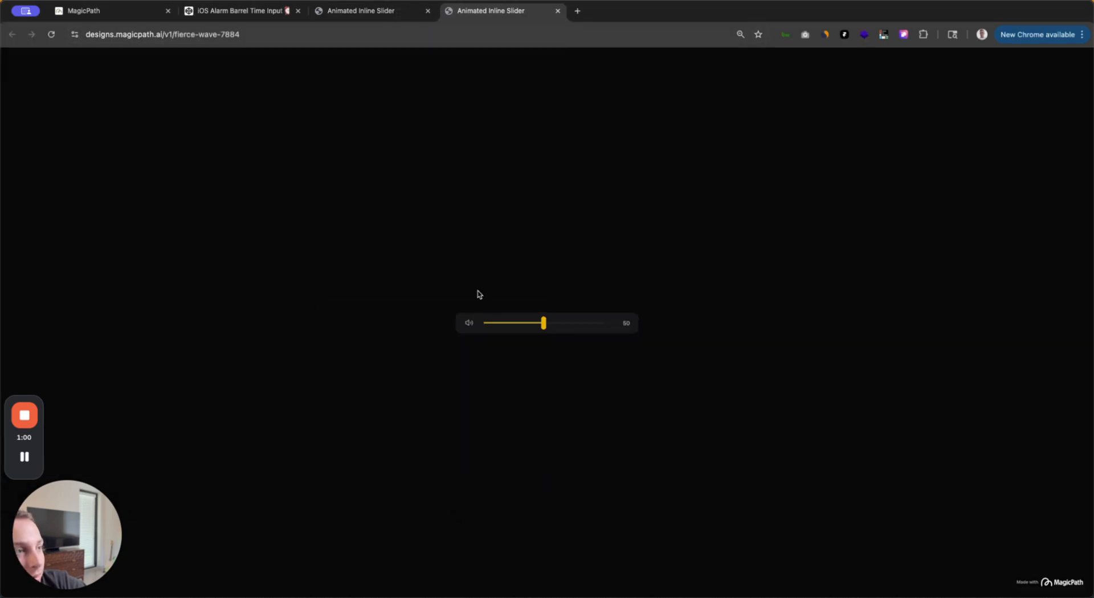
left_click_drag(499, 324, 567, 324)
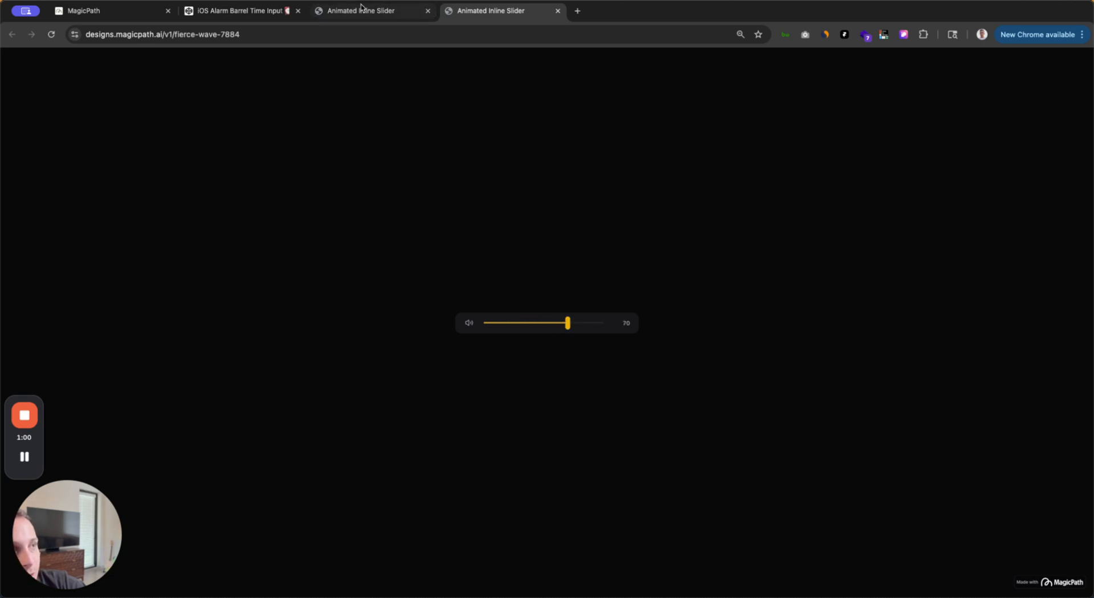
left_click(363, 11)
scroll(393, 307, "down", 5)
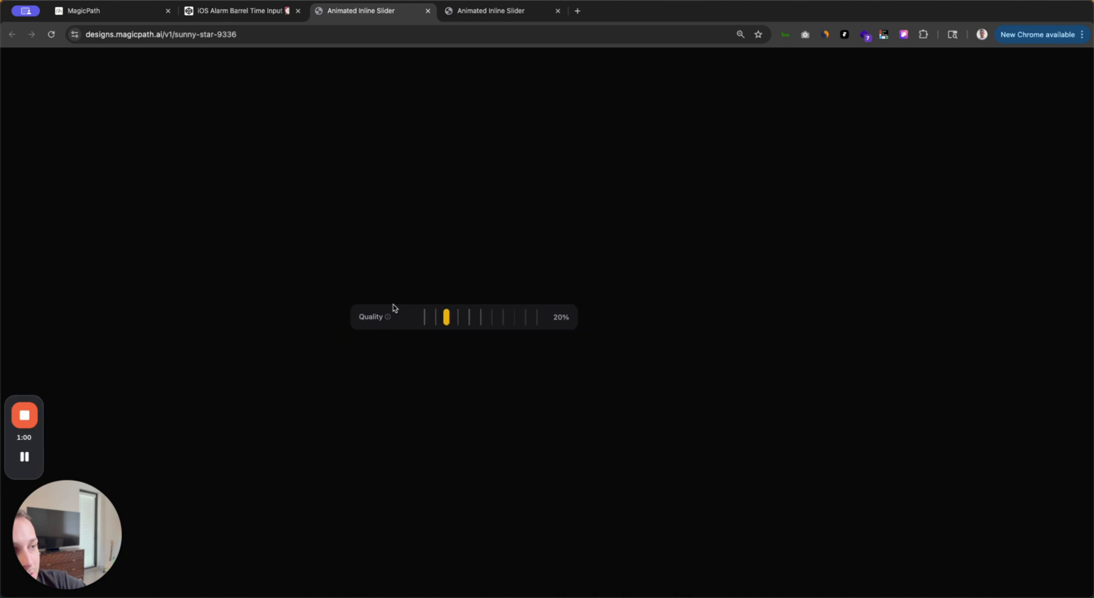
scroll(382, 321, "down", 3)
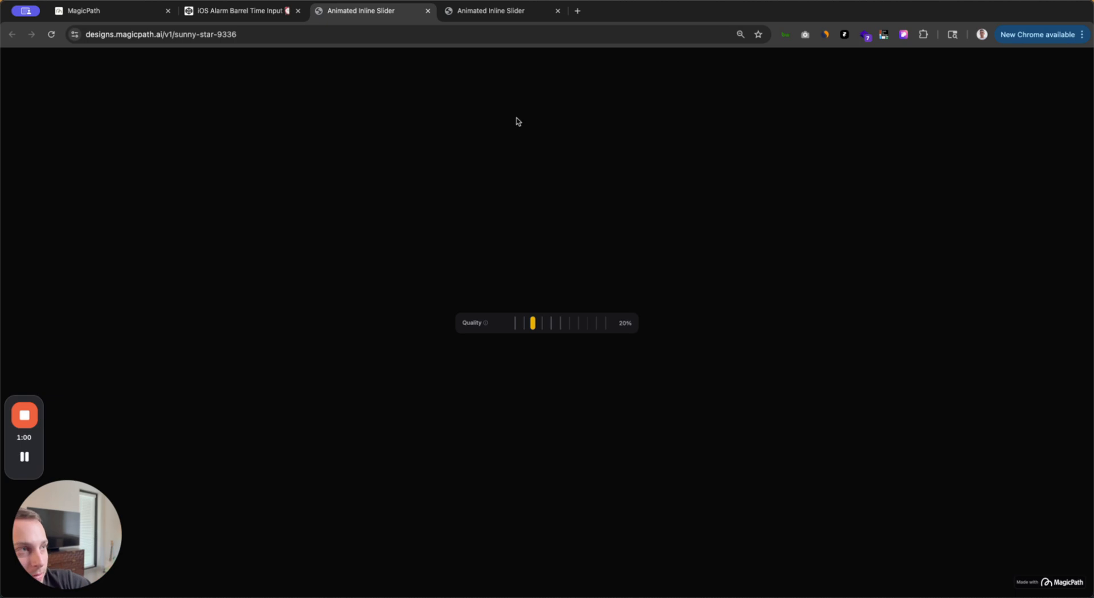
left_click(486, 12)
mouse_move(567, 323)
left_mouse_down()
mouse_move(518, 323)
mouse_move(591, 323)
mouse_move(549, 325)
left_mouse_up()
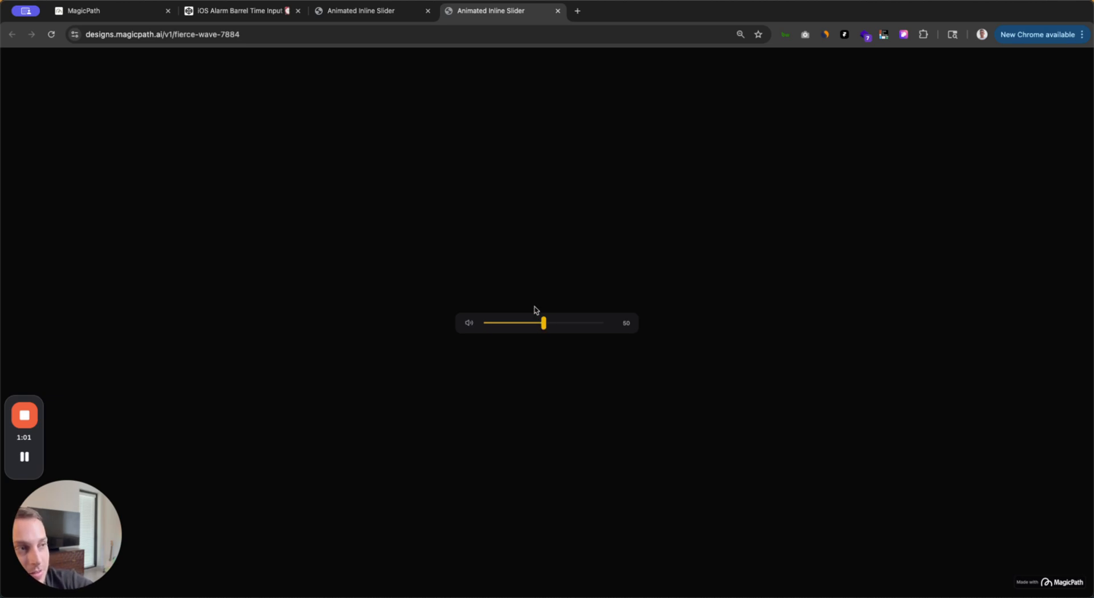
left_click(376, 12)
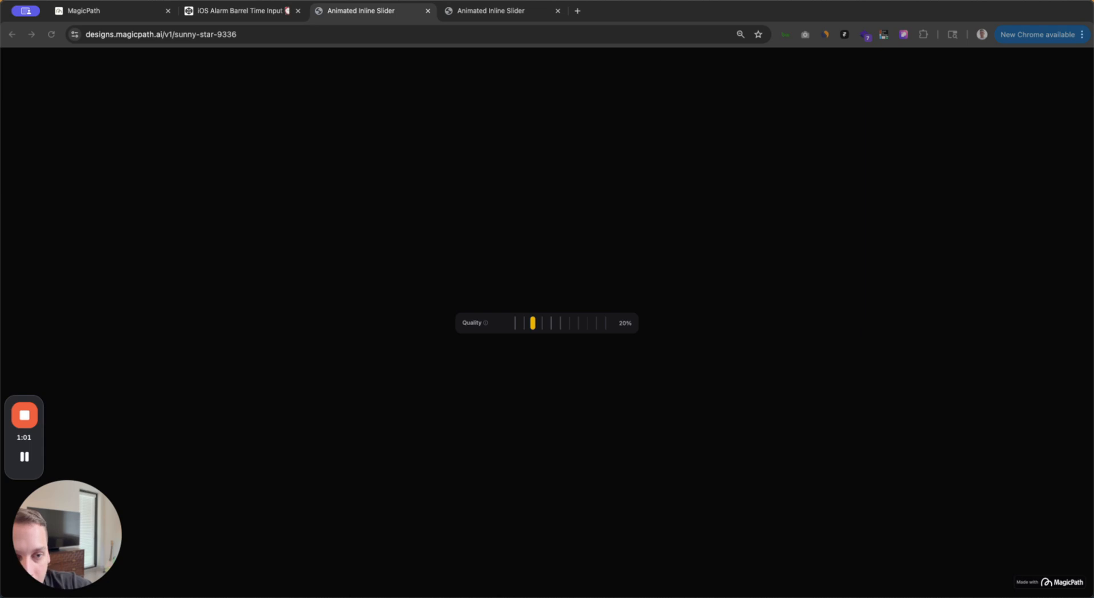
Step: Bring in the call control bar page and test its microphone options and More menu up close
left_click_drag(202, 38, 587, 9)
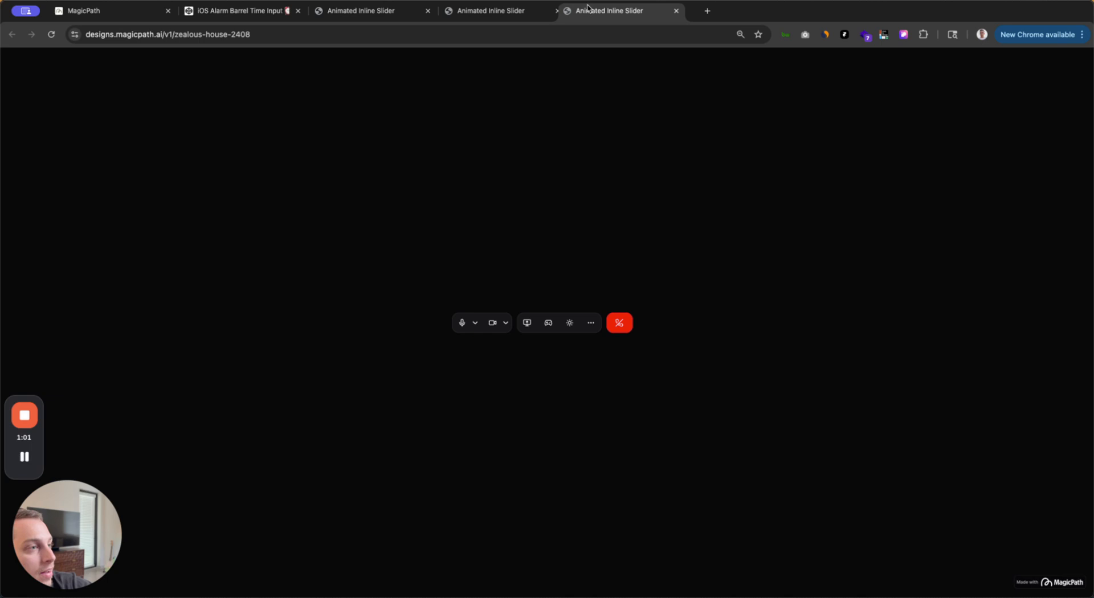
left_click(474, 324)
left_click(473, 324)
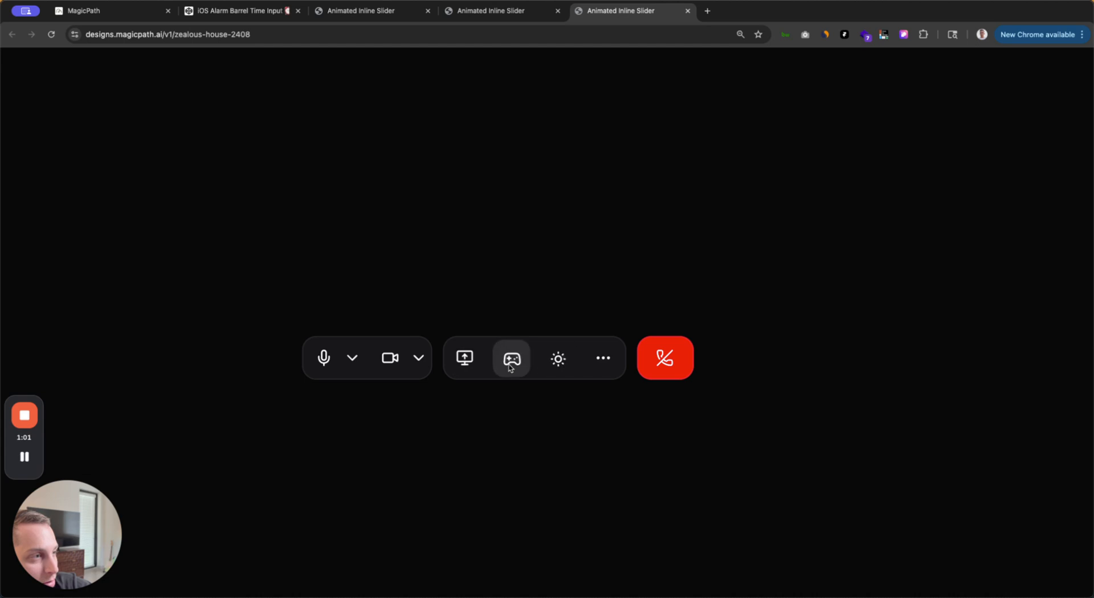
left_click(595, 364)
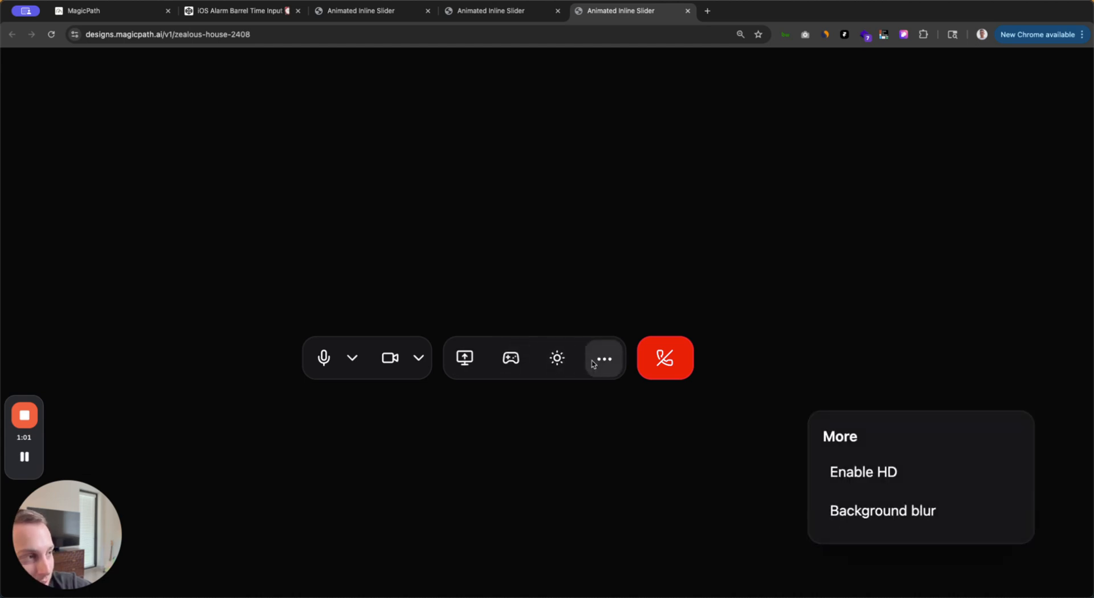
scroll(601, 363, "down", 5)
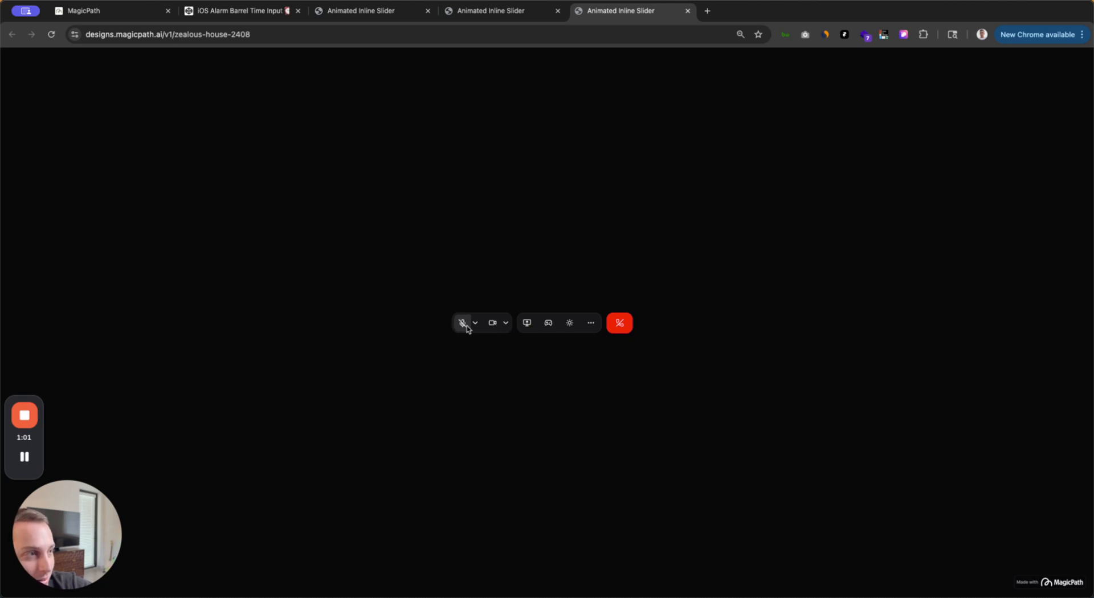
Step: Examine the call control bar's camera options, including the device selection
left_click(506, 324)
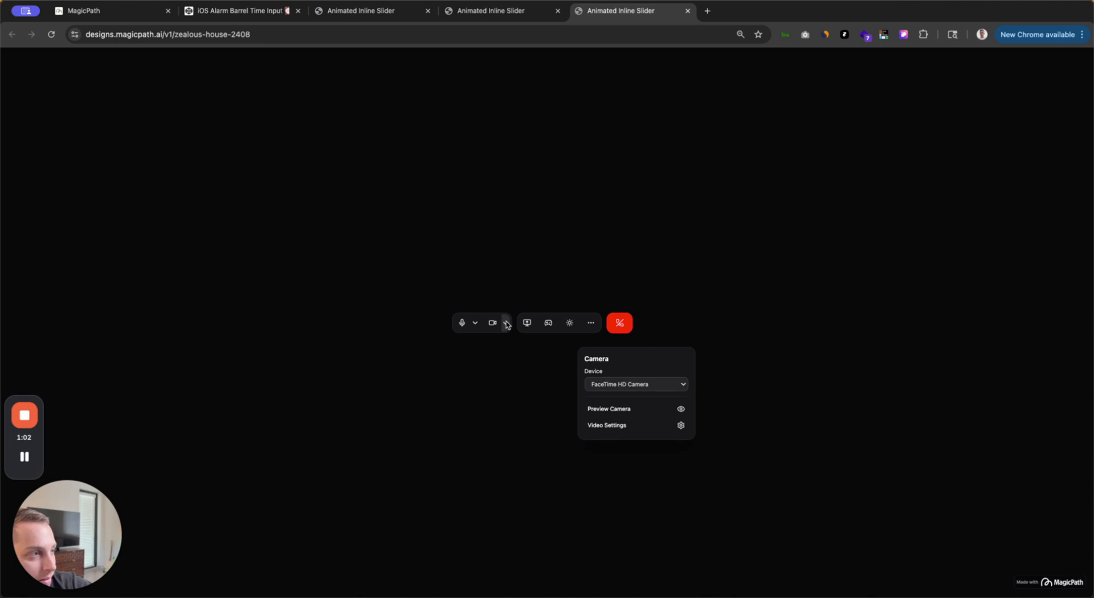
left_click(653, 384)
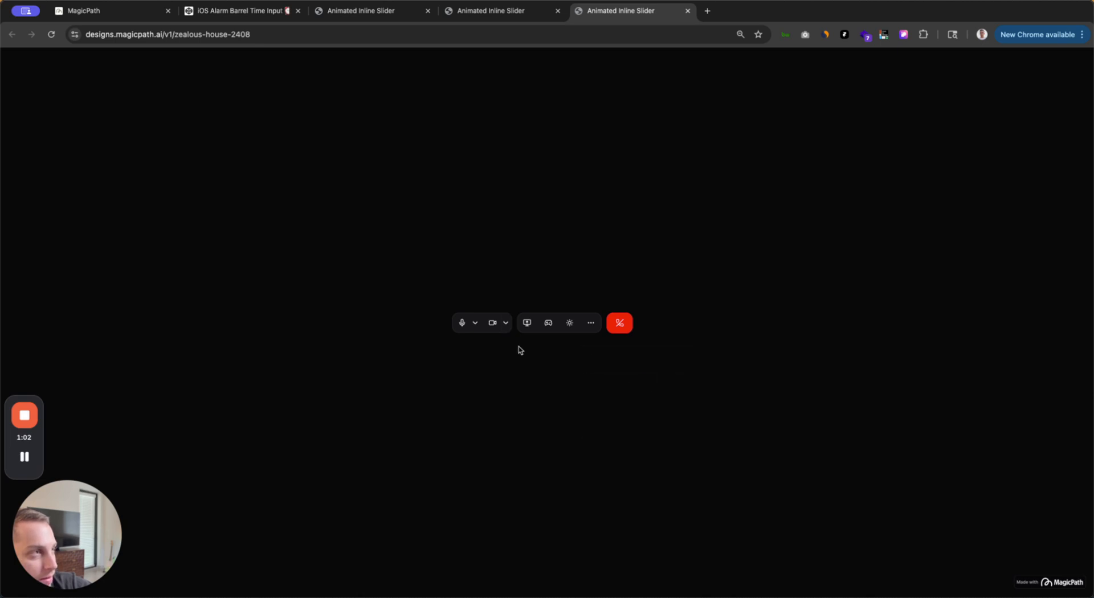
left_click(505, 323)
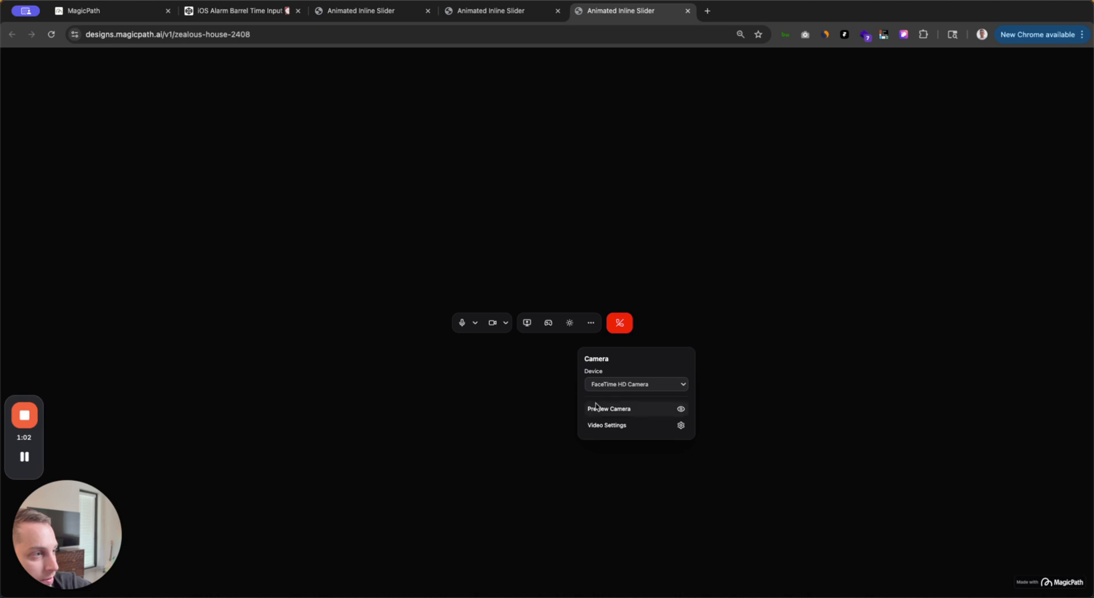
Step: Close the three Animated Inline Slider tabs and return to the Modern Navbars project
left_click(687, 11)
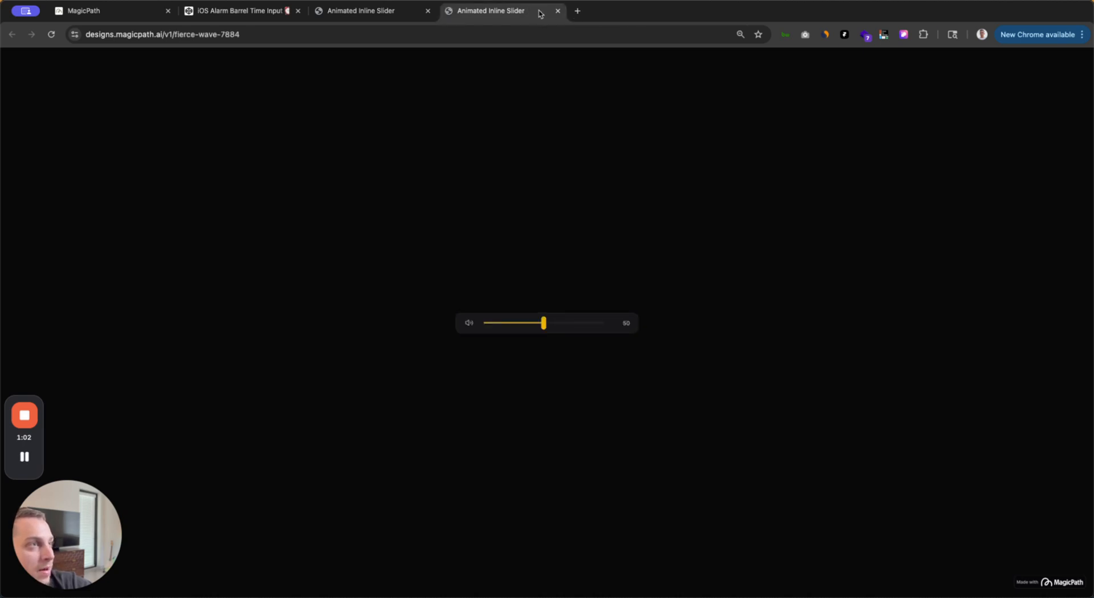
left_click(558, 11)
left_click(428, 11)
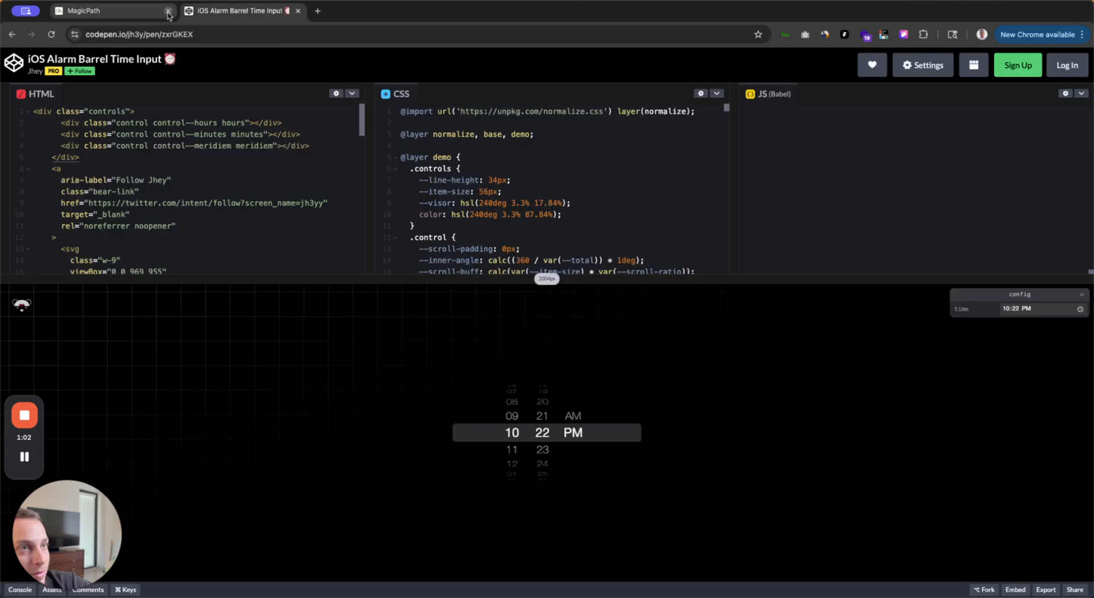
left_click(131, 16)
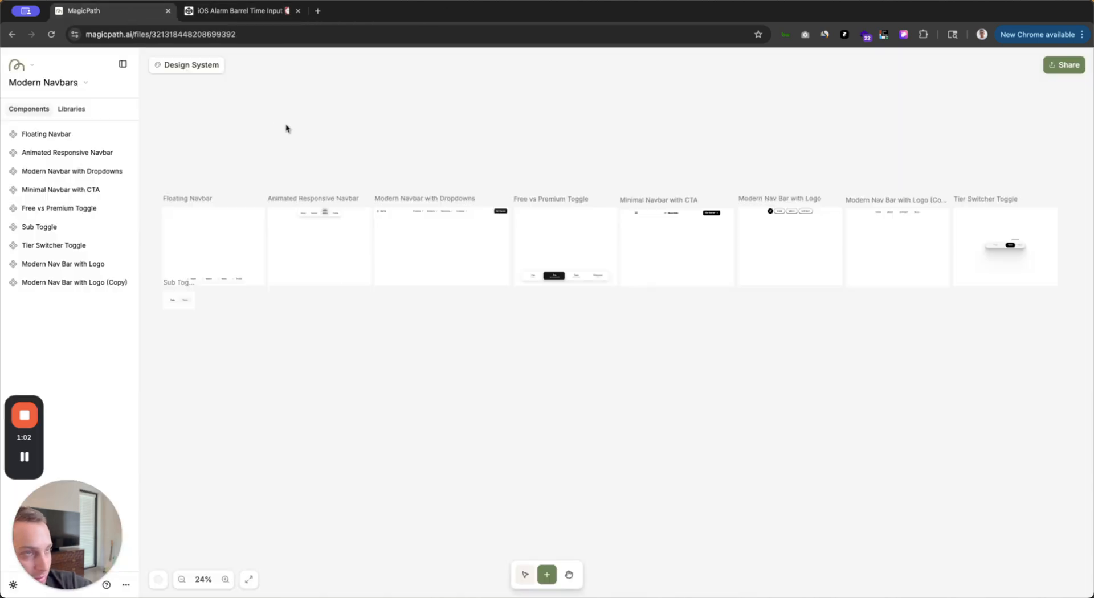